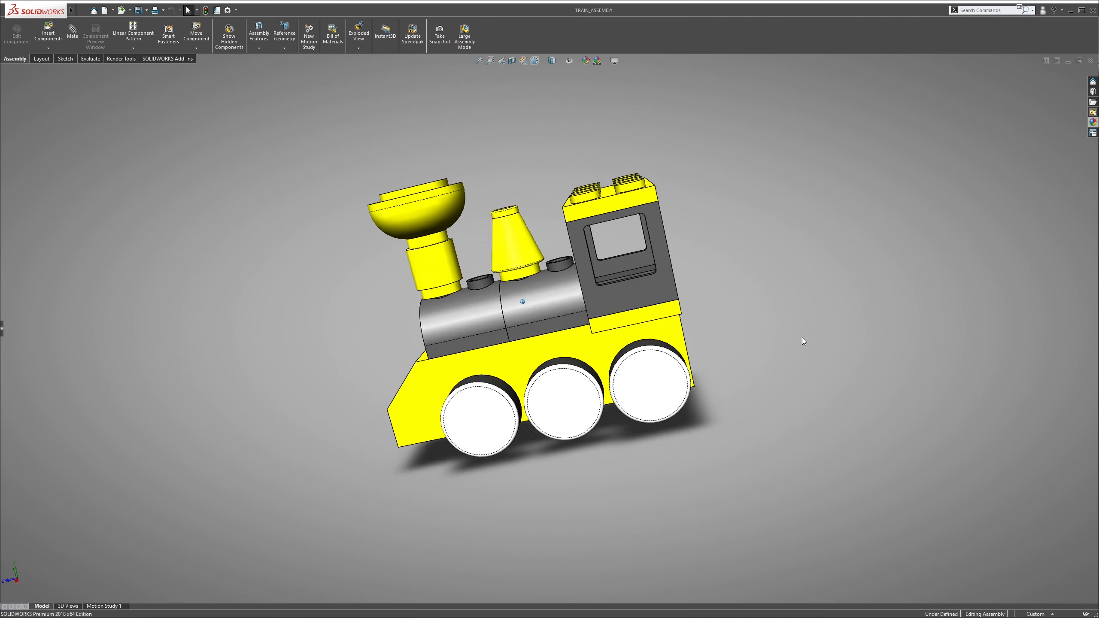
{"action": "key", "text": "ctrl+7"}
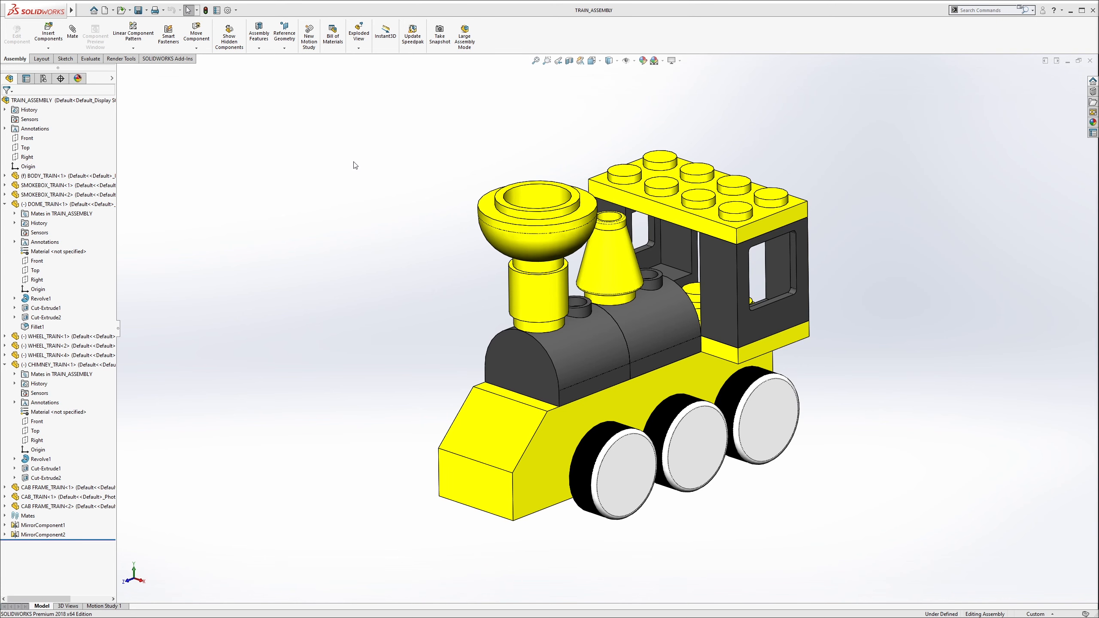
{"action": "left_click", "coordinate": [67, 176]}
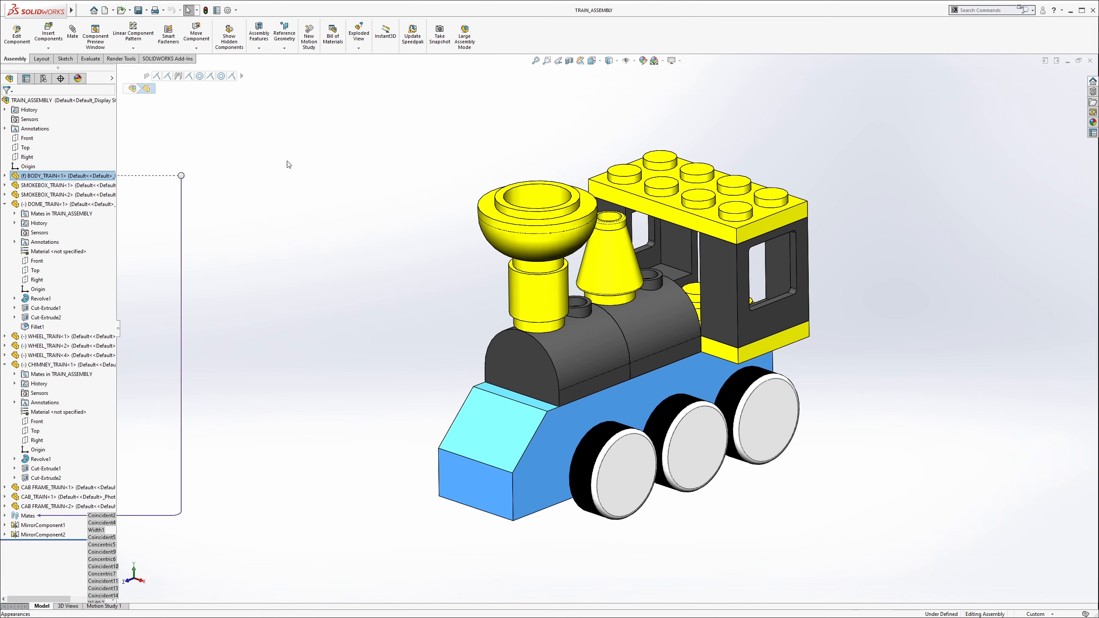
Create a new part document through the advanced template selection of the welcome dialog.
{"action": "left_click", "coordinate": [1093, 81]}
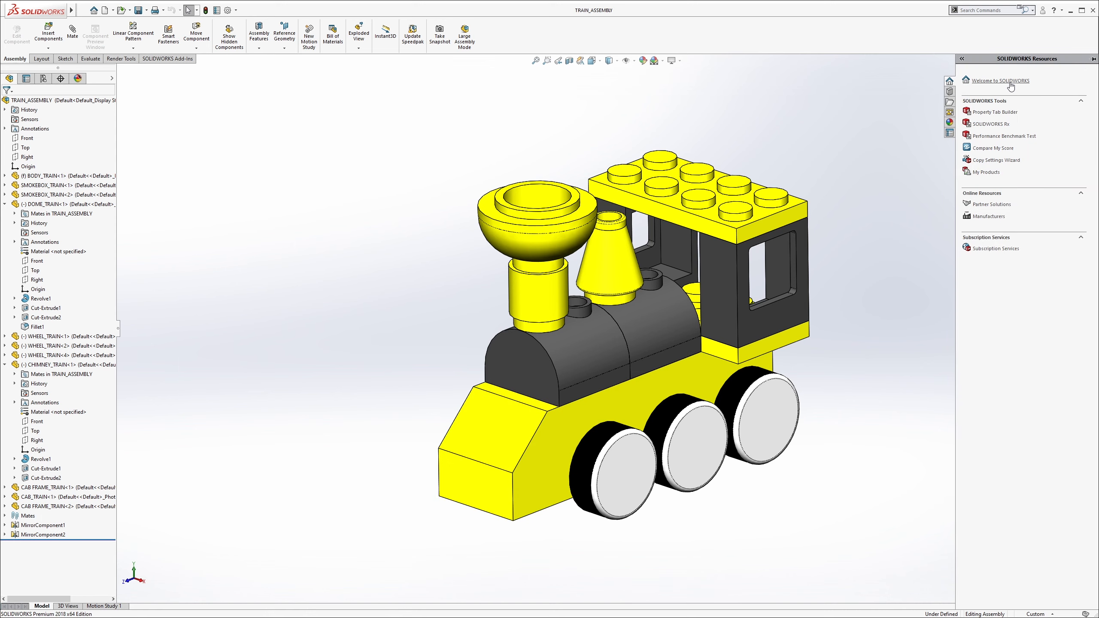
{"action": "left_click", "coordinate": [1009, 83]}
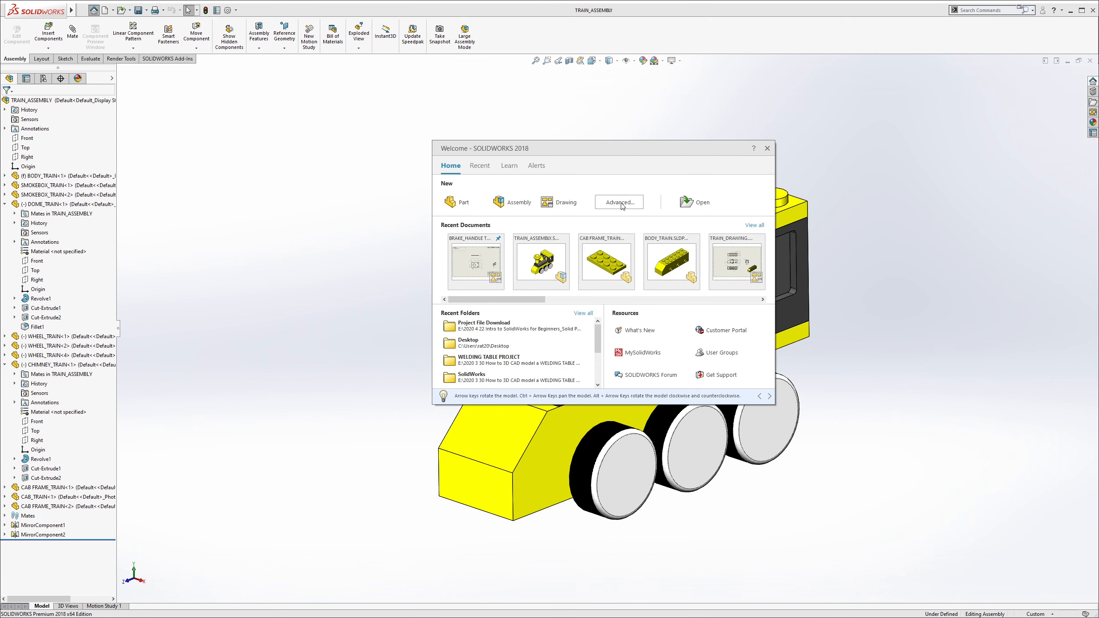
{"action": "left_click", "coordinate": [619, 202]}
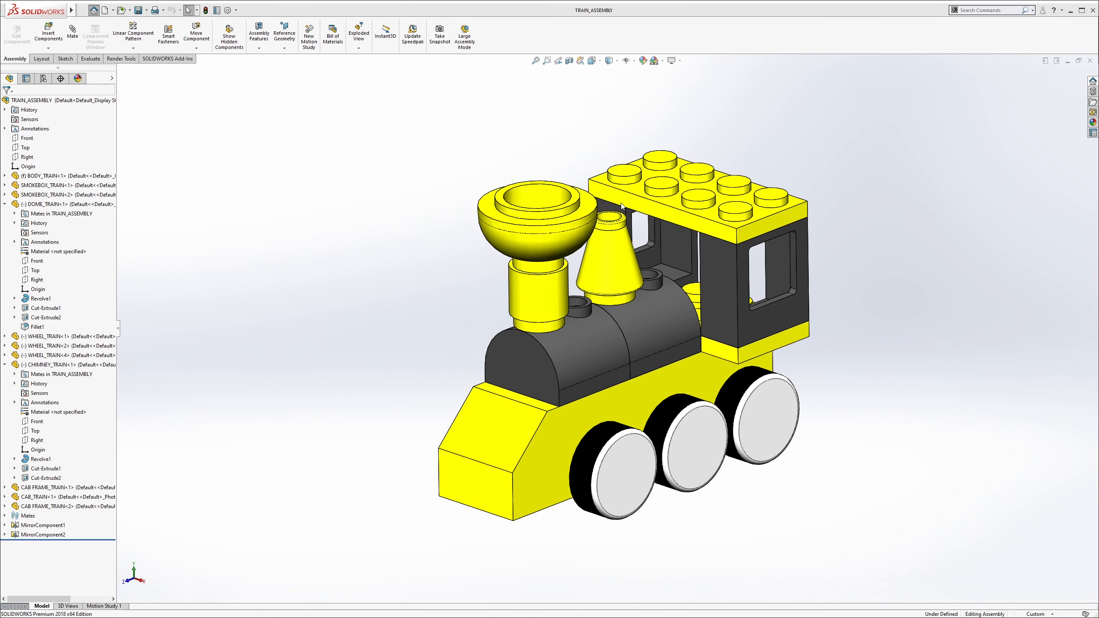
{"action": "left_click", "coordinate": [170, 166]}
{"action": "left_click", "coordinate": [335, 332]}
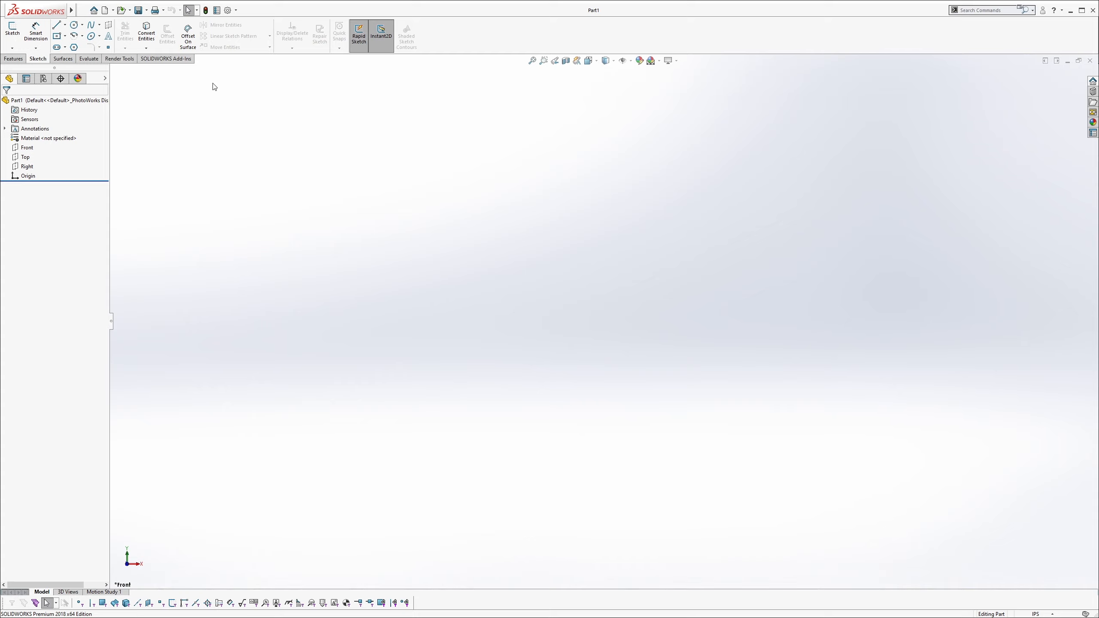
Start saving the new part under its own name and create a folder named train on the Desktop.
{"action": "left_click", "coordinate": [146, 11]}
{"action": "left_click", "coordinate": [152, 33]}
{"action": "left_click", "coordinate": [51, 80]}
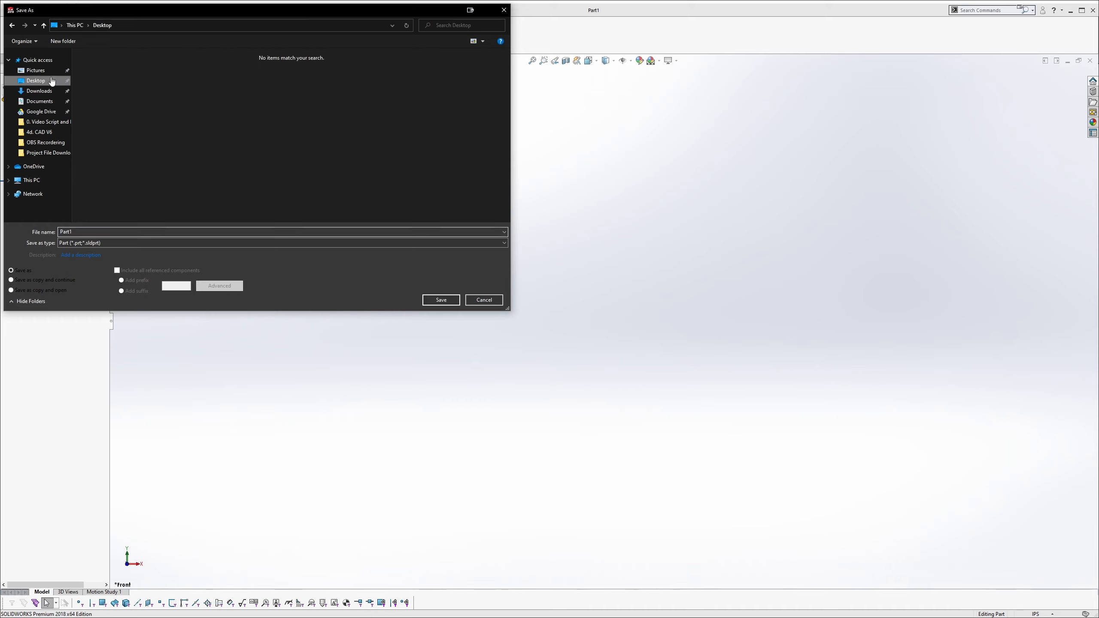
{"action": "right_click", "coordinate": [182, 125]}
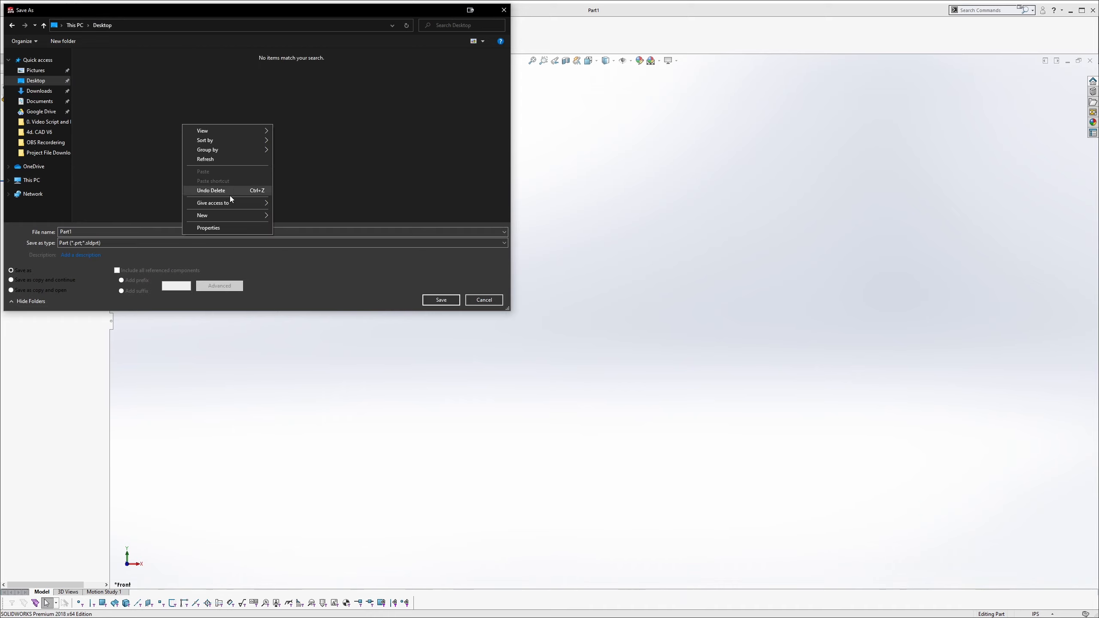
{"action": "mouse_move", "coordinate": [236, 215]}
{"action": "left_click", "coordinate": [277, 216]}
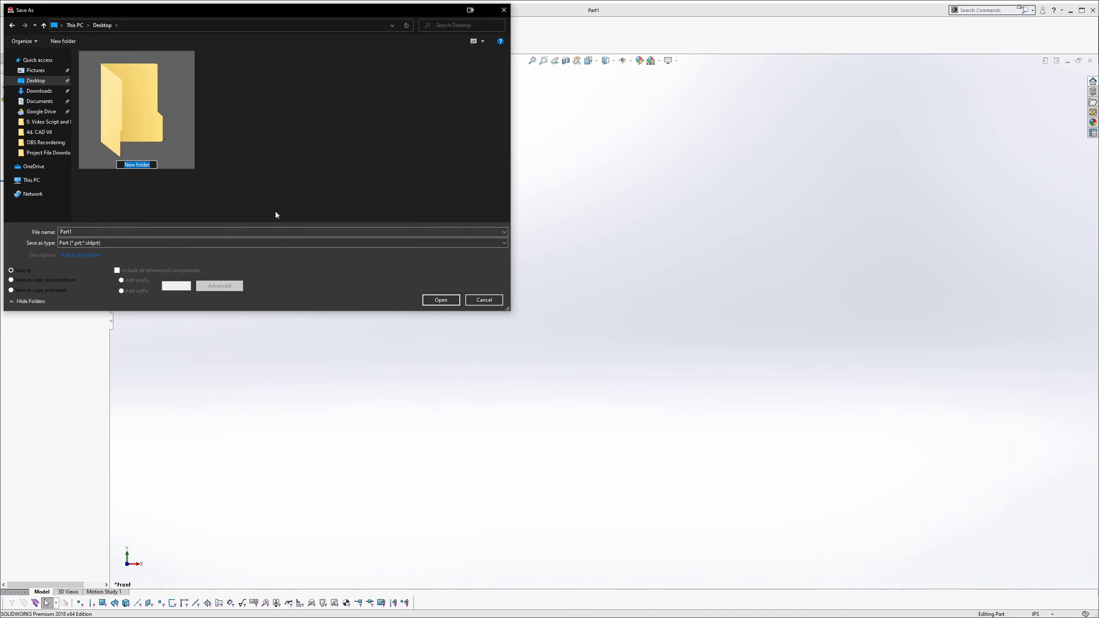
{"action": "type", "text": "train"}
{"action": "left_click", "coordinate": [201, 170]}
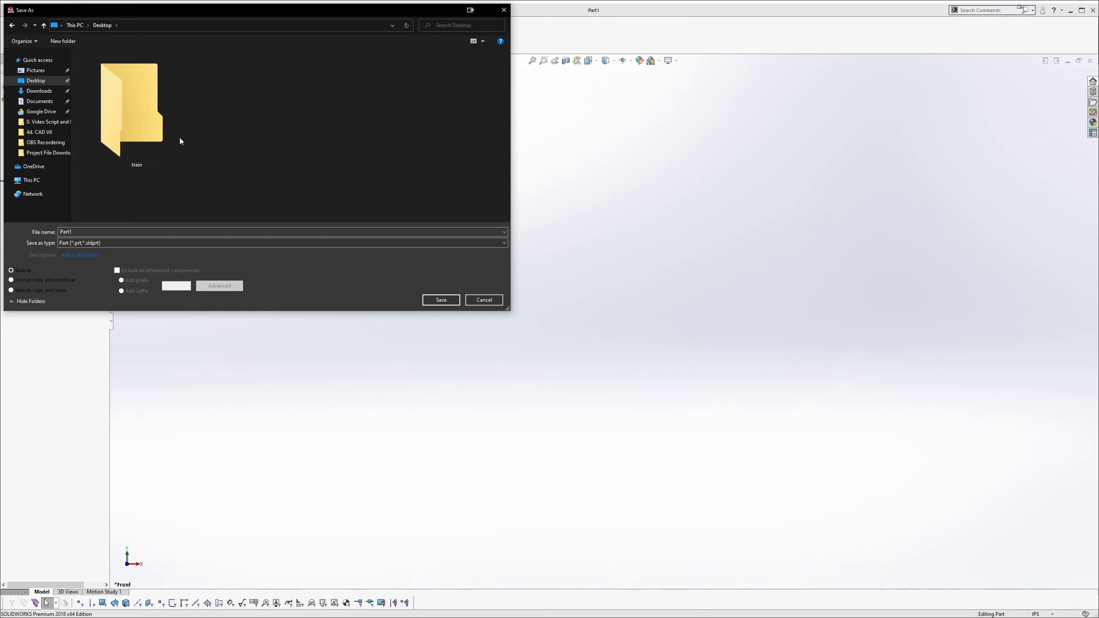
Save the part inside the train folder with the file name train body.
{"action": "double_click", "coordinate": [161, 125]}
{"action": "double_click", "coordinate": [85, 231]}
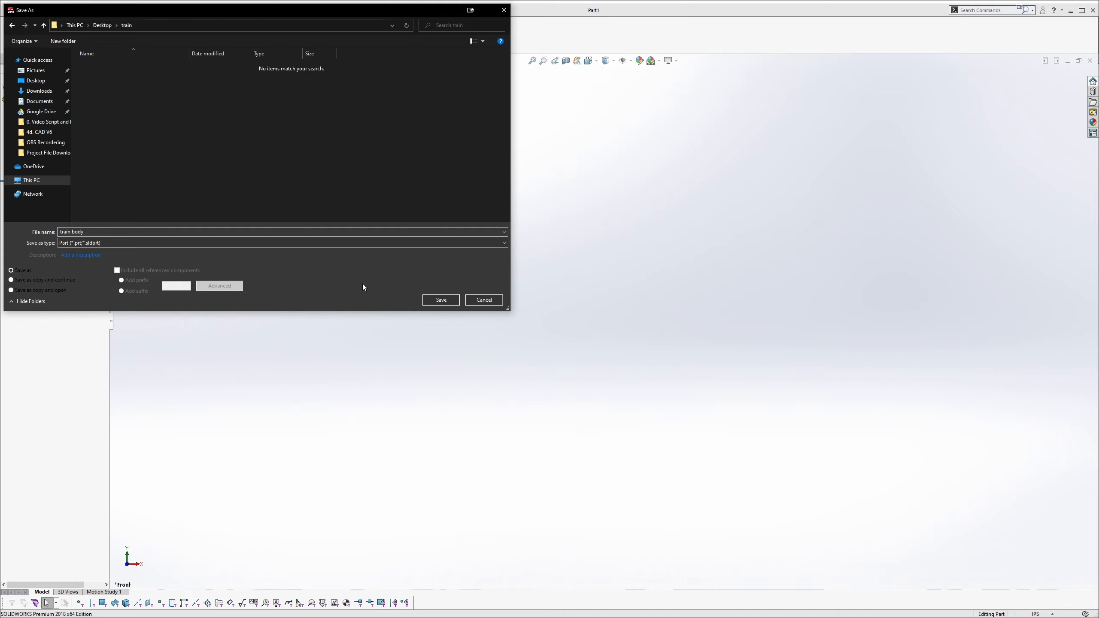
{"action": "left_click", "coordinate": [432, 300]}
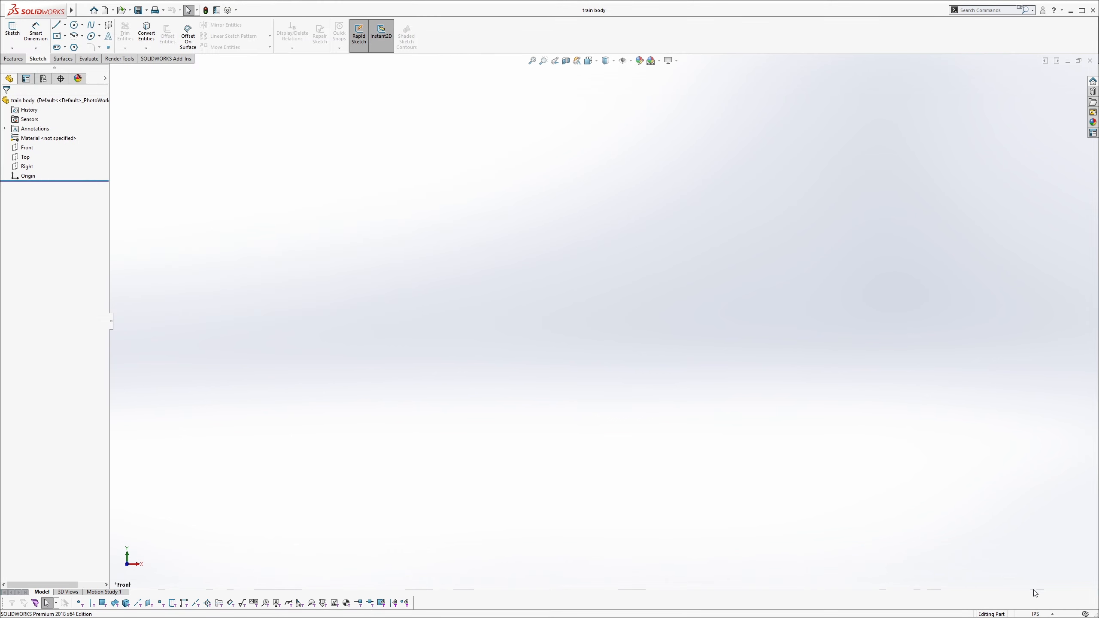
Set the document units to MMGS (millimeter, gram, second) and open a sketch on the Right plane.
{"action": "left_click", "coordinate": [1041, 614]}
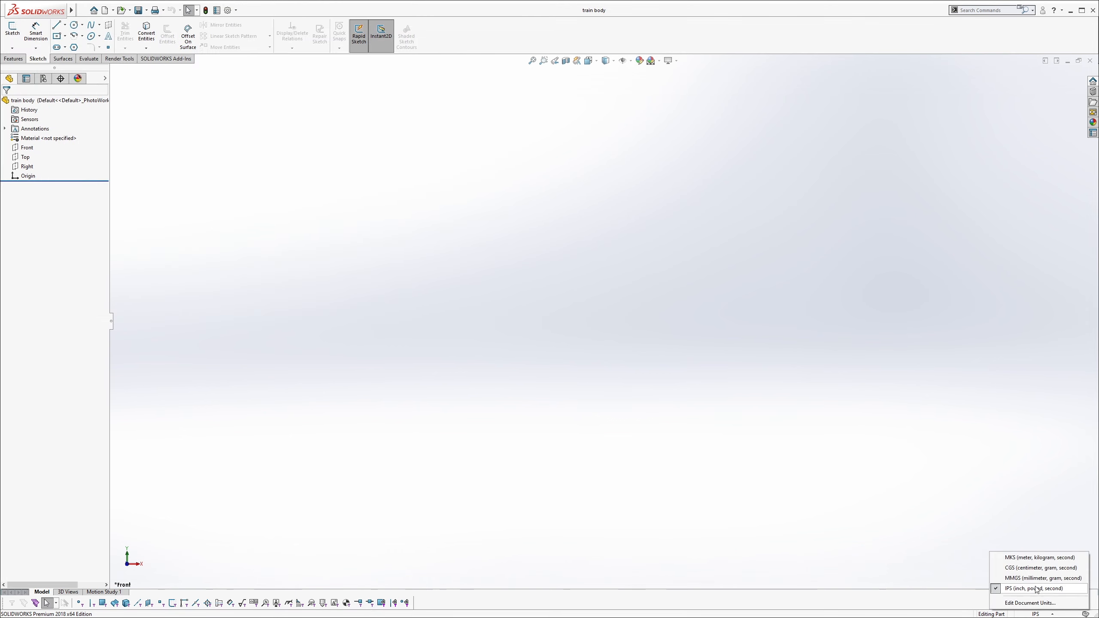
{"action": "left_click", "coordinate": [1036, 579]}
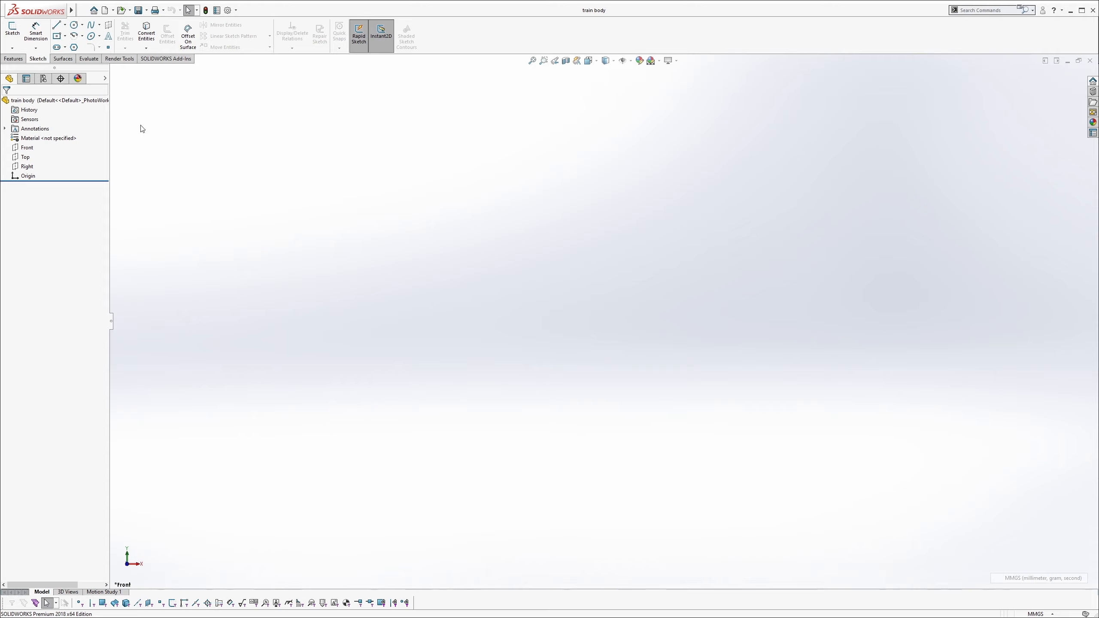
{"action": "left_click", "coordinate": [27, 166]}
{"action": "left_click", "coordinate": [144, 157]}
{"action": "left_click", "coordinate": [28, 167]}
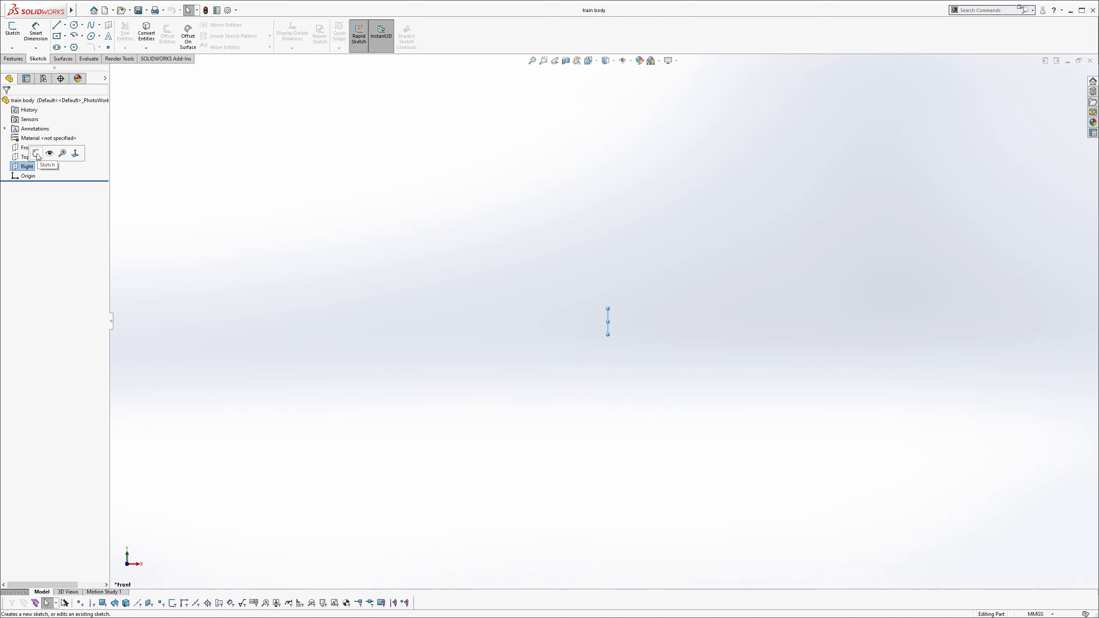
{"action": "left_click", "coordinate": [37, 154]}
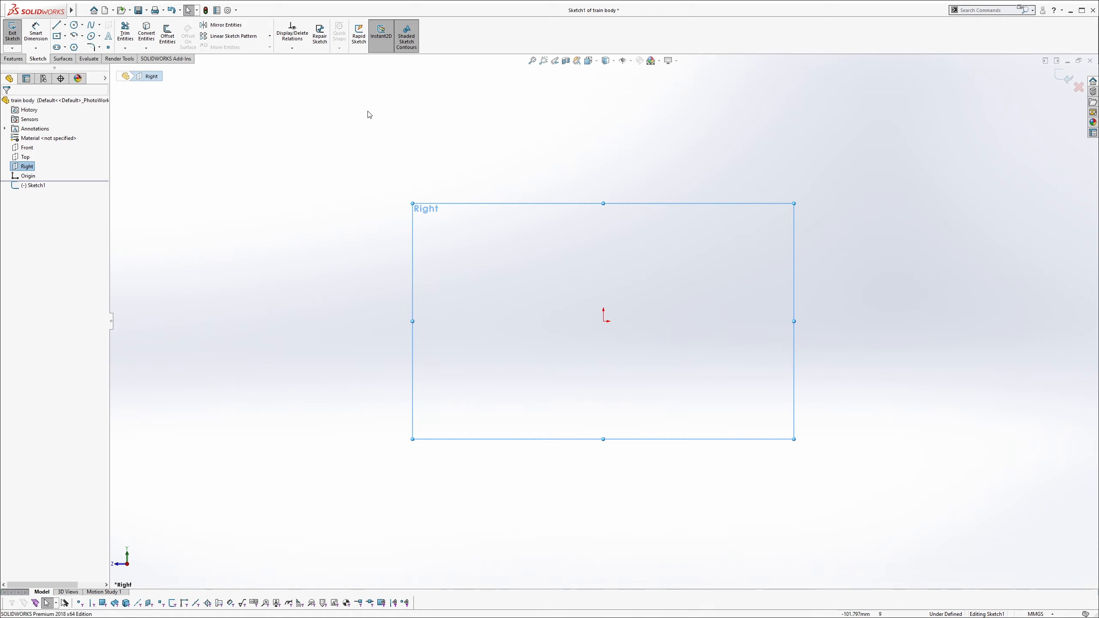
Sketch a closed five-sided train body profile from the origin, with a sloped front corner and a top line about 127 mm long.
{"action": "key", "text": "l"}
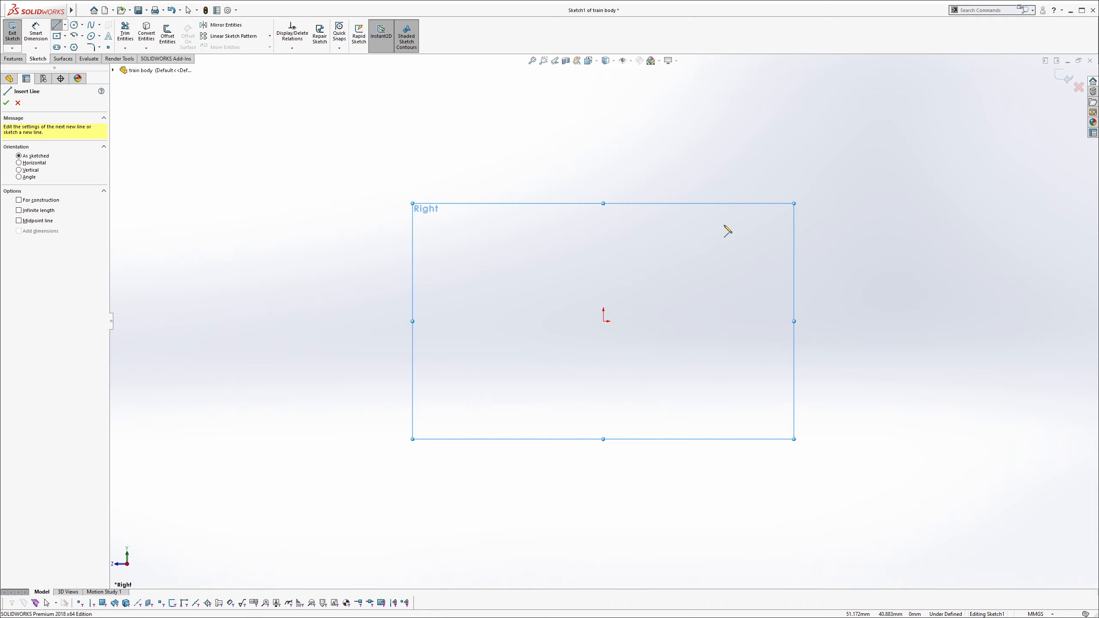
{"action": "left_click", "coordinate": [603, 321]}
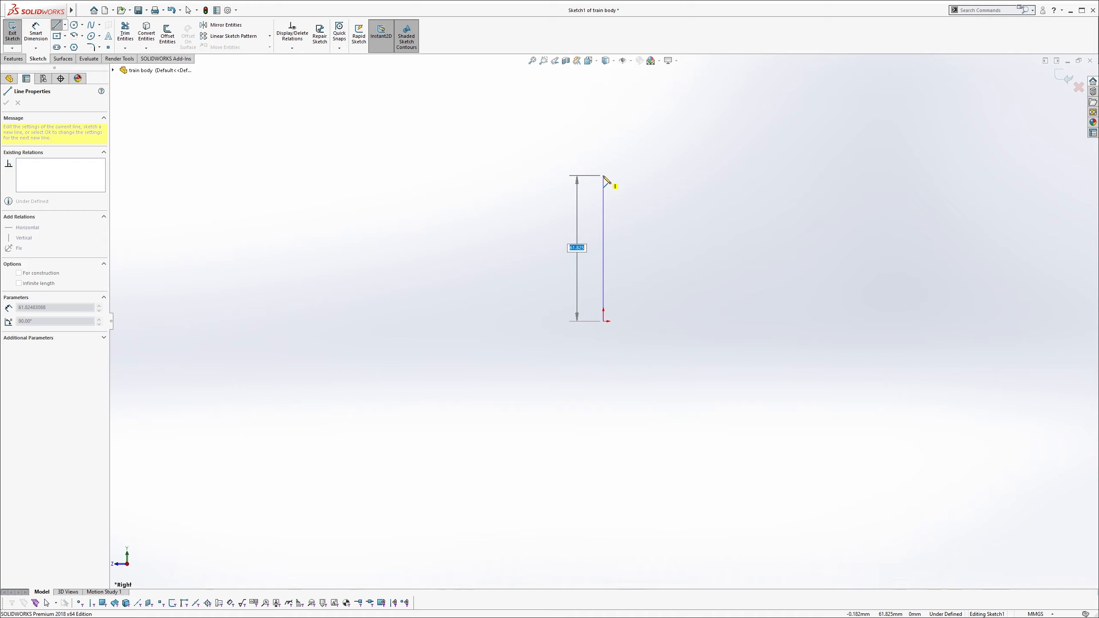
{"action": "left_click", "coordinate": [604, 176]}
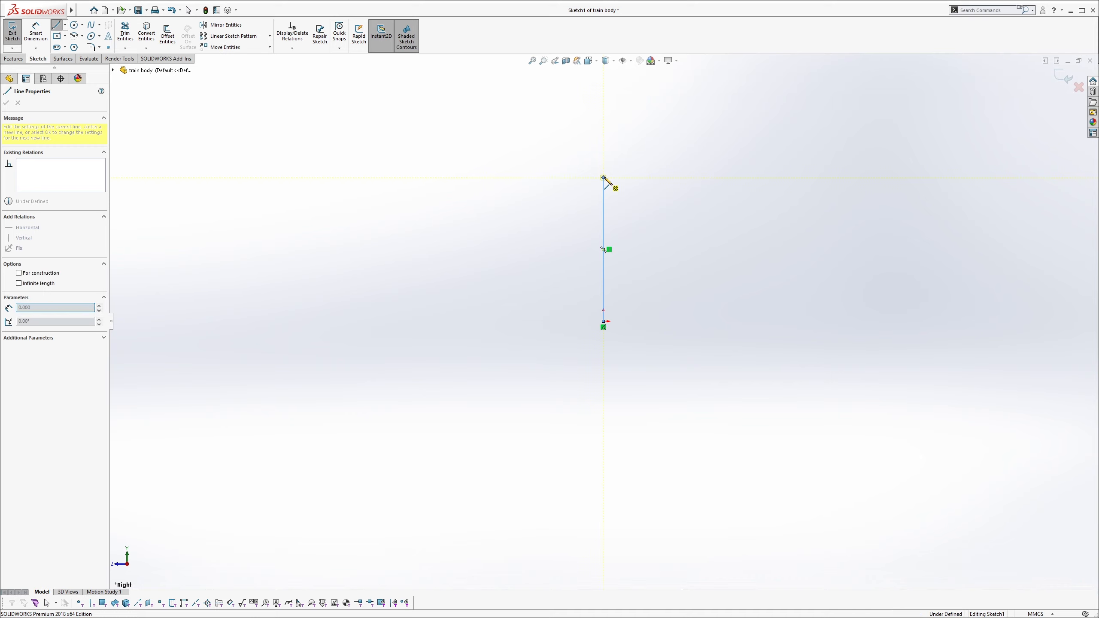
{"action": "left_click", "coordinate": [668, 161]}
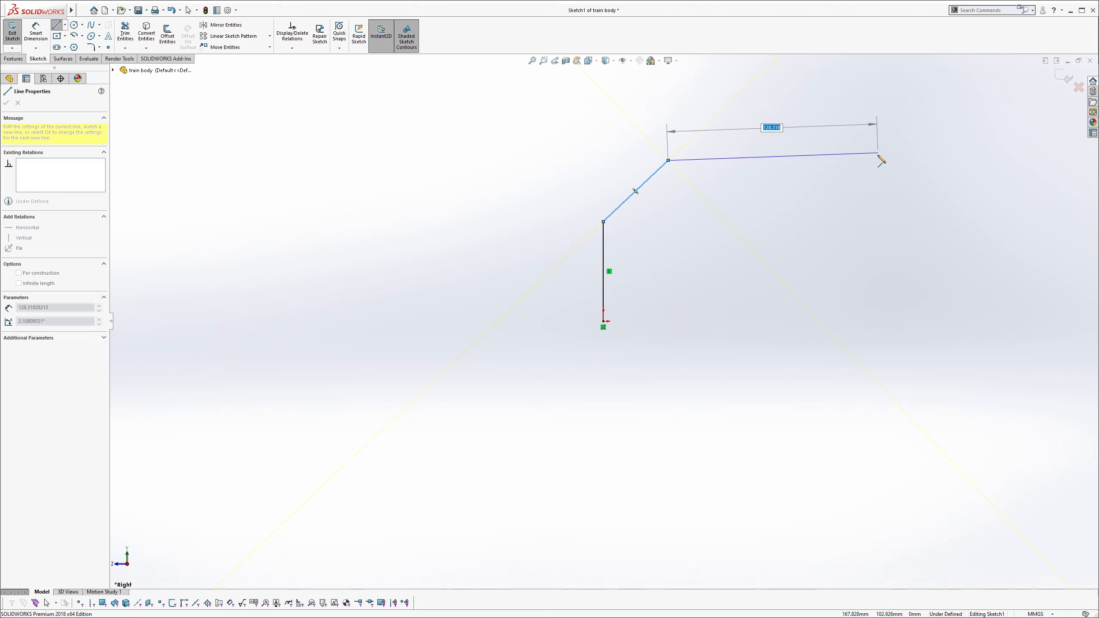
{"action": "left_click", "coordinate": [877, 156]}
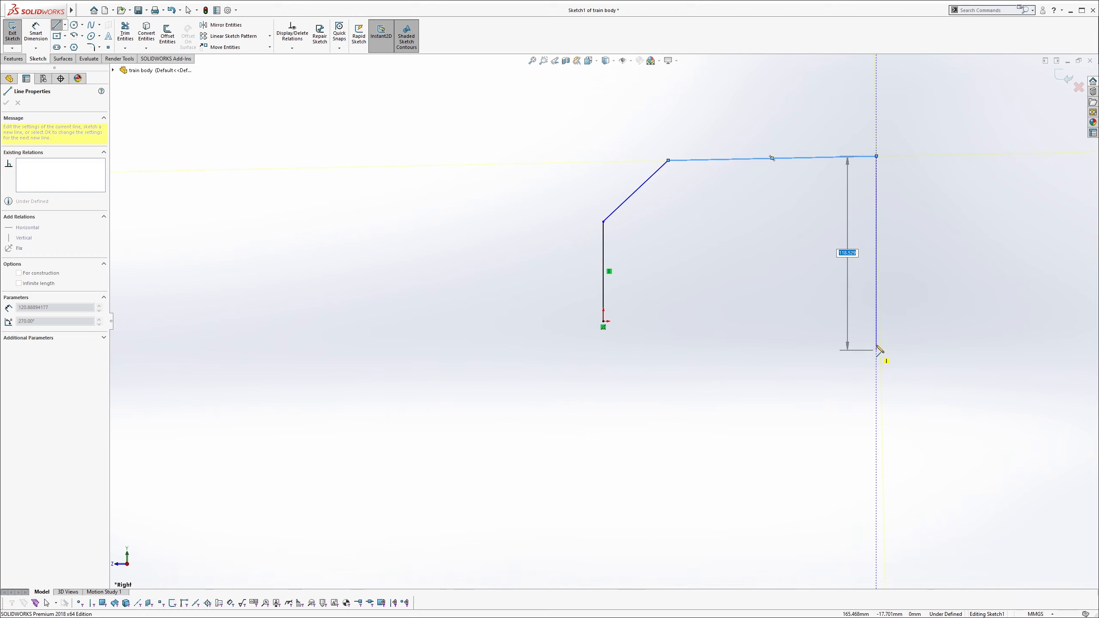
{"action": "left_click", "coordinate": [876, 321]}
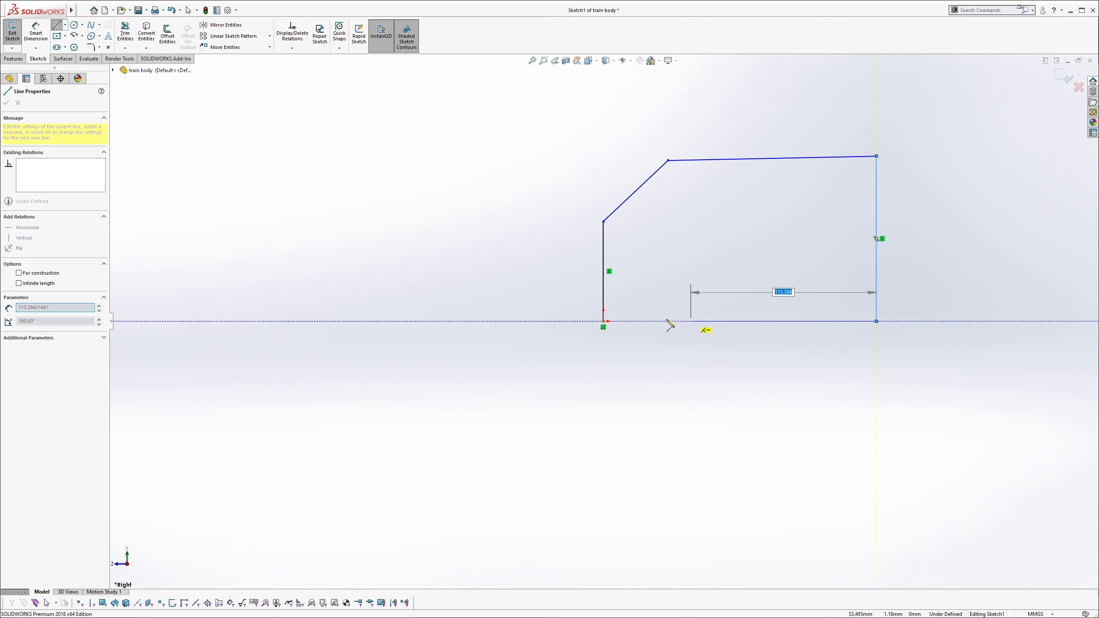
{"action": "left_click", "coordinate": [608, 321]}
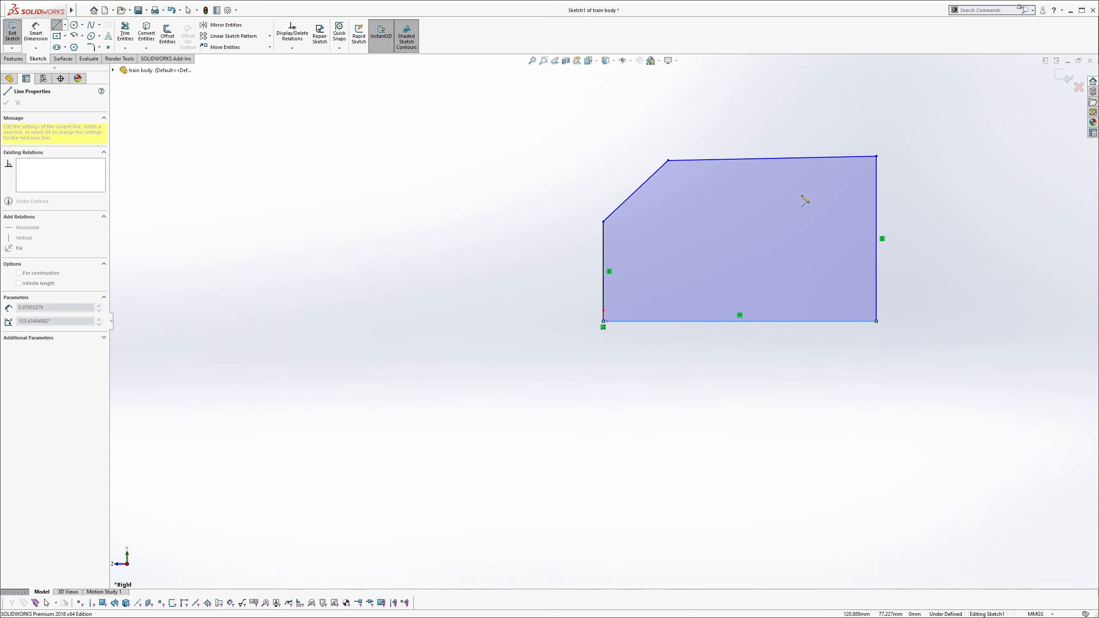
{"action": "key", "text": "Escape"}
Add a Horizontal relation to the slightly tilted top line of the profile.
{"action": "left_click", "coordinate": [795, 159]}
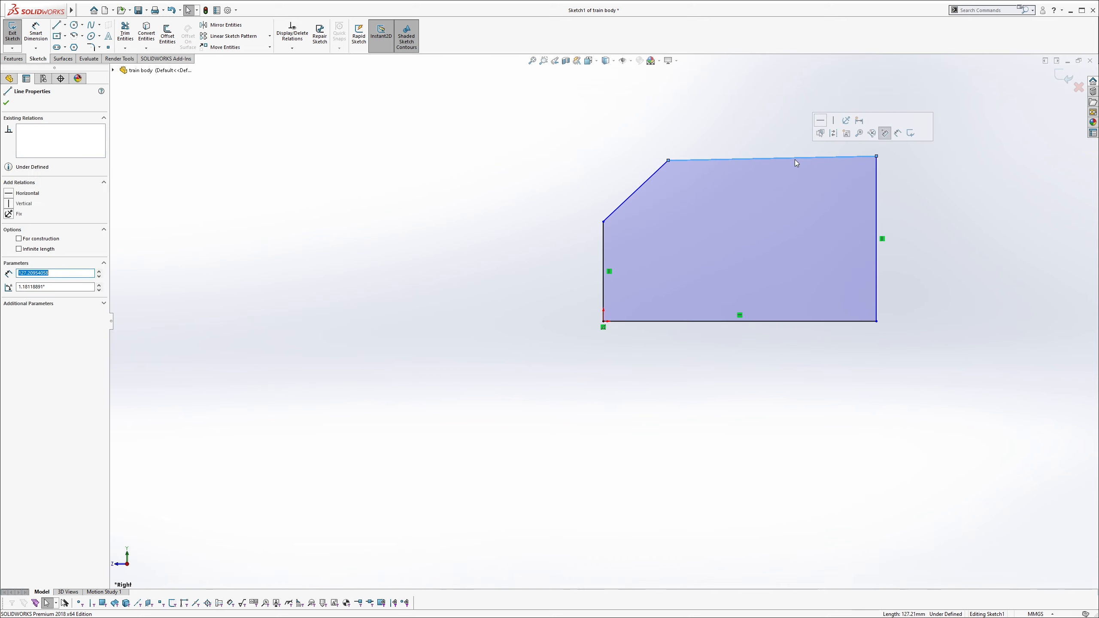
{"action": "left_click", "coordinate": [767, 150]}
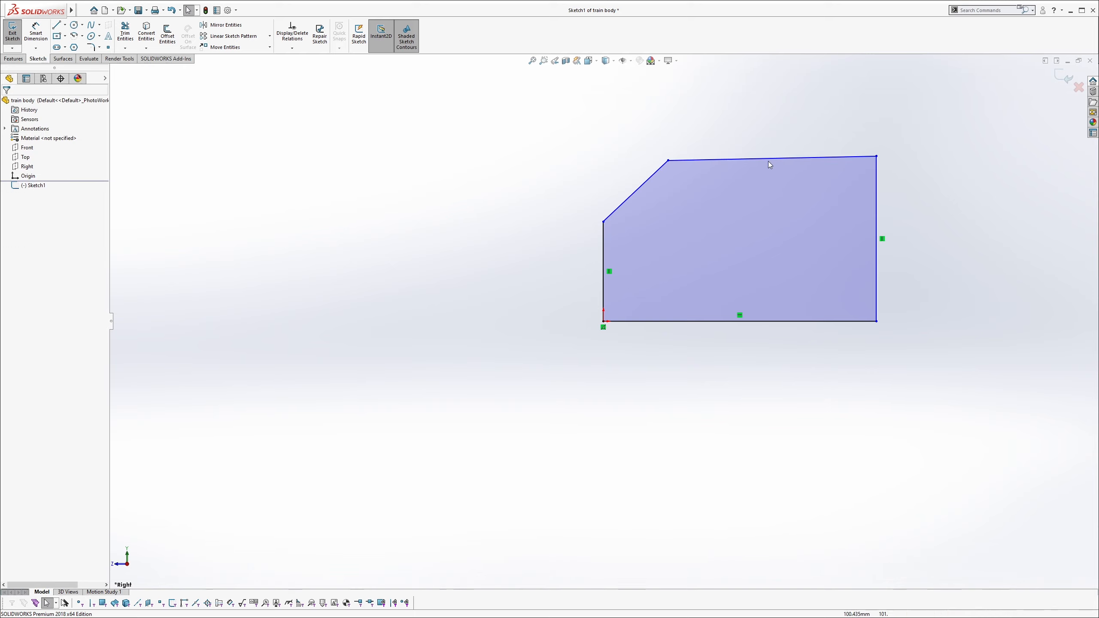
{"action": "left_click", "coordinate": [772, 159]}
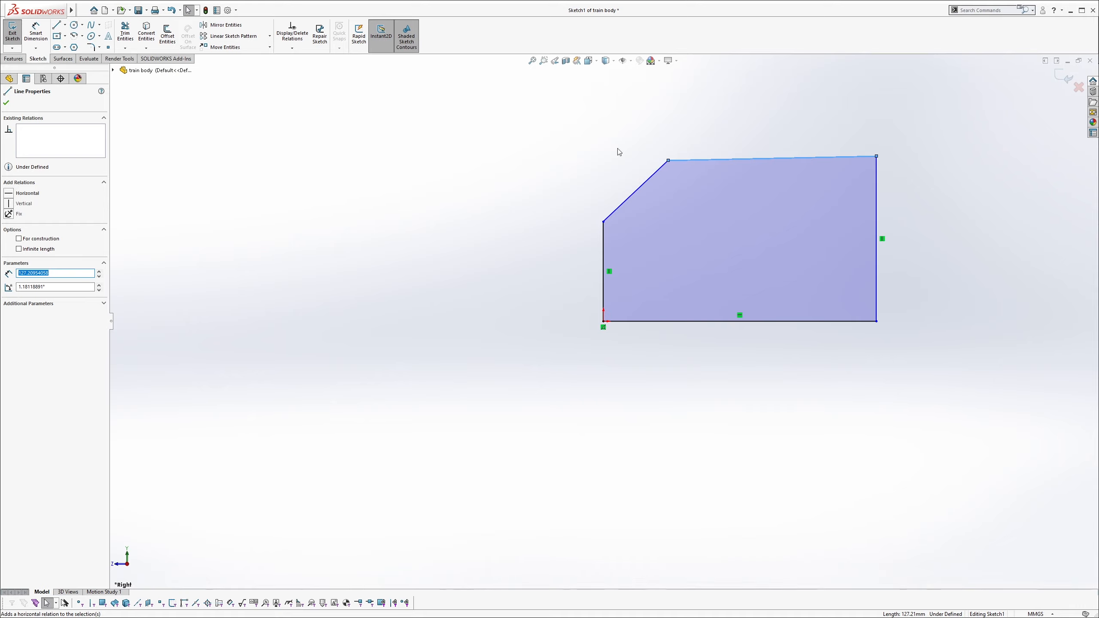
{"action": "left_click", "coordinate": [18, 193]}
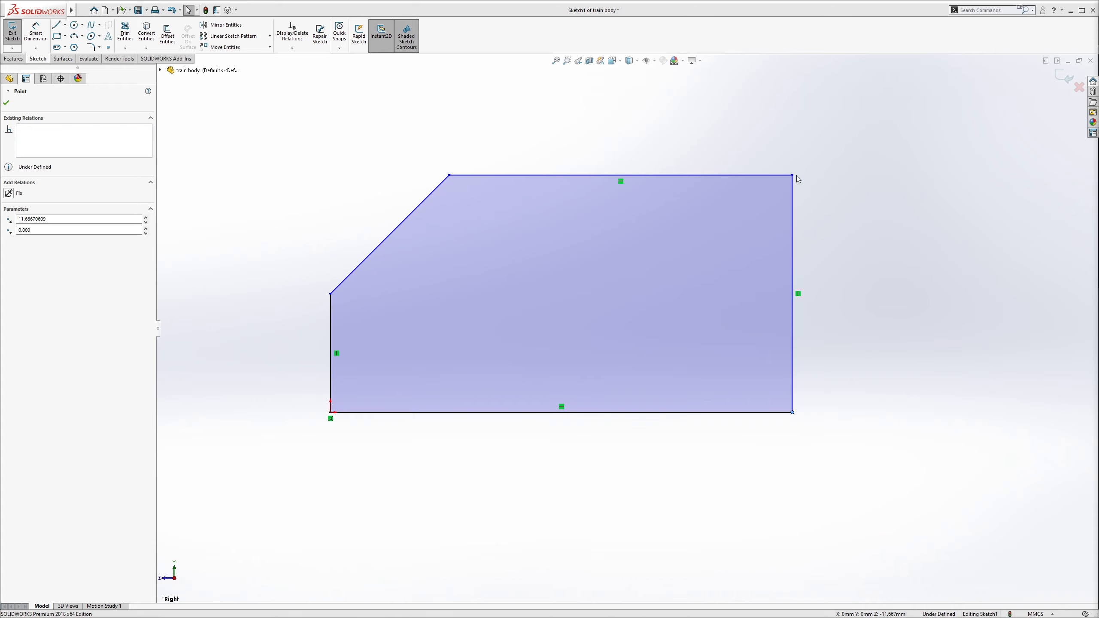
Delete the profile's bottom line and redraw it horizontally from the rear vertical line, stopping just short of the origin to leave a gap.
{"action": "left_click", "coordinate": [517, 471]}
{"action": "left_click", "coordinate": [515, 413]}
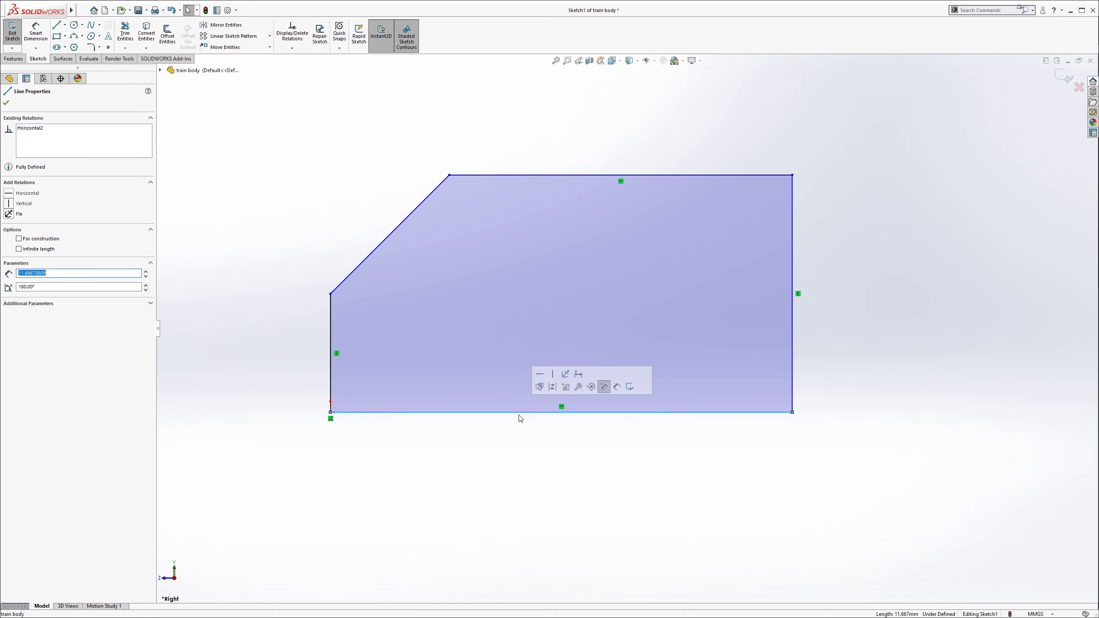
{"action": "key", "text": "Delete"}
{"action": "key", "text": "s"}
{"action": "left_click", "coordinate": [610, 422]}
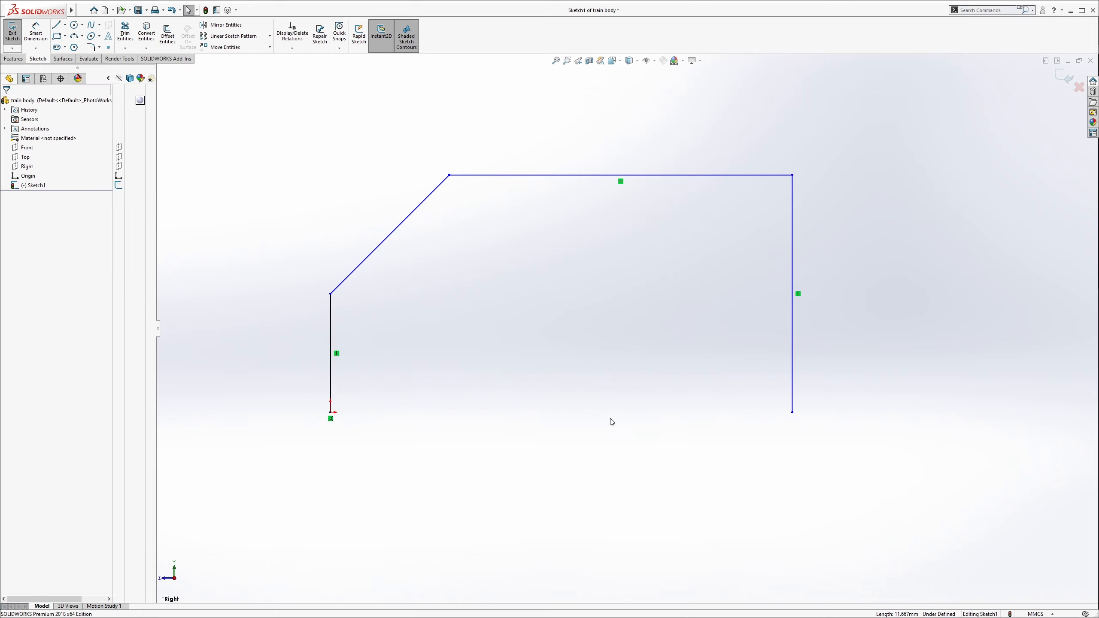
{"action": "left_click", "coordinate": [792, 412]}
{"action": "left_click", "coordinate": [336, 412]}
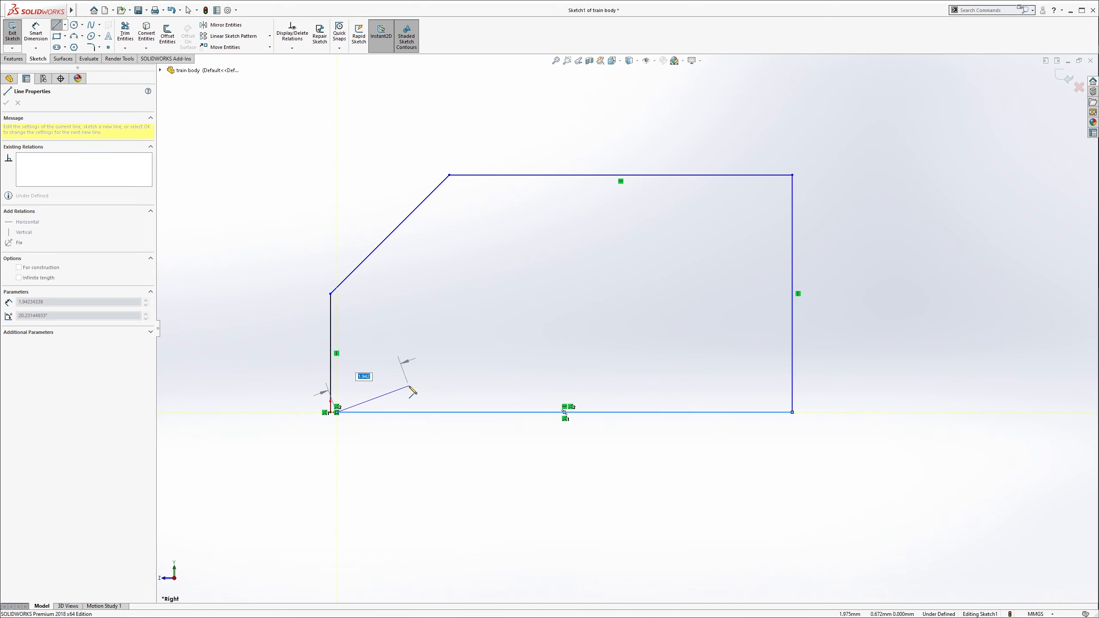
{"action": "key", "text": "Escape"}
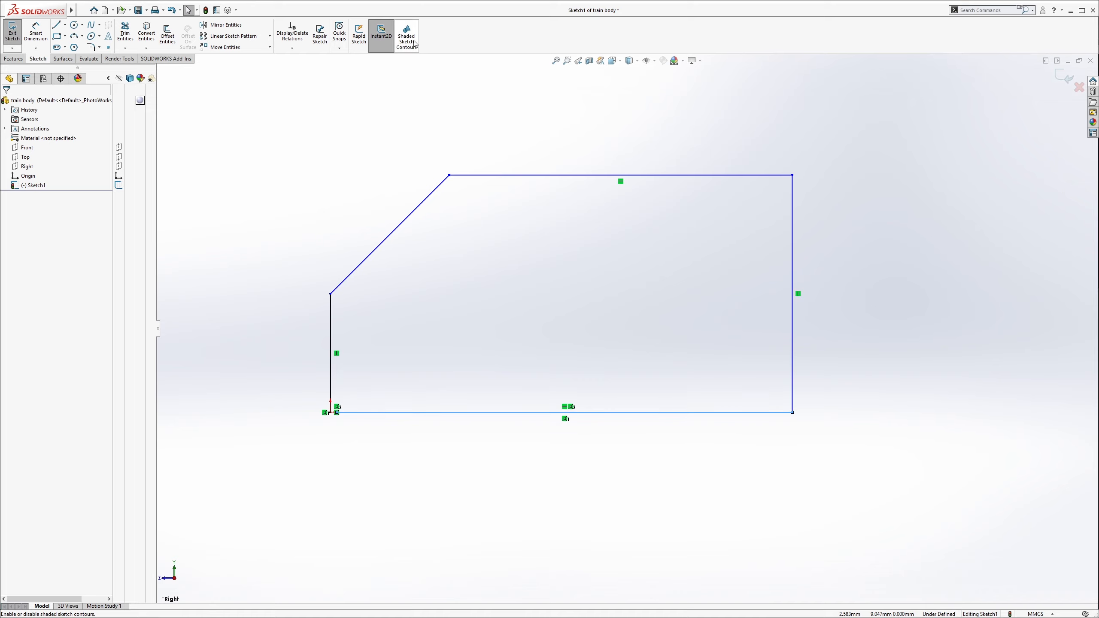
Try to extrude the open train body profile with Extruded Boss/Base.
{"action": "middle_click_drag", "start_coordinate": [540, 264], "coordinate": [571, 312]}
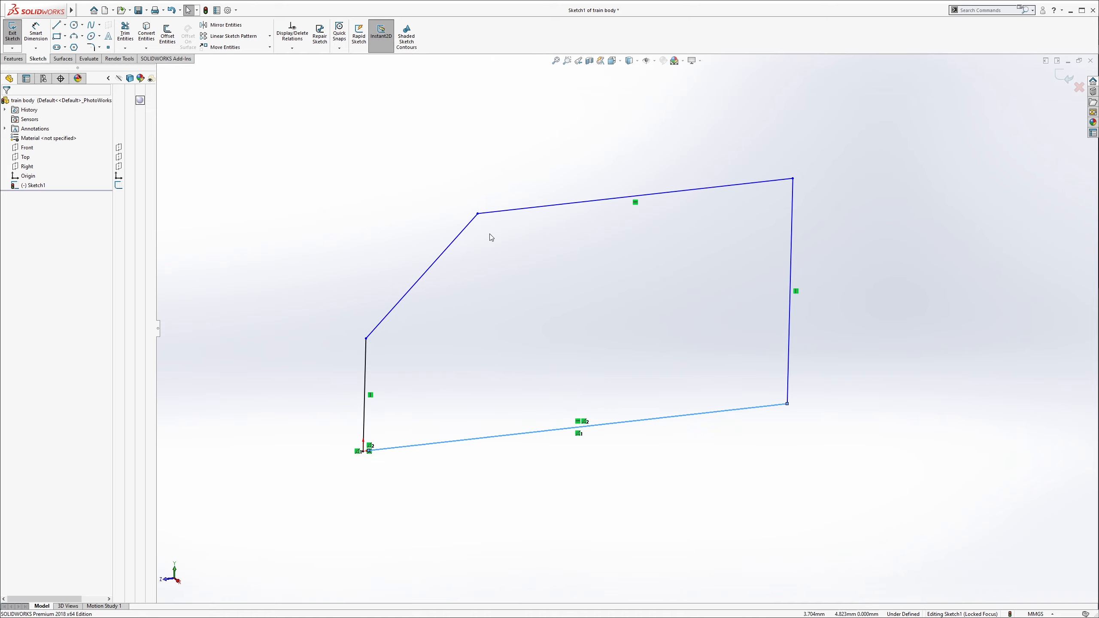
{"action": "left_click", "coordinate": [19, 60]}
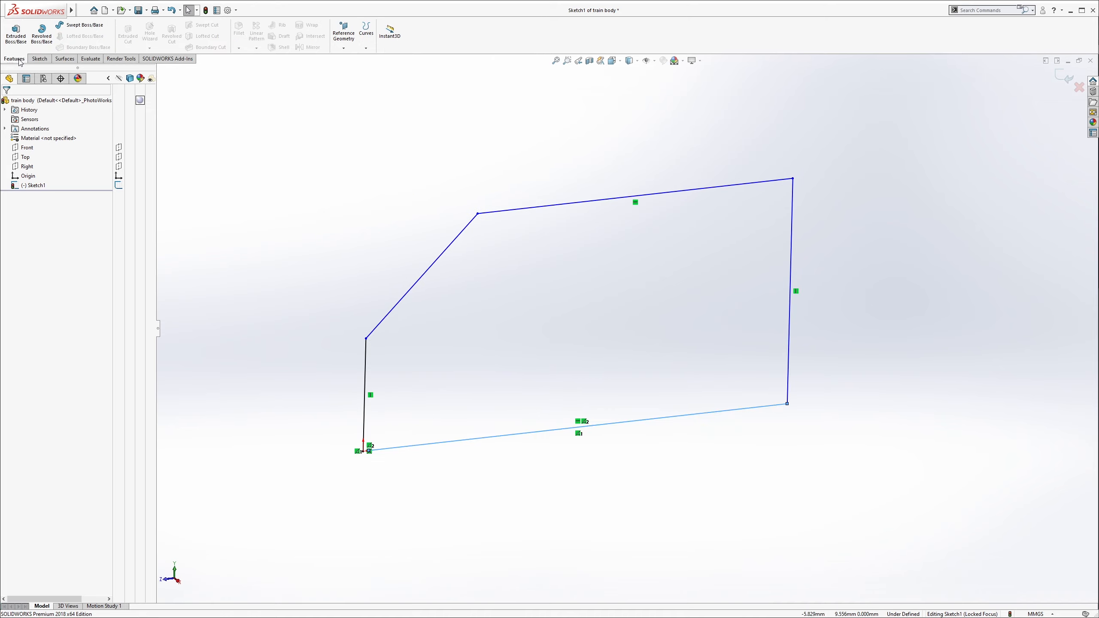
{"action": "left_click", "coordinate": [16, 36]}
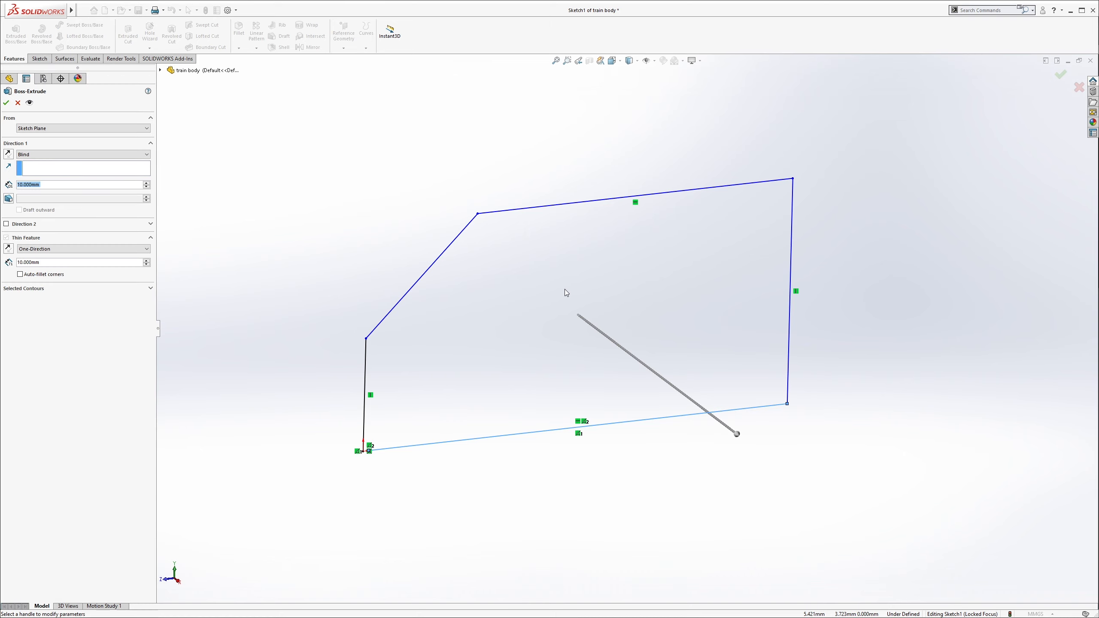
{"action": "mouse_move", "coordinate": [579, 290]}
{"action": "middle_mouse_down"}
{"action": "mouse_move", "coordinate": [584, 329]}
{"action": "mouse_move", "coordinate": [534, 229]}
{"action": "middle_mouse_up"}
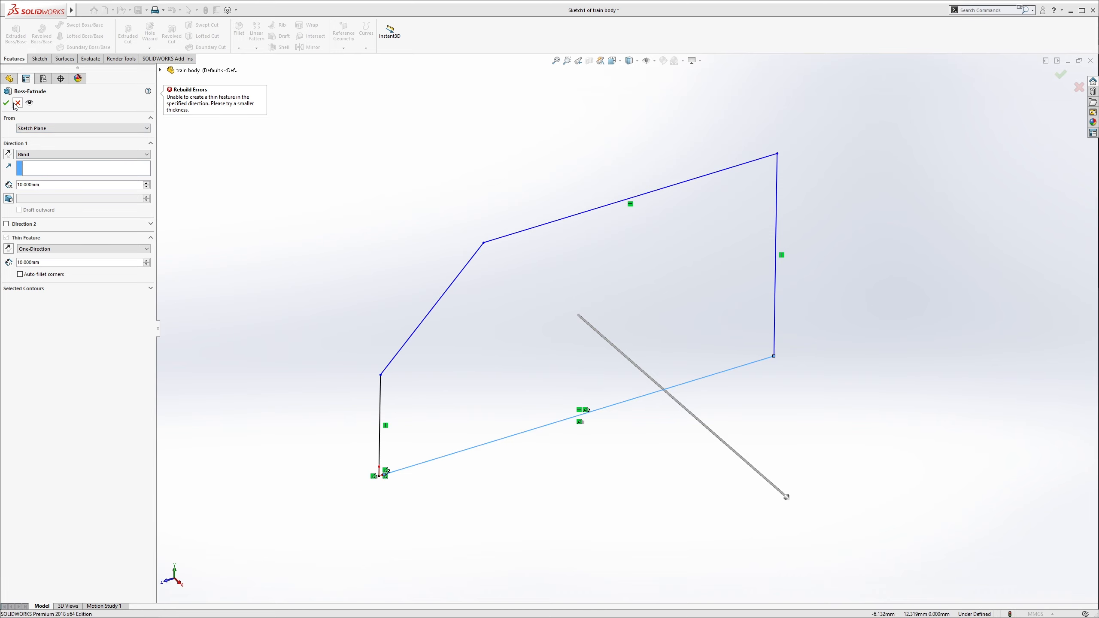
{"action": "key", "text": "Escape"}
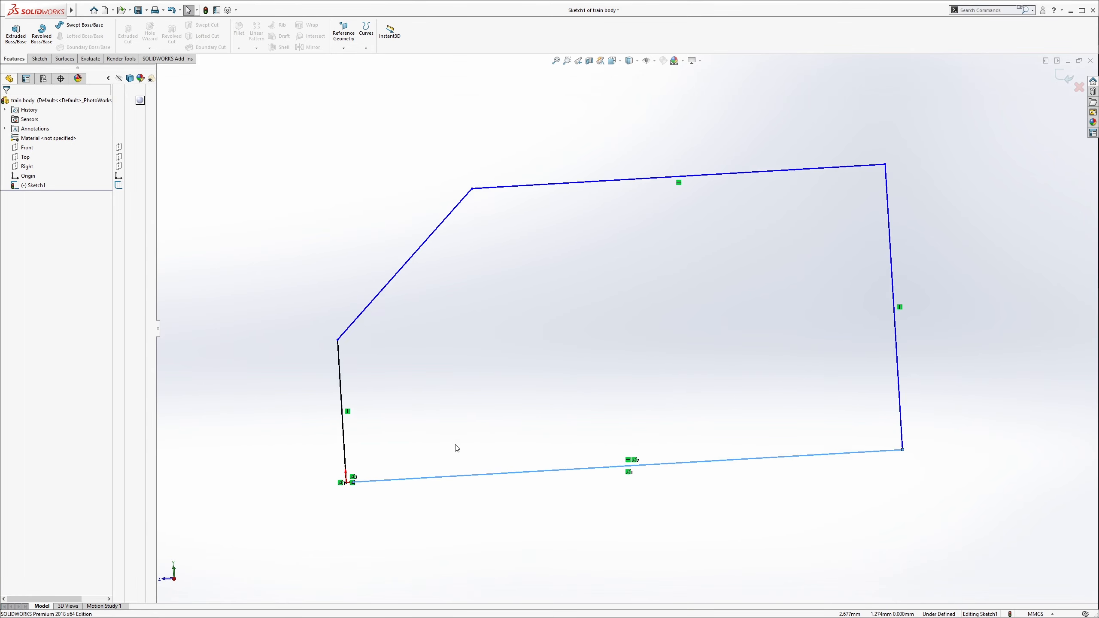
{"action": "key", "text": "ctrl+4"}
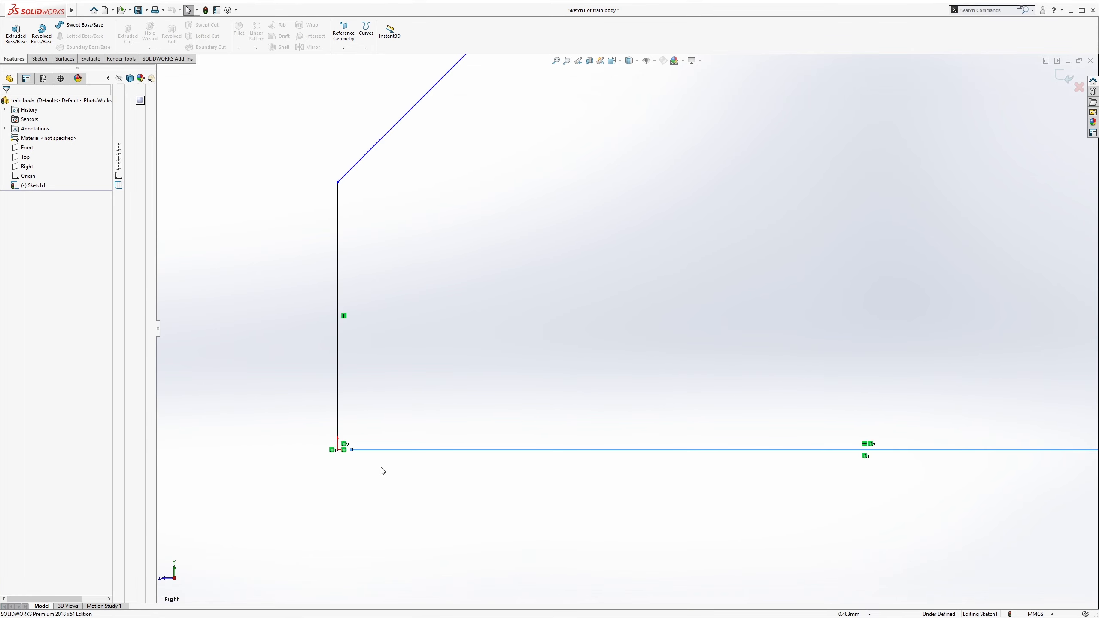
Close the profile by joining the bottom line's loose endpoint to the front vertical line's lower end at the origin.
{"action": "left_click", "coordinate": [352, 452]}
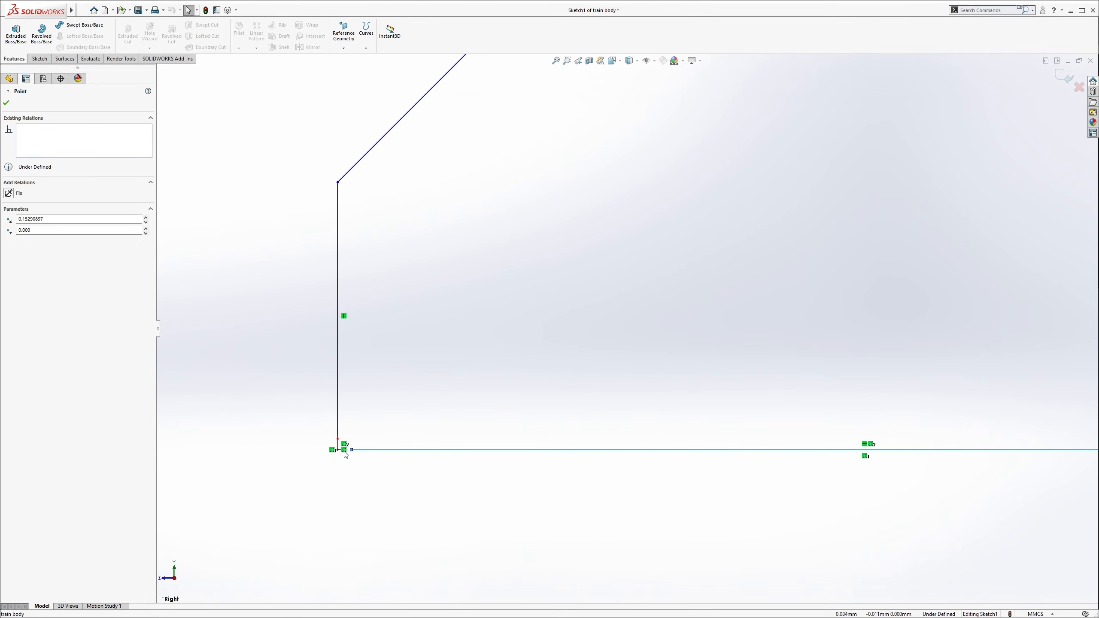
{"action": "left_click", "coordinate": [374, 447]}
{"action": "scroll", "coordinate": [647, 360], "scroll_direction": "up", "scroll_amount": 5}
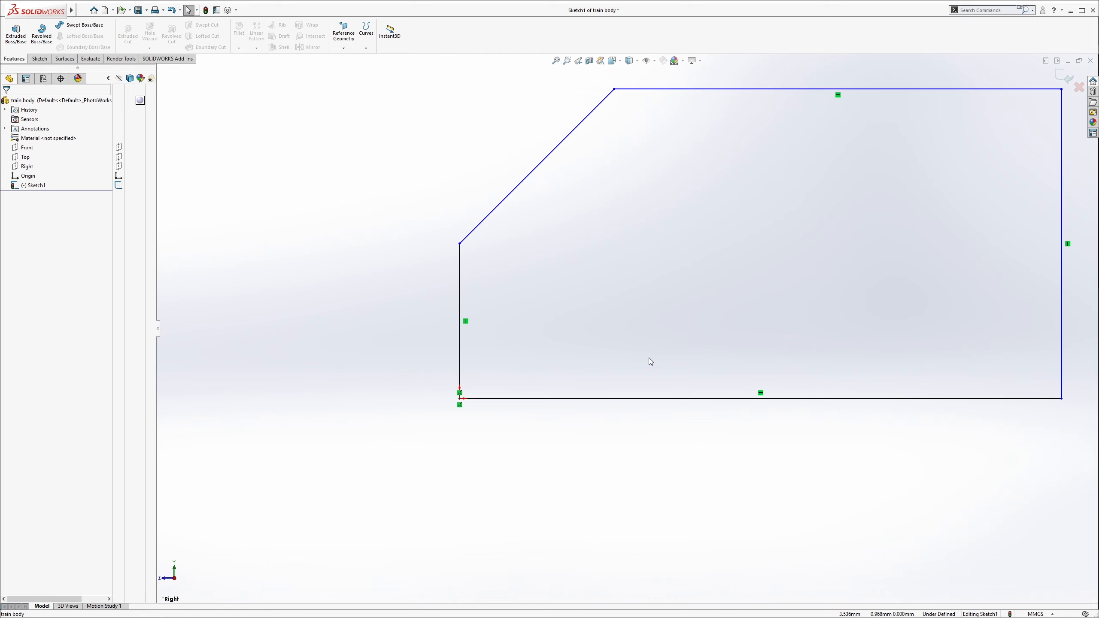
{"action": "scroll", "coordinate": [684, 216], "scroll_direction": "down", "scroll_amount": 1}
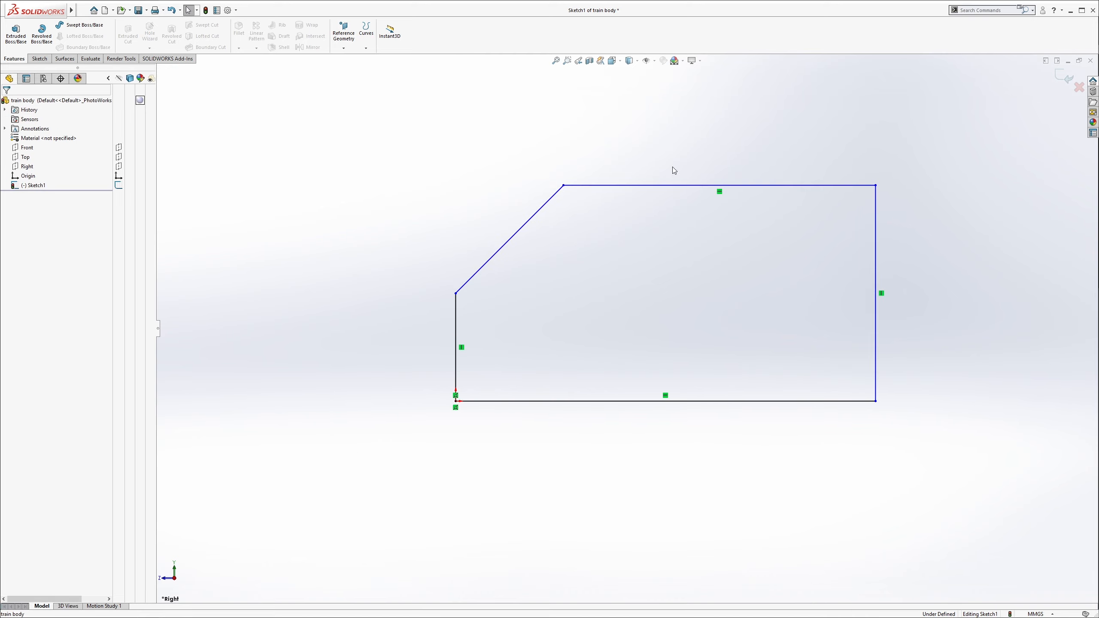
Turn on shaded sketch contours and move the profile's upper rear corner slightly outward and down.
{"action": "left_click", "coordinate": [39, 58]}
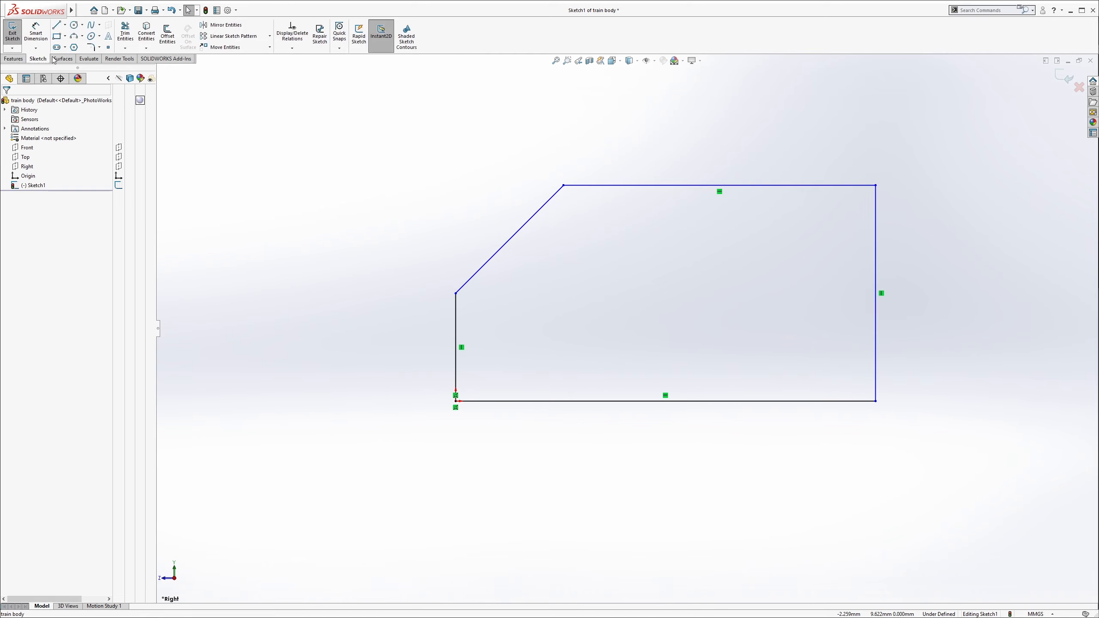
{"action": "left_click", "coordinate": [407, 46]}
{"action": "scroll", "coordinate": [850, 316], "scroll_direction": "down", "scroll_amount": 3}
{"action": "scroll", "coordinate": [729, 261], "scroll_direction": "up", "scroll_amount": 3}
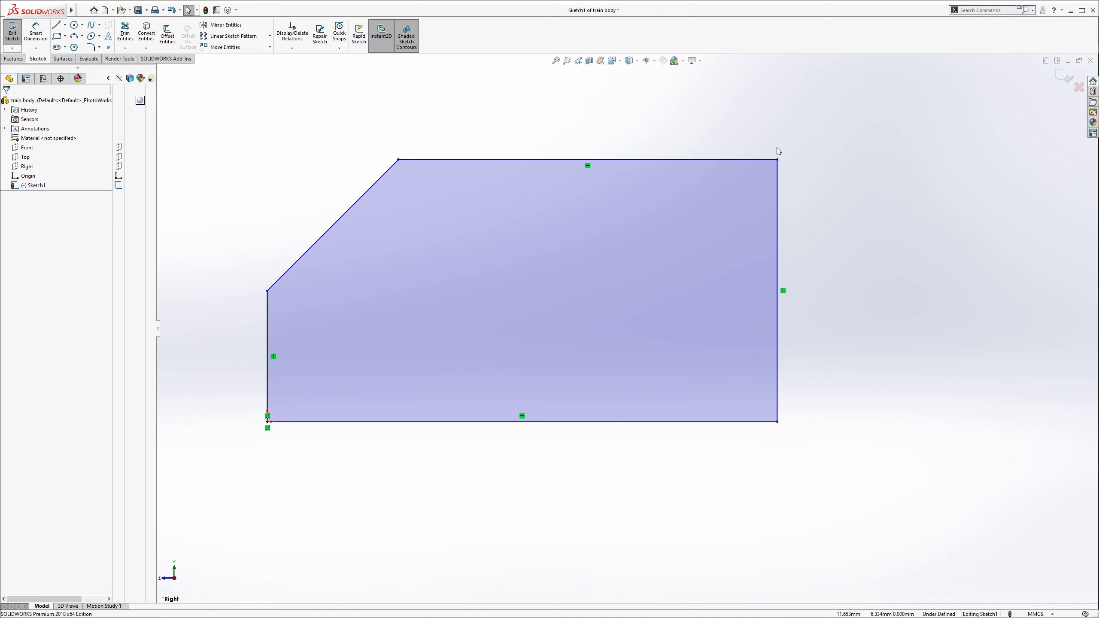
{"action": "mouse_move", "coordinate": [779, 162]}
{"action": "left_mouse_down"}
{"action": "mouse_move", "coordinate": [852, 130]}
{"action": "mouse_move", "coordinate": [784, 206]}
{"action": "mouse_move", "coordinate": [712, 230]}
{"action": "mouse_move", "coordinate": [721, 152]}
{"action": "mouse_move", "coordinate": [797, 172]}
{"action": "left_mouse_up"}
{"action": "left_click", "coordinate": [656, 132]}
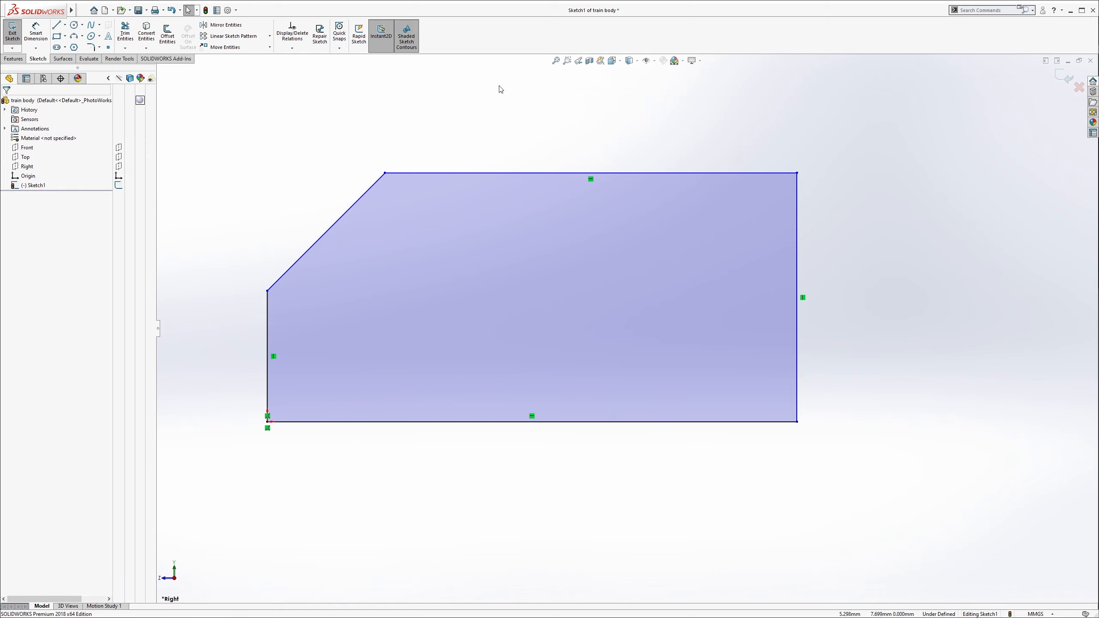
Dimension the profile's bottom line to 22 mm.
{"action": "left_click", "coordinate": [36, 34]}
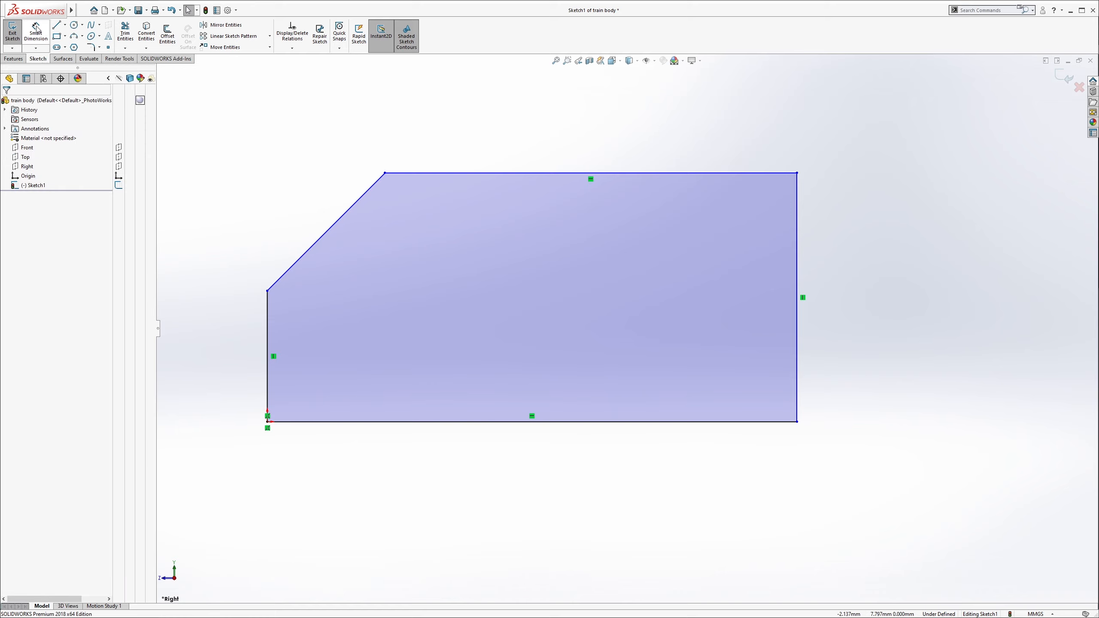
{"action": "left_click", "coordinate": [521, 424]}
{"action": "left_click", "coordinate": [521, 462]}
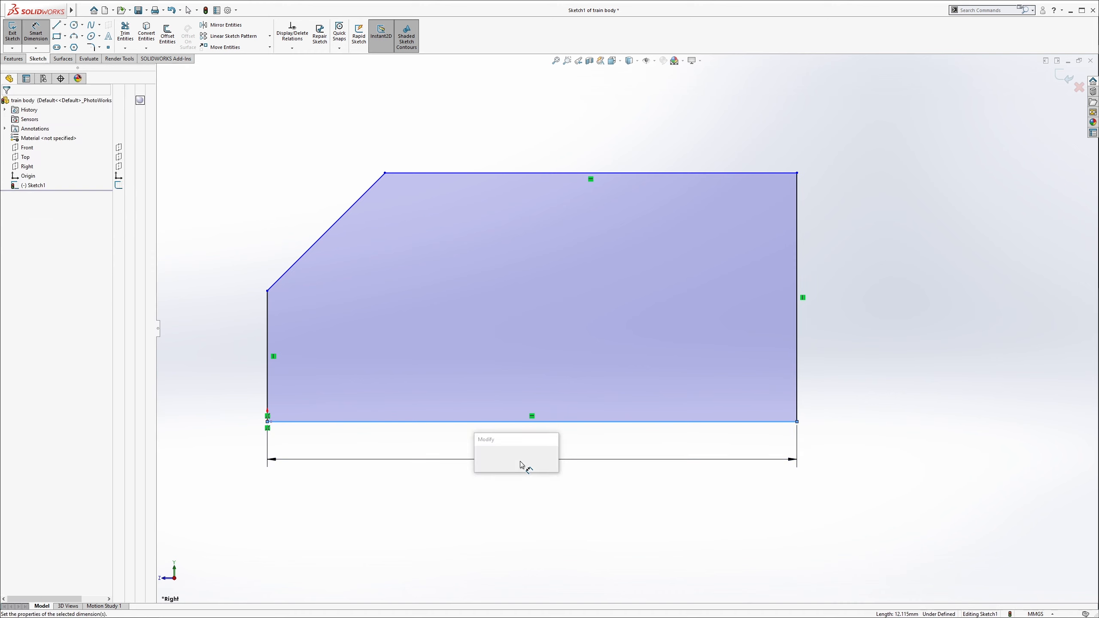
{"action": "key", "text": "Return"}
{"action": "scroll", "coordinate": [288, 390], "scroll_direction": "up", "scroll_amount": 4}
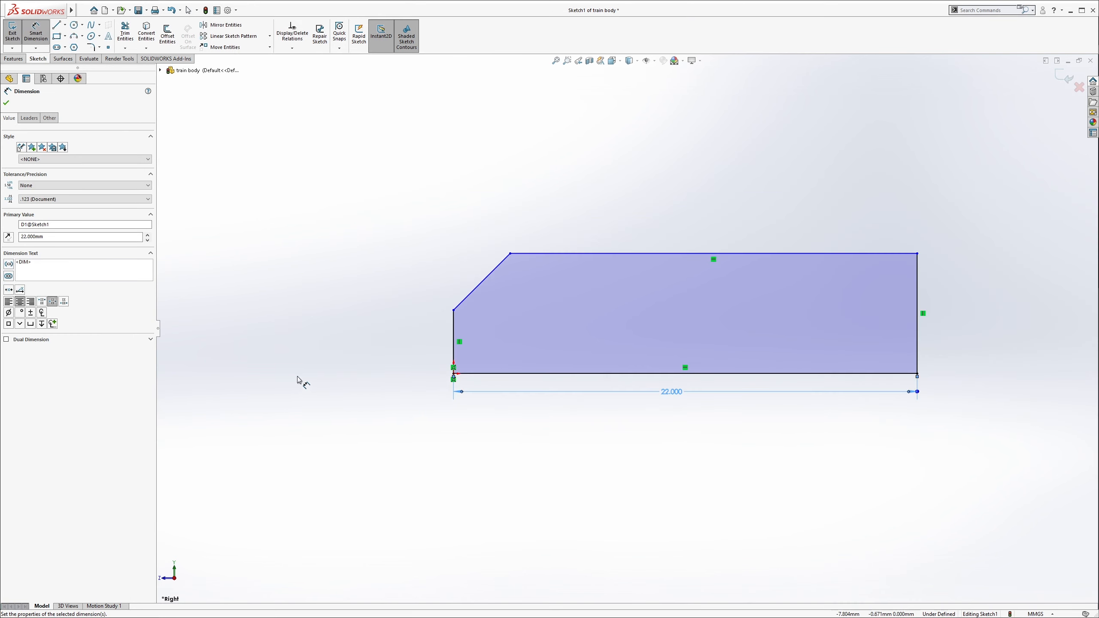
Dimension the profile's front vertical line to 3 mm and its rear vertical line to 6 mm.
{"action": "left_click", "coordinate": [452, 333]}
{"action": "left_click", "coordinate": [416, 334]}
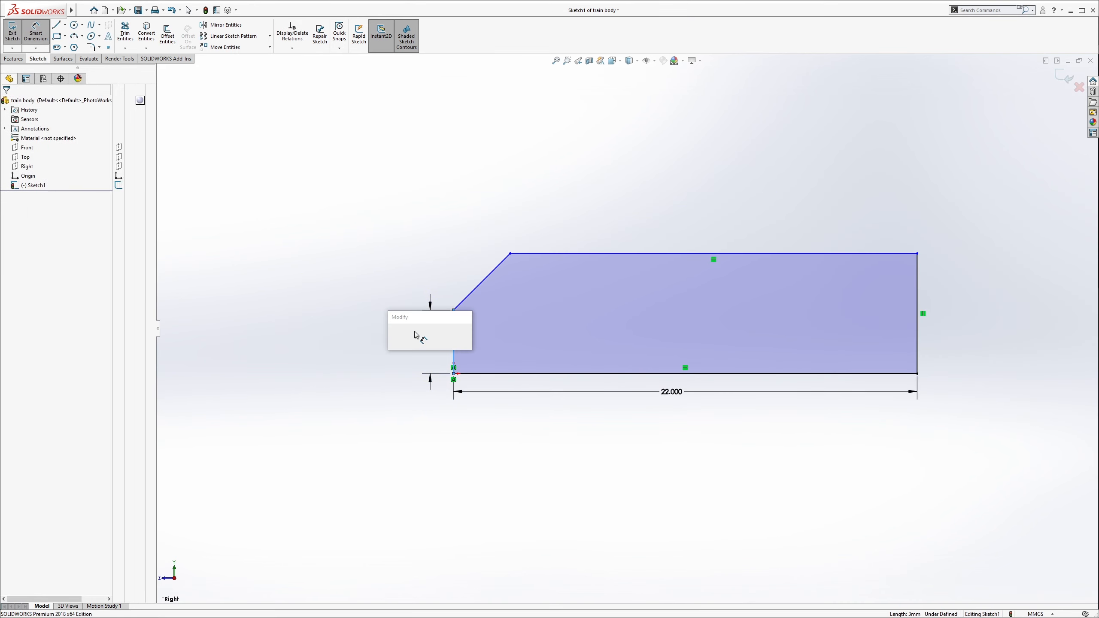
{"action": "type", "text": "3"}
{"action": "key", "text": "Return"}
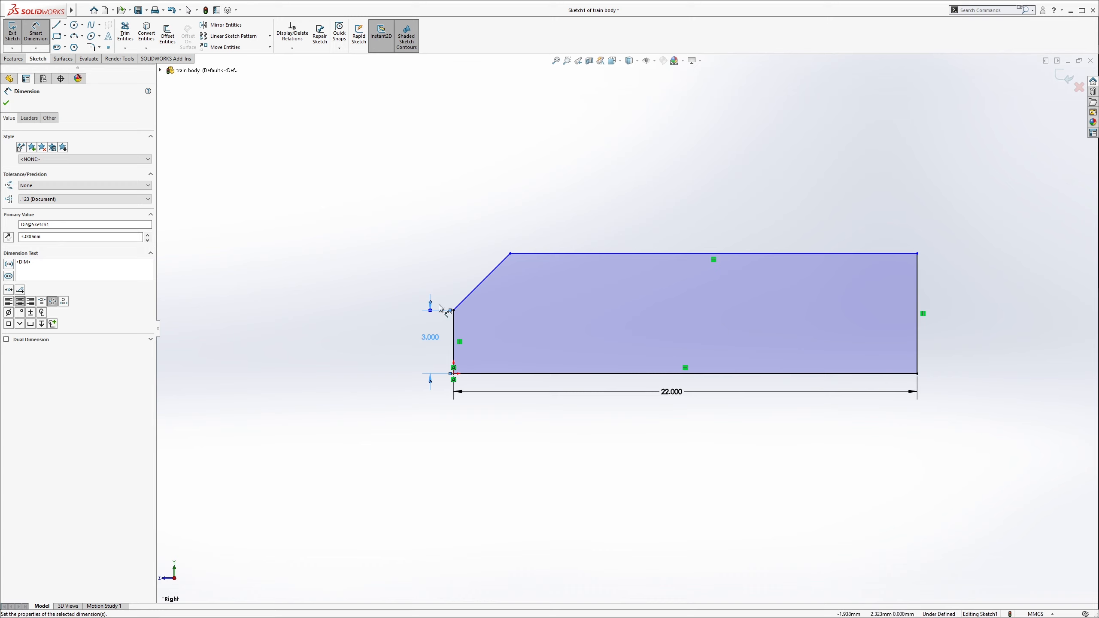
{"action": "left_click", "coordinate": [917, 294]}
{"action": "left_click", "coordinate": [954, 307]}
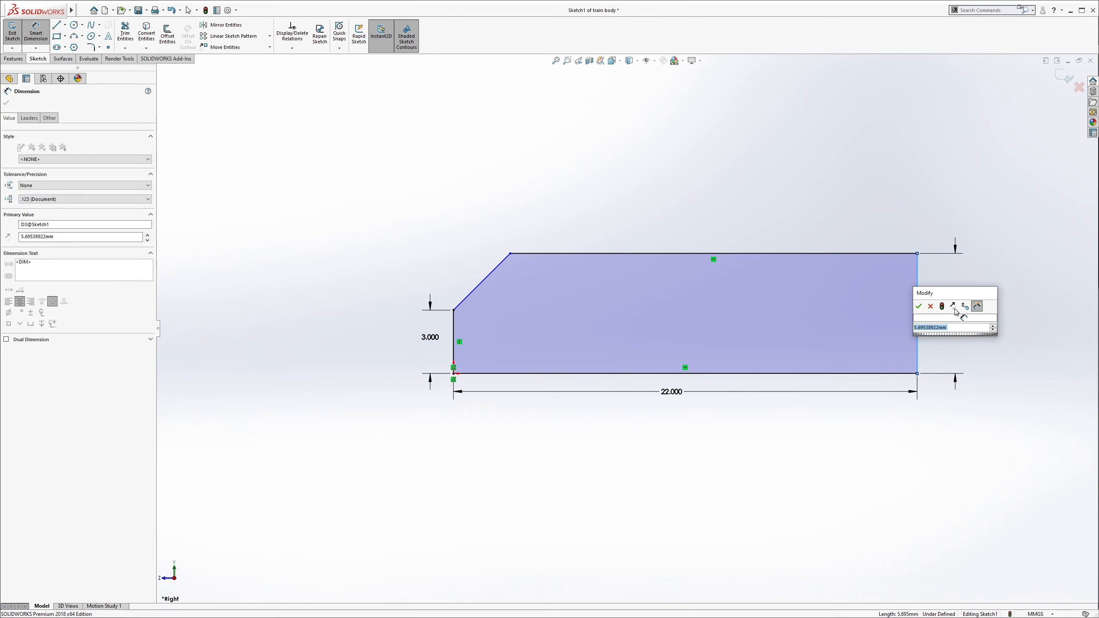
{"action": "type", "text": "6"}
{"action": "key", "text": "Return"}
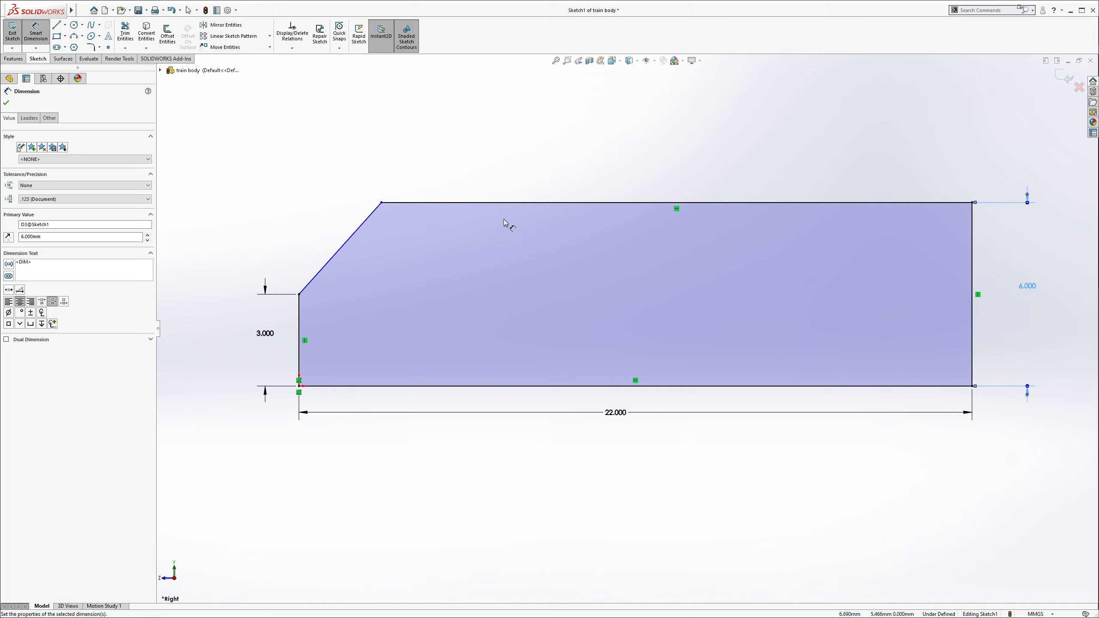
Dimension the angle between the front vertical line and the sloped line to 45 degrees.
{"action": "left_click", "coordinate": [299, 310]}
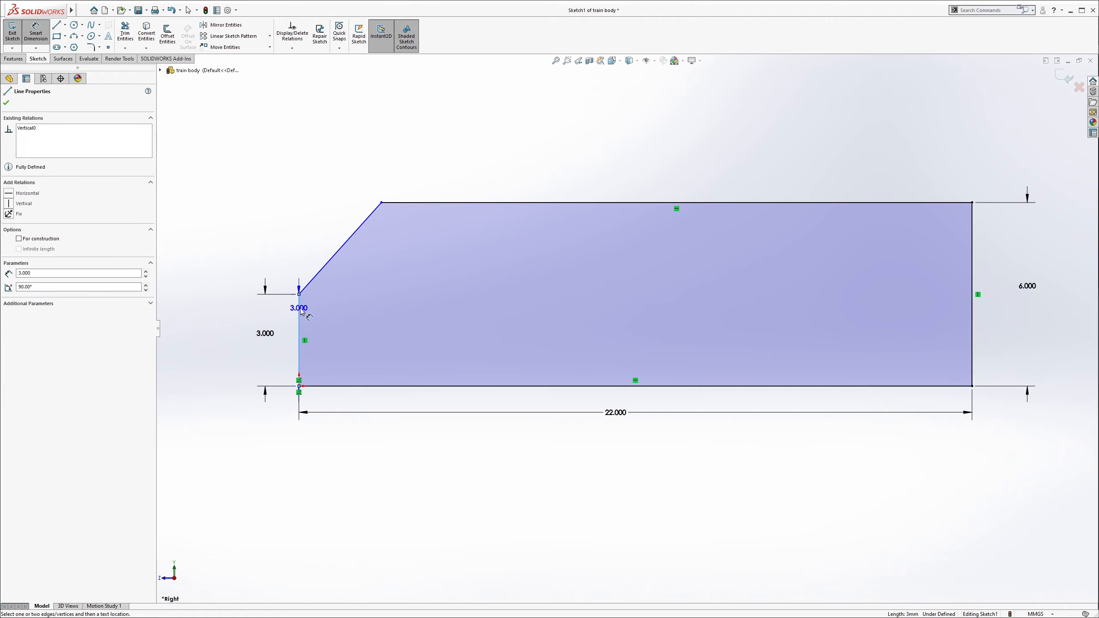
{"action": "left_click", "coordinate": [327, 263]}
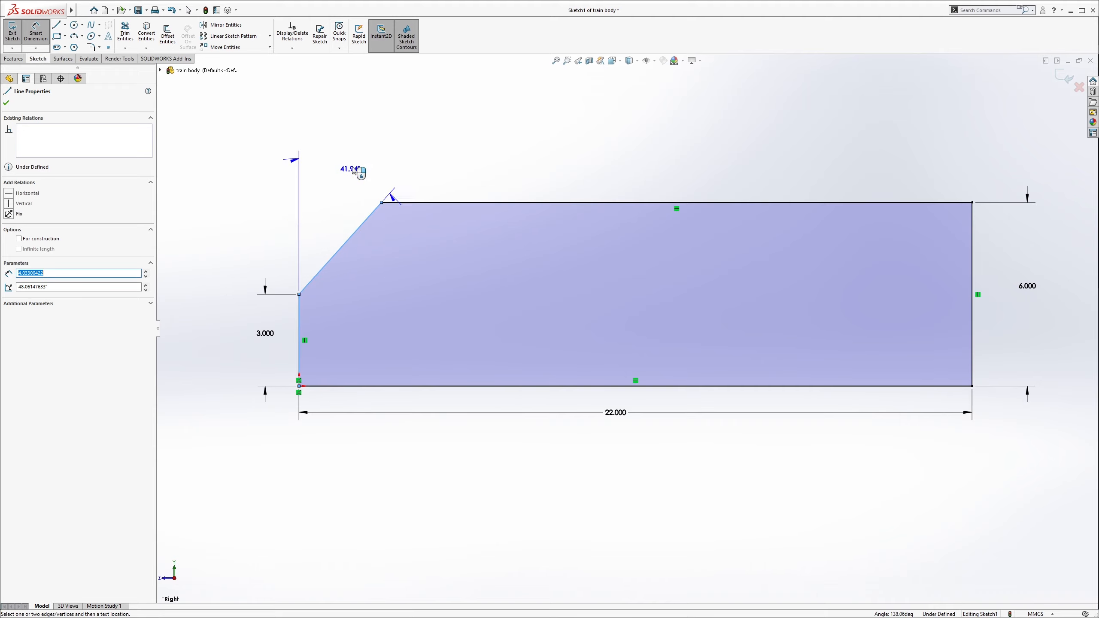
{"action": "left_click", "coordinate": [355, 143]}
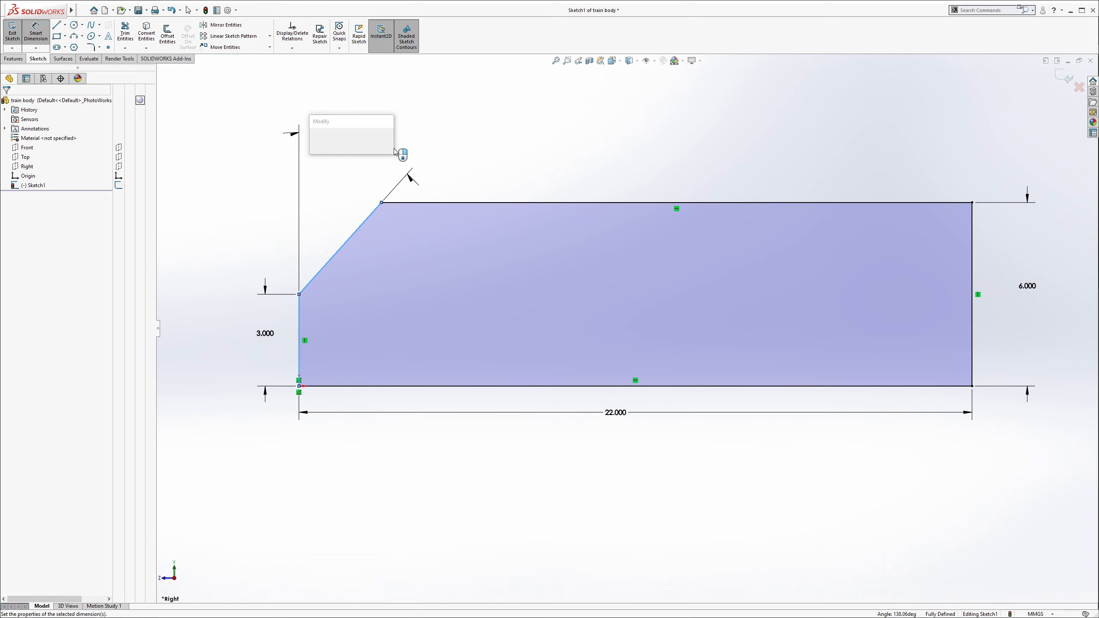
{"action": "type", "text": "45"}
{"action": "key", "text": "Return"}
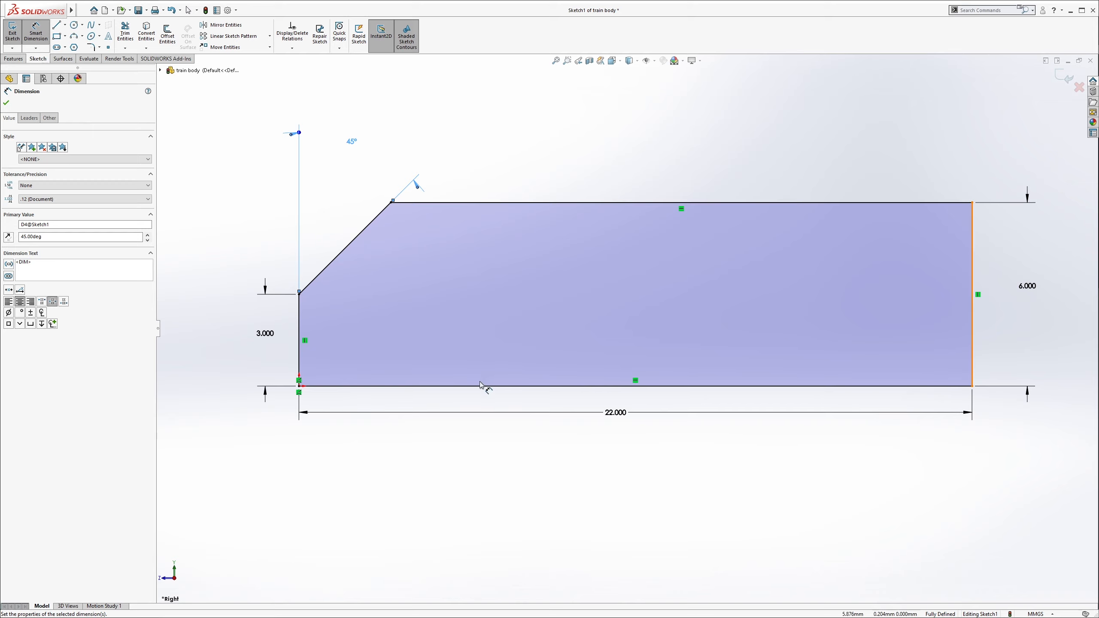
{"action": "scroll", "coordinate": [952, 409], "scroll_direction": "down", "scroll_amount": 2}
{"action": "scroll", "coordinate": [841, 323], "scroll_direction": "up", "scroll_amount": 2}
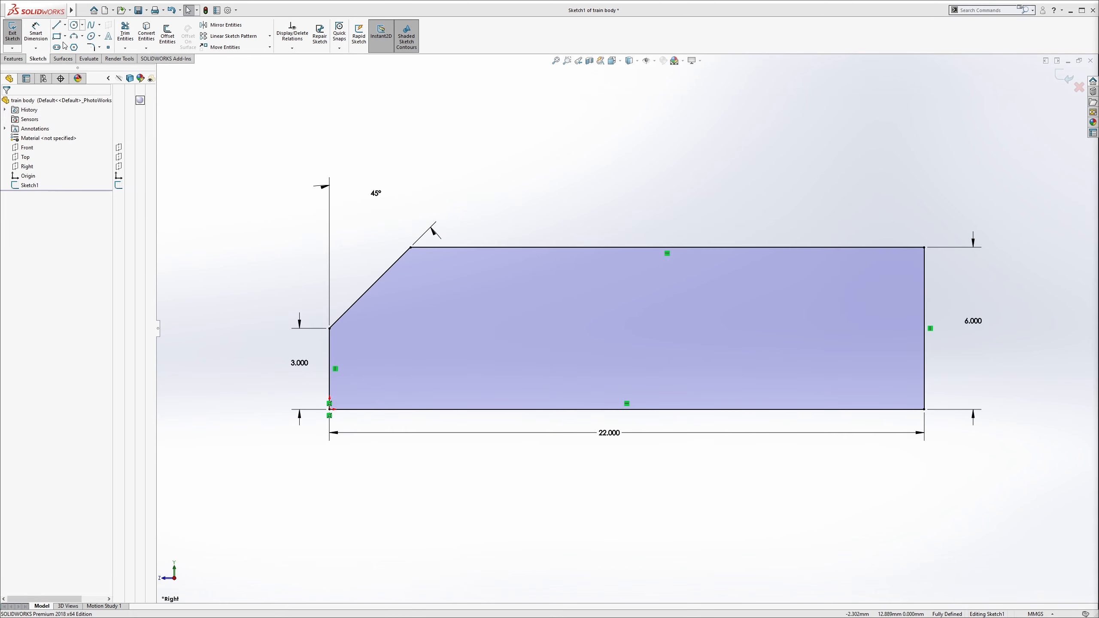
Extrude the train body profile 6 mm using the Mid Plane end condition.
{"action": "left_click", "coordinate": [17, 59]}
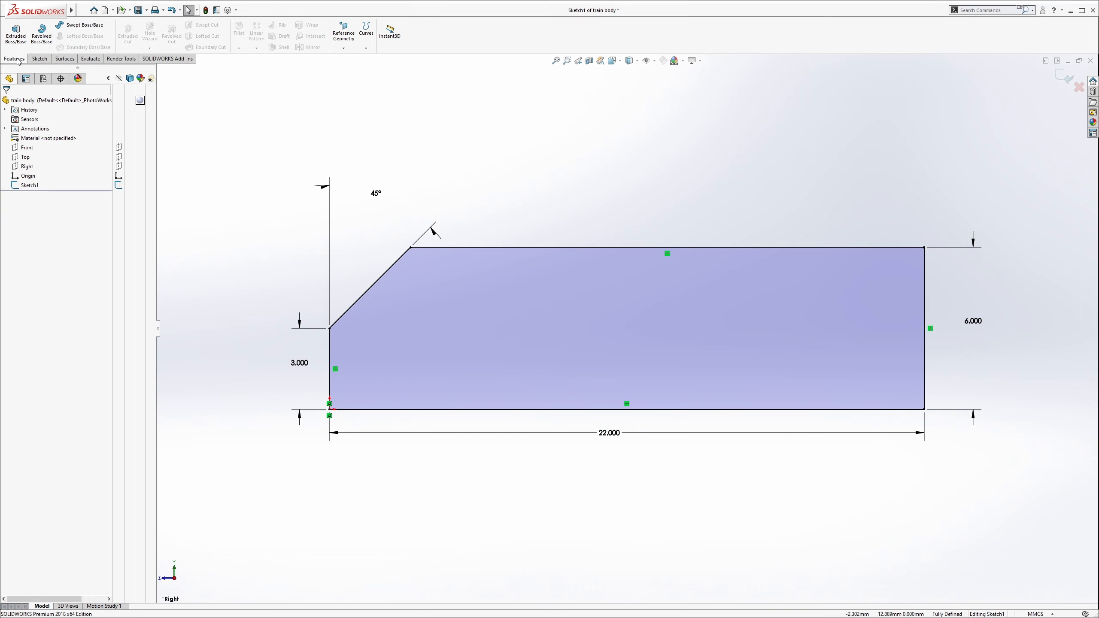
{"action": "left_click", "coordinate": [16, 39]}
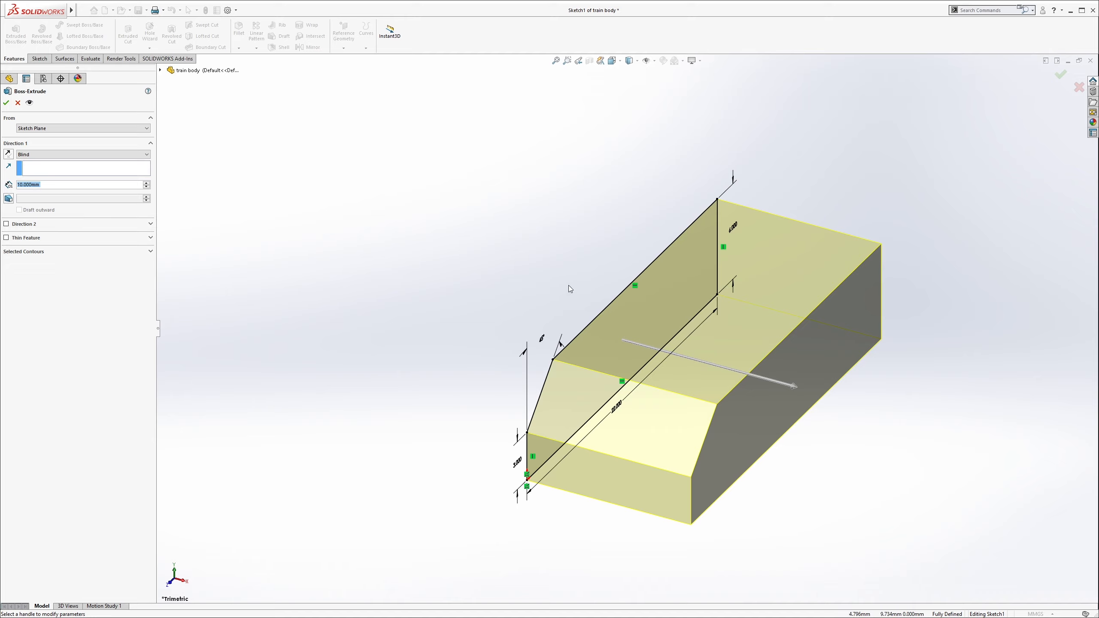
{"action": "left_click", "coordinate": [71, 160]}
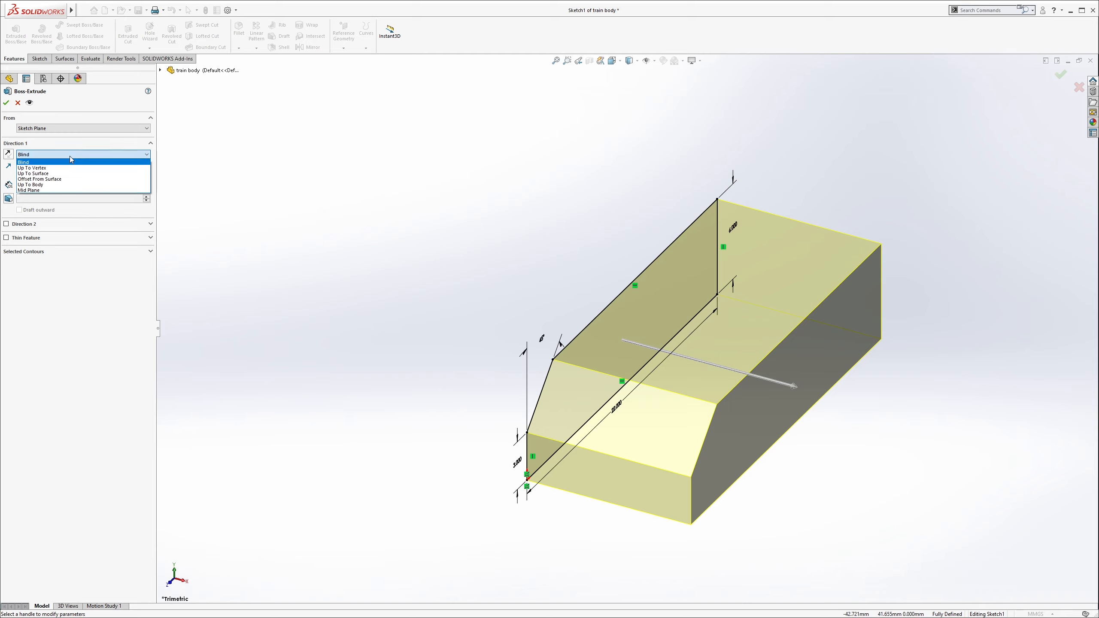
{"action": "left_click", "coordinate": [39, 193]}
{"action": "type", "text": "6"}
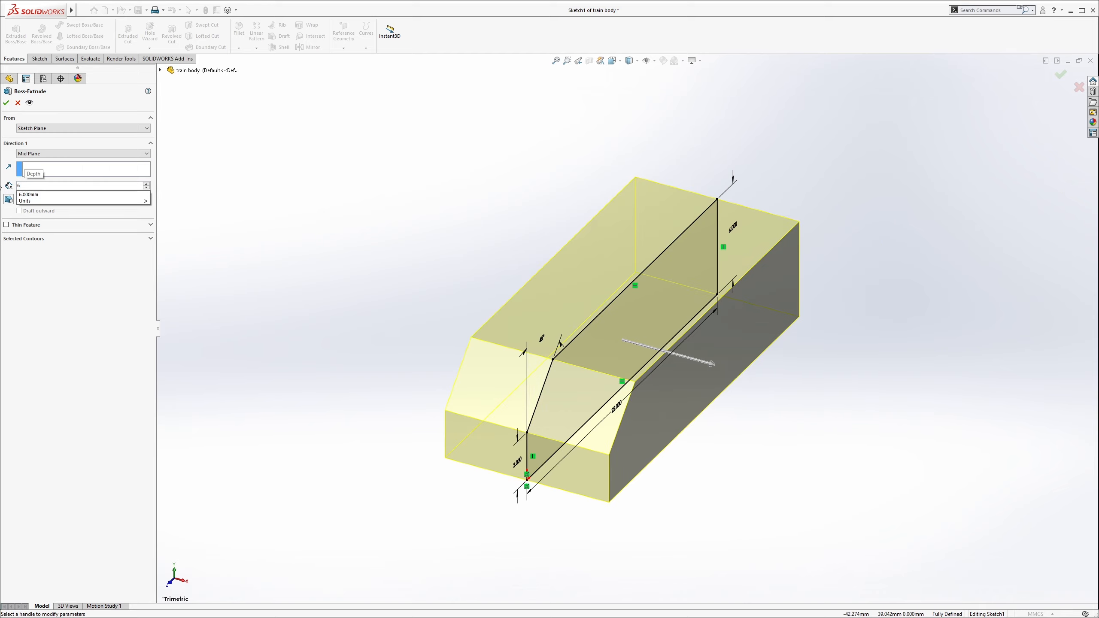
{"action": "key", "text": "Return"}
{"action": "left_click", "coordinate": [6, 102]}
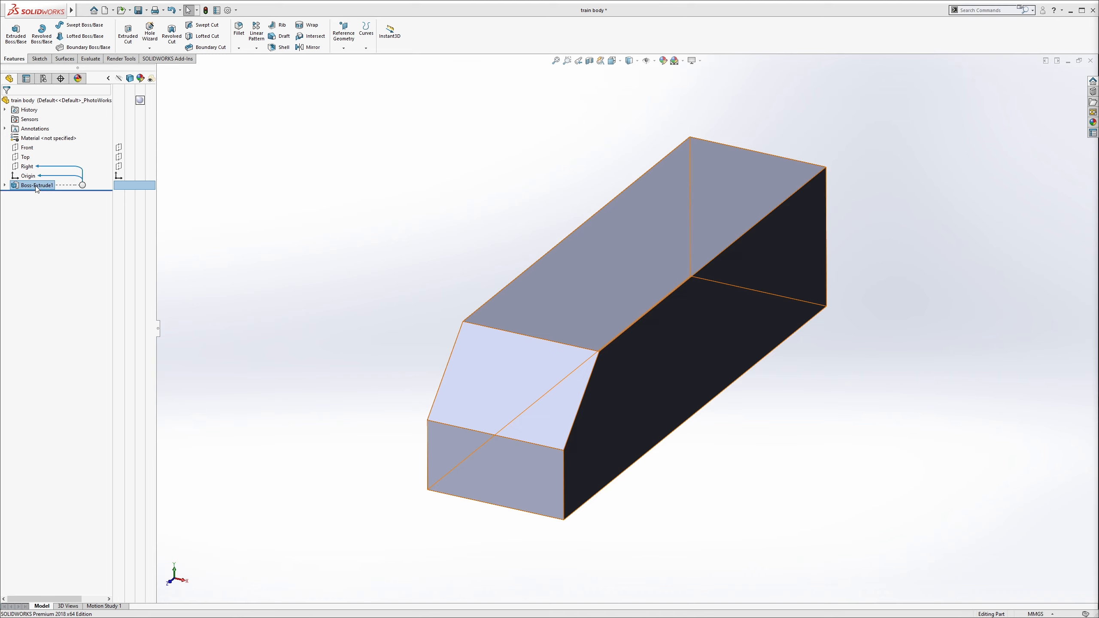
Expand the extrusion in the feature tree and examine where its sketch lies in the body.
{"action": "left_click", "coordinate": [5, 186]}
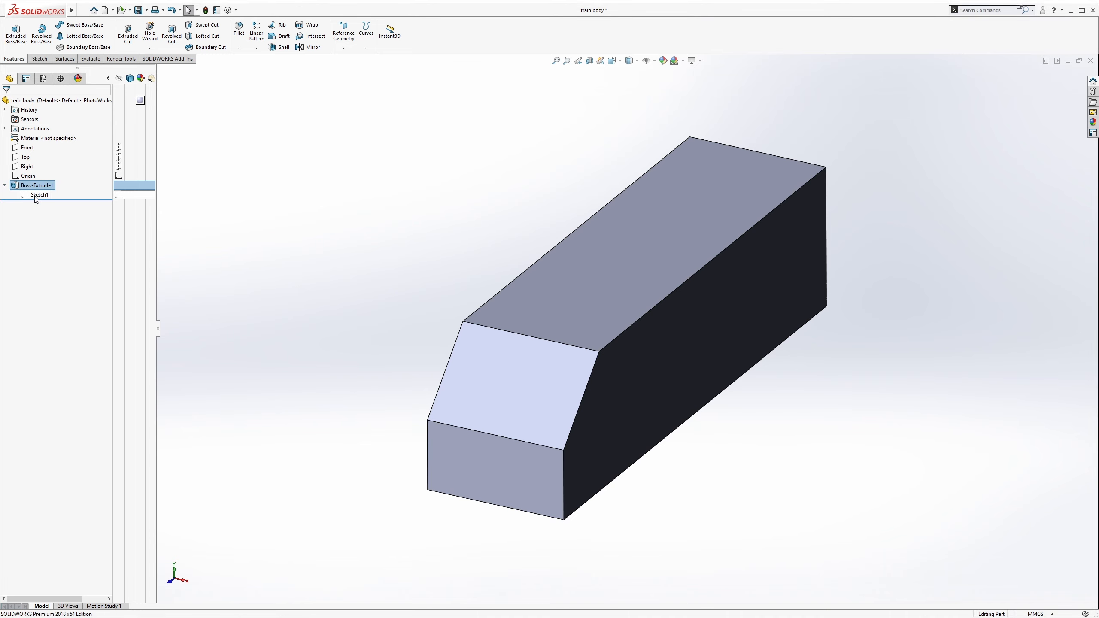
{"action": "left_click", "coordinate": [36, 195]}
{"action": "left_click", "coordinate": [29, 186]}
{"action": "left_click", "coordinate": [32, 194]}
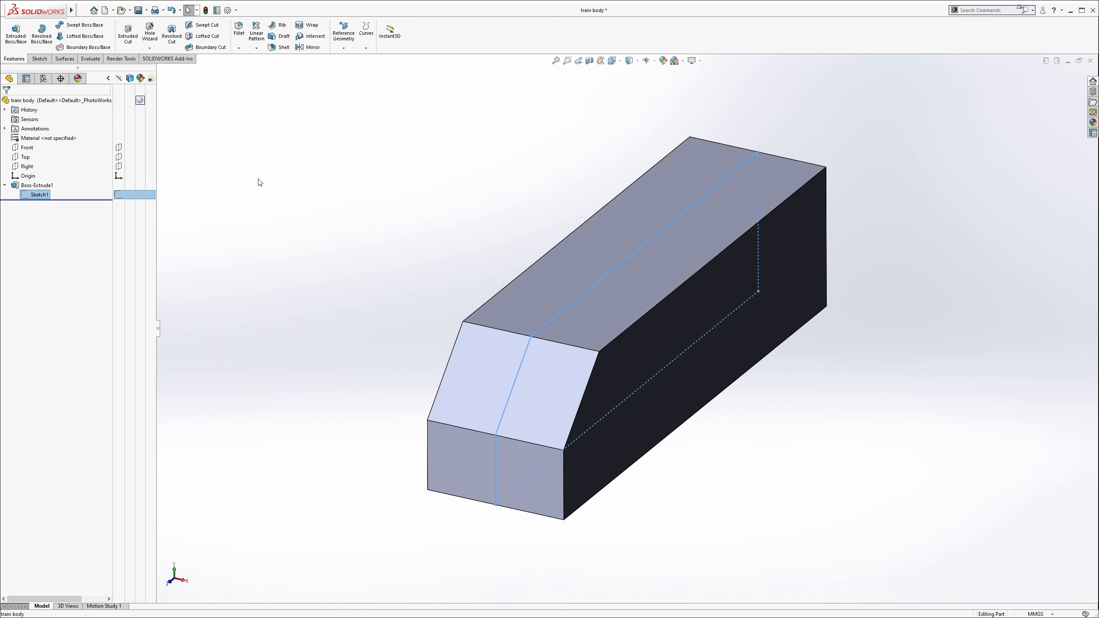
{"action": "left_click", "coordinate": [371, 170]}
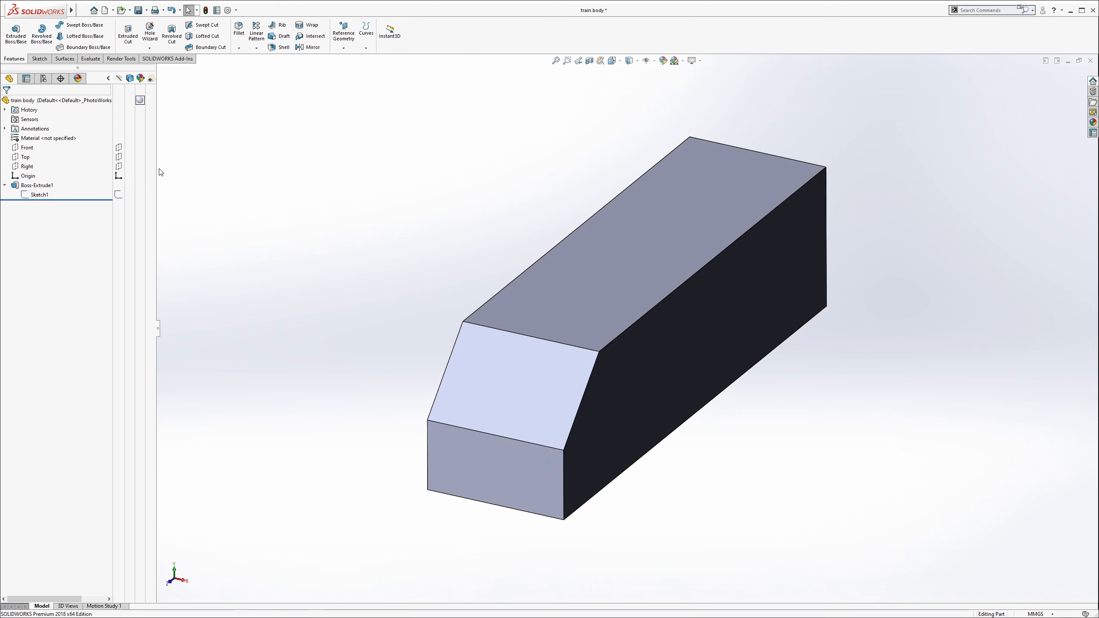
{"action": "left_click", "coordinate": [5, 185]}
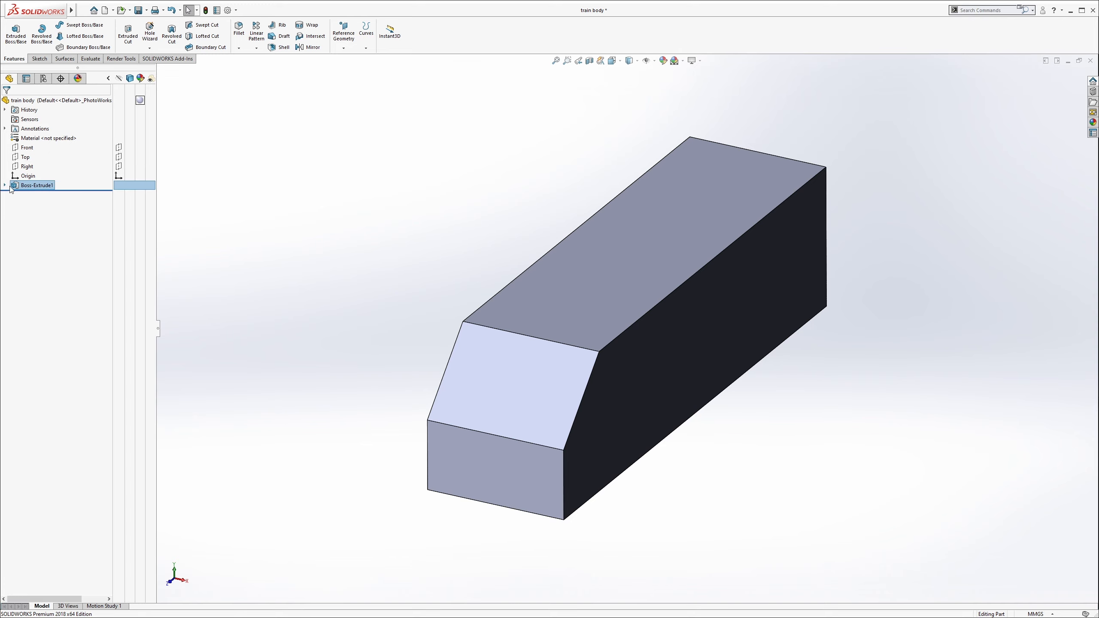
Reopen the train body extrusion's definition to review its end condition and depth, accepting it without edits.
{"action": "right_click", "coordinate": [34, 187]}
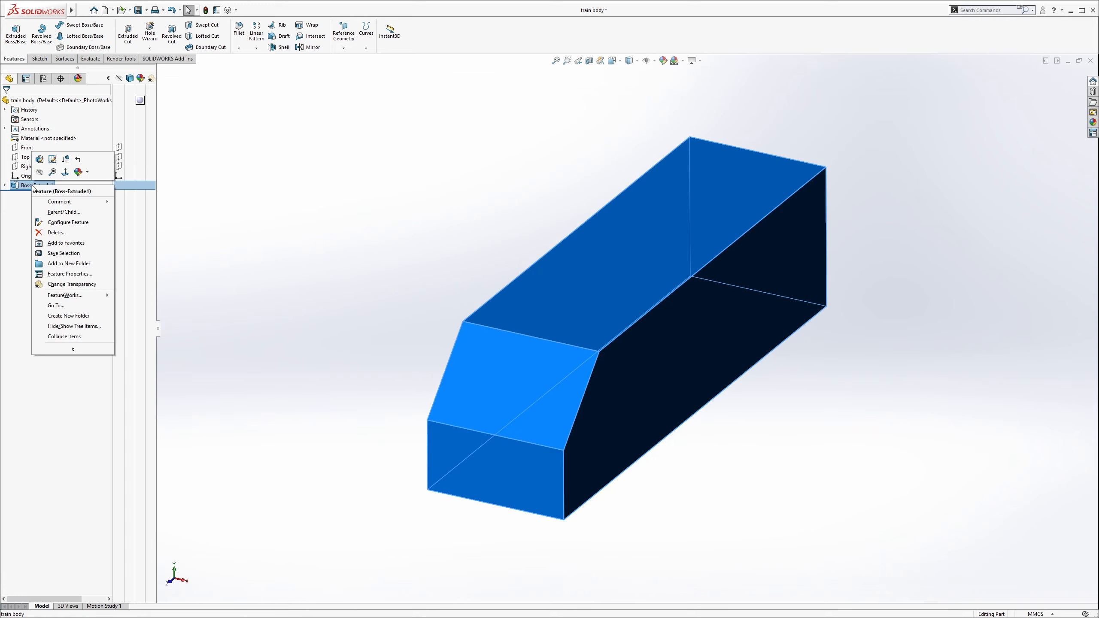
{"action": "left_click", "coordinate": [40, 158]}
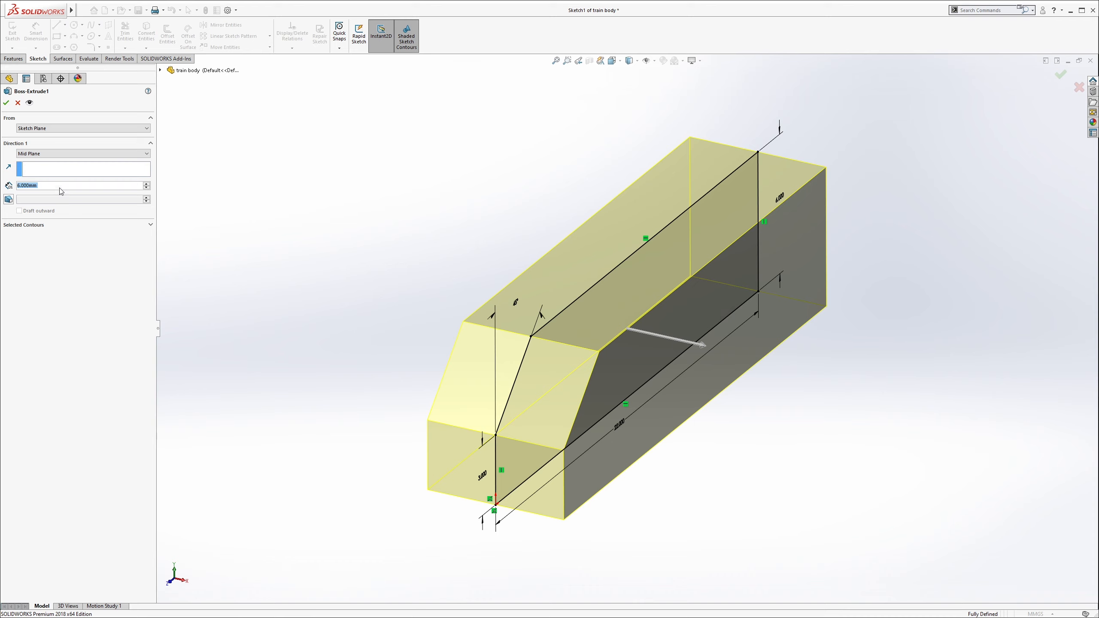
{"action": "left_click", "coordinate": [6, 103]}
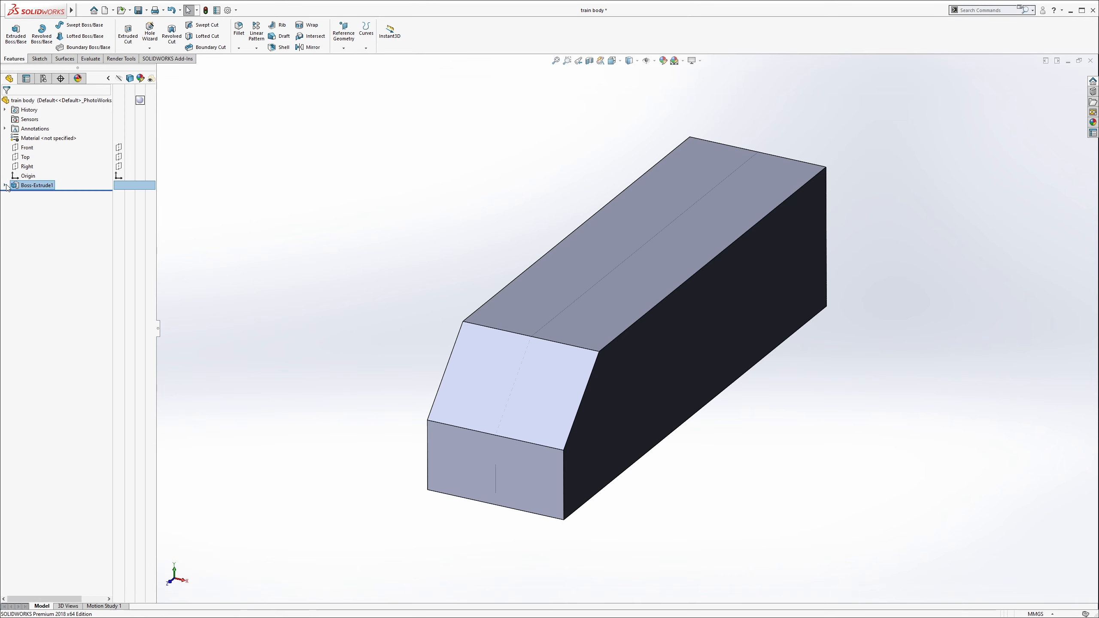
Open the extrusion's profile sketch for editing and examine its dimensions, including the rear height.
{"action": "left_click", "coordinate": [5, 186]}
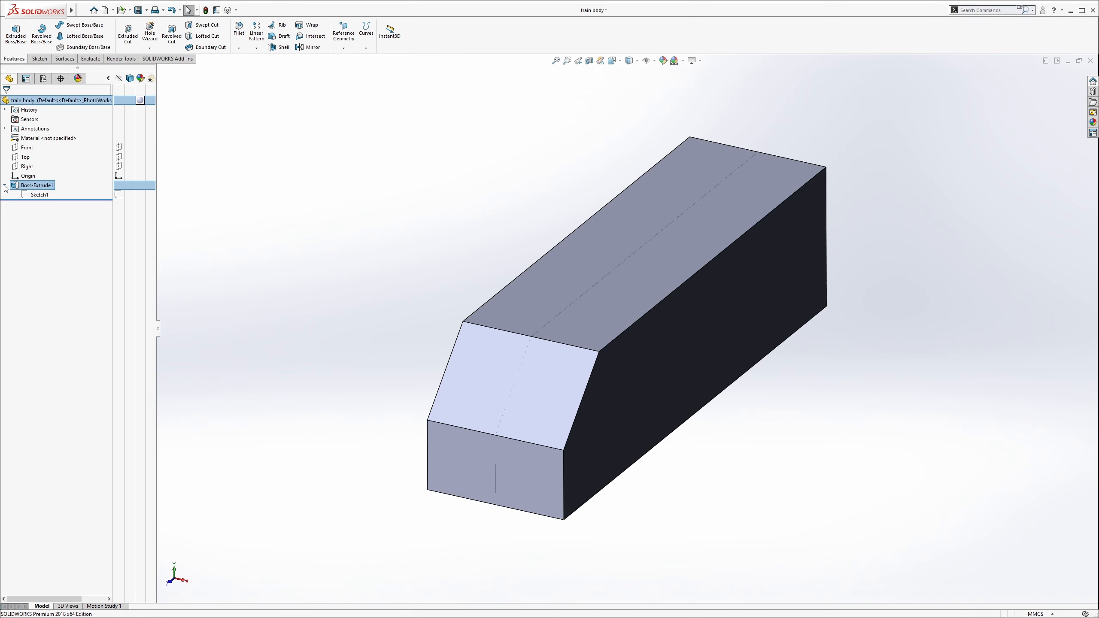
{"action": "right_click", "coordinate": [30, 197]}
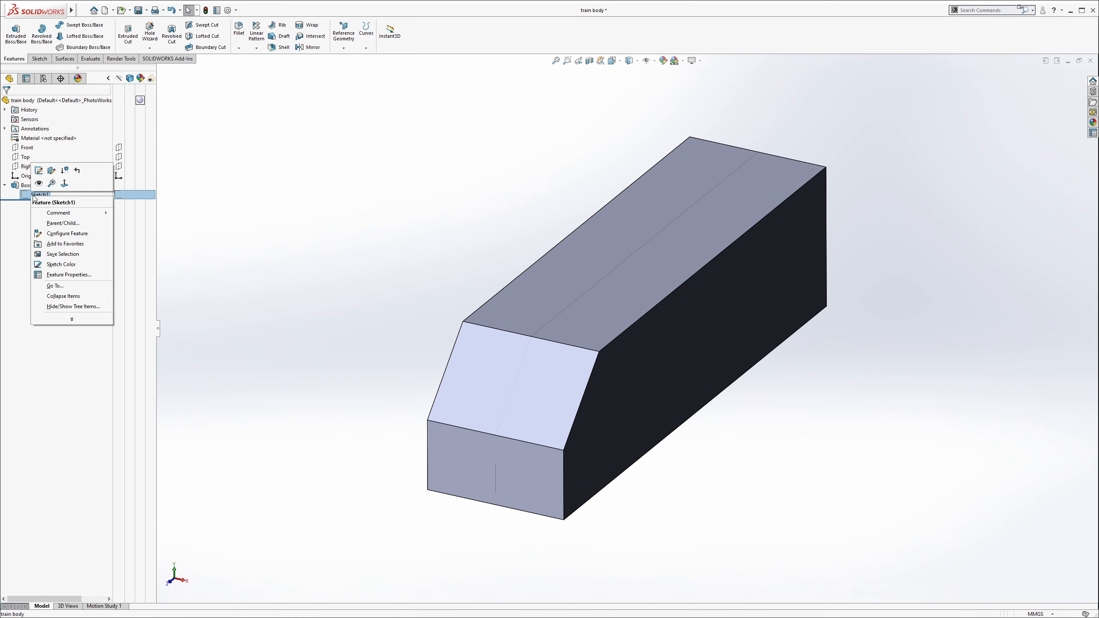
{"action": "left_click", "coordinate": [38, 172]}
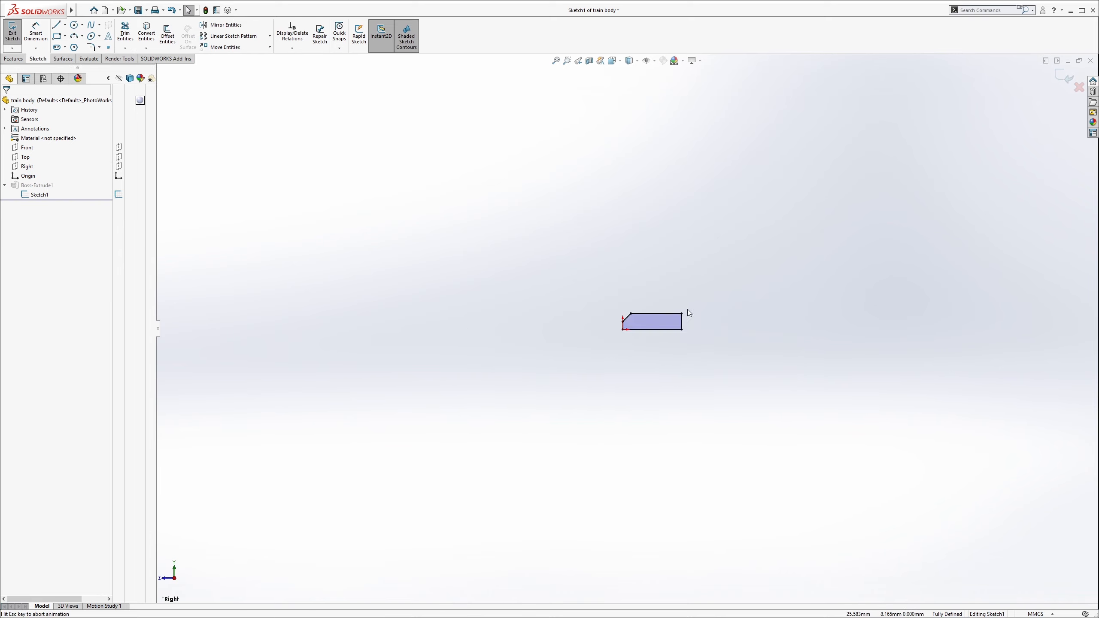
{"action": "key", "text": "f"}
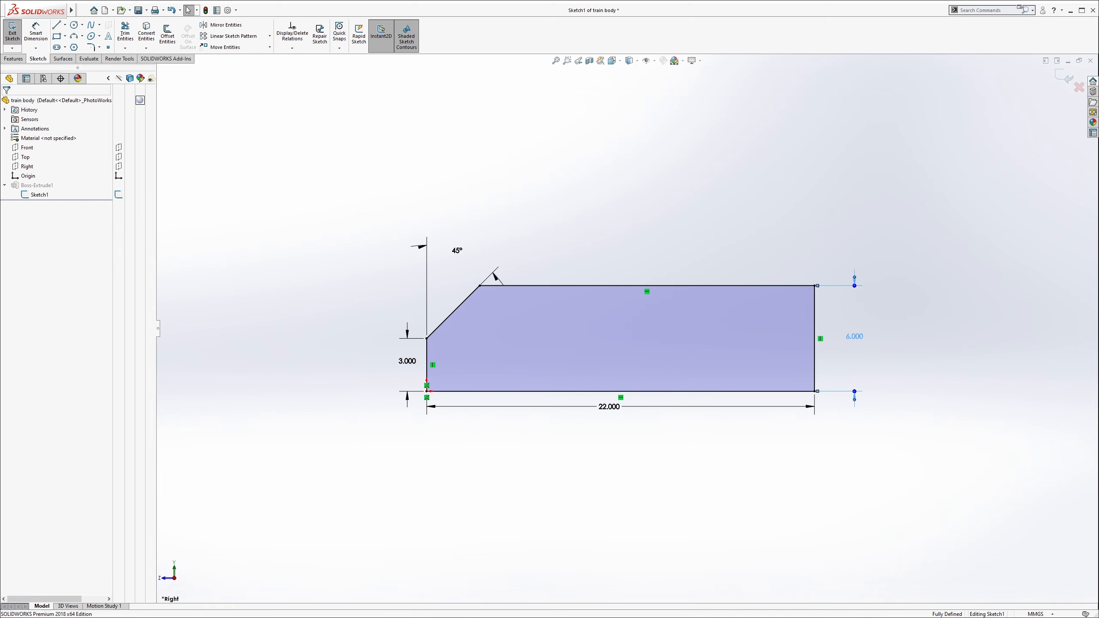
{"action": "left_click", "coordinate": [863, 337]}
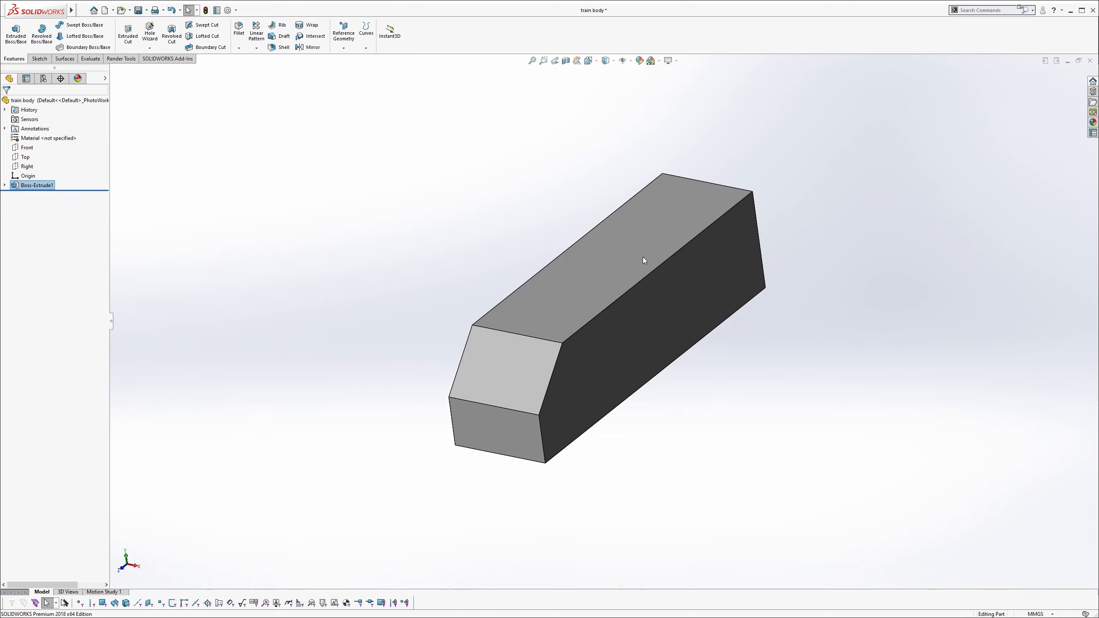
Highlight the Front, Top and Right planes one after another to see how they sit in the train body.
{"action": "left_click", "coordinate": [791, 206]}
{"action": "left_click", "coordinate": [23, 151]}
{"action": "left_click", "coordinate": [23, 160]}
{"action": "left_click", "coordinate": [23, 168]}
{"action": "left_click", "coordinate": [462, 181]}
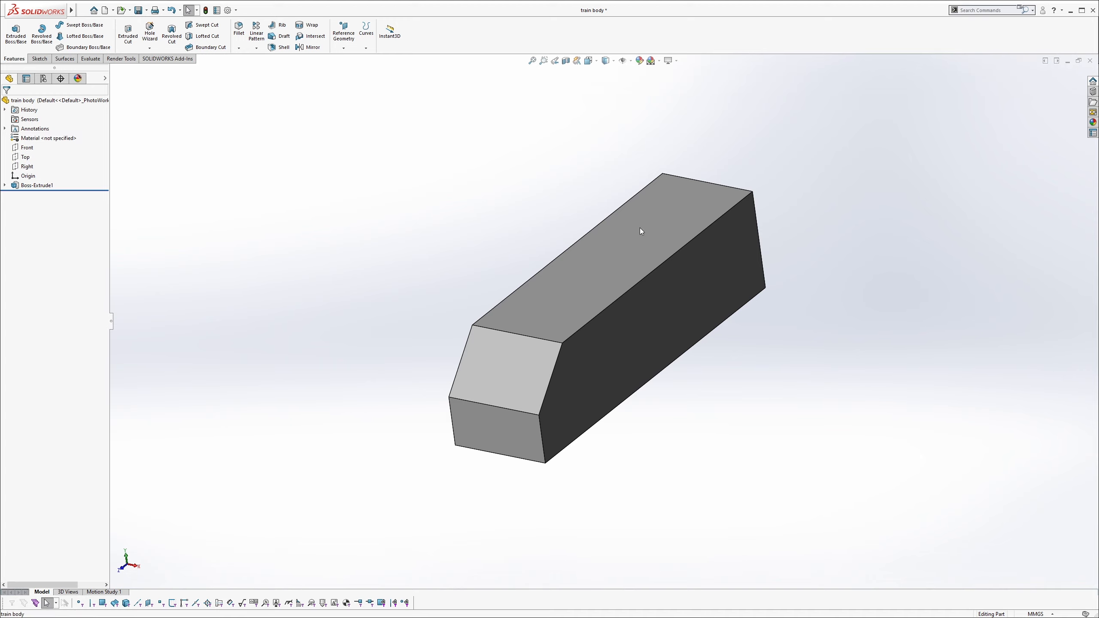
Start a sketch on the flat top face of the train body.
{"action": "left_click", "coordinate": [639, 227]}
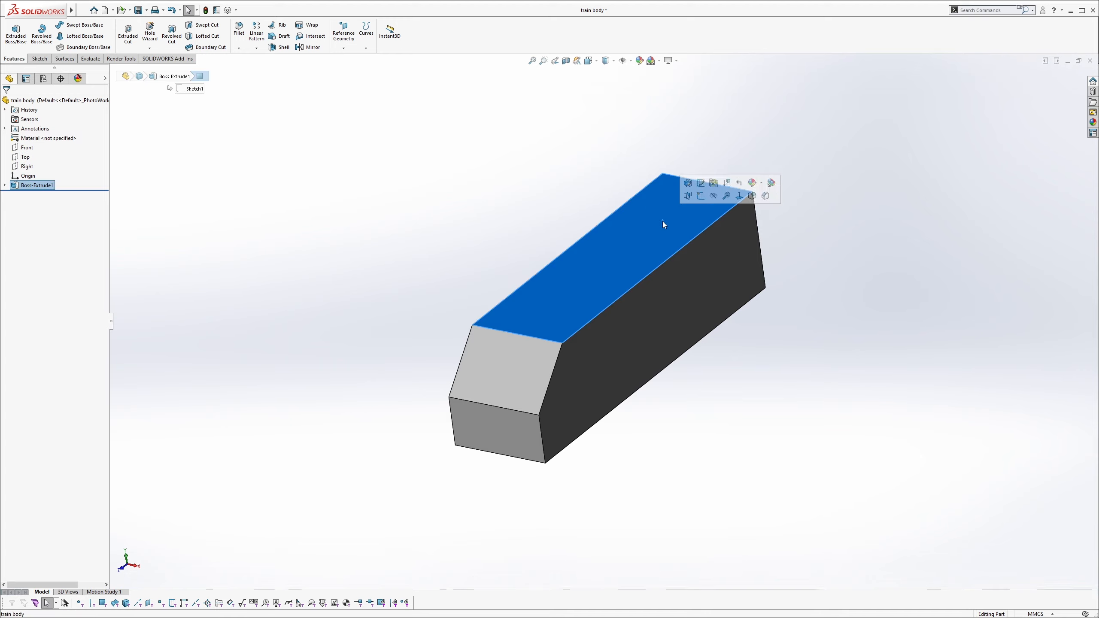
{"action": "left_click", "coordinate": [701, 196]}
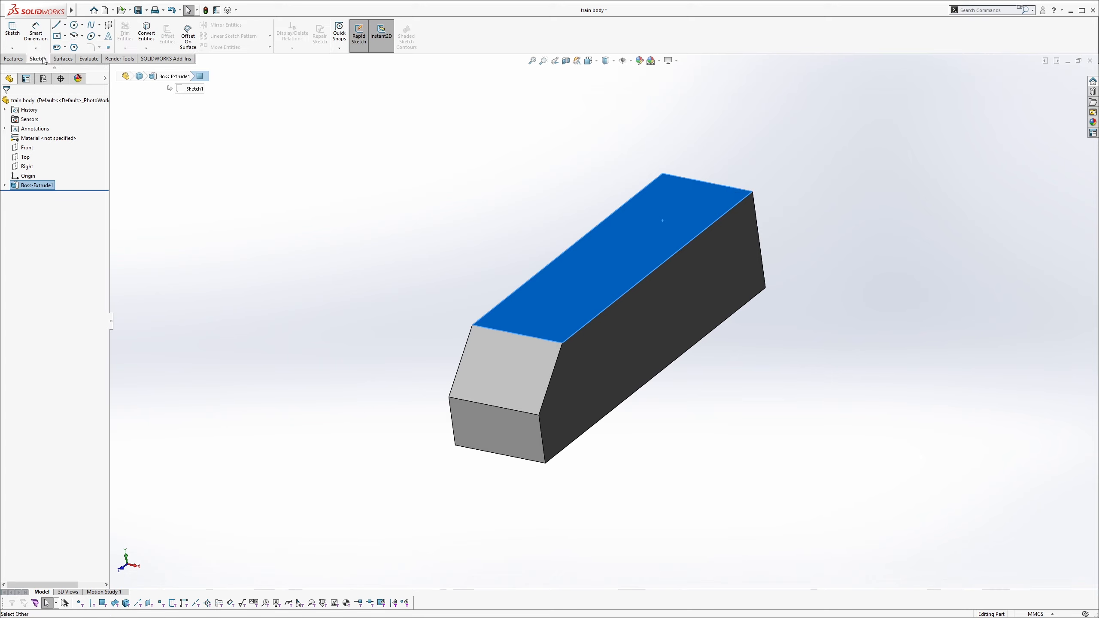
{"action": "left_click", "coordinate": [12, 32]}
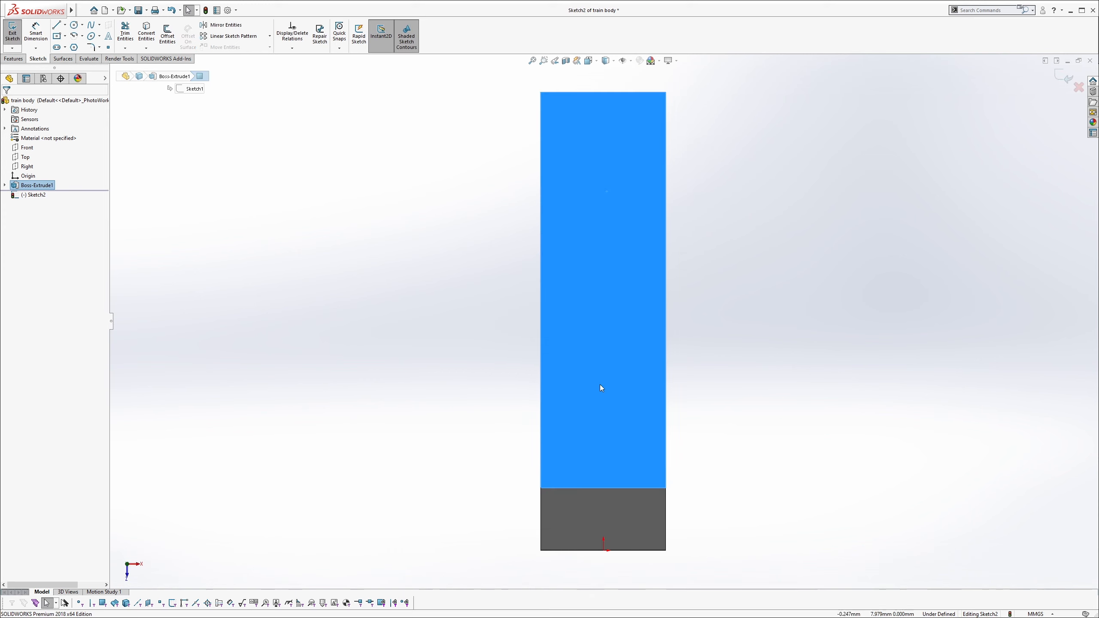
{"action": "mouse_move", "coordinate": [615, 410]}
{"action": "middle_mouse_down"}
{"action": "mouse_move", "coordinate": [618, 373]}
{"action": "mouse_move", "coordinate": [543, 263]}
{"action": "middle_mouse_up"}
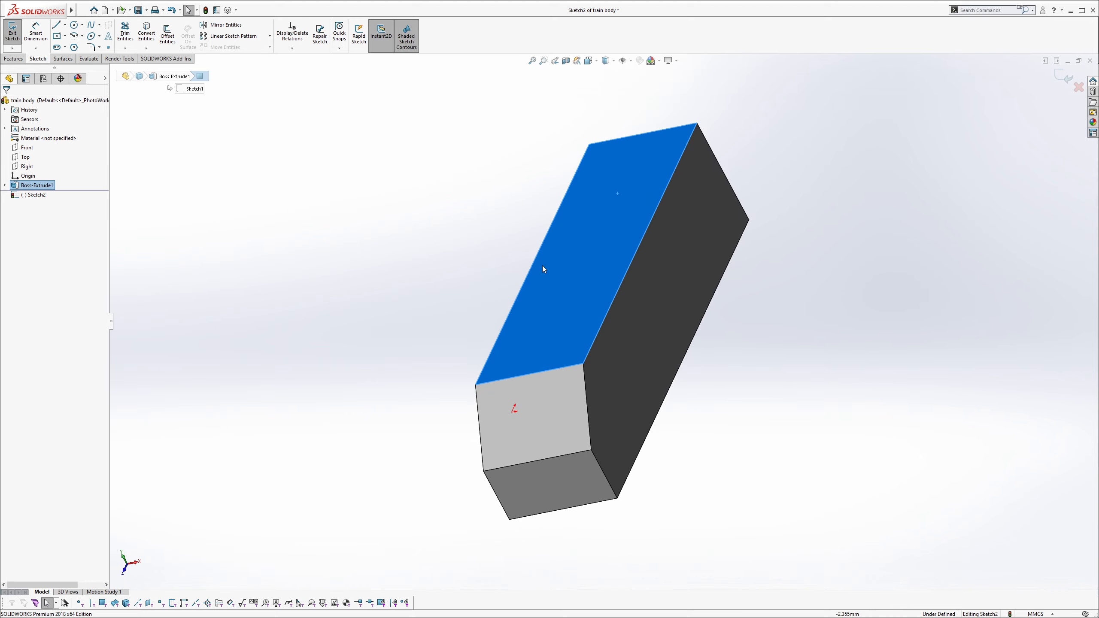
Turn off auto-rotating the view normal to the sketch plane in the system's Sketch options.
{"action": "left_click", "coordinate": [235, 10]}
{"action": "left_click", "coordinate": [241, 22]}
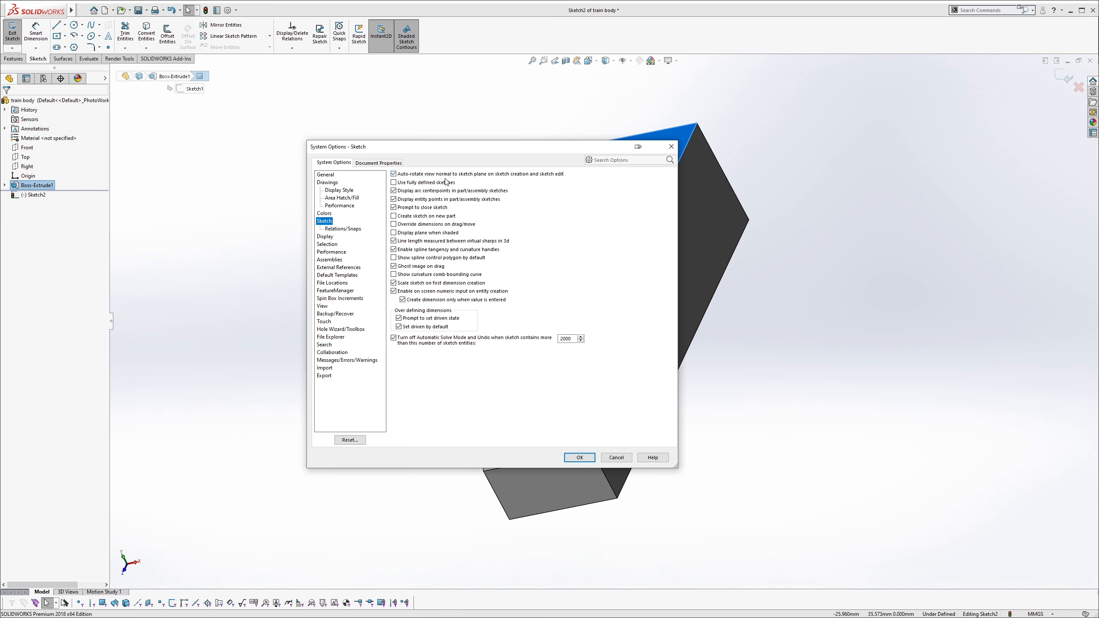
{"action": "left_click", "coordinate": [392, 175]}
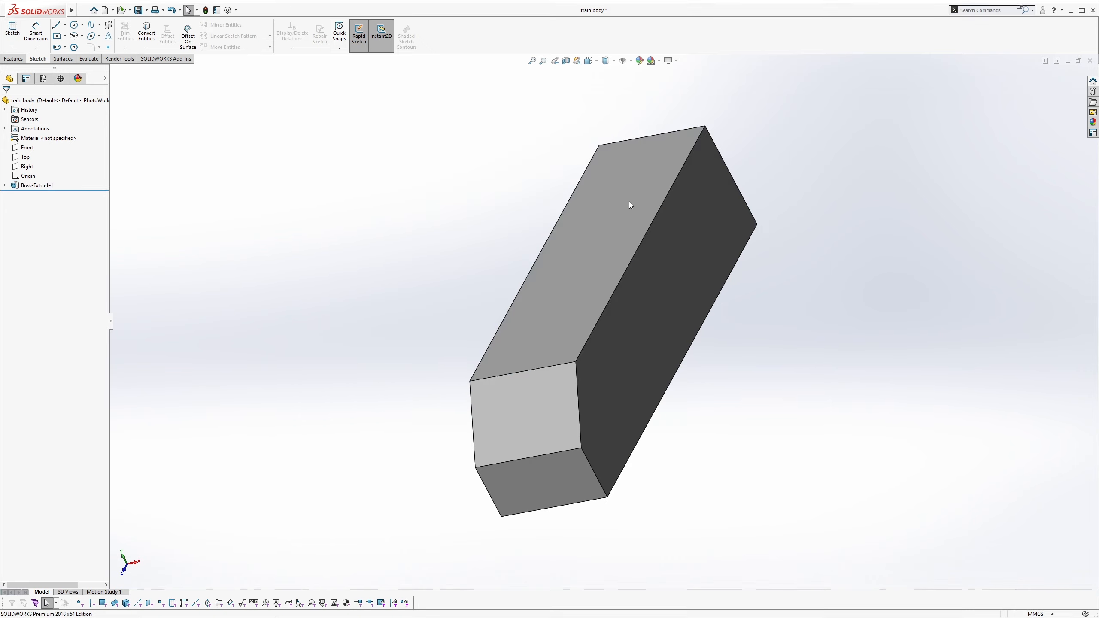
Open a new sketch on the train body's top face.
{"action": "left_click", "coordinate": [657, 181]}
{"action": "left_click", "coordinate": [666, 179]}
{"action": "left_click", "coordinate": [99, 24]}
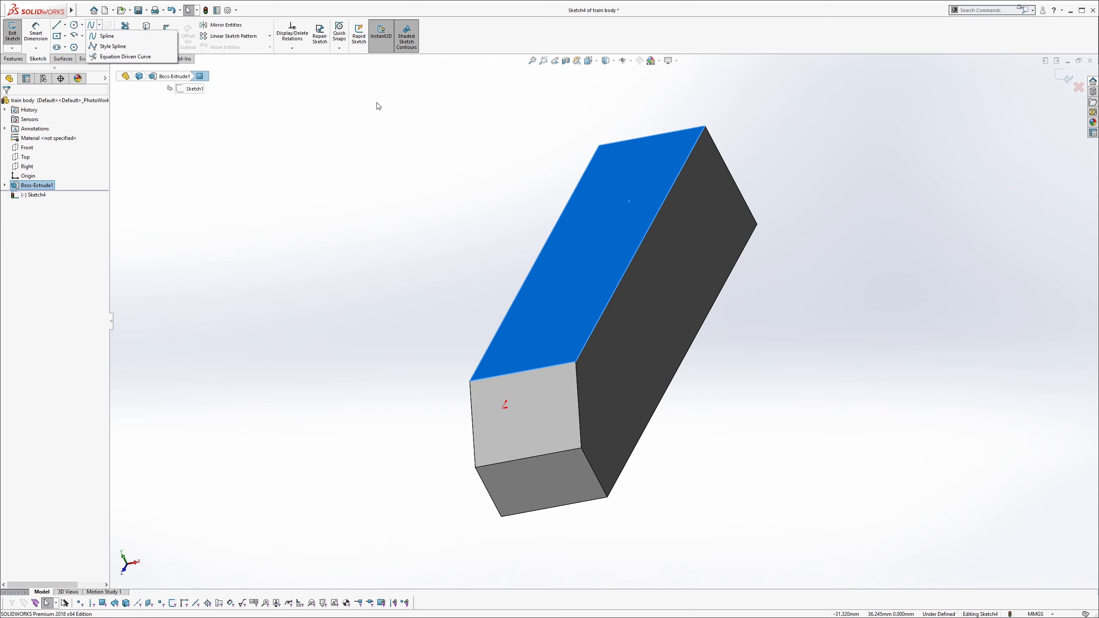
Sketch a small circle near the rear of the top face and a lengthwise line in front of it.
{"action": "left_click", "coordinate": [74, 24]}
{"action": "left_click_drag", "start_coordinate": [605, 170], "coordinate": [620, 168]}
{"action": "left_click", "coordinate": [57, 25]}
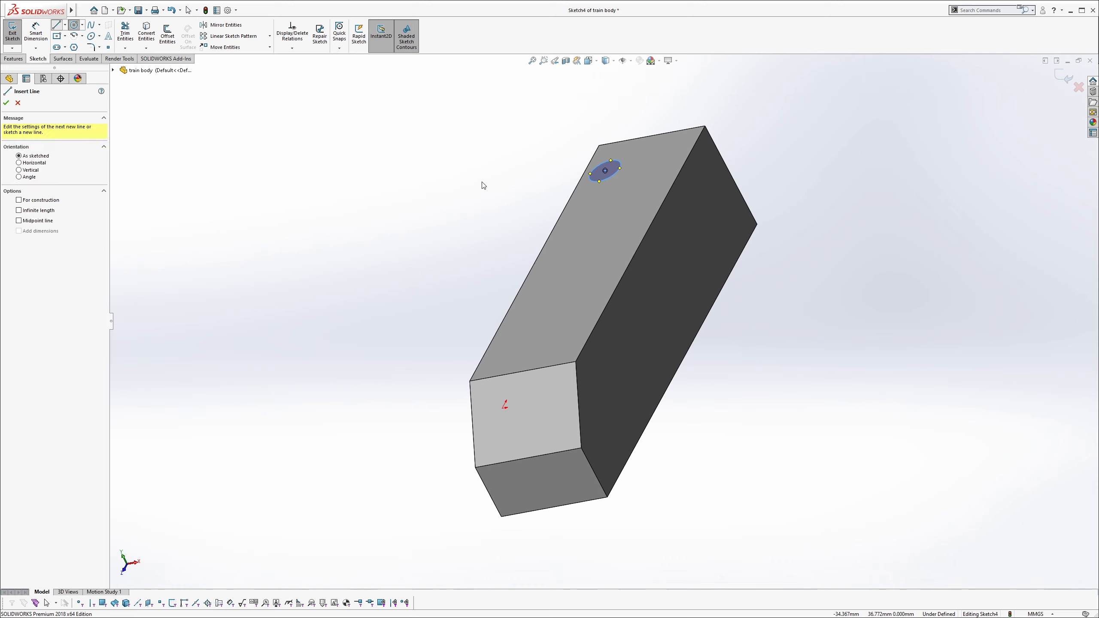
{"action": "left_click", "coordinate": [594, 212]}
{"action": "left_click", "coordinate": [560, 276]}
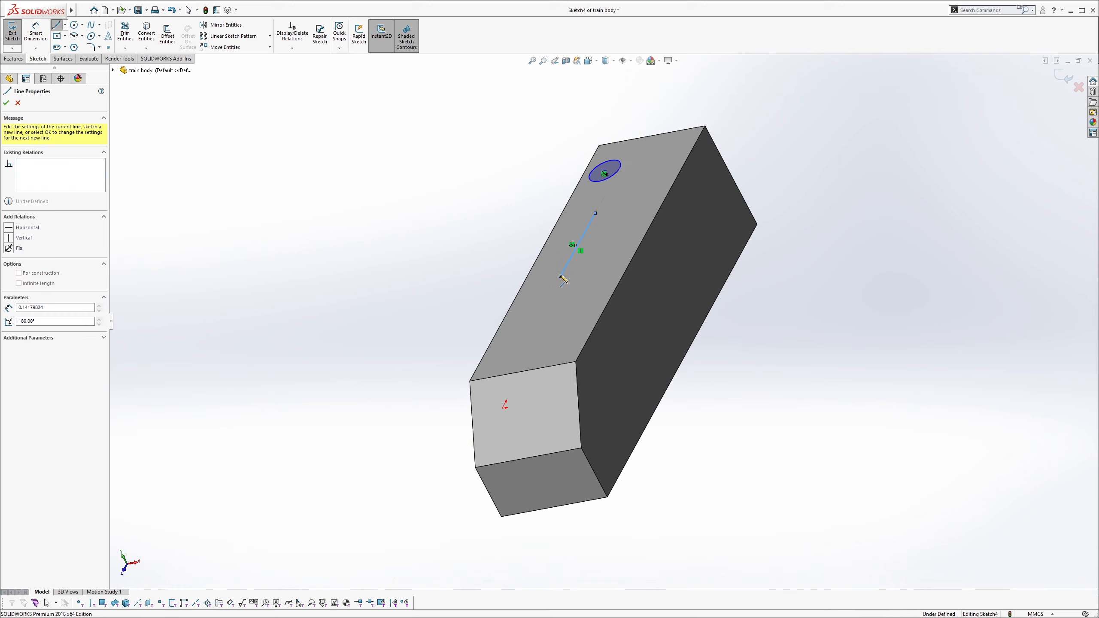
{"action": "key", "text": "Escape"}
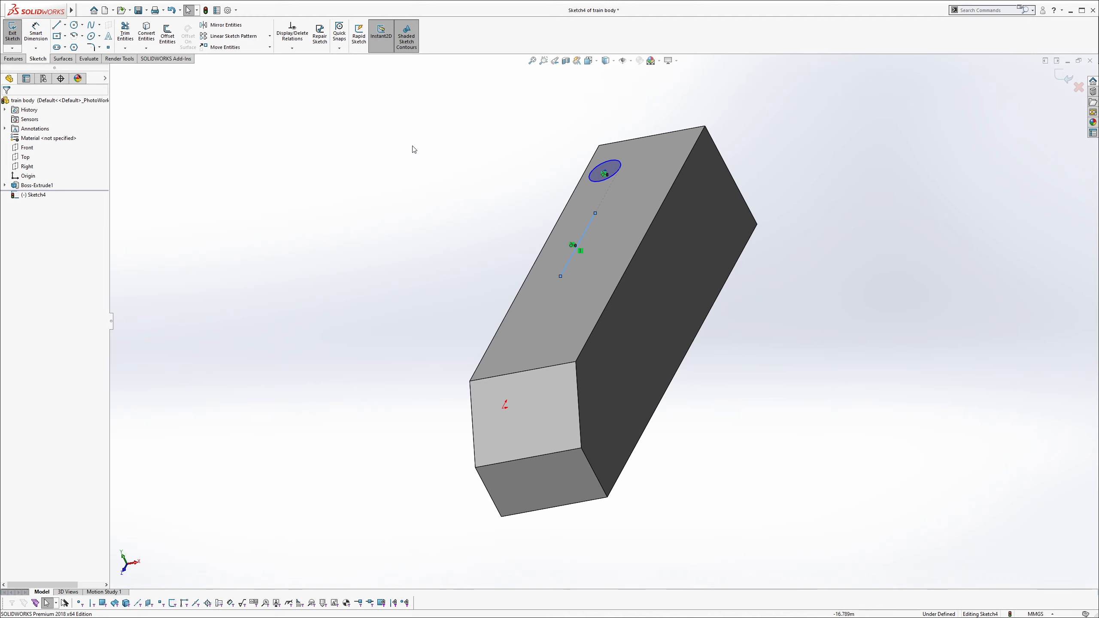
View the train body from the Right side and from an angled orientation using the view selector.
{"action": "middle_click_drag", "start_coordinate": [604, 294], "coordinate": [610, 303]}
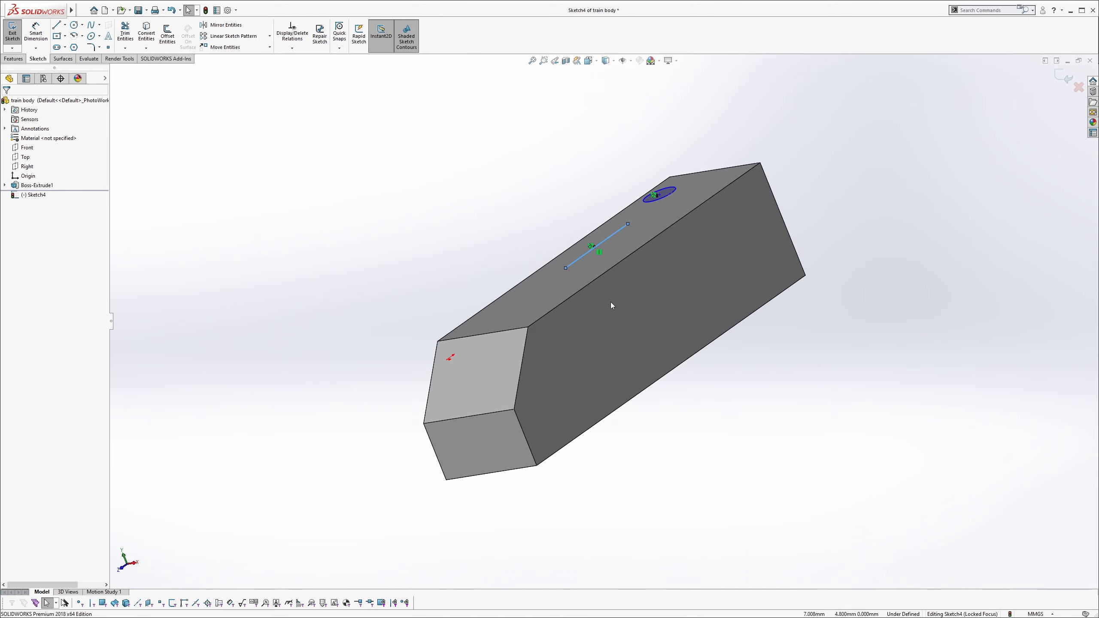
{"action": "key", "text": "space"}
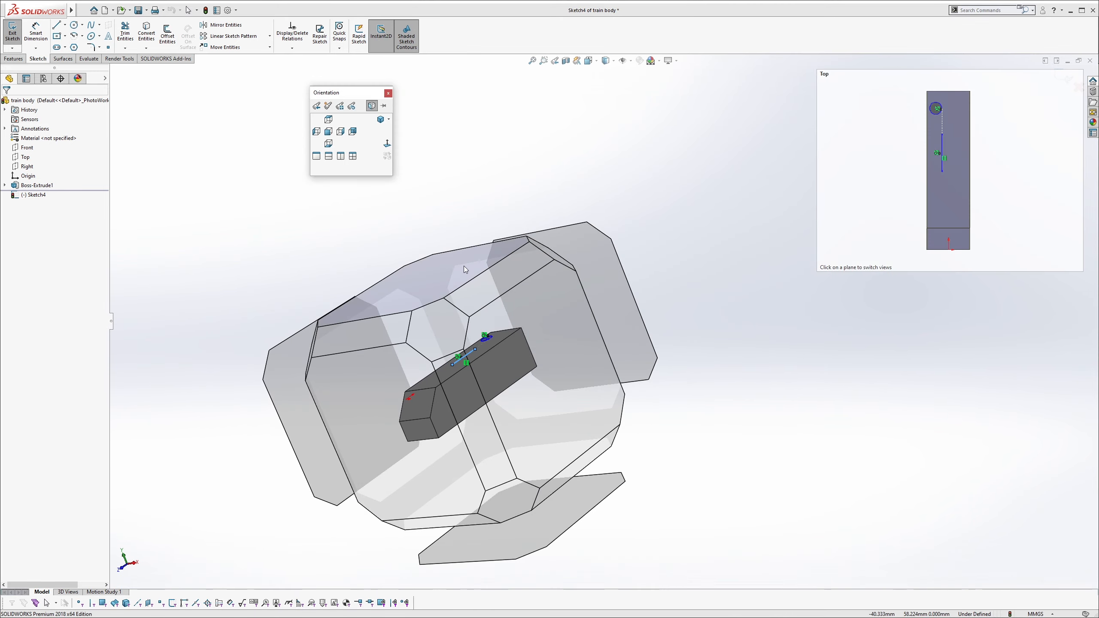
{"action": "left_click", "coordinate": [563, 362]}
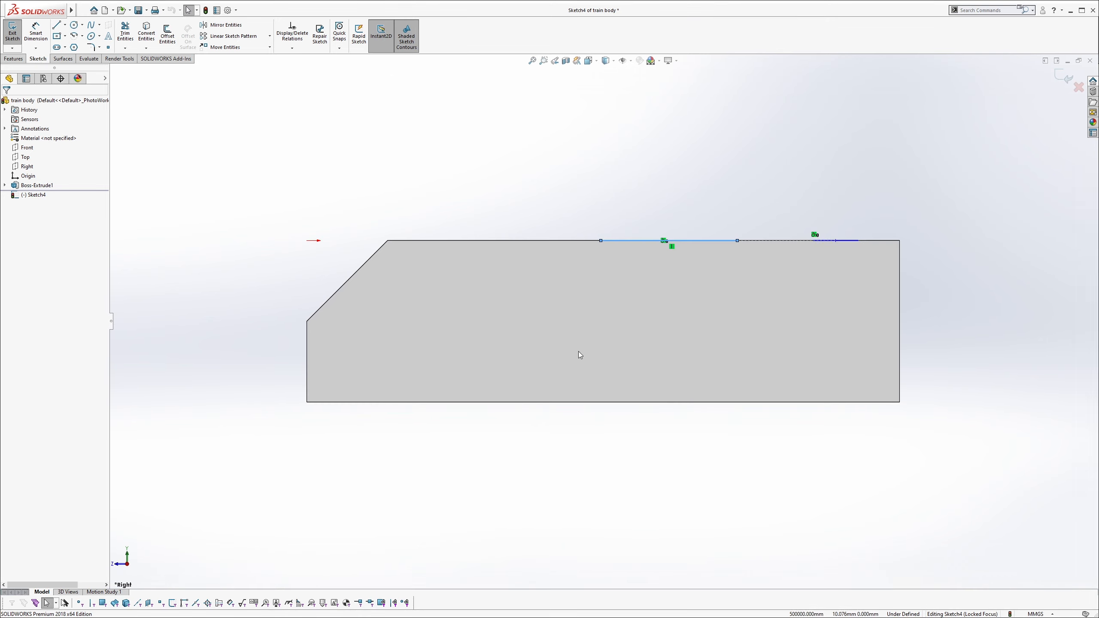
{"action": "key", "text": "space"}
{"action": "middle_click_drag", "start_coordinate": [513, 320], "coordinate": [544, 385]}
{"action": "left_click", "coordinate": [484, 255]}
{"action": "mouse_move", "coordinate": [493, 249]}
{"action": "middle_mouse_down"}
{"action": "mouse_move", "coordinate": [486, 228]}
{"action": "mouse_move", "coordinate": [503, 237]}
{"action": "middle_mouse_up"}
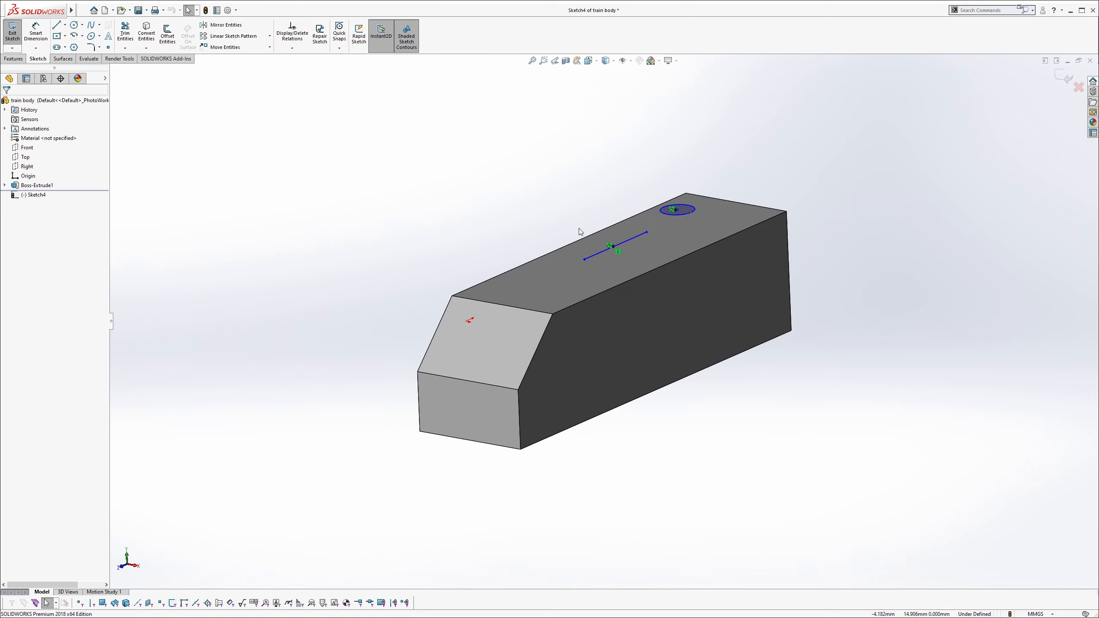
Orbit and zoom around the train body to inspect the circle and line on its top face.
{"action": "middle_click_drag", "start_coordinate": [583, 228], "coordinate": [757, 336]}
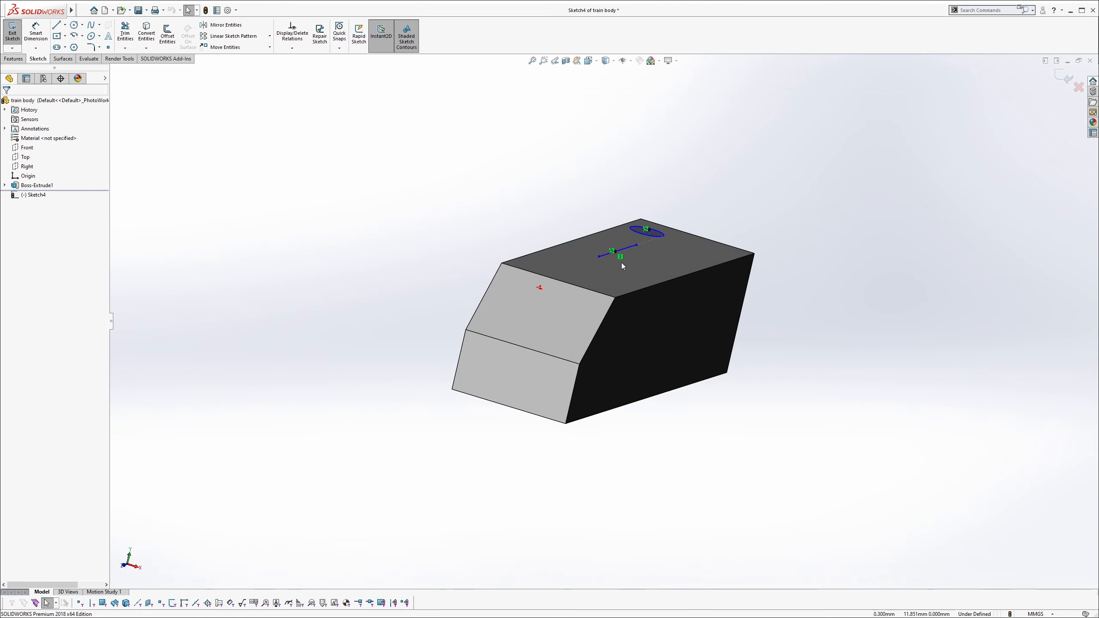
{"action": "scroll", "coordinate": [644, 275], "scroll_direction": "up", "scroll_amount": 3}
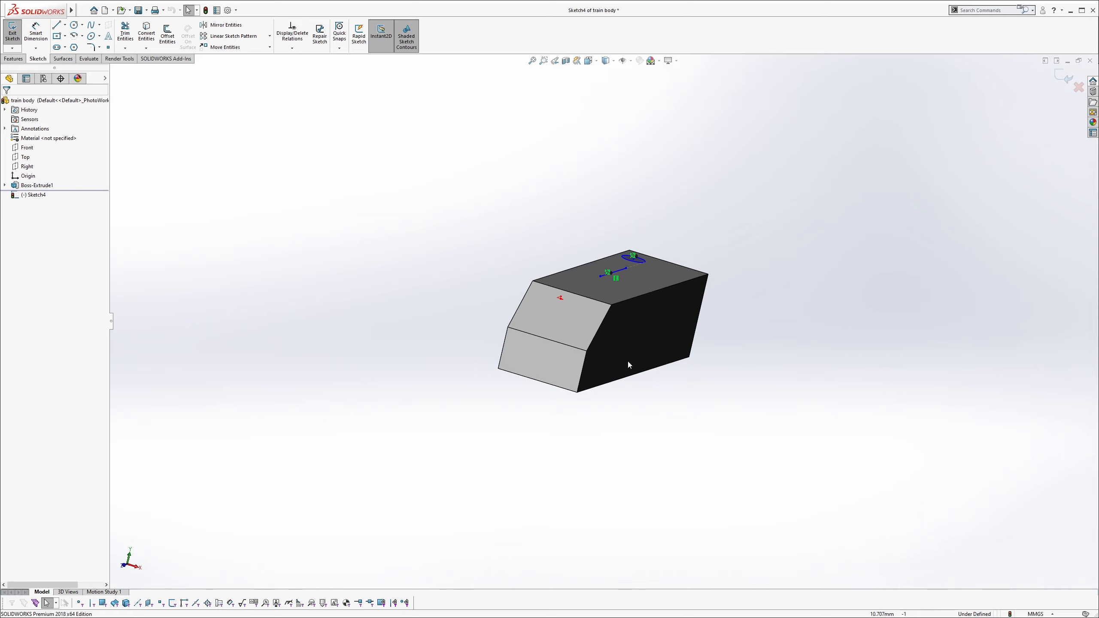
{"action": "scroll", "coordinate": [651, 366], "scroll_direction": "up", "scroll_amount": 8}
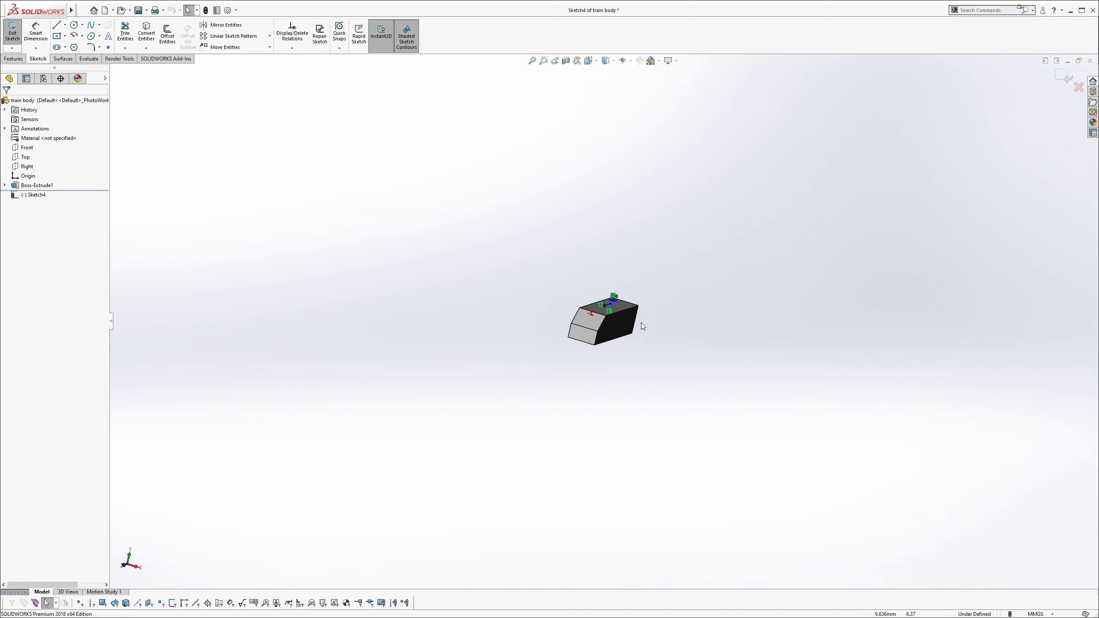
{"action": "scroll", "coordinate": [578, 318], "scroll_direction": "down", "scroll_amount": 3}
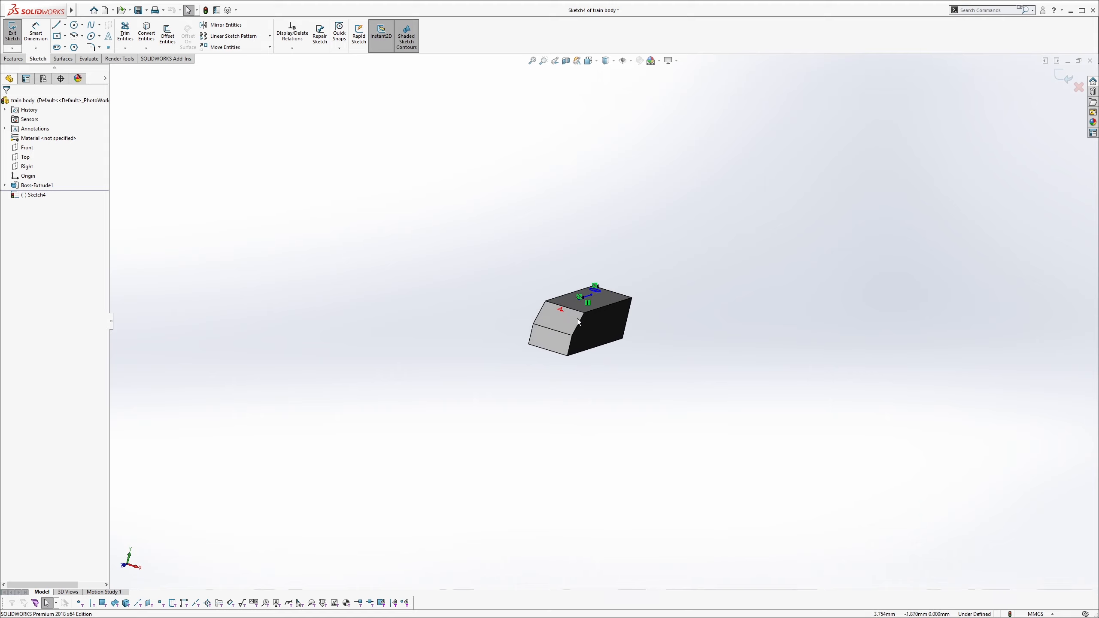
{"action": "scroll", "coordinate": [583, 313], "scroll_direction": "down", "scroll_amount": 4}
{"action": "scroll", "coordinate": [590, 308], "scroll_direction": "up", "scroll_amount": 2}
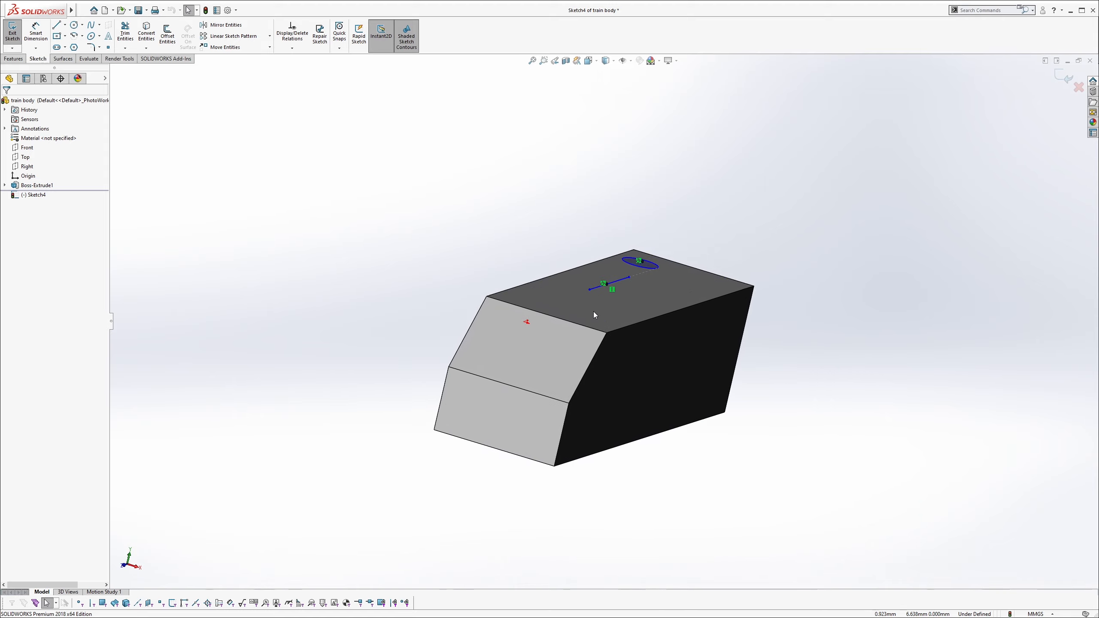
{"action": "scroll", "coordinate": [593, 311], "scroll_direction": "down", "scroll_amount": 2}
{"action": "mouse_move", "coordinate": [610, 297]}
{"action": "middle_mouse_down"}
{"action": "mouse_move", "coordinate": [595, 333]}
{"action": "mouse_move", "coordinate": [612, 323]}
{"action": "mouse_move", "coordinate": [603, 358]}
{"action": "mouse_move", "coordinate": [704, 376]}
{"action": "middle_mouse_up"}
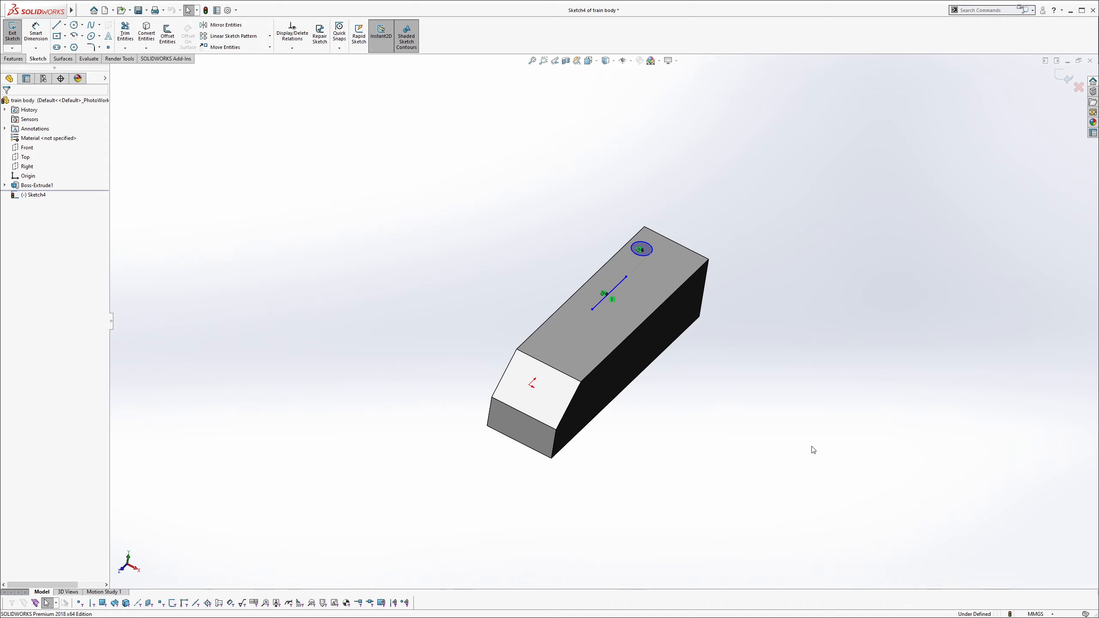
Delete the circle and the line from the top-face sketch.
{"action": "mouse_move", "coordinate": [809, 445]}
{"action": "left_mouse_down"}
{"action": "mouse_move", "coordinate": [438, 164]}
{"action": "mouse_move", "coordinate": [450, 170]}
{"action": "left_mouse_up"}
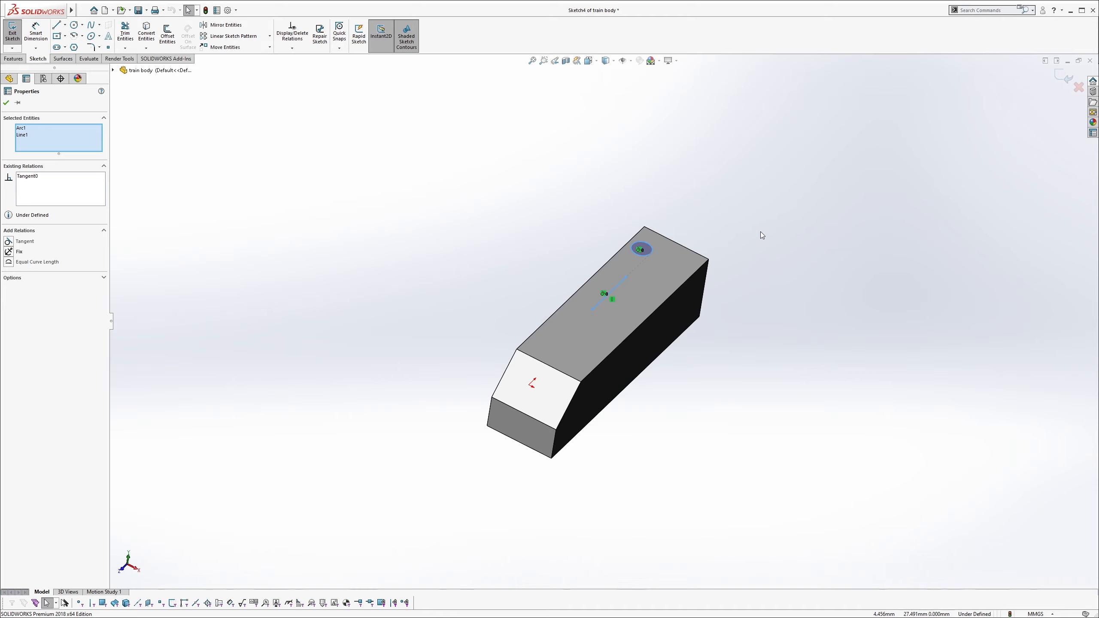
{"action": "key", "text": "Delete"}
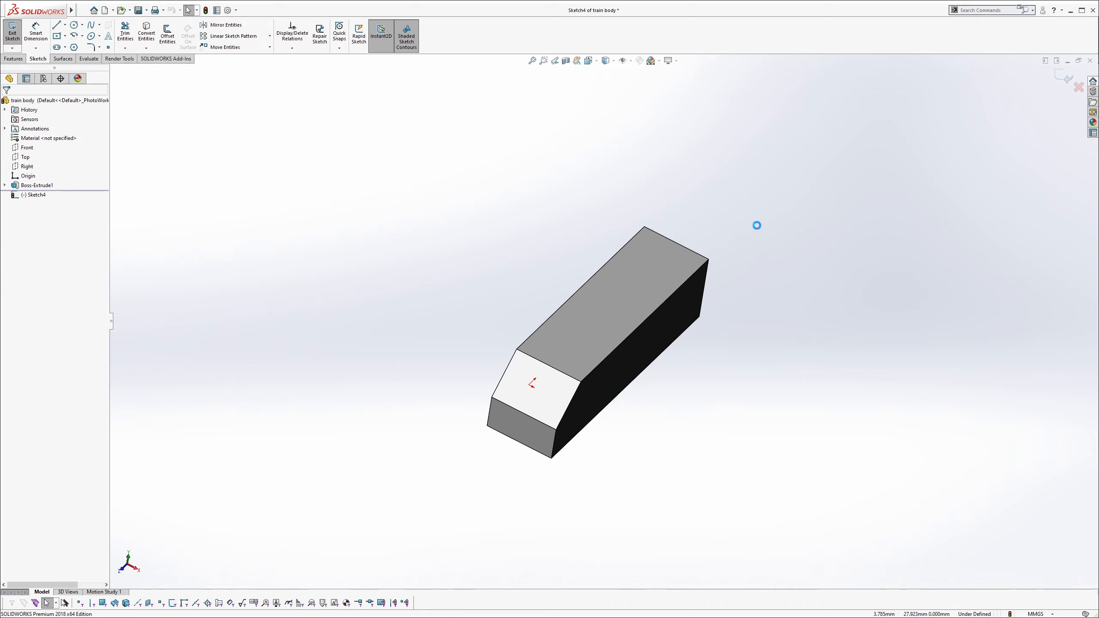
Enable auto-rotating the view normal to the sketch plane on sketch creation and edit in the system's sketch options.
{"action": "left_click", "coordinate": [235, 10]}
{"action": "left_click", "coordinate": [243, 22]}
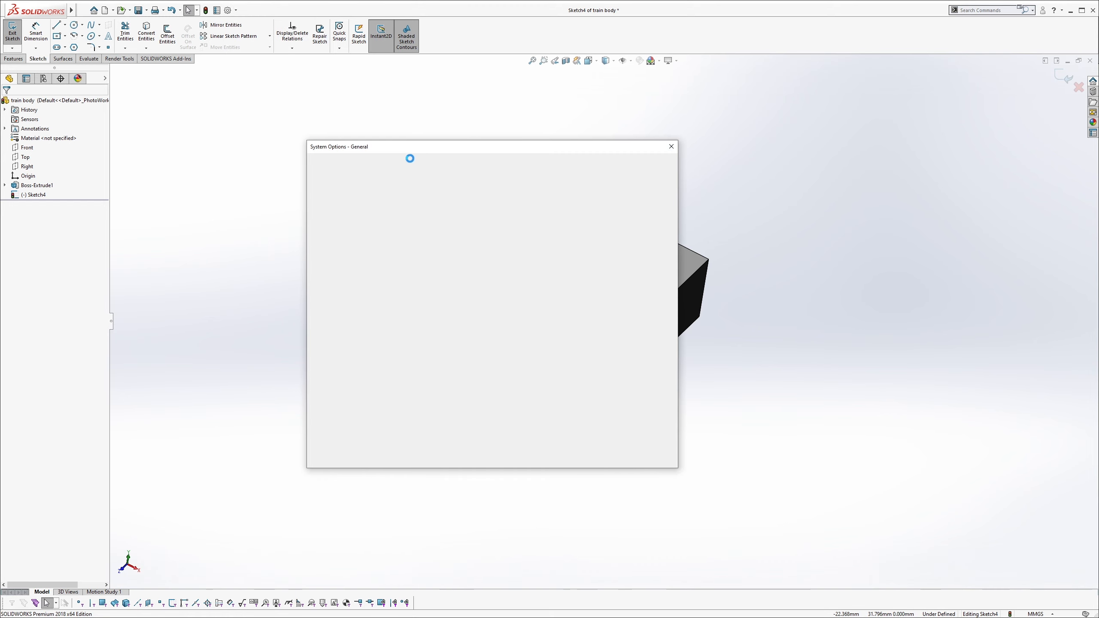
{"action": "left_click", "coordinate": [379, 162]}
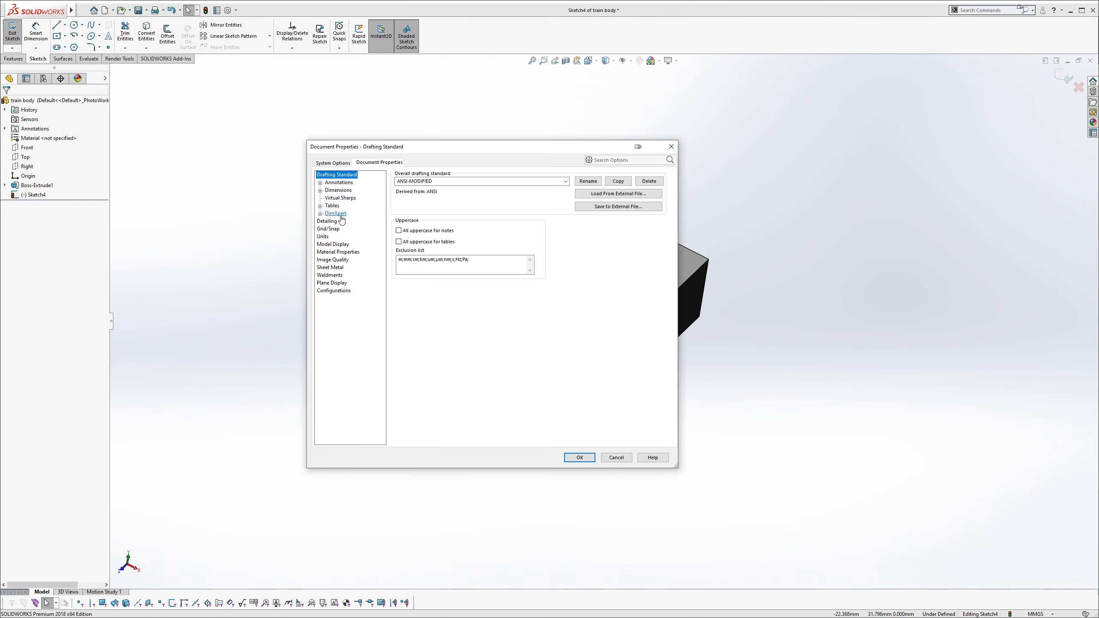
{"action": "left_click", "coordinate": [332, 162]}
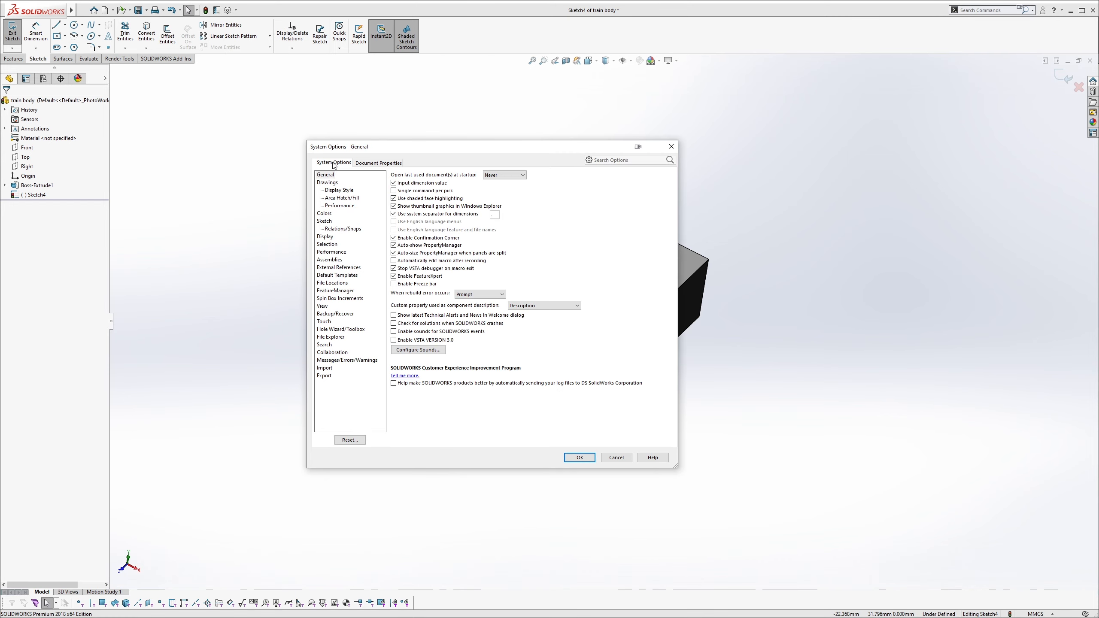
{"action": "left_click", "coordinate": [324, 222]}
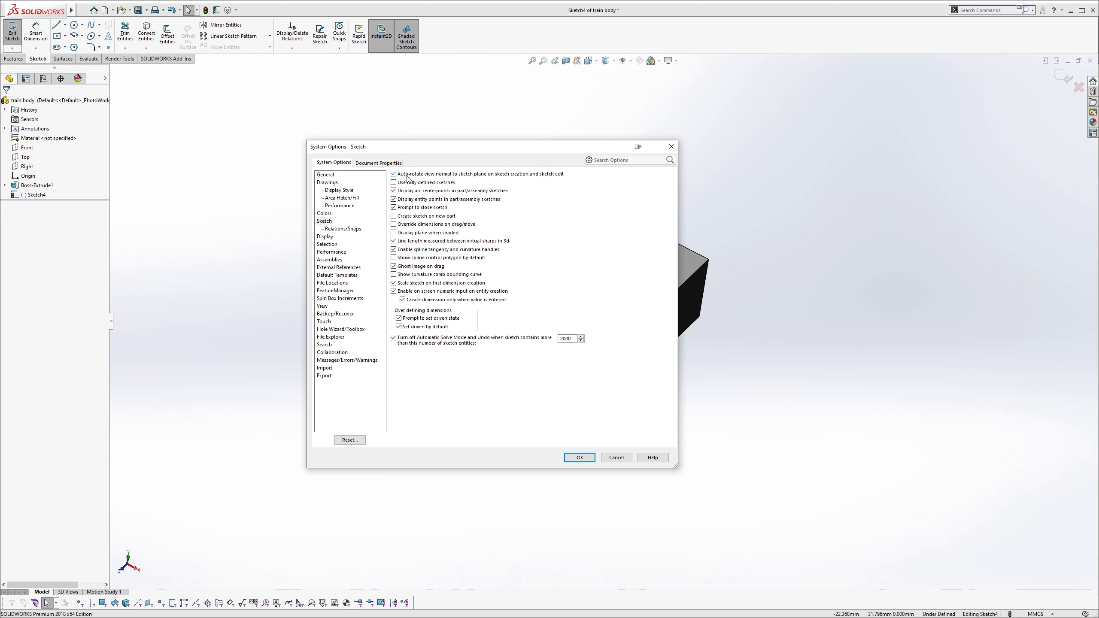
{"action": "left_click", "coordinate": [580, 457]}
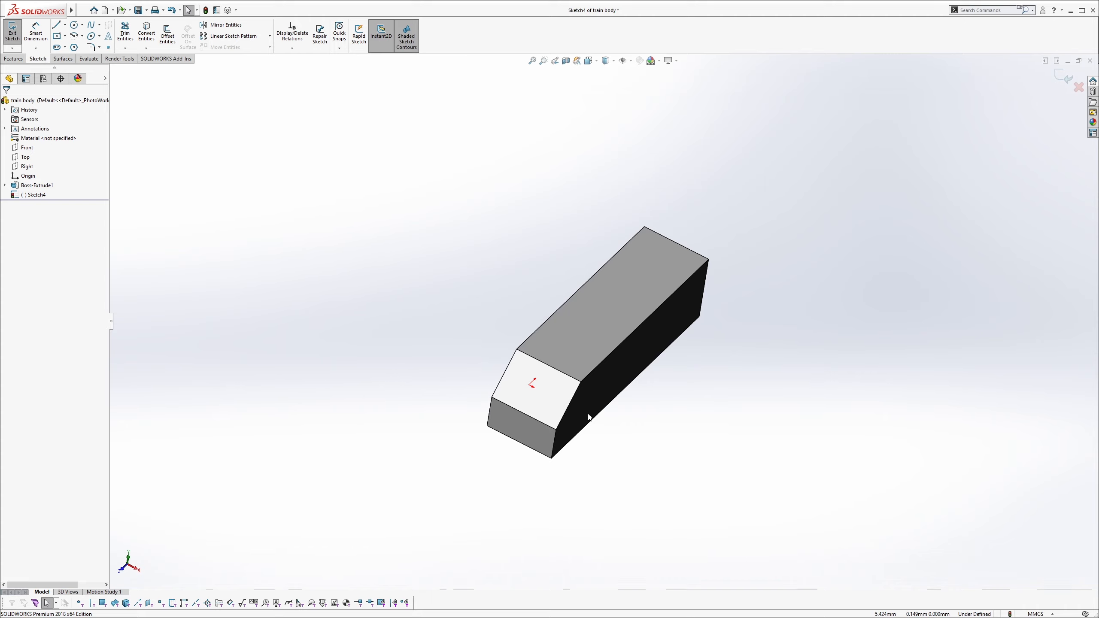
Start a new sketch on the train body's top face and draw two side-by-side circles about 1.3 mm in diameter near its rear edge.
{"action": "scroll", "coordinate": [626, 298], "scroll_direction": "down", "scroll_amount": 3}
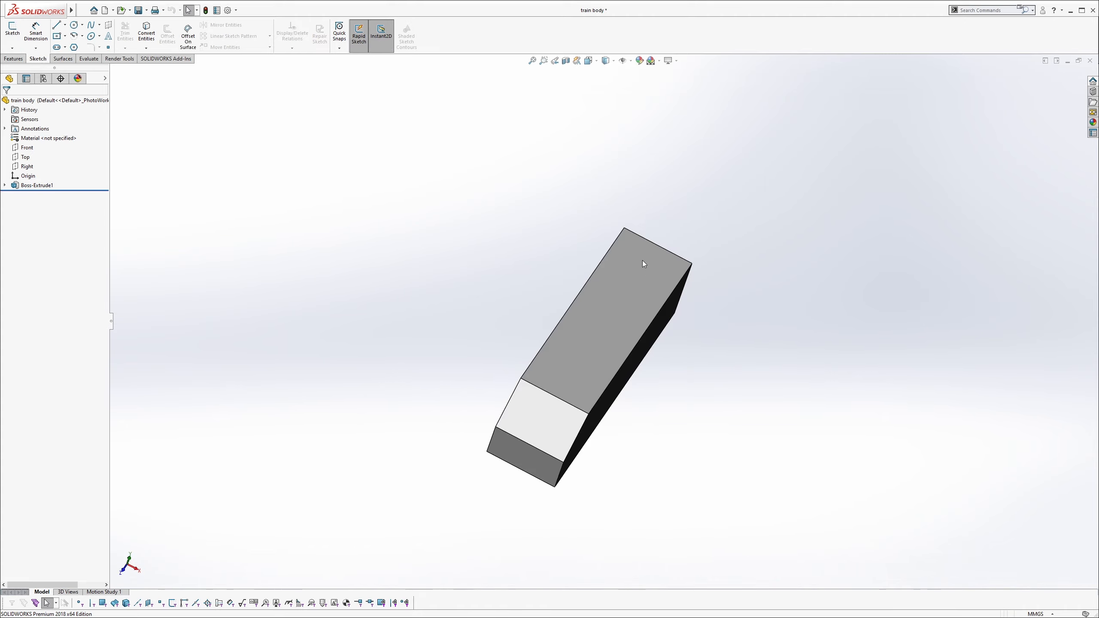
{"action": "left_click", "coordinate": [643, 260]}
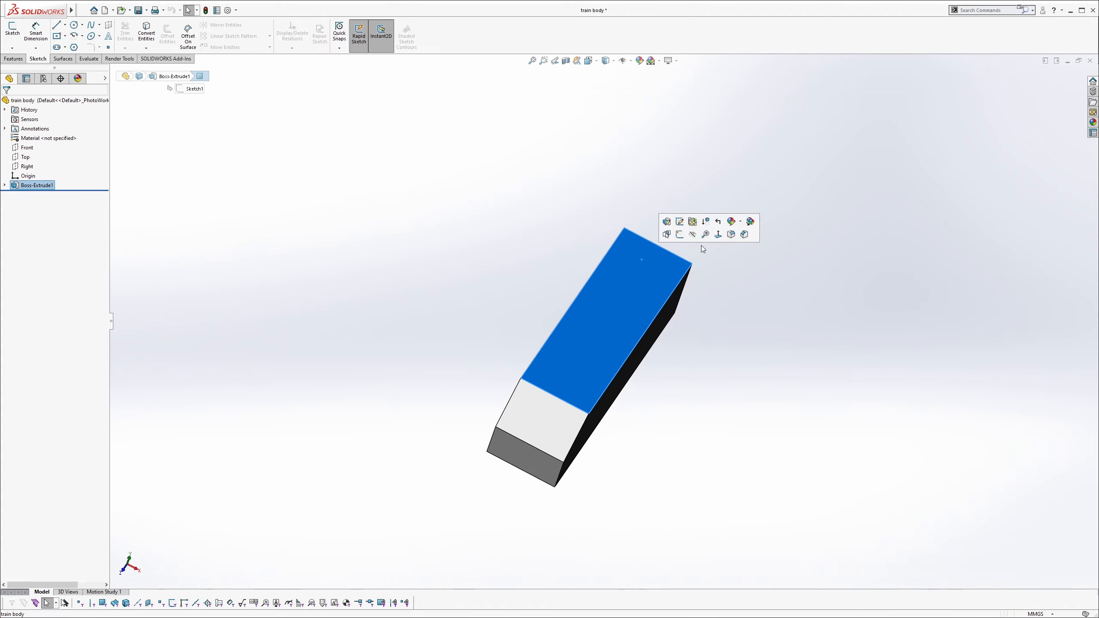
{"action": "left_click", "coordinate": [678, 234]}
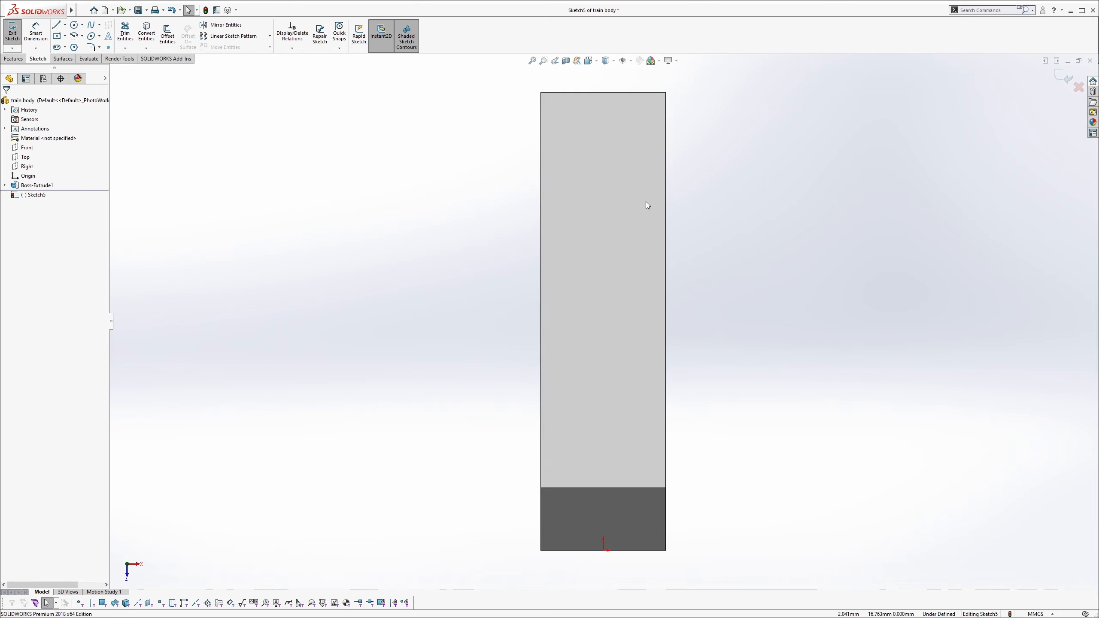
{"action": "left_click", "coordinate": [73, 25]}
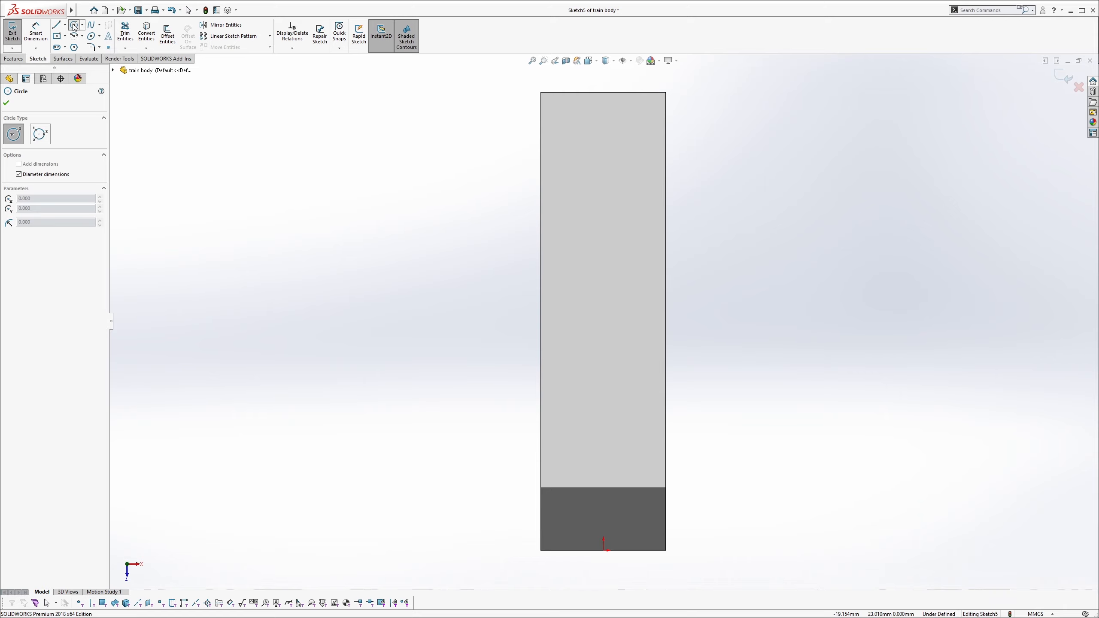
{"action": "left_click_drag", "start_coordinate": [574, 121], "coordinate": [639, 121]}
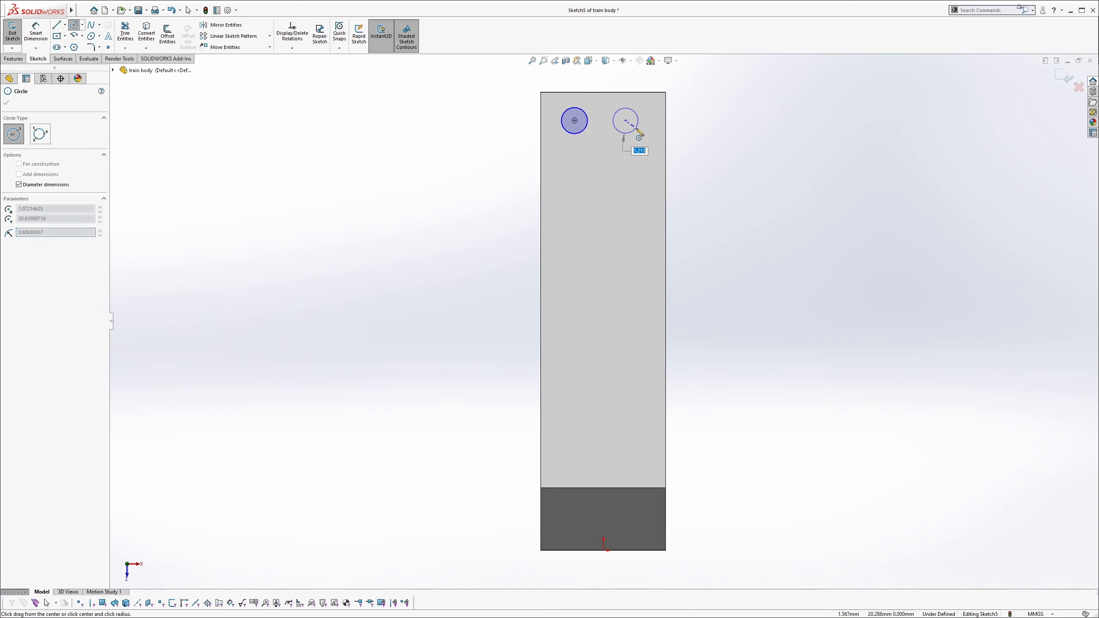
{"action": "key", "text": "Escape"}
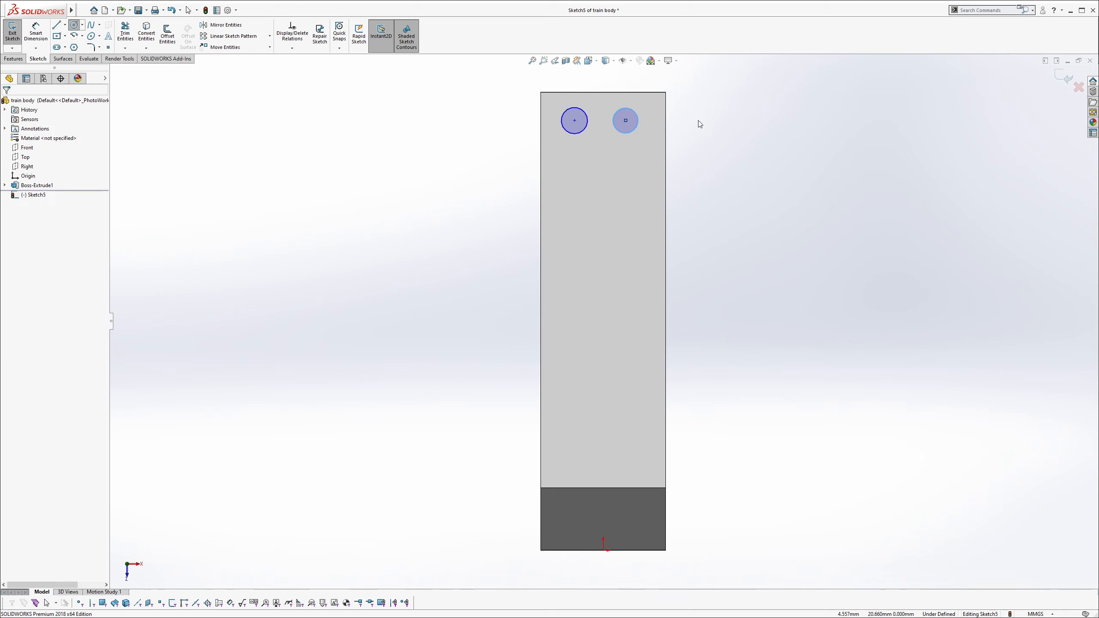
{"action": "scroll", "coordinate": [710, 177], "scroll_direction": "down", "scroll_amount": 2}
{"action": "scroll", "coordinate": [623, 144], "scroll_direction": "up", "scroll_amount": 2}
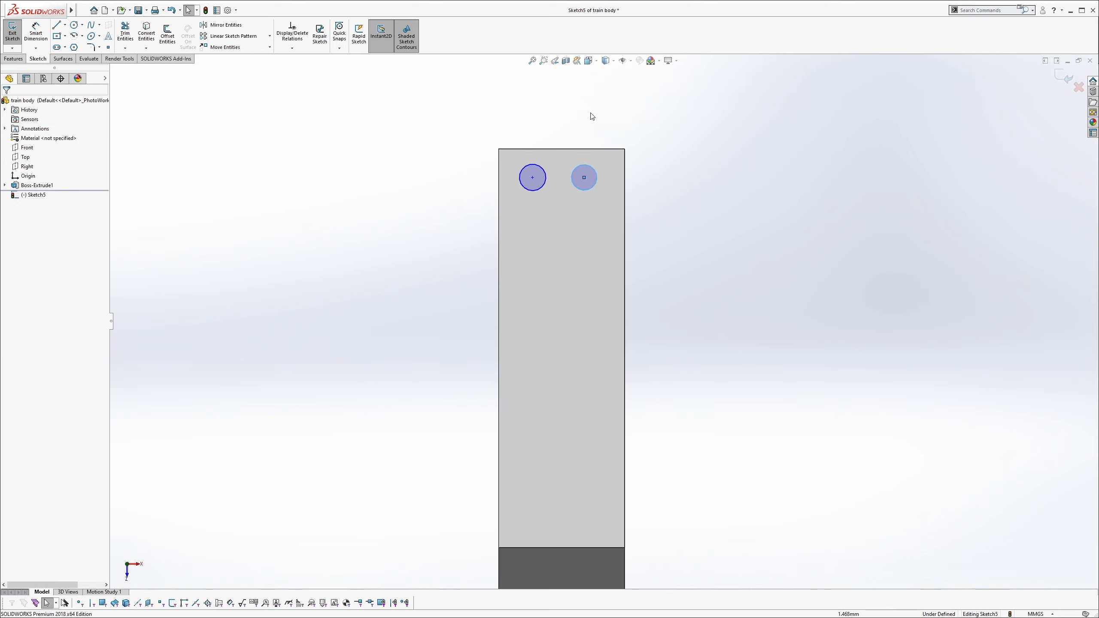
Draw a vertical centerline from the origin along the middle of the body to beyond its rear edge.
{"action": "left_click", "coordinate": [65, 26]}
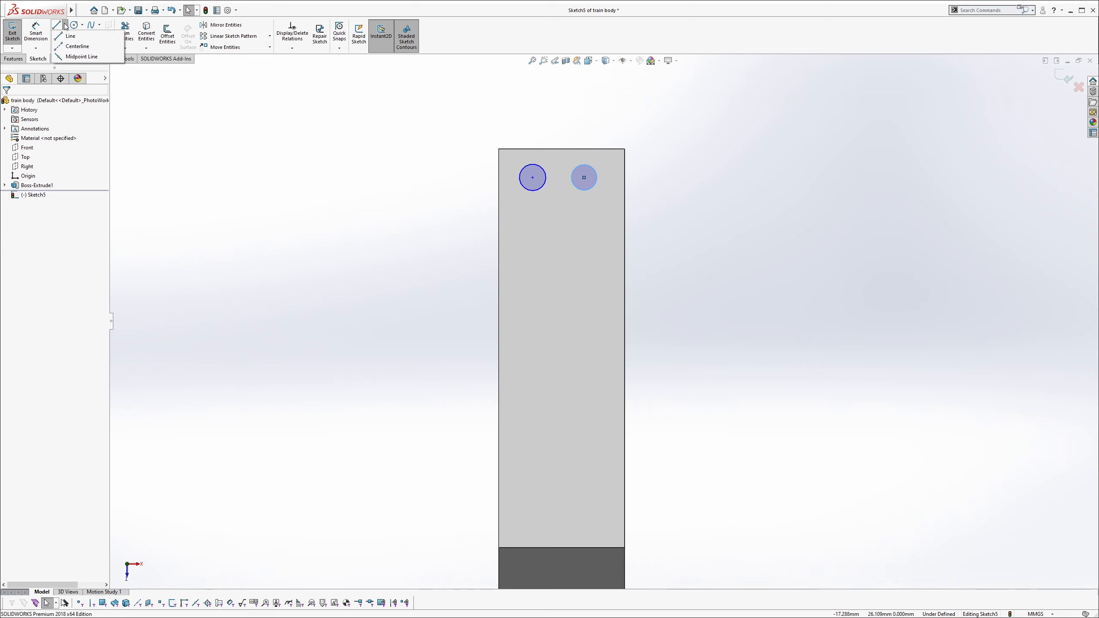
{"action": "left_click", "coordinate": [59, 48]}
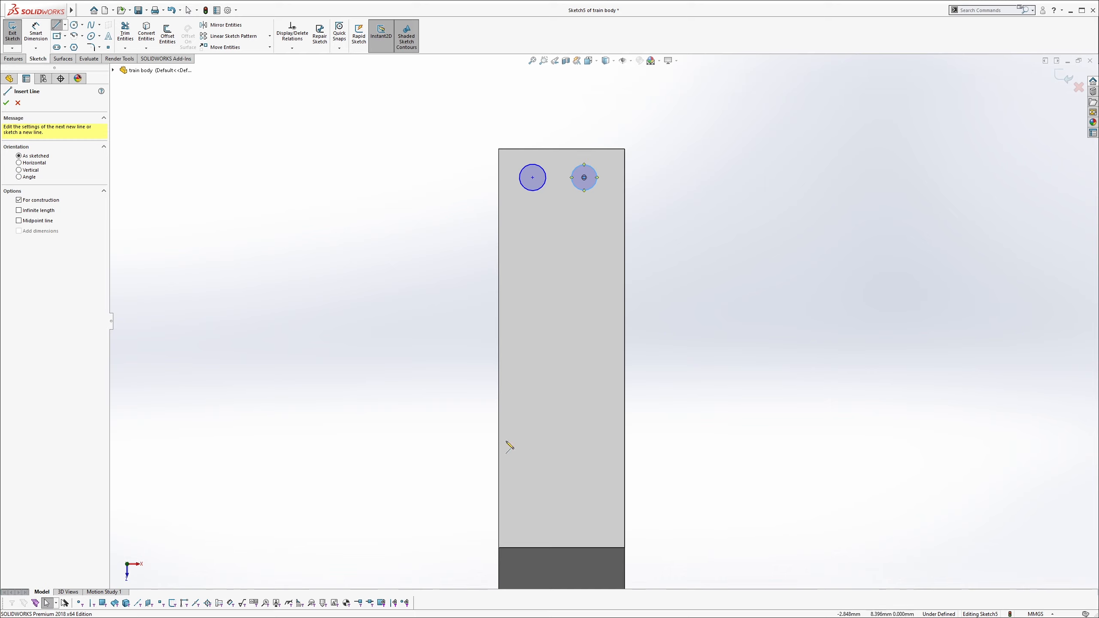
{"action": "scroll", "coordinate": [559, 517], "scroll_direction": "up", "scroll_amount": 3}
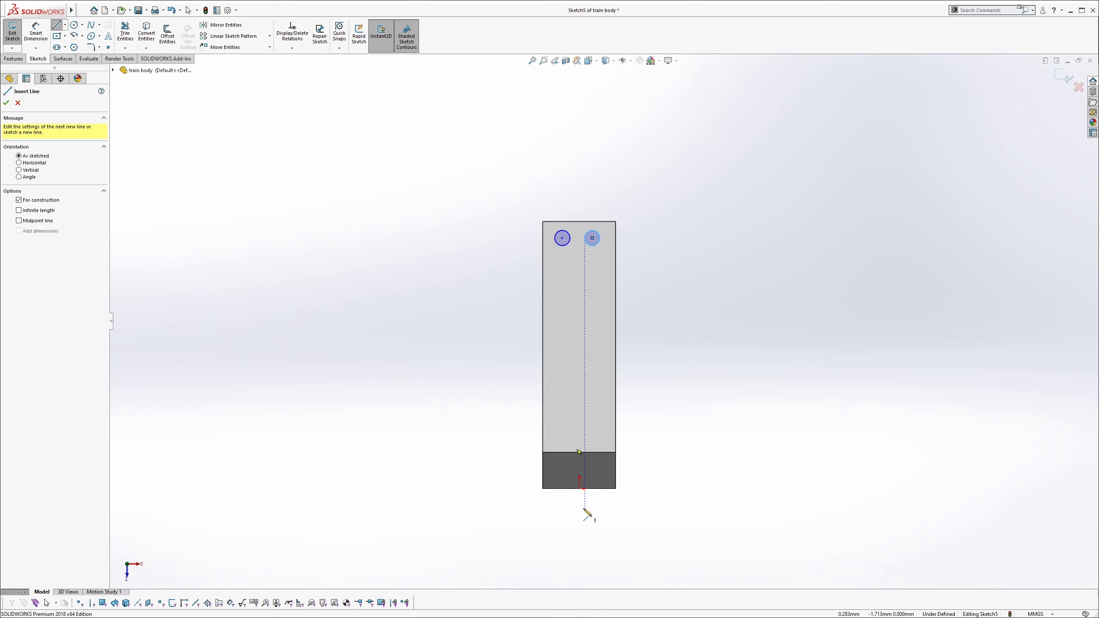
{"action": "scroll", "coordinate": [584, 508], "scroll_direction": "down", "scroll_amount": 3}
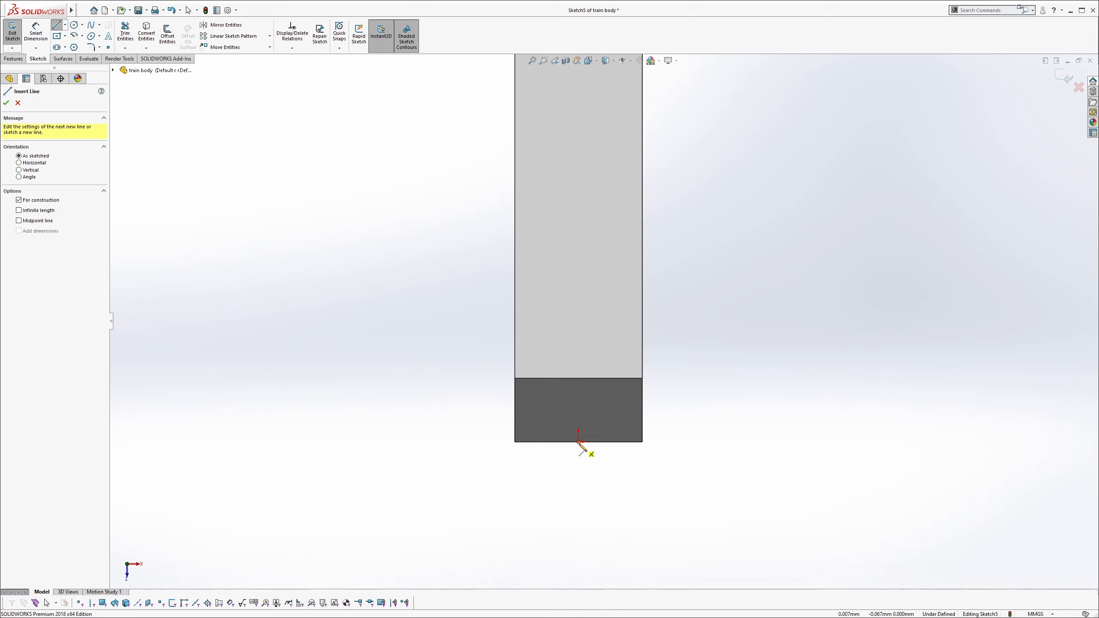
{"action": "left_click", "coordinate": [579, 442]}
{"action": "scroll", "coordinate": [603, 321], "scroll_direction": "up", "scroll_amount": 3}
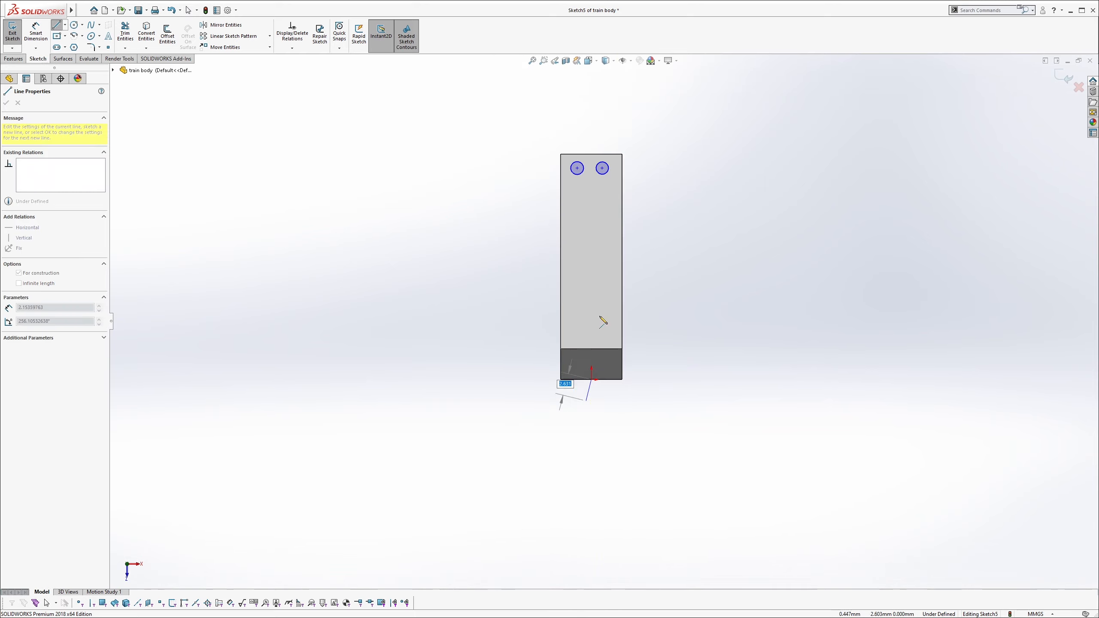
{"action": "left_click", "coordinate": [592, 132]}
{"action": "scroll", "coordinate": [606, 154], "scroll_direction": "down", "scroll_amount": 2}
{"action": "key", "text": "Escape"}
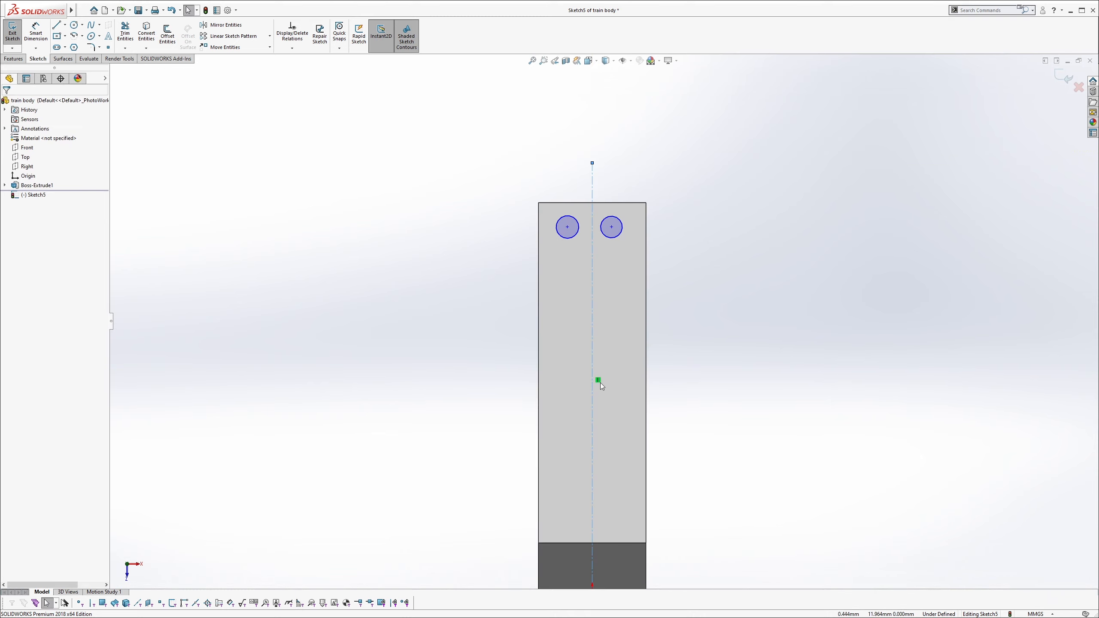
Make the two circles symmetric about the centerline.
{"action": "scroll", "coordinate": [618, 182], "scroll_direction": "down", "scroll_amount": 2}
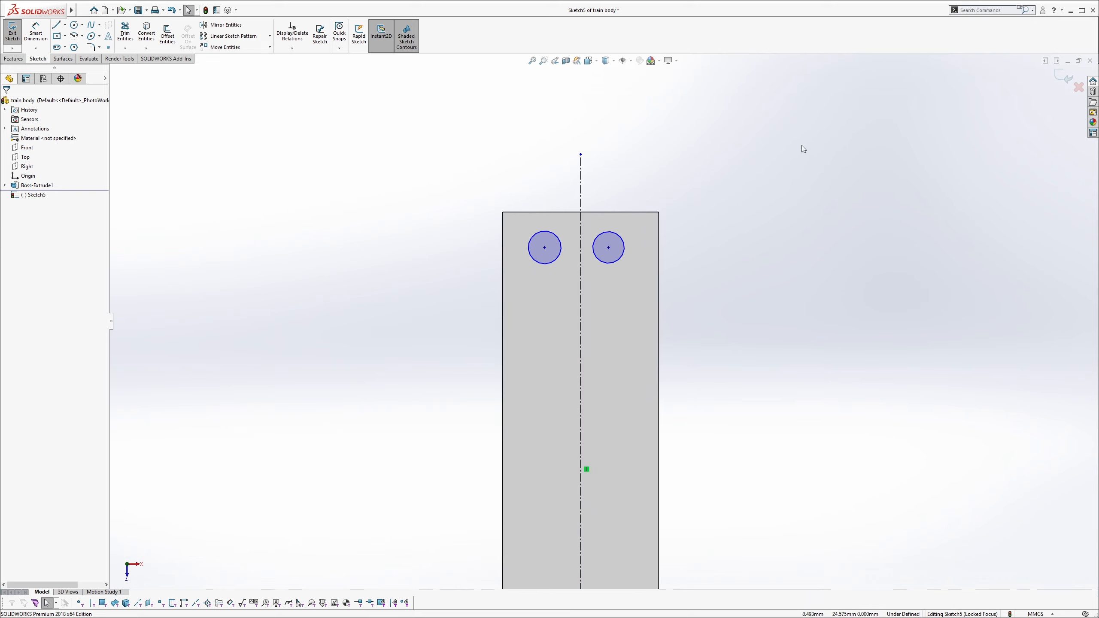
{"action": "left_click_drag", "start_coordinate": [802, 144], "coordinate": [391, 388]}
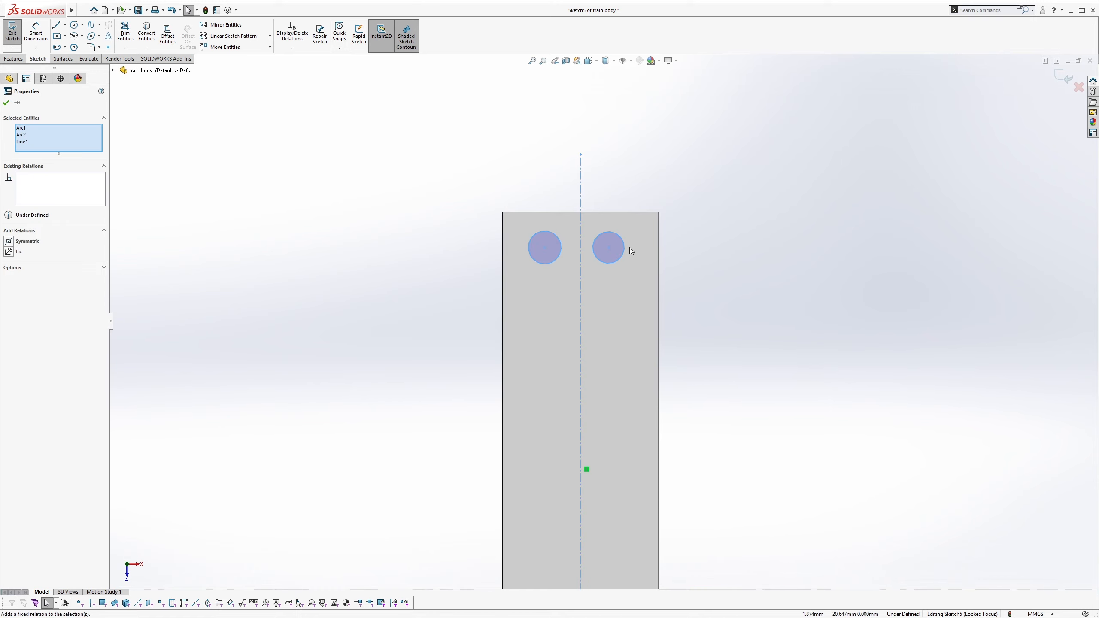
{"action": "left_click", "coordinate": [8, 242]}
{"action": "left_click", "coordinate": [369, 193]}
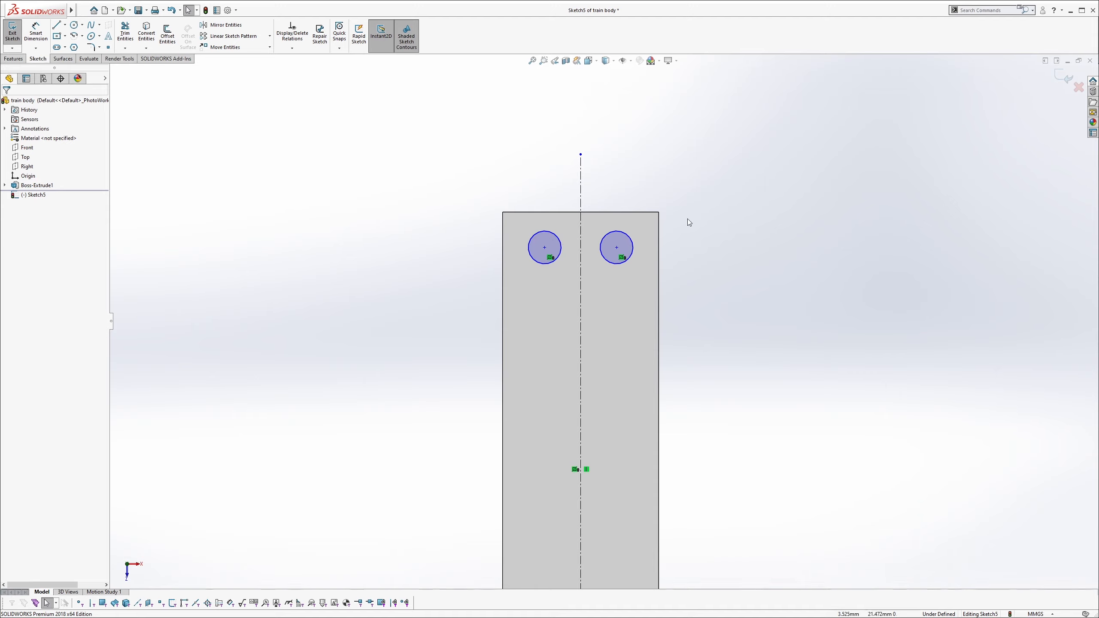
Dimension one of the two circles with a diameter of 2 mm.
{"action": "key", "text": "s"}
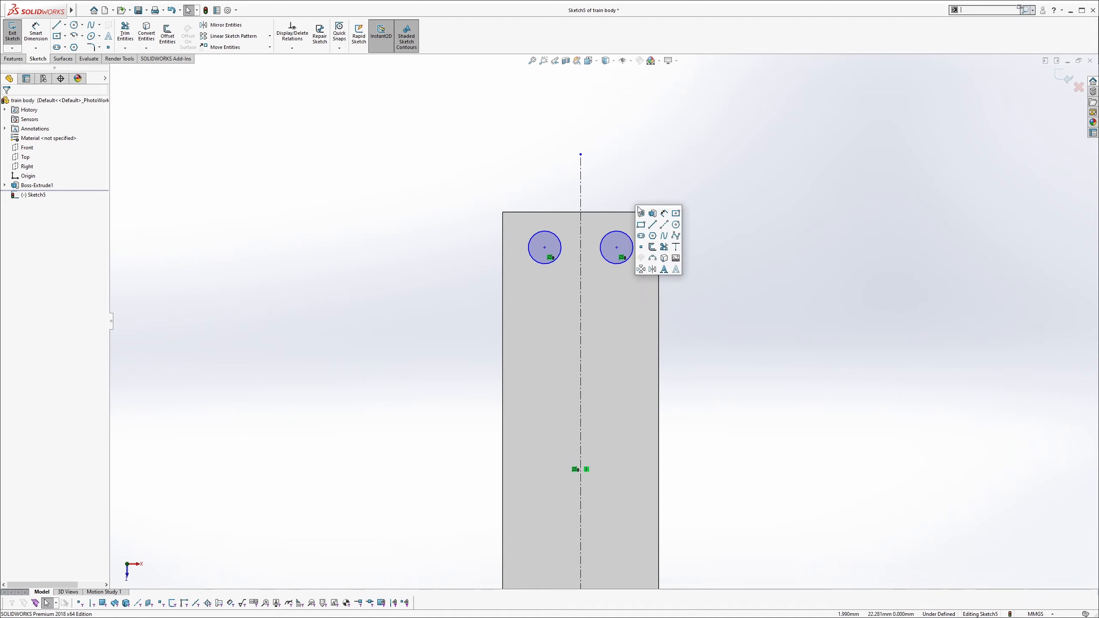
{"action": "left_click", "coordinate": [665, 214]}
{"action": "left_click", "coordinate": [627, 236]}
{"action": "left_click", "coordinate": [684, 179]}
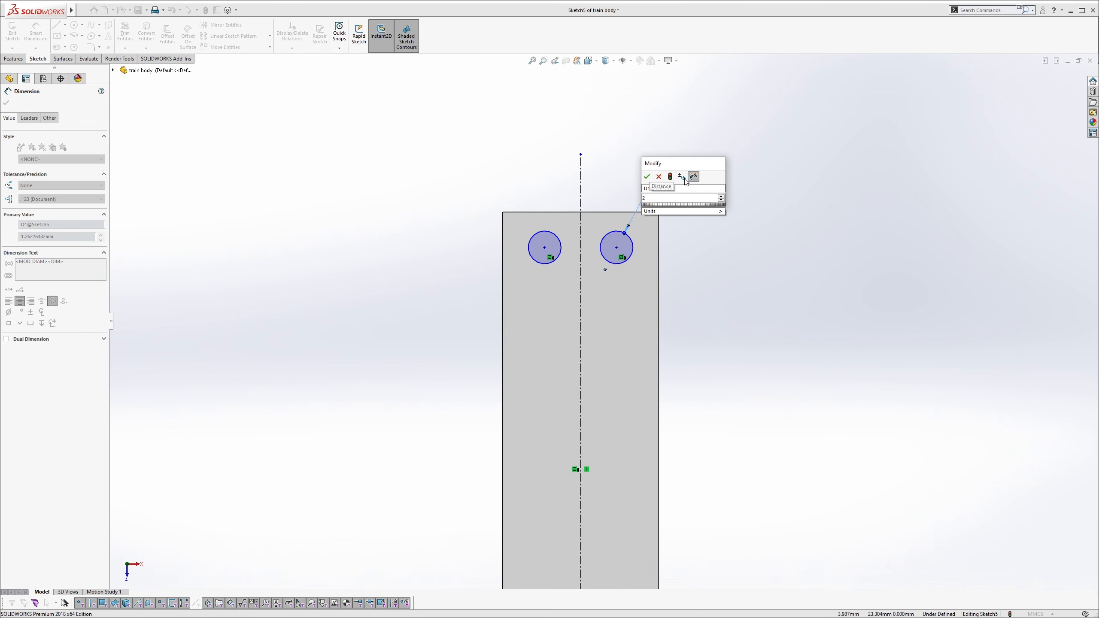
{"action": "type", "text": "2"}
{"action": "key", "text": "Return"}
Dimension the distance between the centers of the two circles as 3 mm.
{"action": "scroll", "coordinate": [611, 242], "scroll_direction": "down", "scroll_amount": 2}
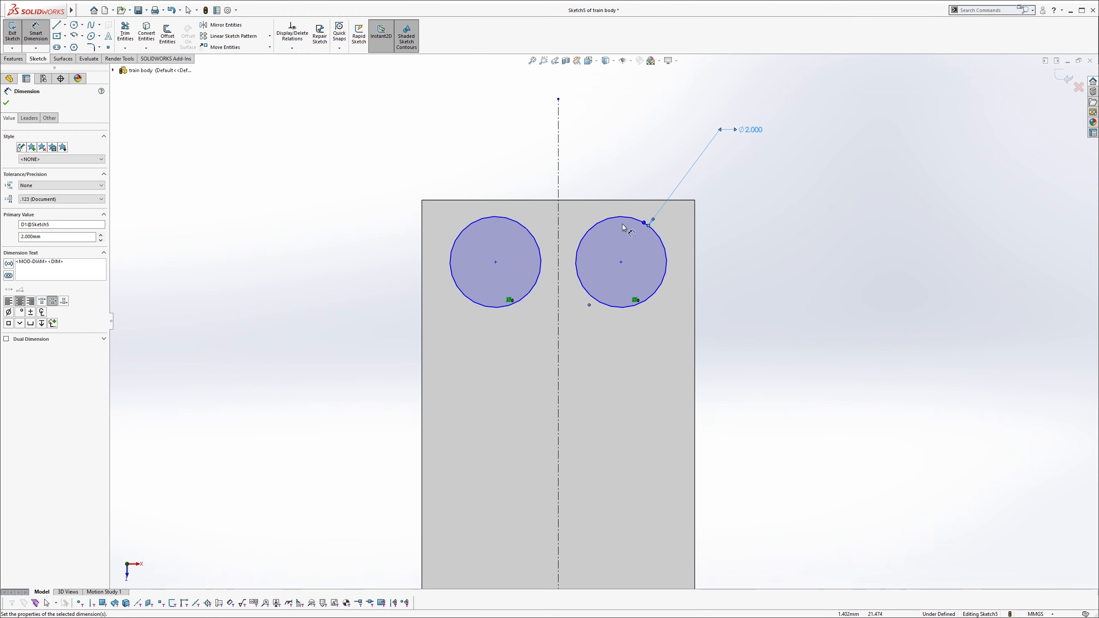
{"action": "left_click", "coordinate": [624, 217]}
{"action": "left_click", "coordinate": [521, 223]}
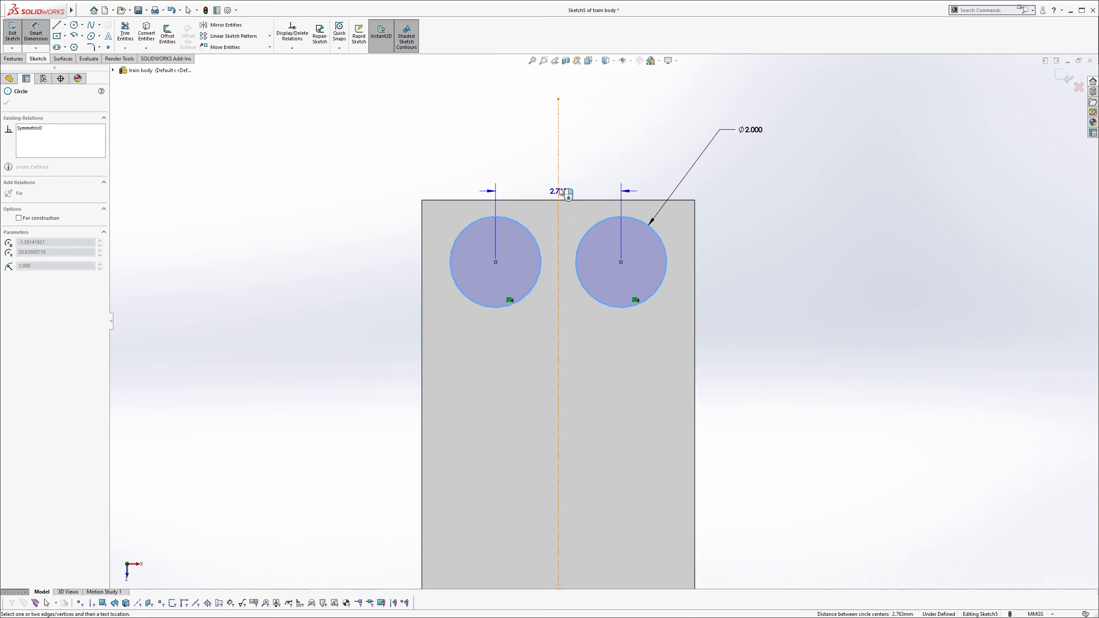
{"action": "left_click", "coordinate": [577, 165]}
{"action": "type", "text": "3"}
{"action": "key", "text": "Return"}
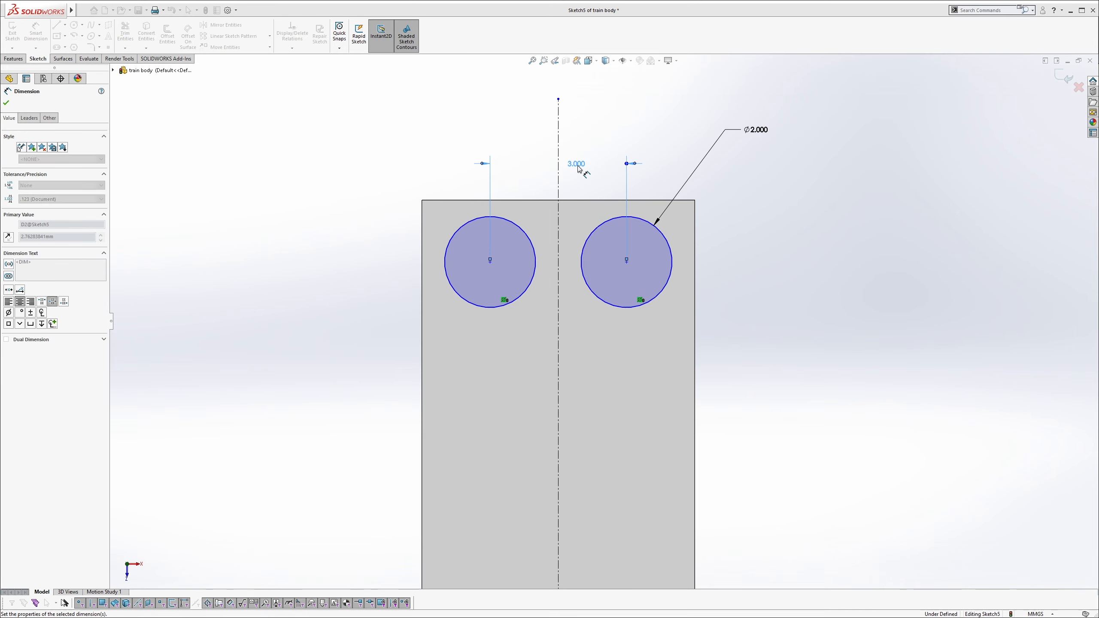
Dimension the distance from the body's rear edge to the circle centers as 1.5 mm and end dimensioning.
{"action": "left_click", "coordinate": [526, 200]}
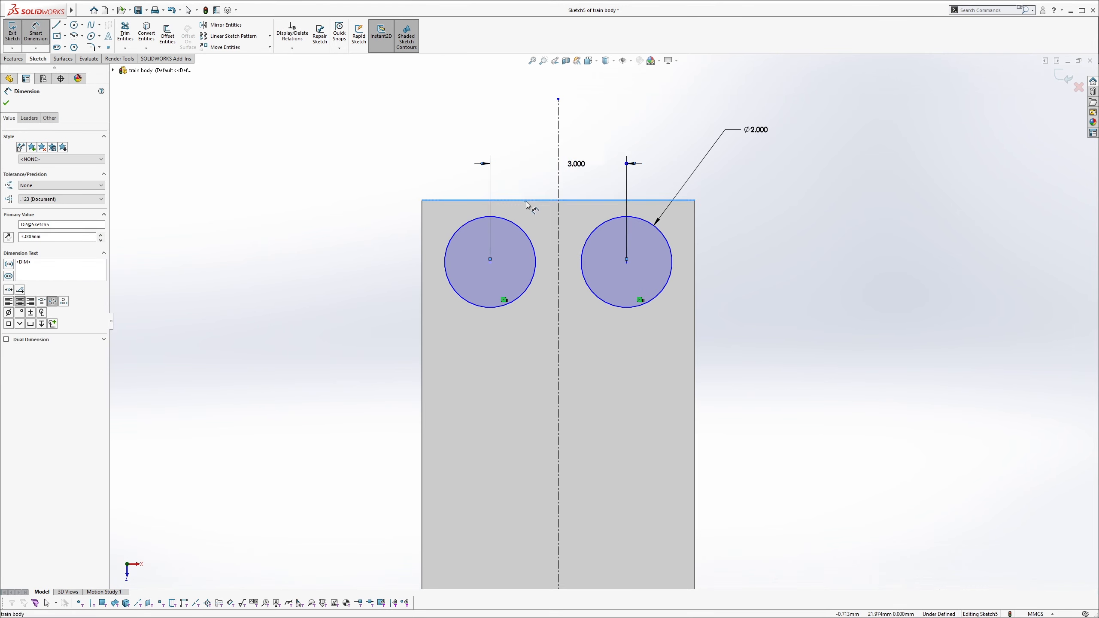
{"action": "left_click", "coordinate": [518, 228]}
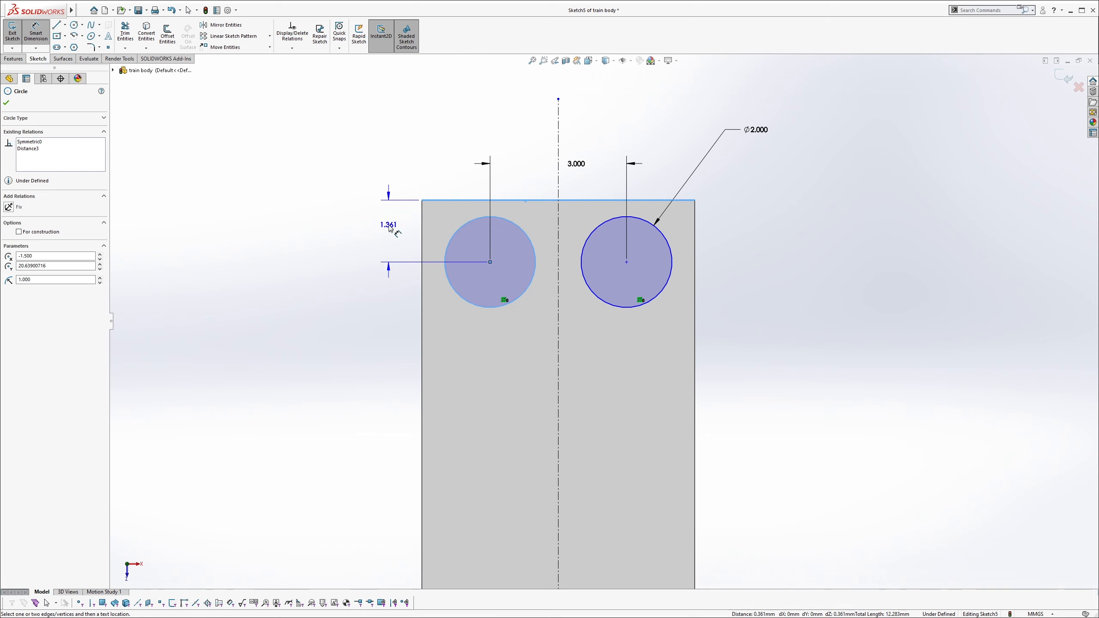
{"action": "left_click", "coordinate": [389, 227]}
{"action": "type", "text": "1.5"}
{"action": "key", "text": "Return"}
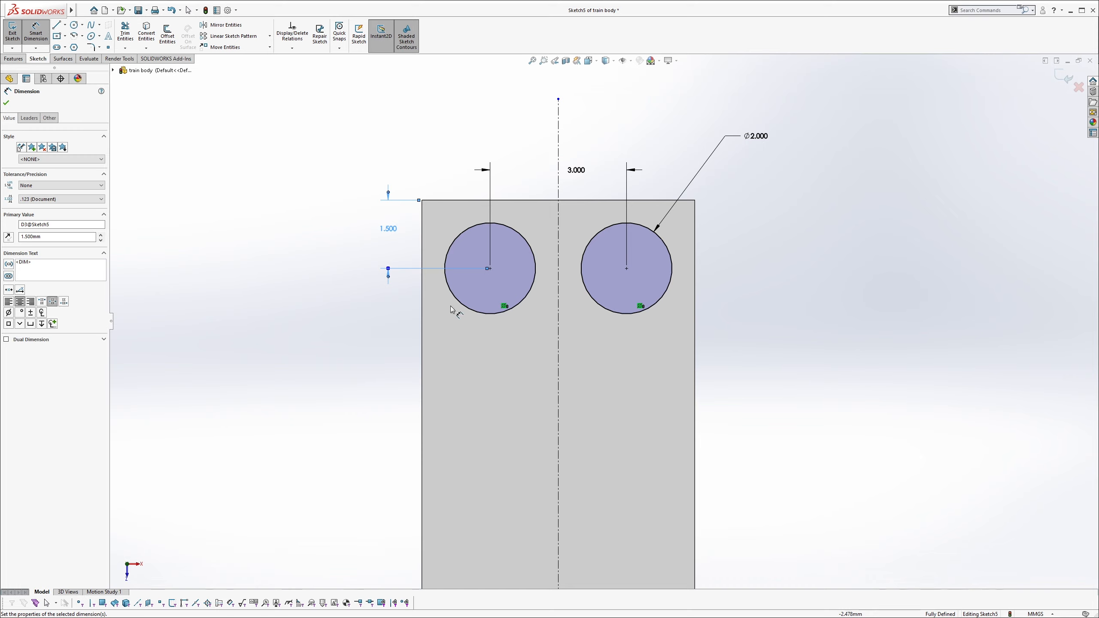
{"action": "scroll", "coordinate": [535, 223], "scroll_direction": "up", "scroll_amount": 5}
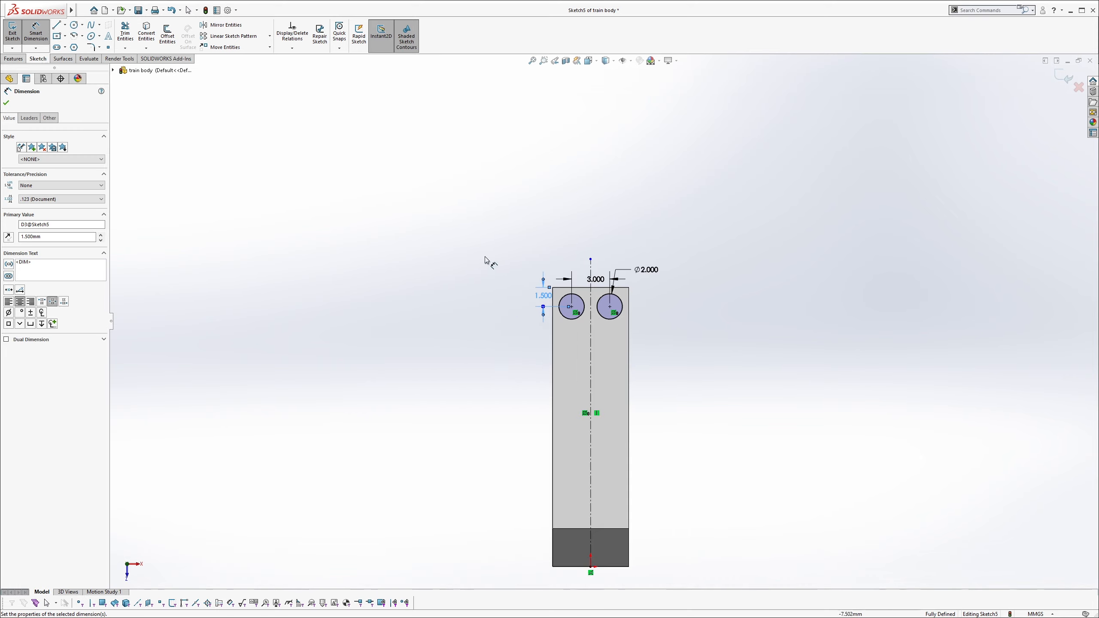
{"action": "scroll", "coordinate": [264, 71], "scroll_direction": "down", "scroll_amount": 2}
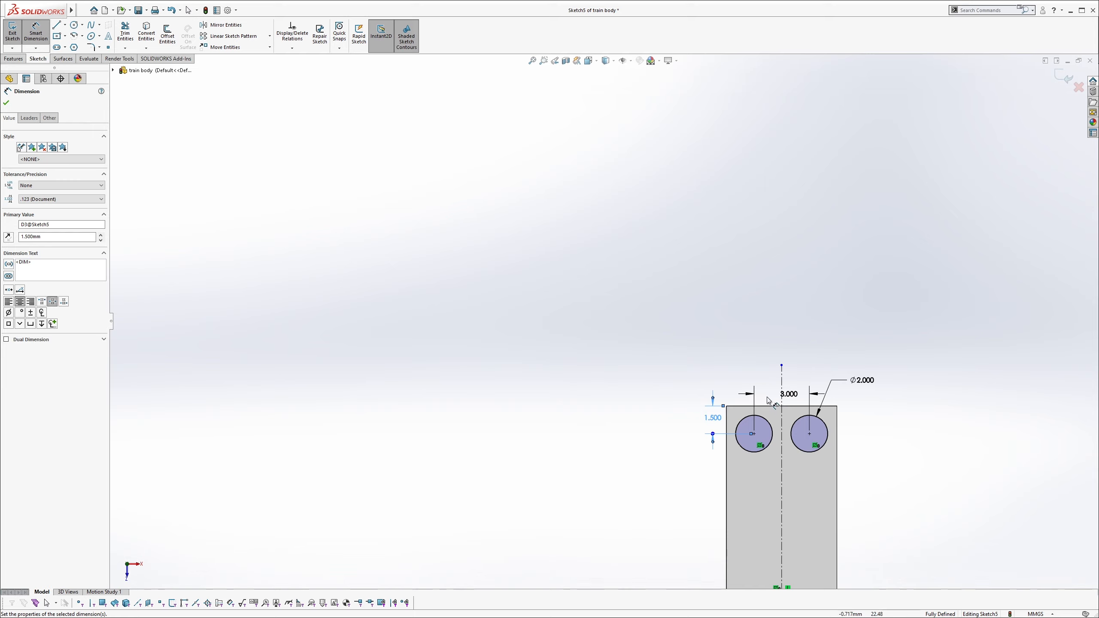
{"action": "scroll", "coordinate": [733, 386], "scroll_direction": "down", "scroll_amount": 2}
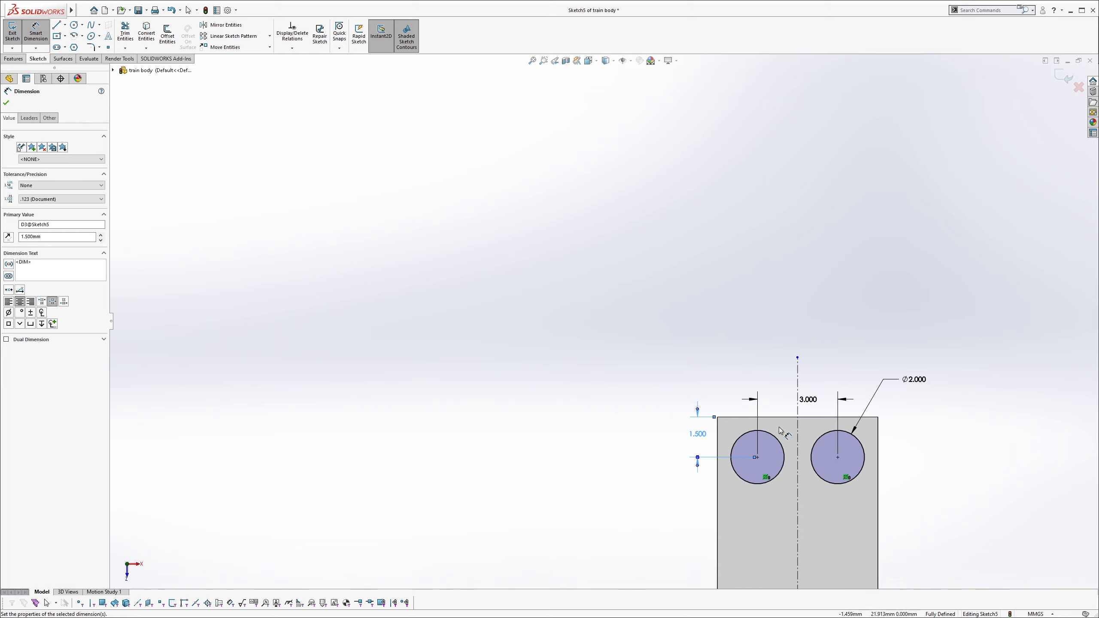
{"action": "scroll", "coordinate": [845, 498], "scroll_direction": "up", "scroll_amount": 2}
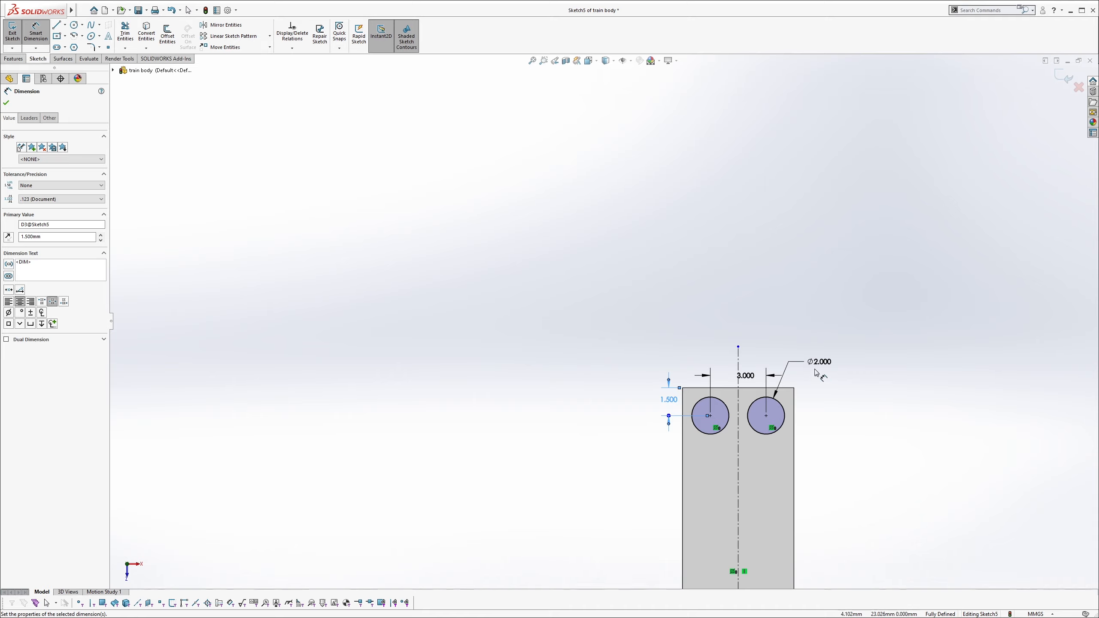
{"action": "key", "text": "f"}
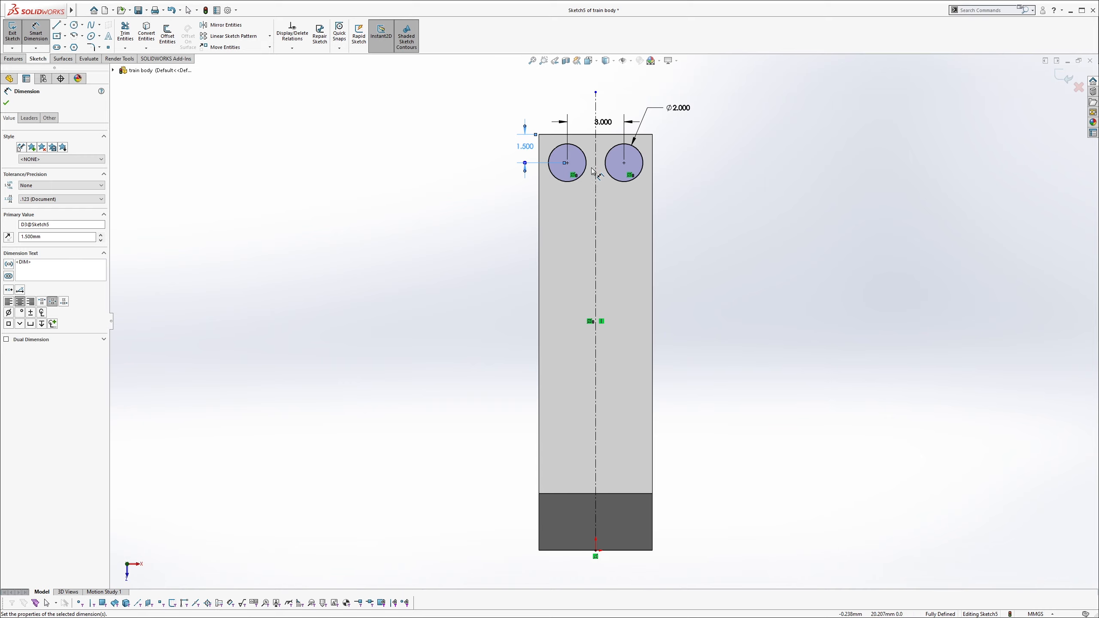
{"action": "key", "text": "Escape"}
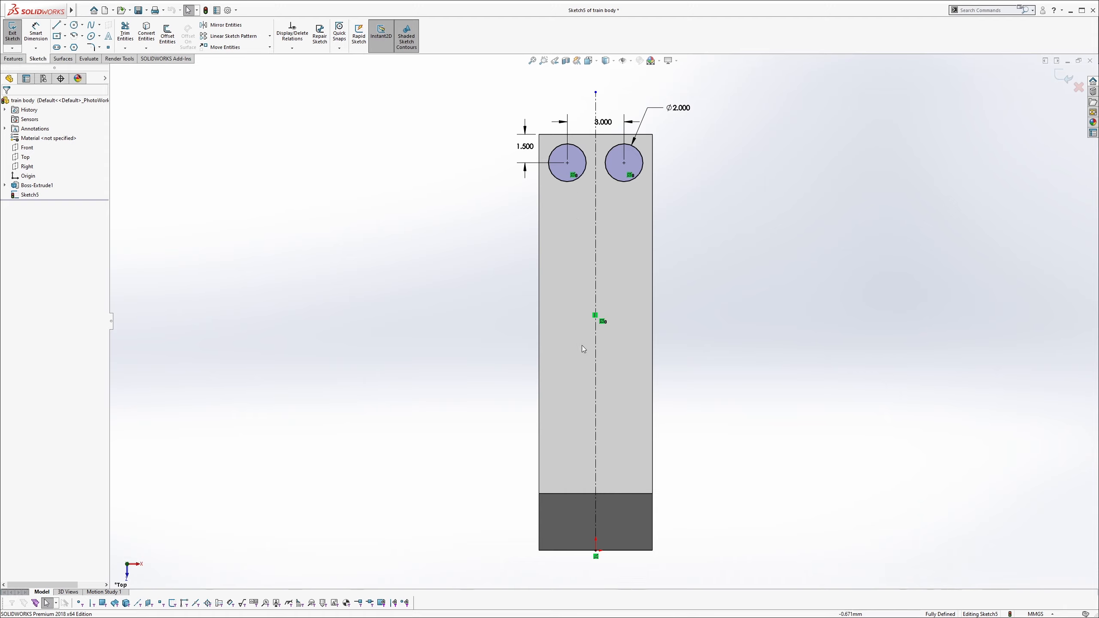
Set up a linear sketch pattern of both circles along the body's long side edge, directed toward the sloped front.
{"action": "left_click", "coordinate": [239, 38]}
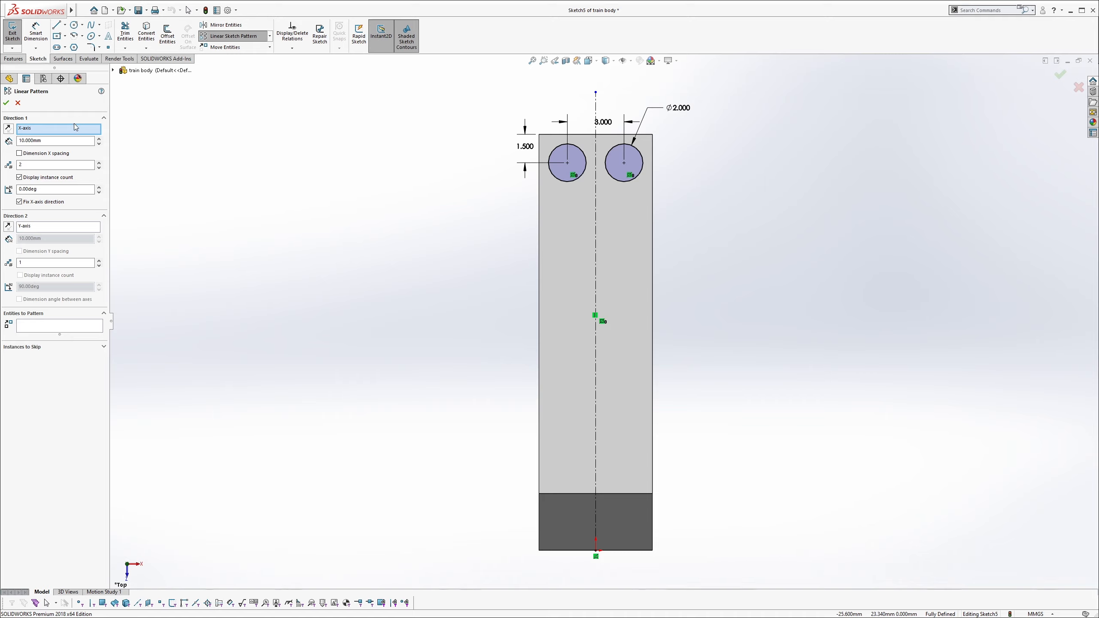
{"action": "right_click", "coordinate": [51, 134]}
{"action": "left_click", "coordinate": [66, 145]}
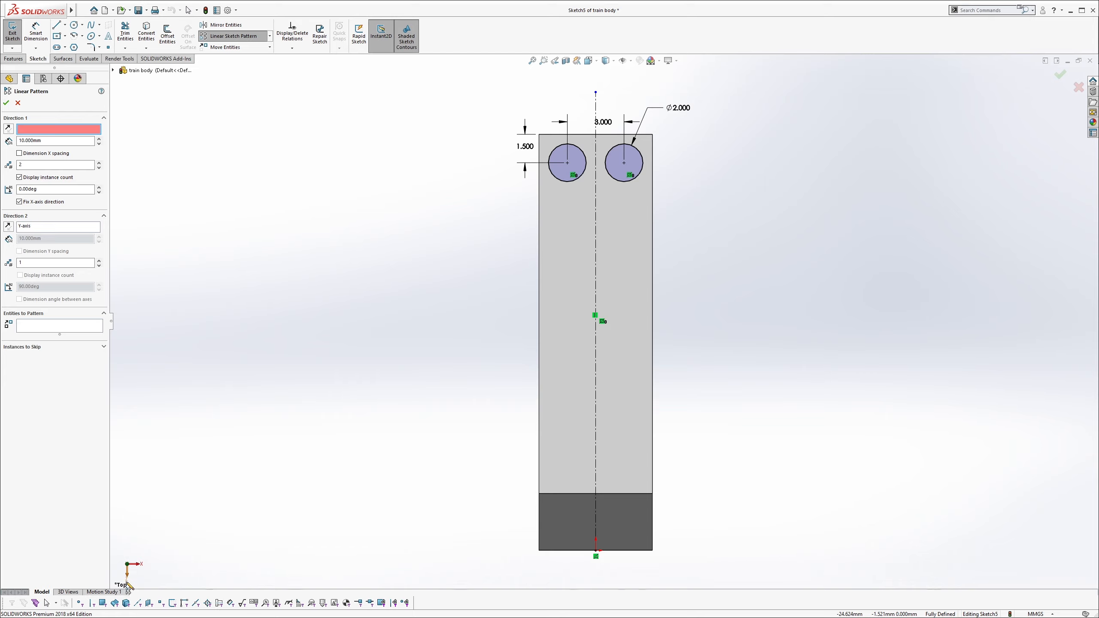
{"action": "left_click", "coordinate": [540, 303]}
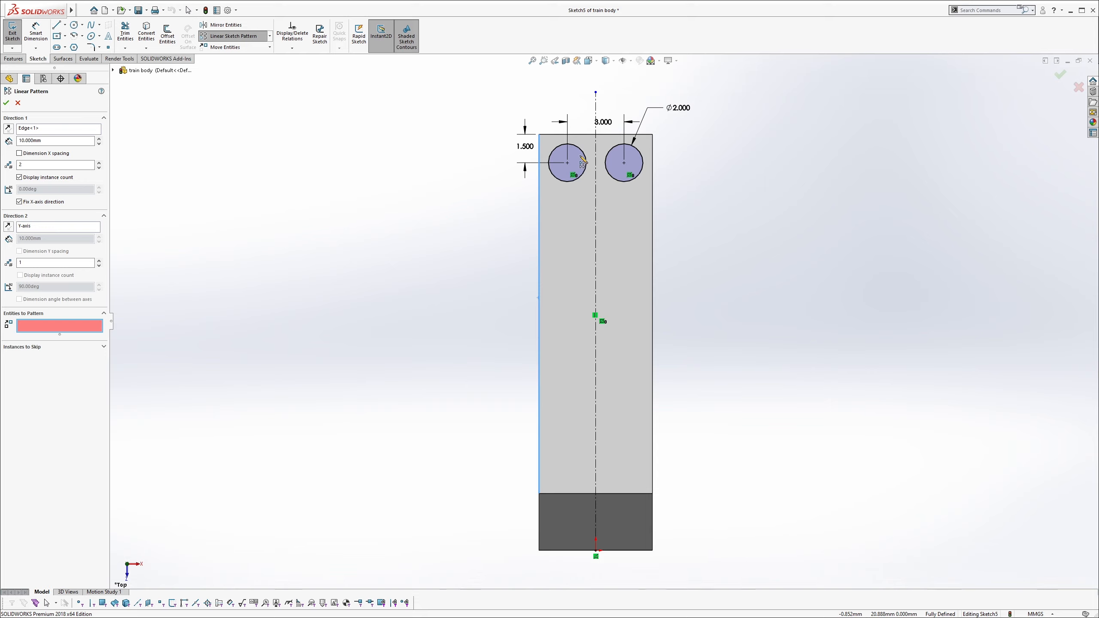
{"action": "scroll", "coordinate": [581, 173], "scroll_direction": "down", "scroll_amount": 2}
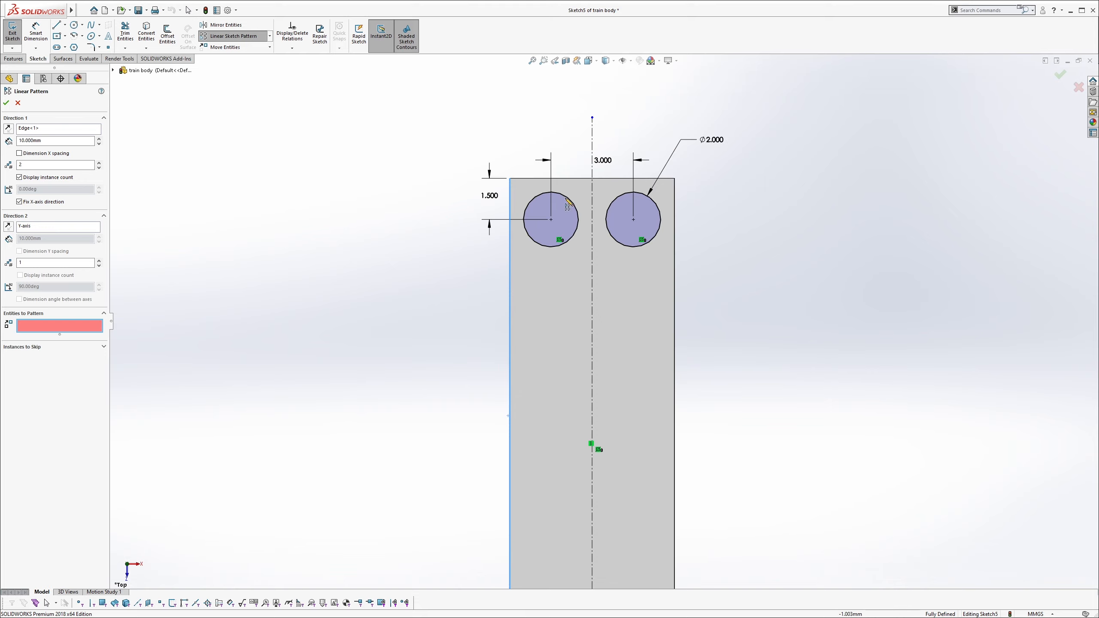
{"action": "left_click", "coordinate": [570, 204]}
{"action": "left_click", "coordinate": [616, 202]}
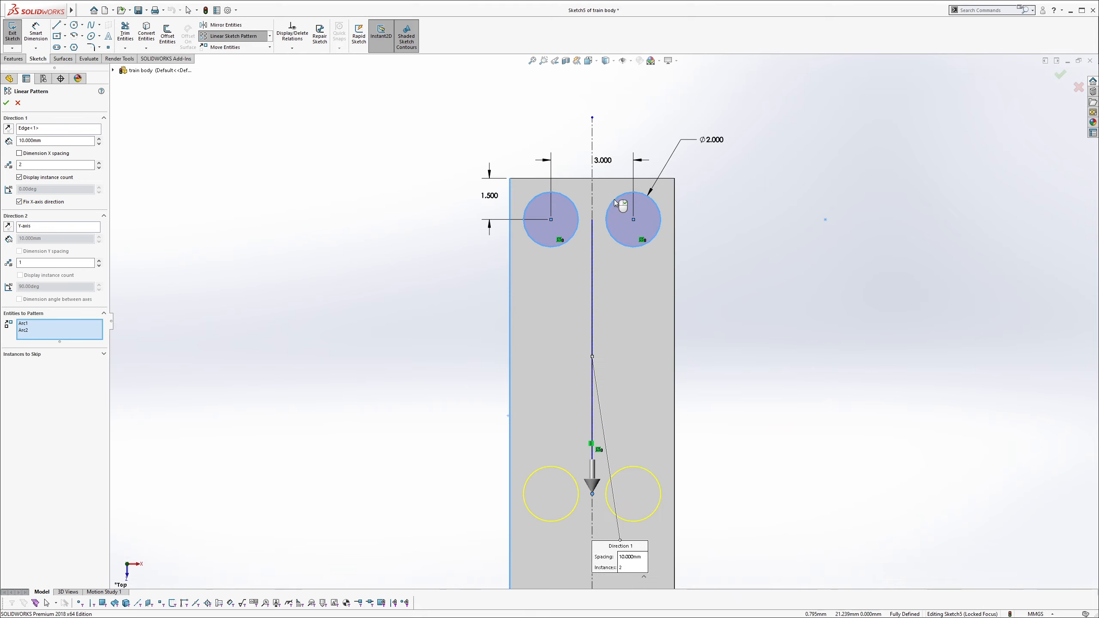
{"action": "scroll", "coordinate": [616, 212], "scroll_direction": "up", "scroll_amount": 2}
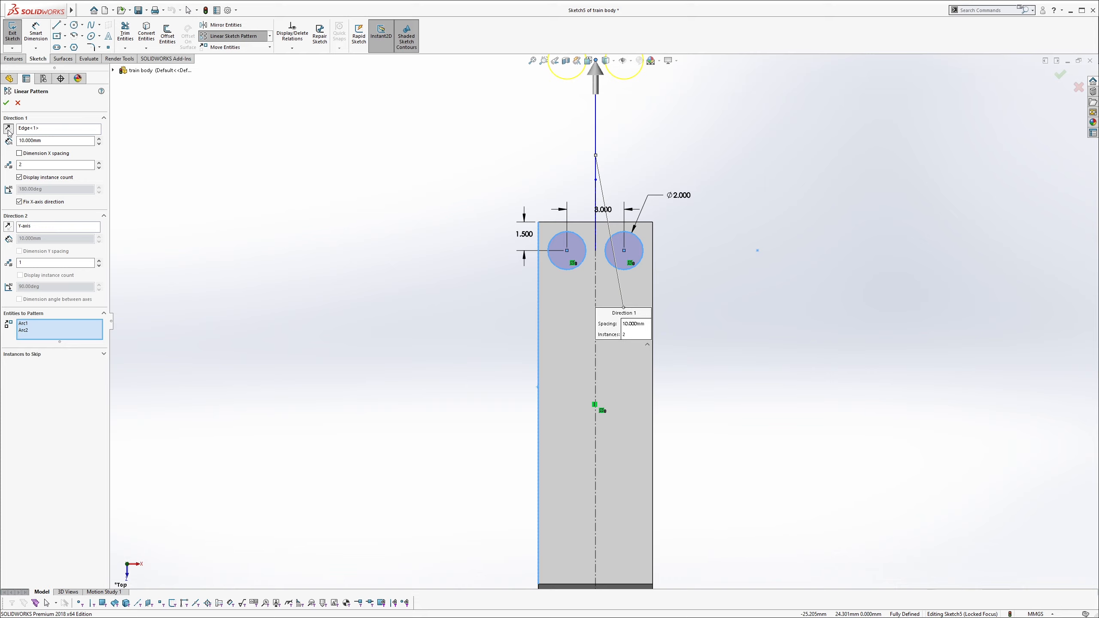
{"action": "left_click", "coordinate": [8, 130]}
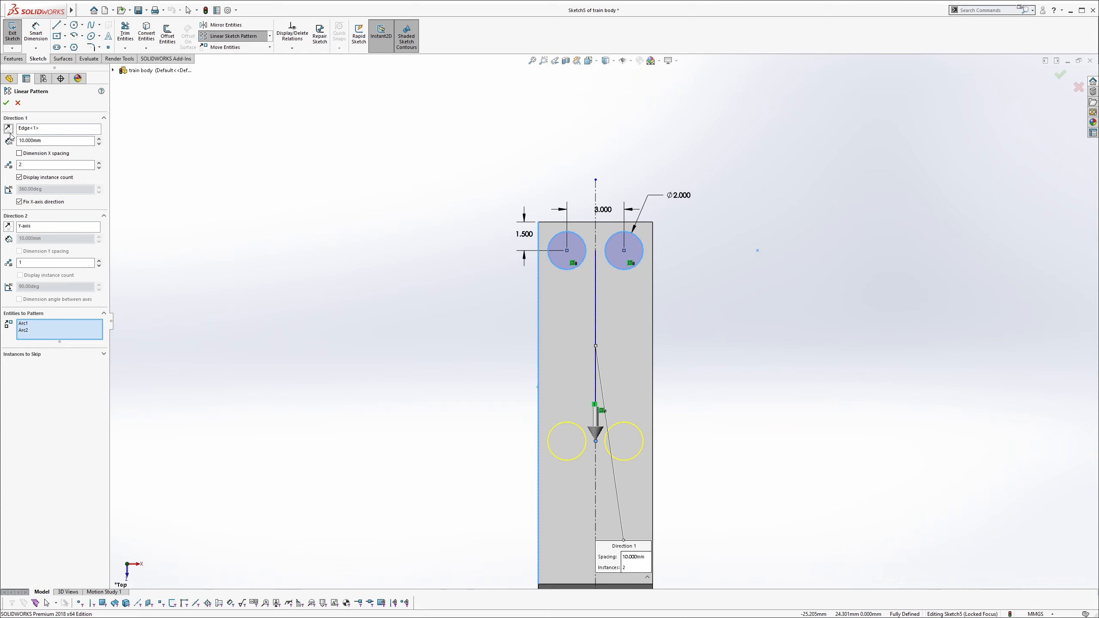
Set the pattern spacing to 3 mm with 6 instances and create the pattern.
{"action": "left_click", "coordinate": [35, 140]}
{"action": "type", "text": "3"}
{"action": "left_click", "coordinate": [64, 121]}
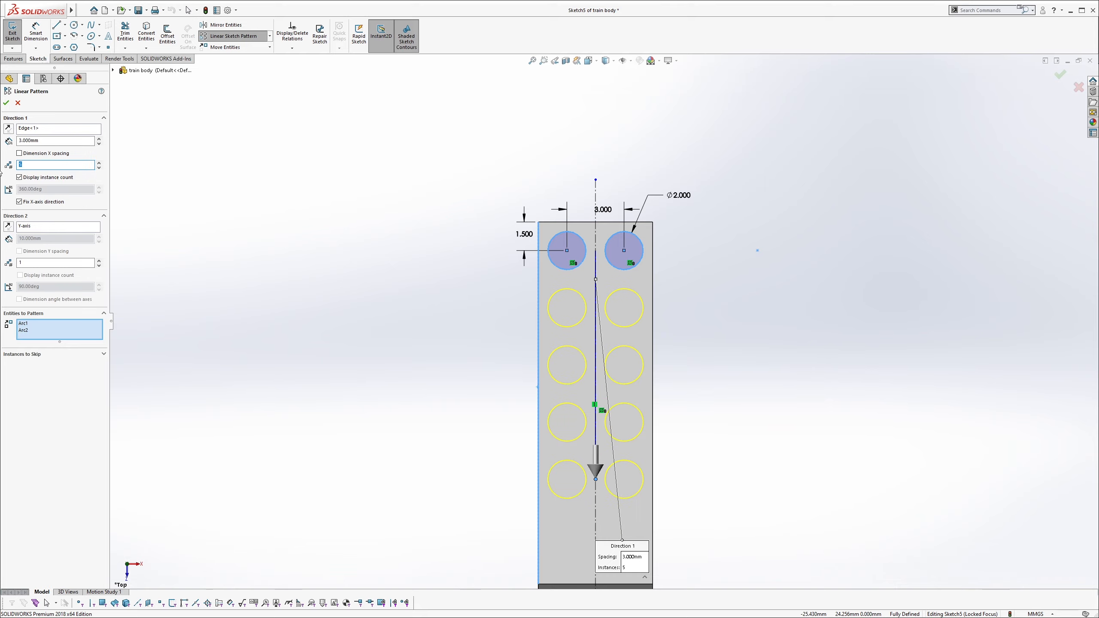
{"action": "type", "text": "6"}
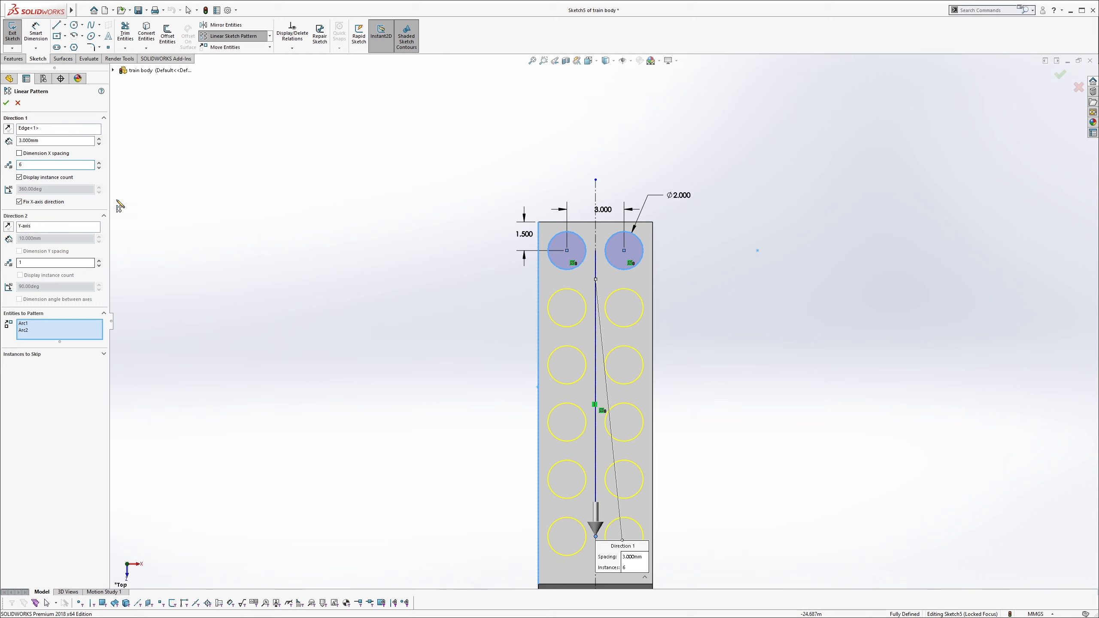
{"action": "left_click", "coordinate": [6, 102]}
Dimension the center distance between the rear circle and the next patterned circle in the same row as 3 mm.
{"action": "middle_click_drag", "start_coordinate": [473, 381], "coordinate": [484, 366]}
{"action": "key", "text": "s"}
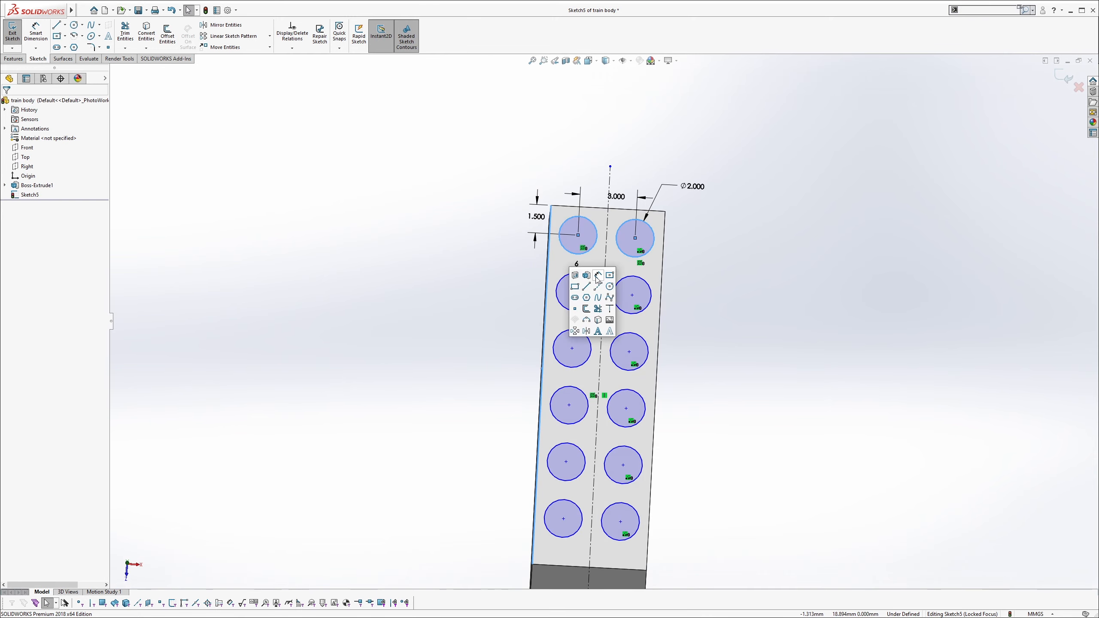
{"action": "left_click", "coordinate": [591, 276]}
{"action": "left_click", "coordinate": [589, 279]}
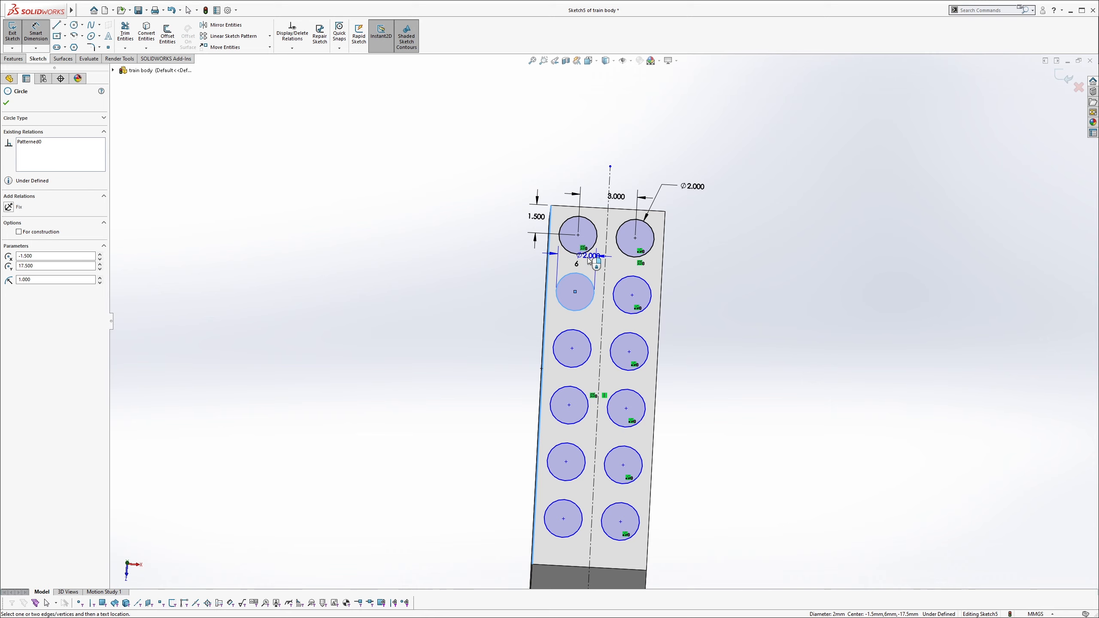
{"action": "left_click", "coordinate": [586, 253]}
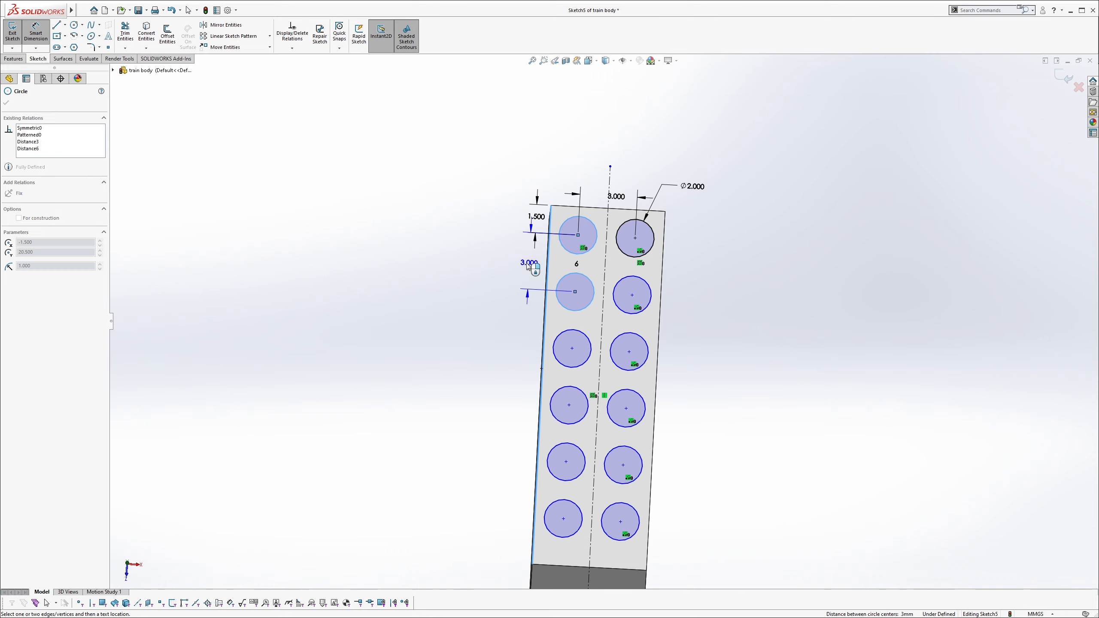
{"action": "left_click", "coordinate": [517, 264]}
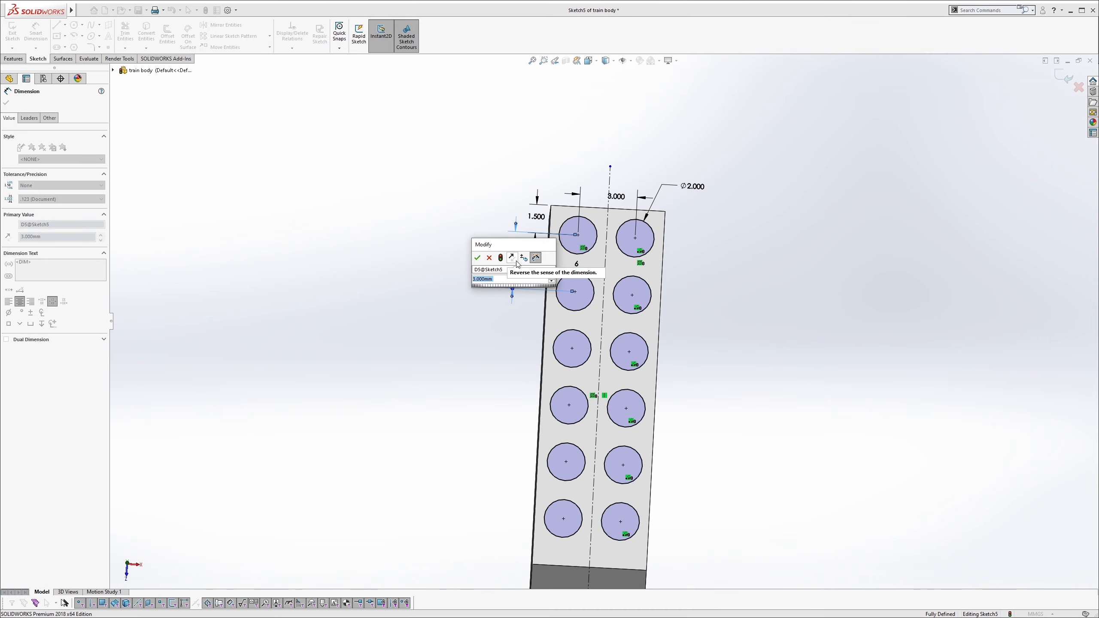
{"action": "key", "text": "Return"}
Extrude all the patterned circles from the top face as studs with a Blind depth of 0.5 mm.
{"action": "middle_click_drag", "start_coordinate": [616, 407], "coordinate": [600, 331]}
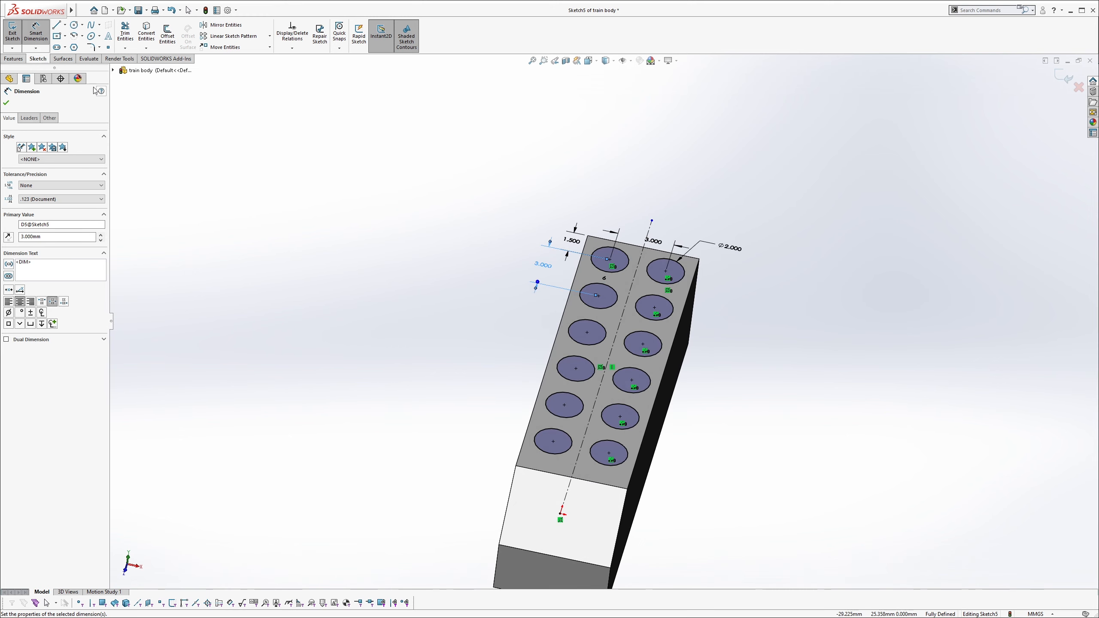
{"action": "left_click", "coordinate": [19, 61]}
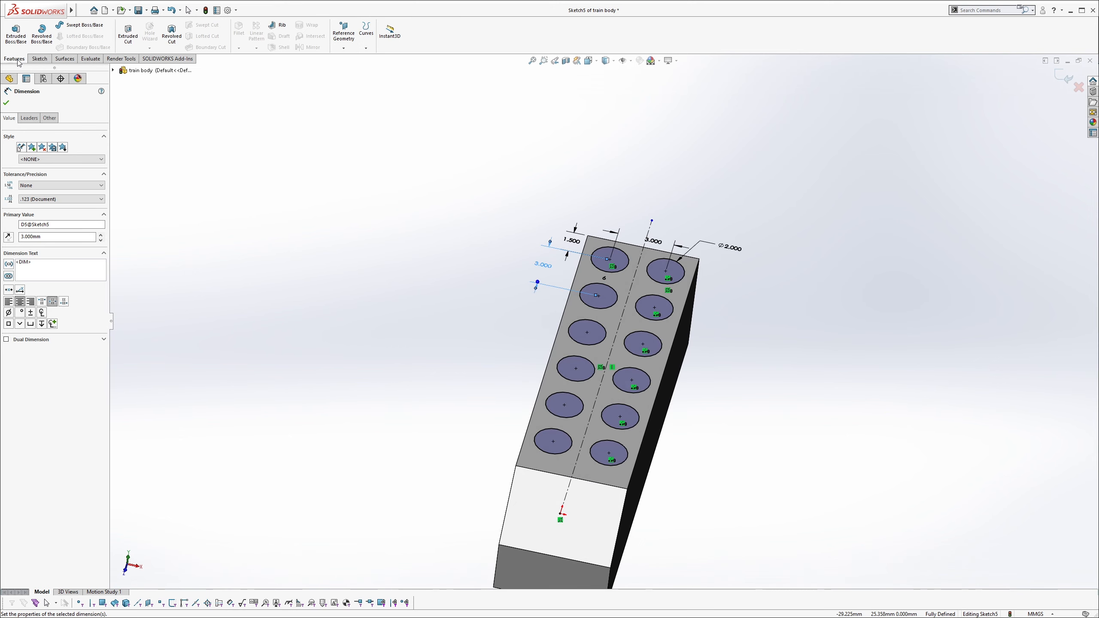
{"action": "left_click", "coordinate": [17, 38]}
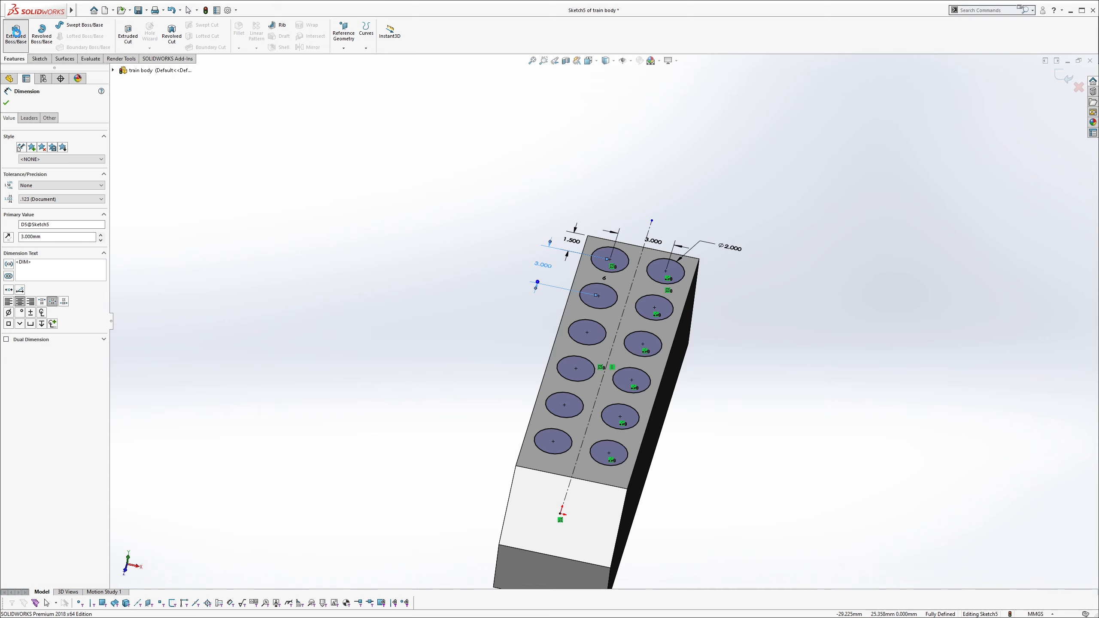
{"action": "left_click", "coordinate": [46, 154]}
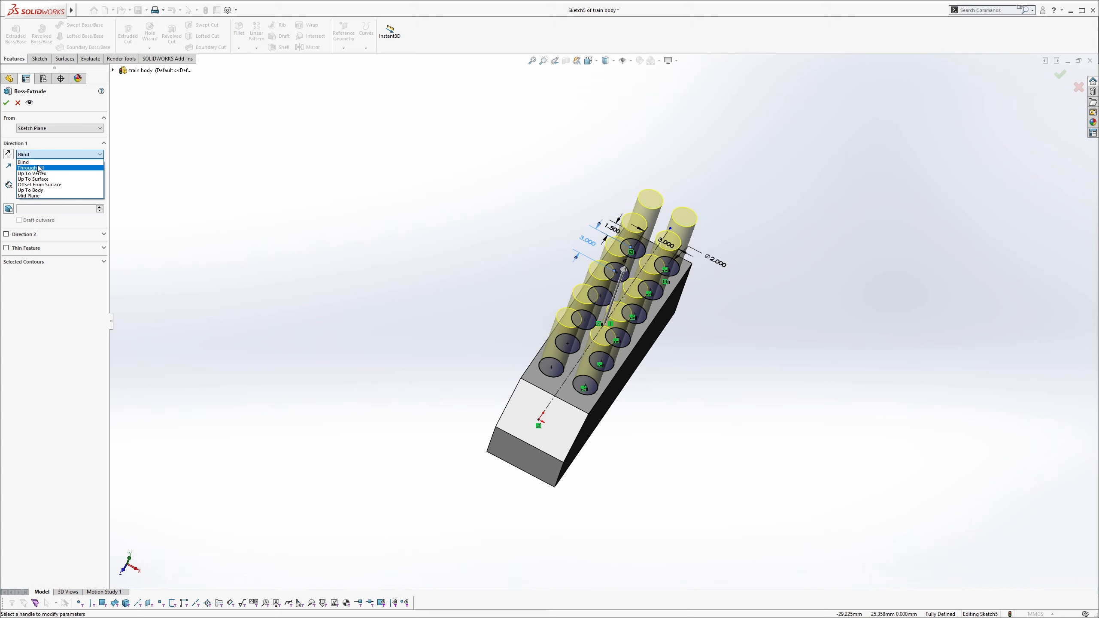
{"action": "left_click", "coordinate": [38, 163]}
{"action": "scroll", "coordinate": [644, 284], "scroll_direction": "down", "scroll_amount": 2}
{"action": "middle_click_drag", "start_coordinate": [672, 281], "coordinate": [645, 238]}
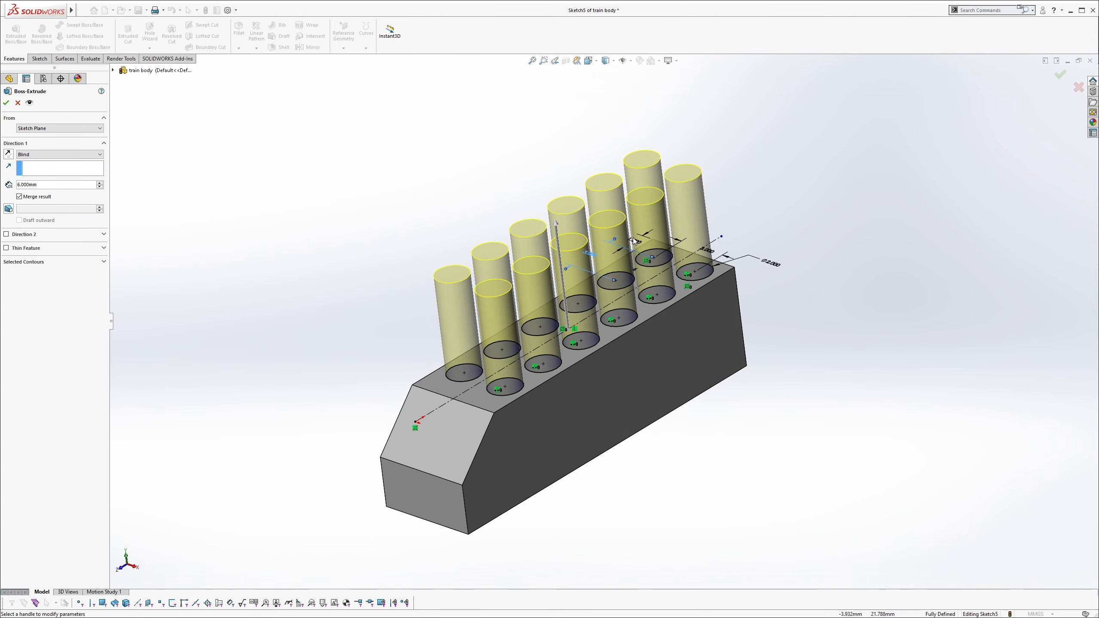
{"action": "left_click", "coordinate": [555, 223]}
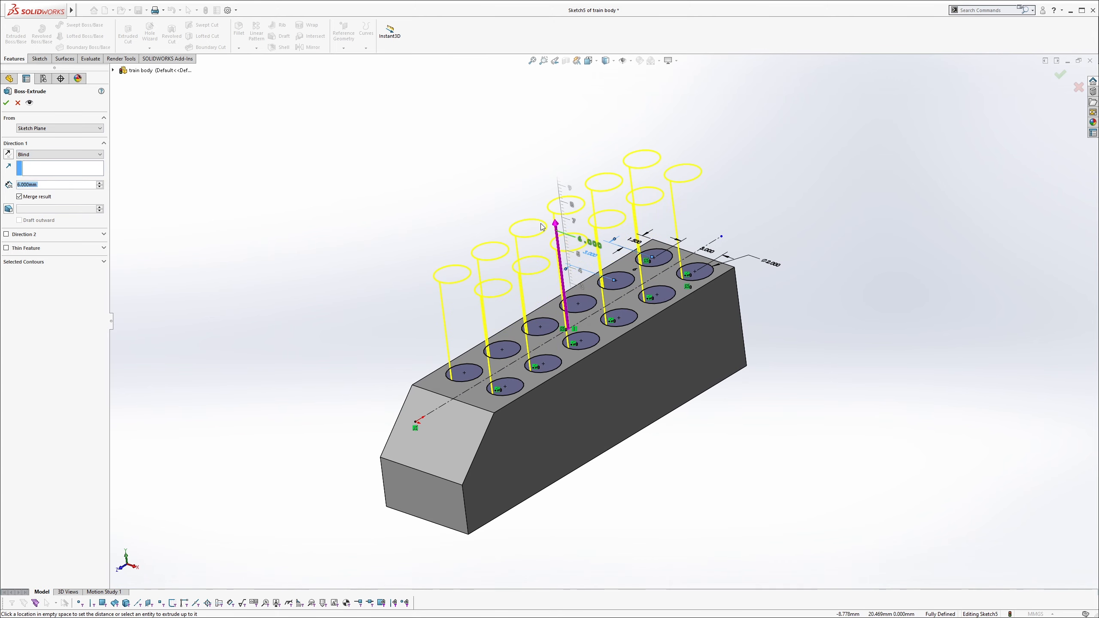
{"action": "left_click", "coordinate": [543, 226]}
{"action": "left_click", "coordinate": [48, 186]}
{"action": "type", "text": "0.5"}
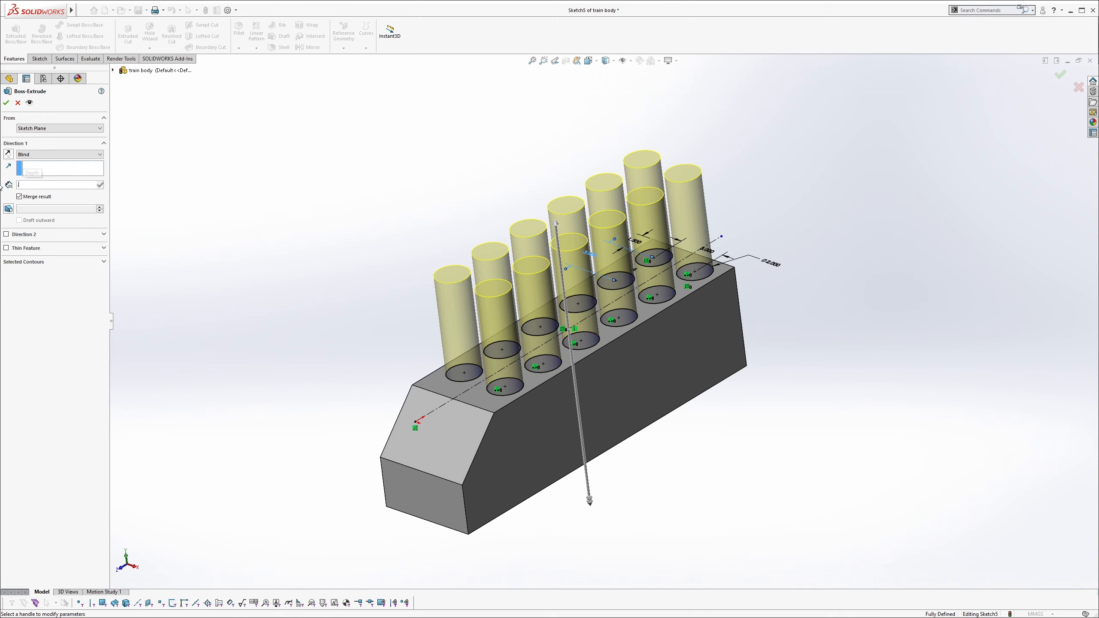
{"action": "key", "text": "Return"}
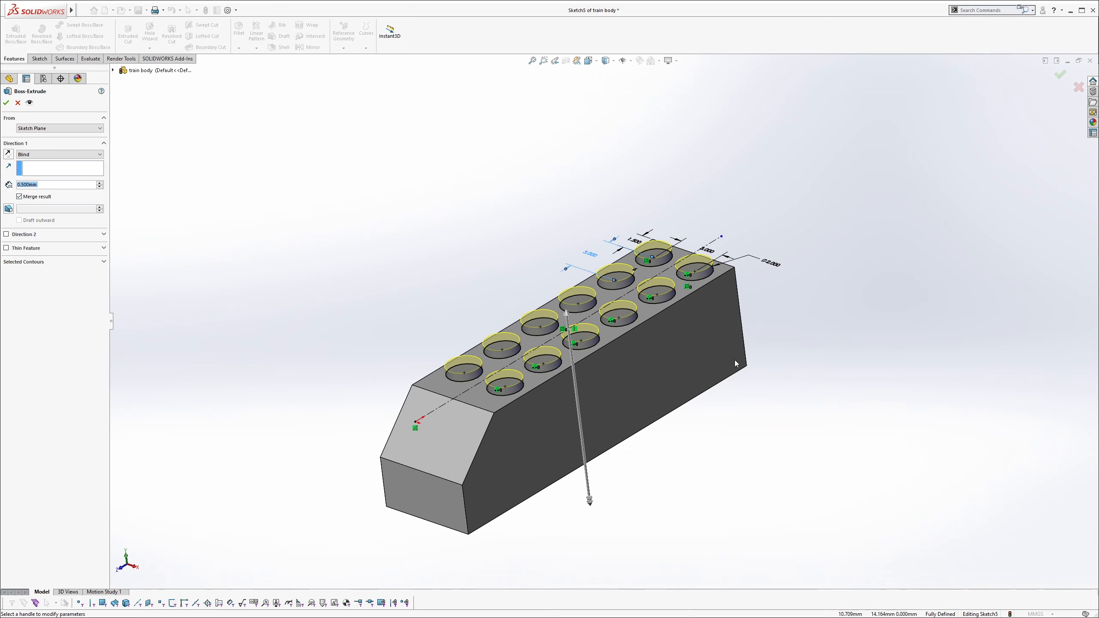
{"action": "left_click", "coordinate": [6, 103]}
Shell the train body with a 0.5 mm wall thickness without selecting any faces to remove.
{"action": "middle_click_drag", "start_coordinate": [611, 358], "coordinate": [601, 237]}
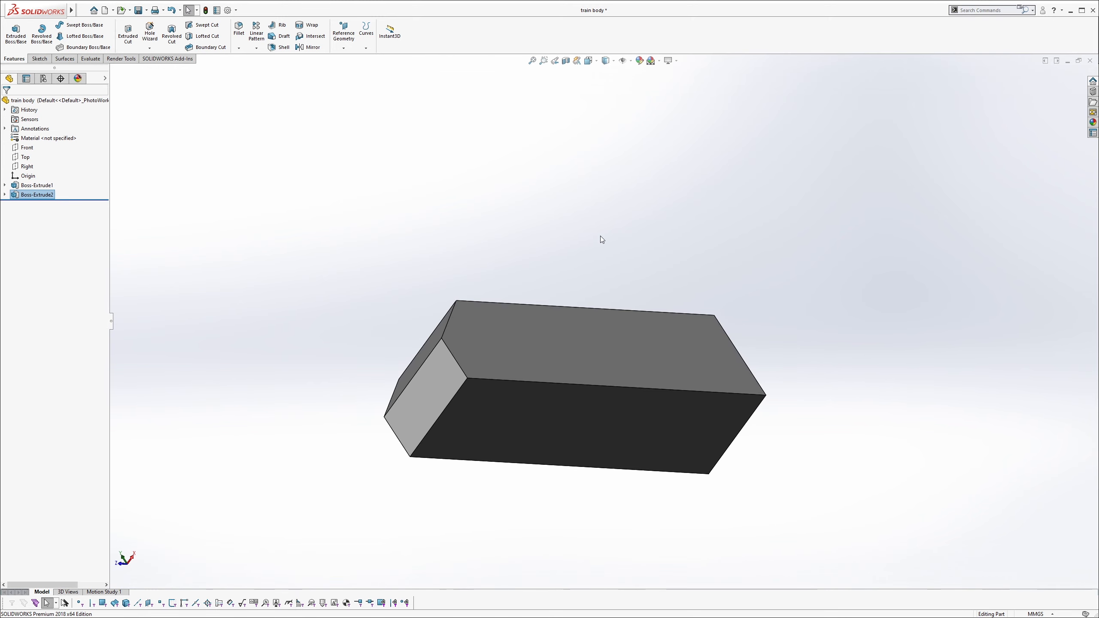
{"action": "middle_click_drag", "start_coordinate": [581, 335], "coordinate": [431, 198]}
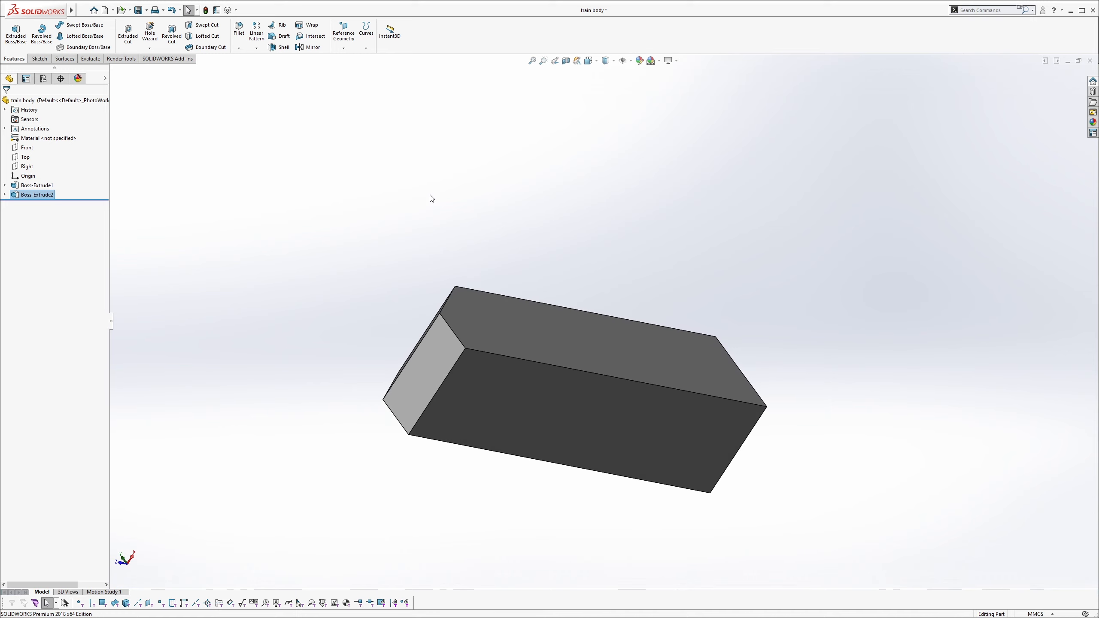
{"action": "left_click", "coordinate": [285, 50]}
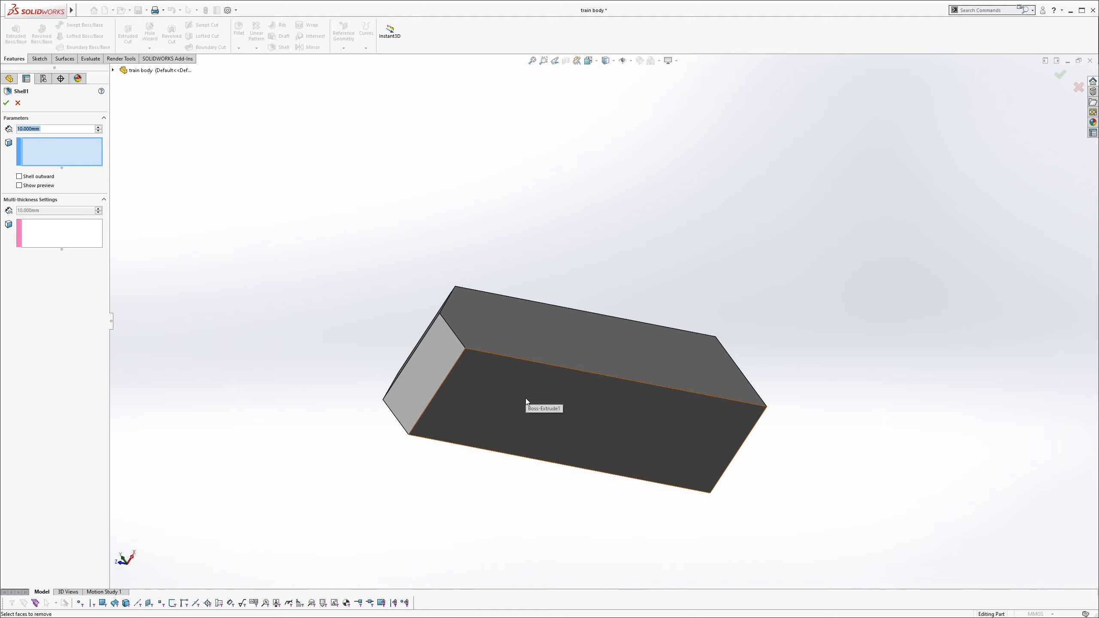
{"action": "middle_click_drag", "start_coordinate": [526, 235], "coordinate": [508, 321]}
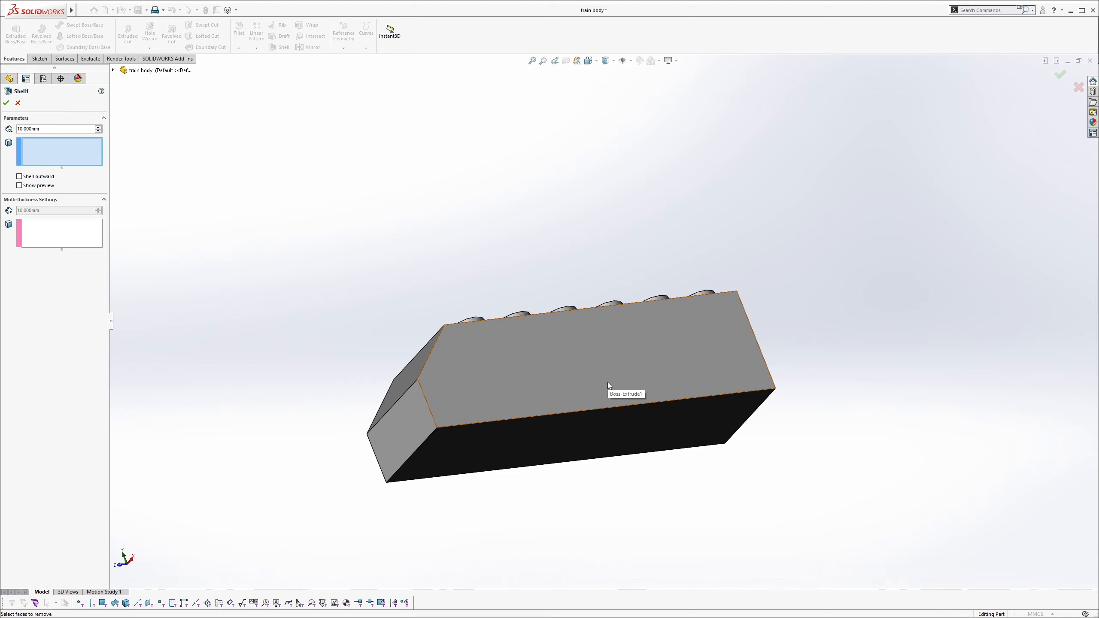
{"action": "left_click", "coordinate": [38, 129]}
{"action": "type", "text": ".5"}
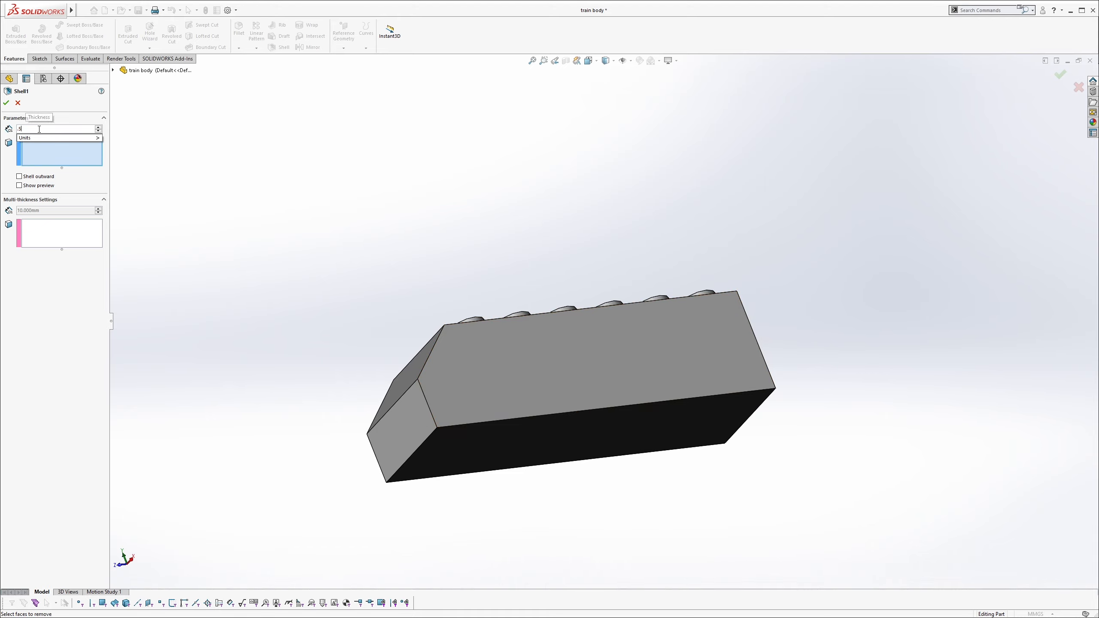
{"action": "key", "text": "Return"}
{"action": "left_click", "coordinate": [6, 104]}
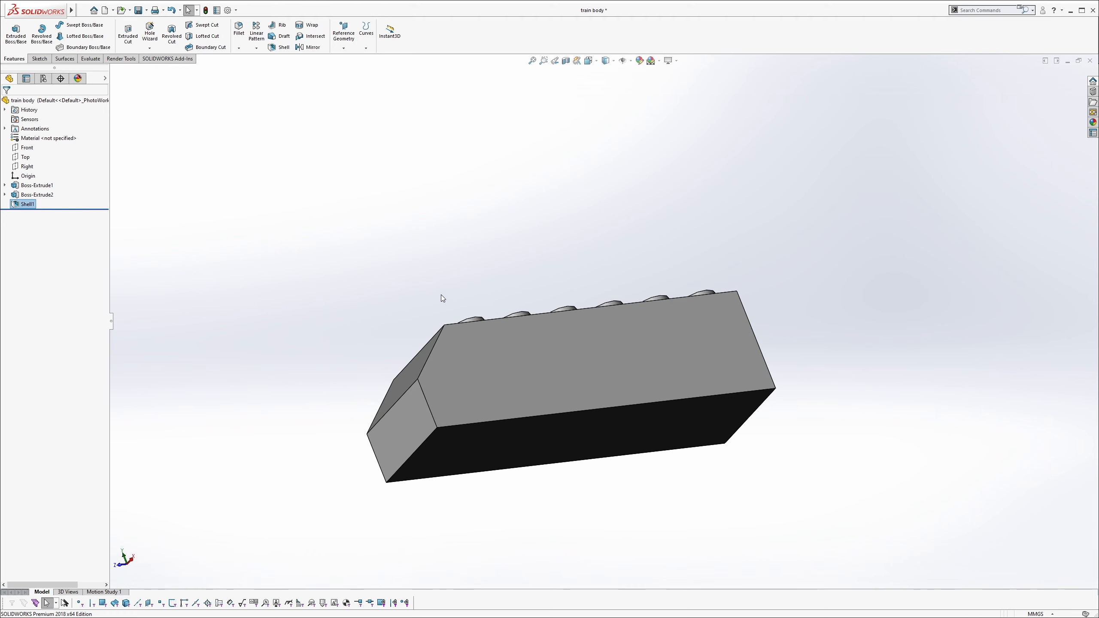
Examine the hollow interior in a section view cut along the Right plane, and turn the section view off.
{"action": "middle_click_drag", "start_coordinate": [515, 286], "coordinate": [533, 265]}
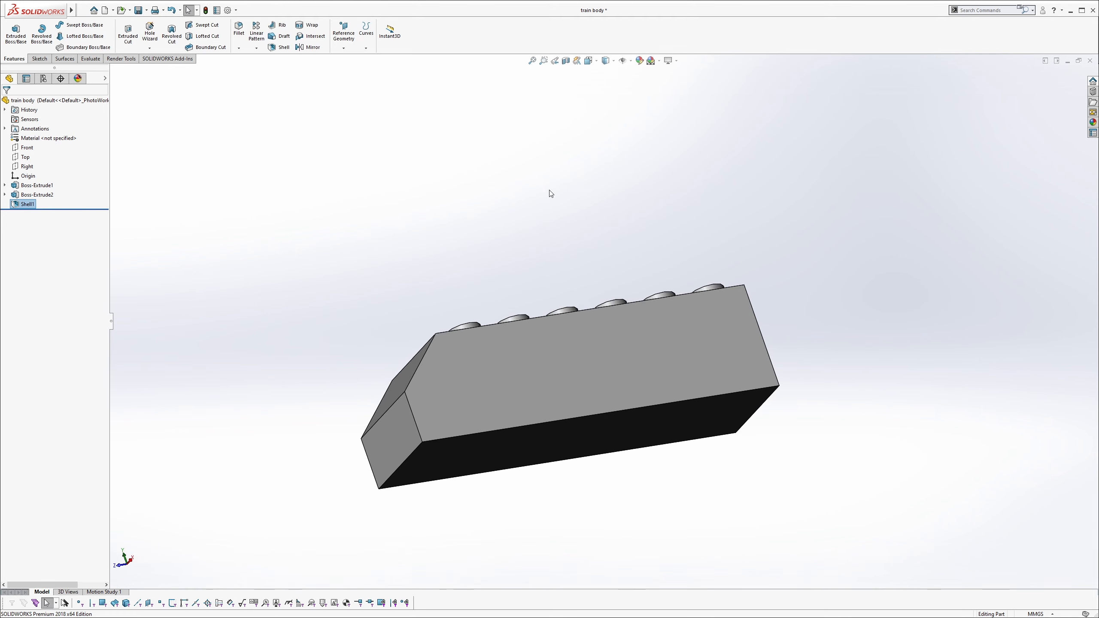
{"action": "left_click", "coordinate": [564, 61]}
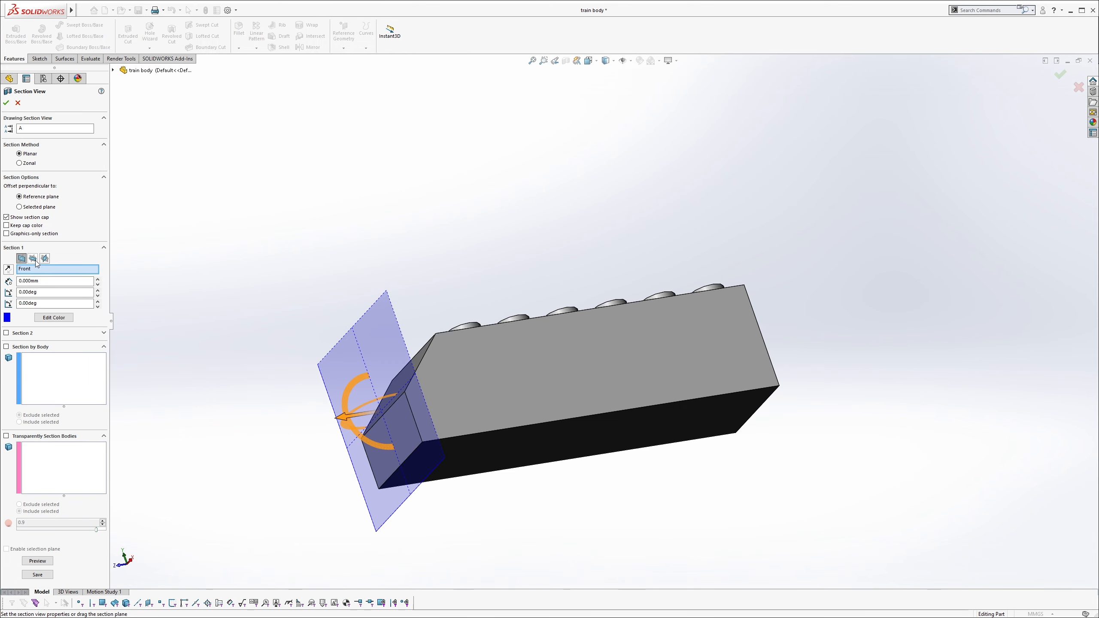
{"action": "left_click", "coordinate": [44, 259]}
{"action": "middle_click_drag", "start_coordinate": [420, 337], "coordinate": [361, 390]}
{"action": "left_click", "coordinate": [6, 103]}
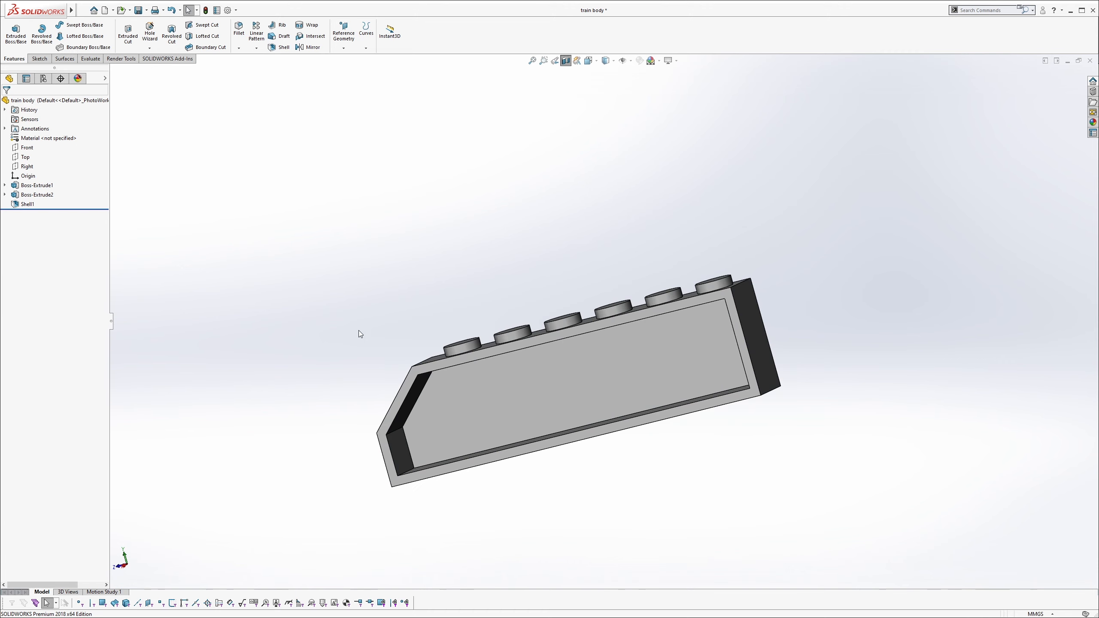
{"action": "scroll", "coordinate": [484, 439], "scroll_direction": "down", "scroll_amount": 2}
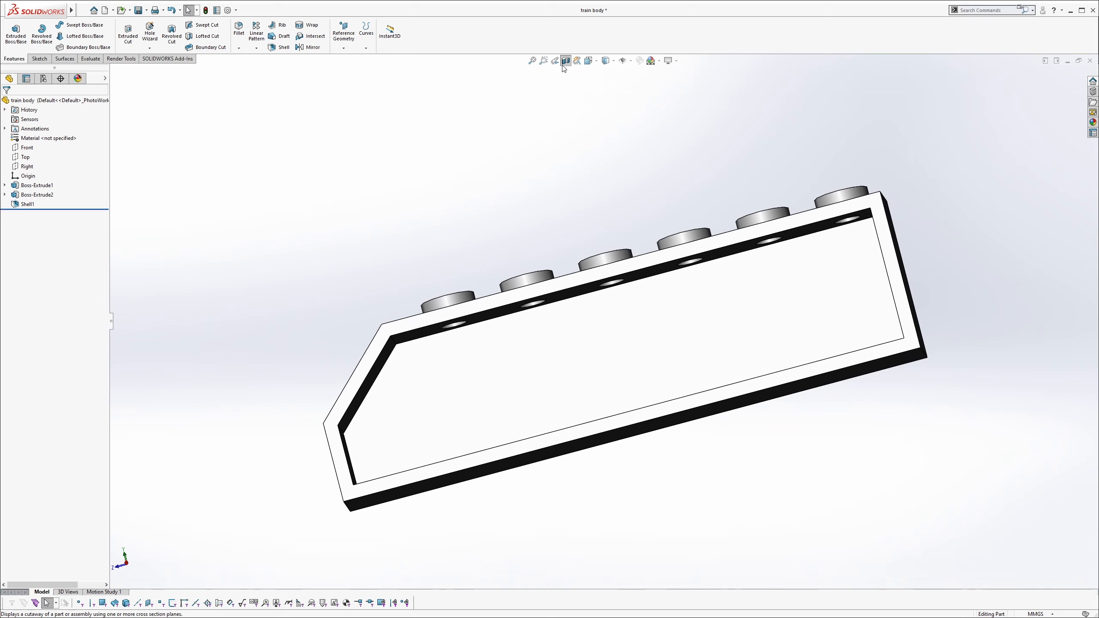
{"action": "left_click", "coordinate": [565, 61]}
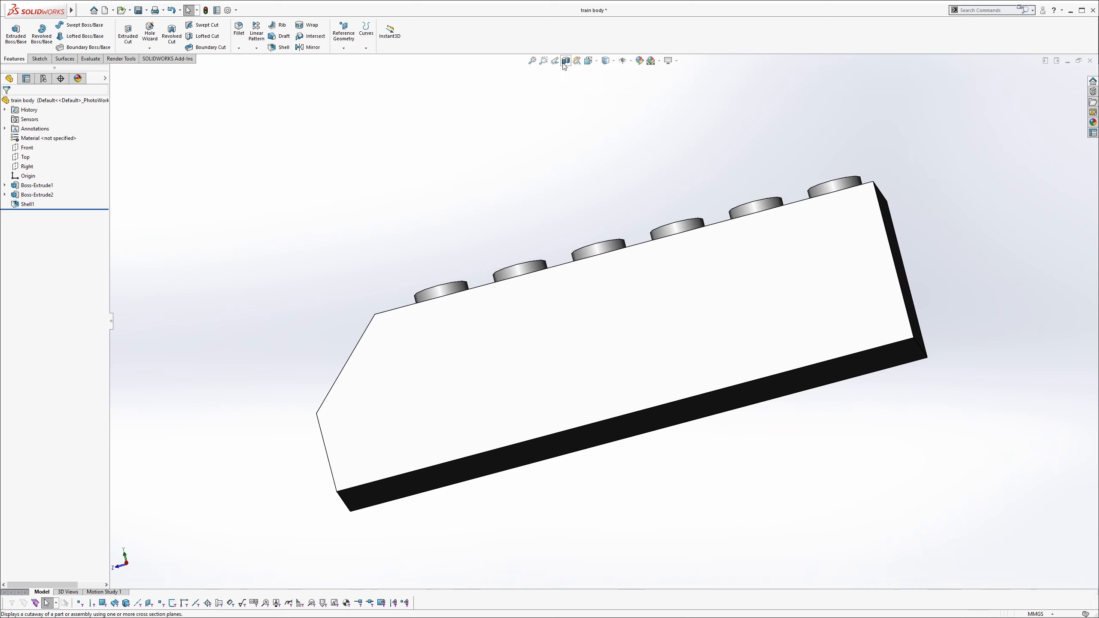
Edit the shell feature to remove the train body's bottom face, with Show preview turned on.
{"action": "right_click", "coordinate": [32, 203]}
{"action": "left_click", "coordinate": [40, 178]}
{"action": "middle_click_drag", "start_coordinate": [505, 372], "coordinate": [442, 238]}
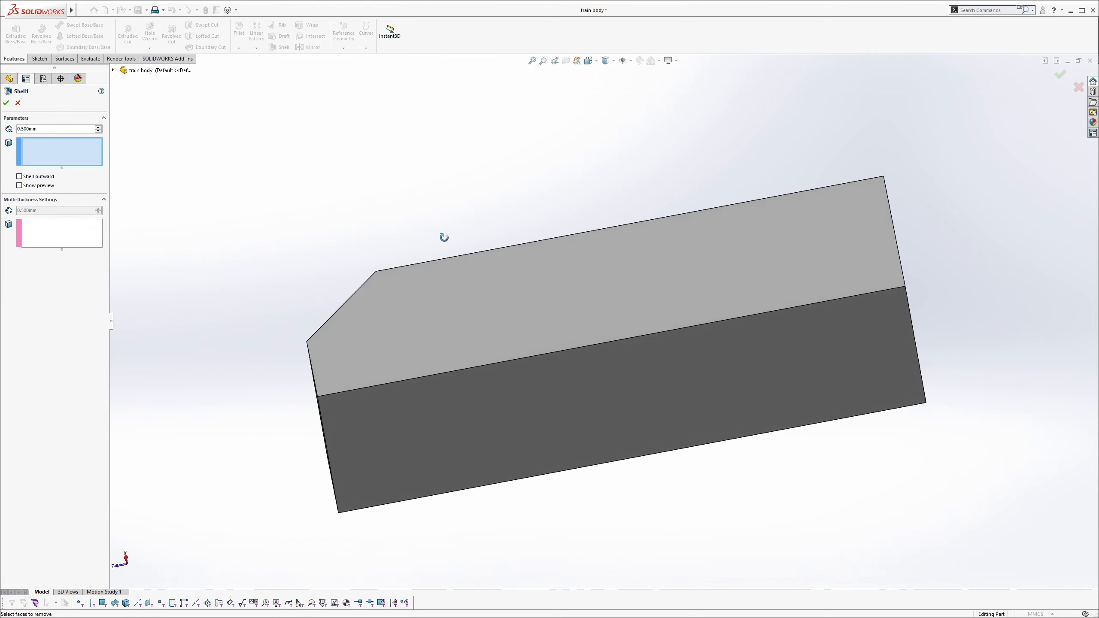
{"action": "left_click", "coordinate": [572, 390]}
{"action": "middle_click_drag", "start_coordinate": [545, 319], "coordinate": [587, 354]}
{"action": "double_click", "coordinate": [16, 130]}
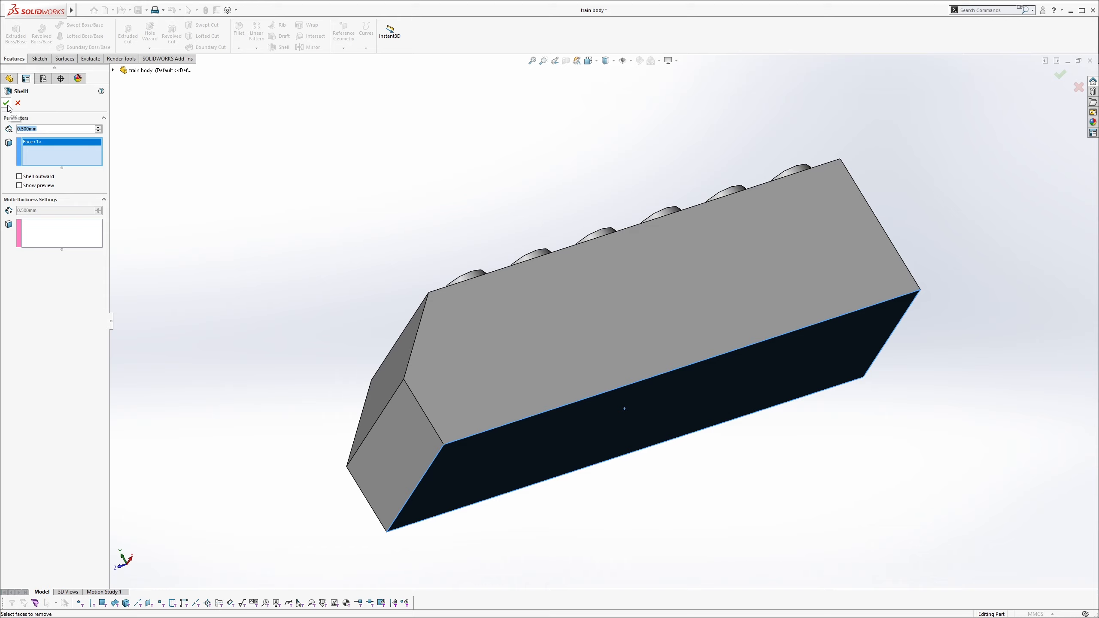
{"action": "left_click", "coordinate": [19, 185]}
{"action": "middle_click_drag", "start_coordinate": [541, 308], "coordinate": [540, 379]}
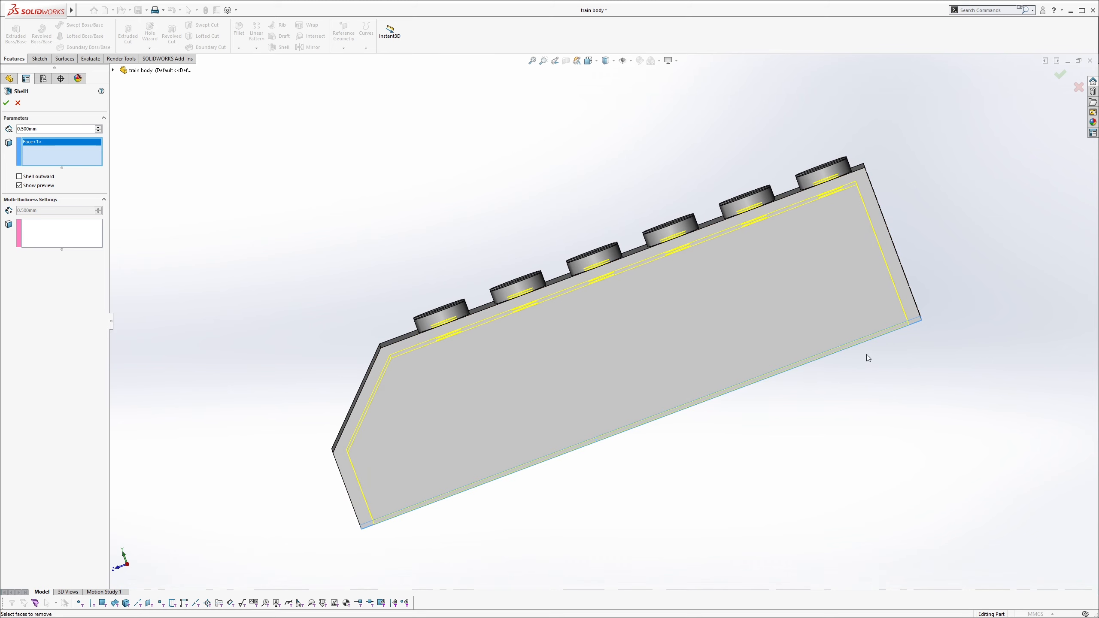
{"action": "left_click", "coordinate": [5, 104]}
Inspect the opened shell in a section view cut along the Right plane, and turn the section view off.
{"action": "middle_click_drag", "start_coordinate": [321, 268], "coordinate": [623, 334]}
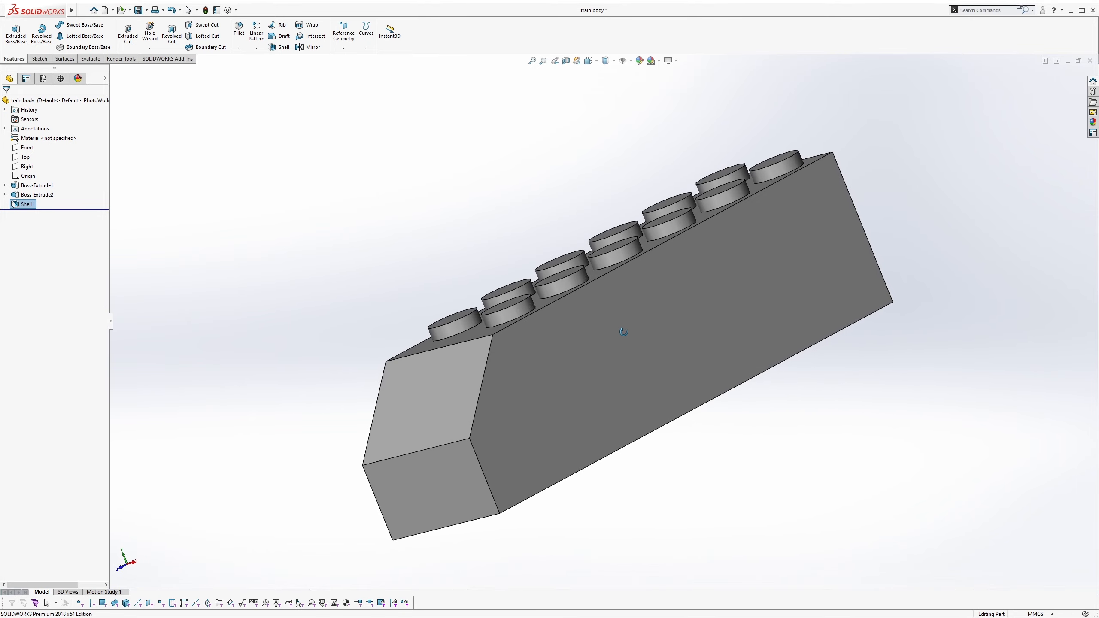
{"action": "left_click", "coordinate": [566, 60]}
{"action": "left_click", "coordinate": [44, 258]}
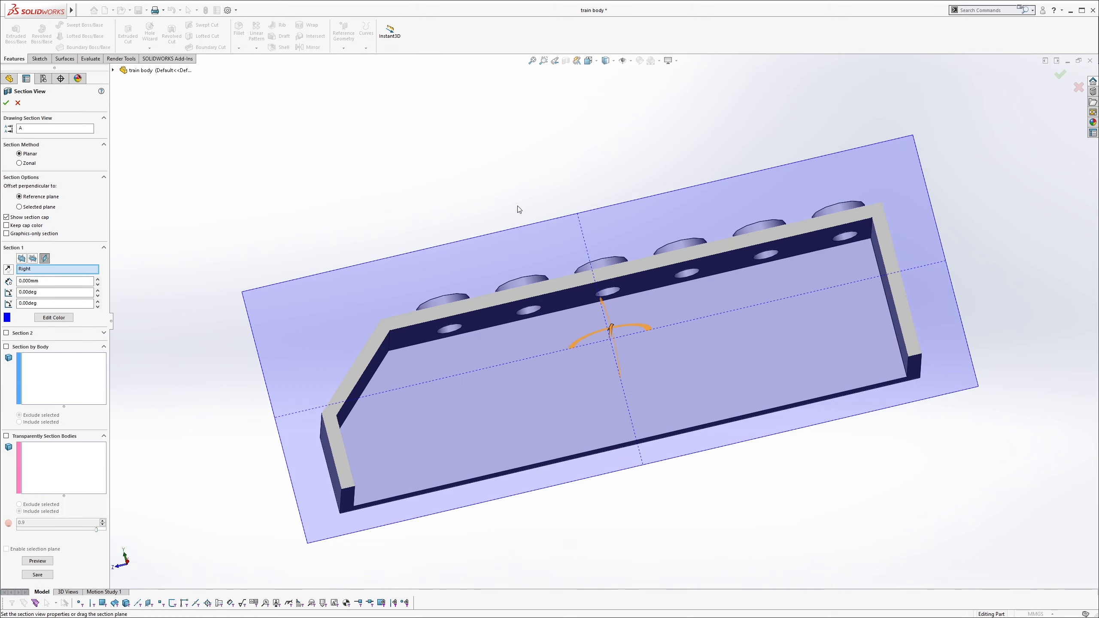
{"action": "left_click", "coordinate": [6, 102]}
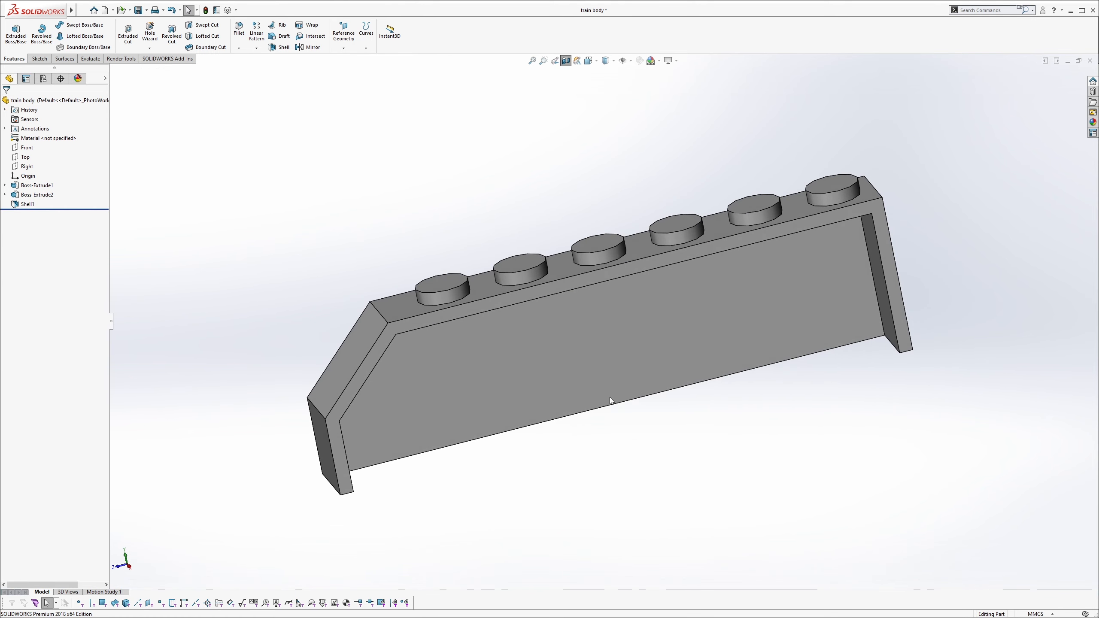
{"action": "left_click", "coordinate": [566, 61]}
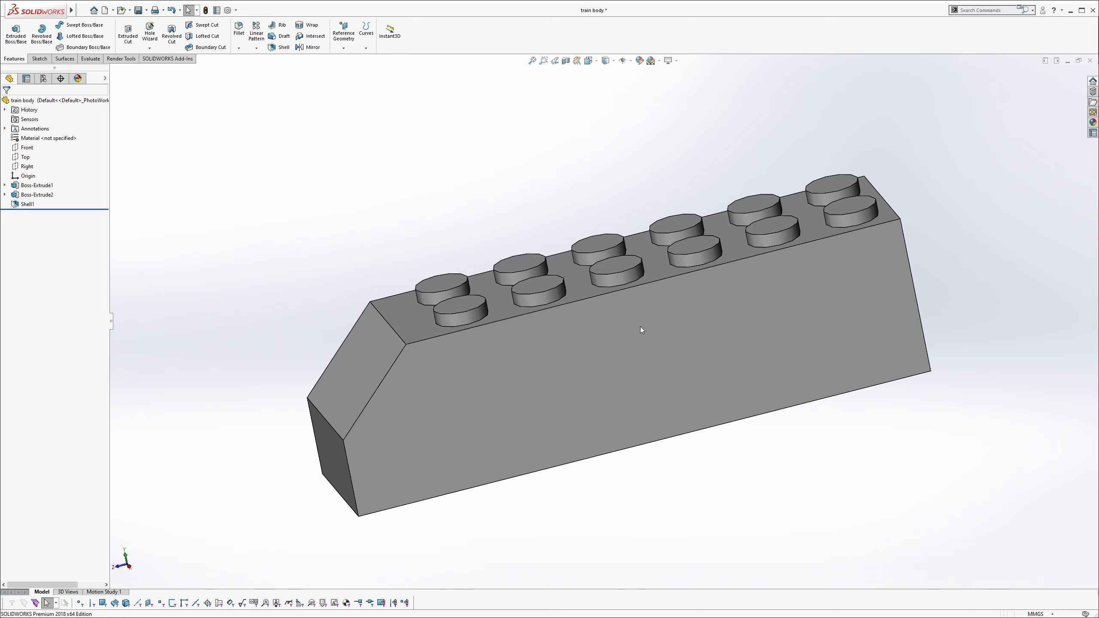
Sketch three separate circles along the body's long side face, the front one about 3.9 mm in diameter.
{"action": "middle_click_drag", "start_coordinate": [641, 330], "coordinate": [587, 272]}
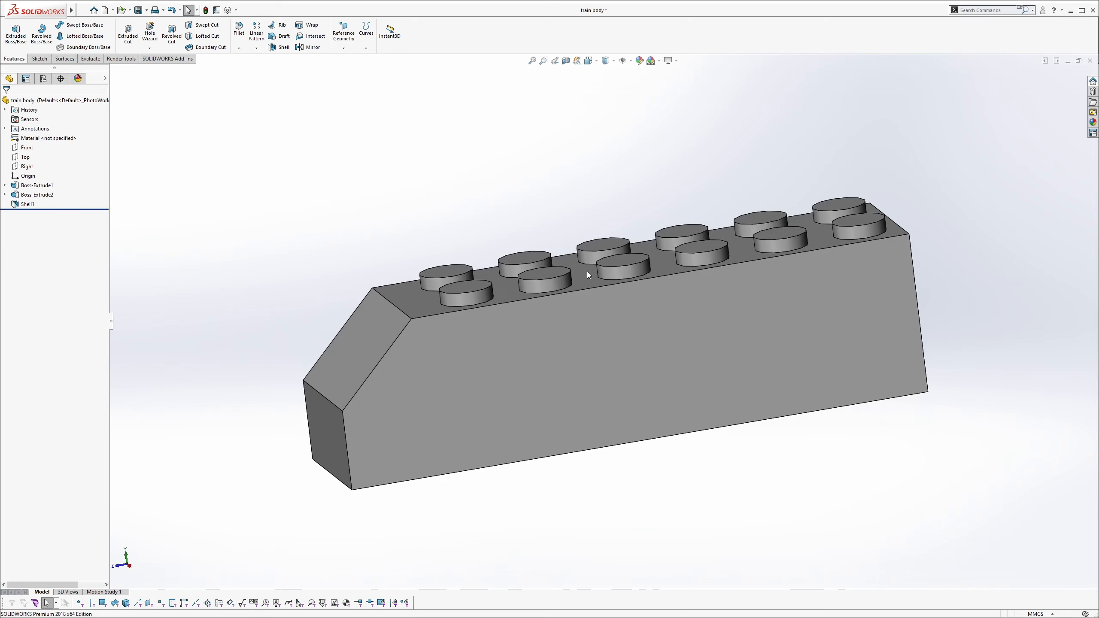
{"action": "left_click", "coordinate": [616, 346]}
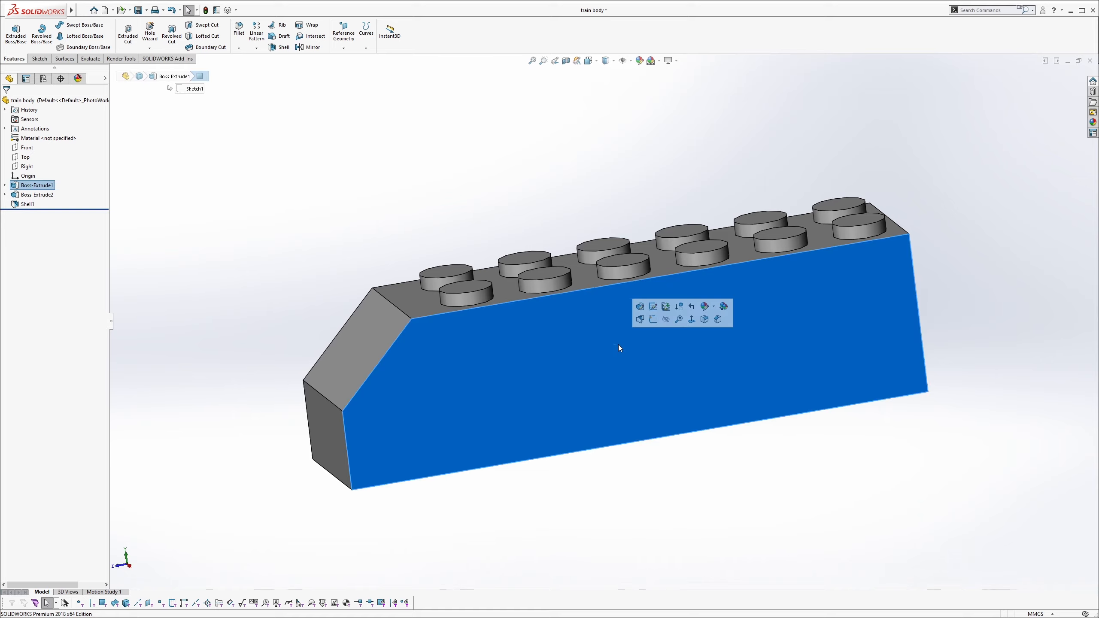
{"action": "left_click", "coordinate": [968, 274]}
{"action": "left_click", "coordinate": [860, 317]}
{"action": "left_click", "coordinate": [882, 302]}
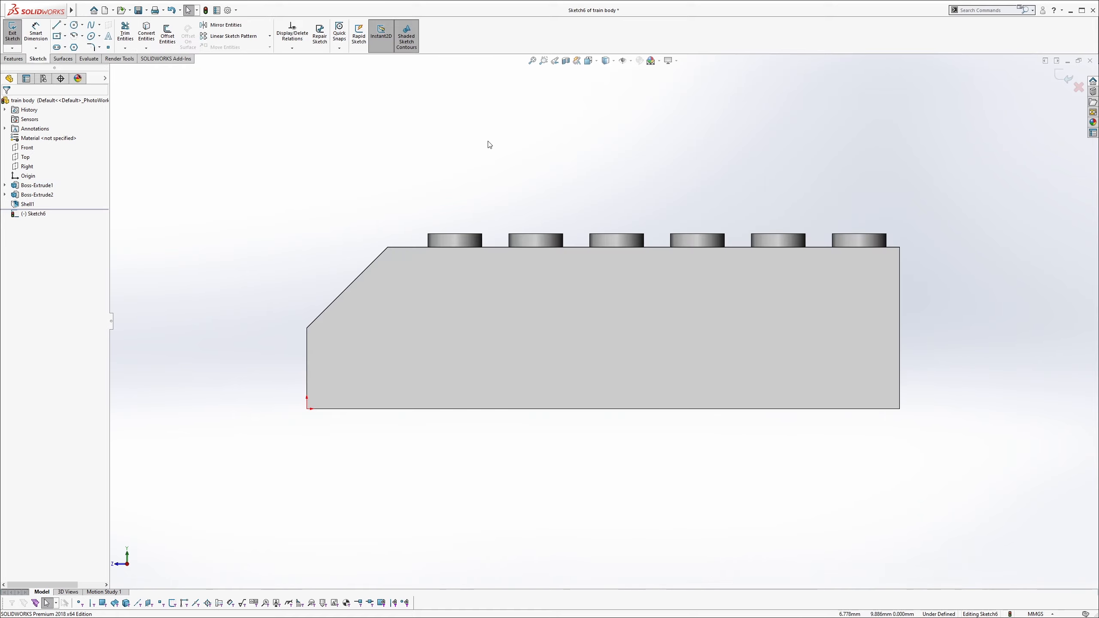
{"action": "left_click", "coordinate": [73, 24]}
{"action": "left_click", "coordinate": [812, 338]}
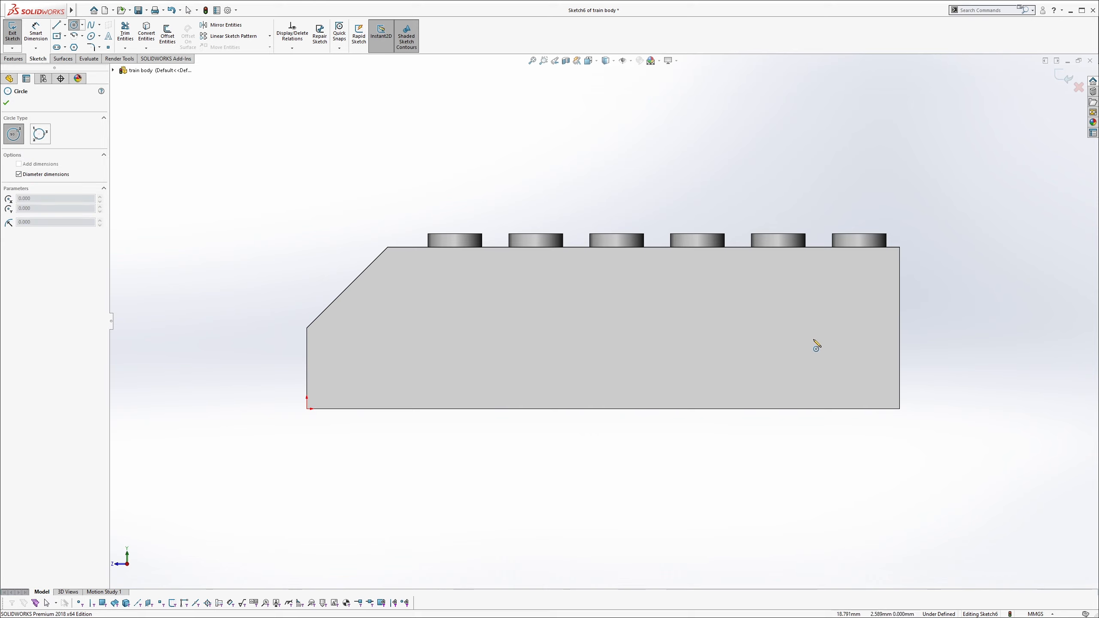
{"action": "left_click", "coordinate": [826, 373]}
{"action": "left_click", "coordinate": [645, 328]}
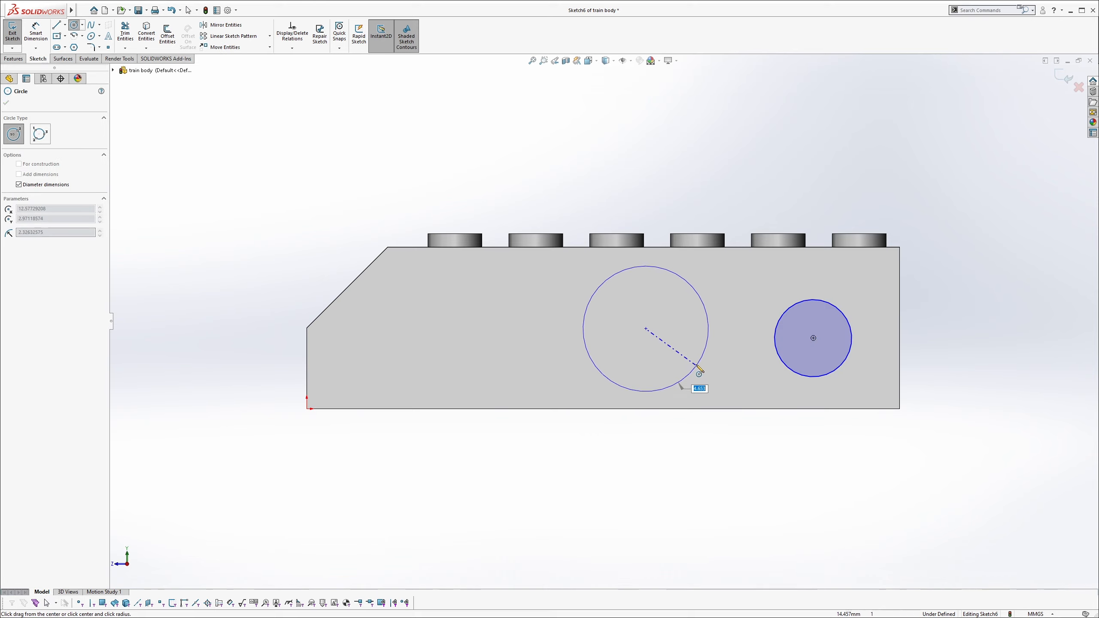
{"action": "left_click", "coordinate": [690, 361]}
{"action": "left_click", "coordinate": [472, 320]}
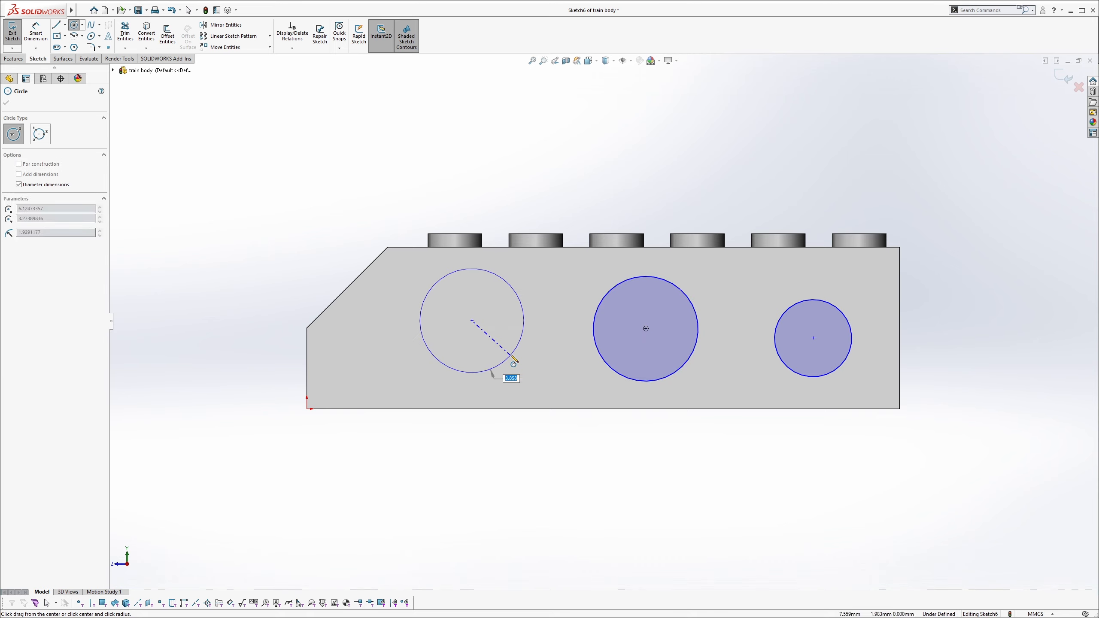
{"action": "left_click", "coordinate": [508, 358]}
{"action": "key", "text": "Escape"}
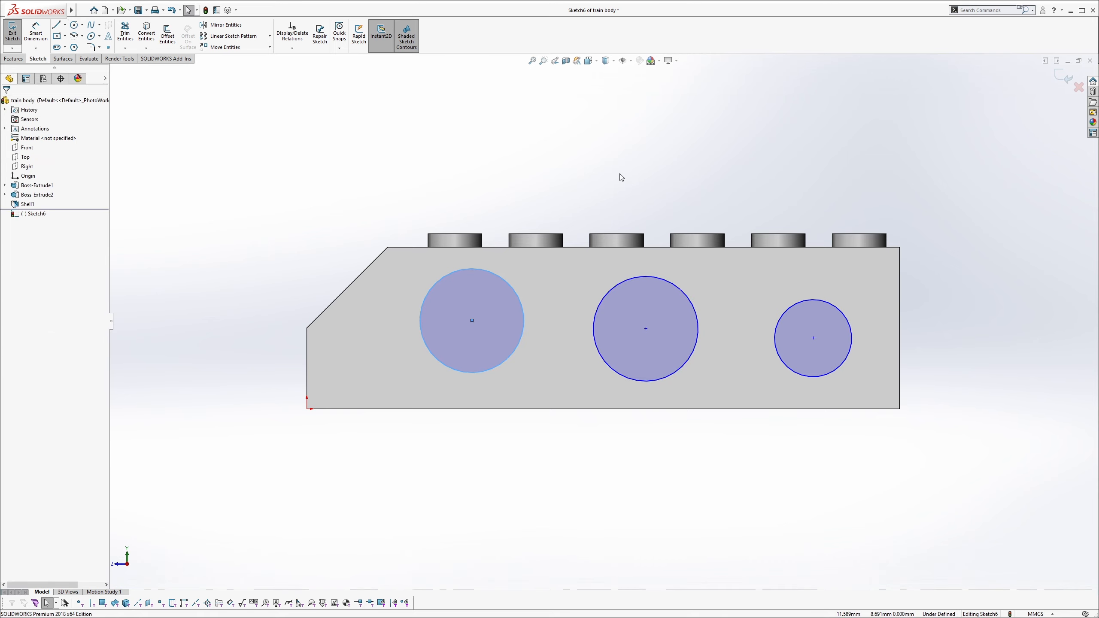
Add an Equal relation to the three circles on the side face.
{"action": "mouse_move", "coordinate": [978, 503]}
{"action": "left_mouse_down"}
{"action": "mouse_move", "coordinate": [419, 246]}
{"action": "mouse_move", "coordinate": [295, 143]}
{"action": "left_mouse_up"}
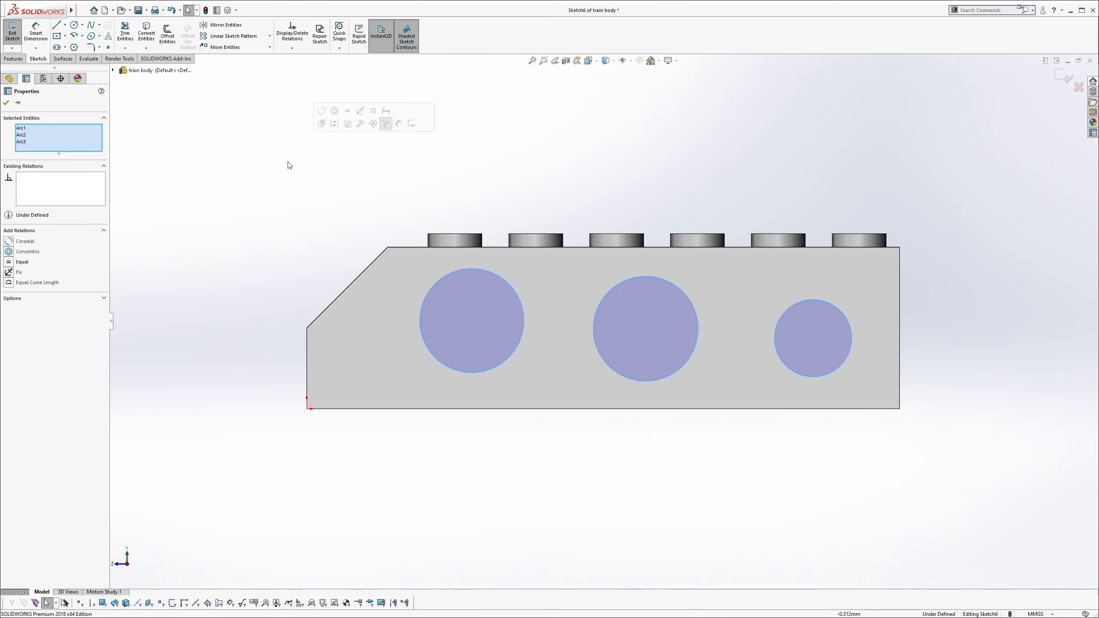
{"action": "left_click", "coordinate": [17, 262]}
{"action": "key", "text": "Escape"}
Dimension the rear circle's diameter as 2 mm.
{"action": "key", "text": "s"}
{"action": "left_click", "coordinate": [645, 214]}
{"action": "left_click", "coordinate": [799, 288]}
{"action": "left_click", "coordinate": [947, 213]}
{"action": "type", "text": "2"}
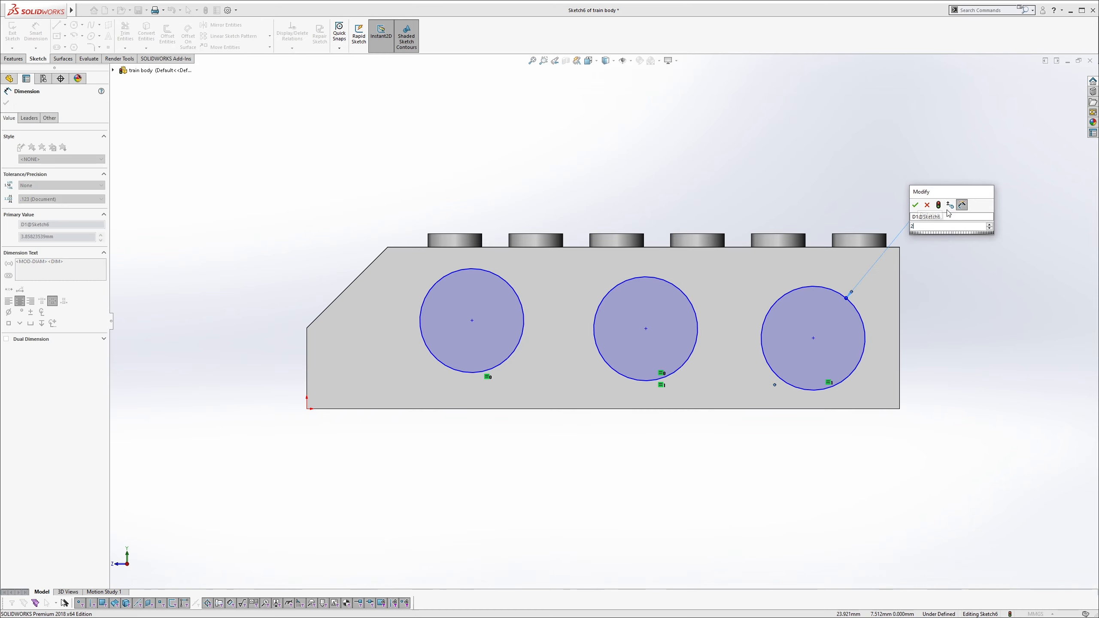
{"action": "key", "text": "Return"}
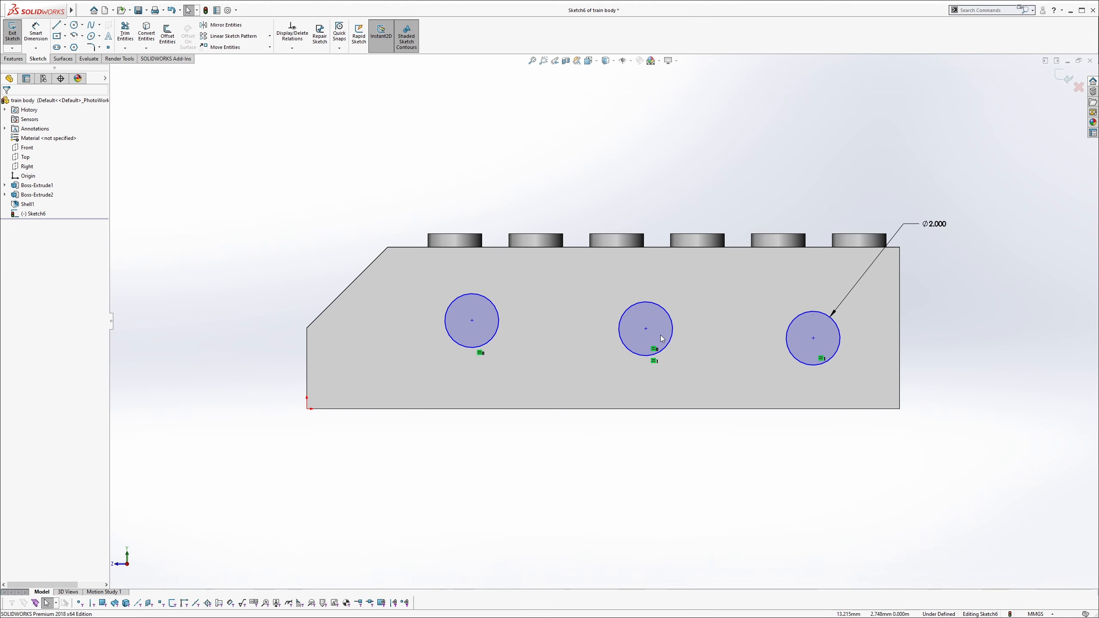
{"action": "left_click", "coordinate": [814, 339]}
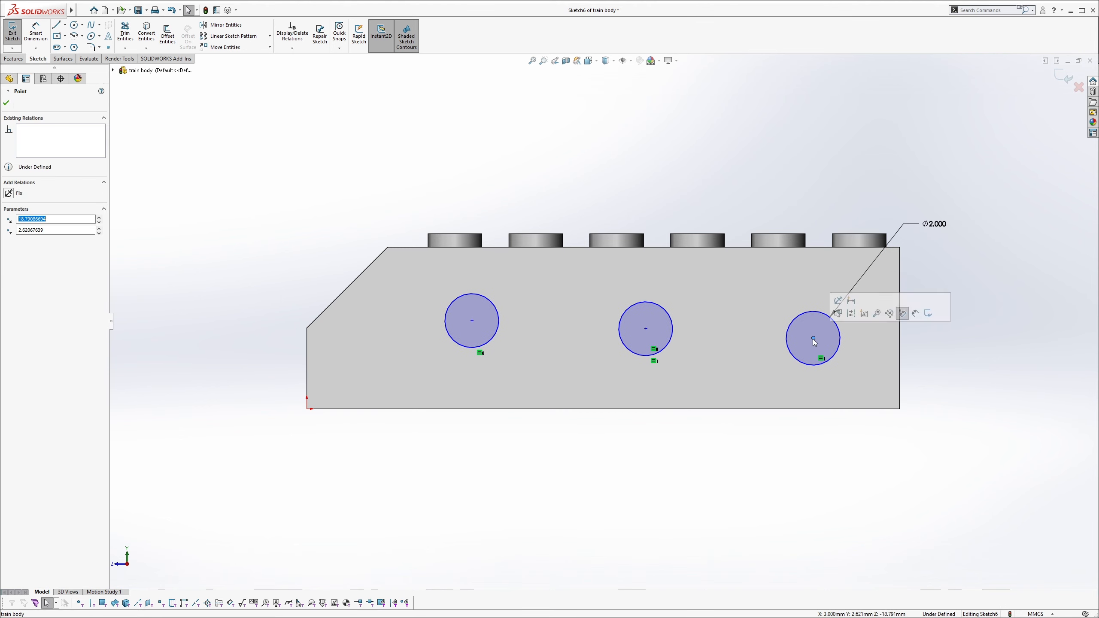
{"action": "left_click", "coordinate": [646, 330], "text": "ctrl"}
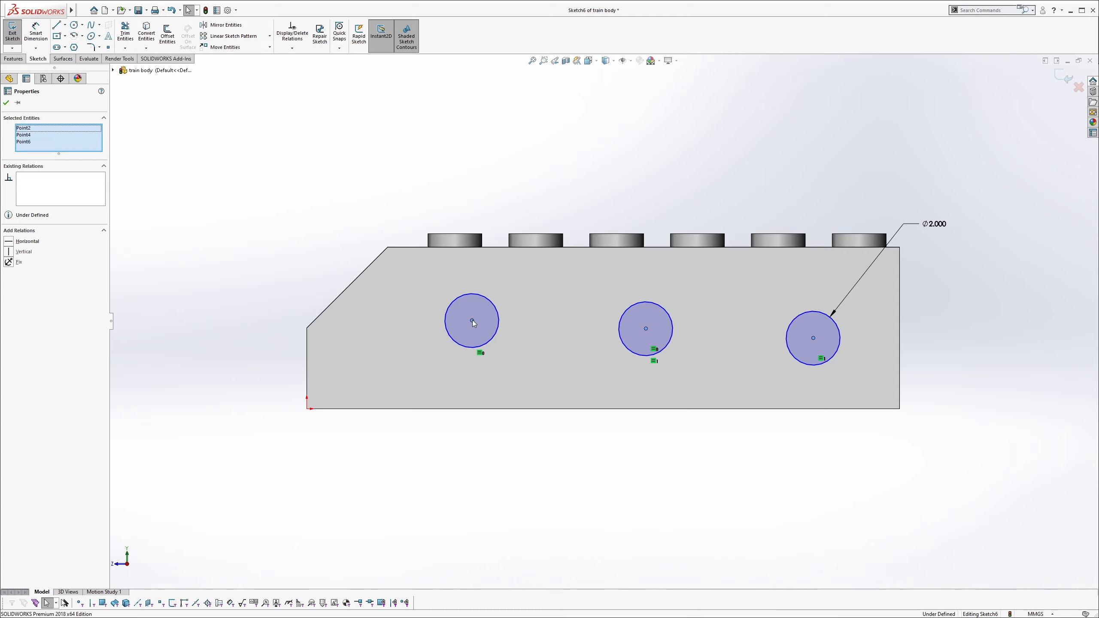
{"action": "left_click", "coordinate": [664, 450]}
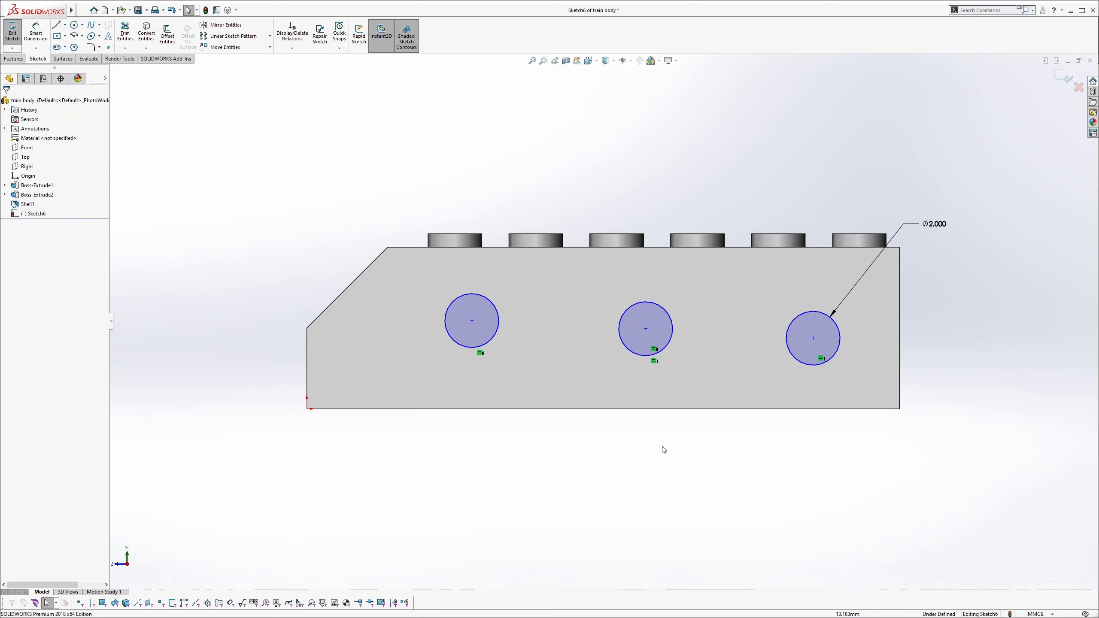
Align the center points of the three circles with a Horizontal relation.
{"action": "left_click", "coordinate": [813, 338]}
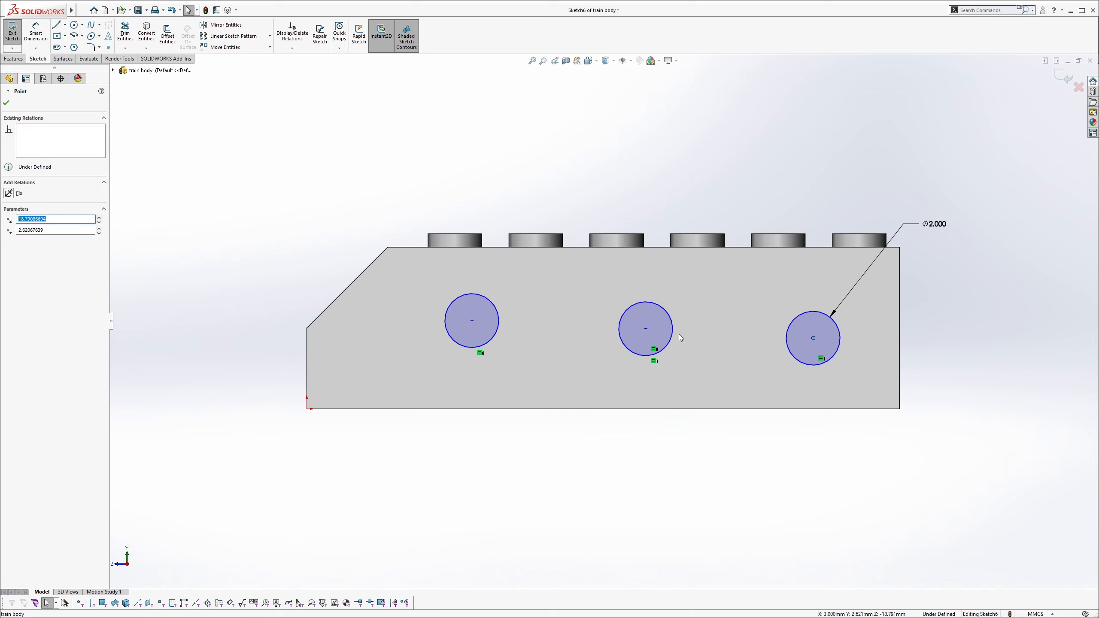
{"action": "left_click", "coordinate": [646, 330], "text": "ctrl"}
{"action": "left_click", "coordinate": [473, 321], "text": "ctrl"}
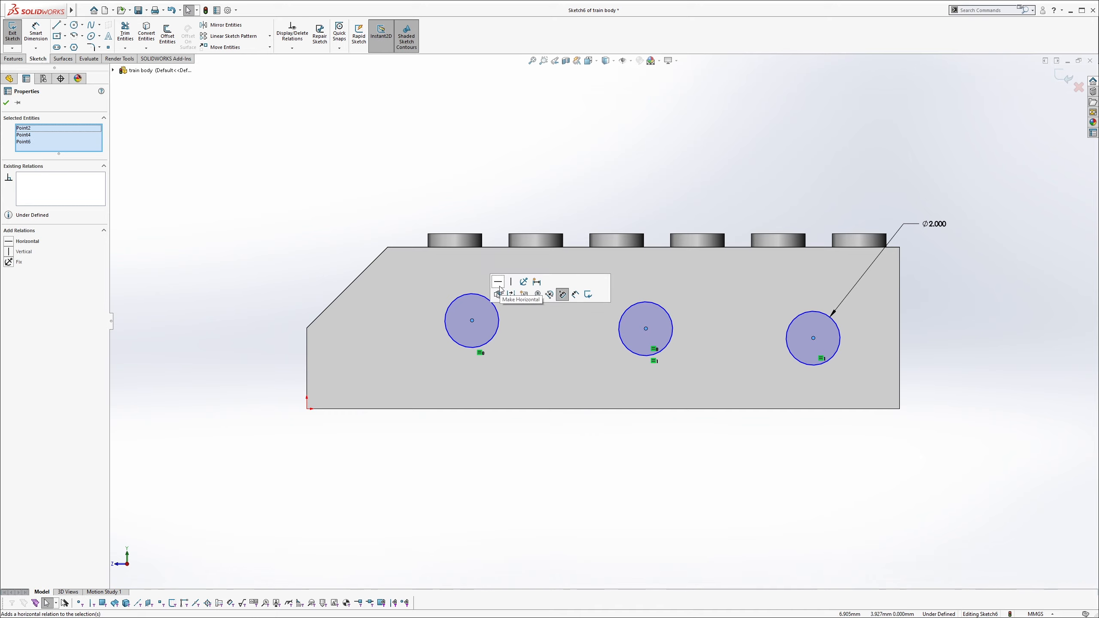
{"action": "left_click", "coordinate": [498, 286]}
{"action": "left_click", "coordinate": [595, 135]}
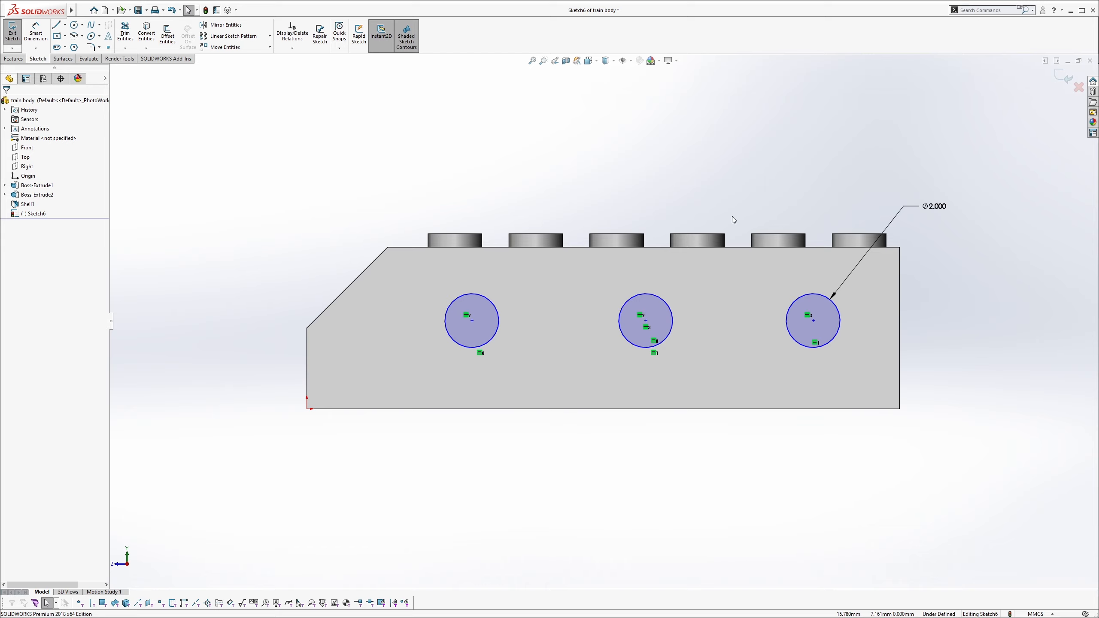
Dimension the rear circle's center 1.5 mm above the body's bottom edge.
{"action": "key", "text": "s"}
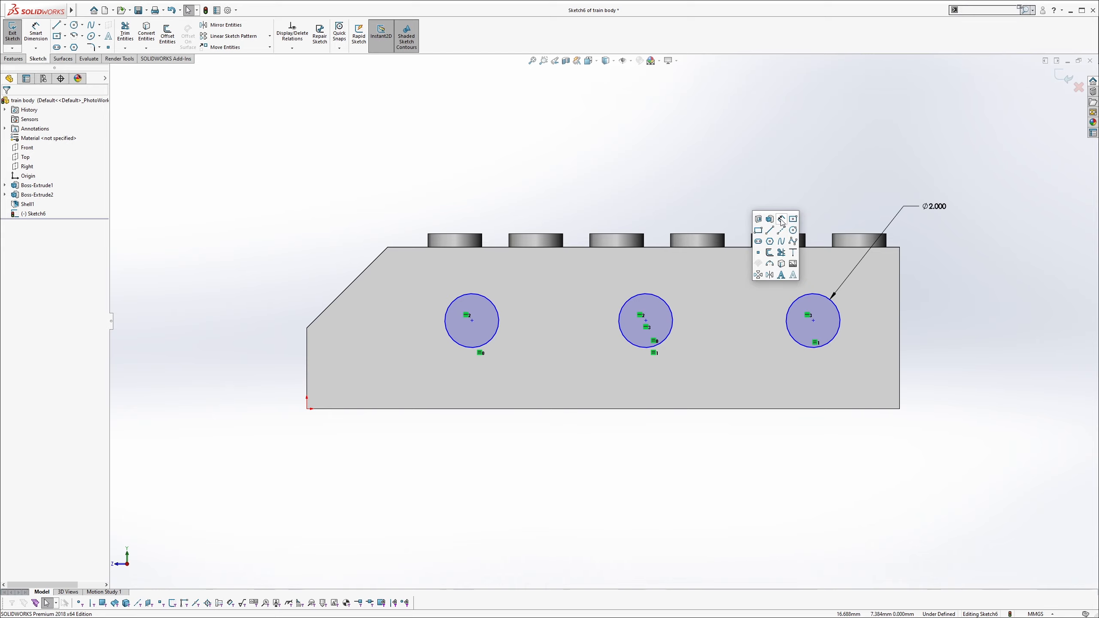
{"action": "left_click", "coordinate": [776, 216]}
{"action": "left_click", "coordinate": [837, 409]}
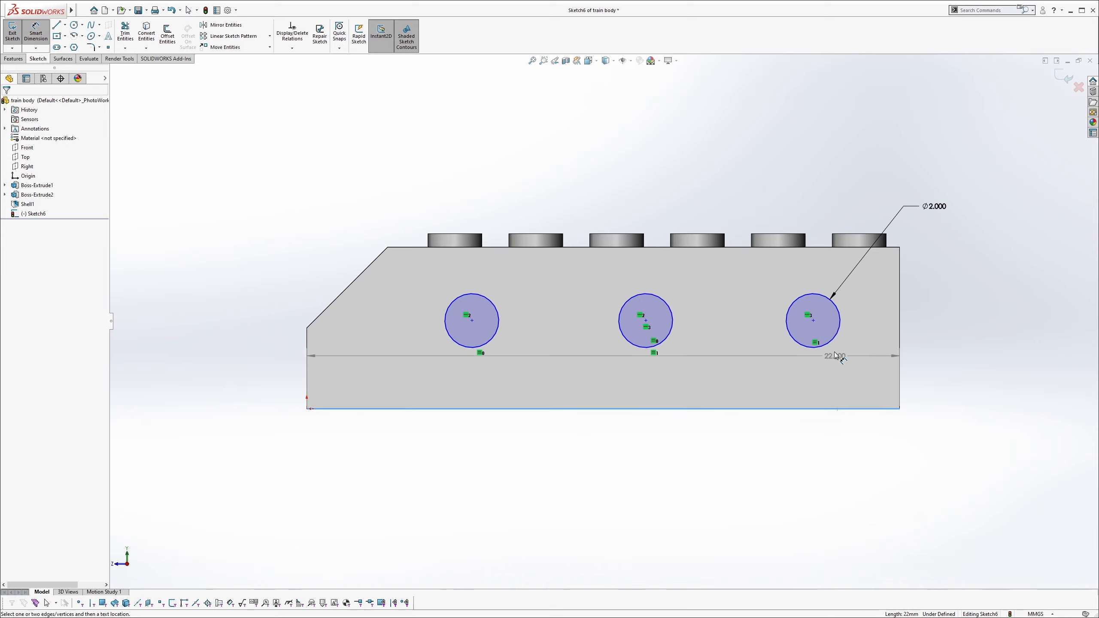
{"action": "left_click", "coordinate": [839, 330]}
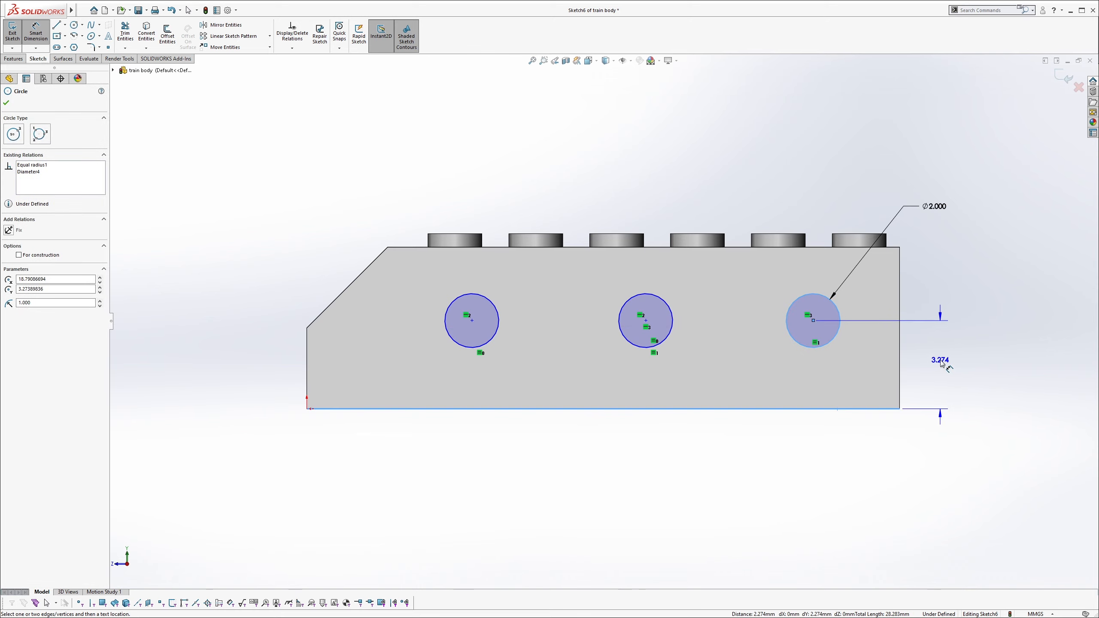
{"action": "left_click", "coordinate": [939, 362]}
{"action": "type", "text": "1.5"}
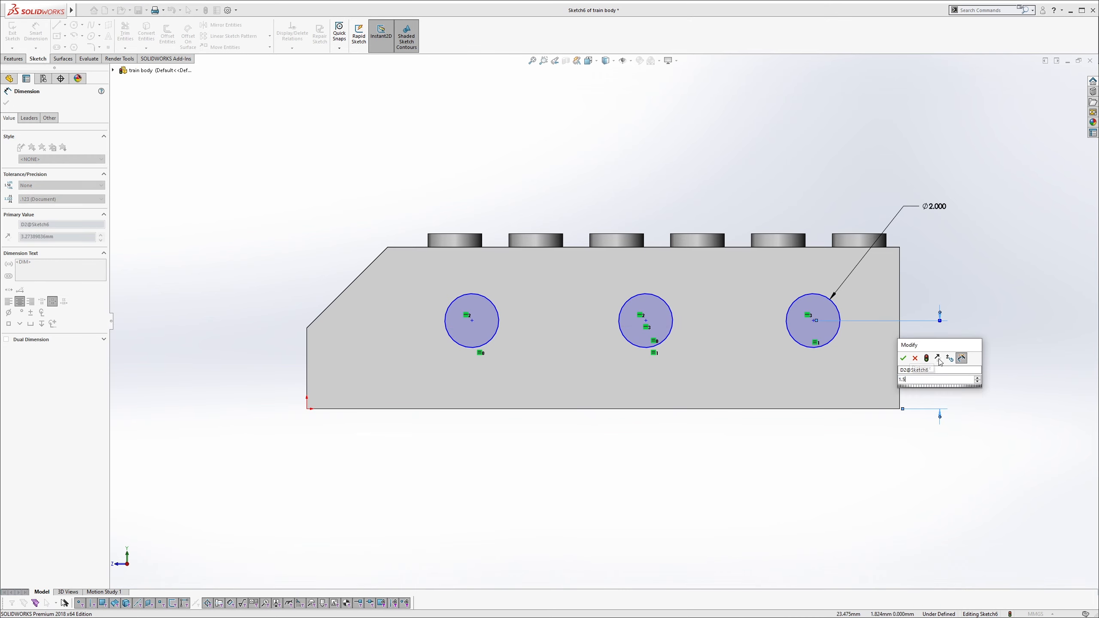
{"action": "key", "text": "Return"}
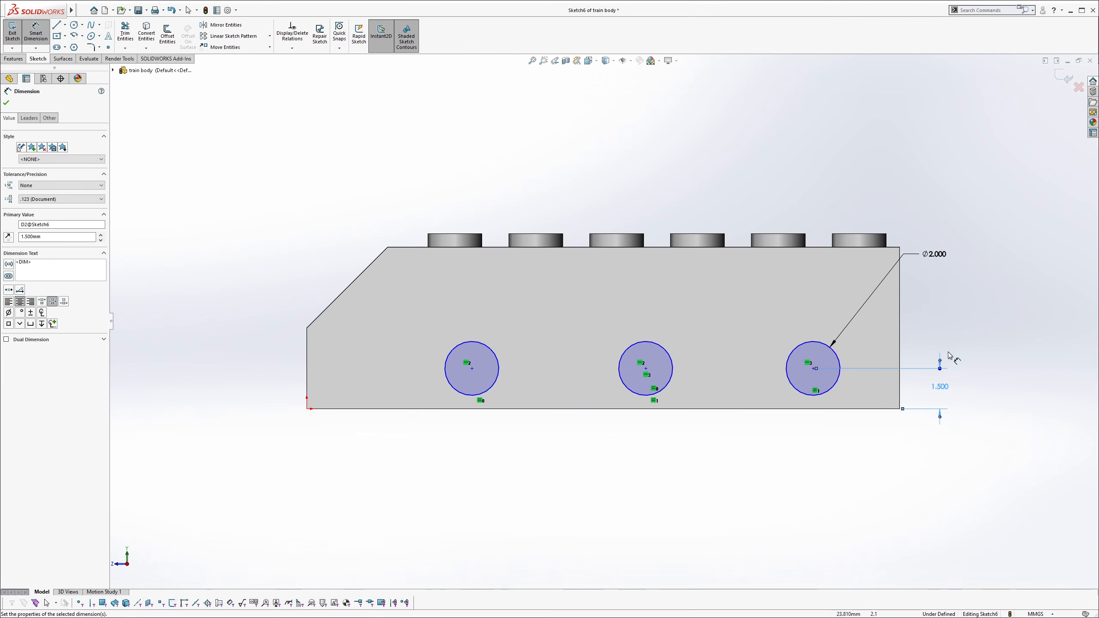
Dimension the rear circle's center 3 mm from the body's rear edge.
{"action": "left_click", "coordinate": [900, 336]}
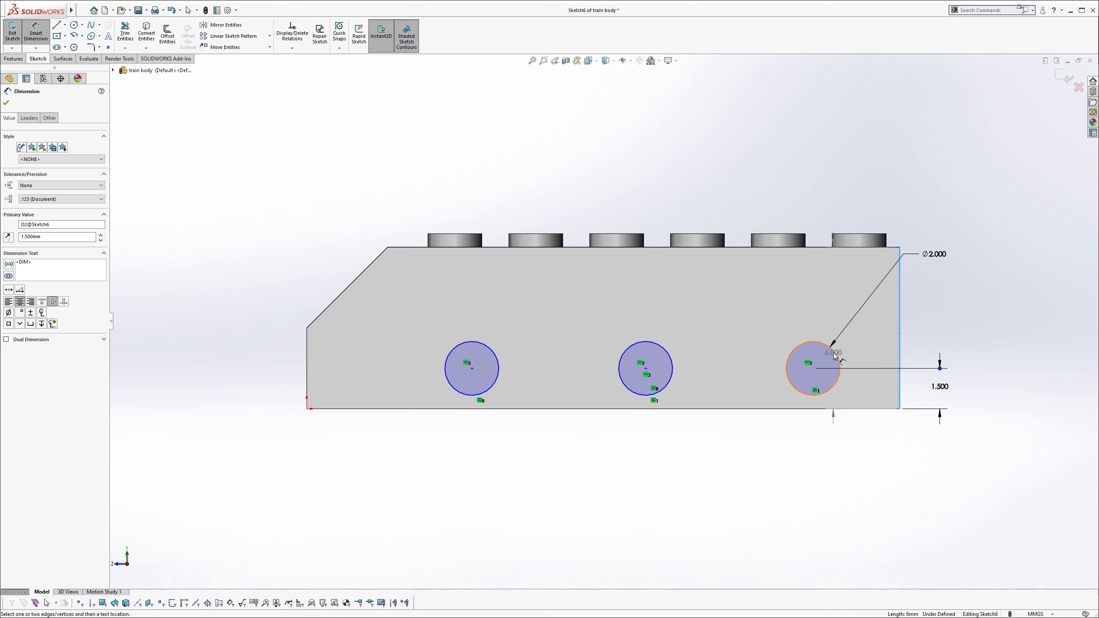
{"action": "left_click", "coordinate": [835, 350]}
{"action": "left_click", "coordinate": [926, 325]}
{"action": "type", "text": "3"}
{"action": "key", "text": "Return"}
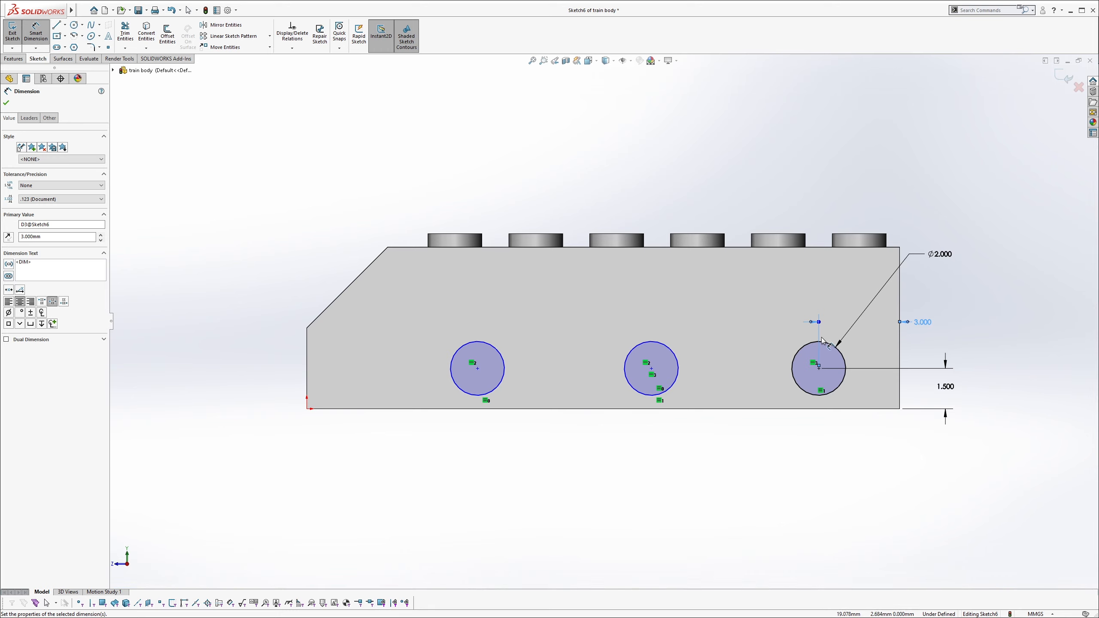
Dimension the center distance between the rear and middle circles as 6 mm.
{"action": "left_click", "coordinate": [831, 344]}
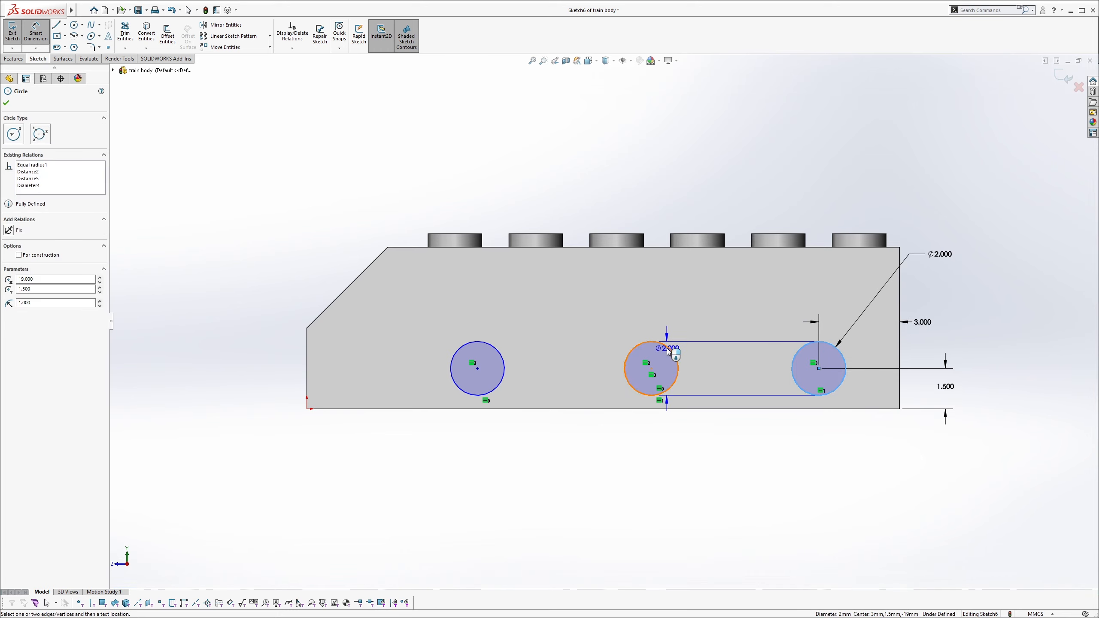
{"action": "left_click", "coordinate": [670, 350]}
{"action": "left_click", "coordinate": [714, 323]}
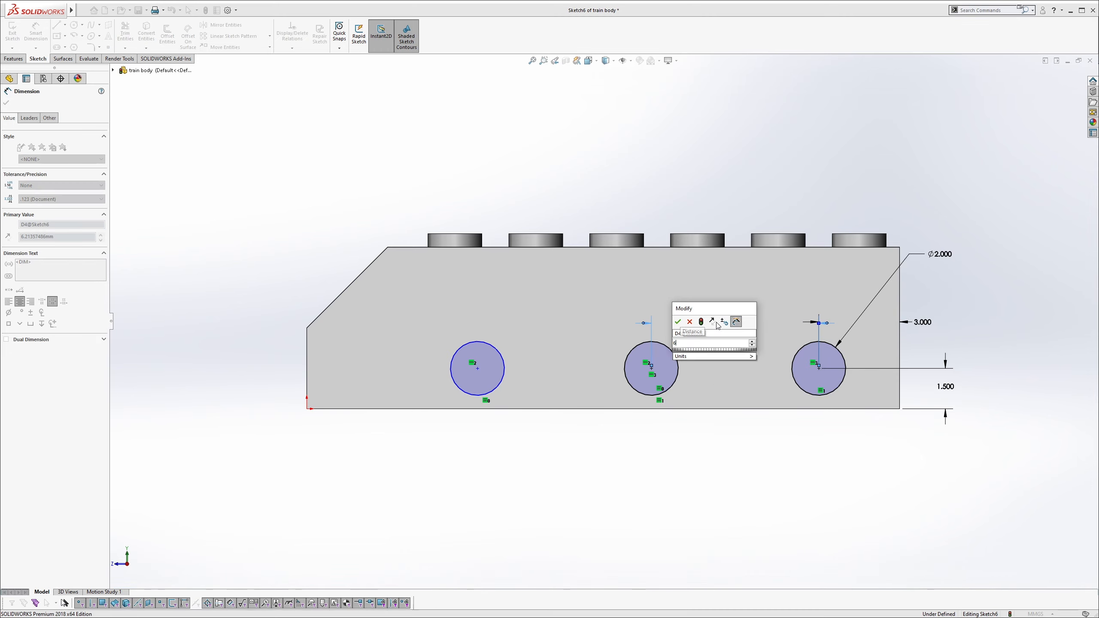
{"action": "type", "text": "6"}
{"action": "key", "text": "Return"}
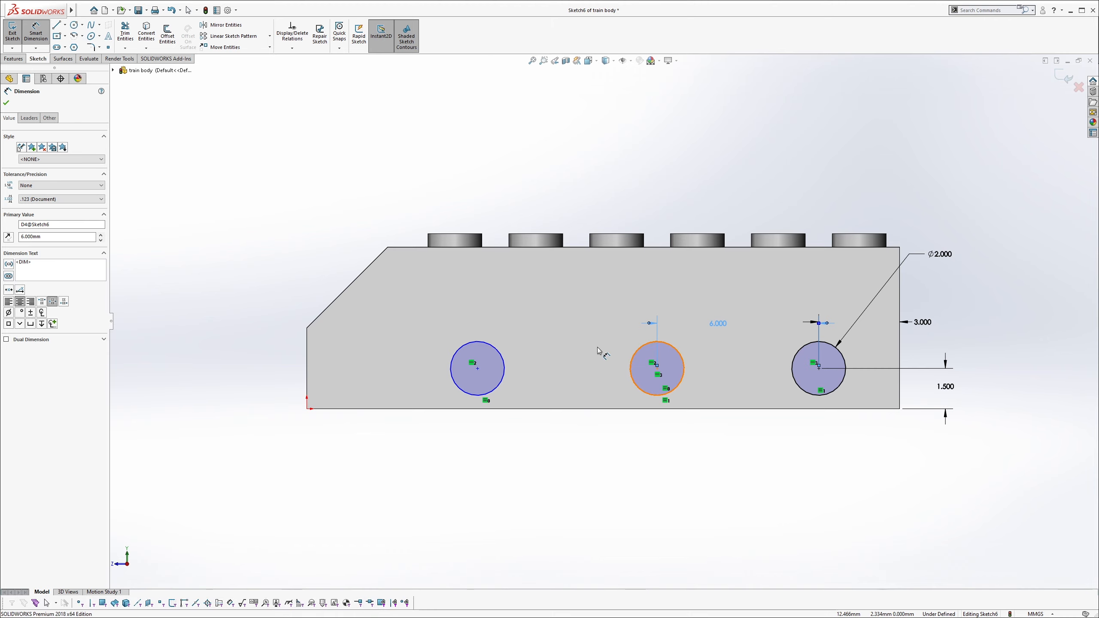
Dimension the center distance between the middle and front circles as 6 mm.
{"action": "left_click", "coordinate": [643, 349]}
{"action": "left_click", "coordinate": [495, 349]}
{"action": "left_click", "coordinate": [544, 324]}
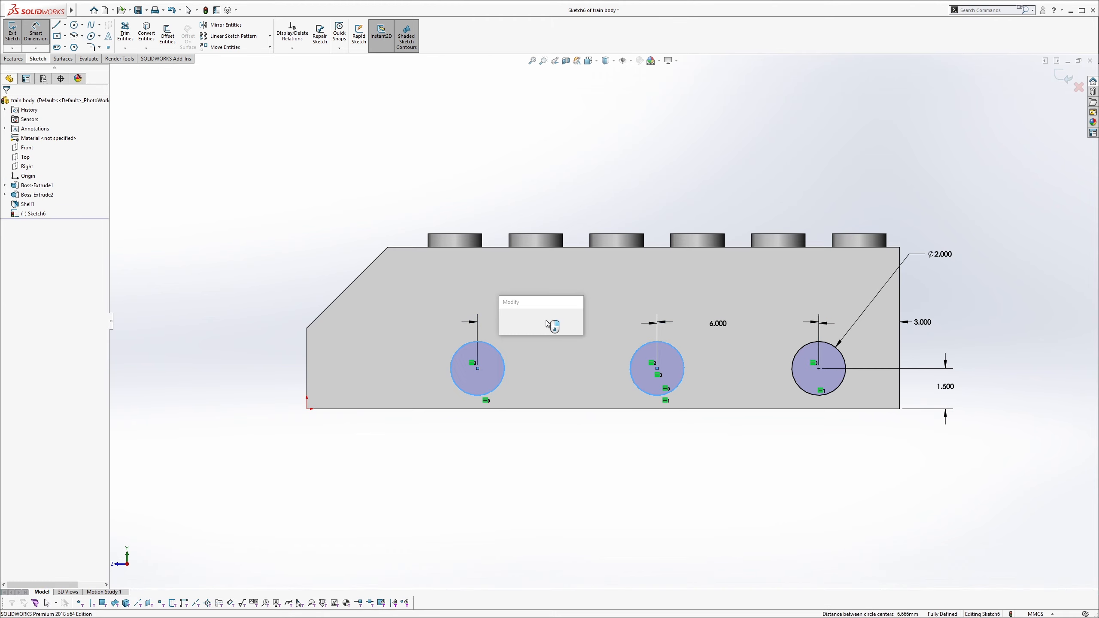
{"action": "type", "text": "6"}
{"action": "key", "text": "Return"}
{"action": "left_click", "coordinate": [647, 301]}
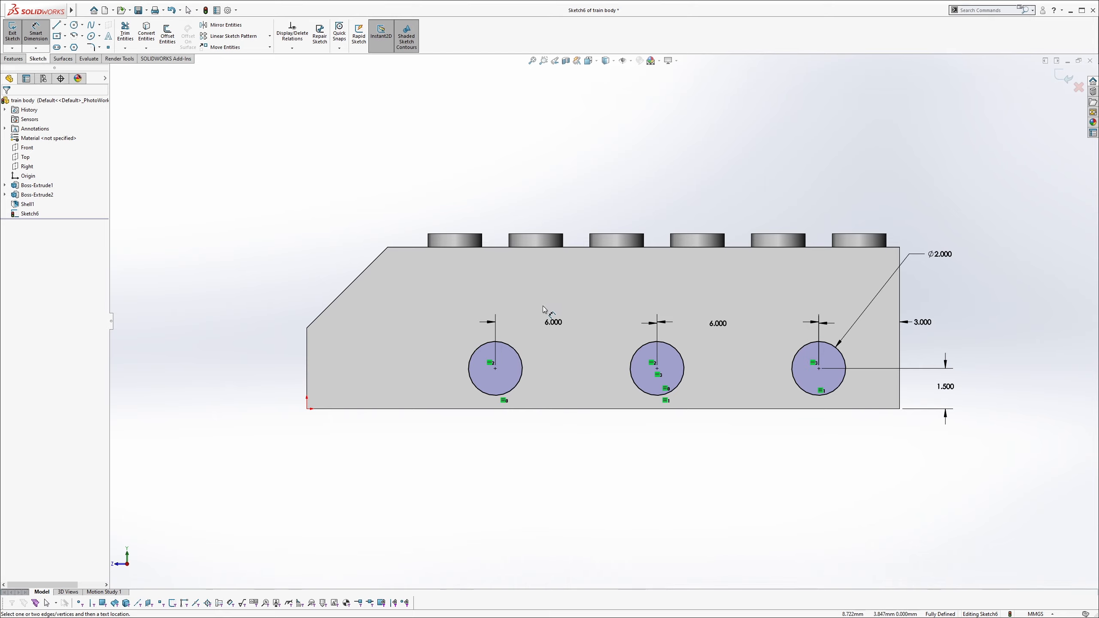
{"action": "key", "text": "s"}
{"action": "left_click", "coordinate": [589, 323]}
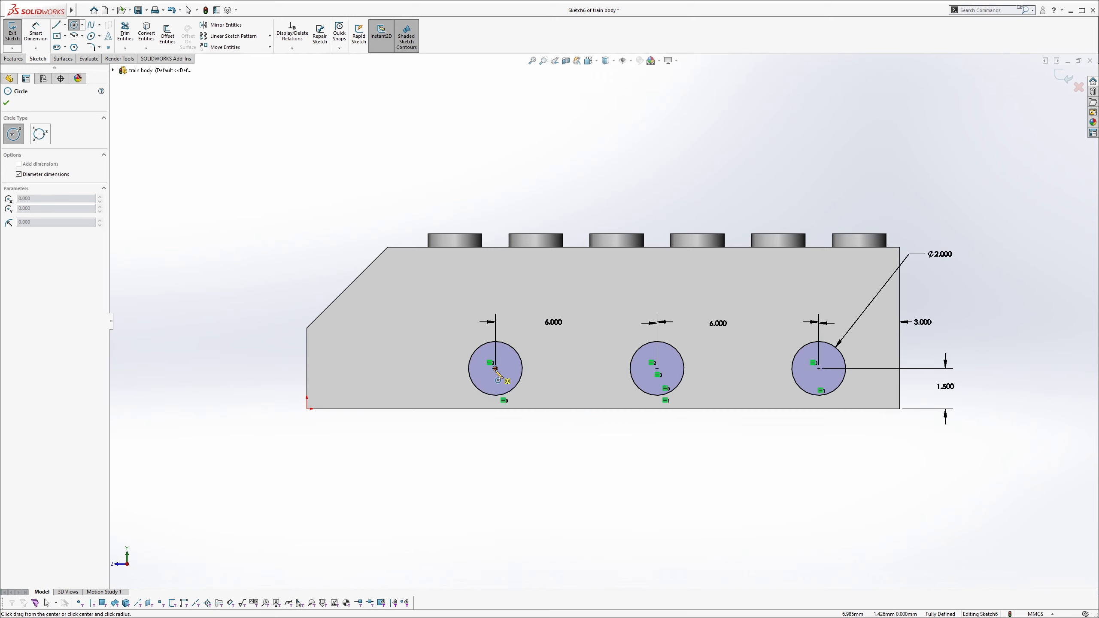
{"action": "left_click_drag", "start_coordinate": [495, 369], "coordinate": [534, 369]}
{"action": "left_click_drag", "start_coordinate": [657, 368], "coordinate": [692, 397]}
{"action": "key", "text": "Escape"}
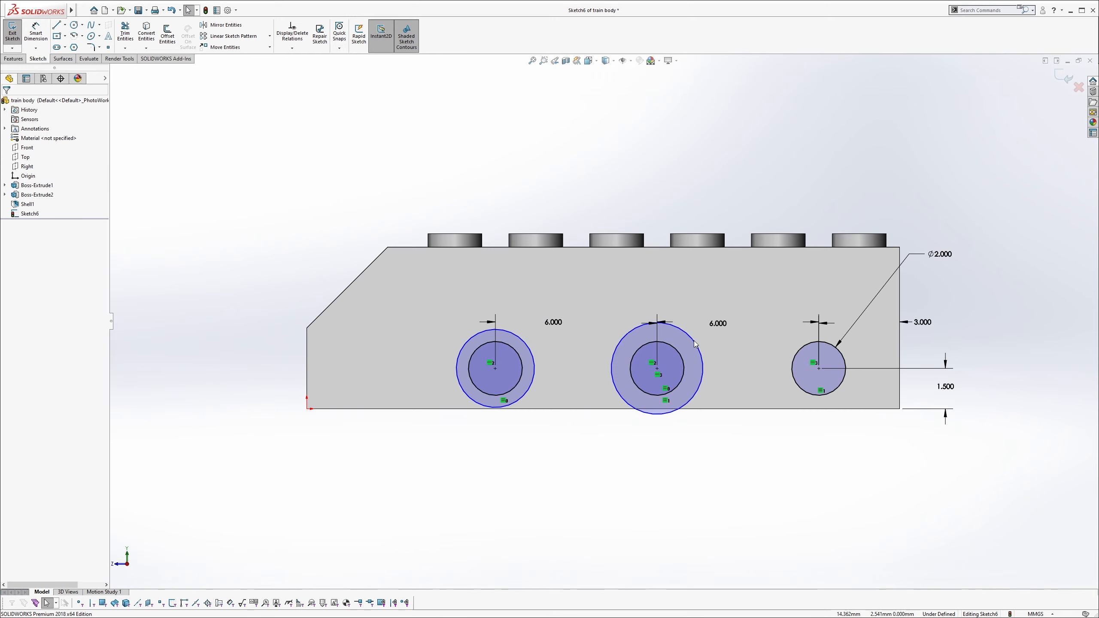
{"action": "left_click", "coordinate": [695, 343]}
{"action": "key", "text": "Delete"}
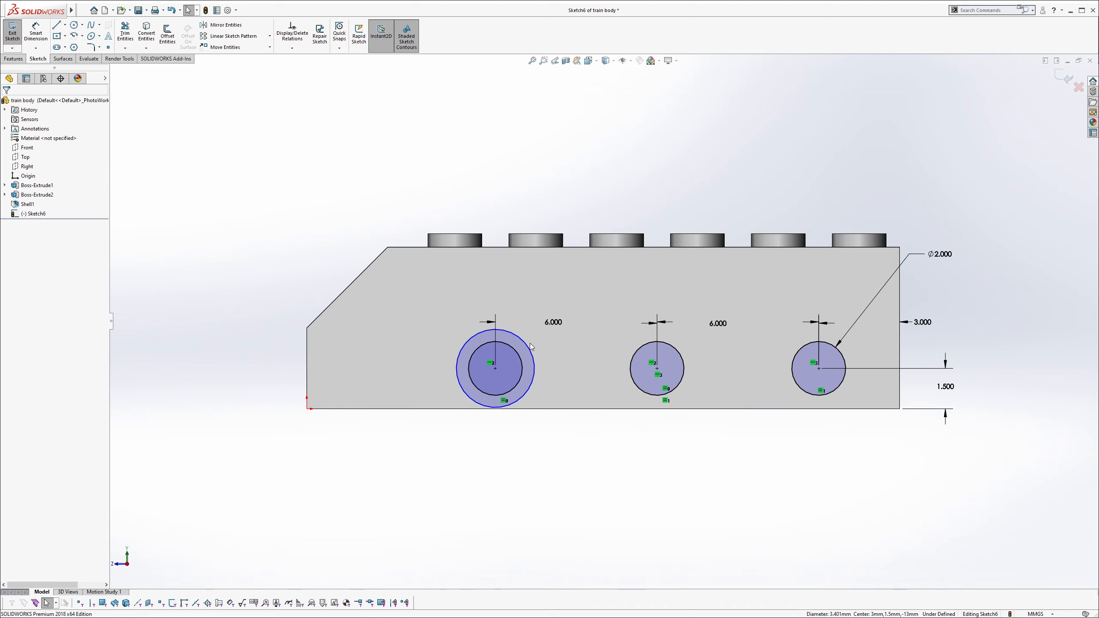
{"action": "left_click", "coordinate": [529, 349]}
{"action": "key", "text": "Delete"}
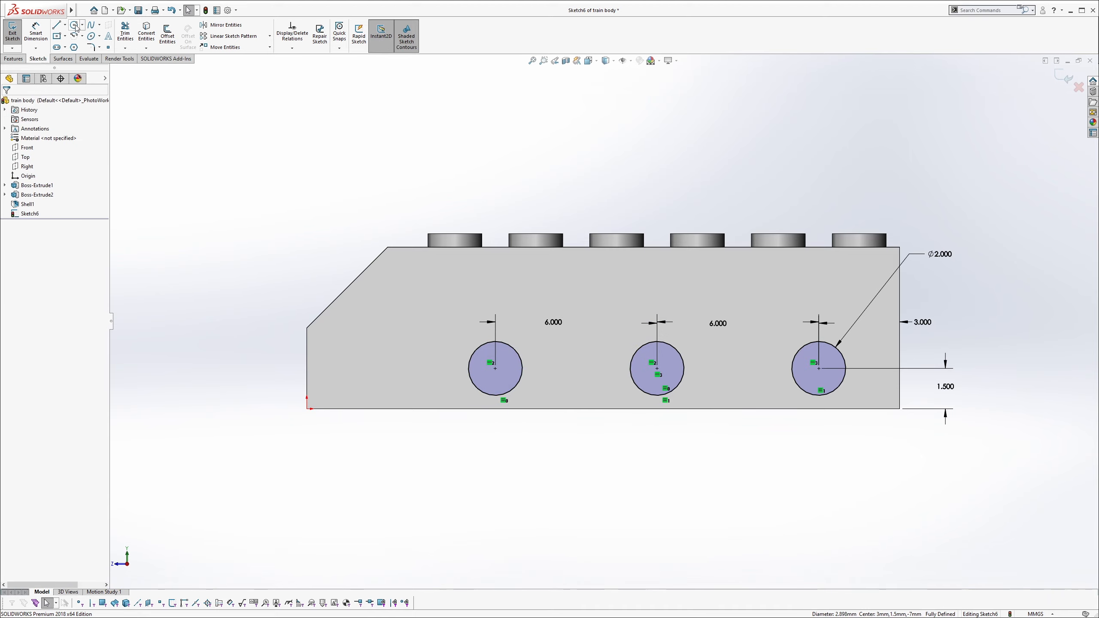
Offset the front 2 mm circle outward by 0.5 mm with a dimension added.
{"action": "left_click", "coordinate": [169, 41]}
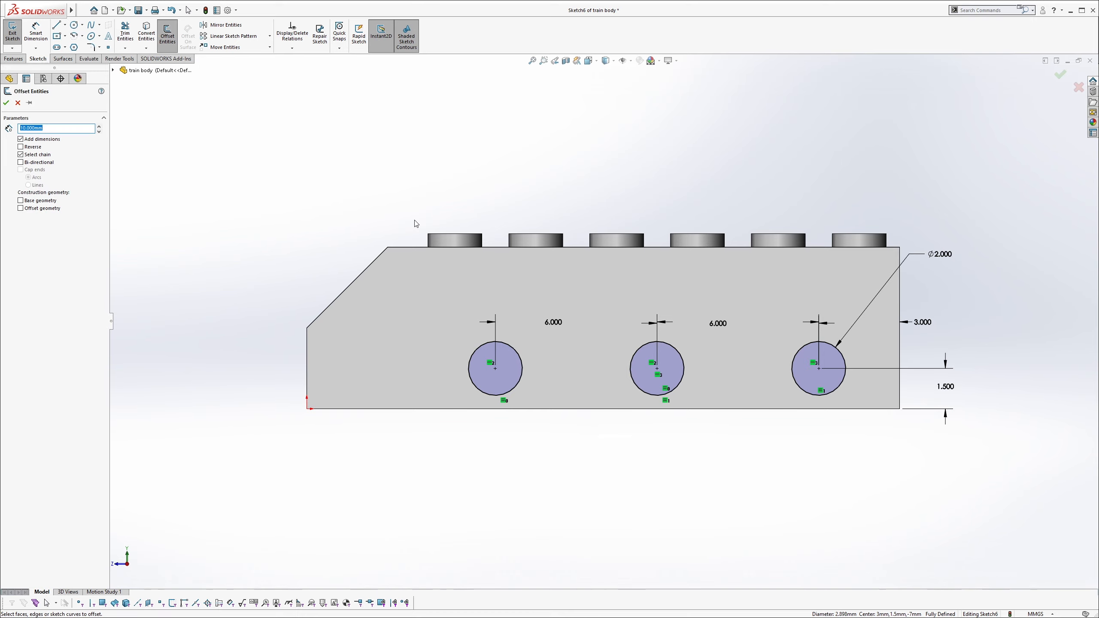
{"action": "left_click", "coordinate": [485, 342]}
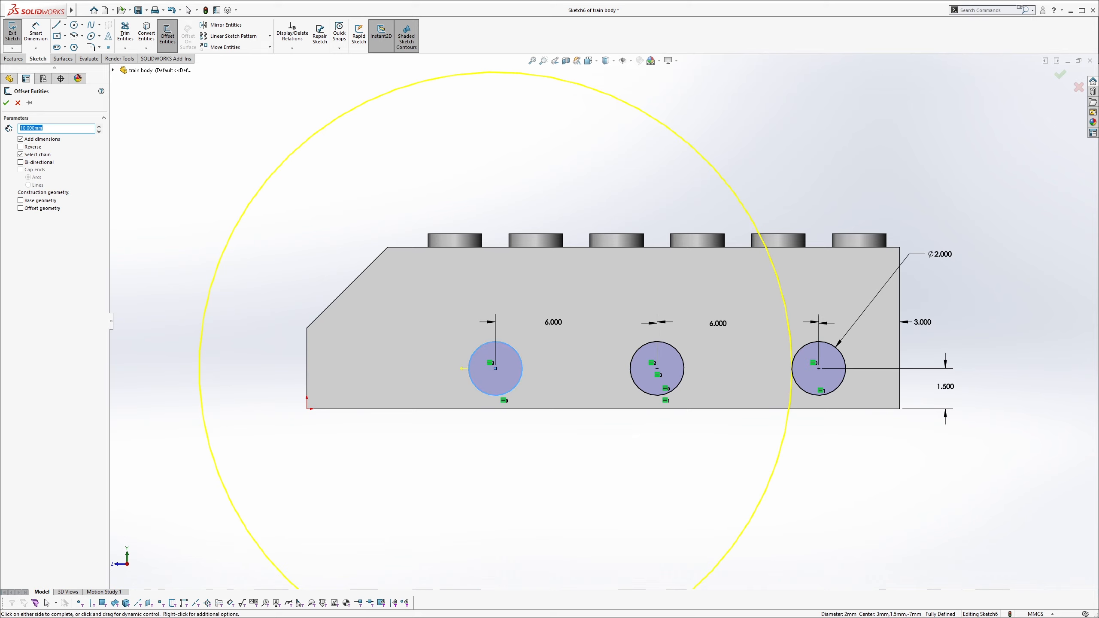
{"action": "type", "text": ".5"}
{"action": "key", "text": "Return"}
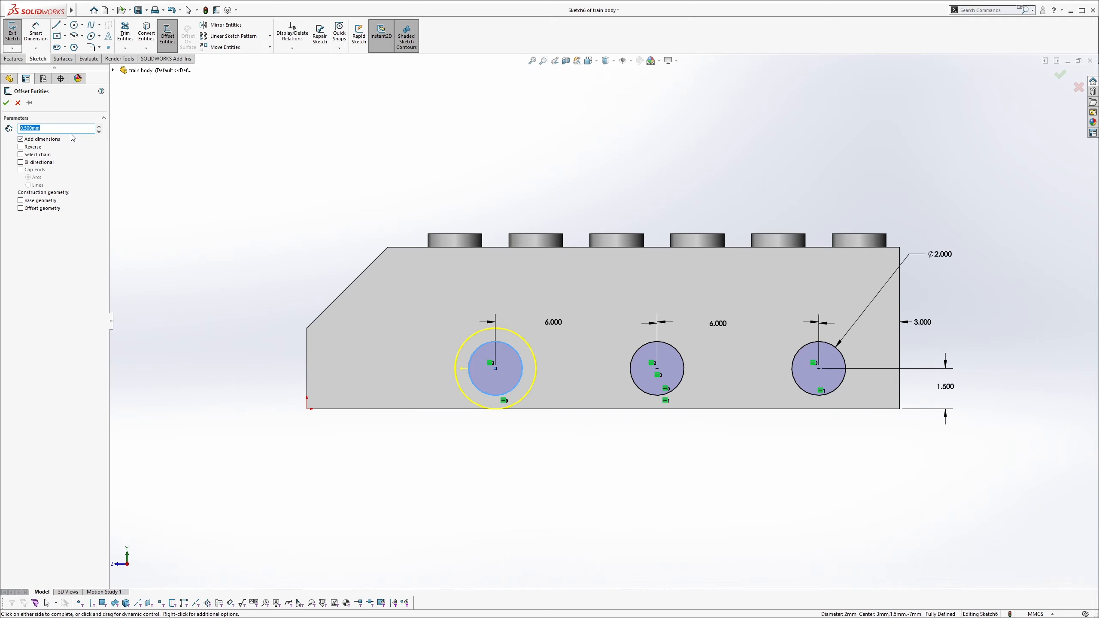
{"action": "left_click", "coordinate": [6, 103]}
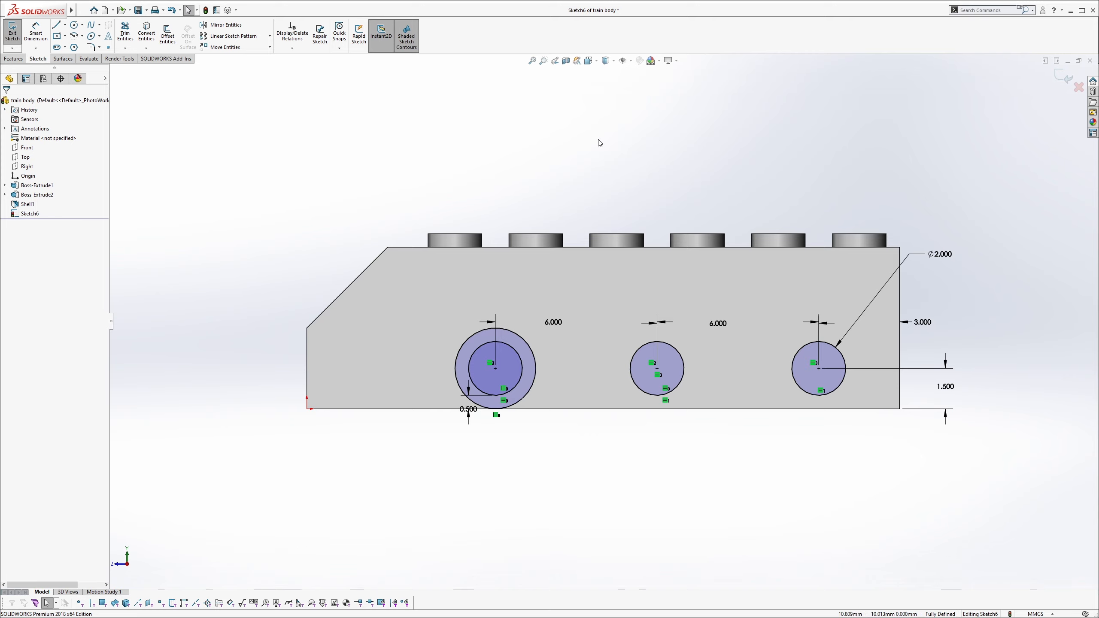
Offset the middle and rear 2 mm circles outward by 0.5 mm each.
{"action": "left_click", "coordinate": [168, 34]}
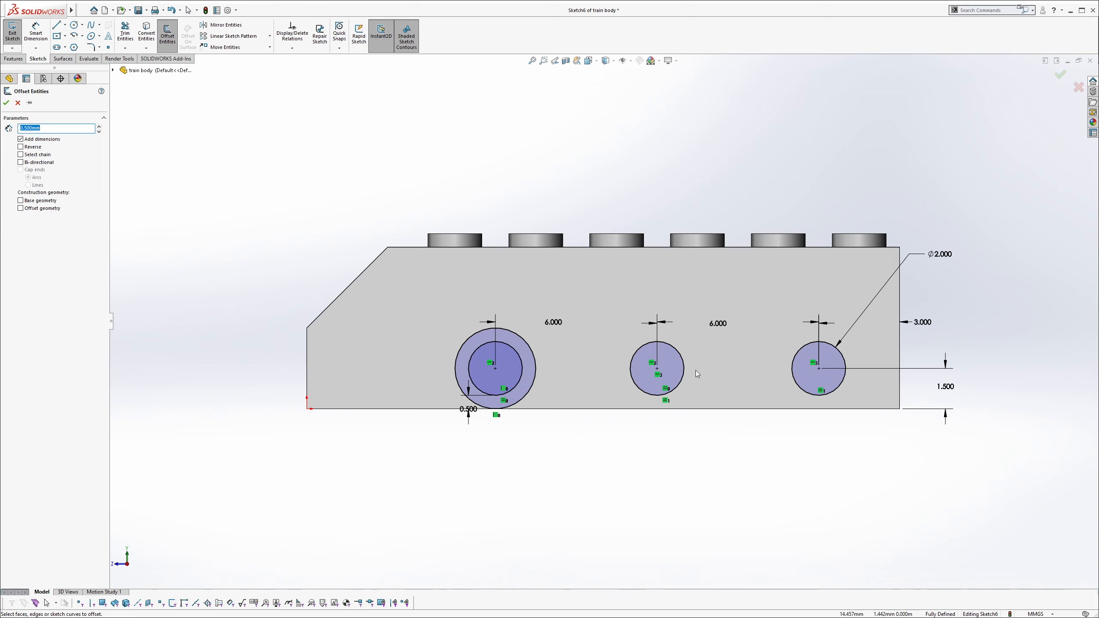
{"action": "left_click", "coordinate": [680, 355]}
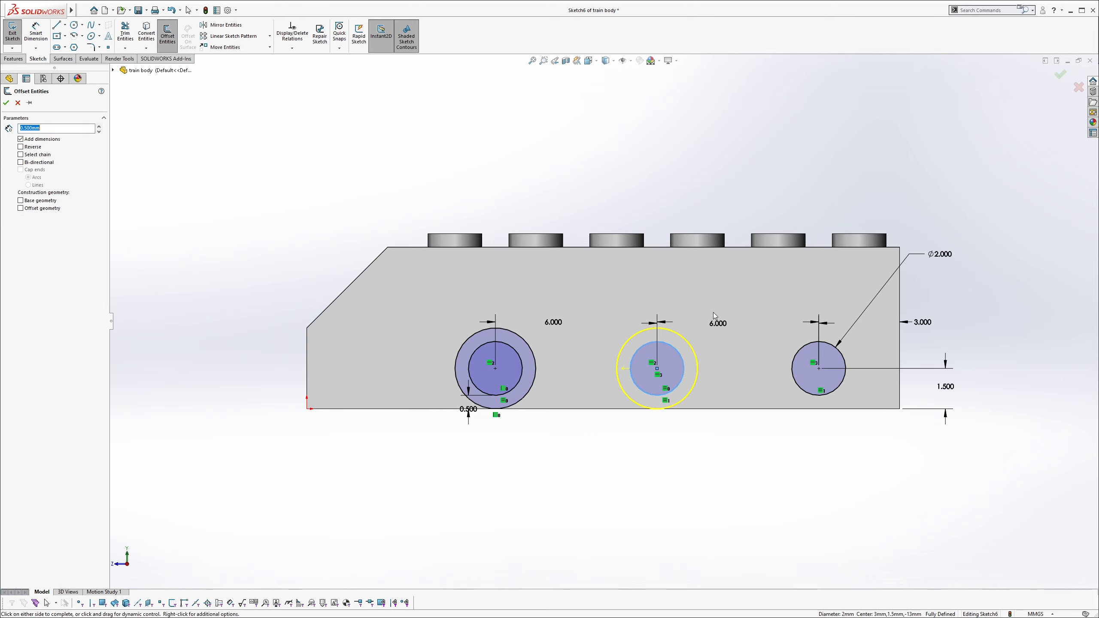
{"action": "left_click", "coordinate": [7, 103]}
{"action": "left_click", "coordinate": [810, 348]}
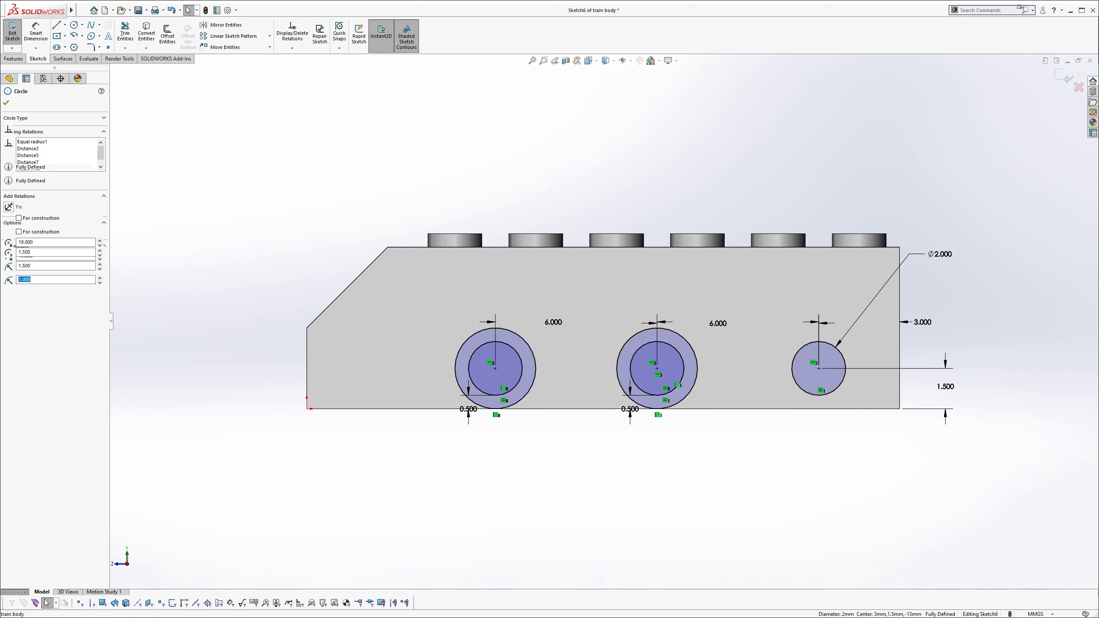
{"action": "left_click", "coordinate": [167, 35]}
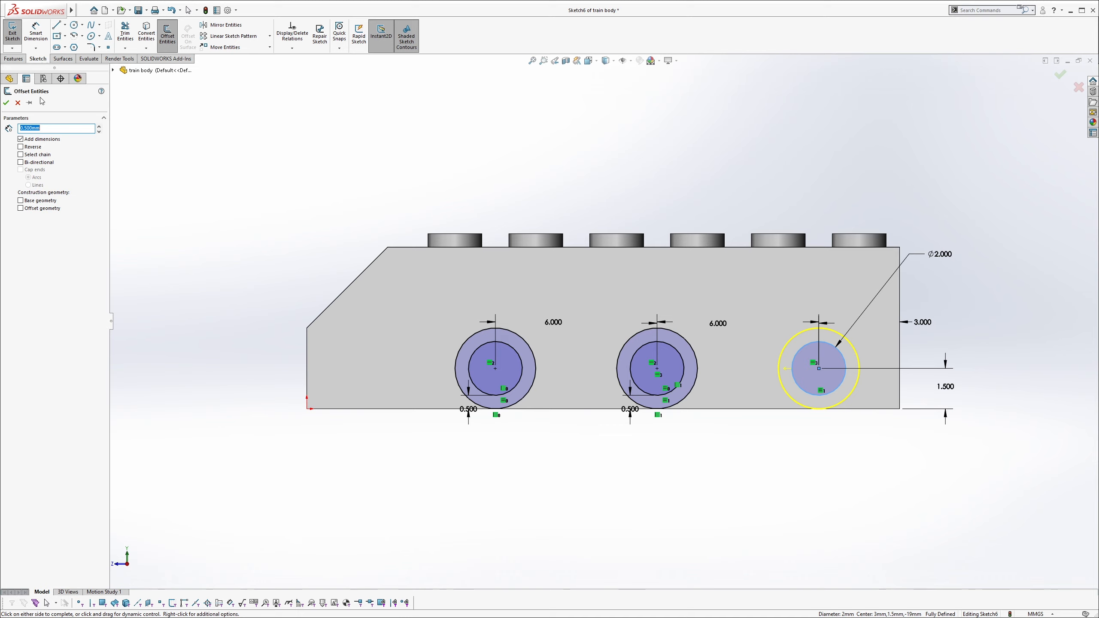
{"action": "left_click", "coordinate": [7, 101]}
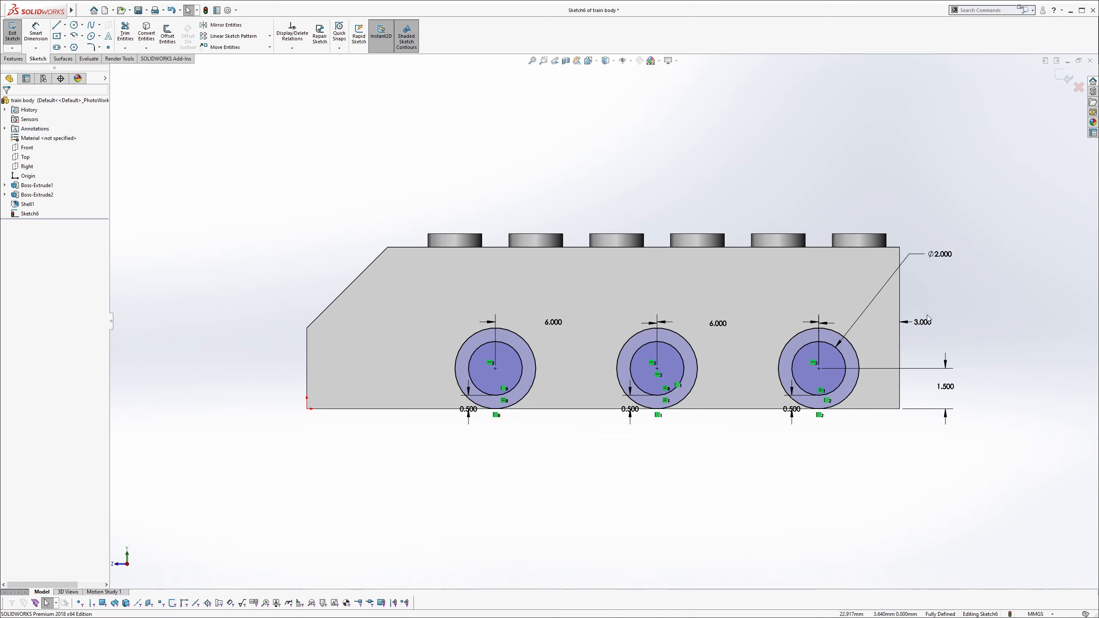
Set the height of the rear circle's center above the body's bottom edge to 2 mm.
{"action": "double_click", "coordinate": [938, 391]}
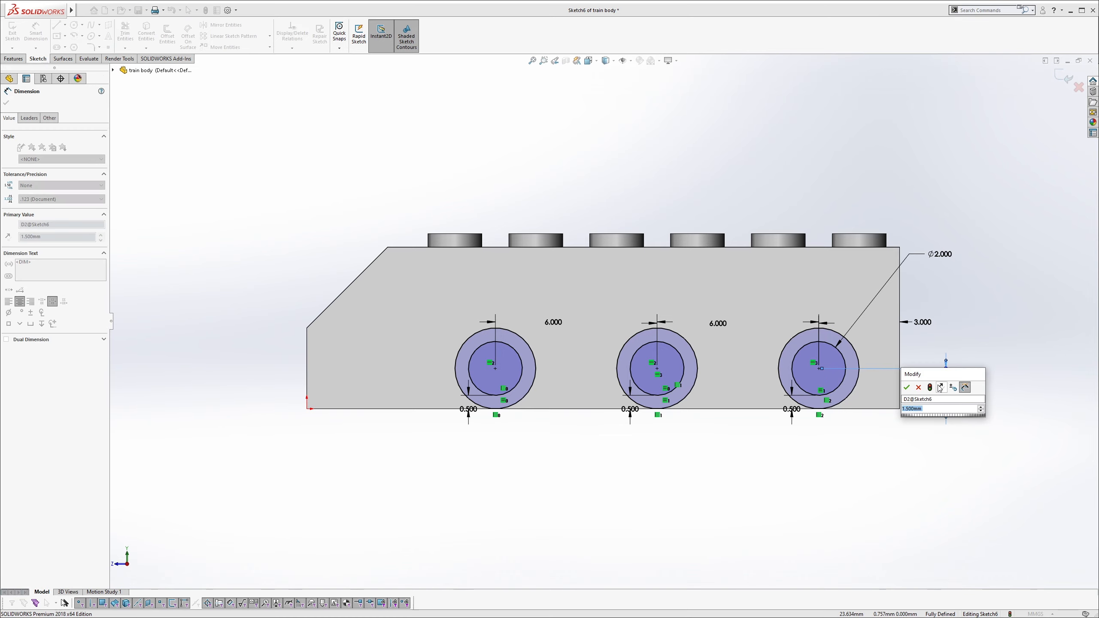
{"action": "type", "text": "2"}
{"action": "key", "text": "Return"}
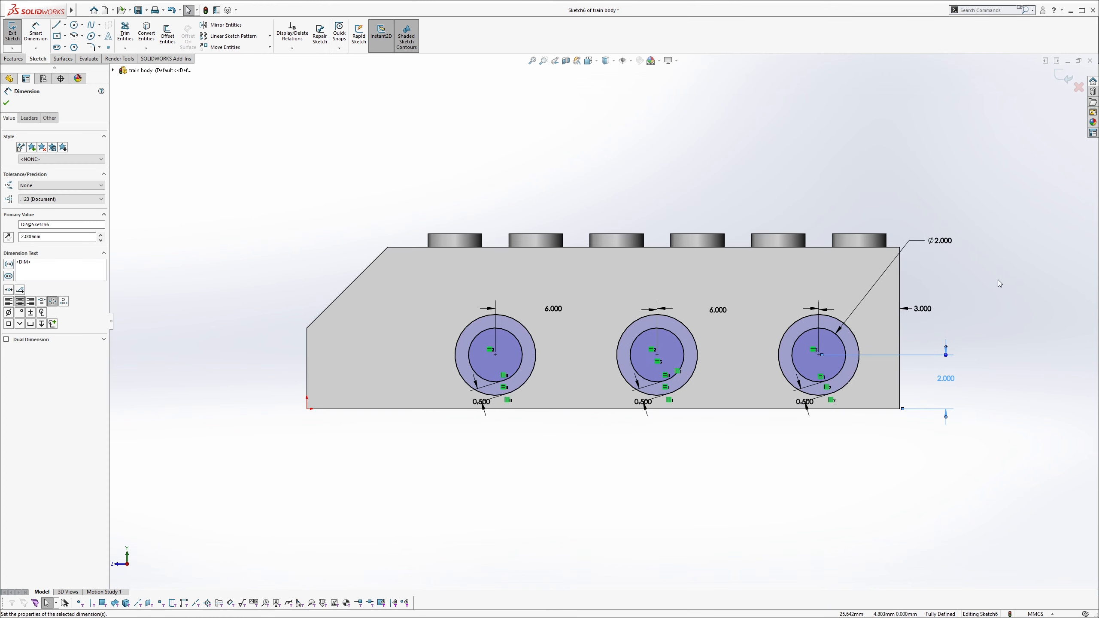
{"action": "left_click", "coordinate": [983, 246]}
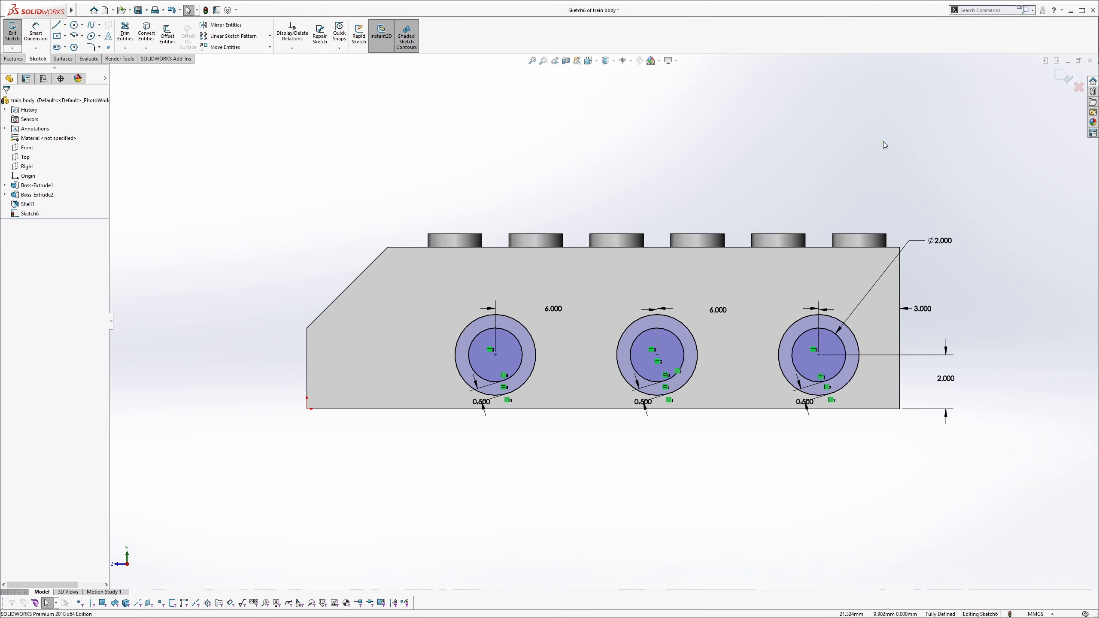
Extrude the three ring profiles on the body's side outward as a blind 0.5 mm boss merged with the body.
{"action": "left_click", "coordinate": [13, 59]}
{"action": "left_click", "coordinate": [16, 33]}
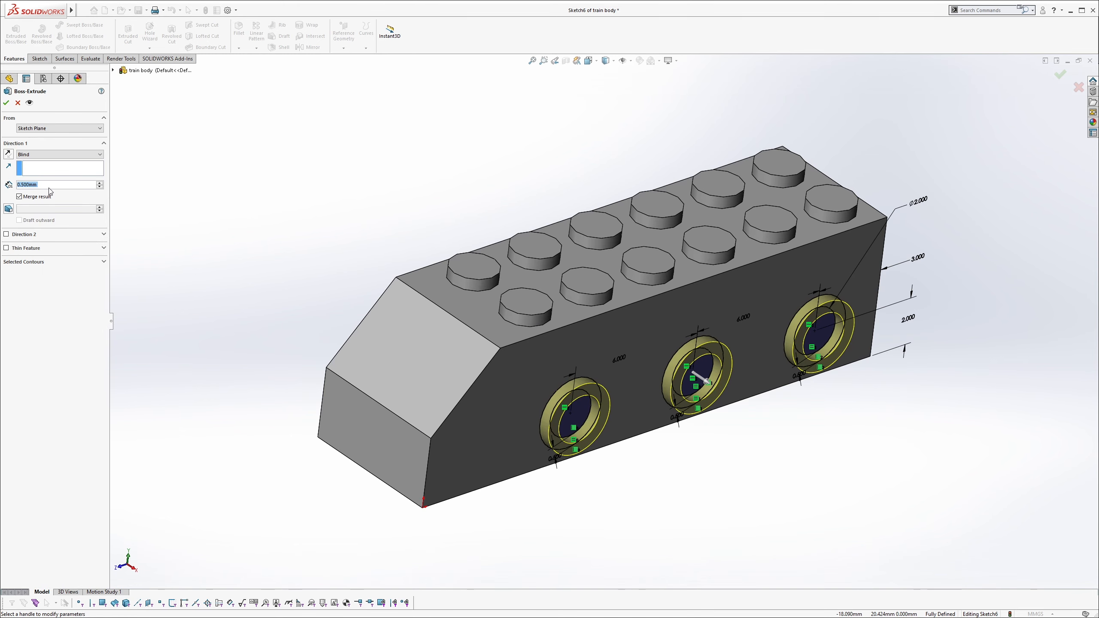
{"action": "left_click", "coordinate": [38, 156]}
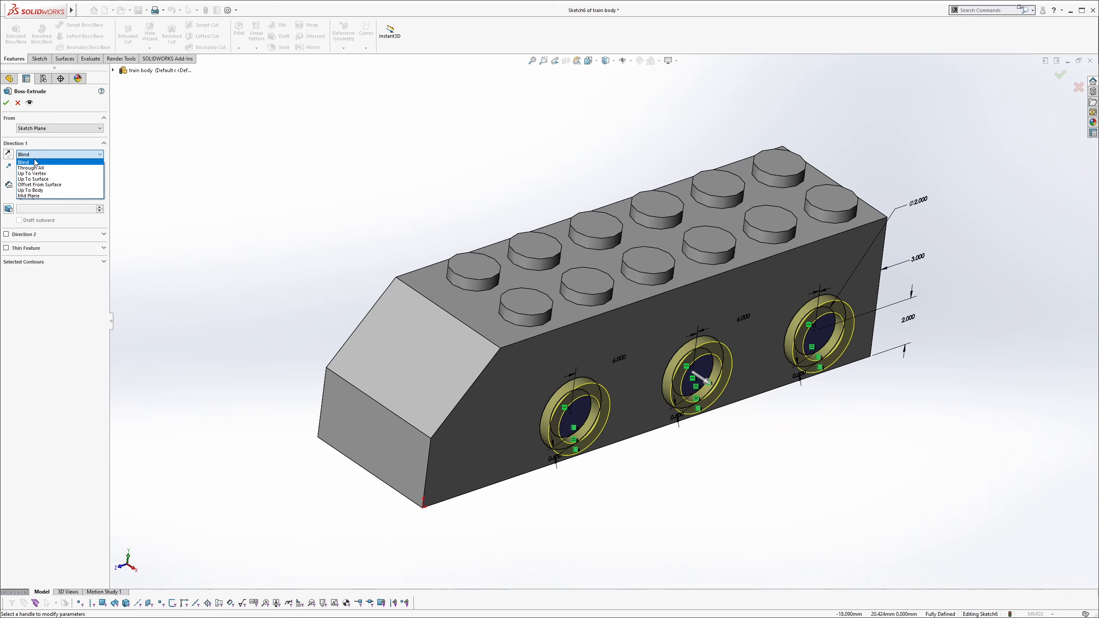
{"action": "left_click", "coordinate": [35, 163]}
{"action": "left_click", "coordinate": [40, 183]}
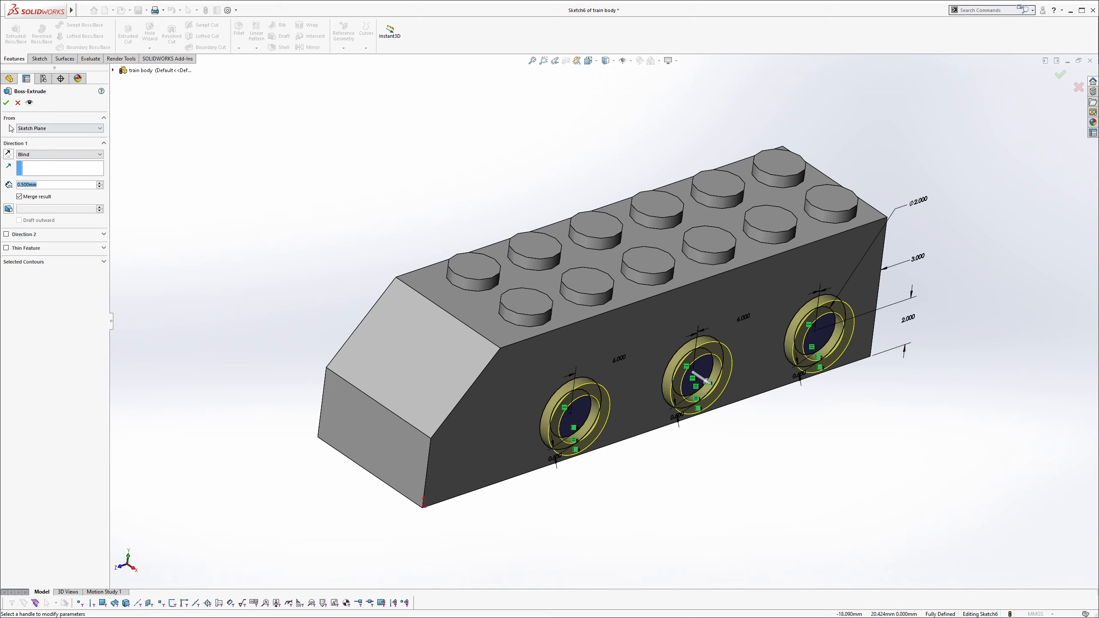
{"action": "left_click", "coordinate": [6, 103]}
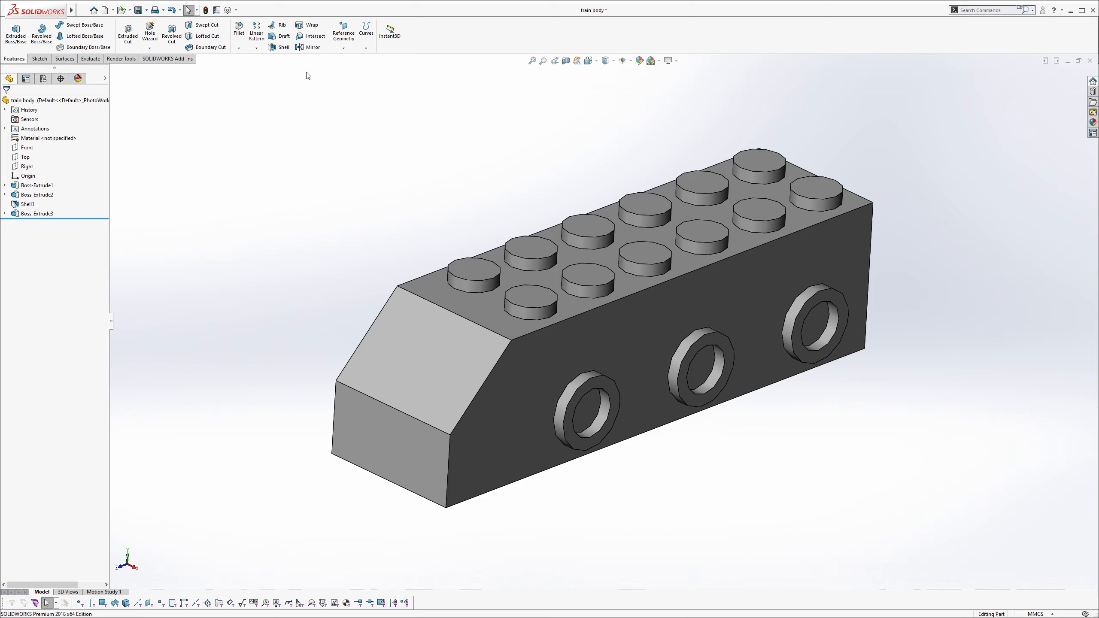
Show the Front, Top and Right reference planes.
{"action": "left_click", "coordinate": [104, 79]}
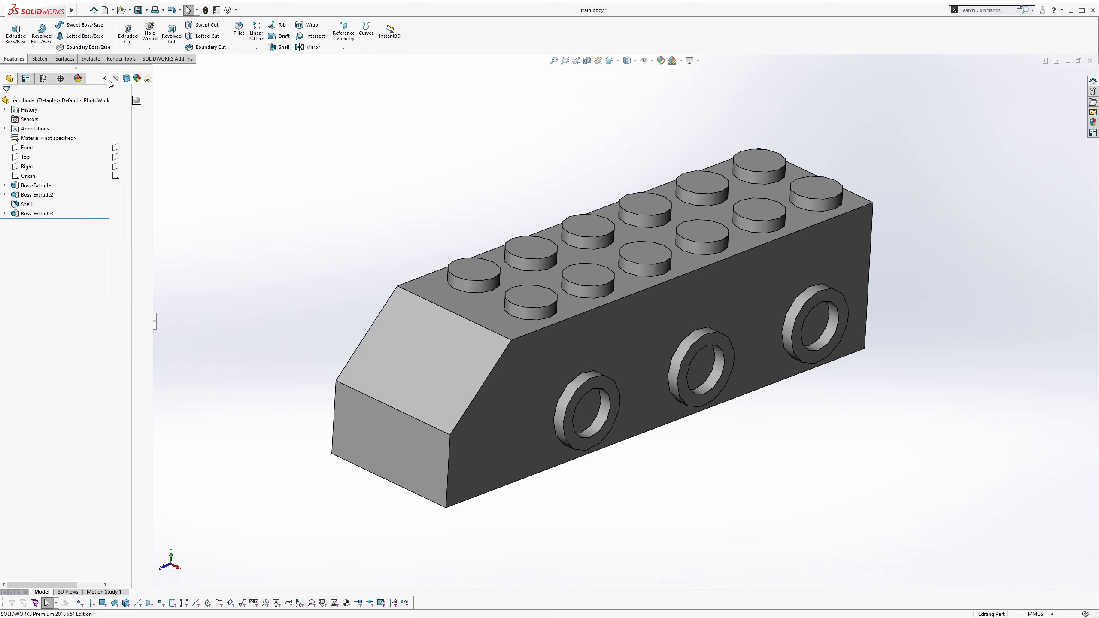
{"action": "right_click", "coordinate": [116, 151]}
{"action": "left_click", "coordinate": [118, 162]}
{"action": "right_click", "coordinate": [116, 158]}
{"action": "left_click", "coordinate": [135, 175]}
{"action": "right_click", "coordinate": [116, 167]}
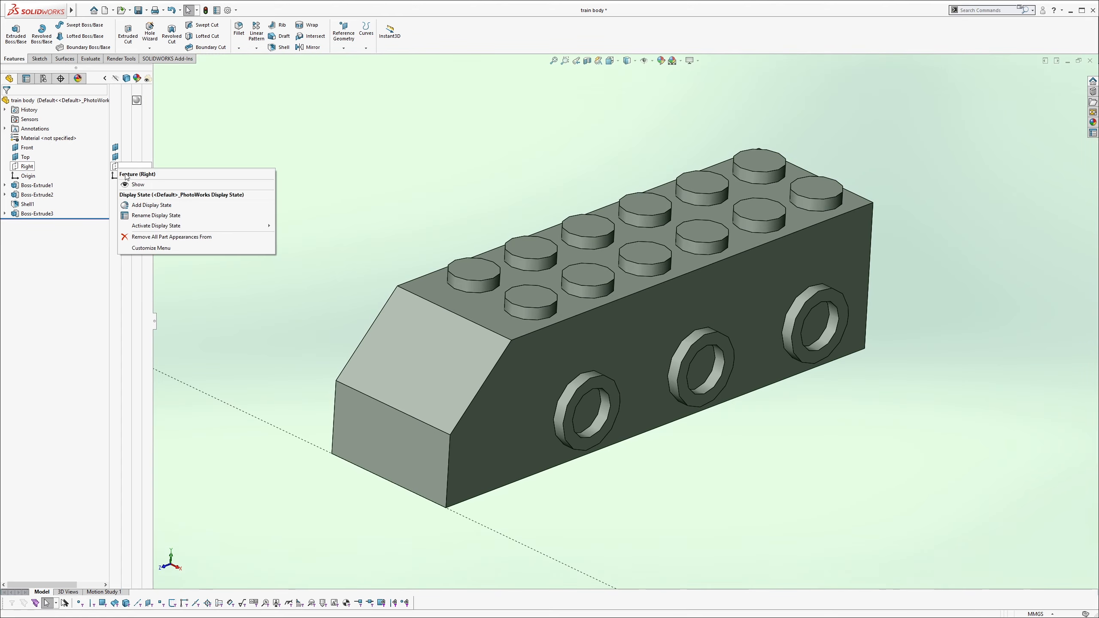
{"action": "left_click", "coordinate": [138, 185]}
Mirror the extruded wheel rings about the Right plane to the opposite side of the body.
{"action": "key", "text": "f"}
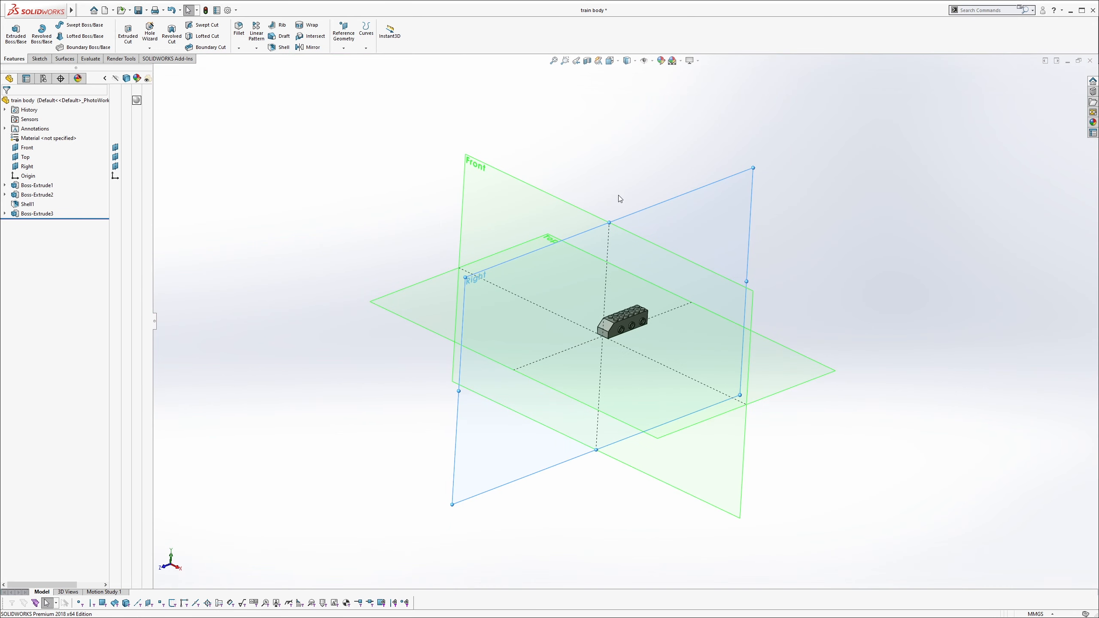
{"action": "middle_click_drag", "start_coordinate": [618, 198], "coordinate": [659, 176]}
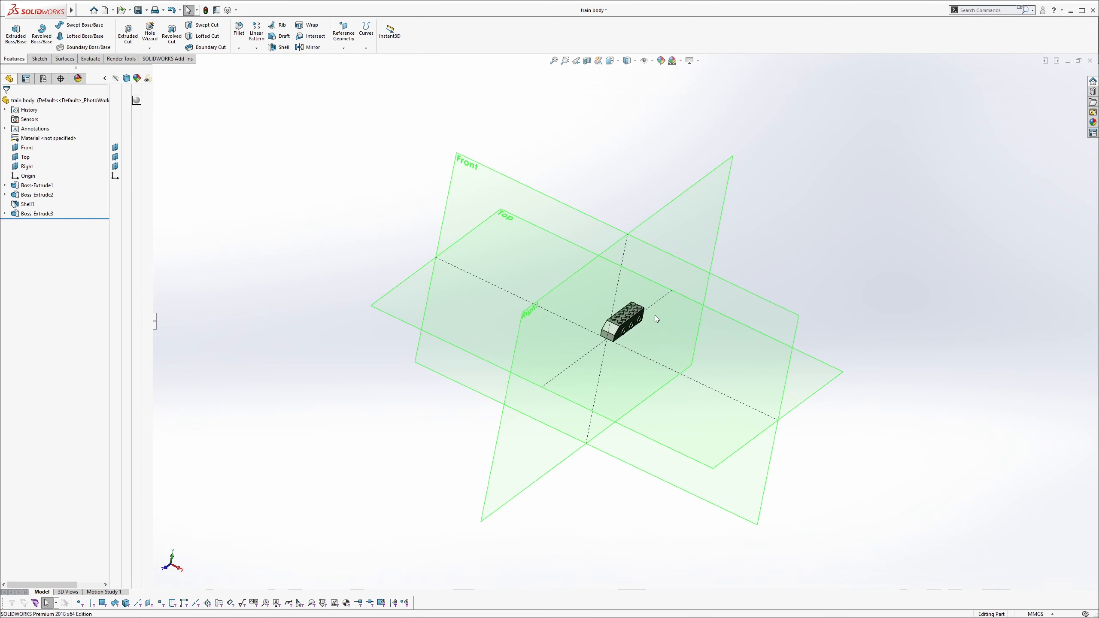
{"action": "scroll", "coordinate": [663, 309], "scroll_direction": "down", "scroll_amount": 3}
{"action": "middle_click_drag", "start_coordinate": [538, 253], "coordinate": [513, 214]}
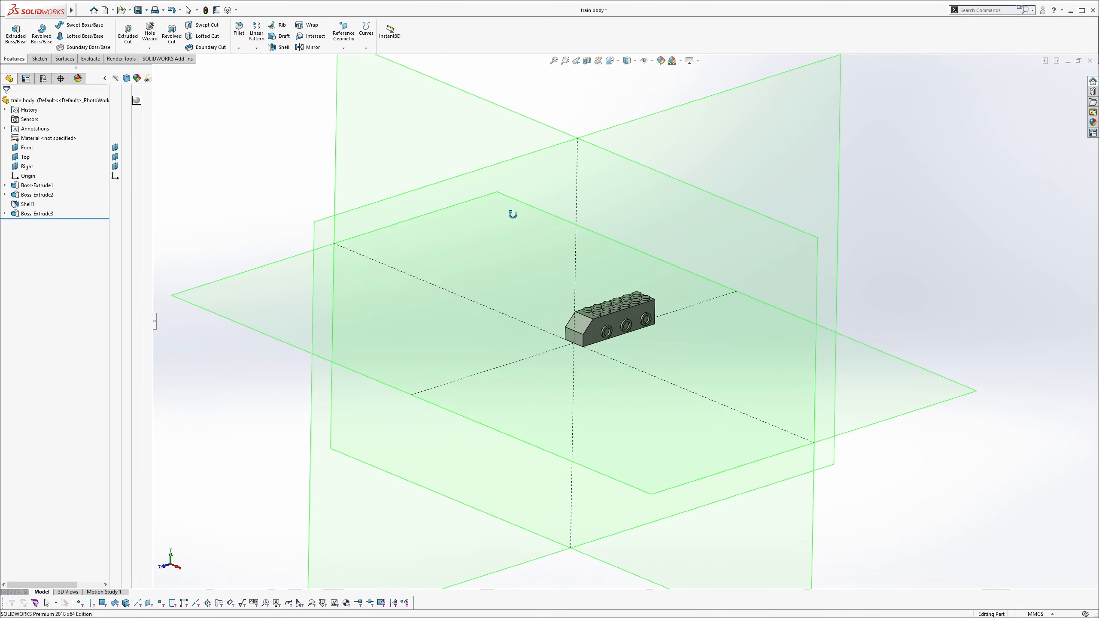
{"action": "left_click", "coordinate": [721, 120]}
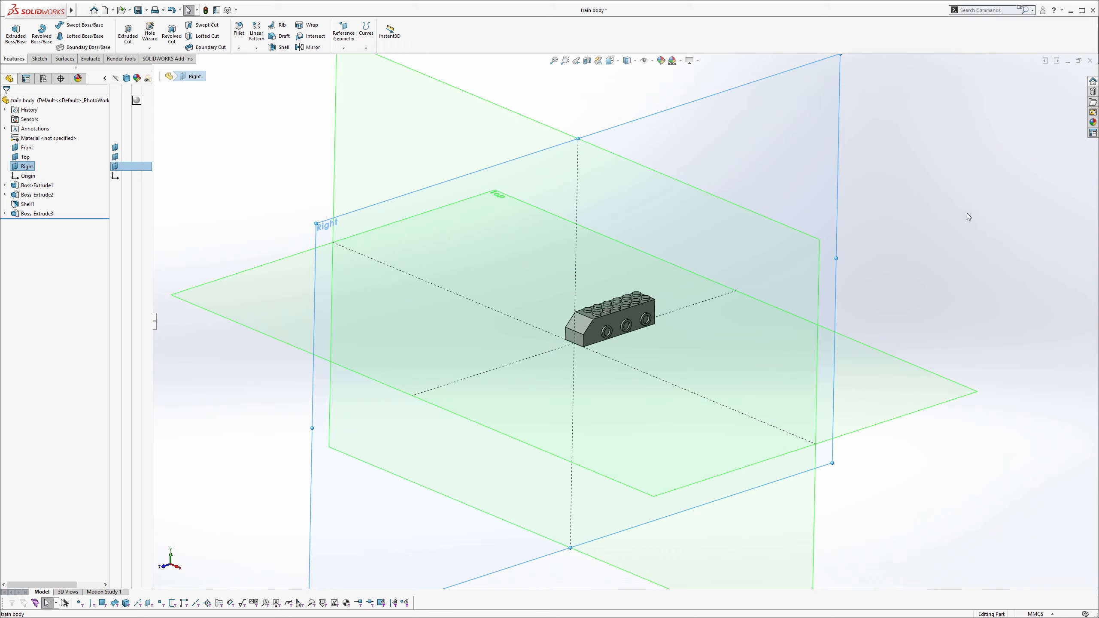
{"action": "left_click", "coordinate": [923, 202]}
{"action": "left_click", "coordinate": [308, 46]}
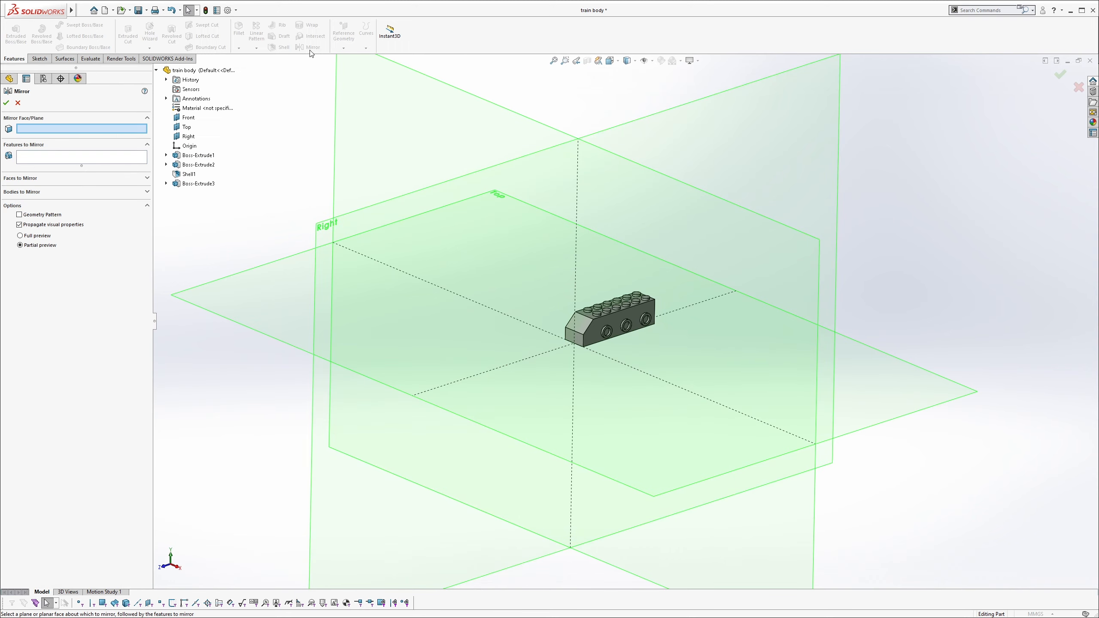
{"action": "left_click", "coordinate": [711, 107]}
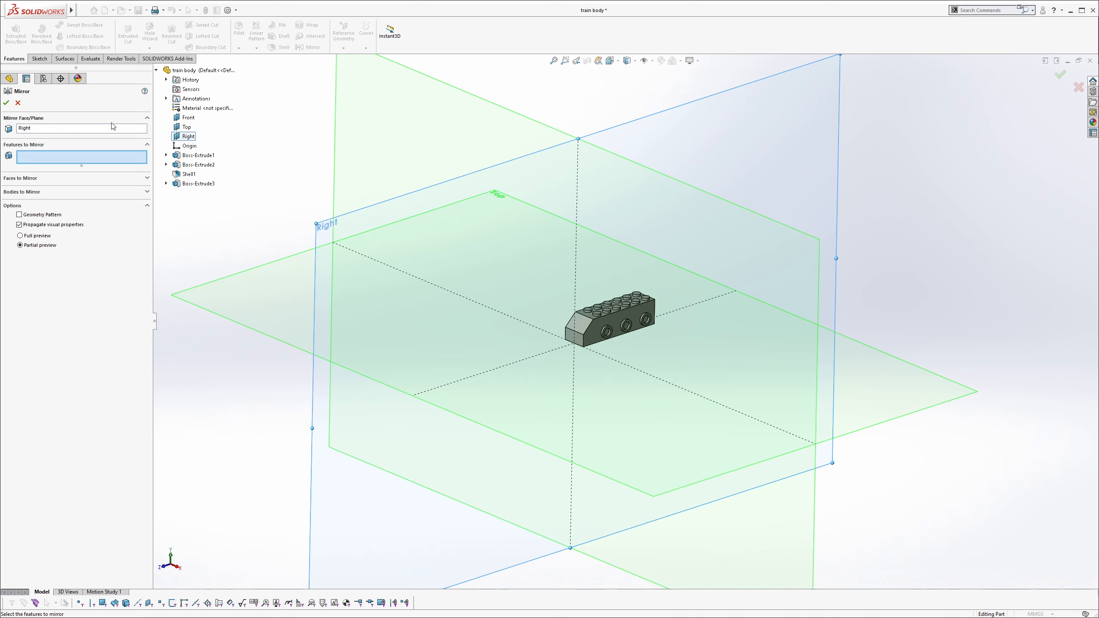
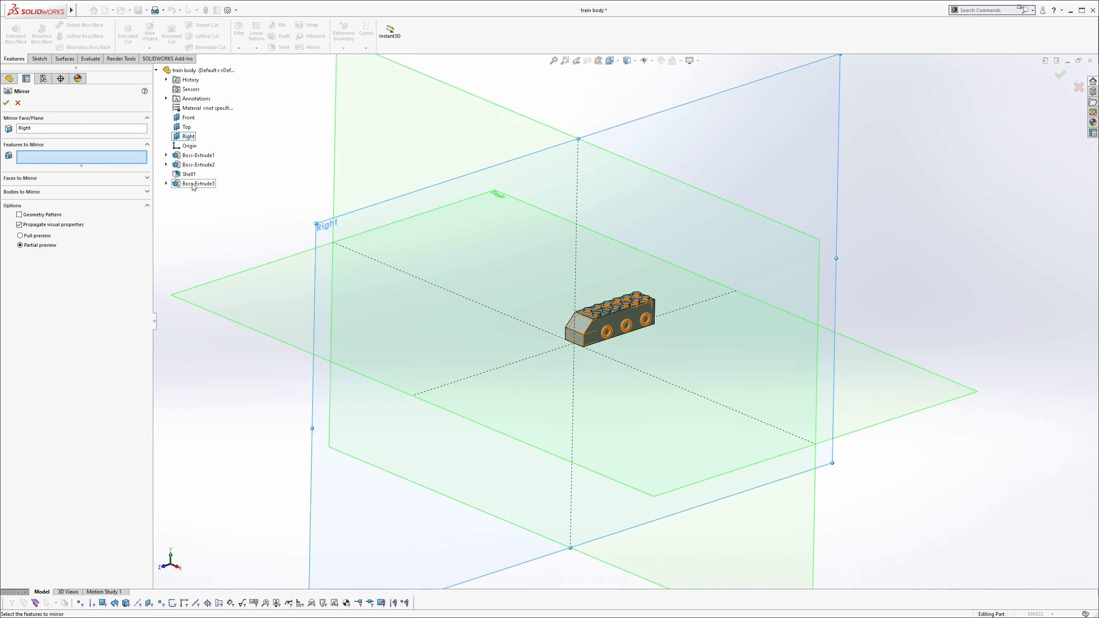
{"action": "scroll", "coordinate": [608, 359], "scroll_direction": "down", "scroll_amount": 10}
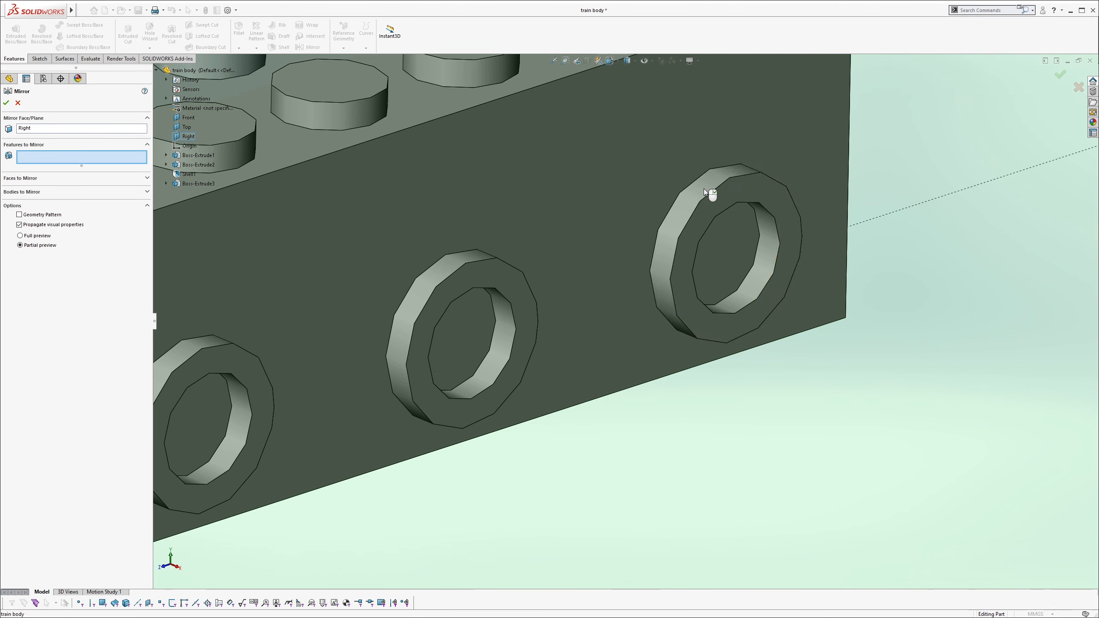
{"action": "left_click", "coordinate": [703, 189]}
{"action": "scroll", "coordinate": [701, 195], "scroll_direction": "up", "scroll_amount": 10}
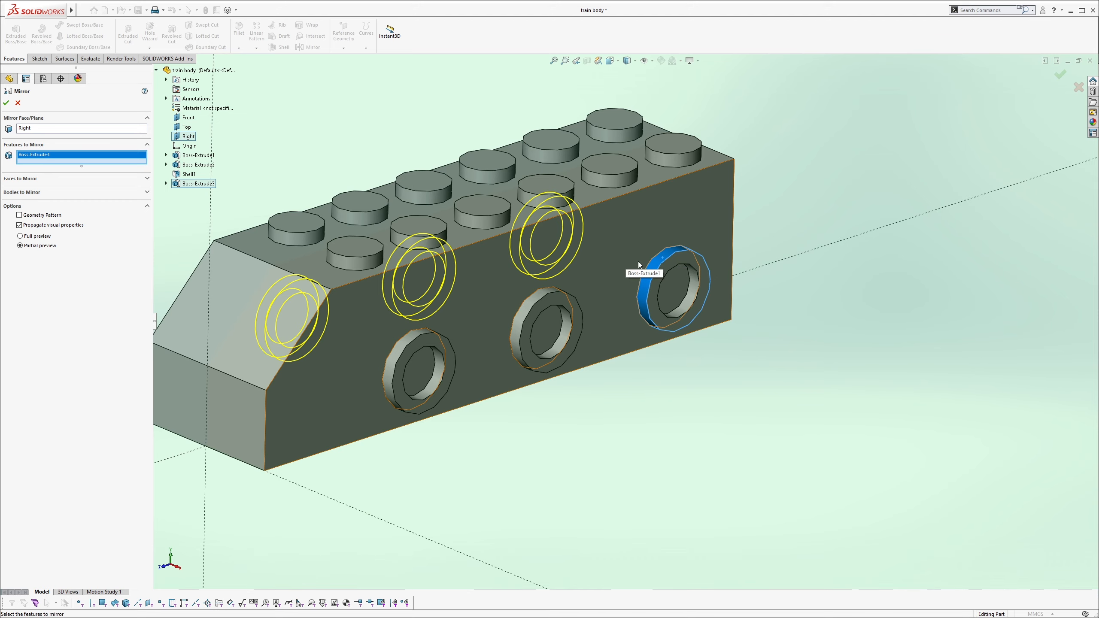
{"action": "scroll", "coordinate": [599, 258], "scroll_direction": "up", "scroll_amount": 3}
{"action": "middle_click_drag", "start_coordinate": [595, 259], "coordinate": [622, 268]}
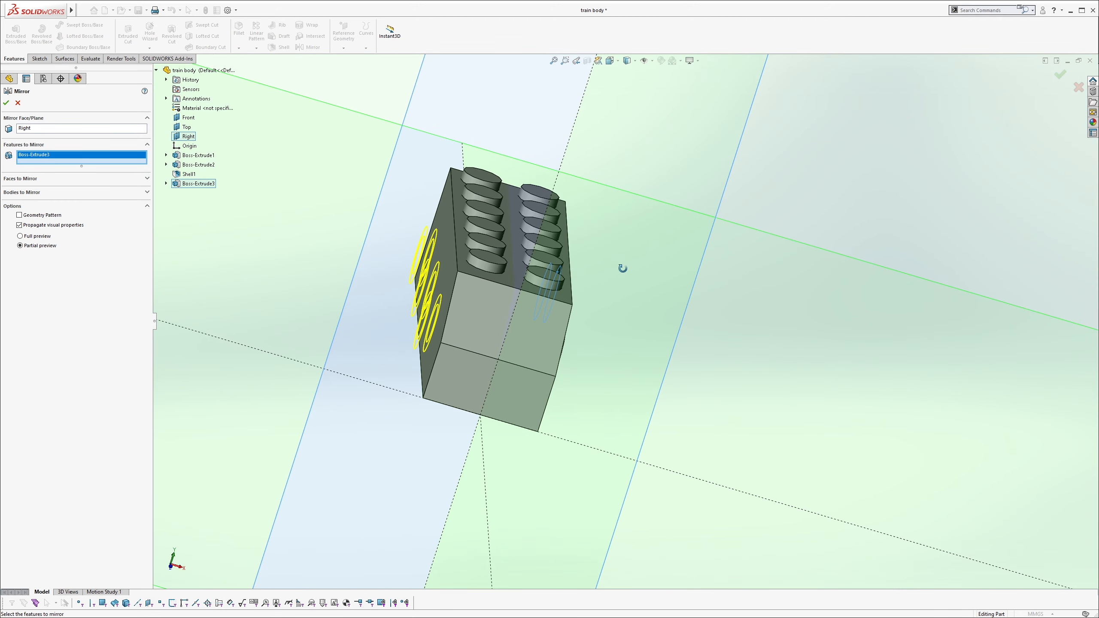
{"action": "left_click", "coordinate": [6, 103]}
Hide the Front, Top and Right reference planes again.
{"action": "key", "text": "ctrl+7"}
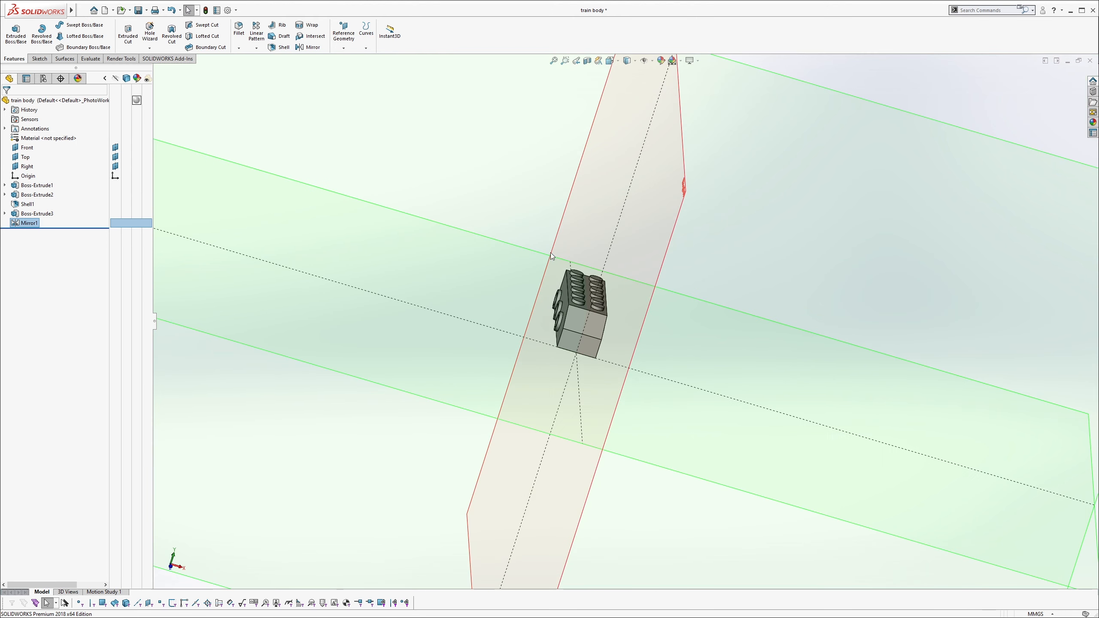
{"action": "left_click", "coordinate": [115, 148]}
{"action": "left_click", "coordinate": [115, 157]}
{"action": "left_click", "coordinate": [115, 166]}
Start a sketch on the shell's inner top face and orient the view normal to it with the body lying horizontally.
{"action": "middle_click_drag", "start_coordinate": [542, 286], "coordinate": [555, 208]}
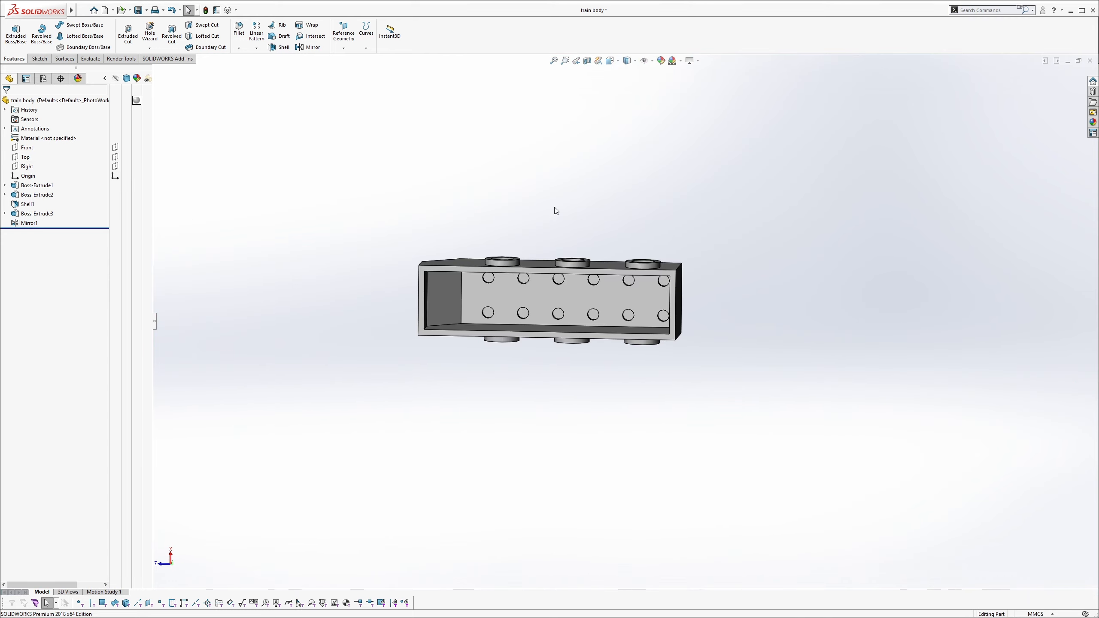
{"action": "left_click", "coordinate": [544, 291]}
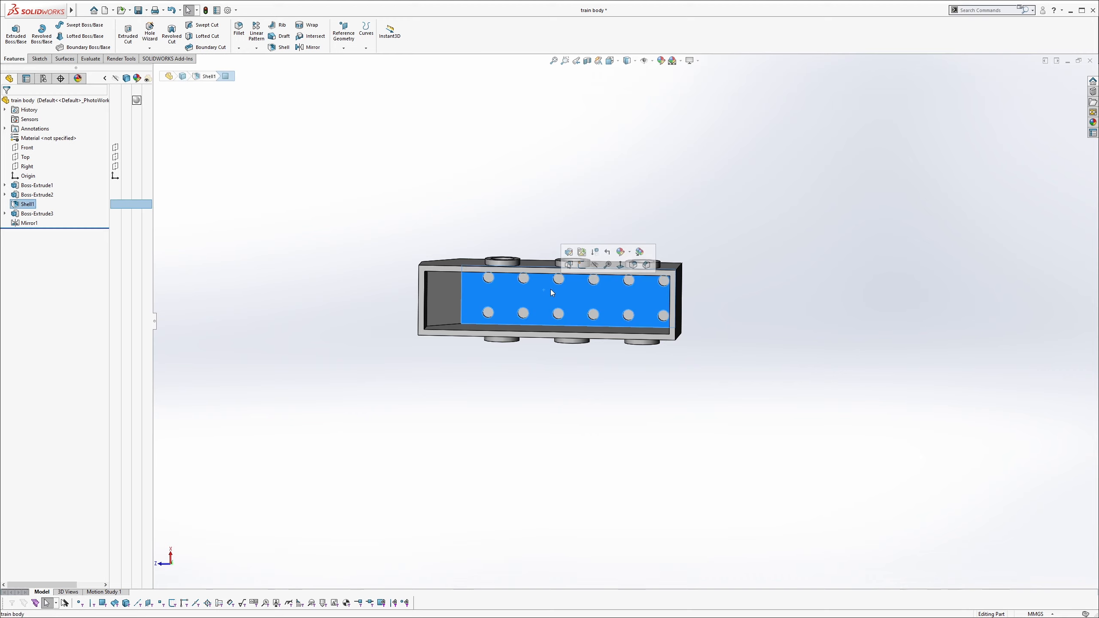
{"action": "left_click", "coordinate": [619, 265]}
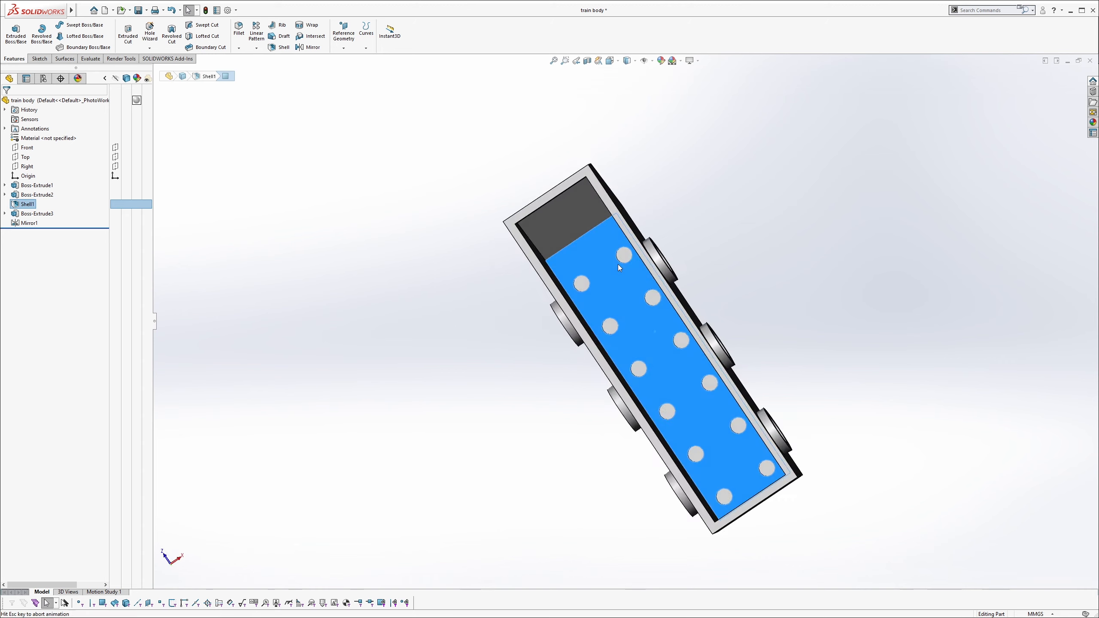
{"action": "left_click", "coordinate": [39, 58]}
{"action": "left_click", "coordinate": [12, 33]}
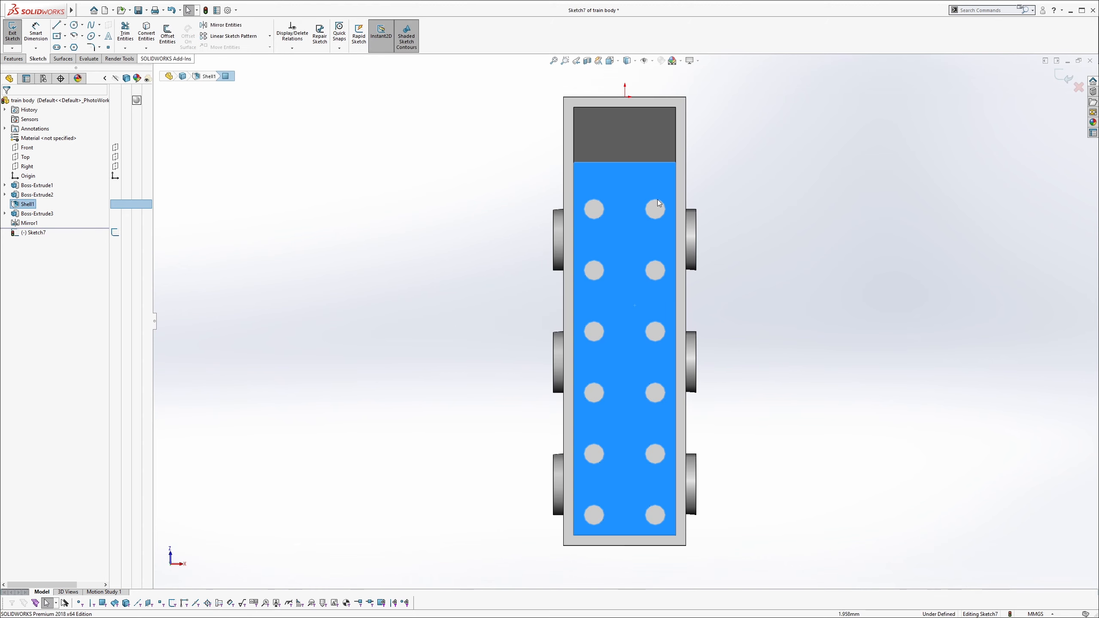
{"action": "left_click", "coordinate": [419, 263]}
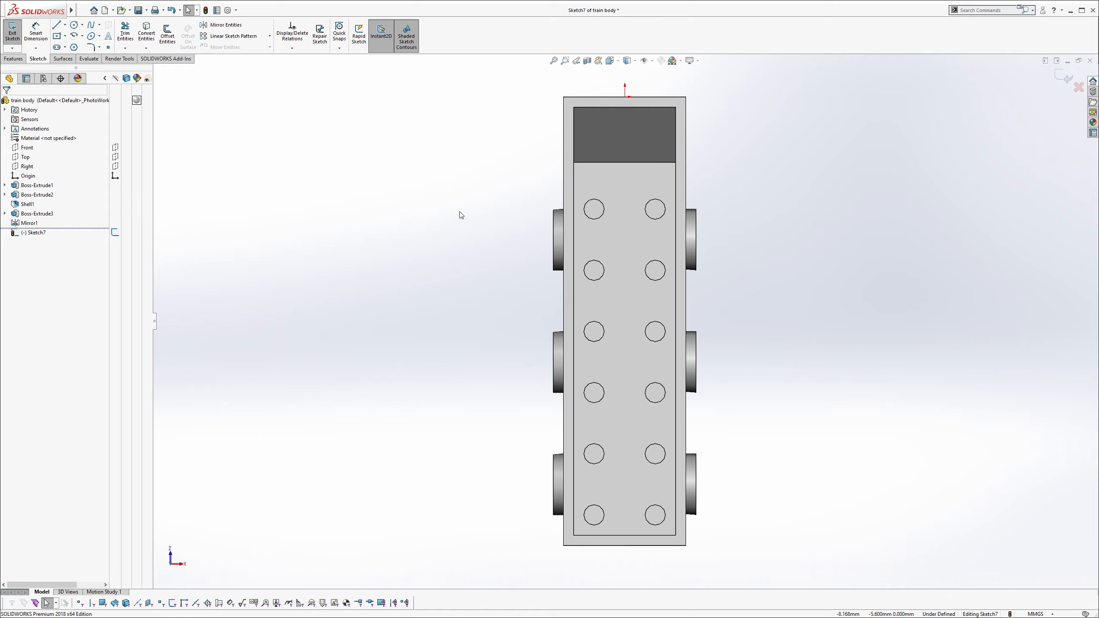
{"action": "middle_click_drag", "start_coordinate": [684, 379], "coordinate": [611, 328]}
{"action": "key", "text": "space"}
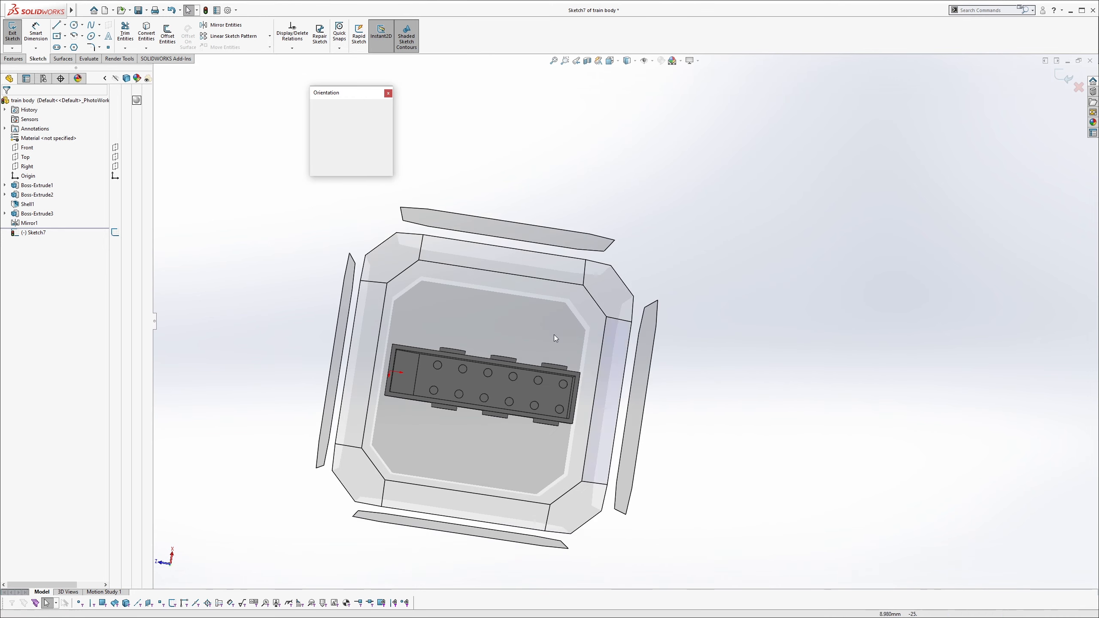
{"action": "left_click", "coordinate": [556, 298]}
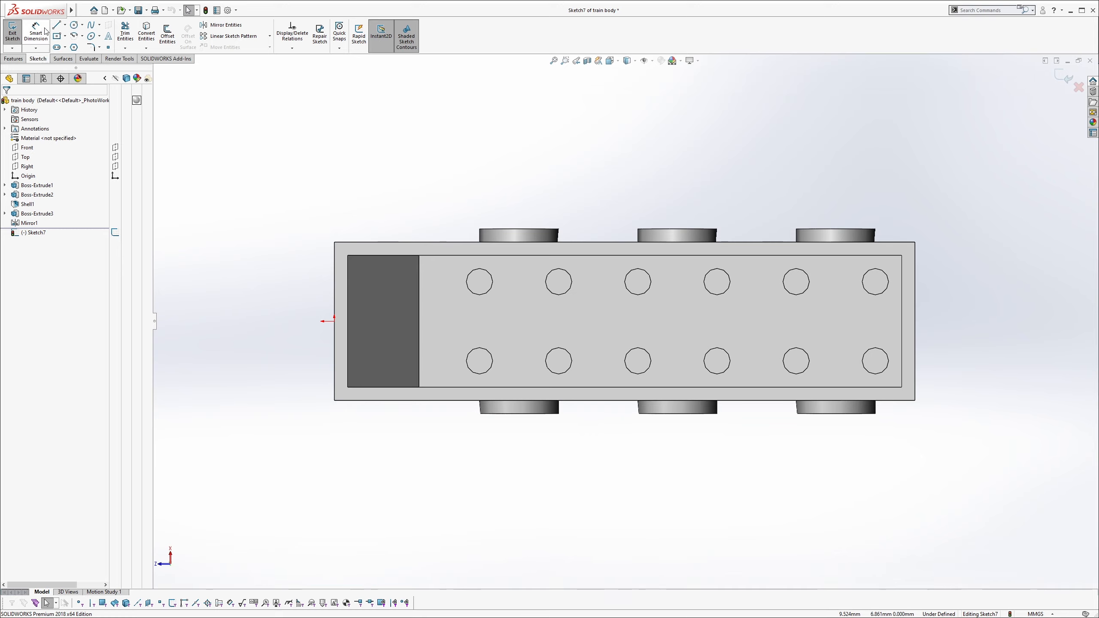
Draw a horizontal construction centerline about 14.1 mm long between the two rows of stud outlines.
{"action": "left_click", "coordinate": [65, 26]}
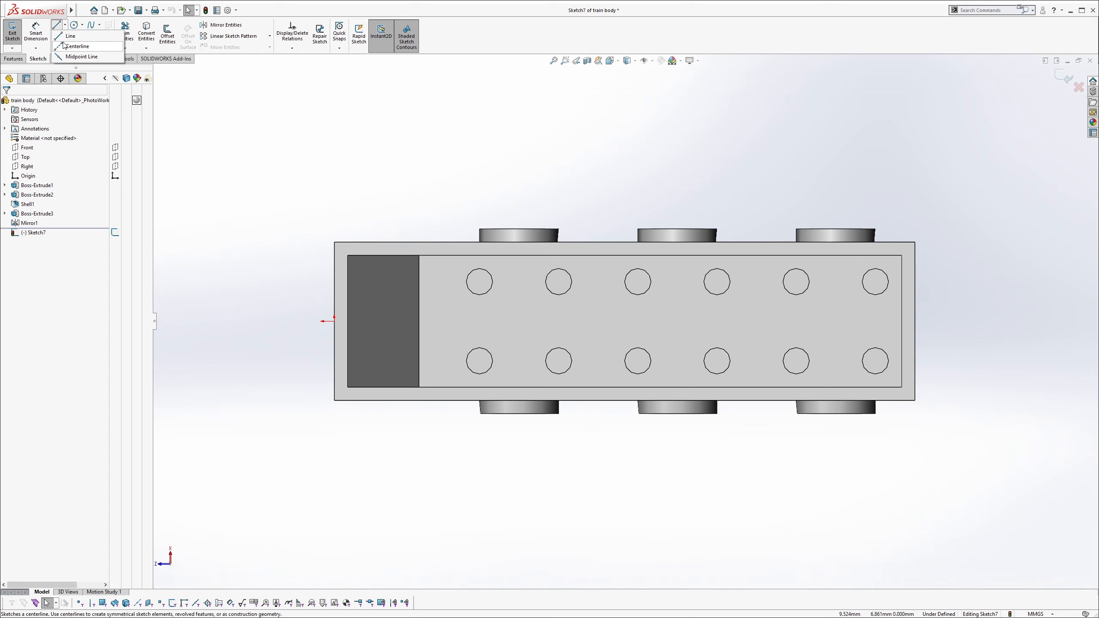
{"action": "left_click", "coordinate": [64, 45]}
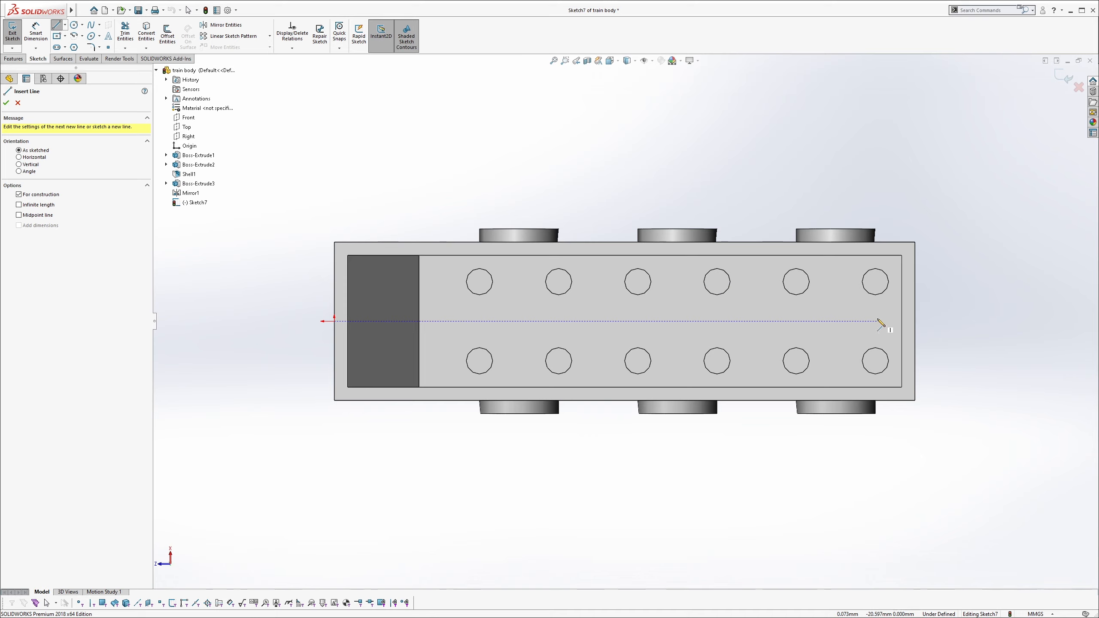
{"action": "left_click", "coordinate": [866, 334]}
{"action": "left_click", "coordinate": [494, 334]}
{"action": "key", "text": "Escape"}
Dimension the centerline 2 mm from the lower long inner edge of the shell.
{"action": "left_click", "coordinate": [36, 31]}
{"action": "left_click", "coordinate": [595, 334]}
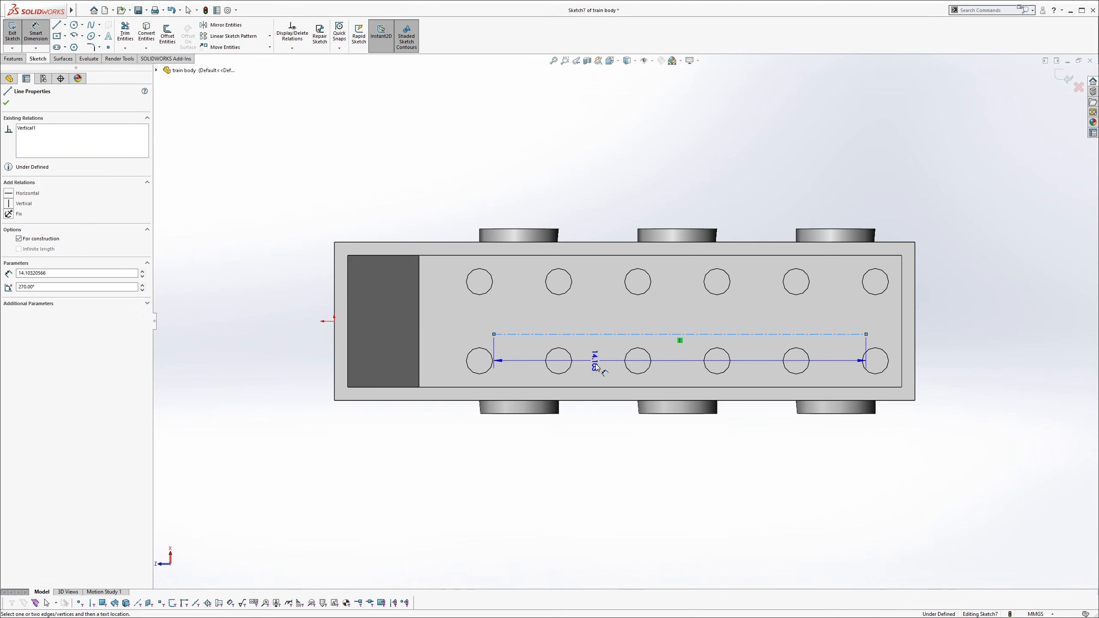
{"action": "left_click", "coordinate": [601, 387]}
{"action": "left_click", "coordinate": [597, 373]}
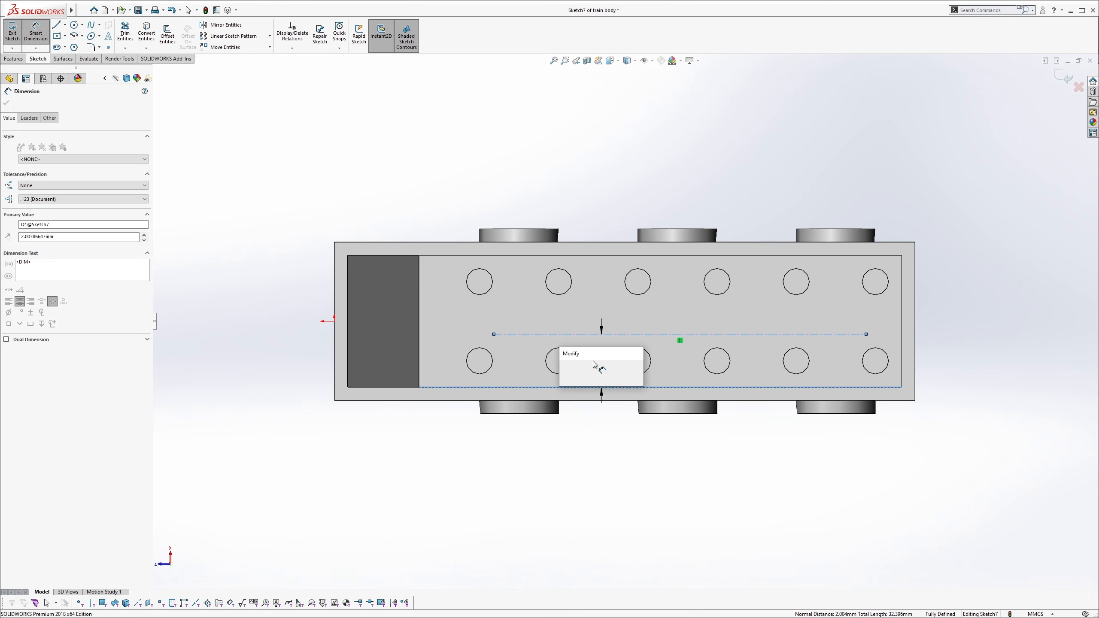
{"action": "type", "text": "2"}
{"action": "key", "text": "Return"}
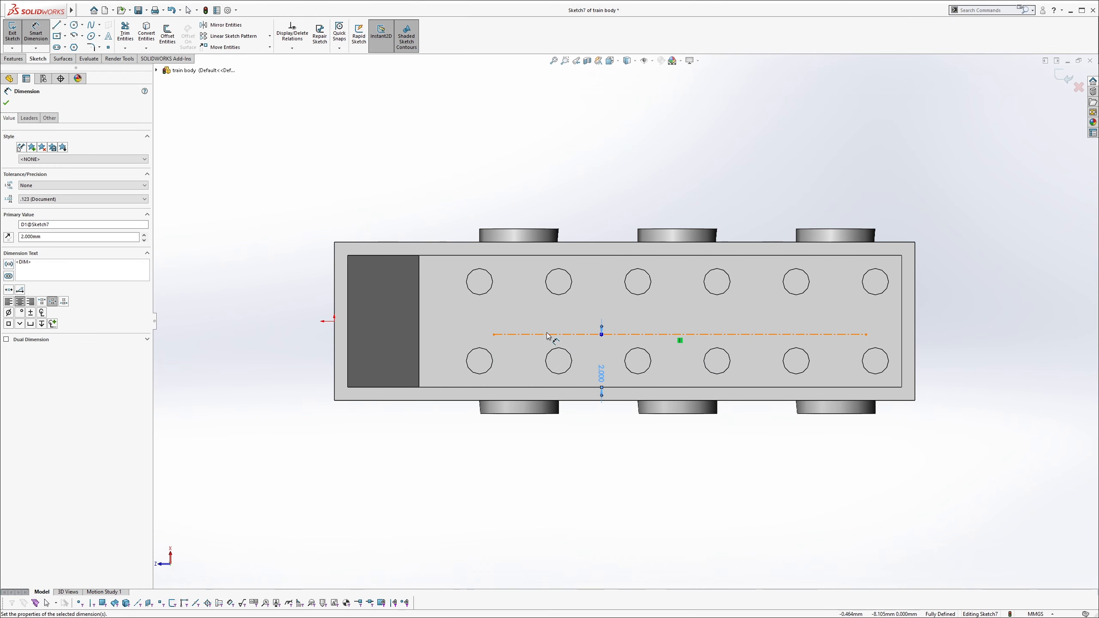
{"action": "key", "text": "Escape"}
Extend both ends of the centerline outward to a length of about 17 mm.
{"action": "left_click_drag", "start_coordinate": [494, 334], "coordinate": [438, 340]}
{"action": "left_click_drag", "start_coordinate": [872, 333], "coordinate": [888, 336]}
{"action": "left_click", "coordinate": [925, 167]}
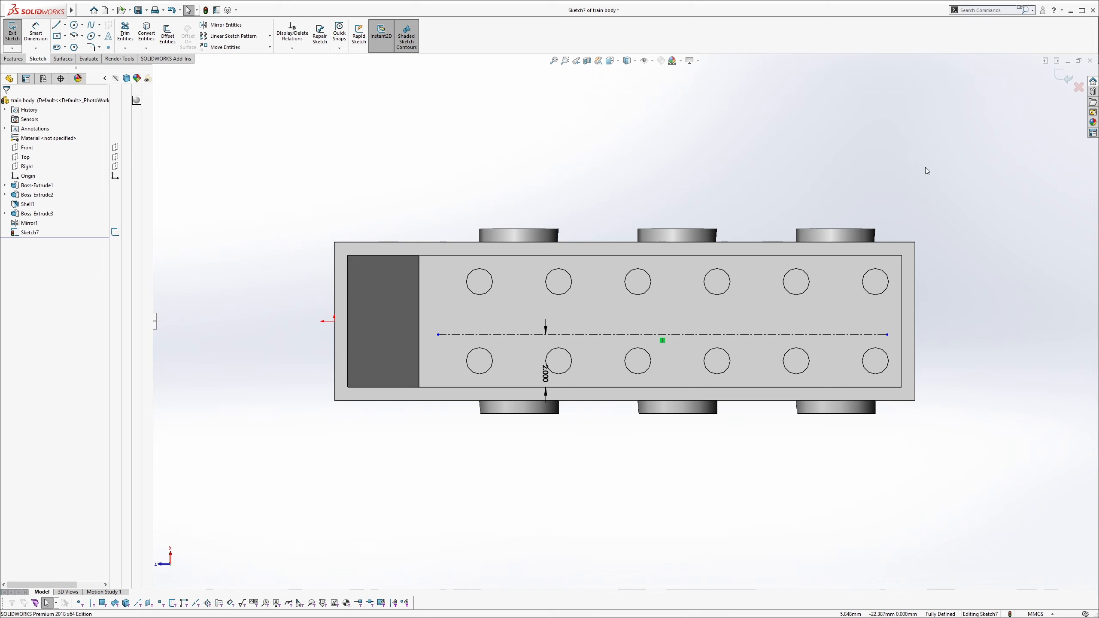
Add sketch text with the author's website address, using the centerline as its guide curve.
{"action": "left_click", "coordinate": [979, 12]}
{"action": "type", "text": "text"}
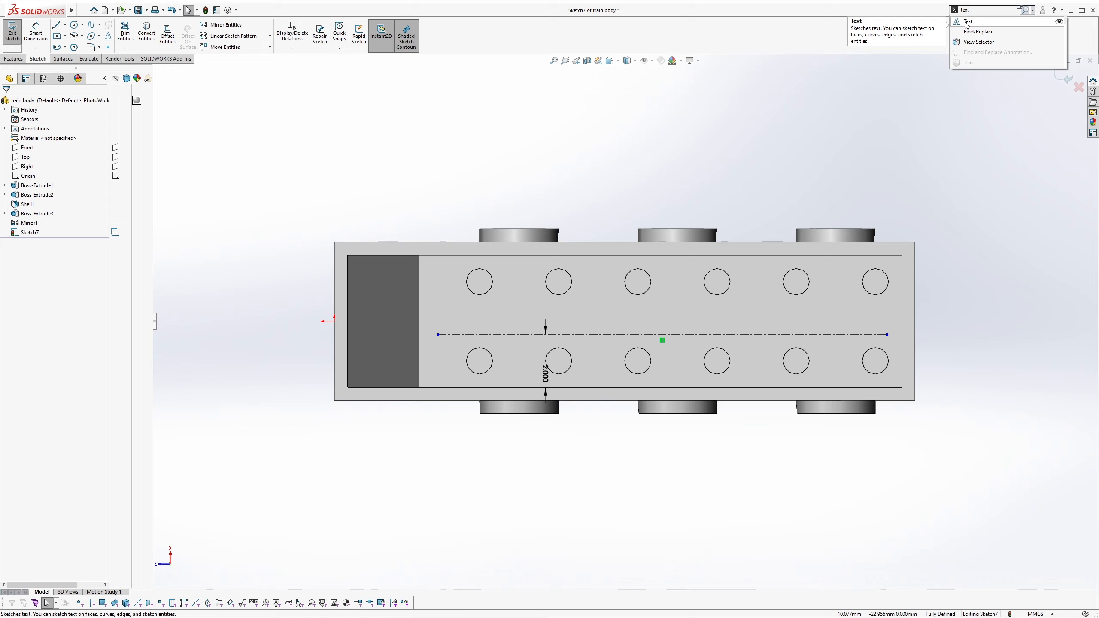
{"action": "left_click", "coordinate": [968, 21]}
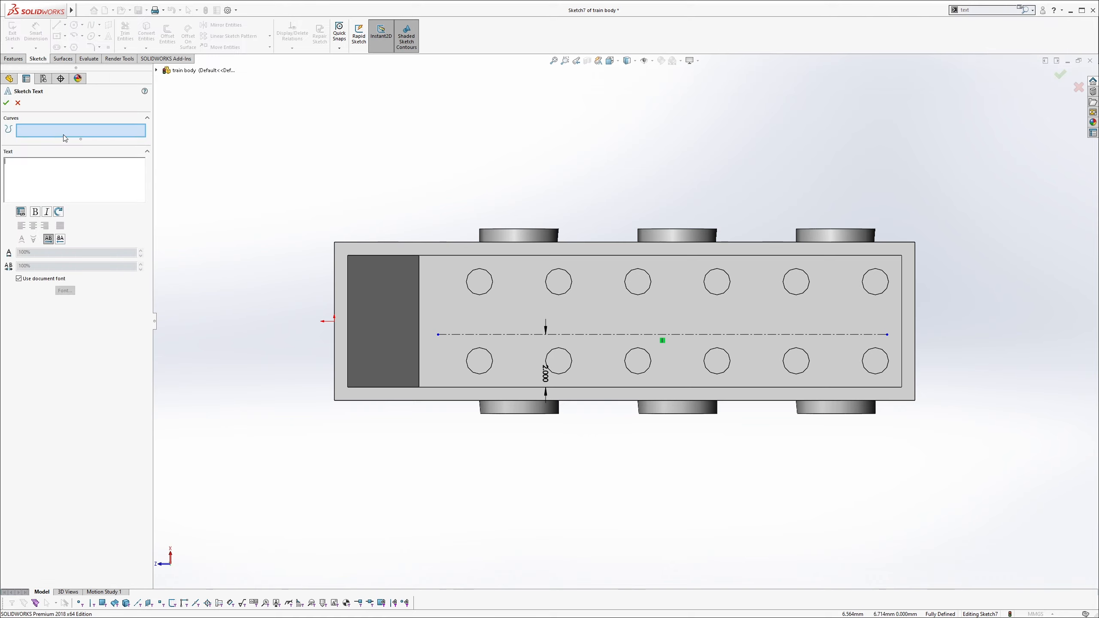
{"action": "left_click", "coordinate": [585, 334]}
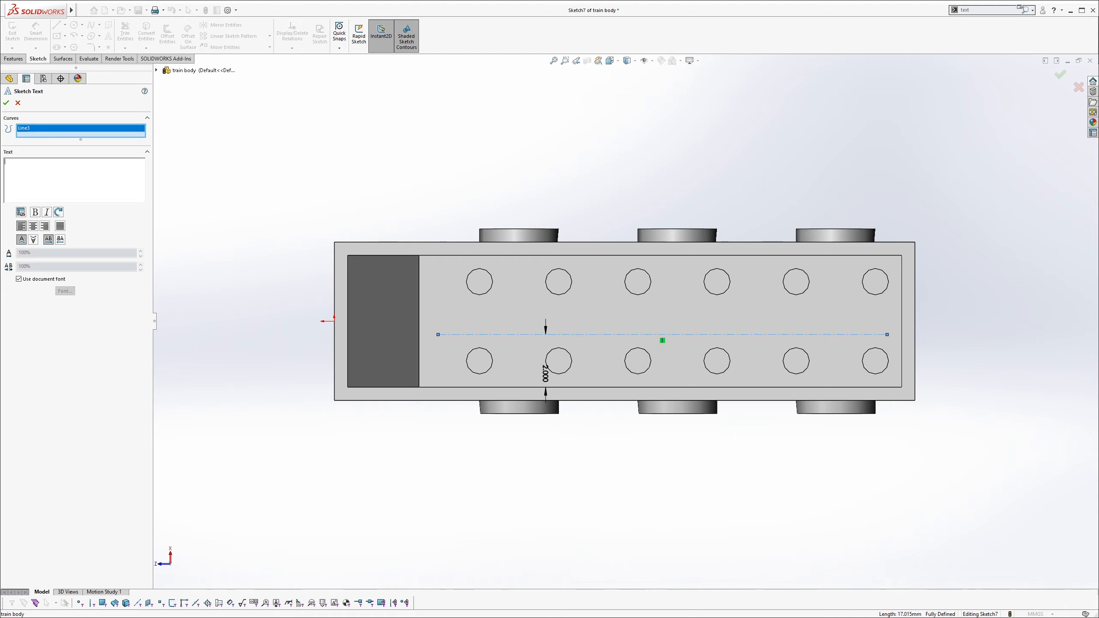
{"action": "type", "text": "rathasochenda.com"}
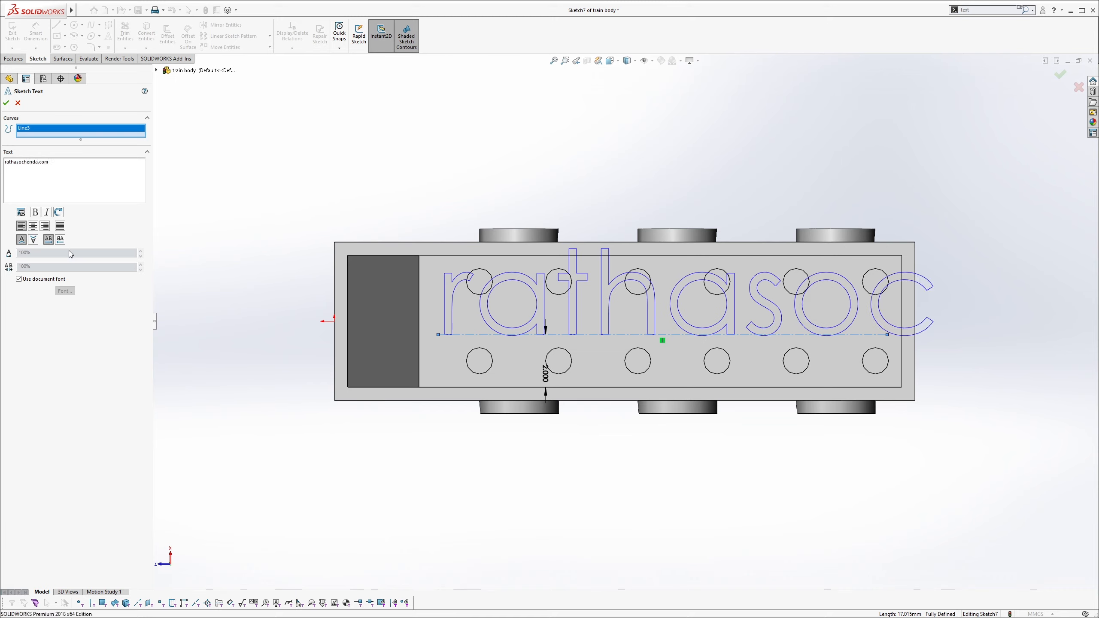
Override the document font for the sketch text and set its height to 1 mm.
{"action": "left_click", "coordinate": [23, 280]}
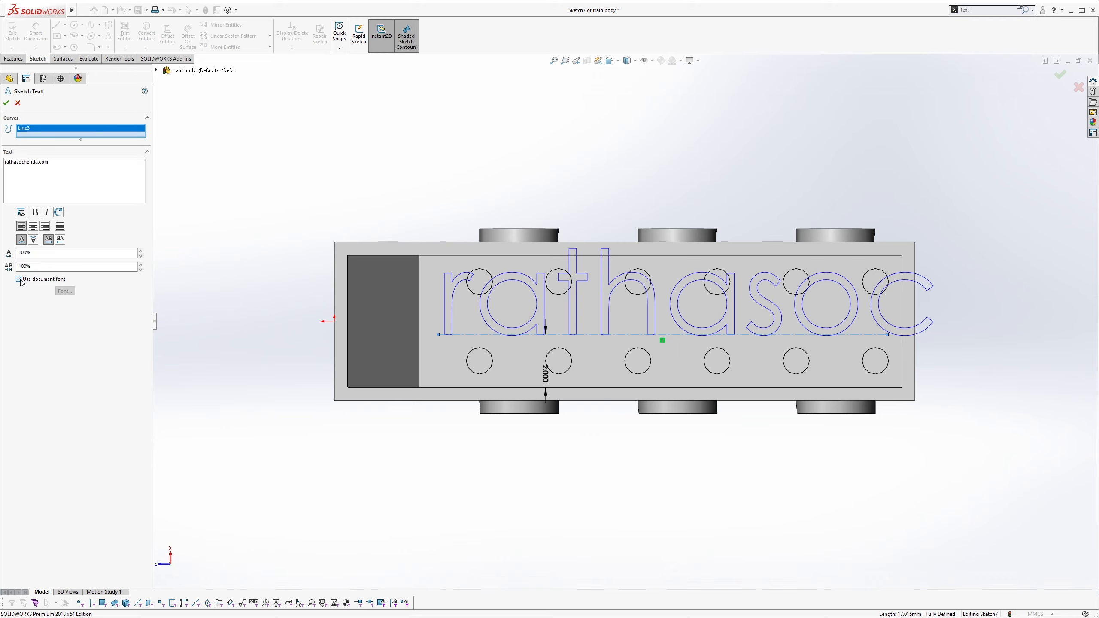
{"action": "left_click", "coordinate": [61, 293]}
{"action": "left_click", "coordinate": [606, 274]}
{"action": "double_click", "coordinate": [610, 275]}
{"action": "type", "text": "1"}
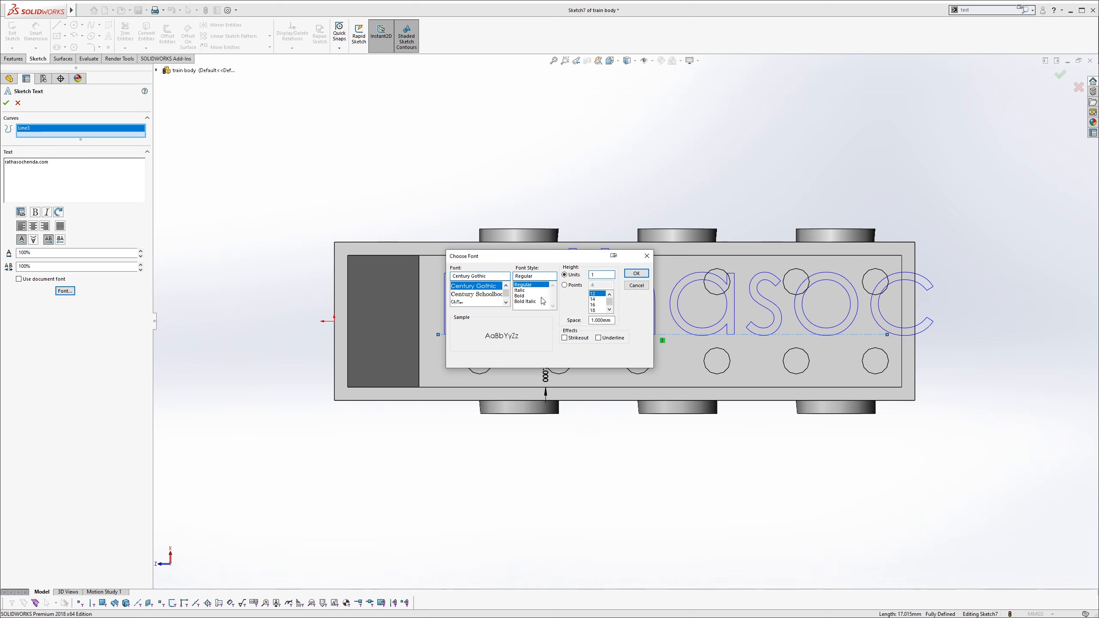
{"action": "left_click", "coordinate": [636, 274]}
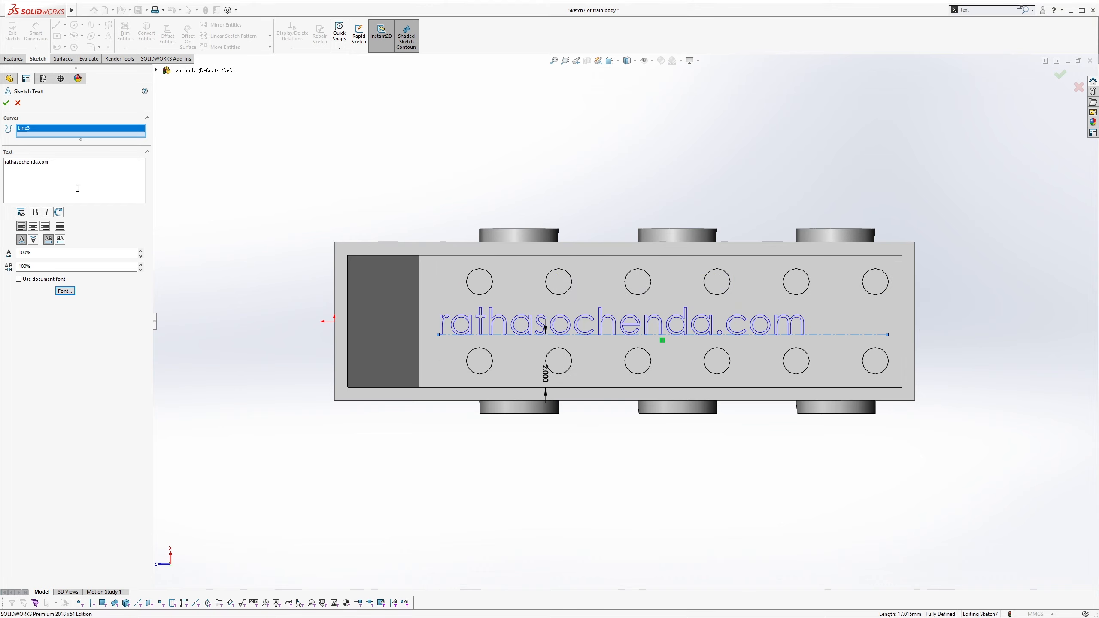
Make the website text bold and center it along the centerline.
{"action": "left_click_drag", "start_coordinate": [85, 194], "coordinate": [3, 161]}
{"action": "left_click", "coordinate": [35, 213]}
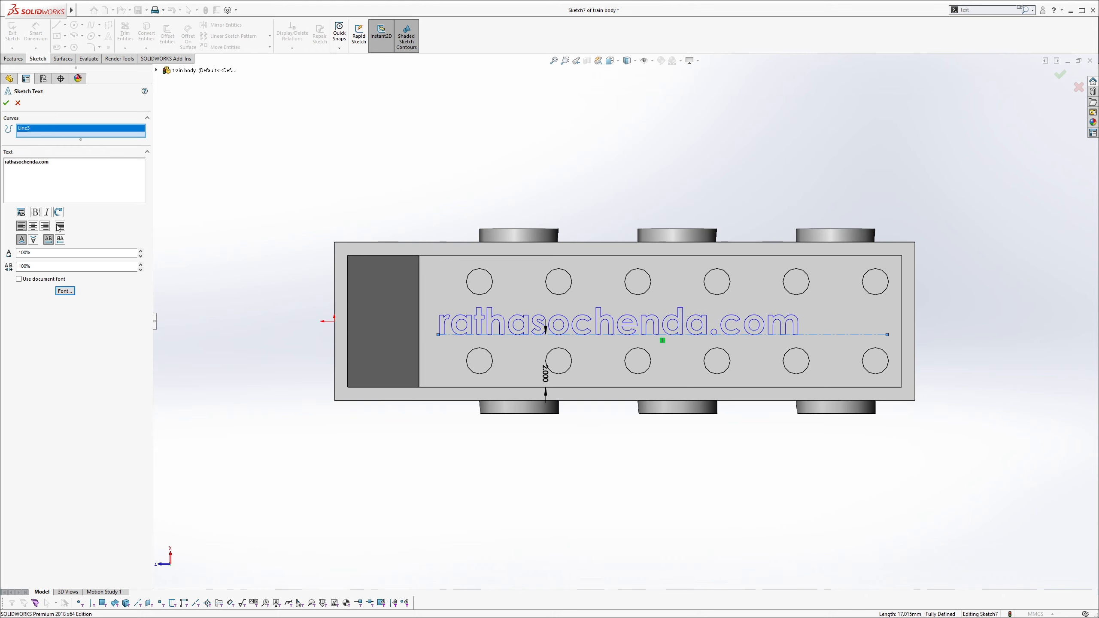
{"action": "left_click", "coordinate": [37, 225]}
{"action": "left_click", "coordinate": [6, 103]}
Engrave the website text into the inner face with a blind extruded cut 0.25 mm deep.
{"action": "middle_click_drag", "start_coordinate": [534, 253], "coordinate": [606, 256]}
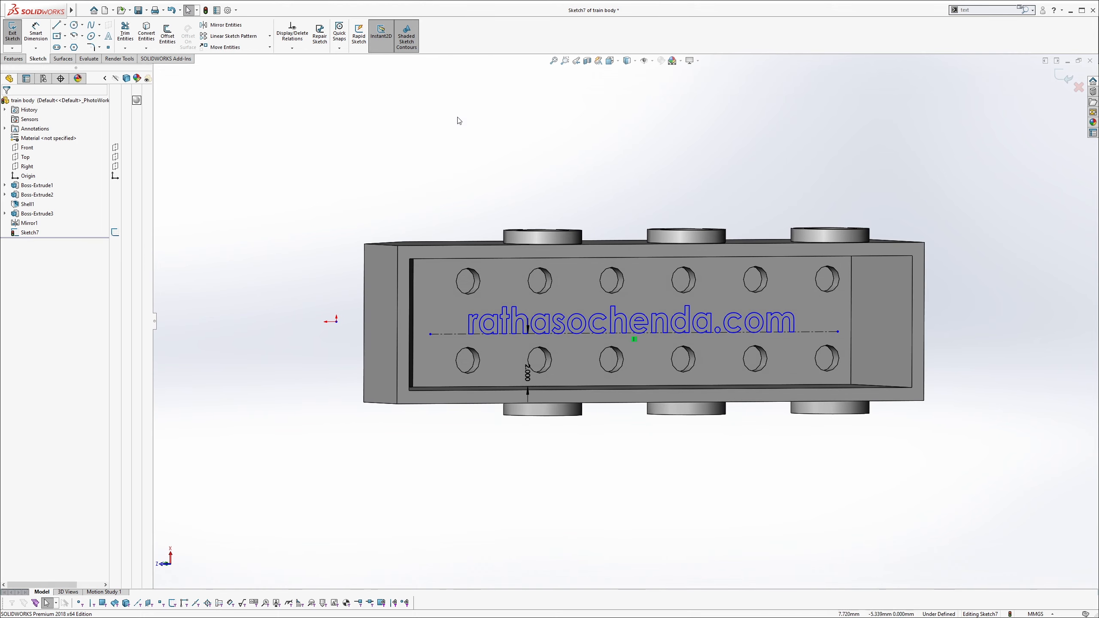
{"action": "left_click", "coordinate": [13, 58]}
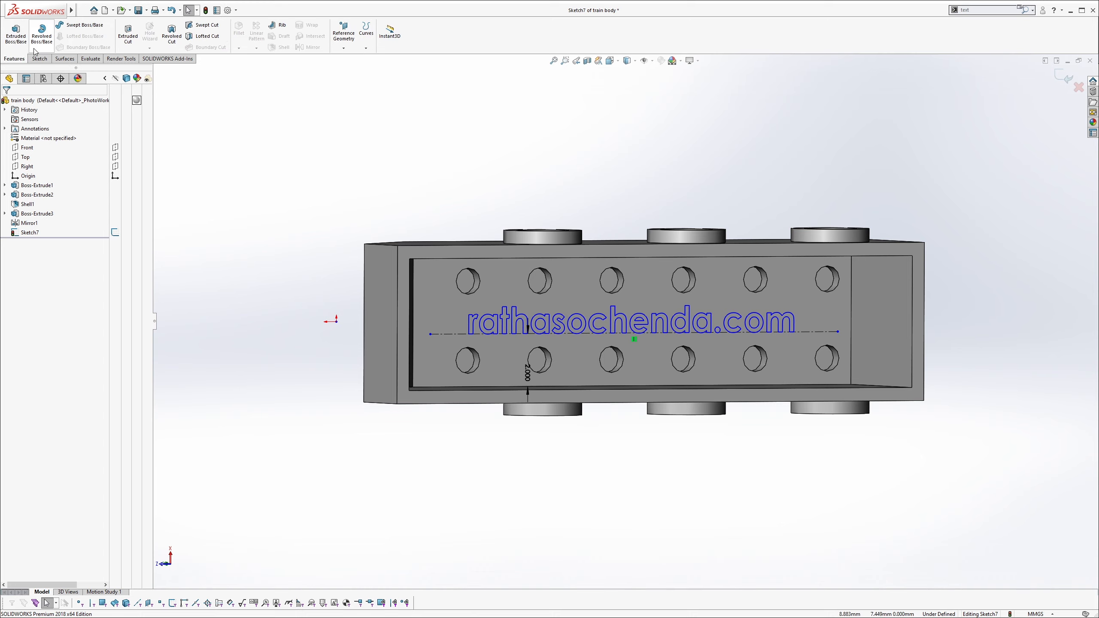
{"action": "left_click", "coordinate": [128, 36]}
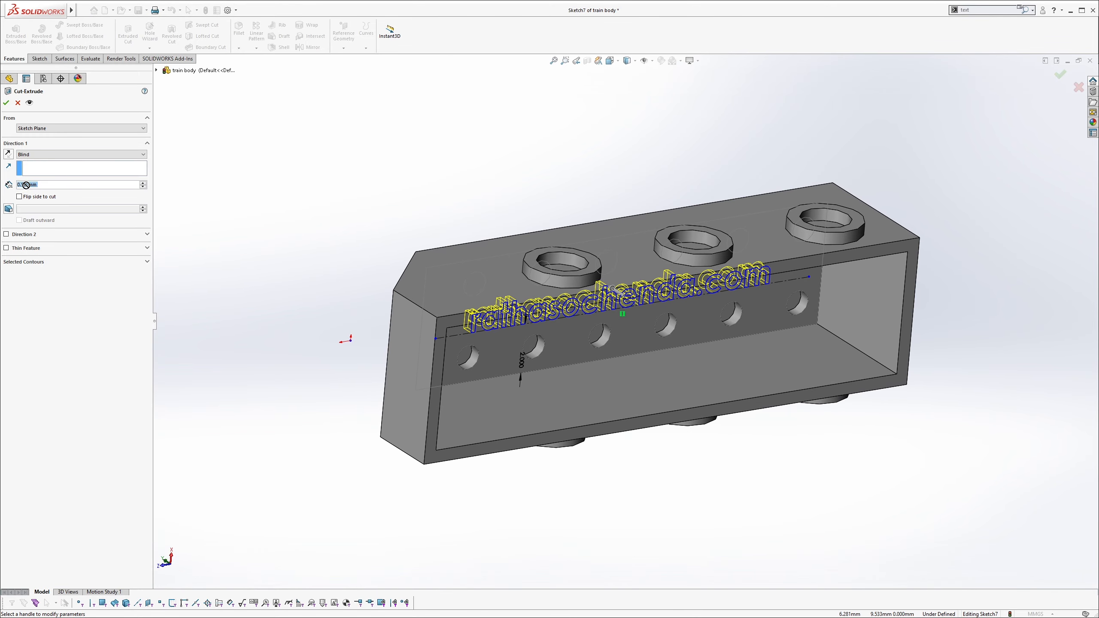
{"action": "type", "text": "0.25"}
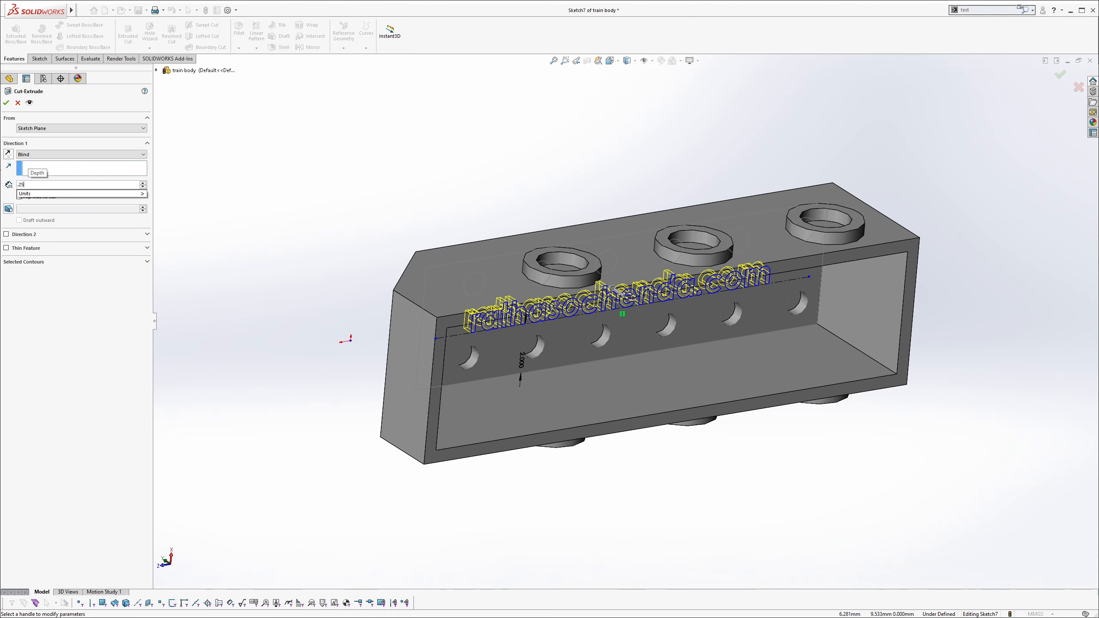
{"action": "left_click", "coordinate": [19, 197]}
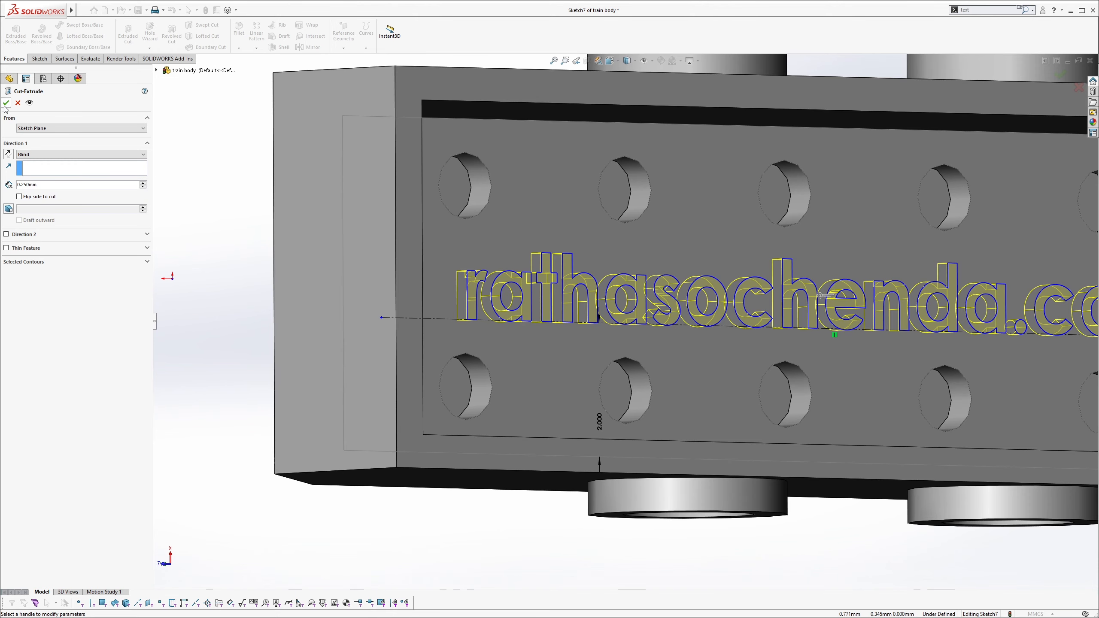
{"action": "key", "text": "Return"}
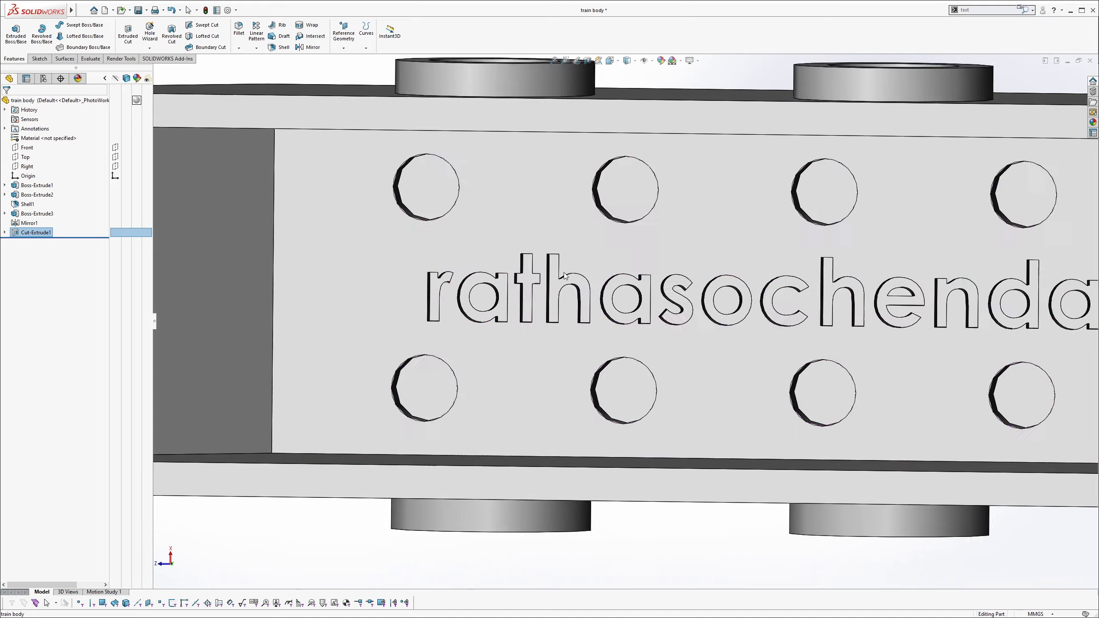
{"action": "scroll", "coordinate": [563, 273], "scroll_direction": "up", "scroll_amount": 6}
{"action": "middle_click_drag", "start_coordinate": [563, 272], "coordinate": [650, 328]}
{"action": "scroll", "coordinate": [780, 353], "scroll_direction": "down", "scroll_amount": 2}
{"action": "scroll", "coordinate": [719, 363], "scroll_direction": "up", "scroll_amount": 3}
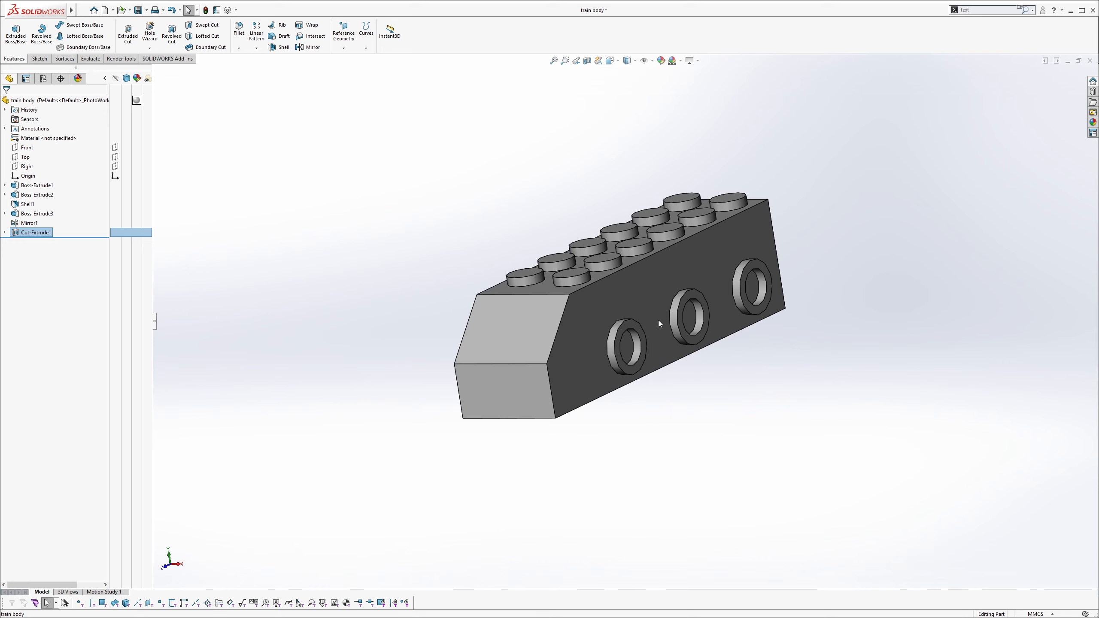
{"action": "left_click", "coordinate": [377, 159]}
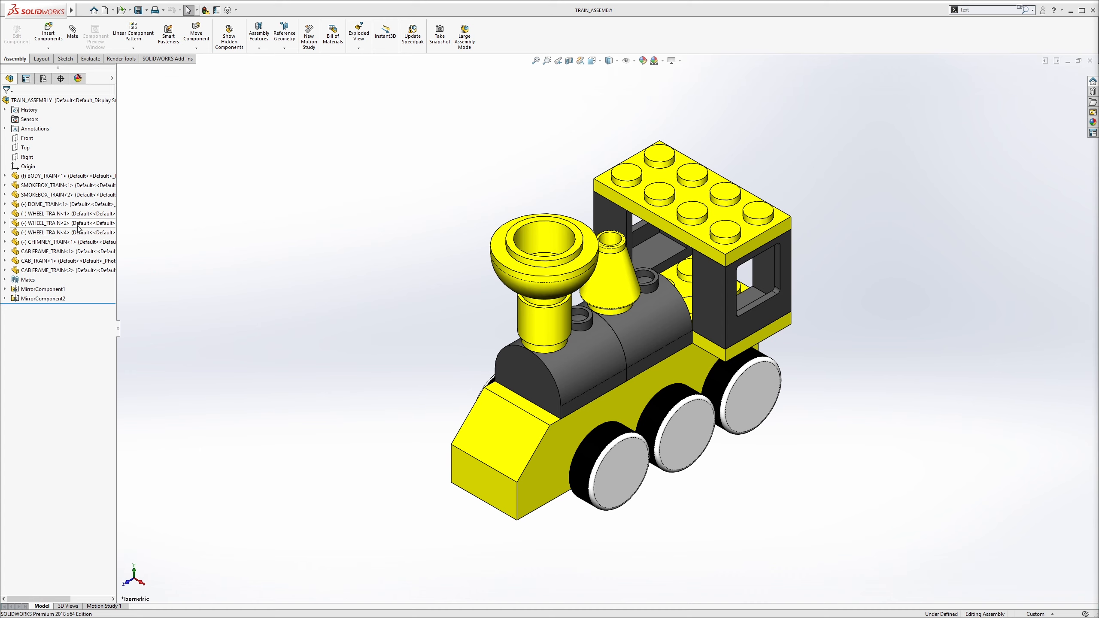
Isolate the CAB_TRAIN component in the TRAIN_ASSEMBLY document.
{"action": "left_click", "coordinate": [43, 261]}
{"action": "right_click", "coordinate": [44, 262]}
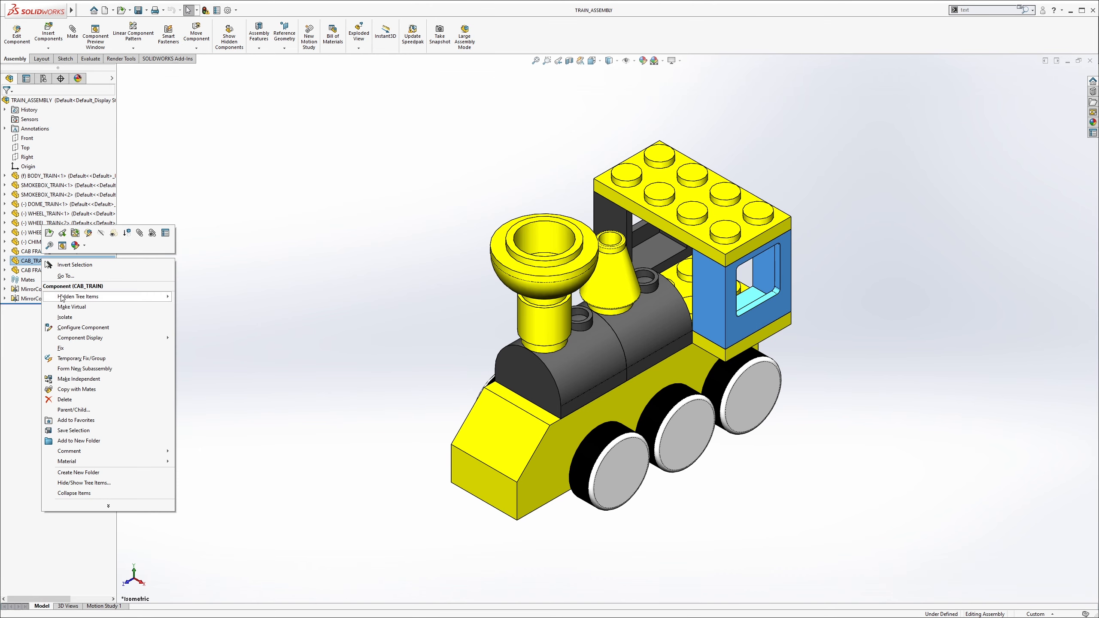
{"action": "left_click", "coordinate": [66, 317]}
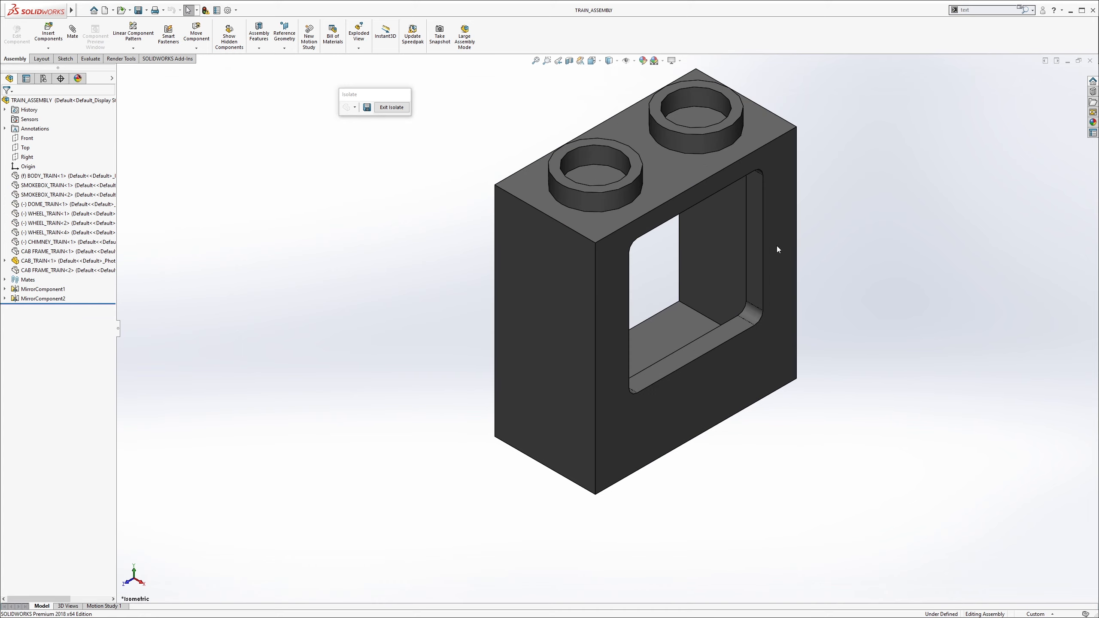
Examine the isolated cab part's studs, hollow interior and rounded window opening from several angles.
{"action": "middle_click_drag", "start_coordinate": [637, 213], "coordinate": [653, 173]}
{"action": "scroll", "coordinate": [755, 173], "scroll_direction": "down", "scroll_amount": 3}
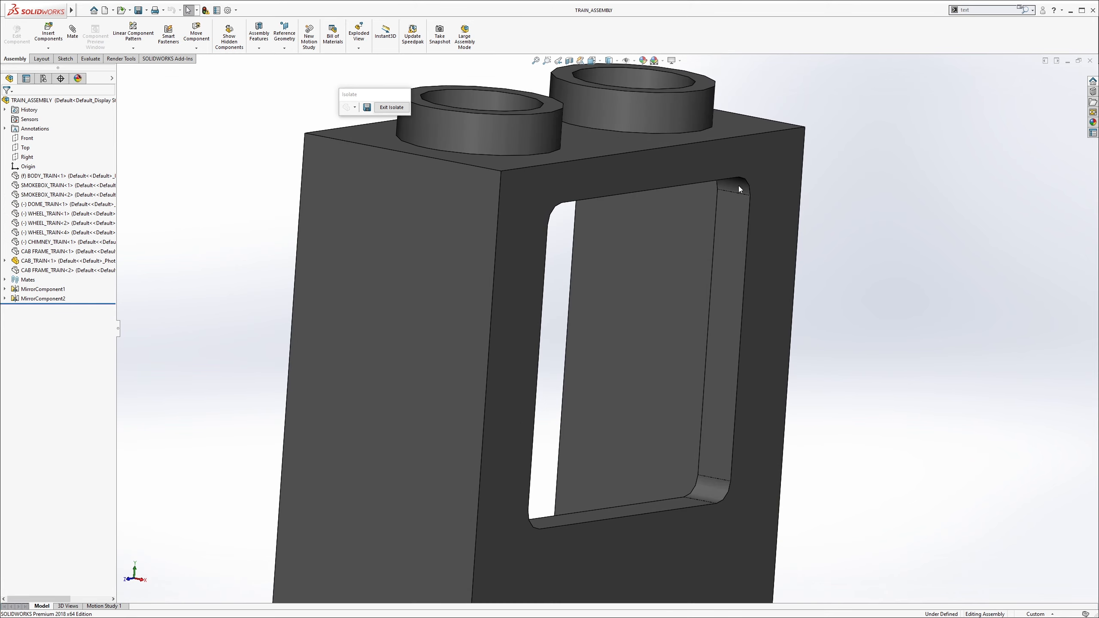
{"action": "left_click", "coordinate": [738, 186]}
{"action": "scroll", "coordinate": [606, 208], "scroll_direction": "up", "scroll_amount": 5}
{"action": "middle_click_drag", "start_coordinate": [568, 225], "coordinate": [666, 220]}
{"action": "left_click", "coordinate": [479, 252]}
{"action": "middle_click_drag", "start_coordinate": [468, 358], "coordinate": [458, 323]}
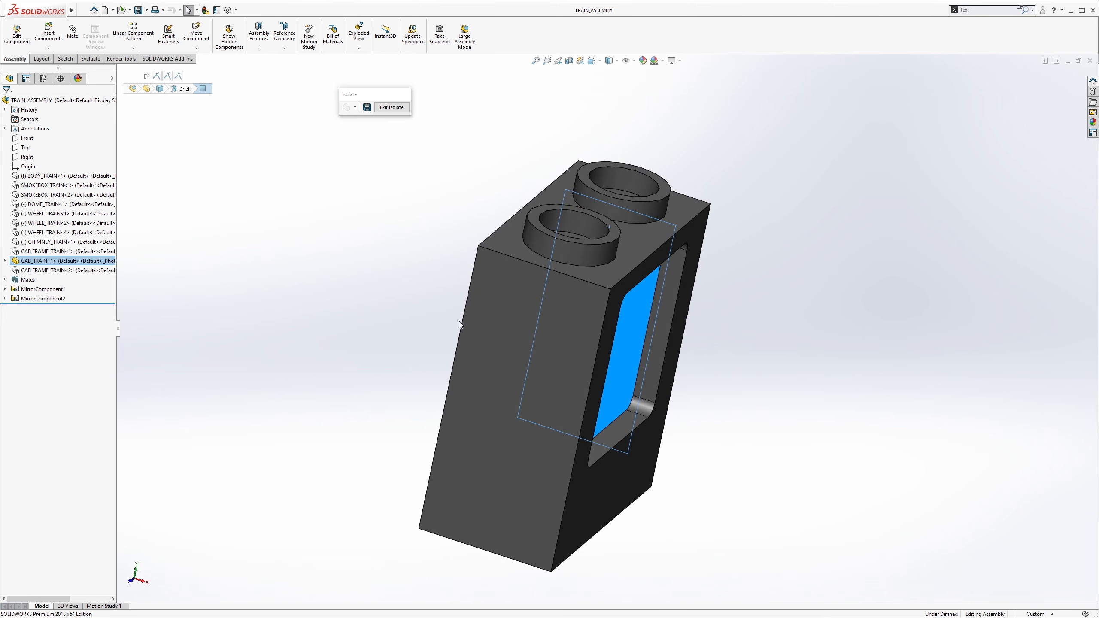
{"action": "left_click", "coordinate": [380, 264]}
Create a new document from the tutorial part template and set its units to MMGS (millimeter, gram, second).
{"action": "left_click", "coordinate": [1093, 81]}
{"action": "left_click", "coordinate": [1015, 82]}
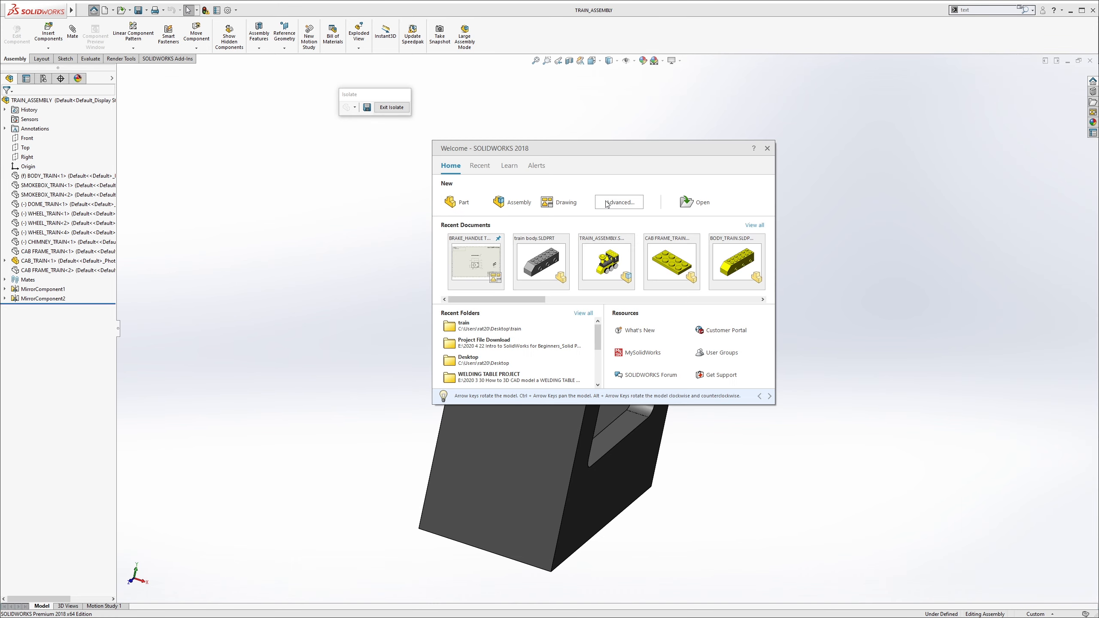
{"action": "left_click", "coordinate": [619, 202]}
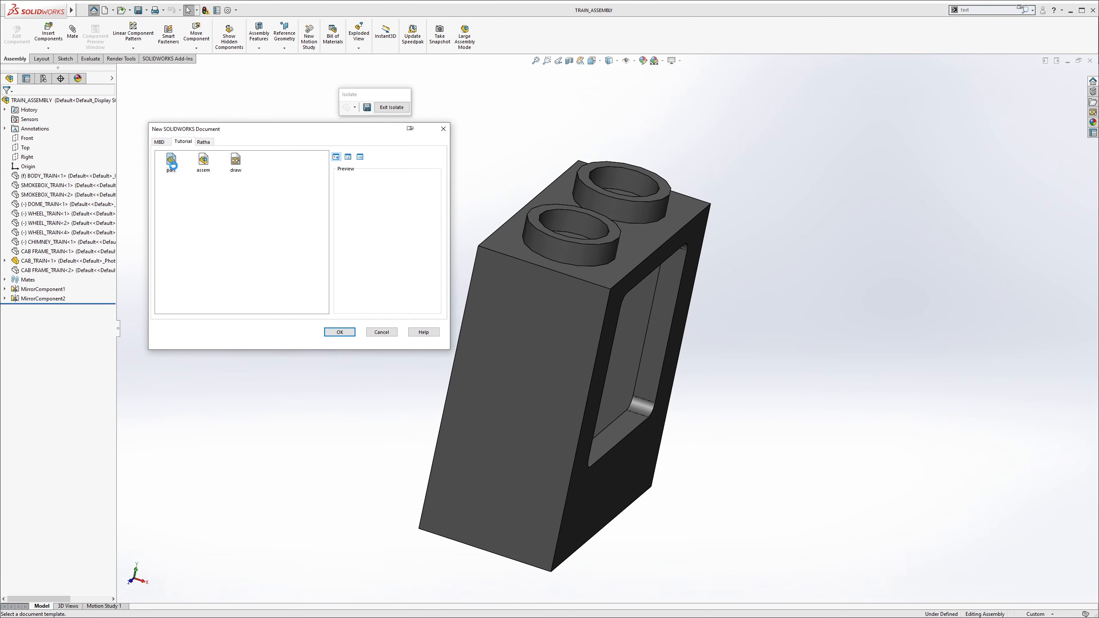
{"action": "left_click", "coordinate": [340, 332]}
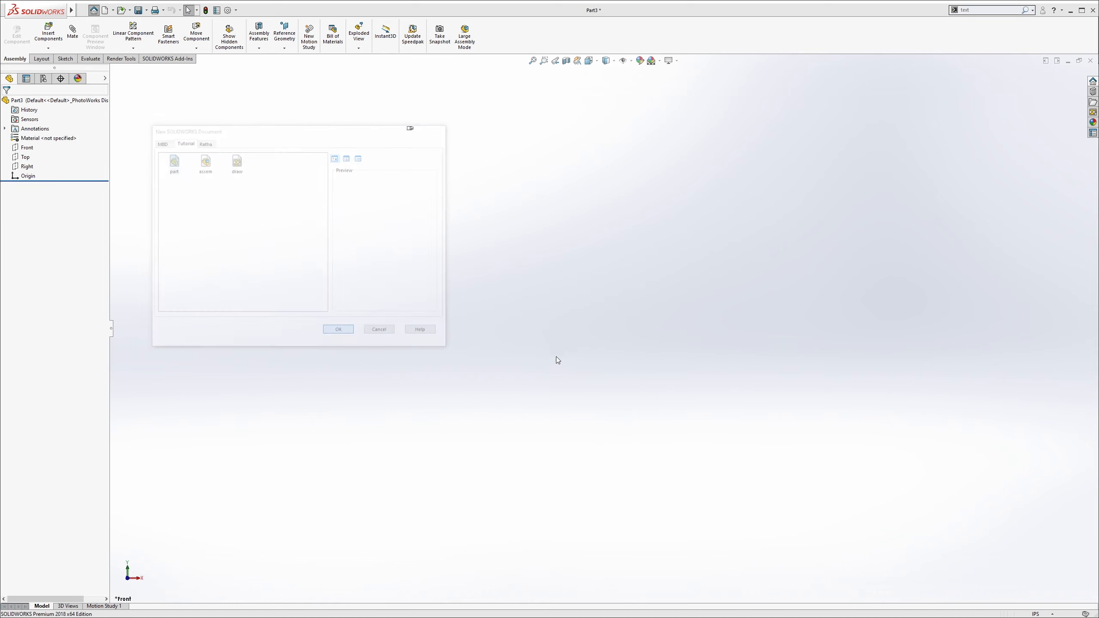
{"action": "left_click", "coordinate": [1036, 614]}
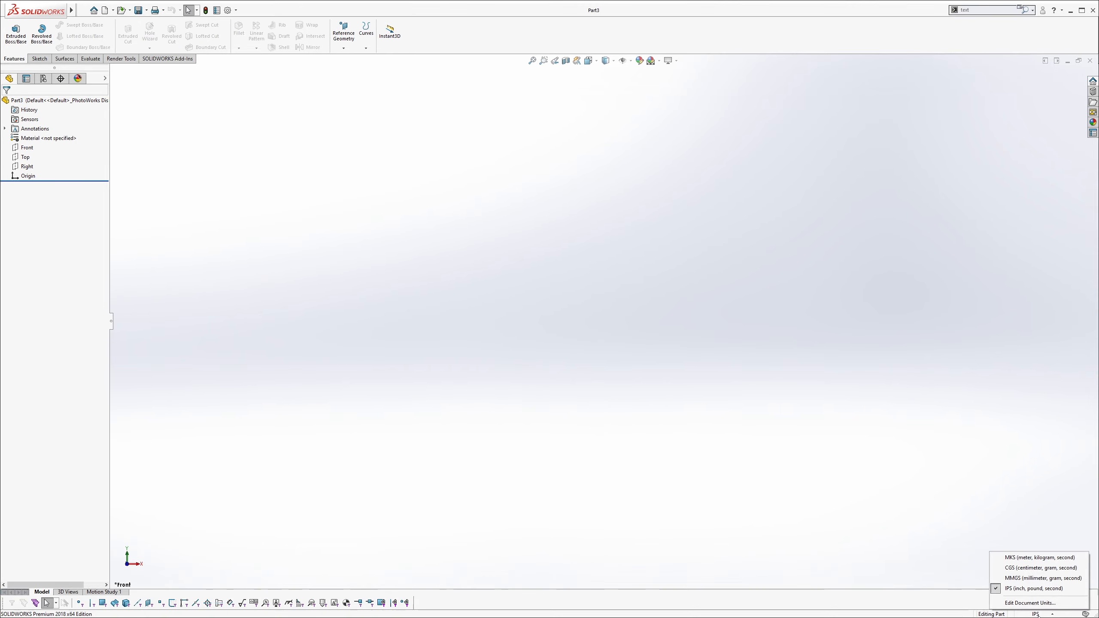
{"action": "left_click", "coordinate": [1026, 579]}
Sketch a center rectangle about 54 mm square on the Front plane, centered on the origin.
{"action": "left_click", "coordinate": [32, 148]}
{"action": "left_click", "coordinate": [31, 168]}
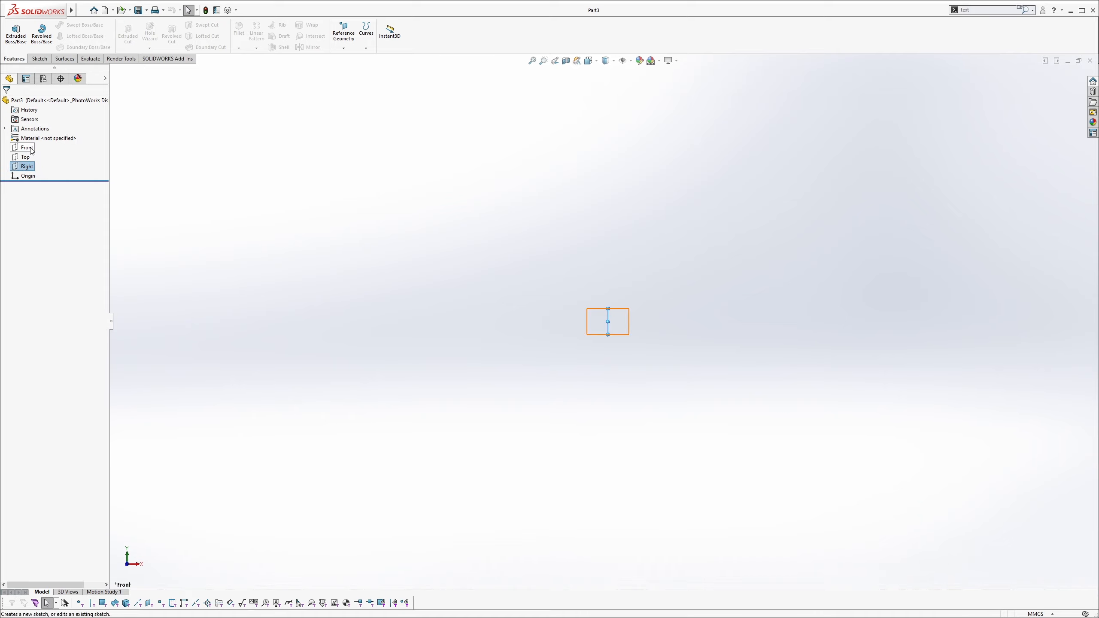
{"action": "left_click", "coordinate": [30, 148]}
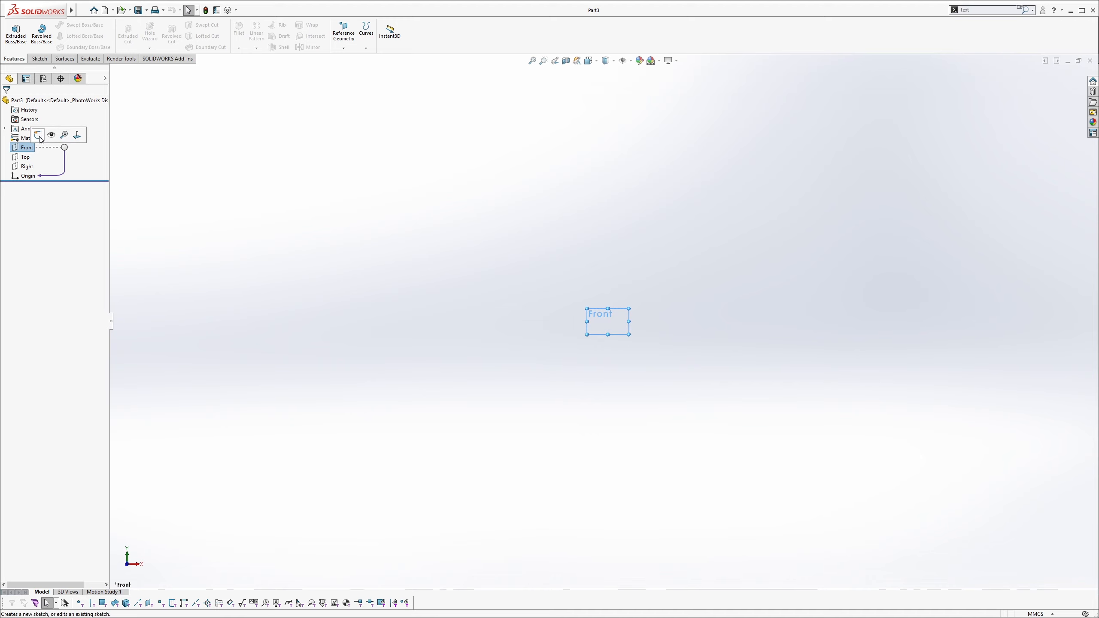
{"action": "left_click", "coordinate": [39, 137]}
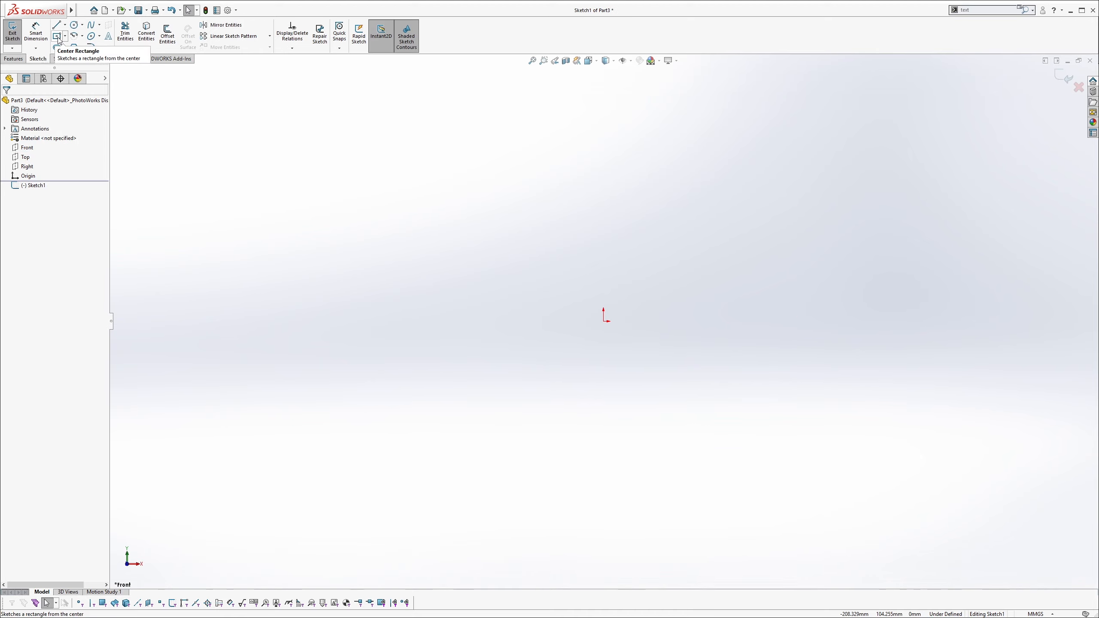
{"action": "left_click", "coordinate": [58, 36]}
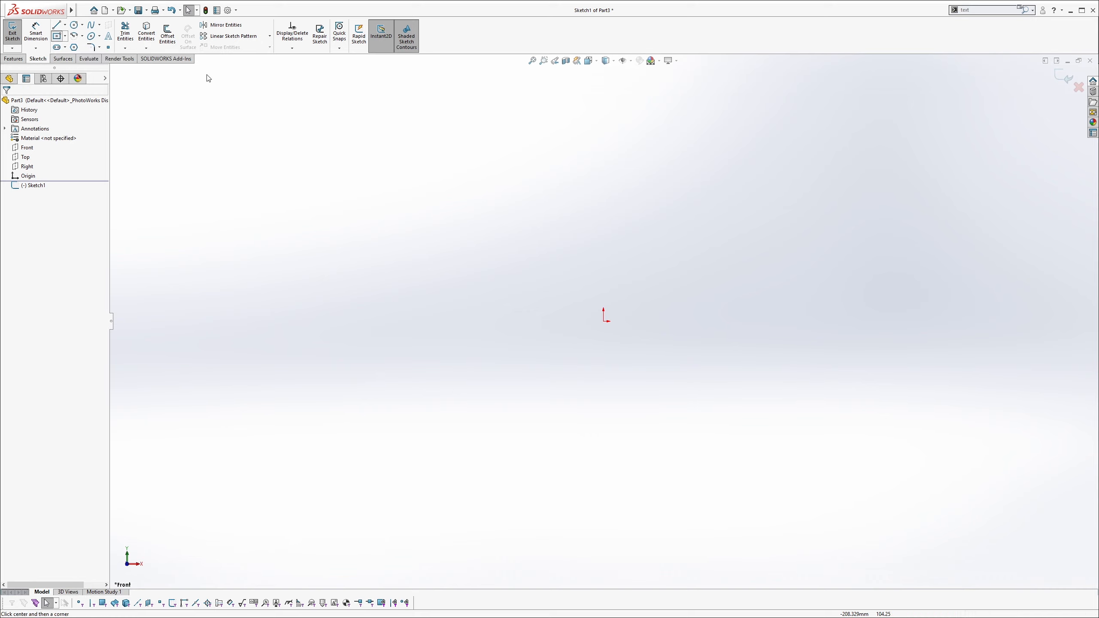
{"action": "left_click", "coordinate": [604, 321]}
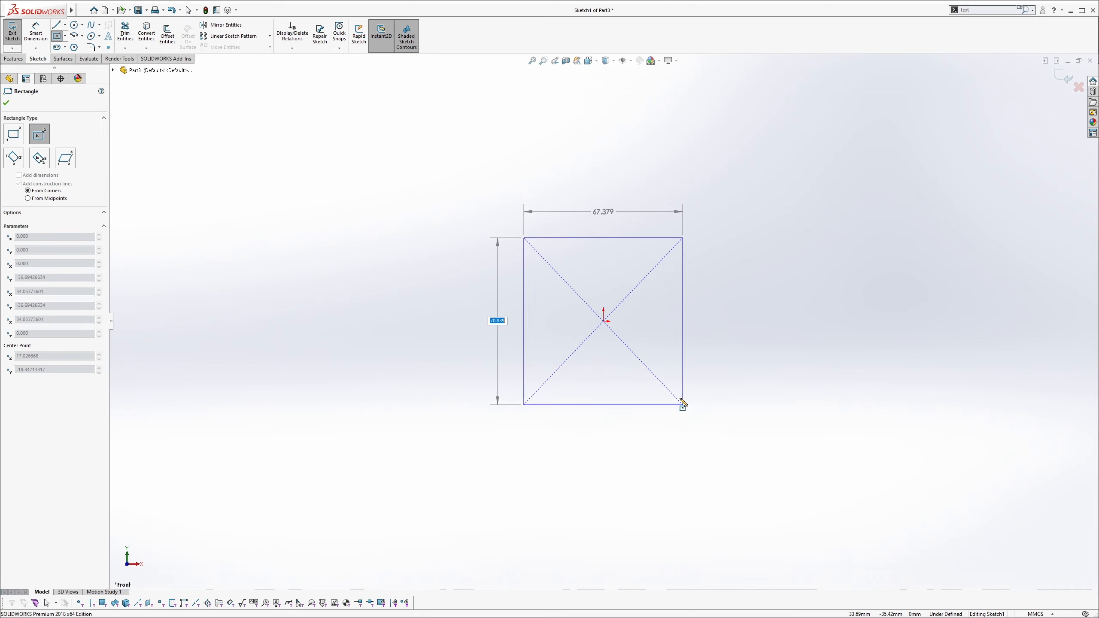
{"action": "left_click", "coordinate": [666, 384]}
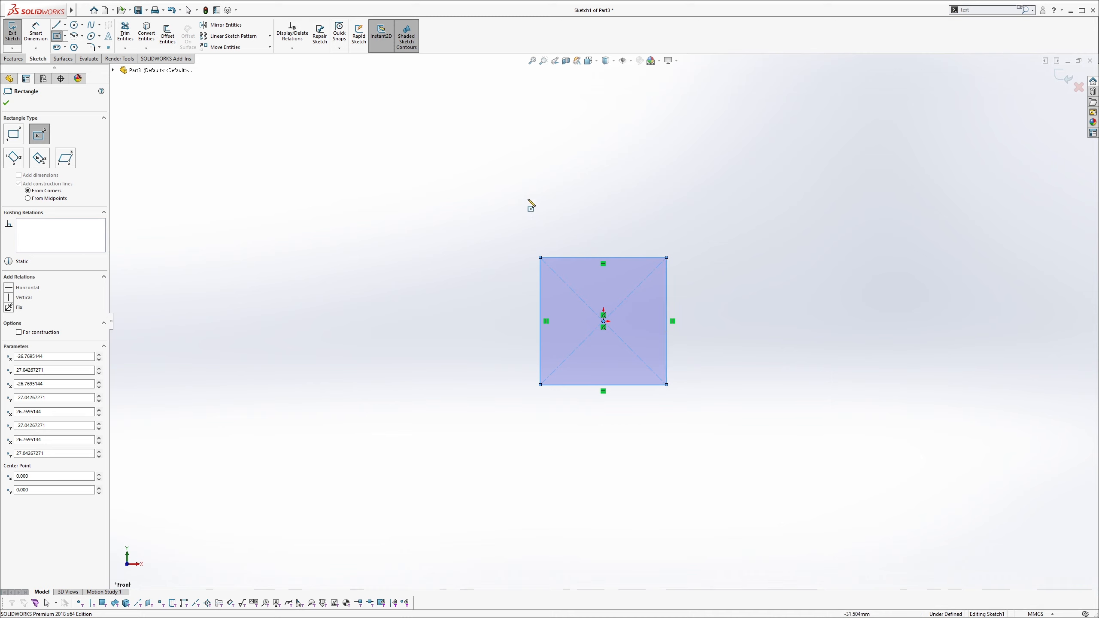
{"action": "key", "text": "Escape"}
Dimension the rectangle to a height of 6.5 mm and a width of 6 mm.
{"action": "left_click", "coordinate": [36, 33]}
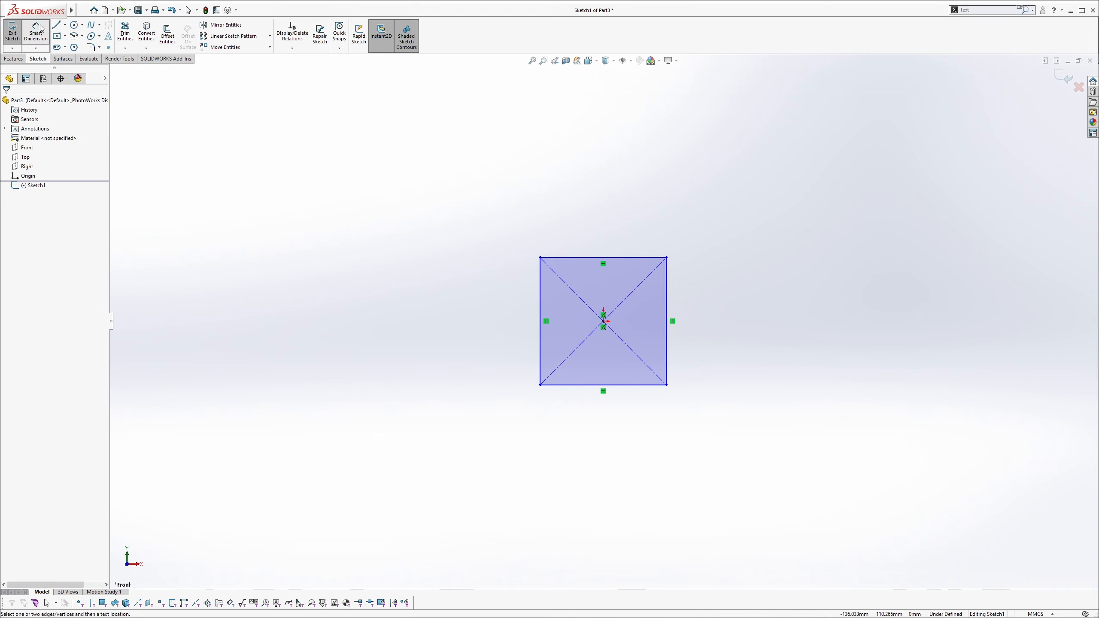
{"action": "left_click", "coordinate": [540, 290]}
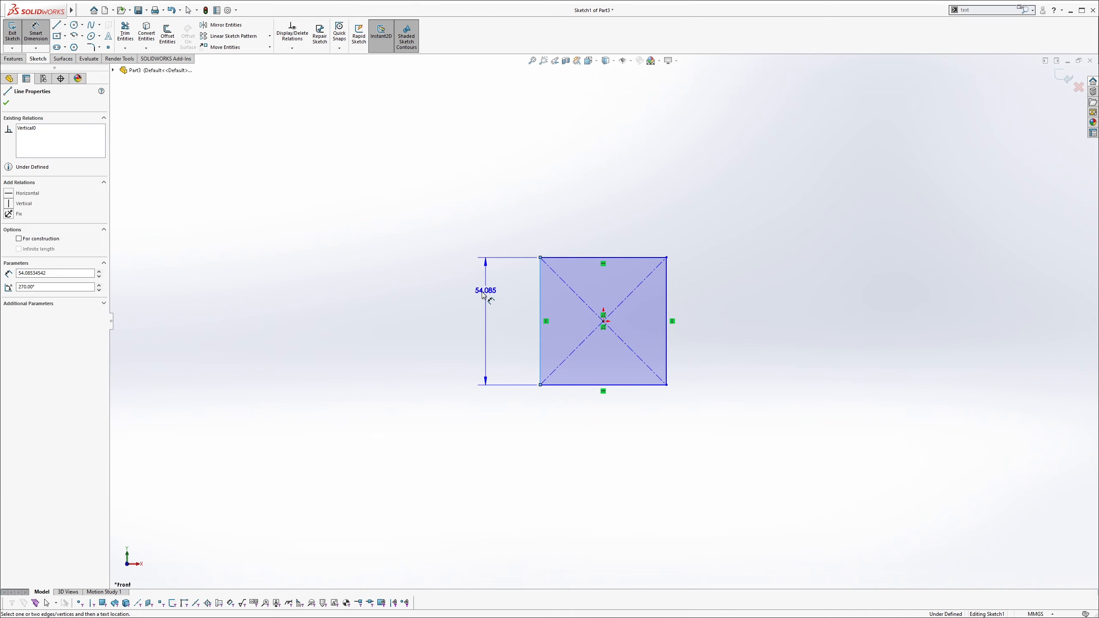
{"action": "left_click", "coordinate": [482, 303]}
{"action": "type", "text": "6.5"}
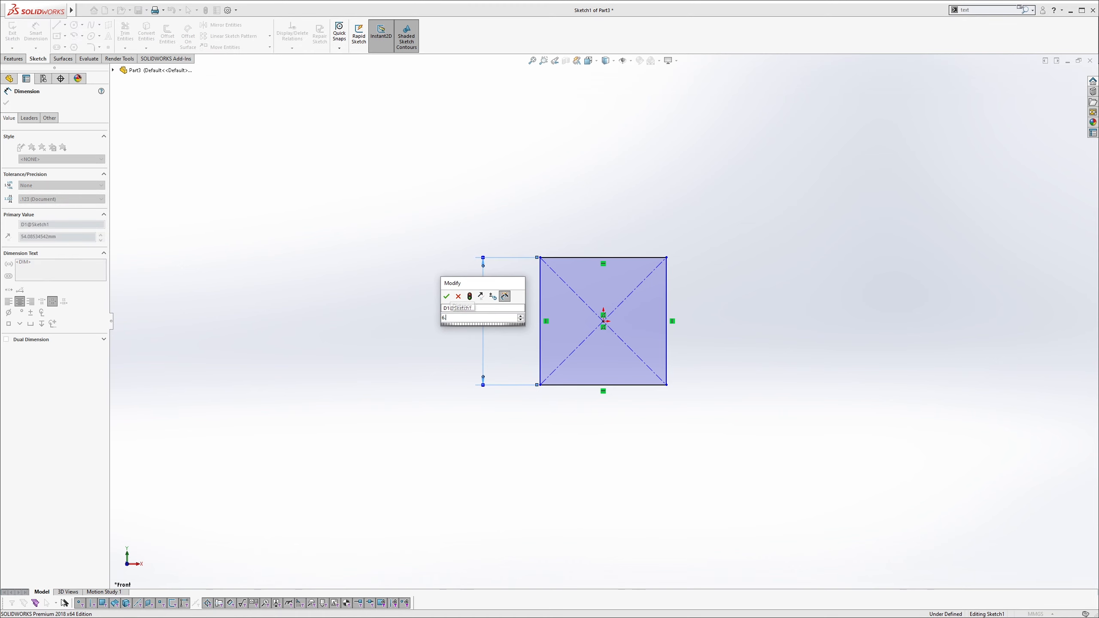
{"action": "key", "text": "Return"}
{"action": "left_click", "coordinate": [580, 261]}
{"action": "left_click", "coordinate": [597, 224]}
{"action": "type", "text": "6"}
{"action": "key", "text": "Return"}
{"action": "key", "text": "Escape"}
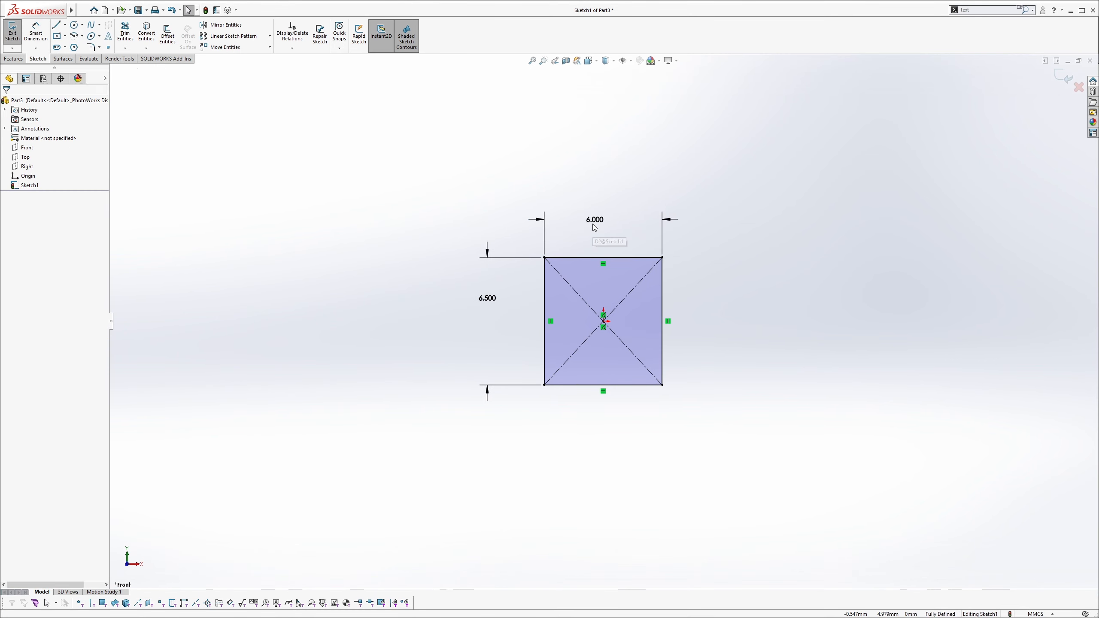
Extrude the rectangle as a 3 mm blind boss in the reversed direction, behind the sketch plane.
{"action": "left_click", "coordinate": [13, 58]}
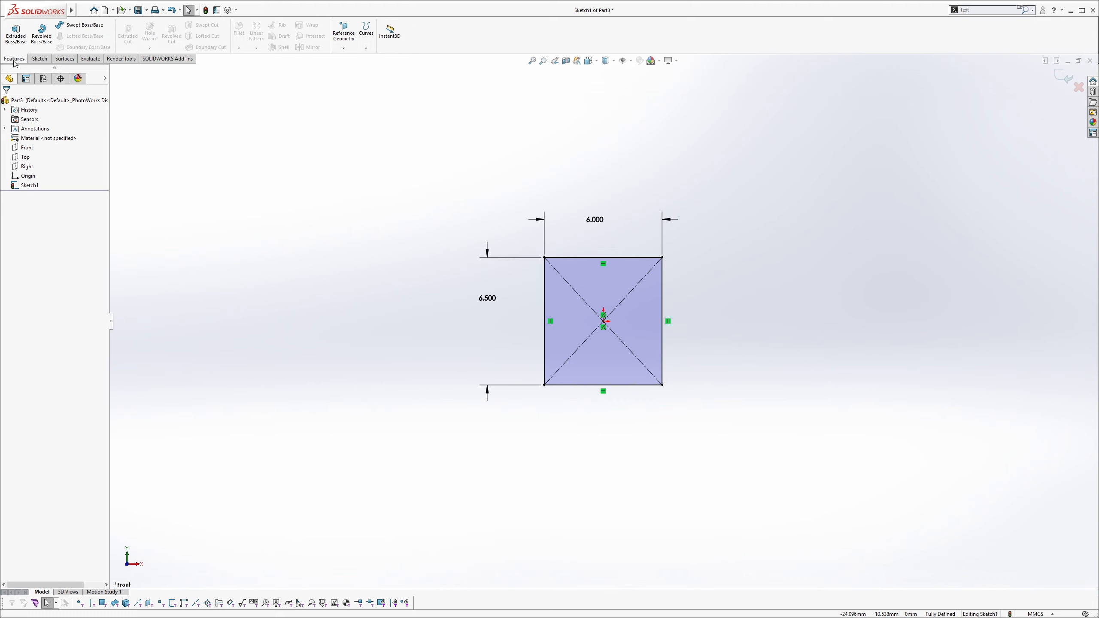
{"action": "left_click", "coordinate": [20, 39]}
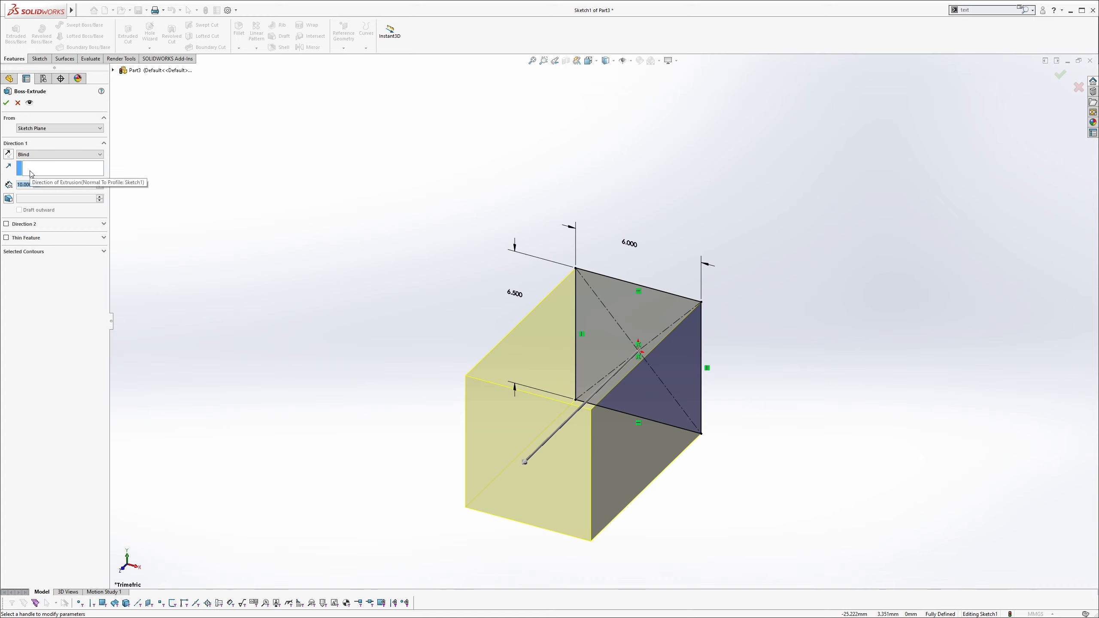
{"action": "type", "text": "6"}
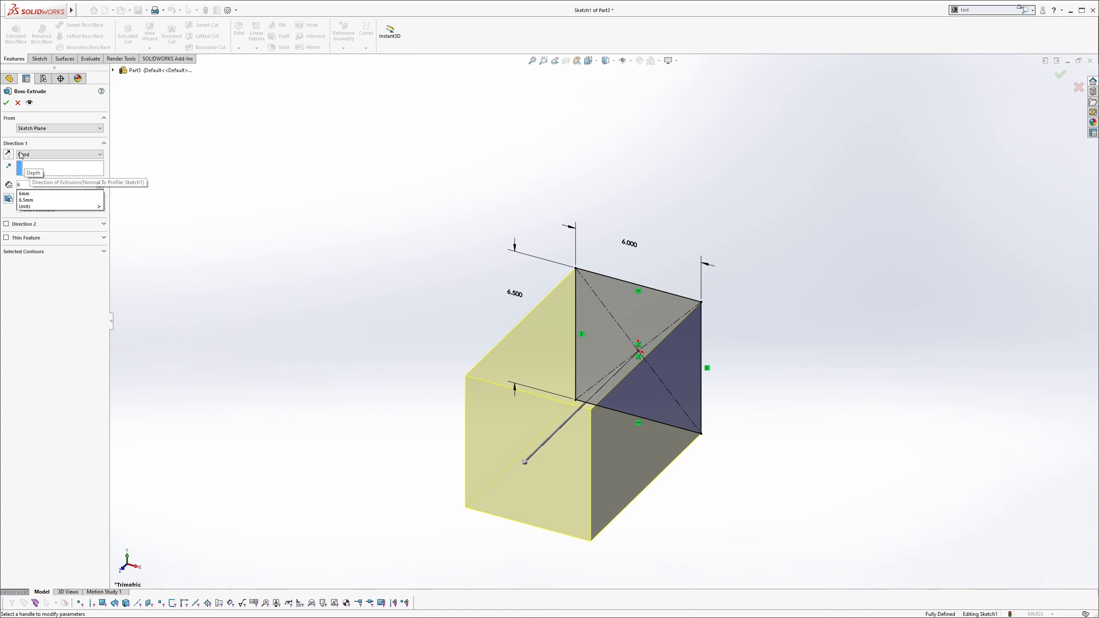
{"action": "key", "text": "Return"}
{"action": "left_click", "coordinate": [8, 154]}
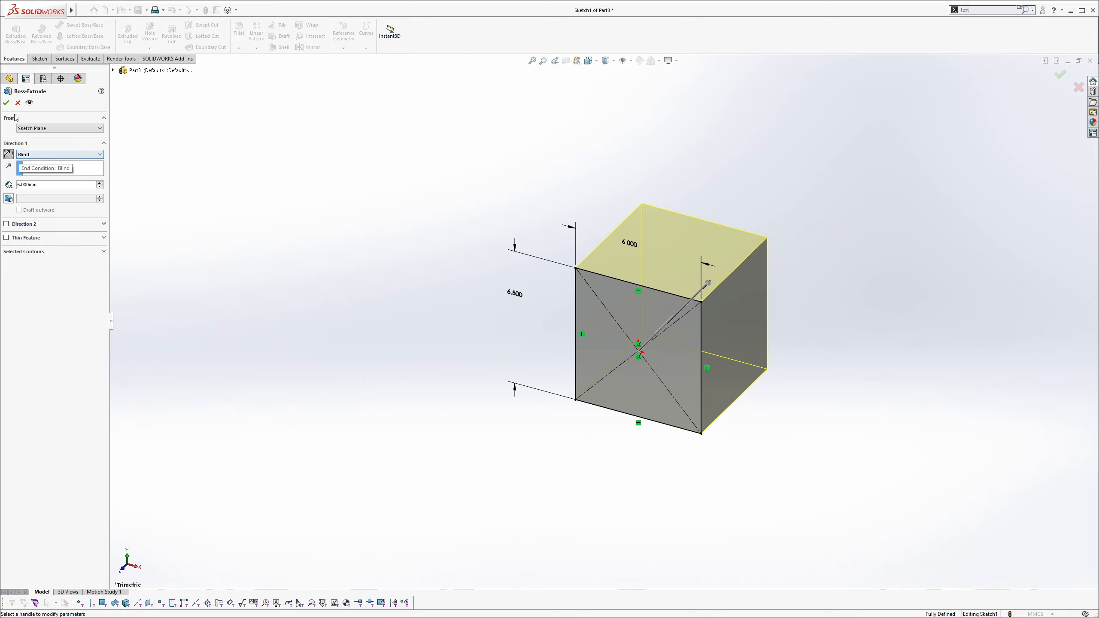
{"action": "left_click", "coordinate": [39, 185]}
{"action": "type", "text": "3"}
{"action": "key", "text": "Return"}
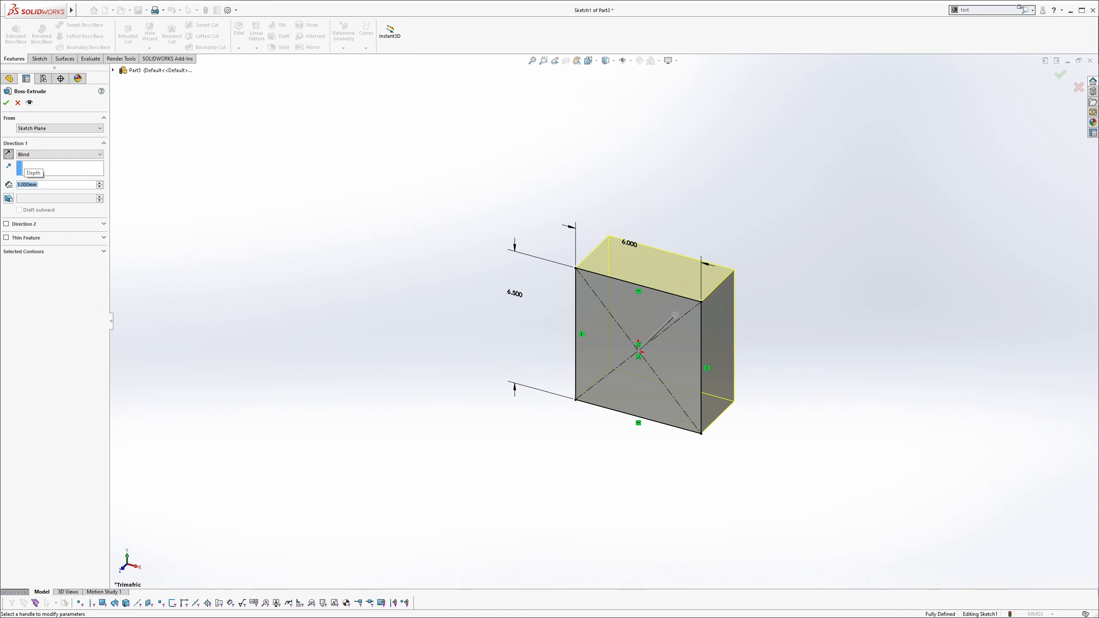
Start a shell of the block with 0.5 mm walls, removing the large back face.
{"action": "middle_click_drag", "start_coordinate": [485, 240], "coordinate": [680, 297]}
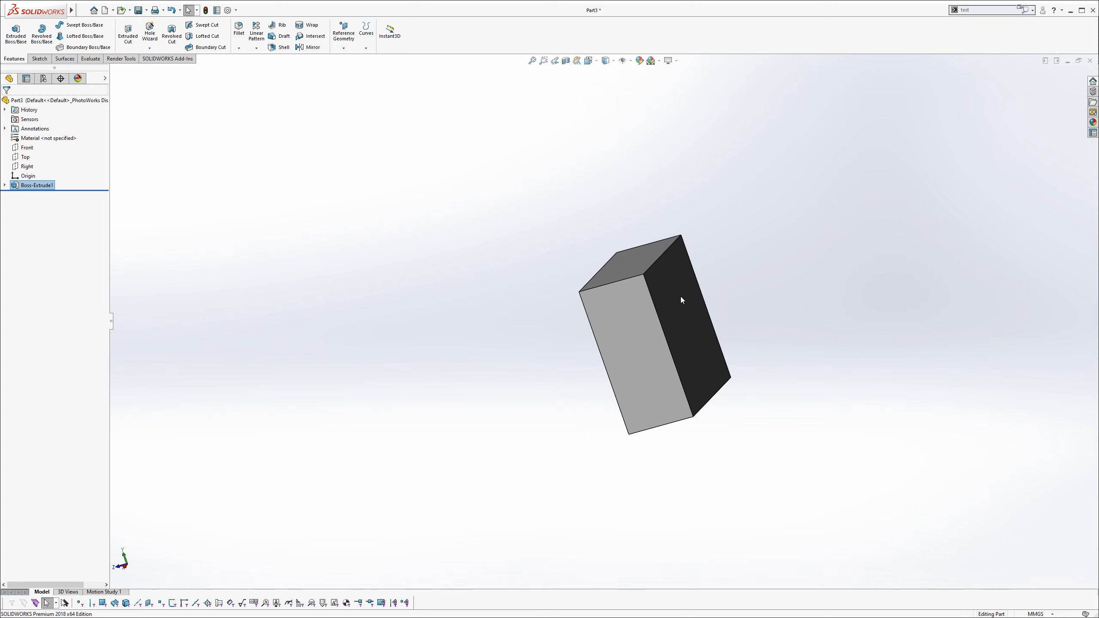
{"action": "left_click", "coordinate": [280, 47]}
{"action": "middle_click_drag", "start_coordinate": [381, 178], "coordinate": [451, 255]}
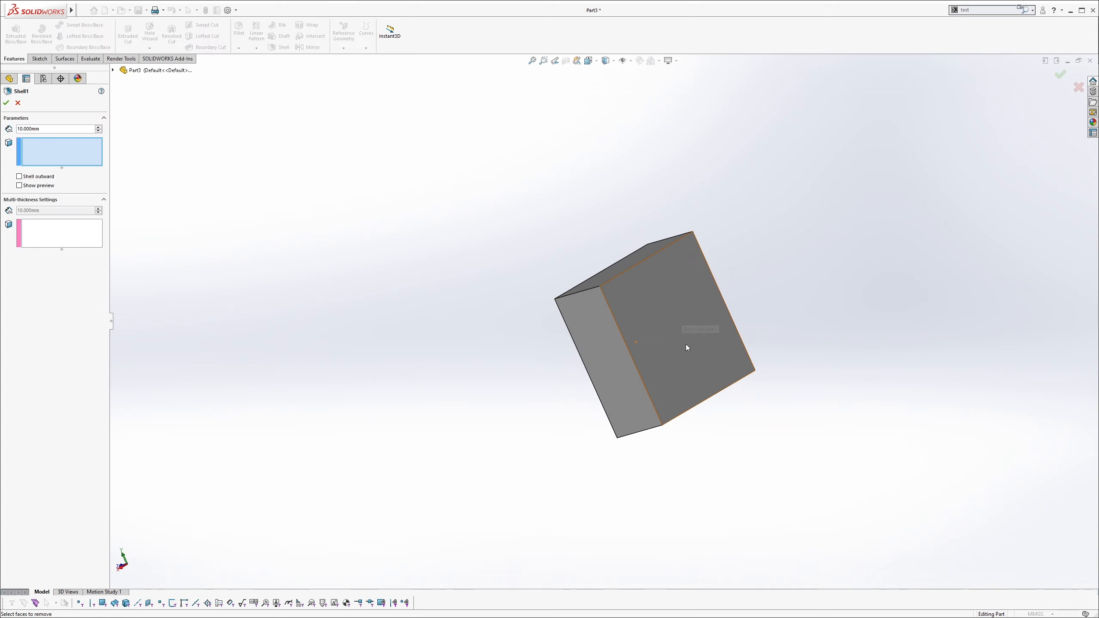
{"action": "scroll", "coordinate": [685, 344], "scroll_direction": "down", "scroll_amount": 2}
{"action": "left_click", "coordinate": [669, 294]}
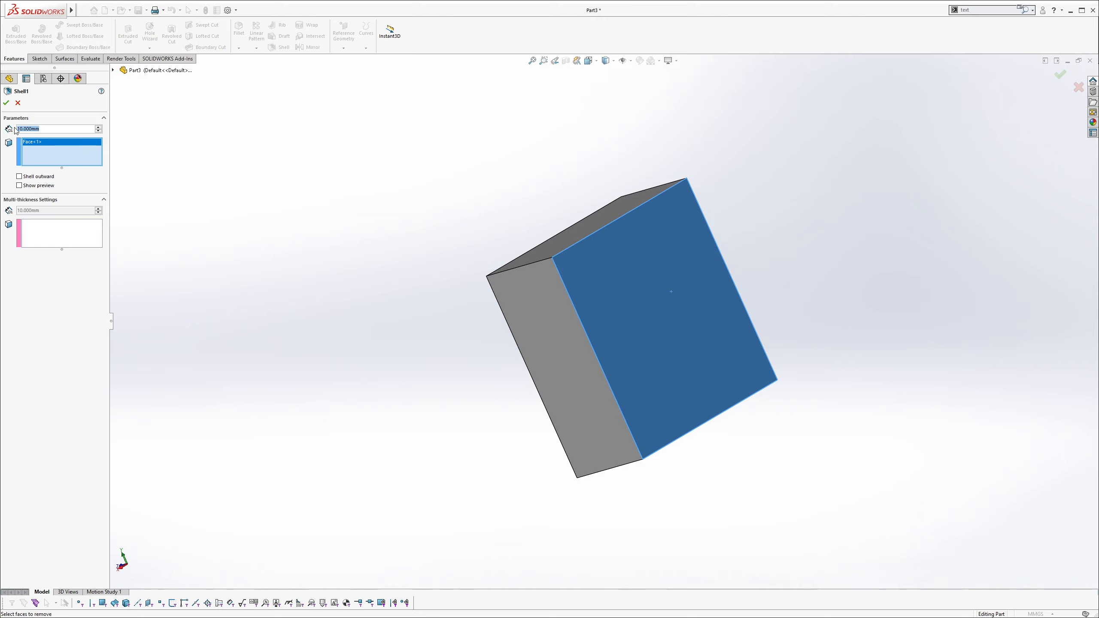
{"action": "type", "text": "0.5"}
Give the shell's bottom face a separate thickness of 0.75 mm, preview the result and complete the shell.
{"action": "left_click", "coordinate": [65, 248]}
{"action": "middle_click_drag", "start_coordinate": [612, 335], "coordinate": [645, 387]}
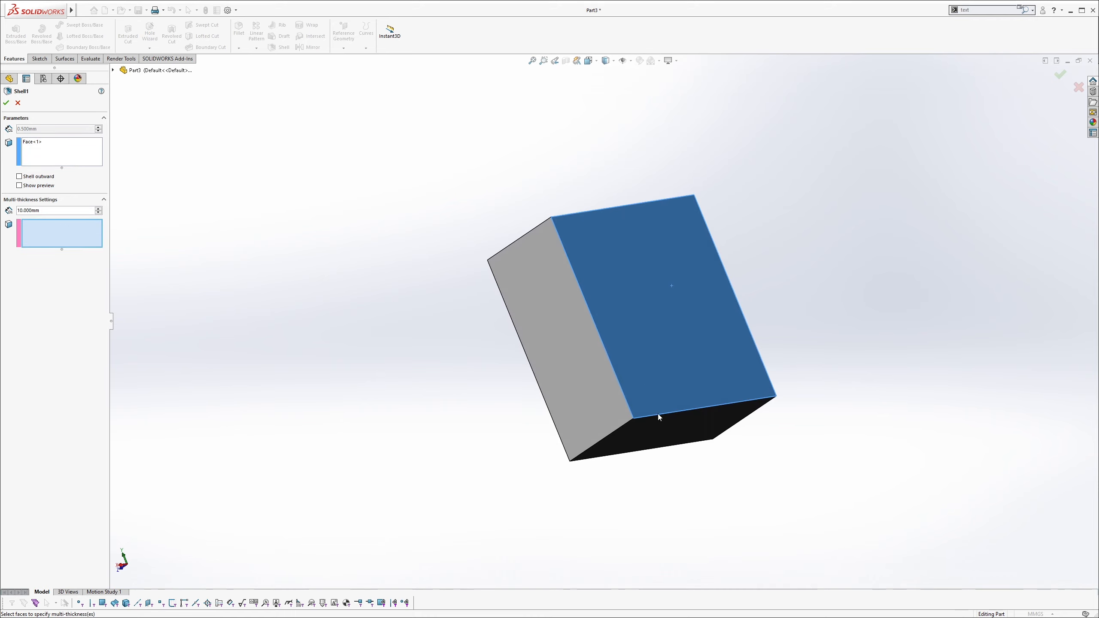
{"action": "left_click", "coordinate": [662, 438]}
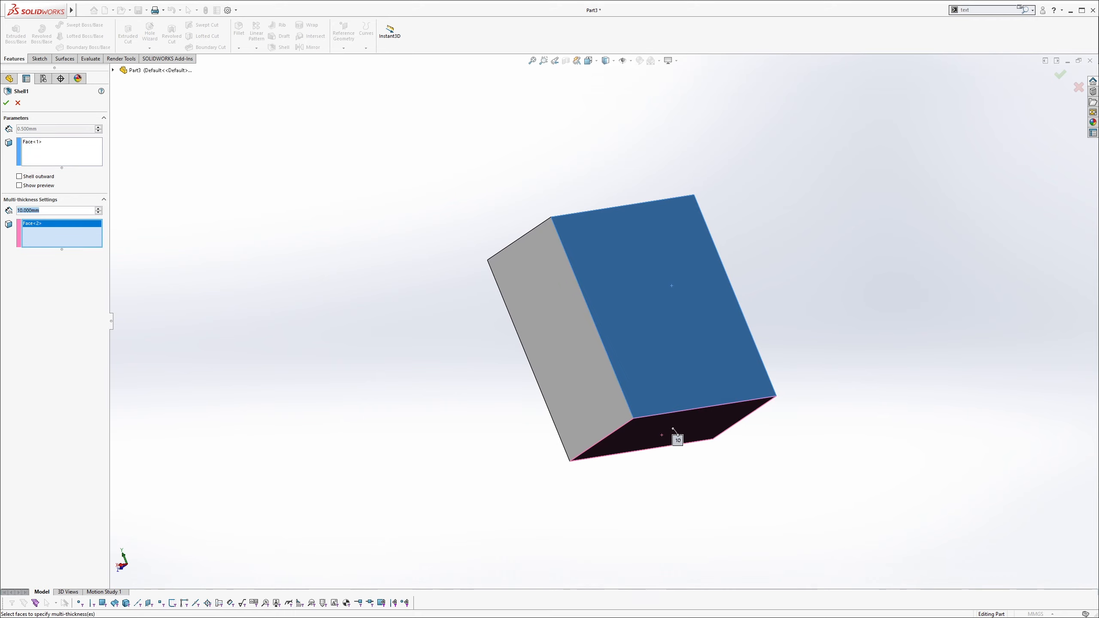
{"action": "type", "text": ".75"}
{"action": "middle_click_drag", "start_coordinate": [640, 362], "coordinate": [629, 391]}
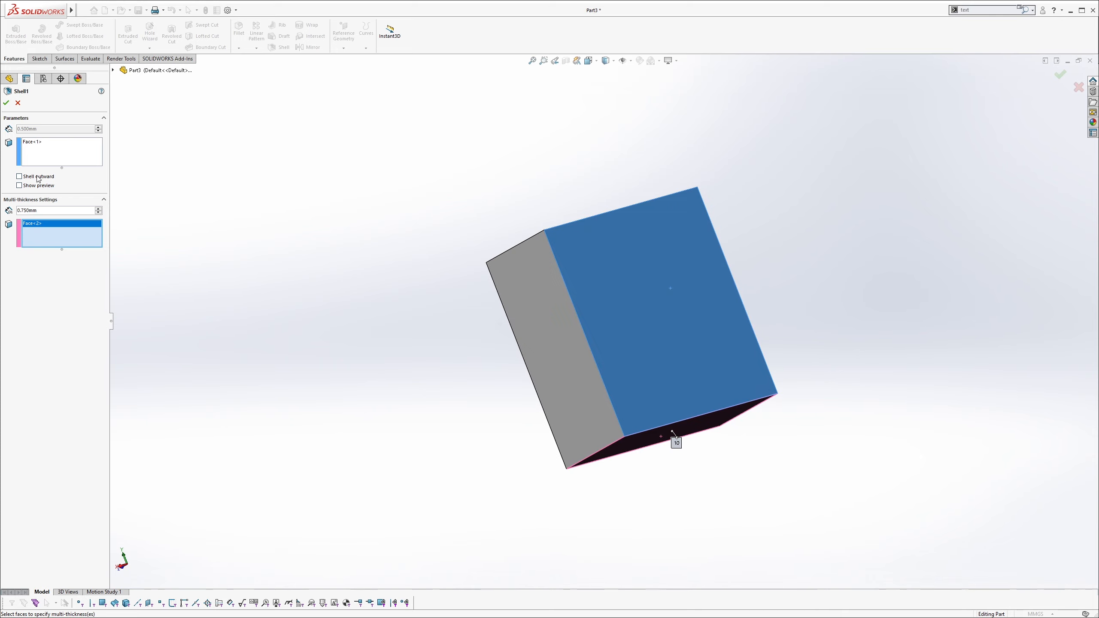
{"action": "middle_click_drag", "start_coordinate": [608, 351], "coordinate": [533, 361]}
{"action": "key", "text": "space"}
{"action": "left_click", "coordinate": [448, 384]}
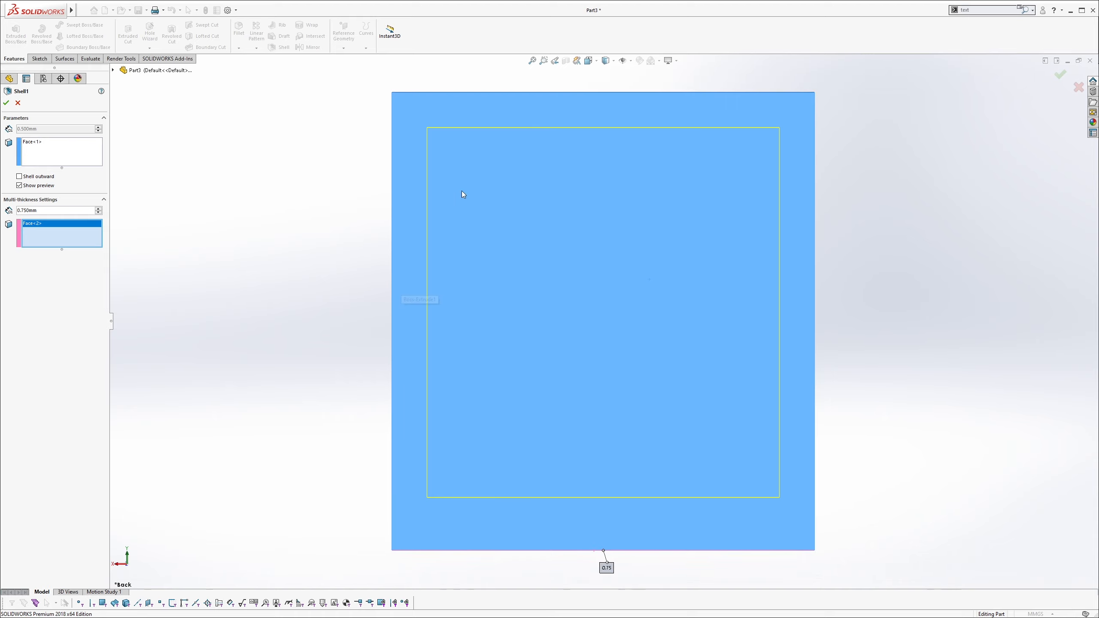
{"action": "middle_click_drag", "start_coordinate": [256, 221], "coordinate": [643, 223]}
{"action": "left_click", "coordinate": [5, 103]}
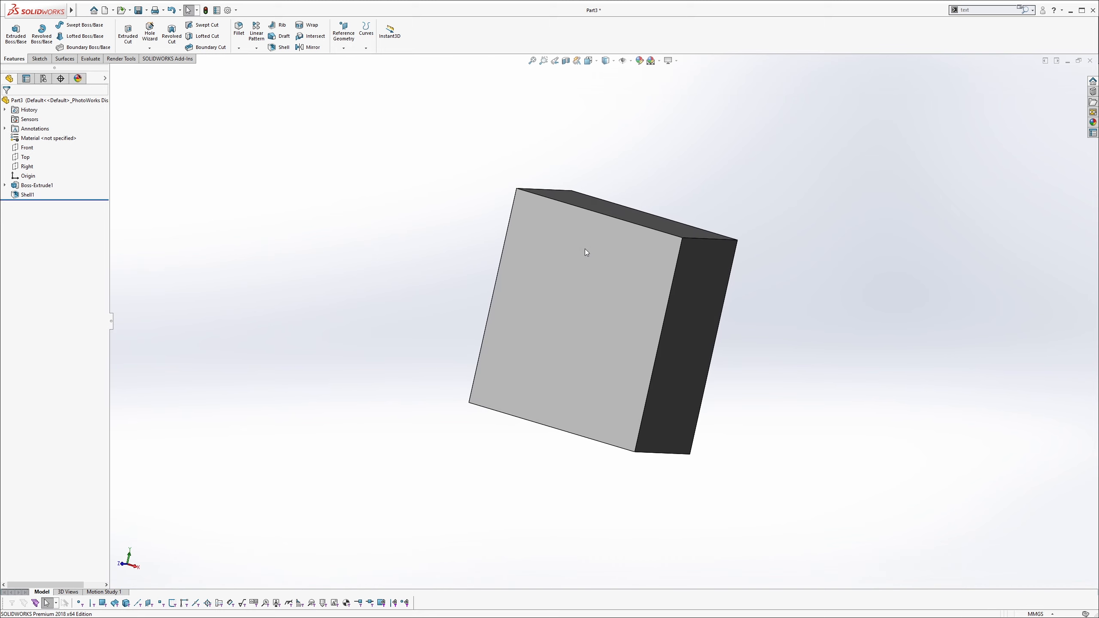
Open a sketch on the block's closed front face and draw a corner rectangle around the origin for the window.
{"action": "left_click", "coordinate": [592, 245]}
{"action": "left_click", "coordinate": [633, 223]}
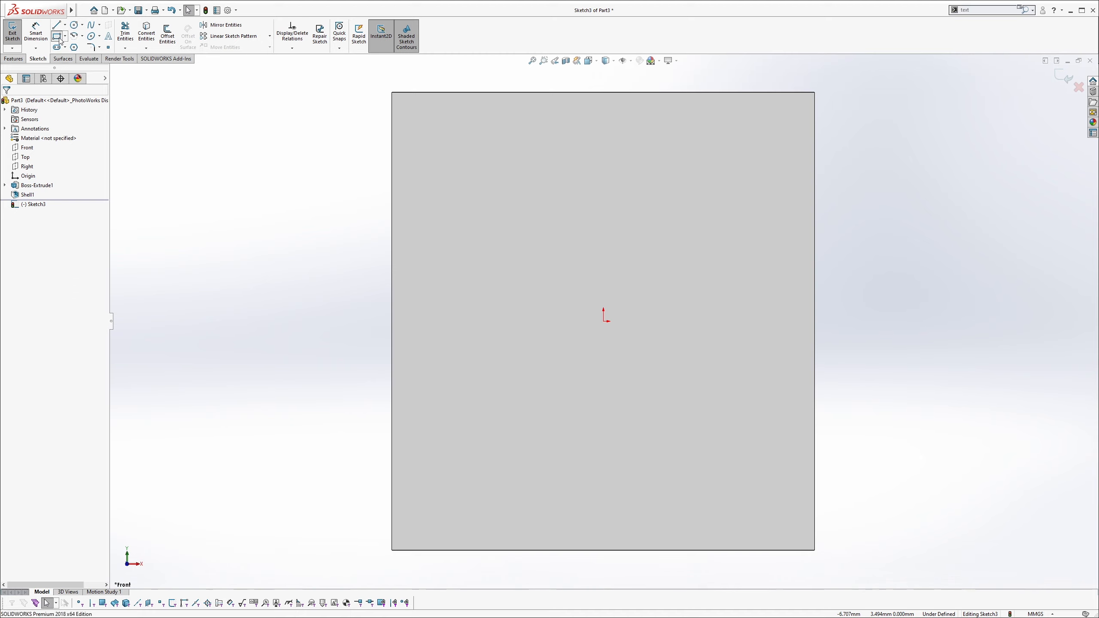
{"action": "left_click", "coordinate": [58, 37]}
{"action": "left_click", "coordinate": [66, 37]}
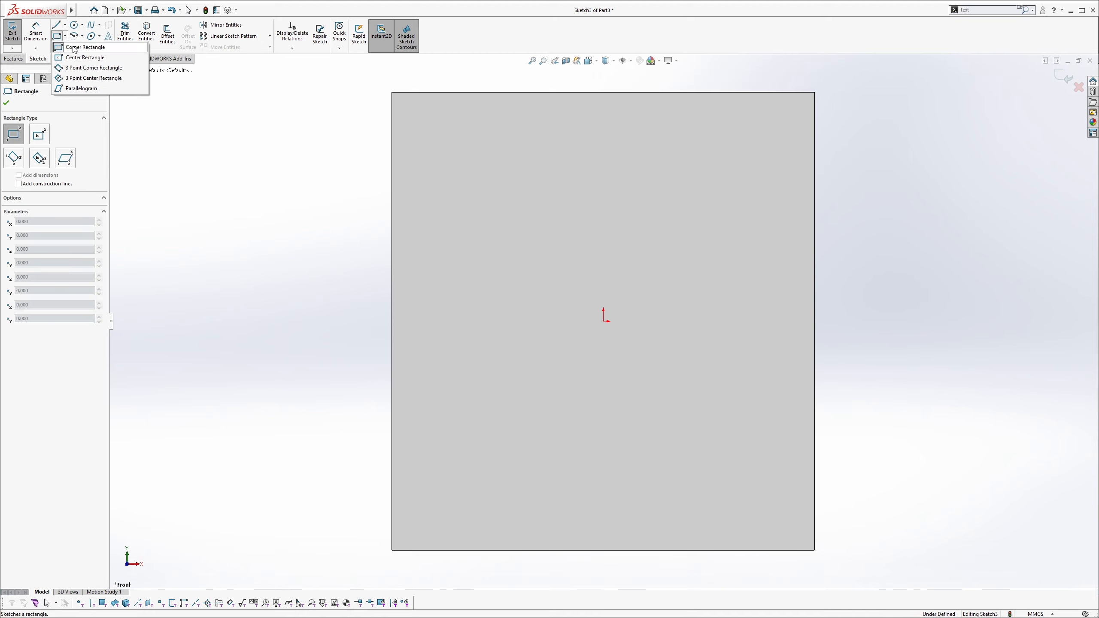
{"action": "left_click", "coordinate": [504, 212]}
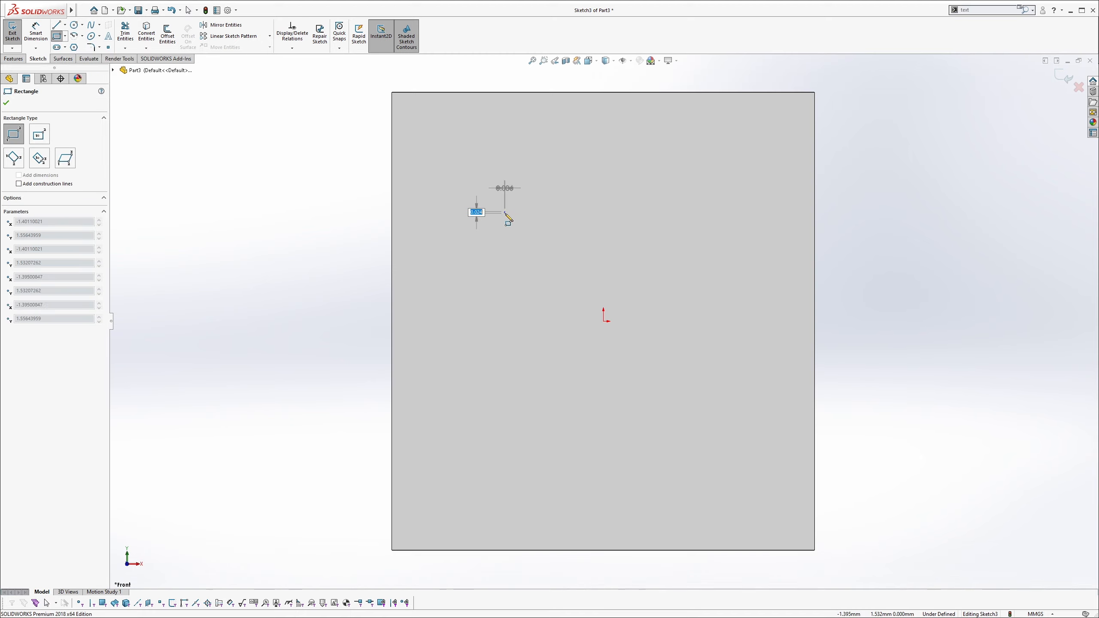
{"action": "left_click", "coordinate": [708, 408]}
{"action": "key", "text": "Escape"}
Draw a centerline about 2 mm long from the block's bottom edge midpoint to the rectangle's bottom midpoint and make it vertical.
{"action": "key", "text": "s"}
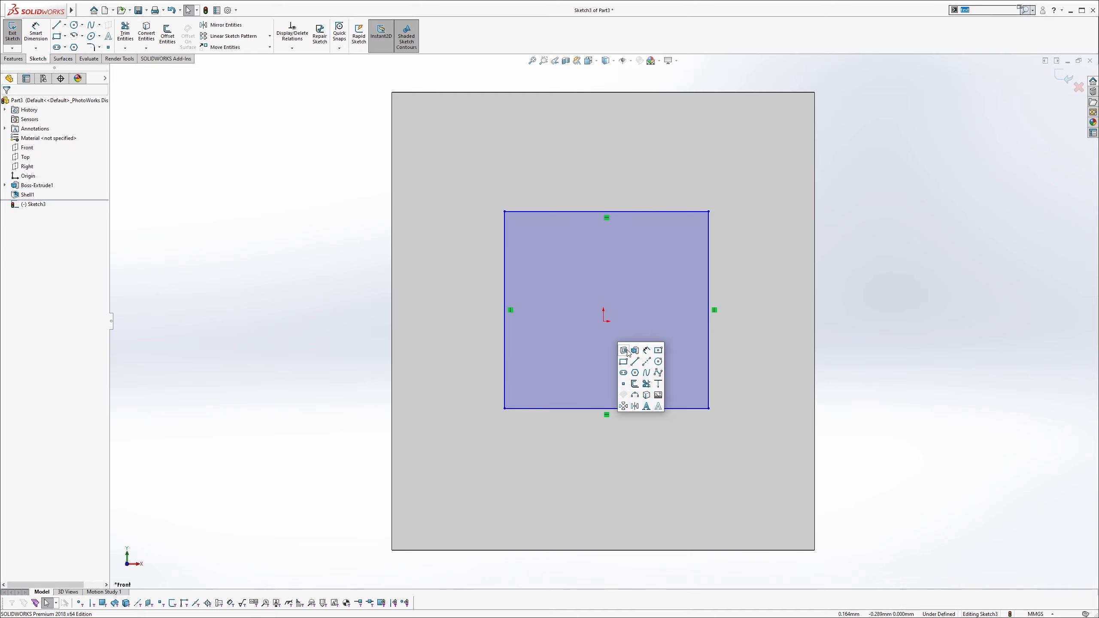
{"action": "left_click", "coordinate": [648, 363]}
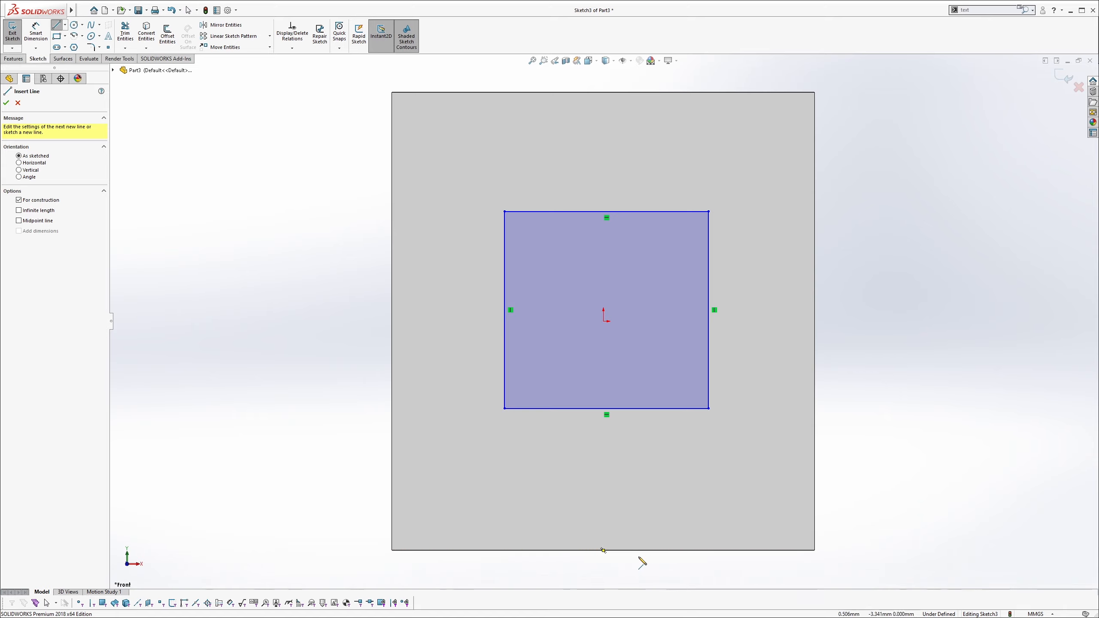
{"action": "left_click", "coordinate": [603, 549]}
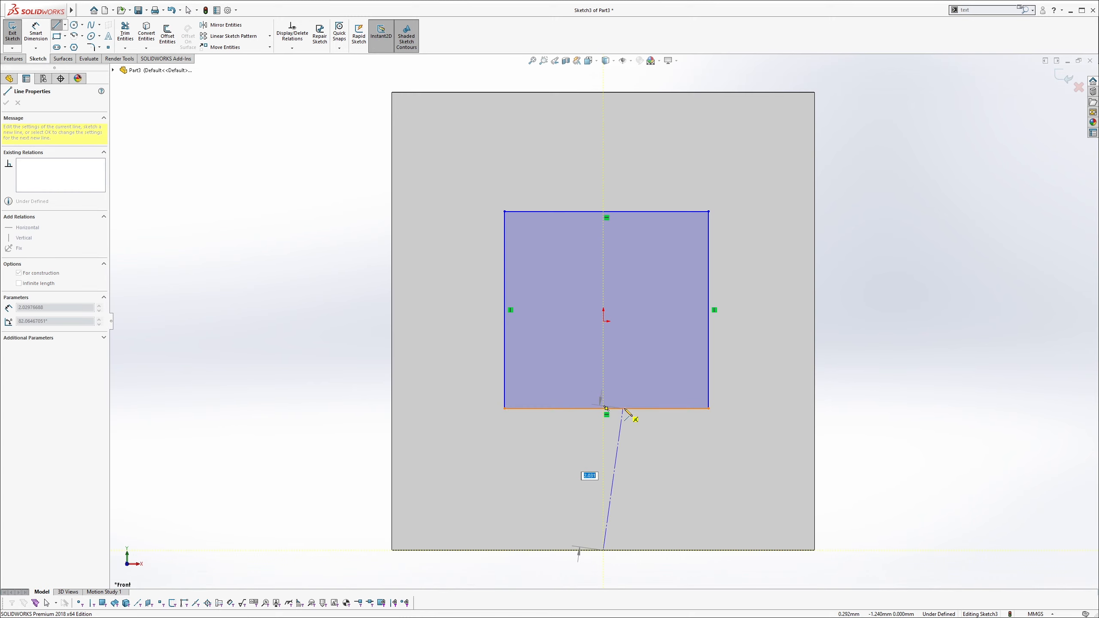
{"action": "left_click", "coordinate": [605, 409]}
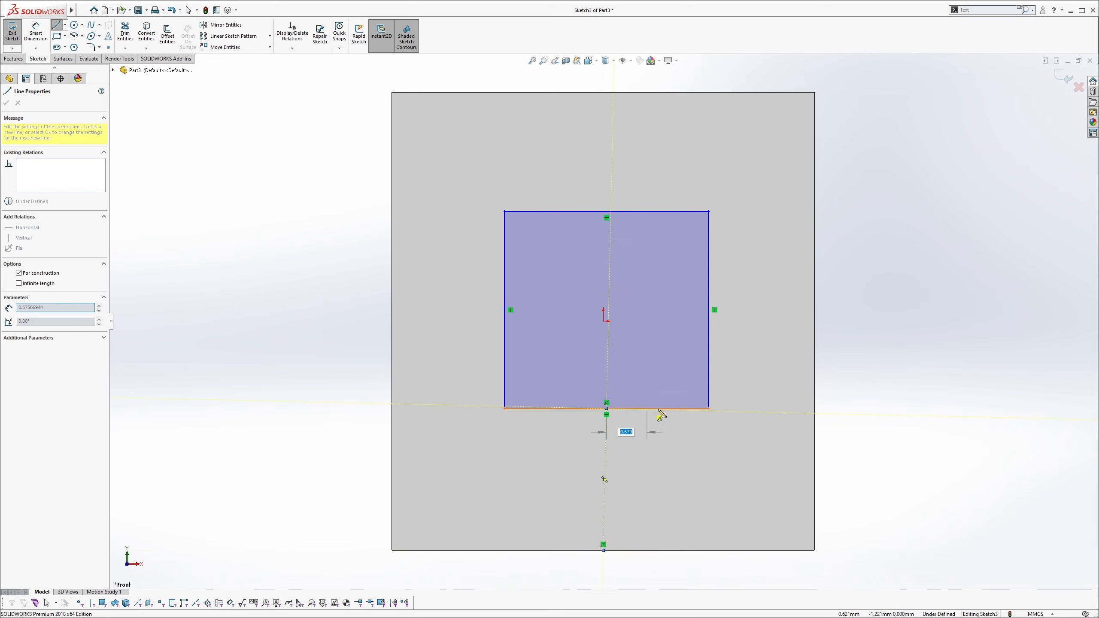
{"action": "key", "text": "Escape"}
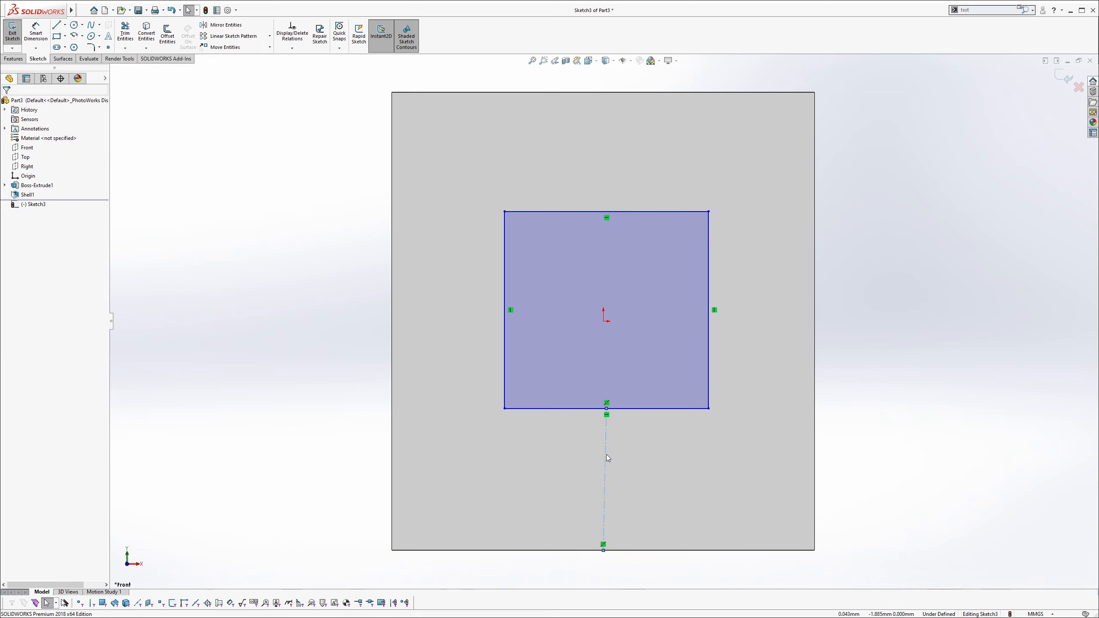
{"action": "left_click", "coordinate": [606, 457]}
{"action": "left_click", "coordinate": [696, 427]}
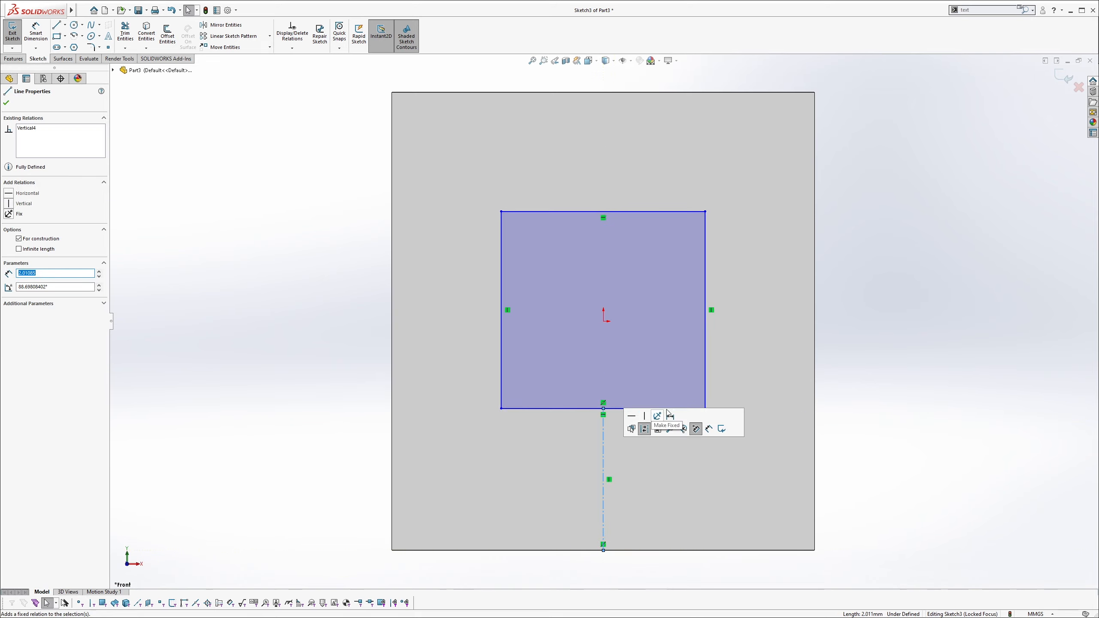
Enlarge the window rectangle from its upper right corner to a height of about 3.3 mm.
{"action": "left_click", "coordinate": [910, 344]}
{"action": "left_click_drag", "start_coordinate": [772, 197], "coordinate": [717, 174]}
{"action": "left_click", "coordinate": [929, 281]}
Dimension the window rectangle's height to 4 mm.
{"action": "key", "text": "s"}
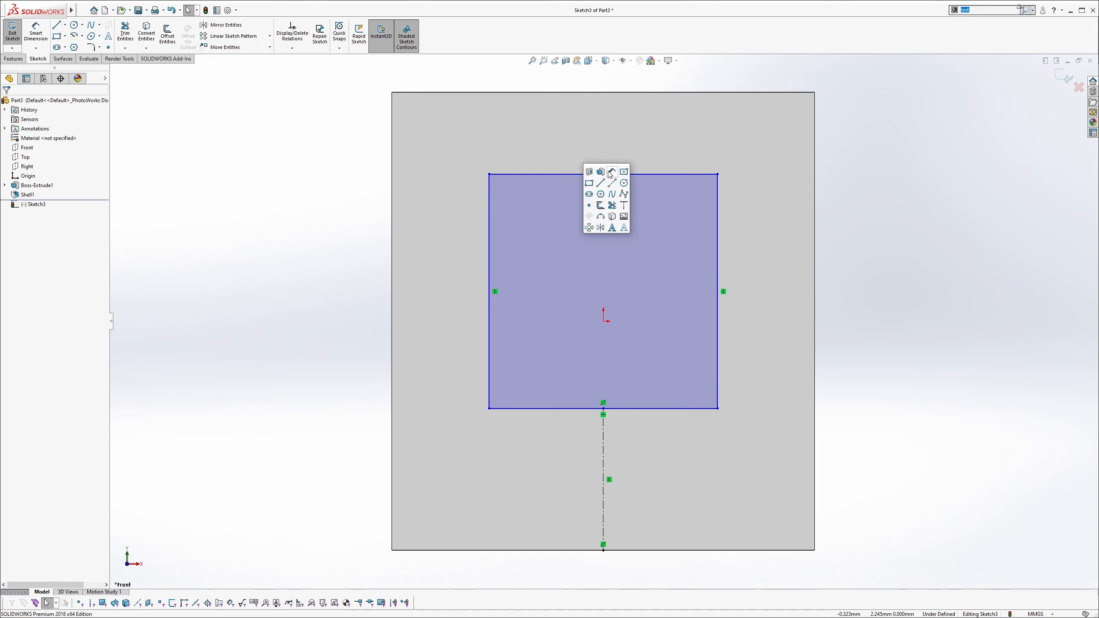
{"action": "left_click", "coordinate": [610, 171]}
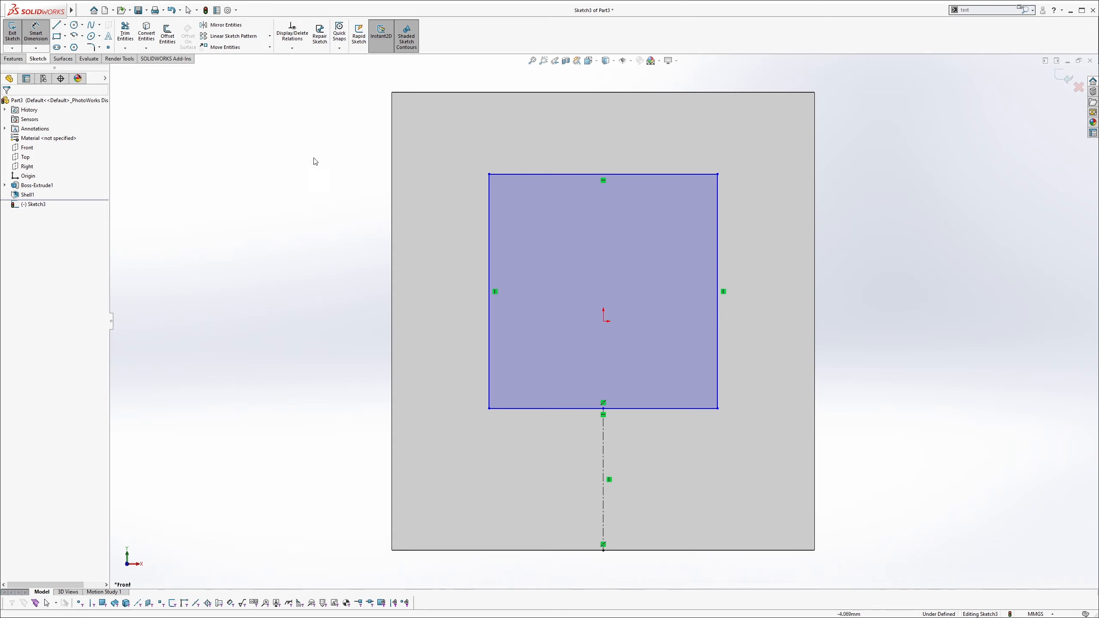
{"action": "left_click", "coordinate": [488, 222]}
{"action": "left_click", "coordinate": [339, 264]}
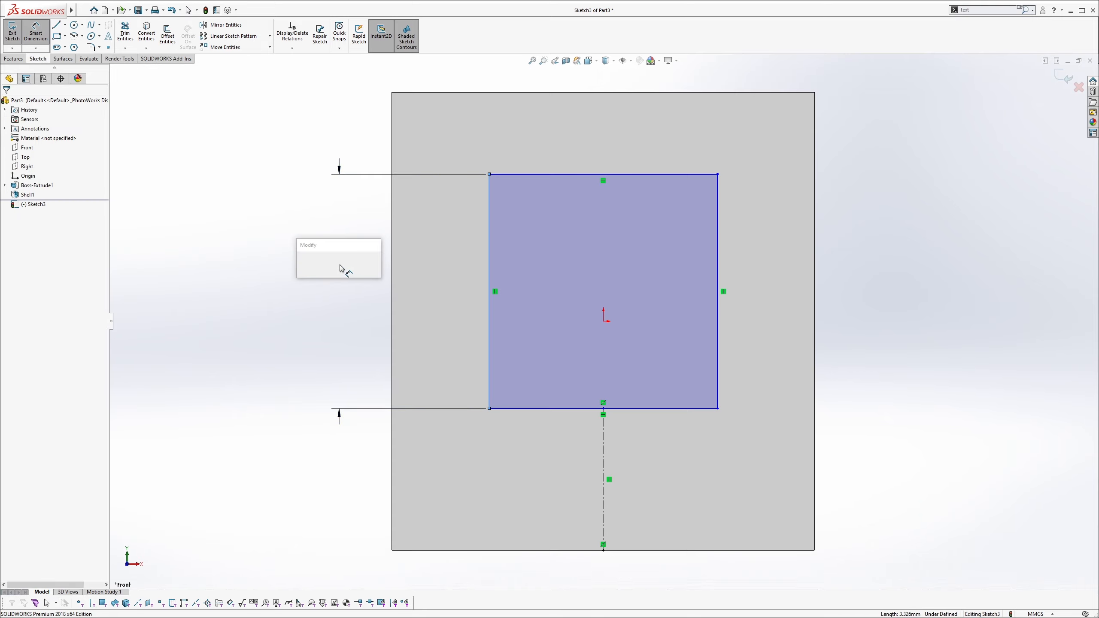
{"action": "type", "text": "4"}
{"action": "key", "text": "Return"}
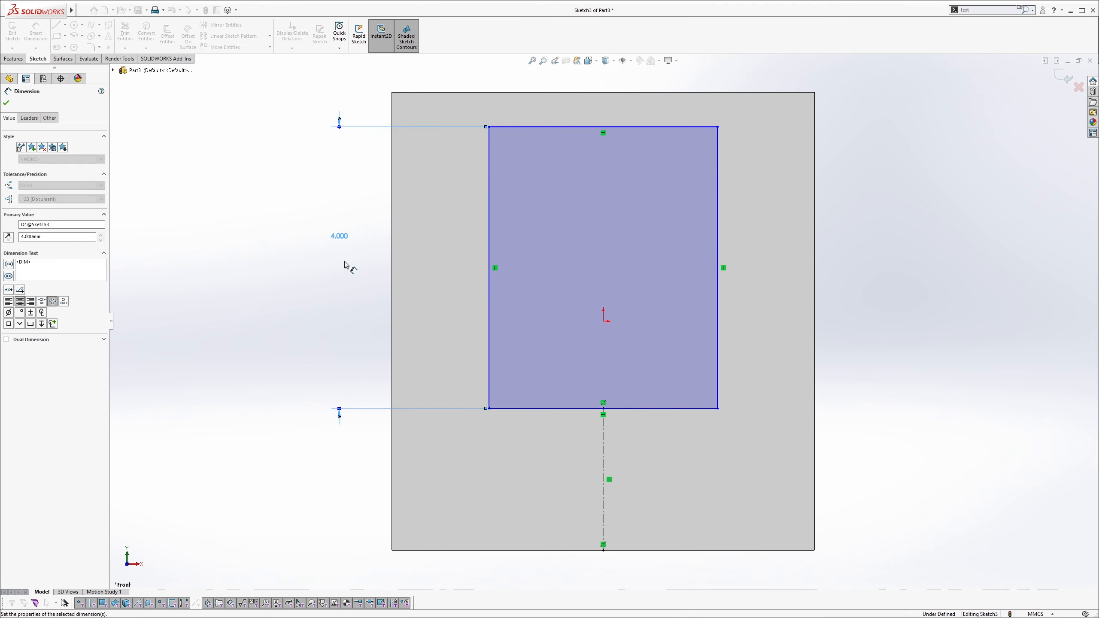
Try to dimension the rectangle's width with an equation equal to its height dimension, and undo back to before the height was set.
{"action": "left_click", "coordinate": [539, 410]}
{"action": "left_click", "coordinate": [546, 457]}
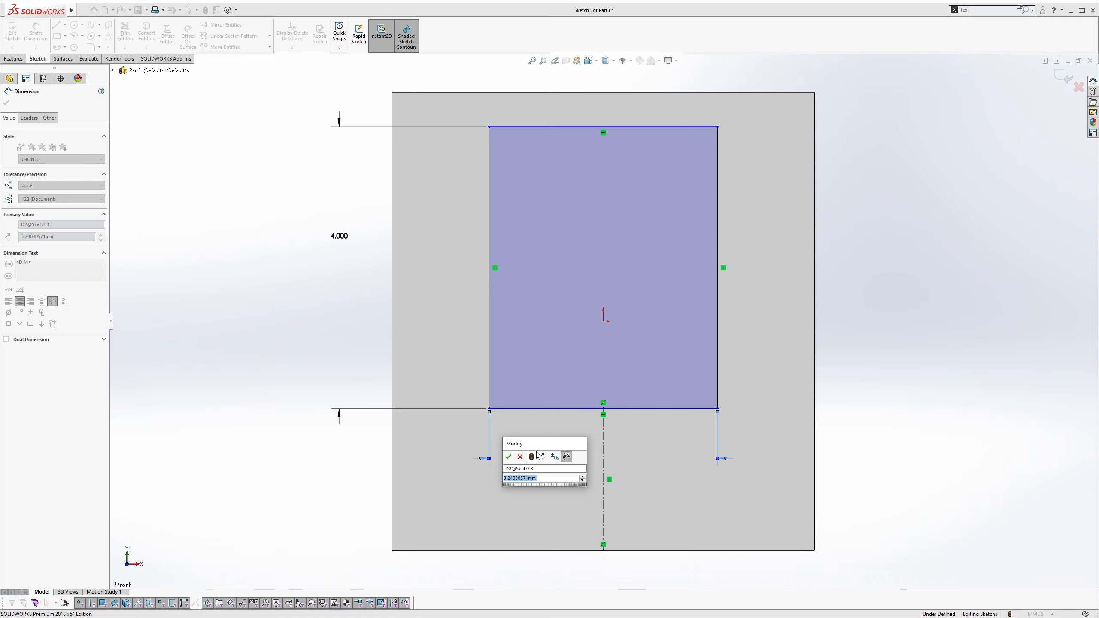
{"action": "type", "text": "="}
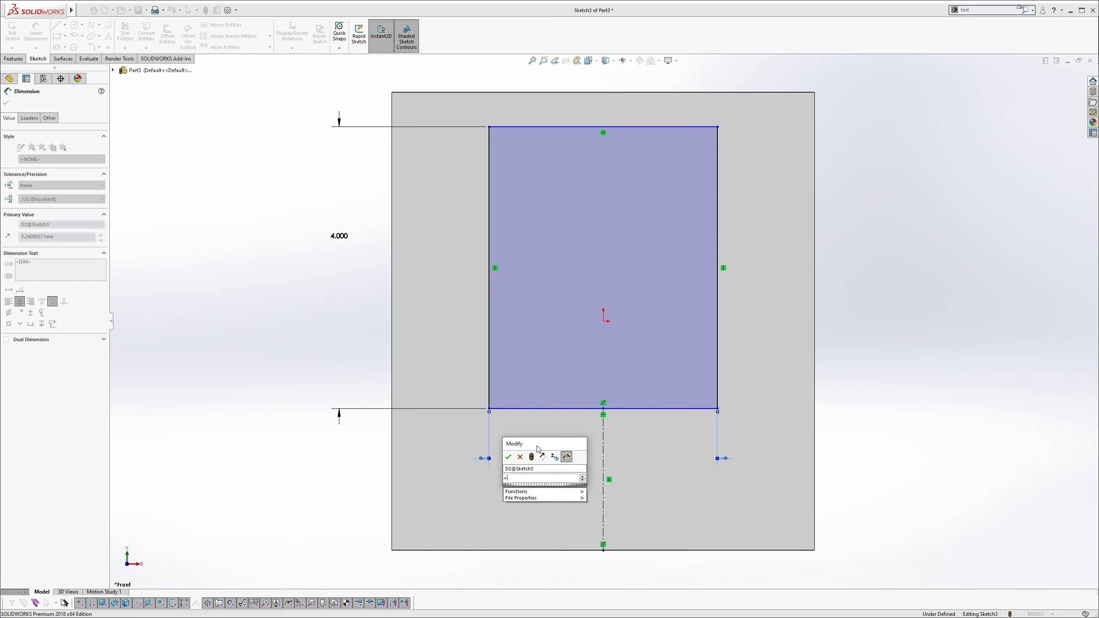
{"action": "left_click", "coordinate": [334, 239]}
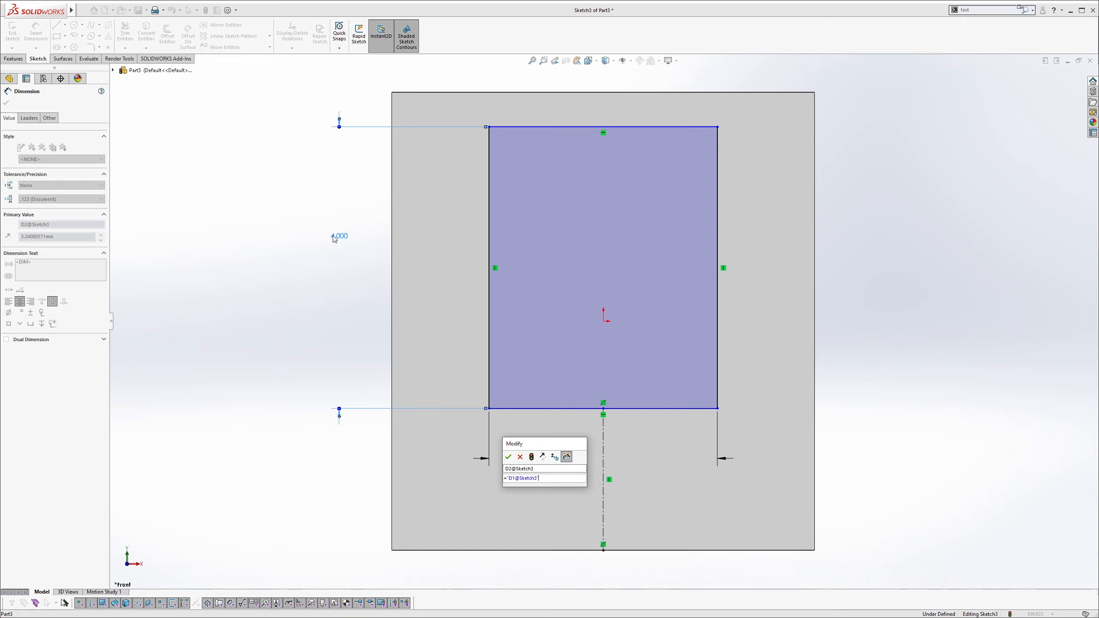
{"action": "left_click", "coordinate": [509, 458]}
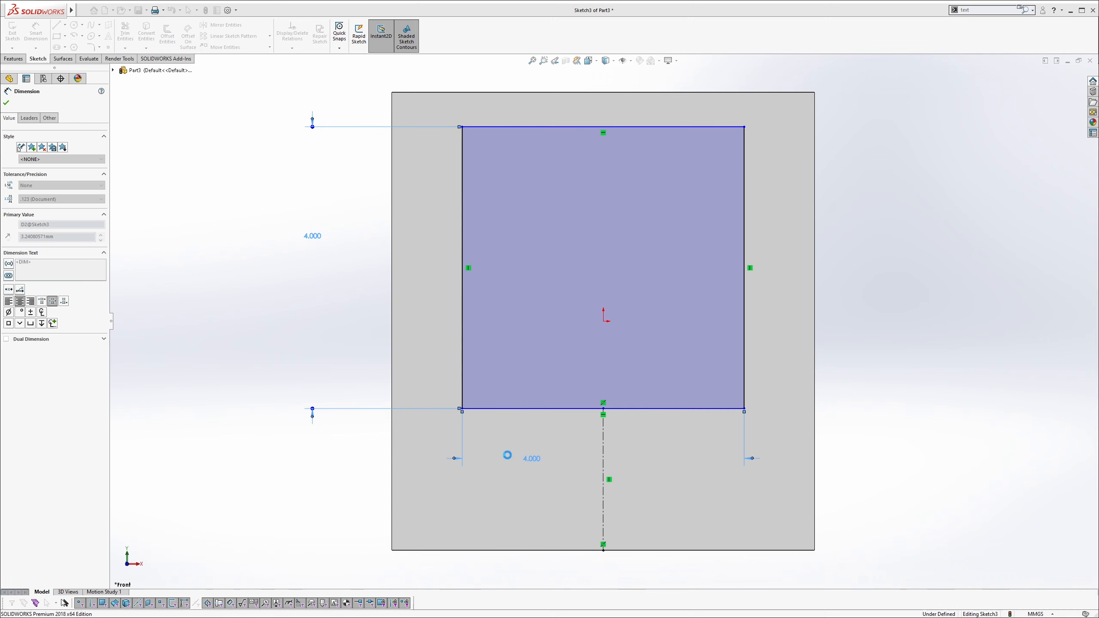
{"action": "key", "text": "ctrl+z"}
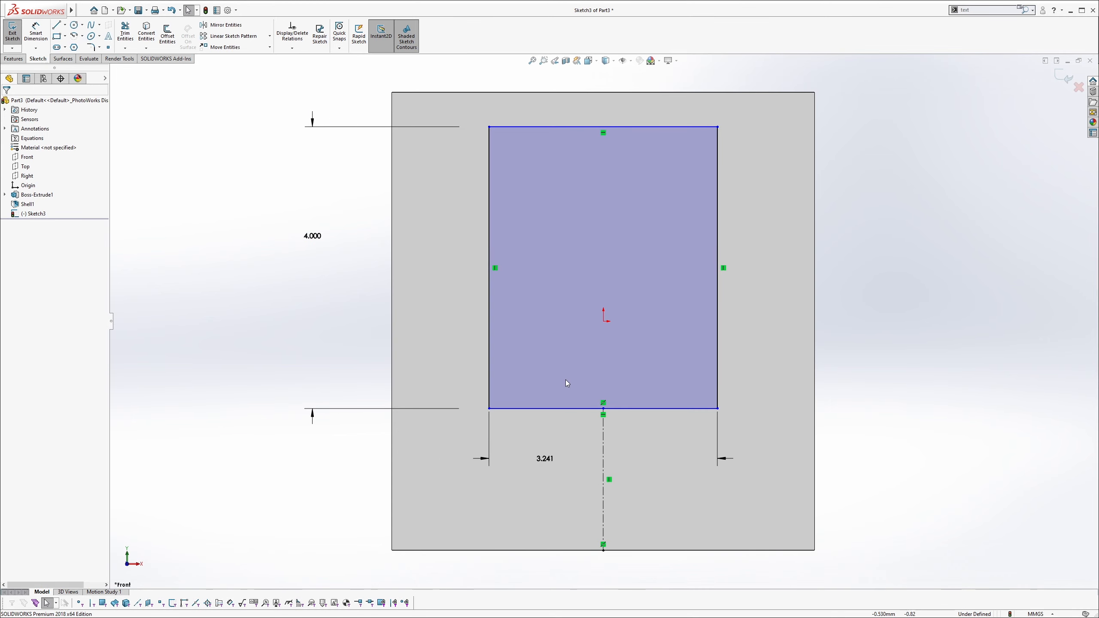
{"action": "key", "text": "ctrl+z"}
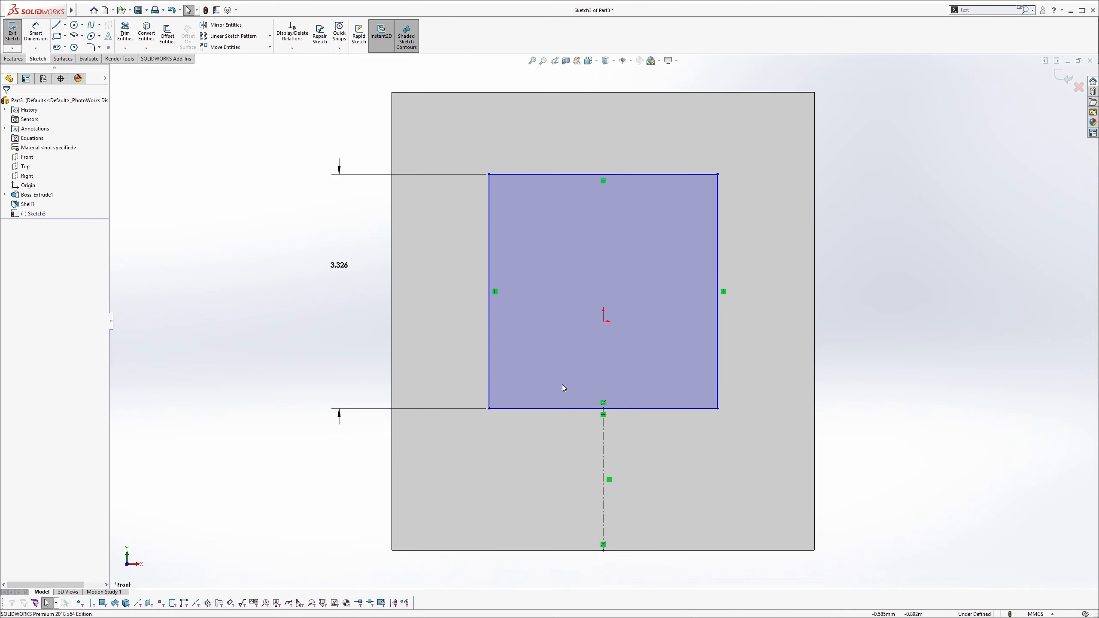
Set the rectangle's height to 4 mm and make its vertical side and lower edge equal in length.
{"action": "double_click", "coordinate": [332, 266]}
{"action": "type", "text": "4"}
{"action": "key", "text": "Return"}
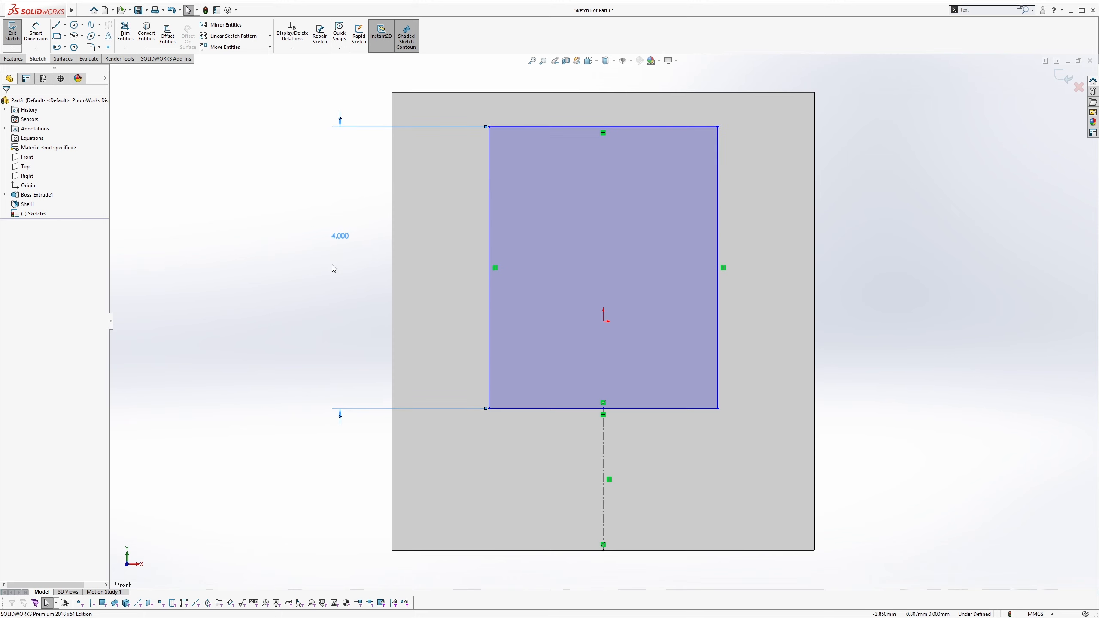
{"action": "left_click", "coordinate": [489, 311]}
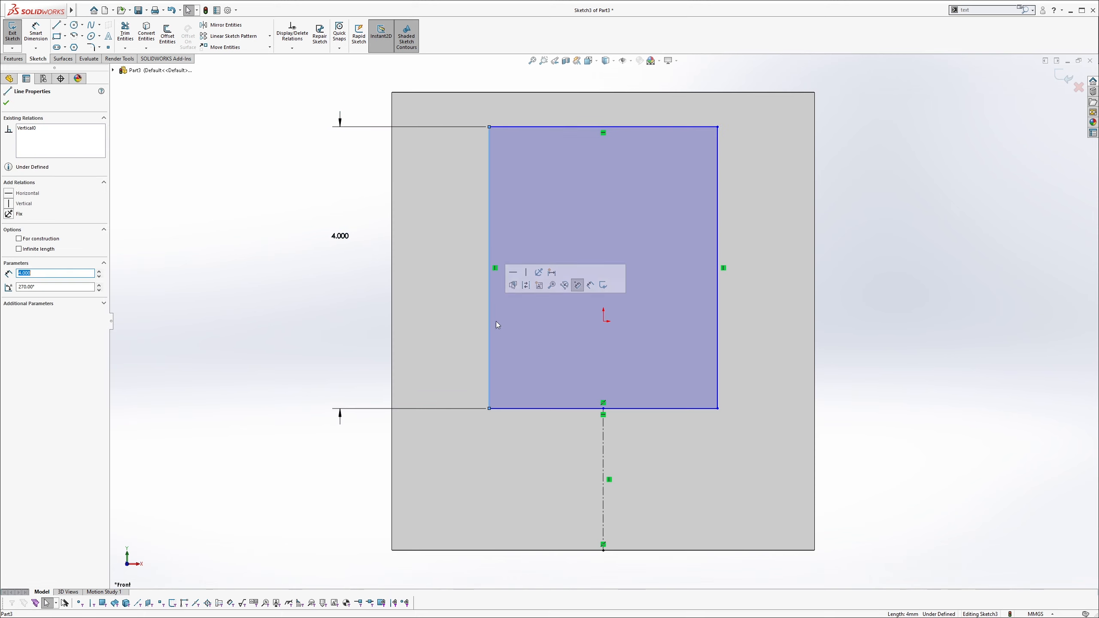
{"action": "left_click", "coordinate": [536, 409], "text": "ctrl"}
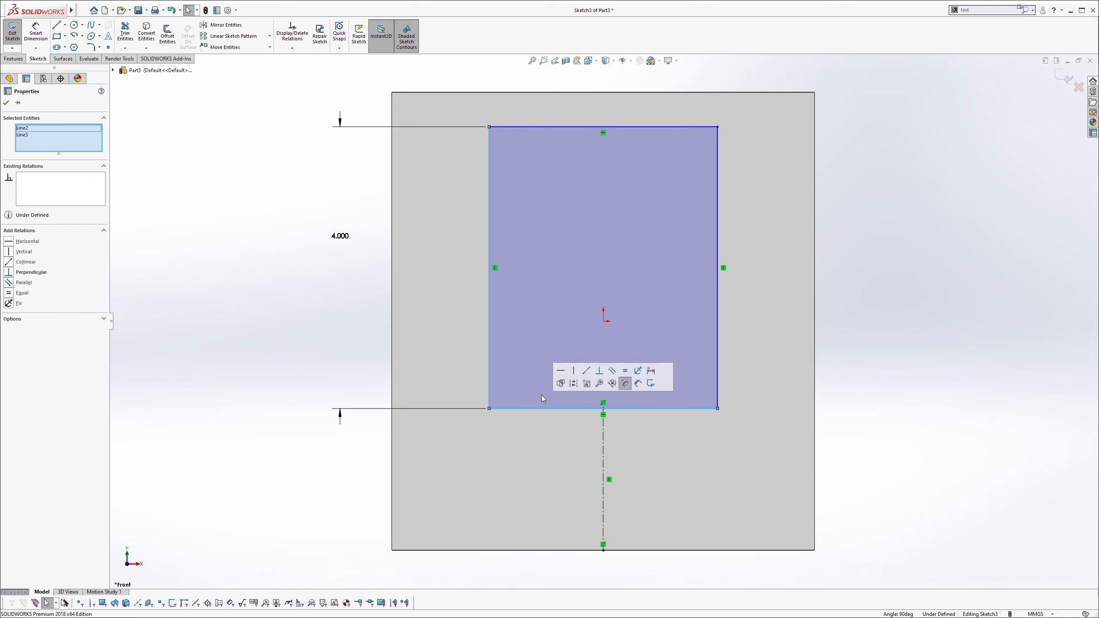
{"action": "left_click", "coordinate": [623, 372]}
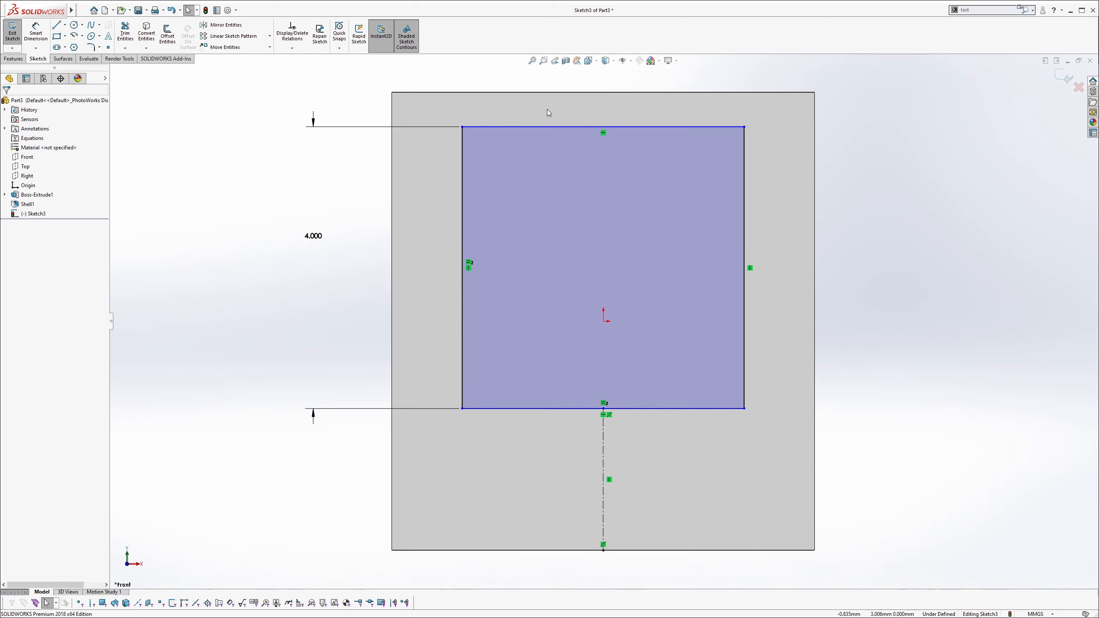
Dimension the square's upper edge 0.5 mm from the upper edge of the block face.
{"action": "key", "text": "s"}
{"action": "left_click", "coordinate": [580, 118]}
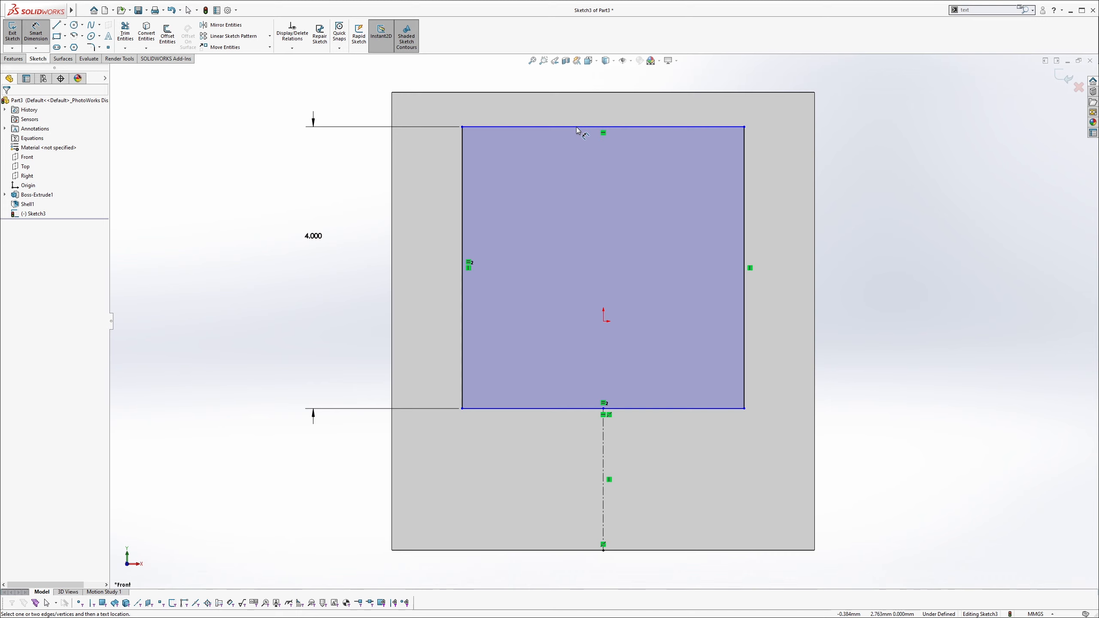
{"action": "left_click", "coordinate": [576, 127]}
{"action": "left_click", "coordinate": [508, 82]}
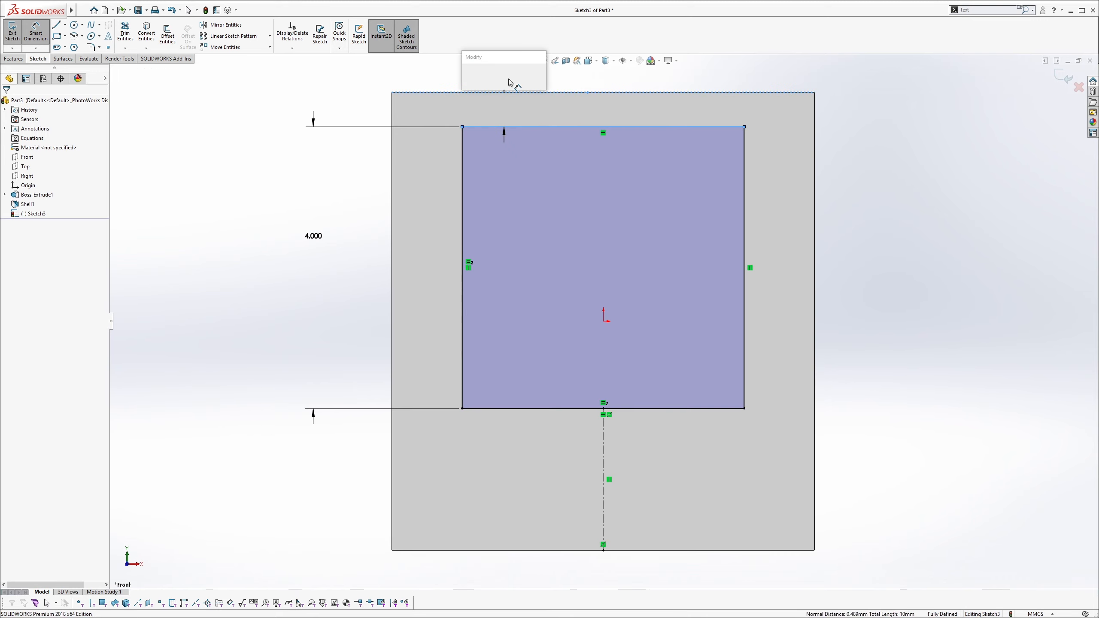
{"action": "type", "text": "0.5"}
{"action": "key", "text": "Return"}
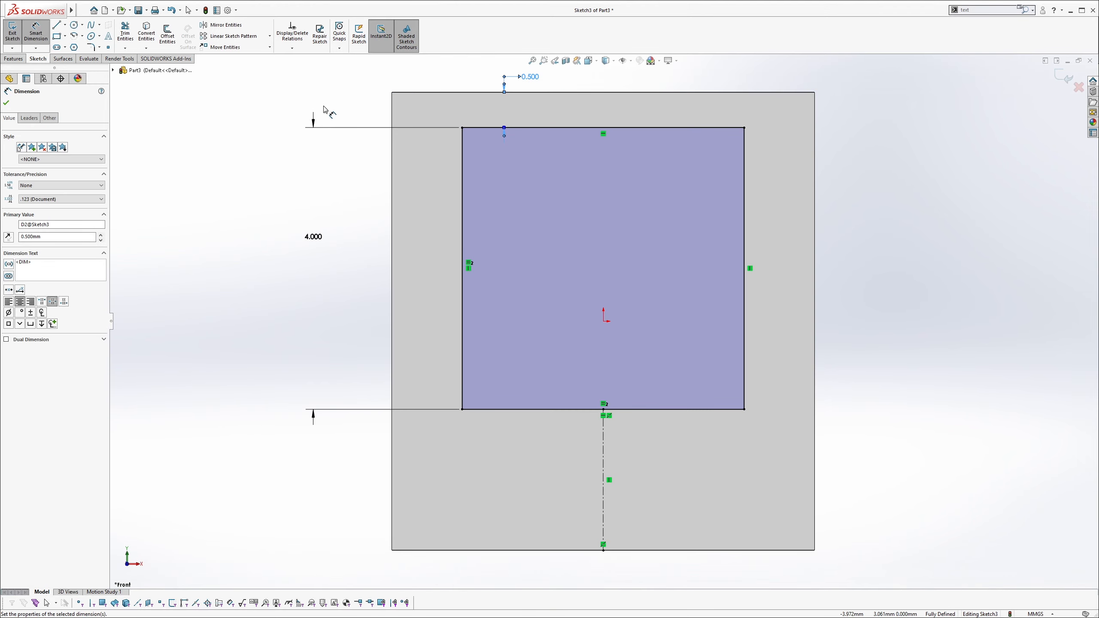
{"action": "key", "text": "Escape"}
Extrude-cut the square sketch through the whole block using the Through All end condition.
{"action": "left_click", "coordinate": [13, 58]}
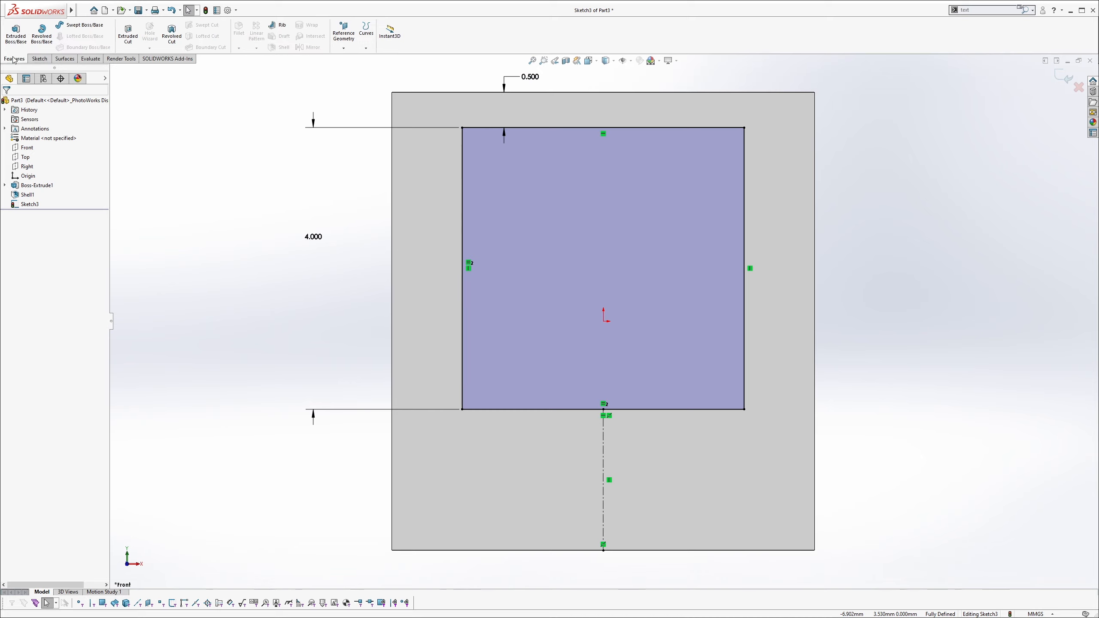
{"action": "left_click", "coordinate": [129, 39]}
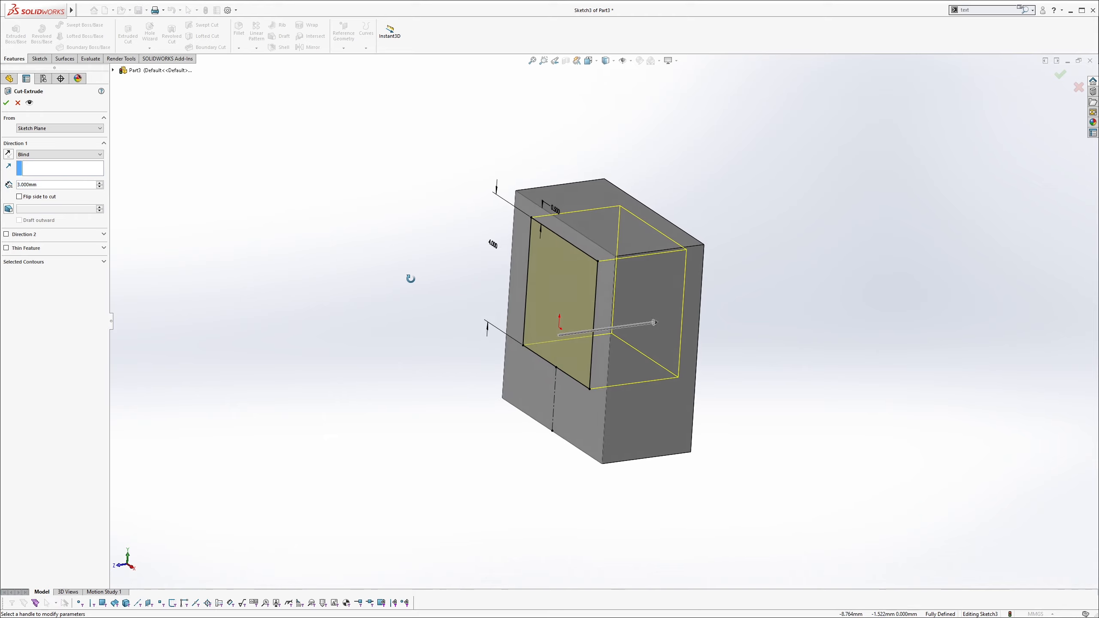
{"action": "middle_click_drag", "start_coordinate": [165, 168], "coordinate": [346, 296]}
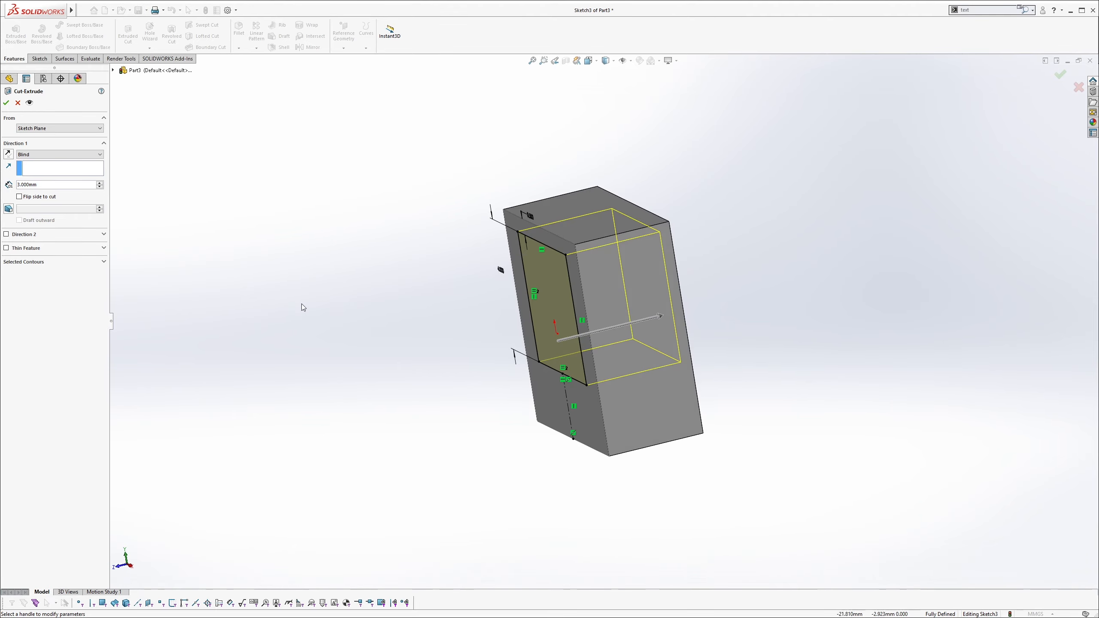
{"action": "left_click", "coordinate": [80, 154]}
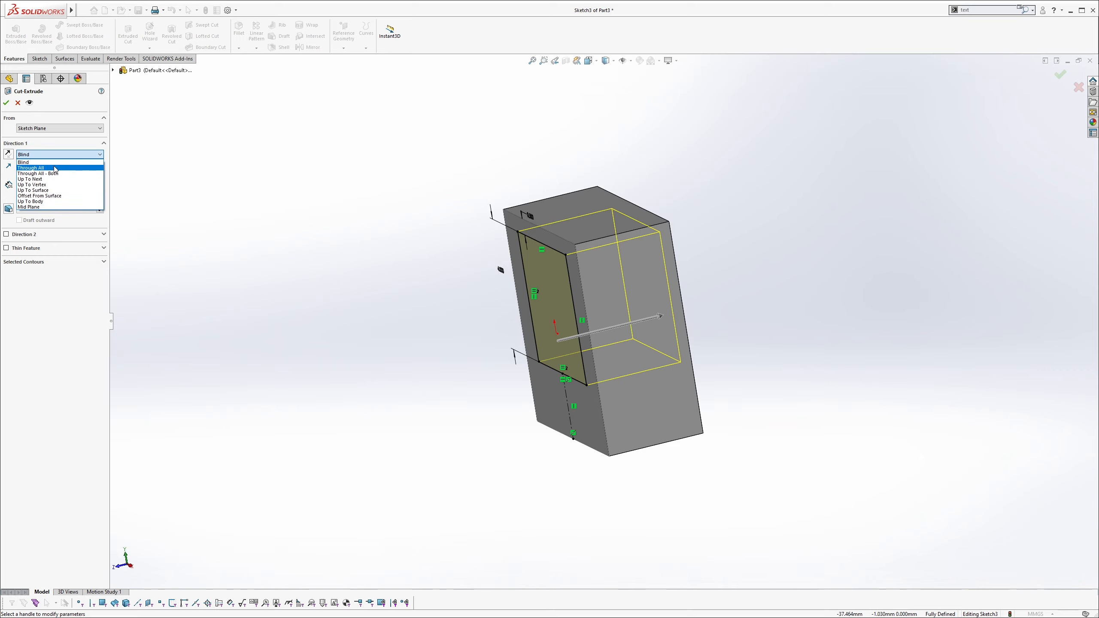
{"action": "left_click", "coordinate": [65, 170]}
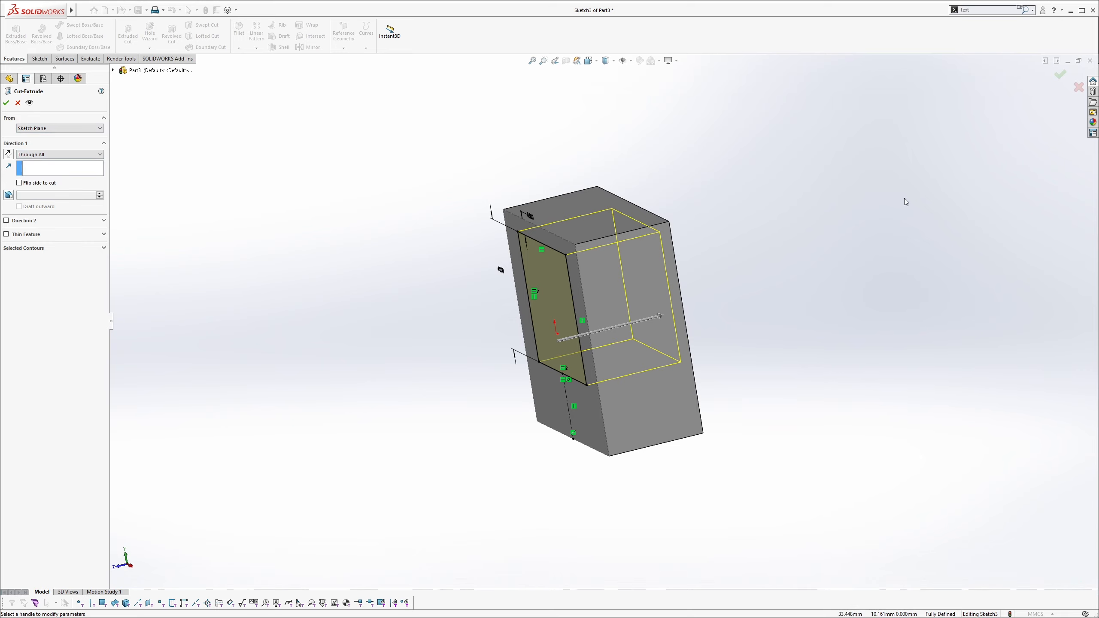
{"action": "left_click", "coordinate": [6, 103]}
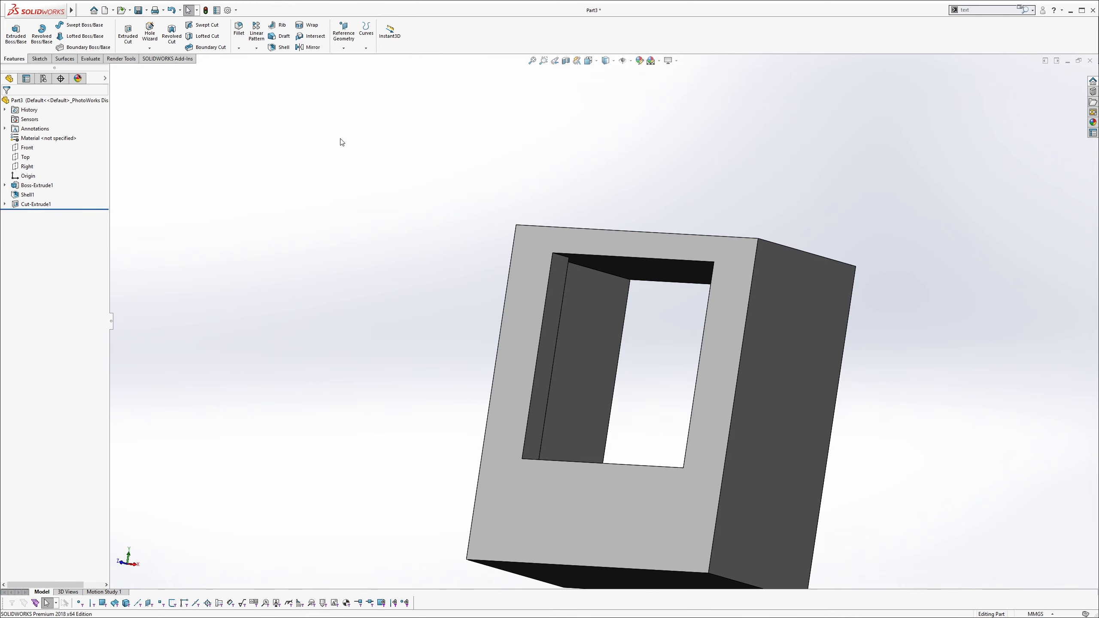
Start a constant-size fillet with a symmetric radius of 0.25 mm.
{"action": "left_click", "coordinate": [239, 49]}
{"action": "left_click", "coordinate": [250, 58]}
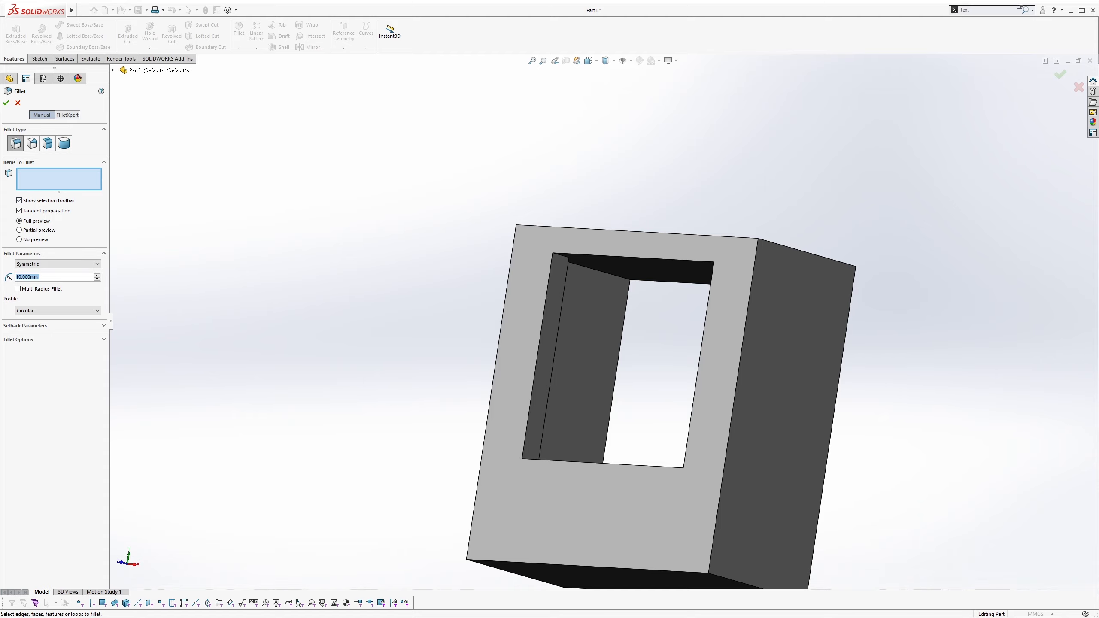
{"action": "type", "text": ".25"}
{"action": "key", "text": "Return"}
{"action": "left_click", "coordinate": [563, 257]}
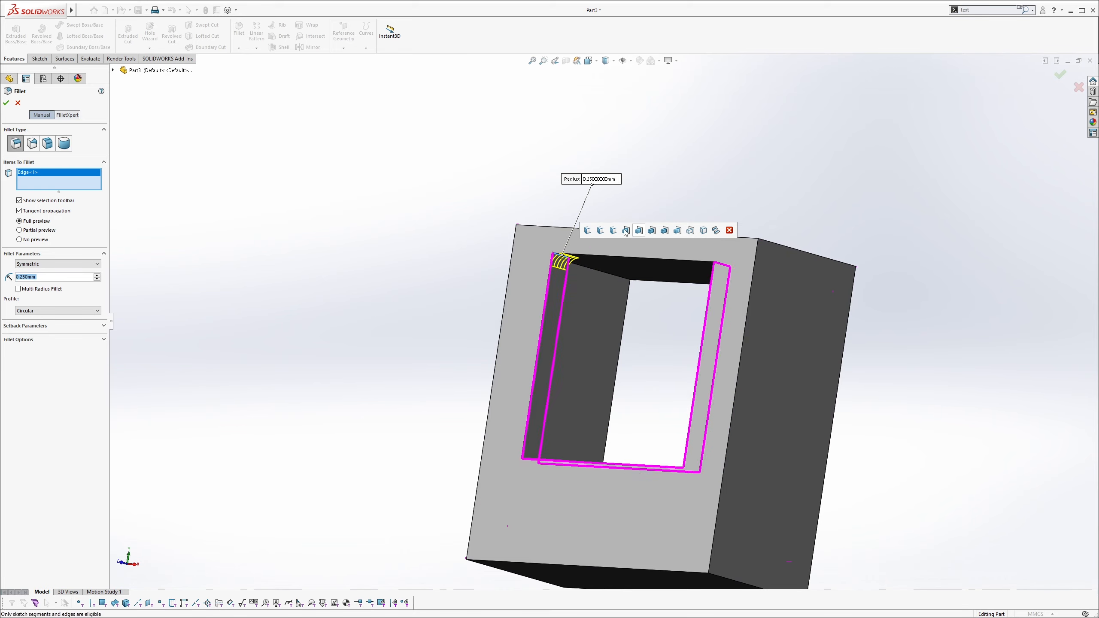
{"action": "left_click", "coordinate": [589, 230]}
{"action": "middle_click_drag", "start_coordinate": [715, 265], "coordinate": [817, 284]}
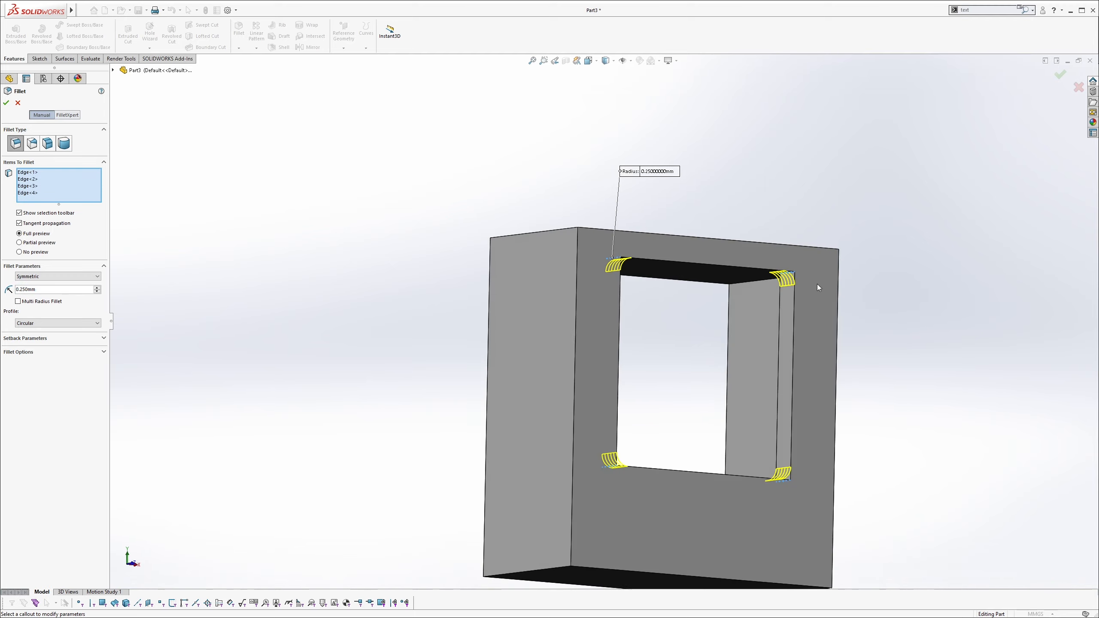
{"action": "middle_click_drag", "start_coordinate": [665, 472], "coordinate": [575, 388]}
{"action": "right_click", "coordinate": [66, 183]}
{"action": "left_click", "coordinate": [74, 188]}
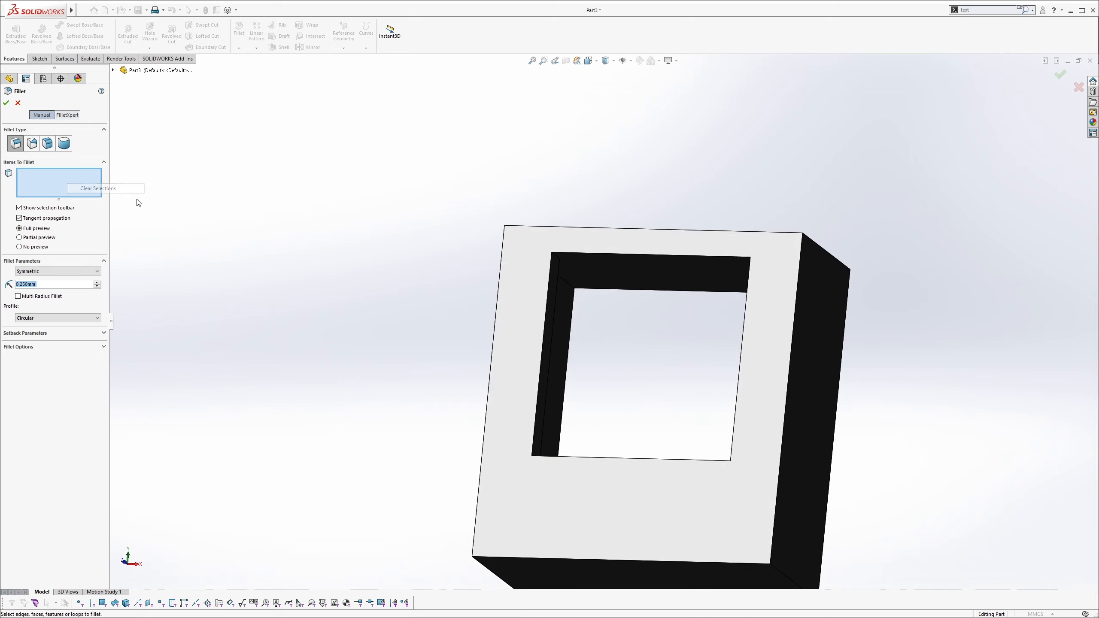
Select the four short corner edges of the window opening in the front wall and apply the fillet to them.
{"action": "middle_click_drag", "start_coordinate": [452, 273], "coordinate": [429, 253]}
{"action": "scroll", "coordinate": [558, 282], "scroll_direction": "down", "scroll_amount": 5}
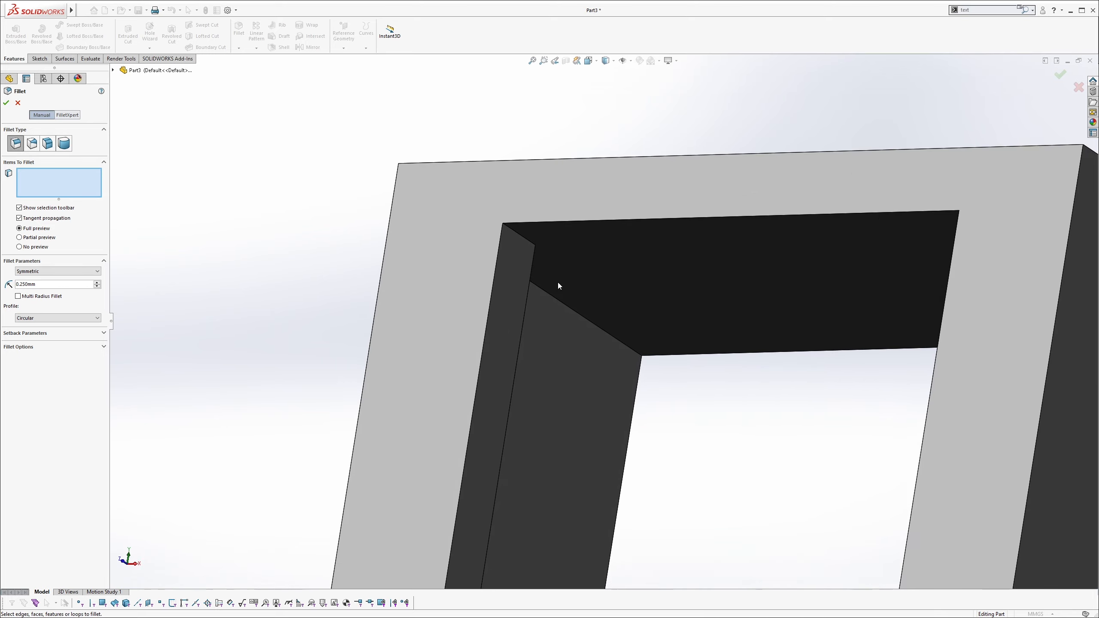
{"action": "left_click", "coordinate": [521, 237]}
{"action": "scroll", "coordinate": [522, 237], "scroll_direction": "up", "scroll_amount": 4}
{"action": "middle_click_drag", "start_coordinate": [522, 237], "coordinate": [944, 282]}
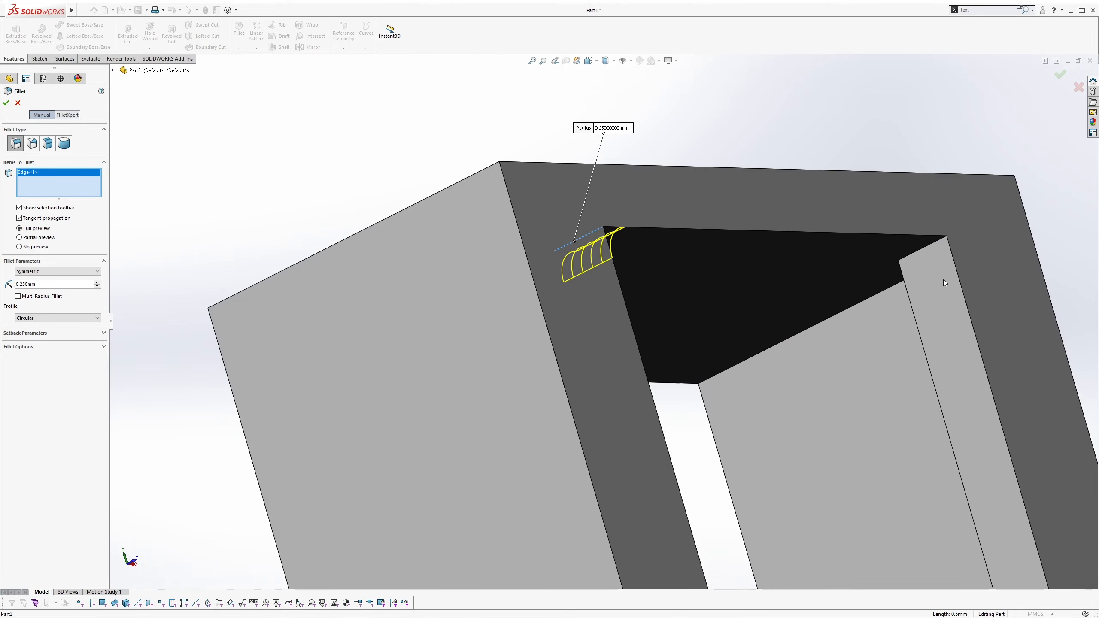
{"action": "left_click", "coordinate": [929, 244]}
{"action": "scroll", "coordinate": [929, 245], "scroll_direction": "up", "scroll_amount": 4}
{"action": "middle_click_drag", "start_coordinate": [773, 399], "coordinate": [586, 532]}
{"action": "scroll", "coordinate": [764, 455], "scroll_direction": "down", "scroll_amount": 3}
{"action": "left_click", "coordinate": [748, 451]}
{"action": "key", "text": "Return"}
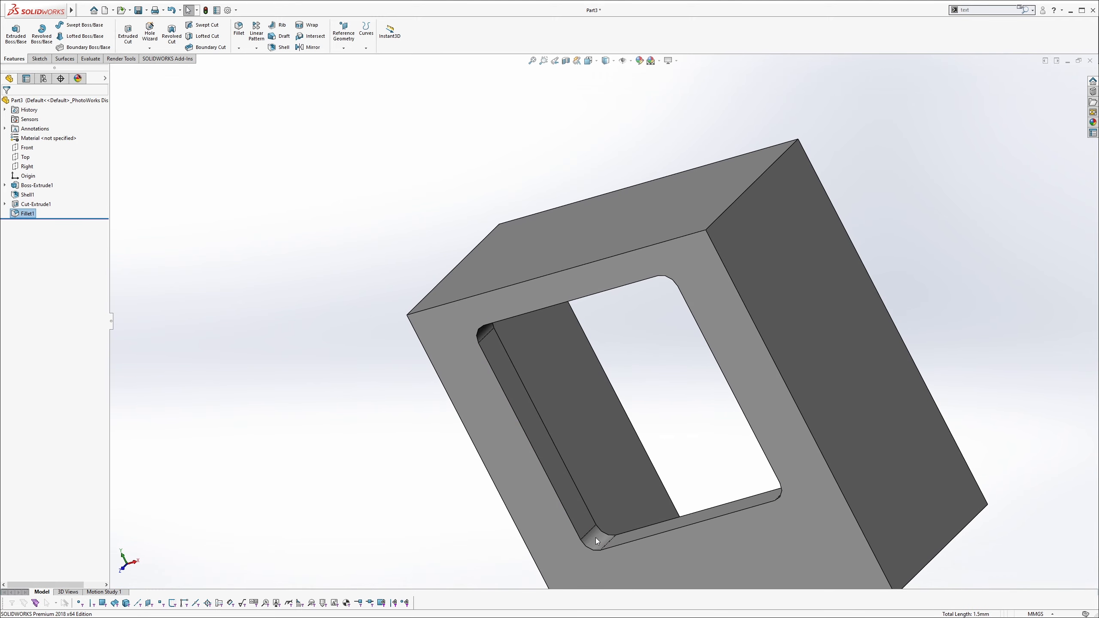
Start a new sketch on the outer face of the block's underside, below the window opening.
{"action": "scroll", "coordinate": [563, 438], "scroll_direction": "up", "scroll_amount": 3}
{"action": "middle_click_drag", "start_coordinate": [563, 439], "coordinate": [701, 271]}
{"action": "scroll", "coordinate": [701, 272], "scroll_direction": "down", "scroll_amount": 2}
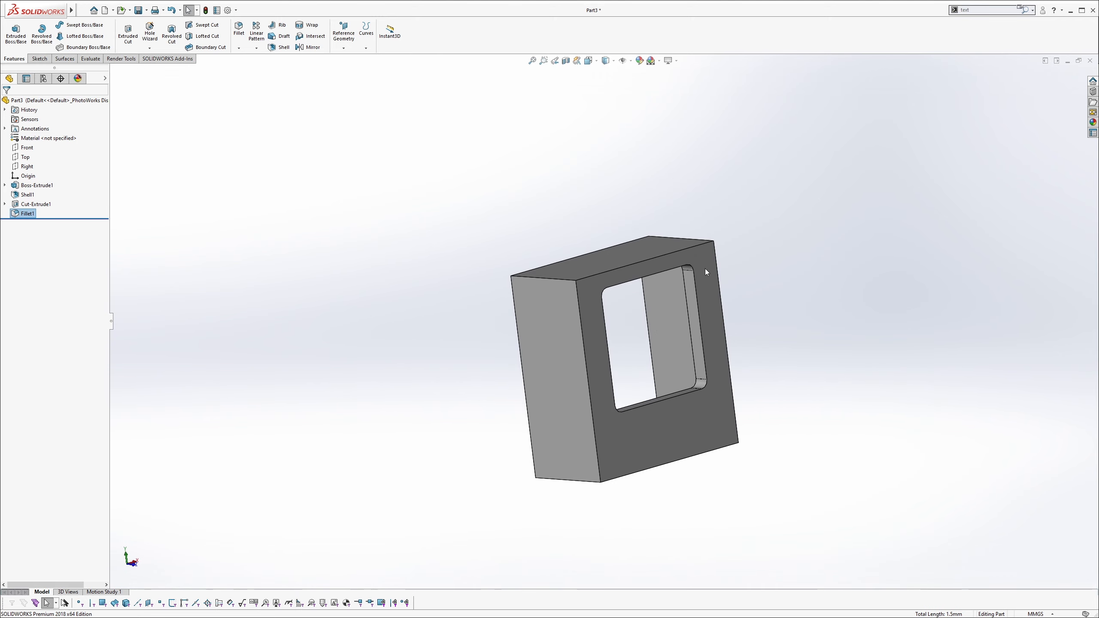
{"action": "middle_click_drag", "start_coordinate": [629, 326], "coordinate": [558, 401]}
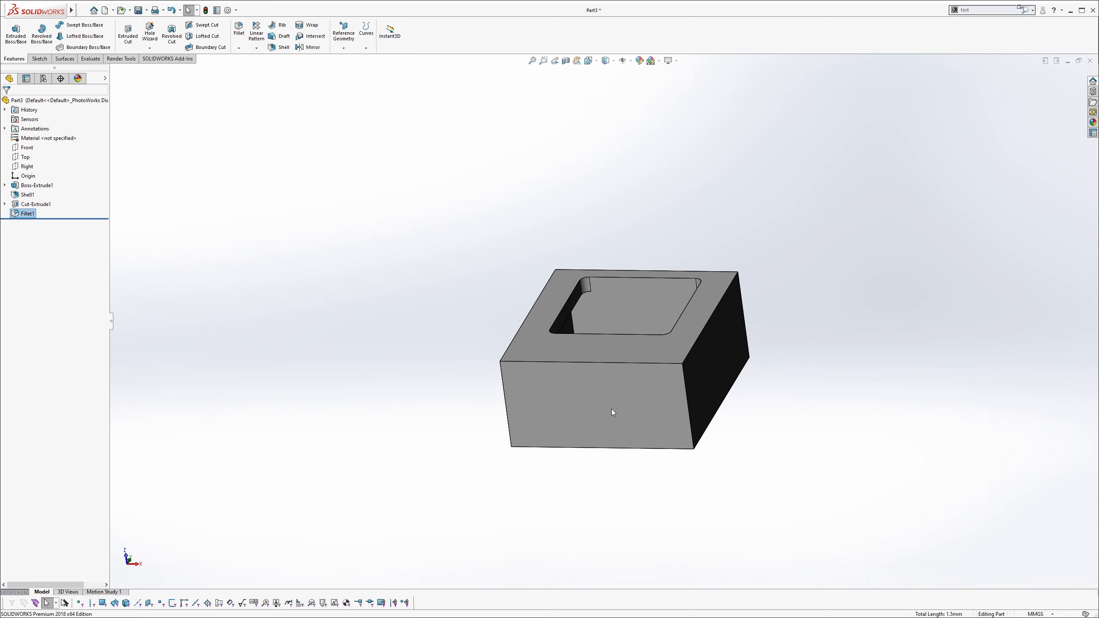
{"action": "middle_click_drag", "start_coordinate": [611, 375], "coordinate": [549, 422]}
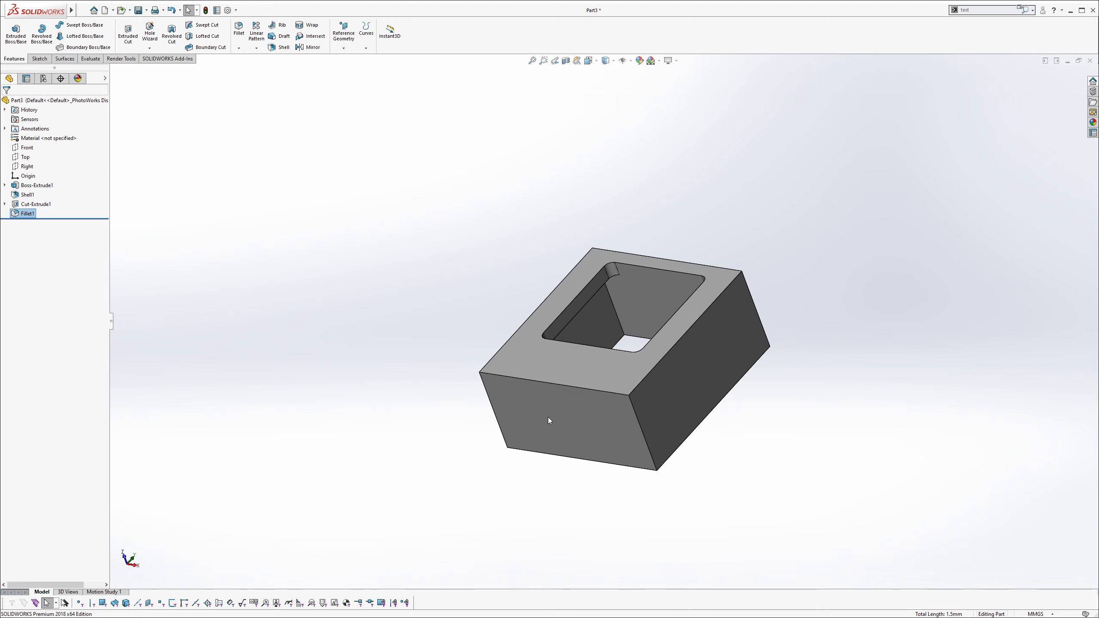
{"action": "left_click", "coordinate": [548, 415]}
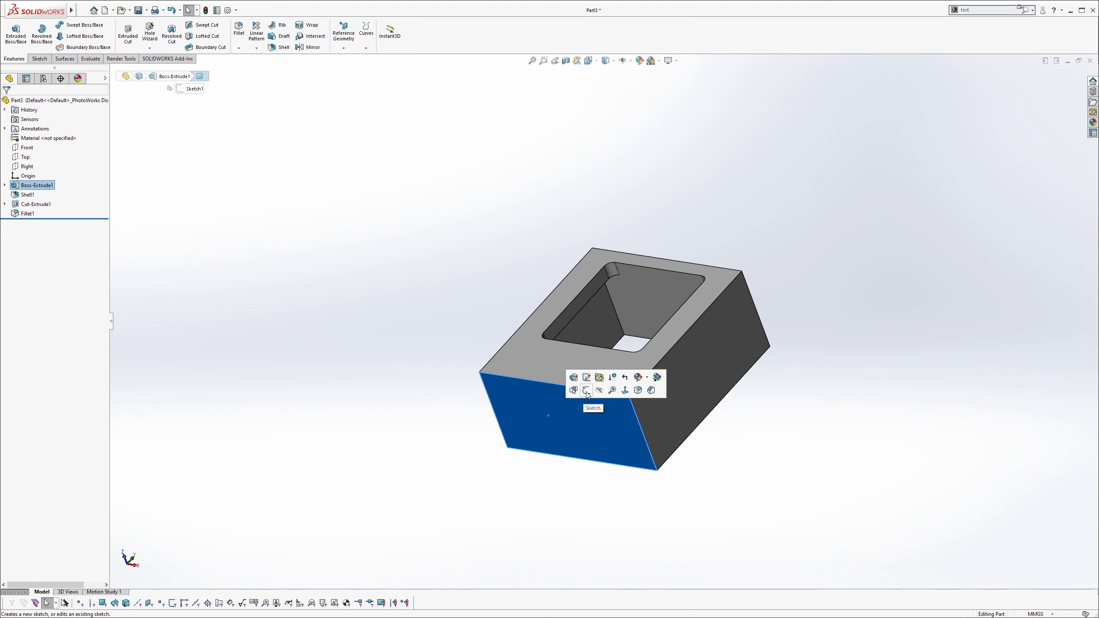
{"action": "left_click", "coordinate": [562, 418]}
{"action": "left_click", "coordinate": [561, 418]}
{"action": "left_click", "coordinate": [601, 394]}
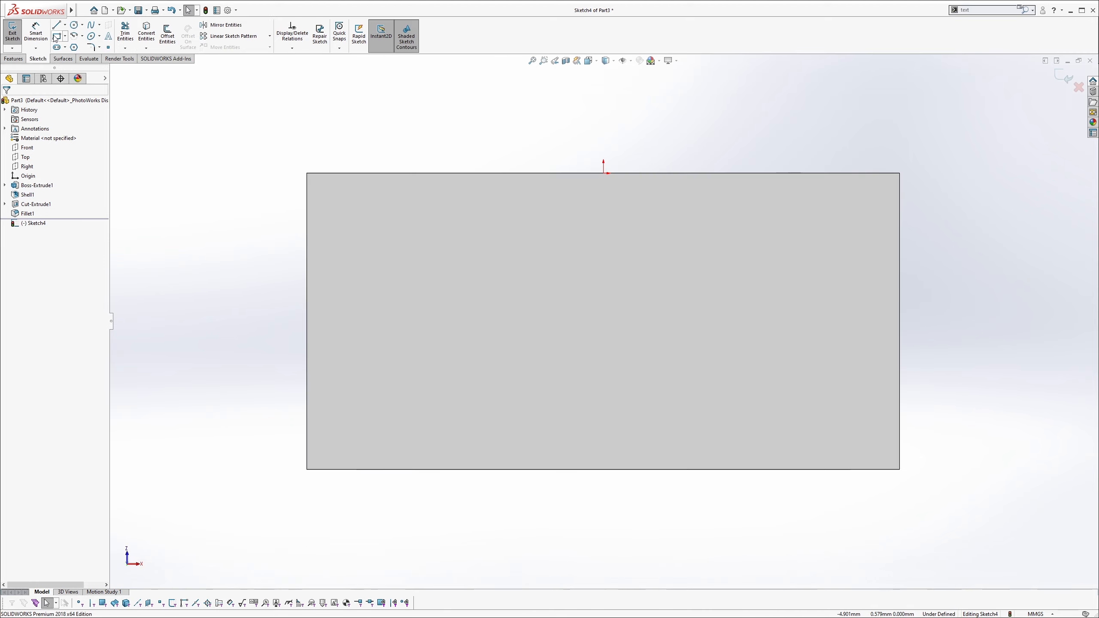
Offset the underside face's outline 0.5 mm inward in the sketch, reversing the offset direction.
{"action": "left_click", "coordinate": [58, 38]}
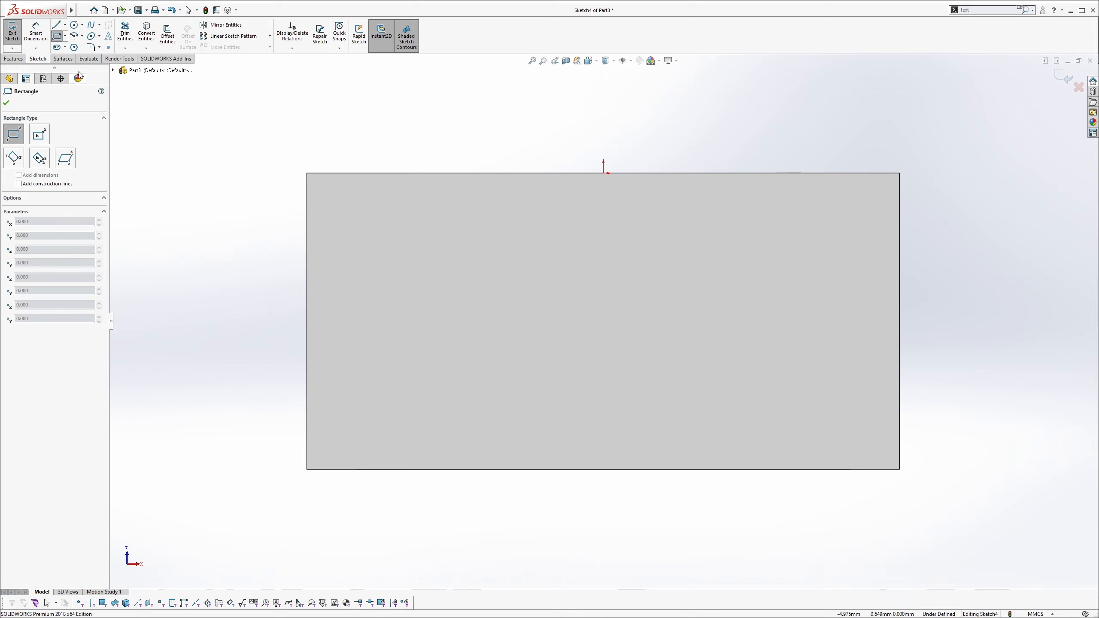
{"action": "key", "text": "Escape"}
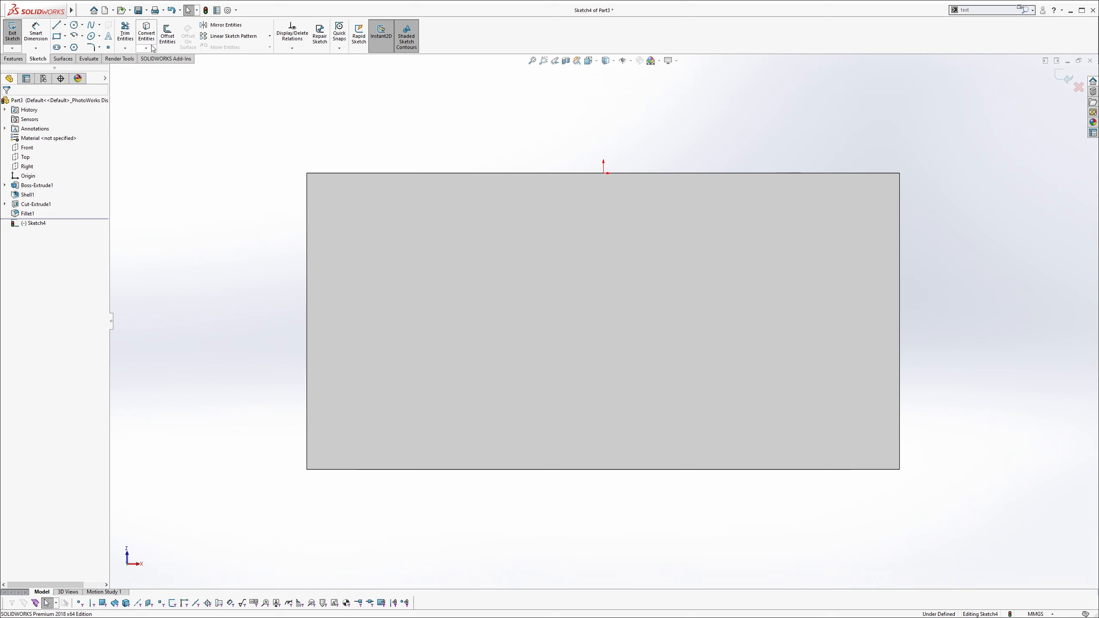
{"action": "left_click", "coordinate": [172, 45]}
{"action": "left_click", "coordinate": [473, 281]}
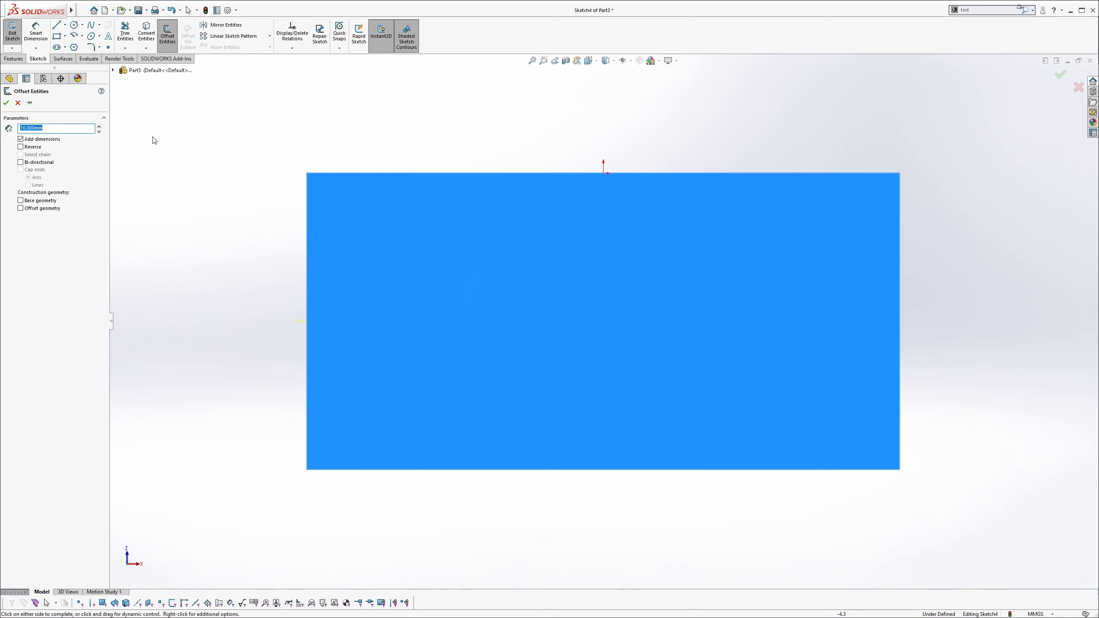
{"action": "type", "text": ".5"}
{"action": "key", "text": "Return"}
{"action": "left_click", "coordinate": [40, 147]}
{"action": "middle_click_drag", "start_coordinate": [278, 185], "coordinate": [236, 256]}
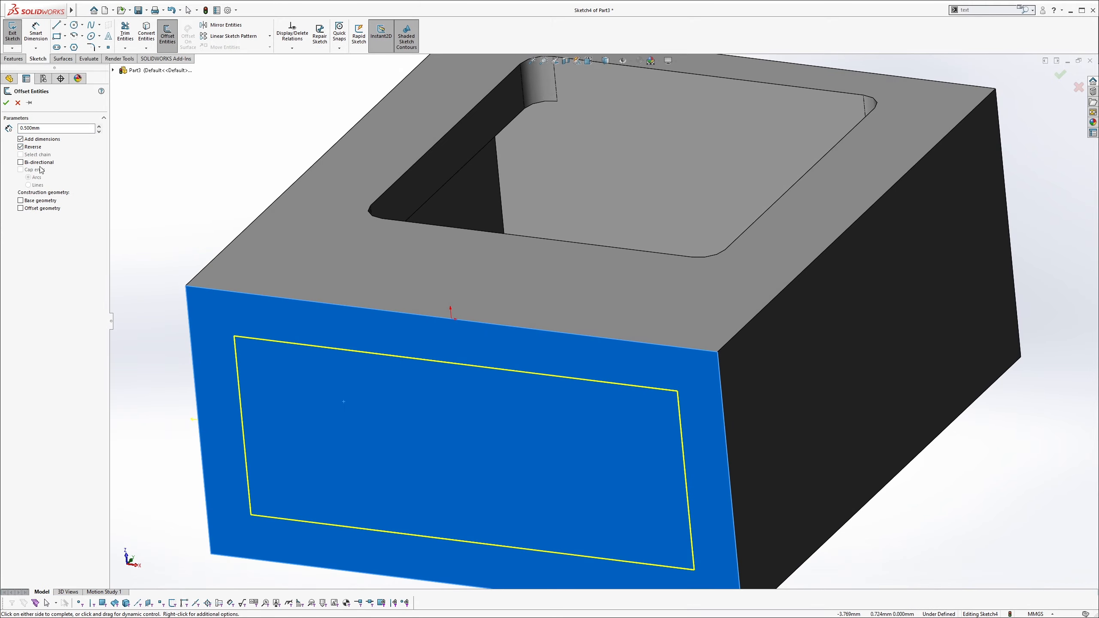
{"action": "middle_click_drag", "start_coordinate": [216, 303], "coordinate": [467, 424]}
{"action": "key", "text": "f"}
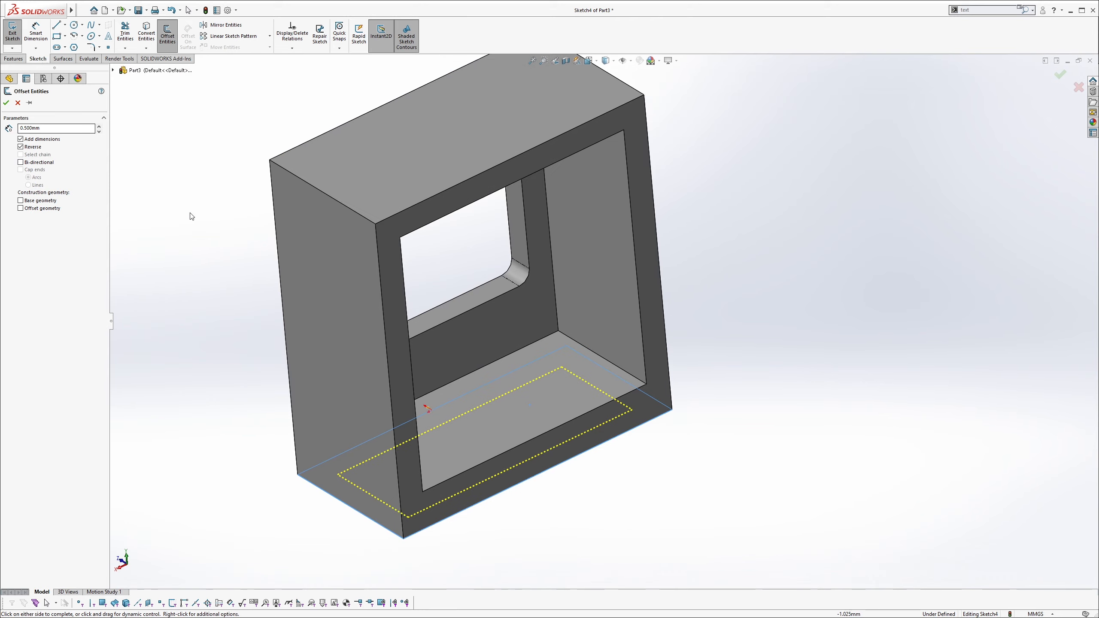
{"action": "left_click", "coordinate": [6, 103]}
Start an extruded cut of the inset rectangle with the Offset From Surface end condition, referencing the cavity's inner bottom-wall face.
{"action": "middle_click_drag", "start_coordinate": [306, 310], "coordinate": [360, 179]}
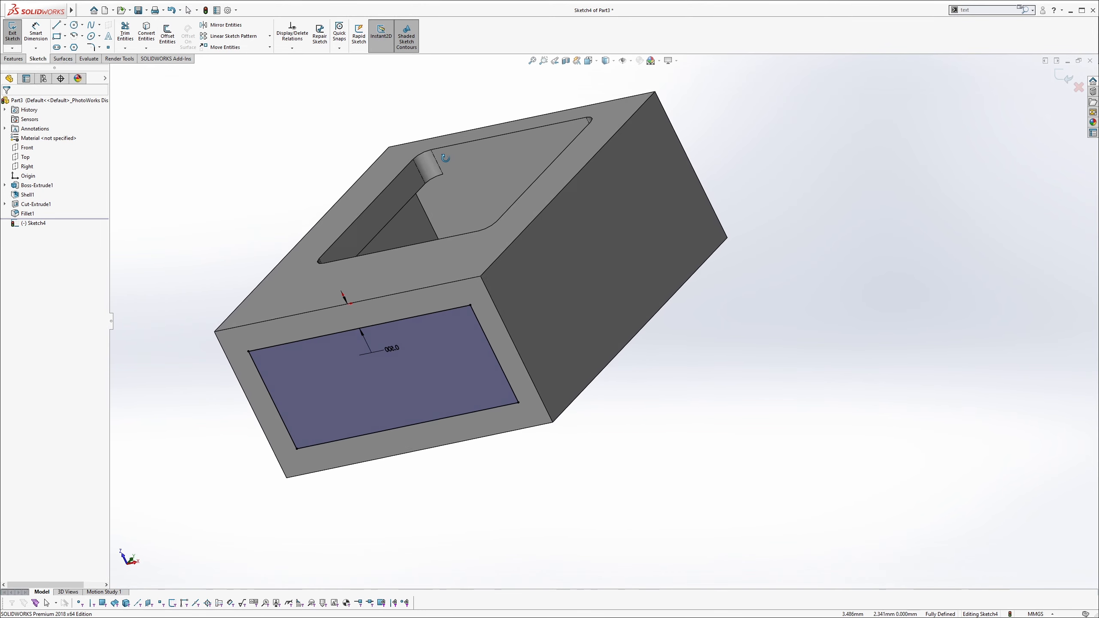
{"action": "left_click", "coordinate": [13, 61]}
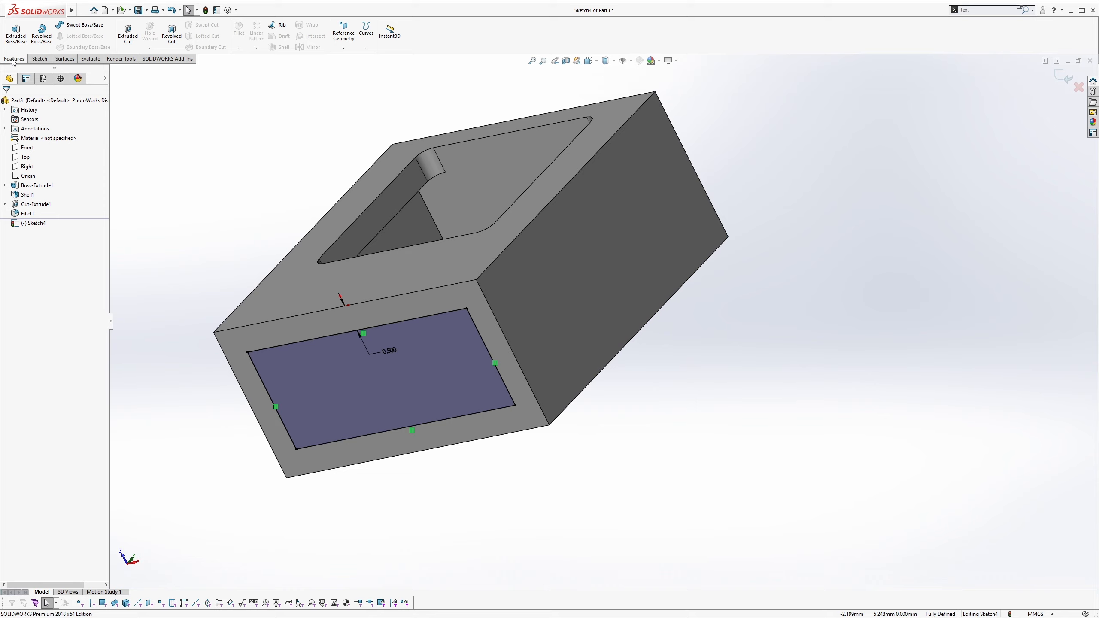
{"action": "left_click", "coordinate": [128, 34]}
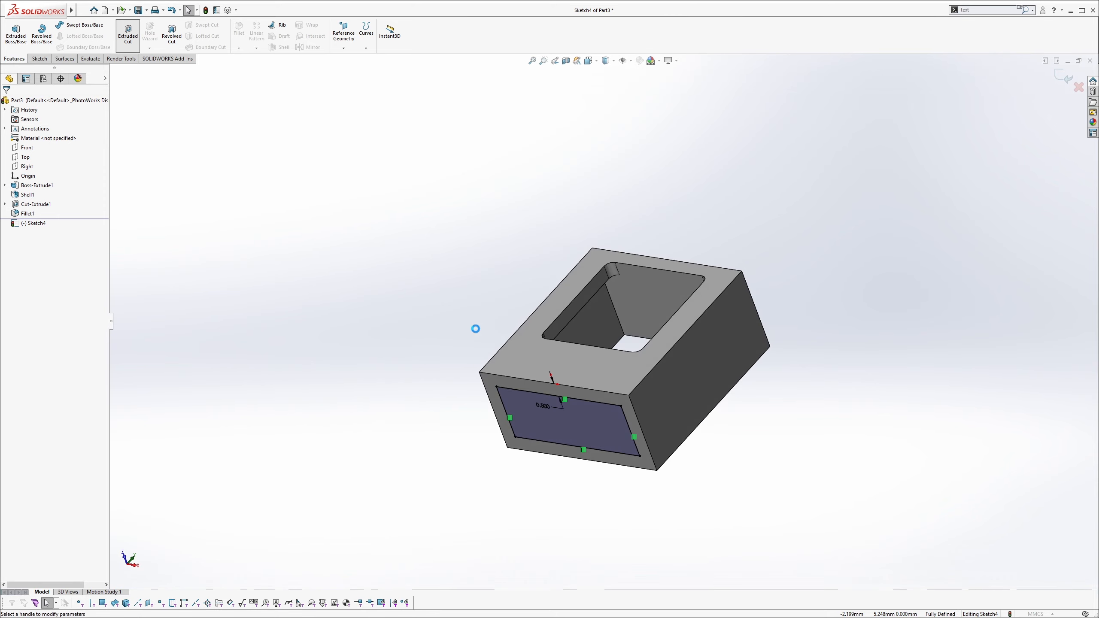
{"action": "middle_click_drag", "start_coordinate": [587, 375], "coordinate": [484, 290]}
{"action": "scroll", "coordinate": [593, 428], "scroll_direction": "down", "scroll_amount": 2}
{"action": "scroll", "coordinate": [595, 429], "scroll_direction": "down", "scroll_amount": 2}
{"action": "middle_click_drag", "start_coordinate": [575, 419], "coordinate": [455, 332]}
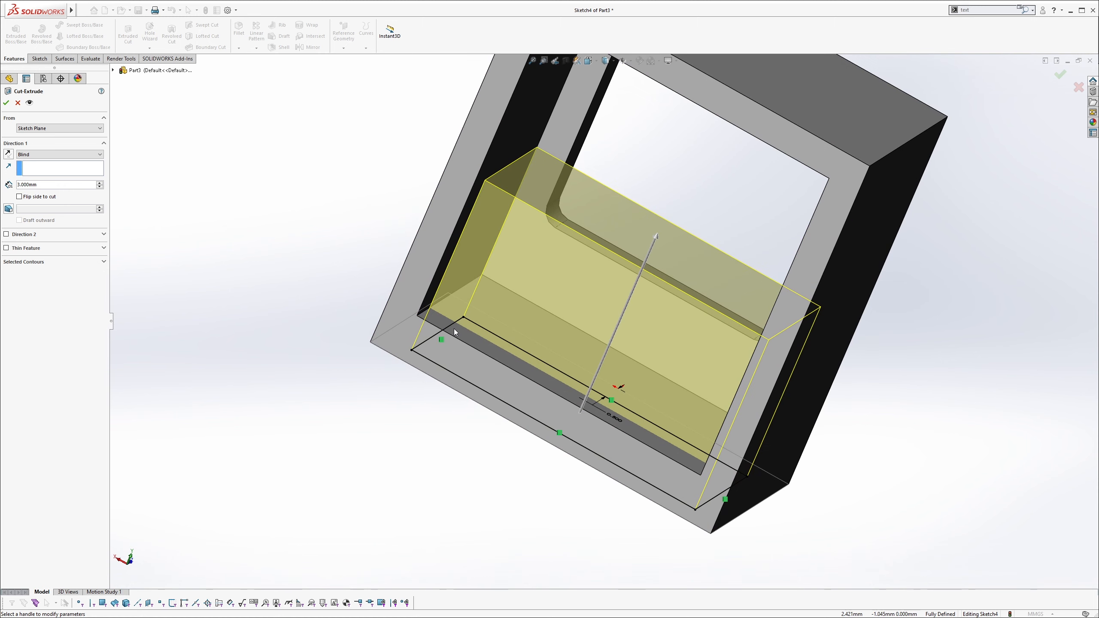
{"action": "left_click", "coordinate": [38, 154]}
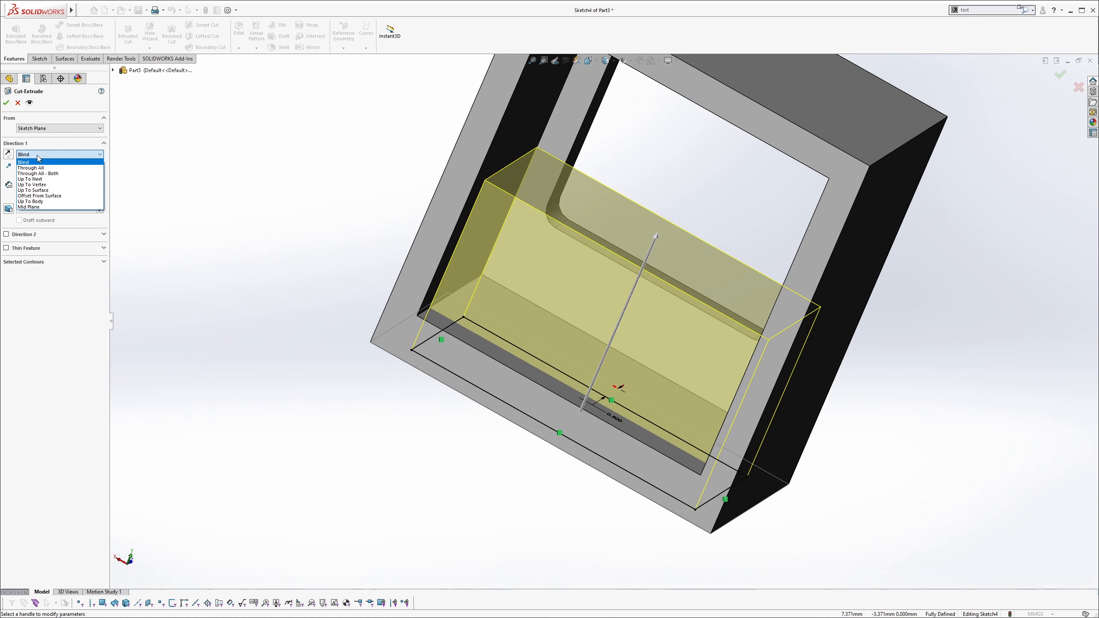
{"action": "left_click", "coordinate": [47, 195]}
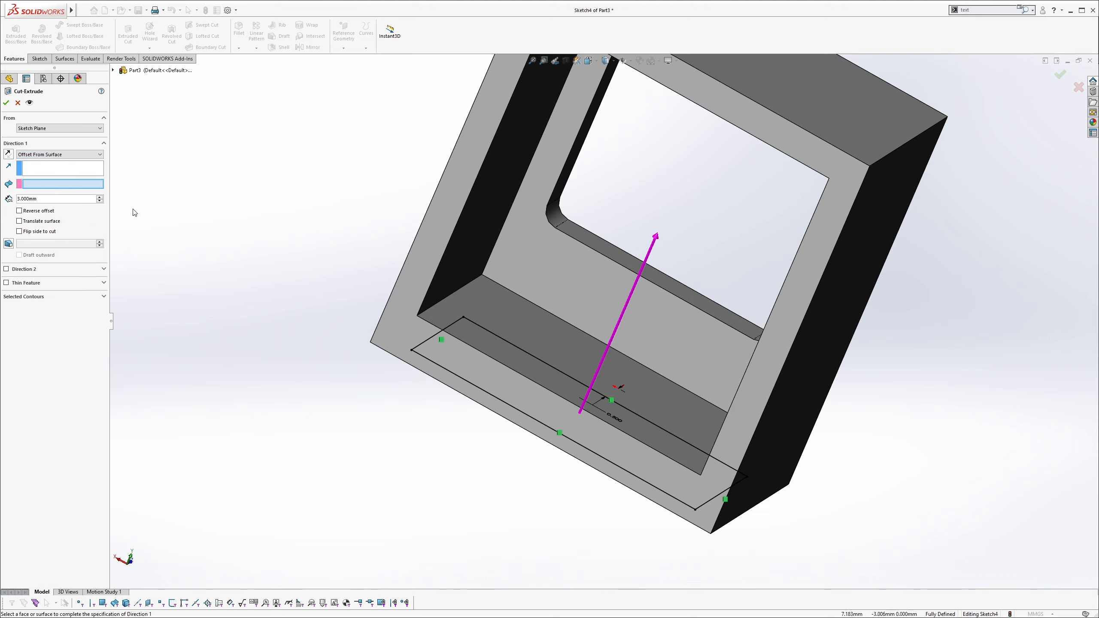
{"action": "left_click", "coordinate": [478, 302]}
{"action": "mouse_move", "coordinate": [532, 338]}
{"action": "middle_mouse_down"}
{"action": "mouse_move", "coordinate": [555, 262]}
{"action": "mouse_move", "coordinate": [549, 273]}
{"action": "middle_mouse_up"}
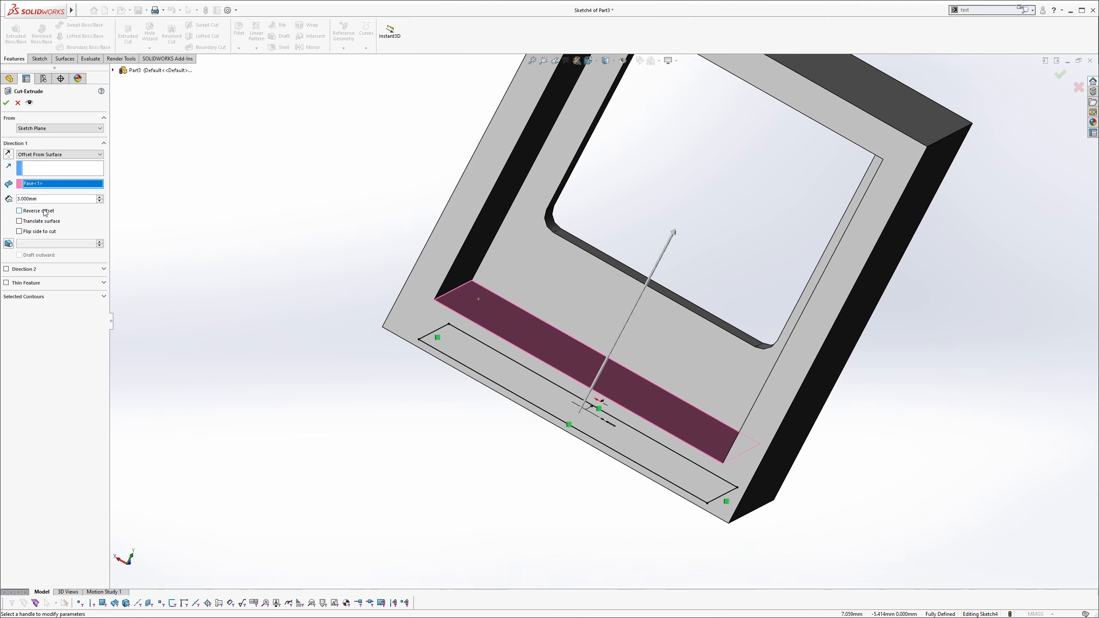
Set the cut's surface offset to 0.25 mm with Reverse offset off and apply the cut.
{"action": "left_click", "coordinate": [19, 211]}
{"action": "left_click", "coordinate": [52, 201]}
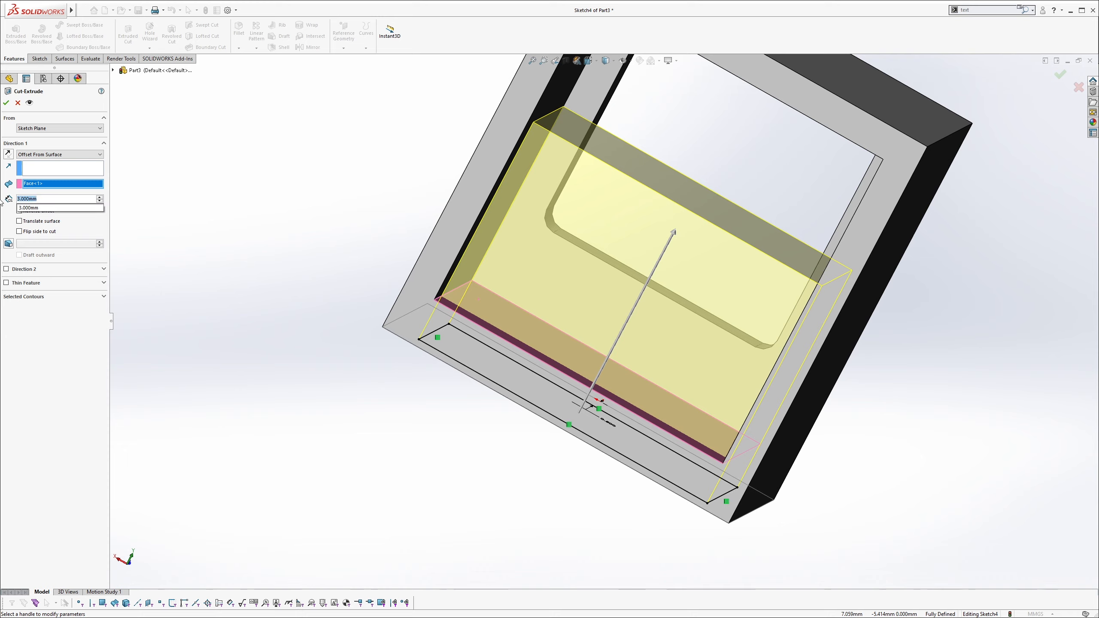
{"action": "type", "text": "0.25"}
{"action": "key", "text": "Return"}
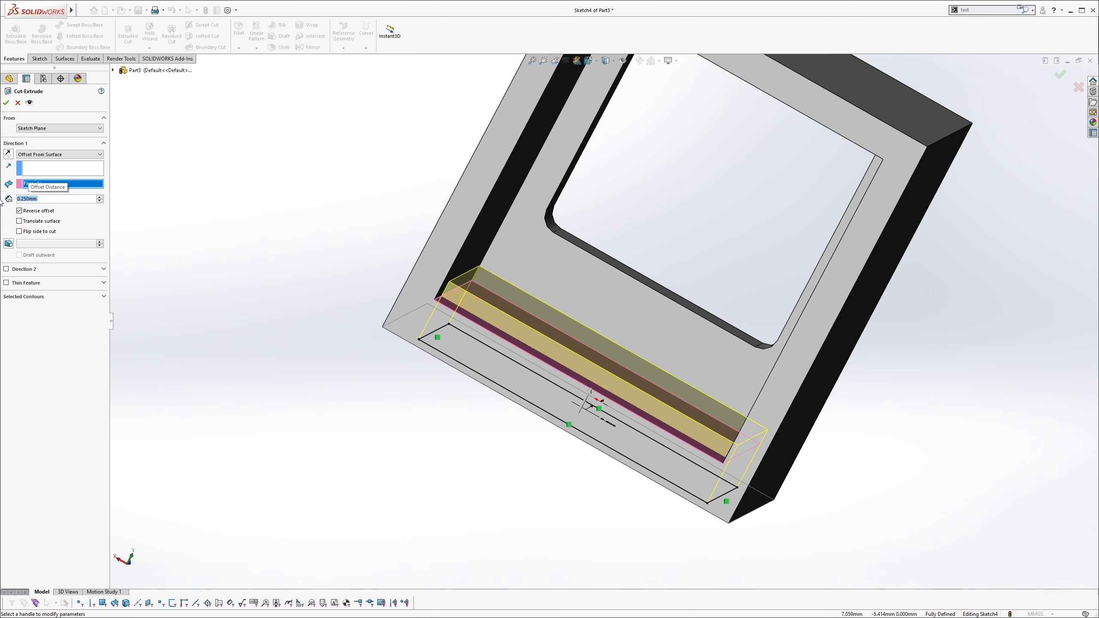
{"action": "mouse_move", "coordinate": [545, 324]}
{"action": "middle_mouse_down"}
{"action": "mouse_move", "coordinate": [544, 304]}
{"action": "mouse_move", "coordinate": [535, 308]}
{"action": "middle_mouse_up"}
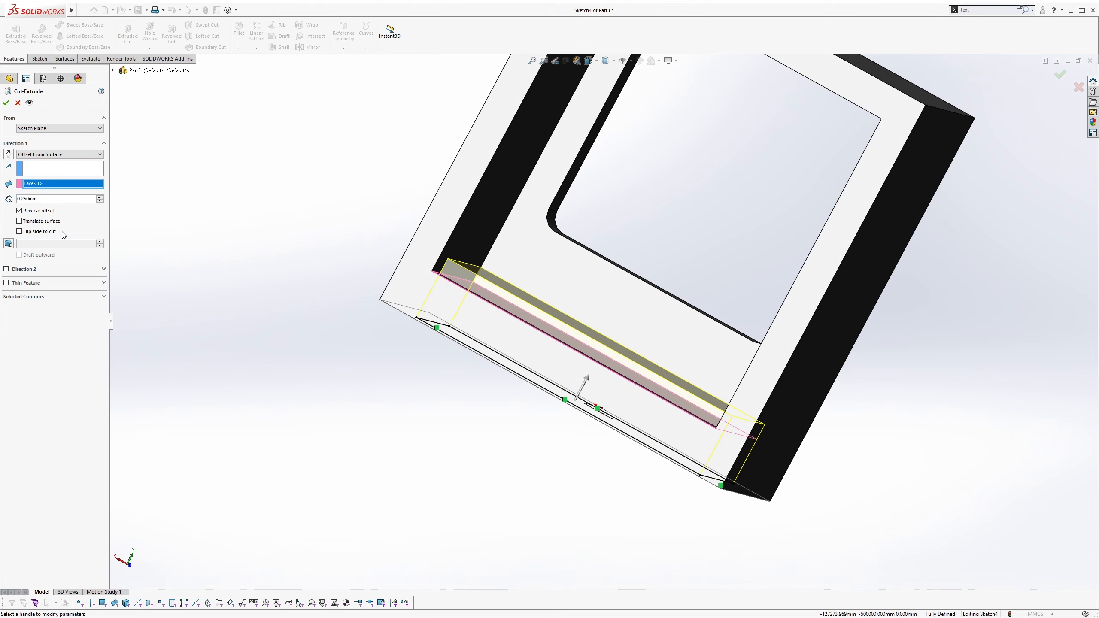
{"action": "left_click", "coordinate": [39, 212]}
{"action": "middle_click_drag", "start_coordinate": [565, 322], "coordinate": [566, 299]}
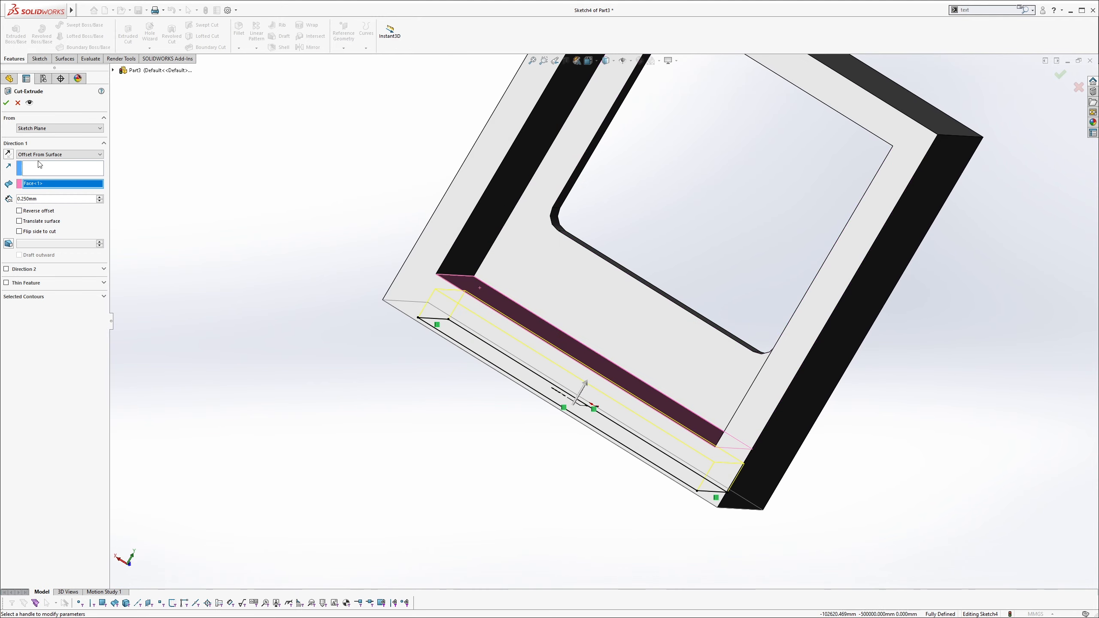
{"action": "left_click", "coordinate": [7, 103]}
{"action": "mouse_move", "coordinate": [443, 306]}
{"action": "middle_mouse_down"}
{"action": "mouse_move", "coordinate": [637, 382]}
{"action": "mouse_move", "coordinate": [564, 358]}
{"action": "mouse_move", "coordinate": [559, 339]}
{"action": "middle_mouse_up"}
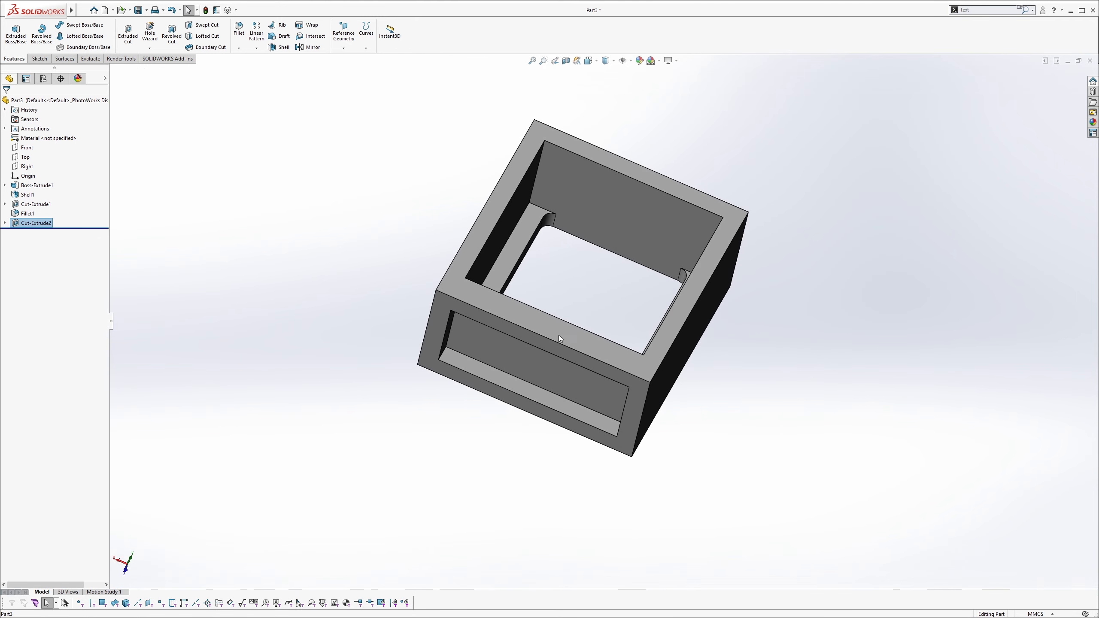
Start a new sketch on the outer underside face that frames the rectangular recess.
{"action": "left_click", "coordinate": [525, 362]}
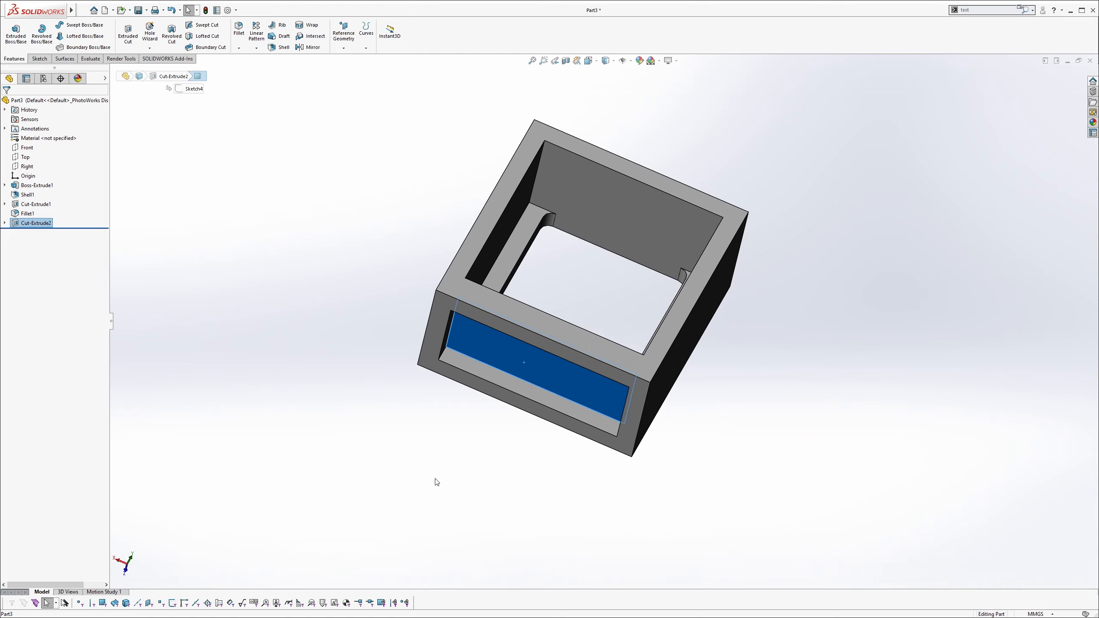
{"action": "key", "text": "Escape"}
{"action": "left_click", "coordinate": [491, 391]}
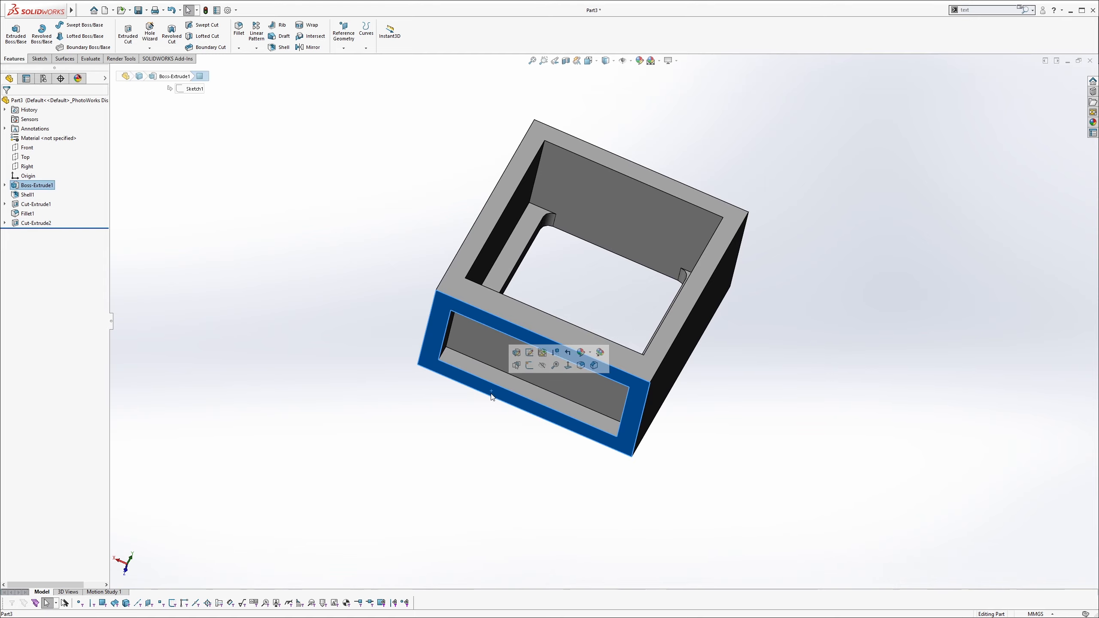
{"action": "left_click", "coordinate": [529, 367]}
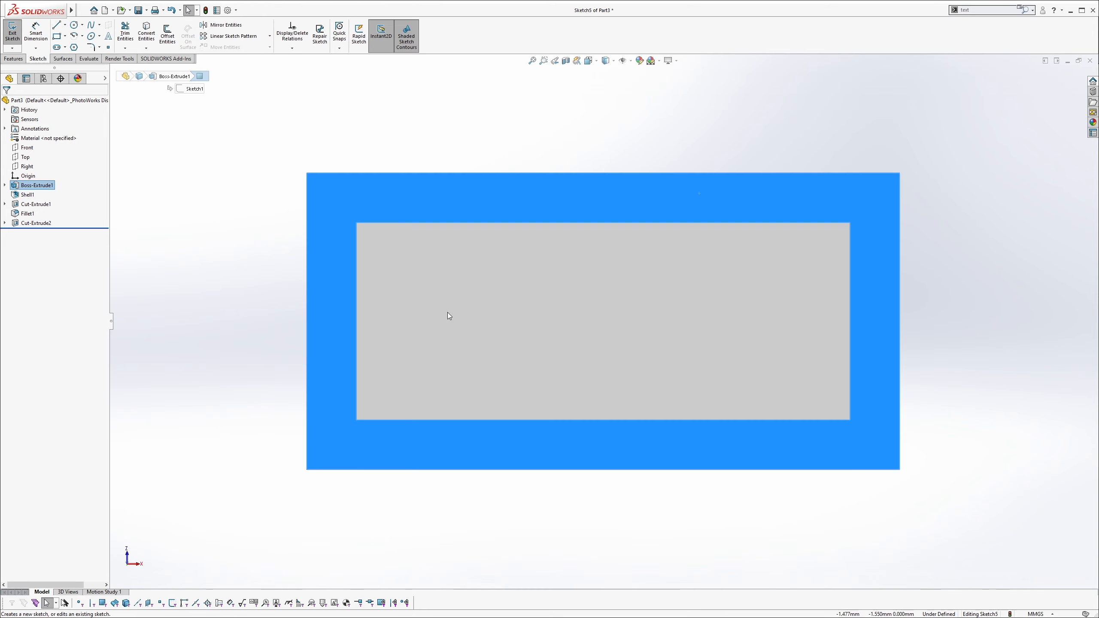
Sketch a circle about 1.14 mm in diameter inside the recess outline and move it near the recess centre.
{"action": "left_click", "coordinate": [74, 25]}
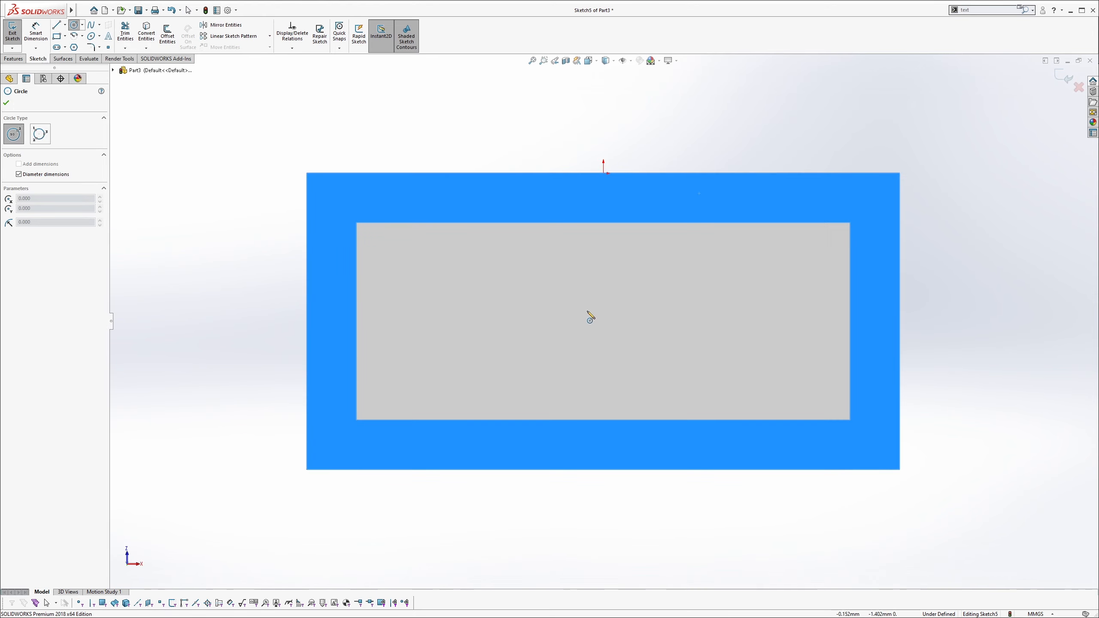
{"action": "left_click", "coordinate": [556, 301]}
{"action": "left_click", "coordinate": [595, 344]}
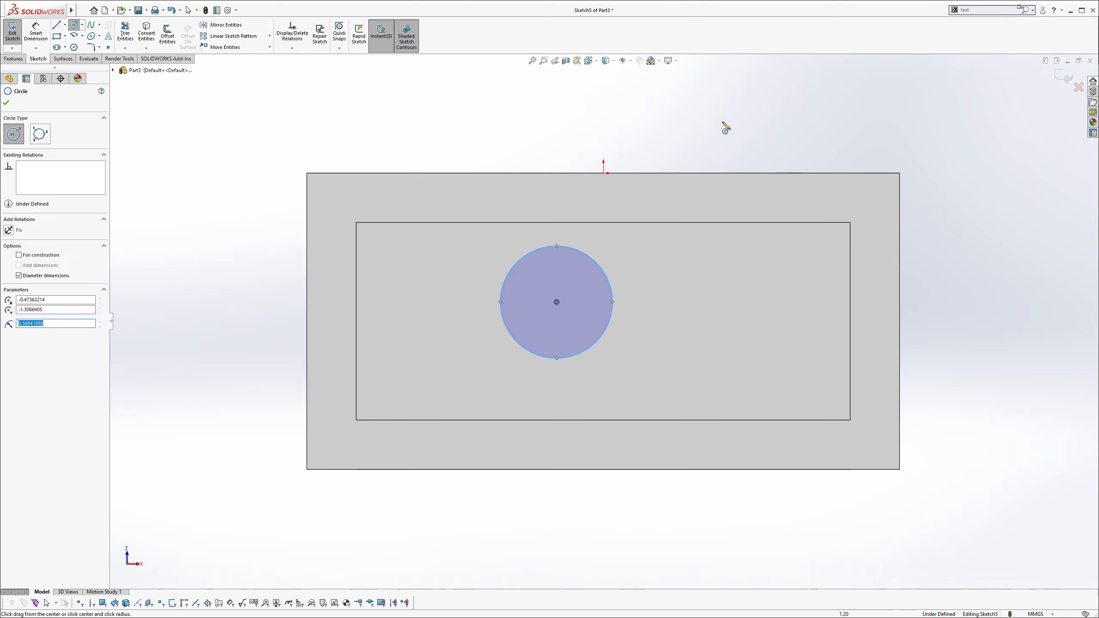
{"action": "key", "text": "Escape"}
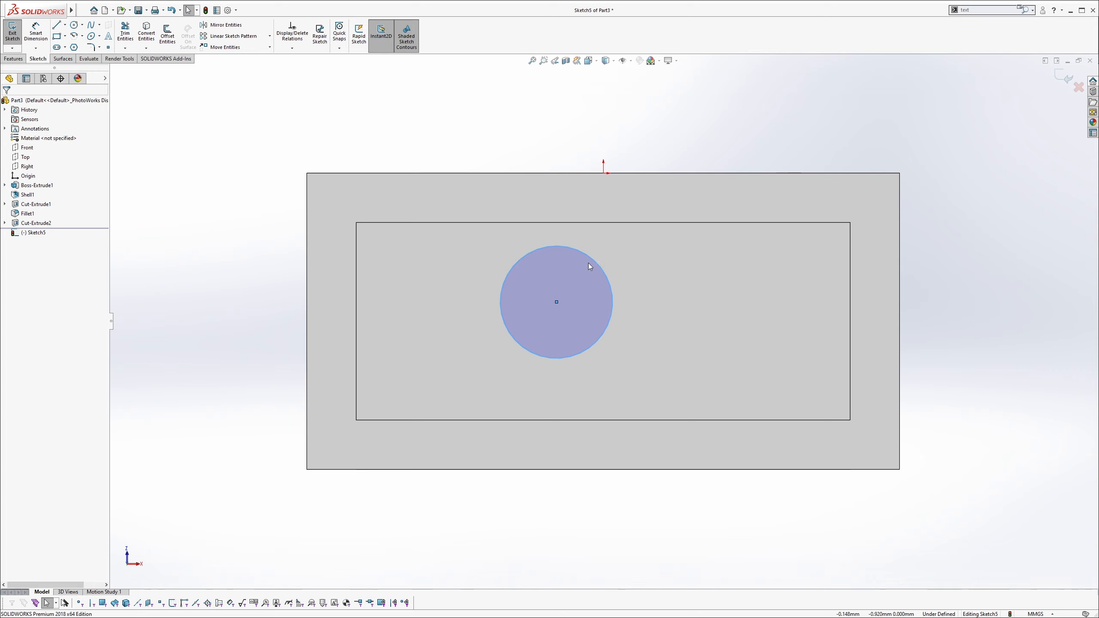
{"action": "left_click_drag", "start_coordinate": [557, 301], "coordinate": [575, 323]}
{"action": "left_click", "coordinate": [438, 94]}
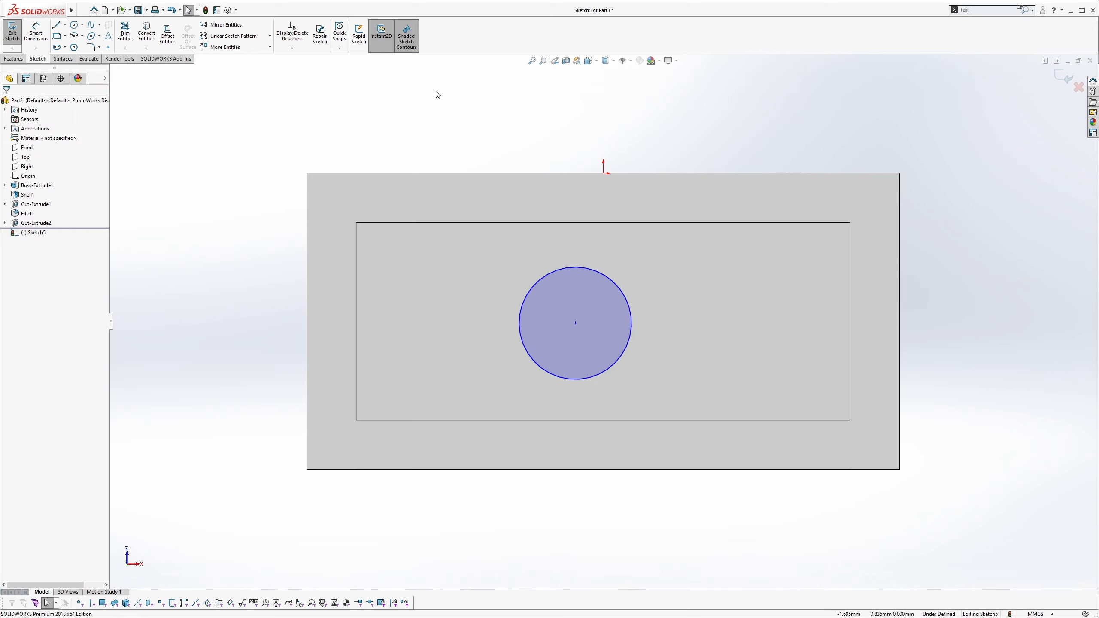
Draw a diagonal centerline between the upper-left and lower-right outer corners of the underside face.
{"action": "left_click", "coordinate": [65, 25]}
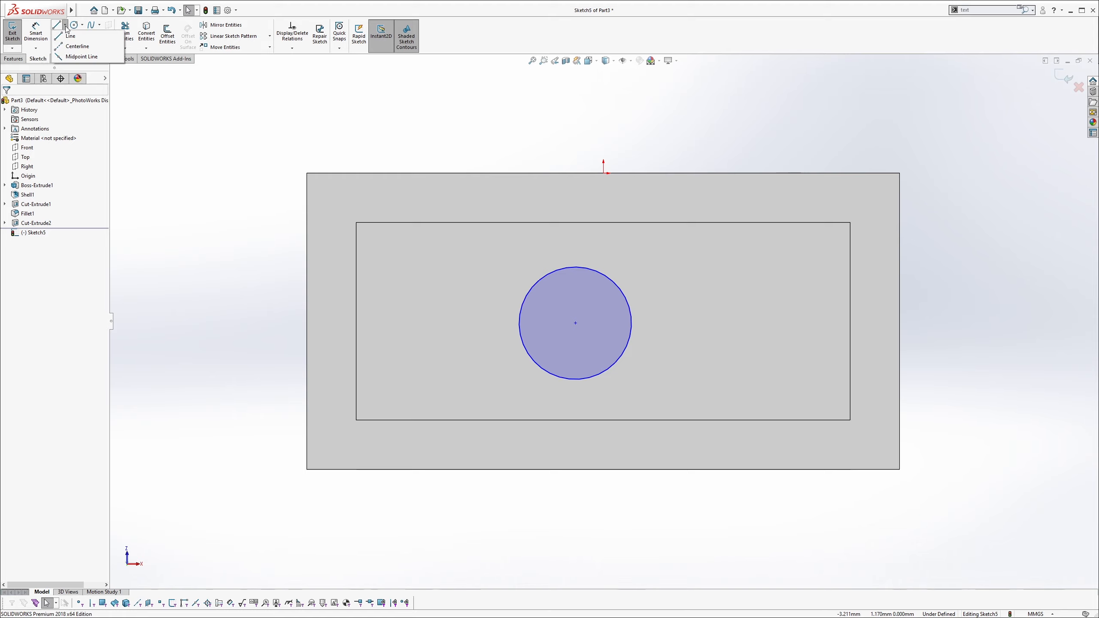
{"action": "left_click", "coordinate": [74, 46]}
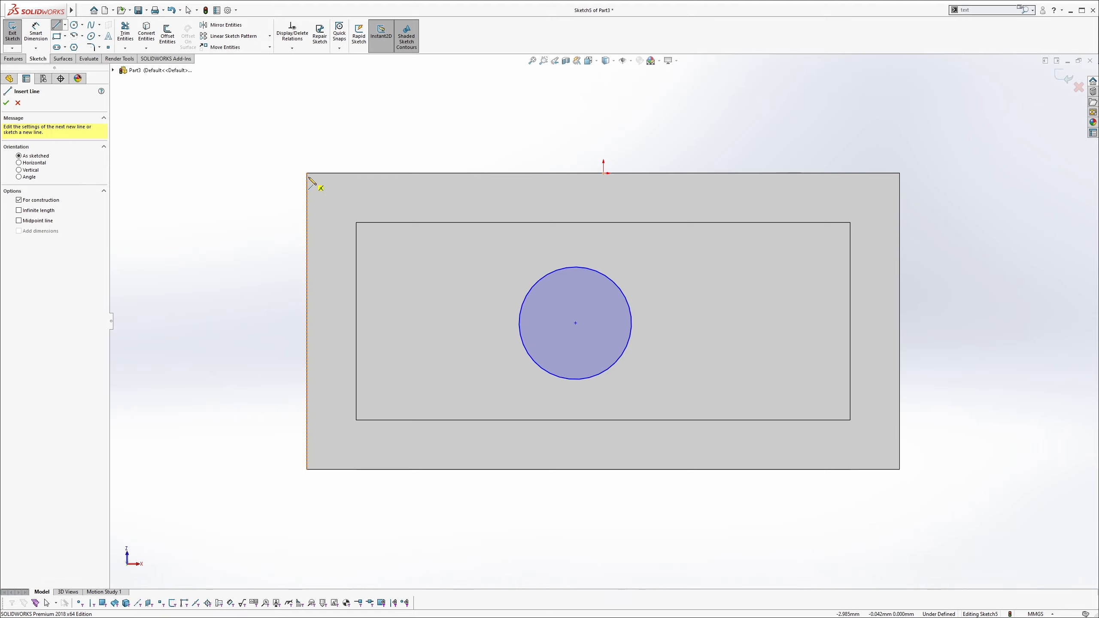
{"action": "left_click", "coordinate": [306, 173]}
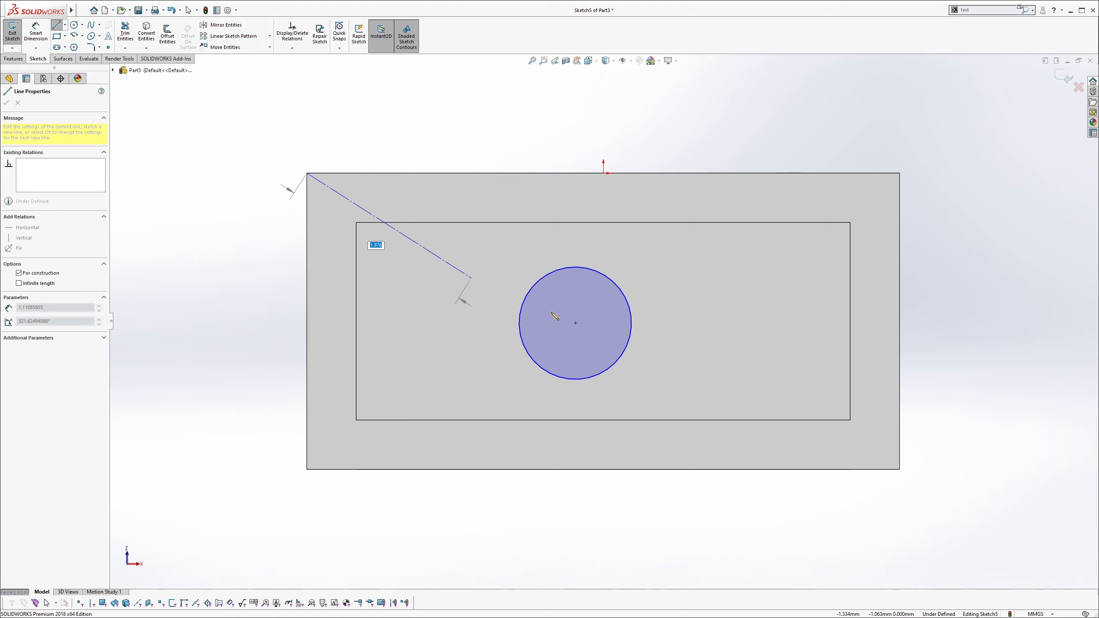
{"action": "left_click", "coordinate": [899, 469]}
{"action": "key", "text": "Escape"}
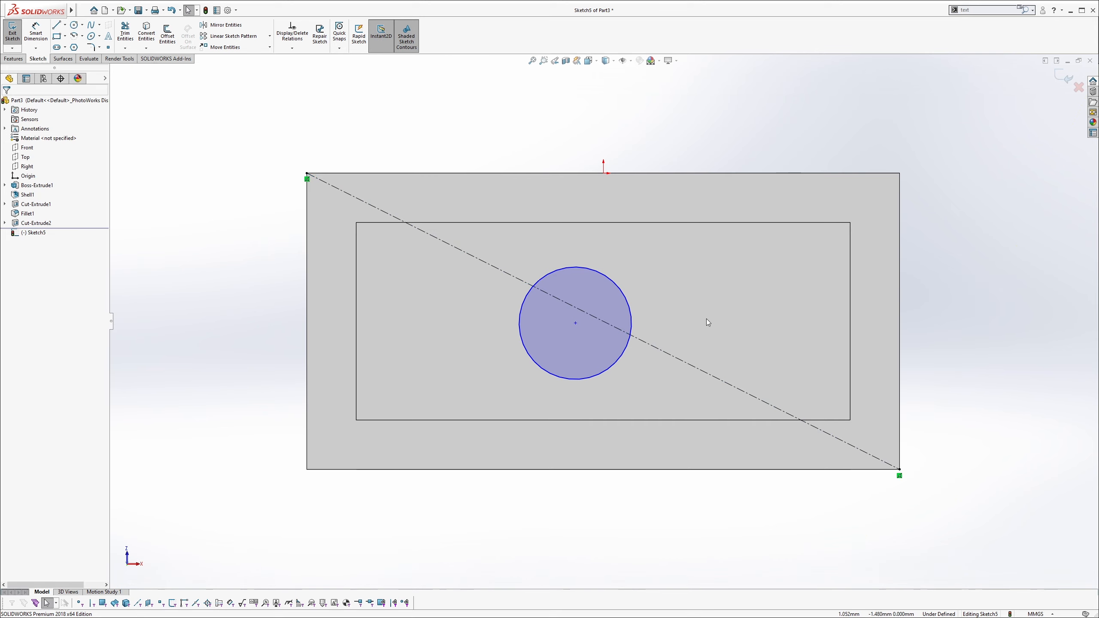
Constrain the circle's centre to the diagonal centerline with a Midpoint relation.
{"action": "left_click", "coordinate": [575, 323]}
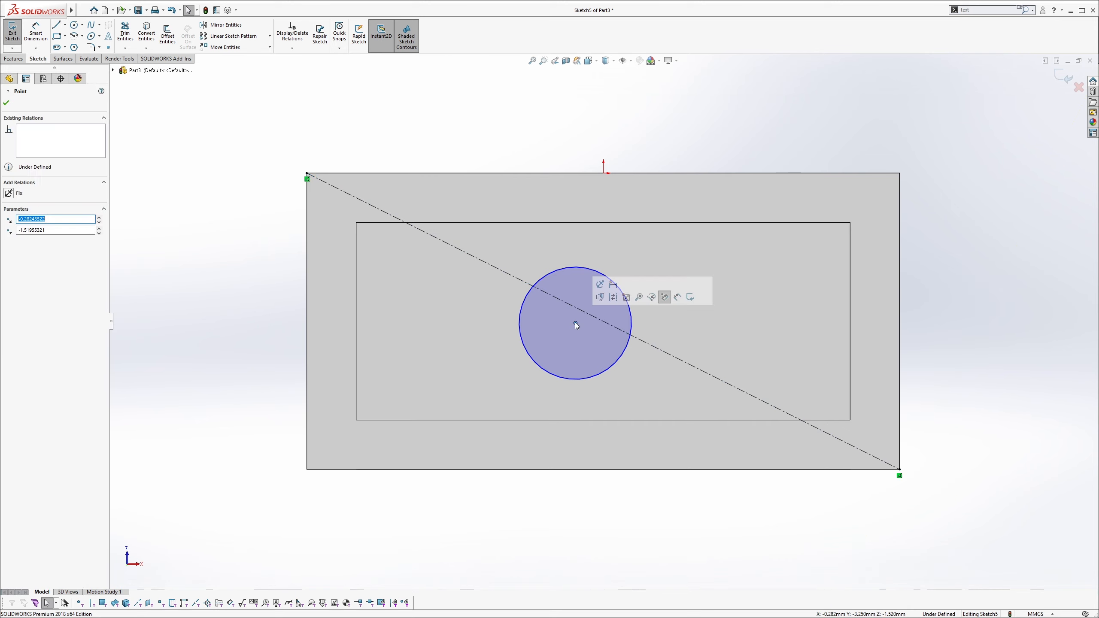
{"action": "left_click", "coordinate": [508, 274], "text": "ctrl"}
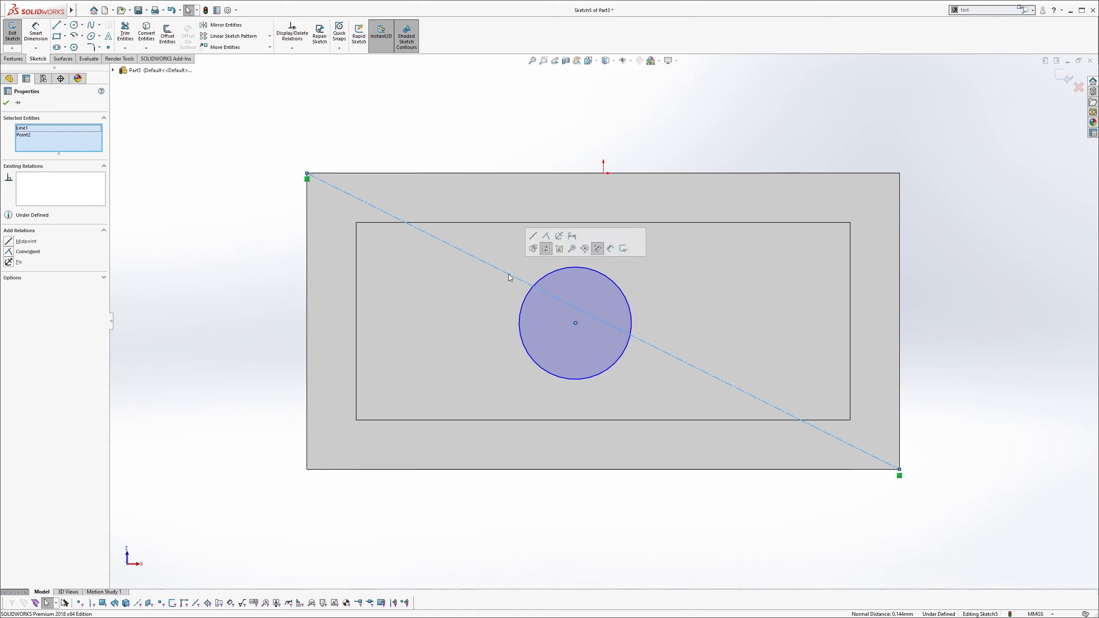
{"action": "left_click", "coordinate": [533, 239]}
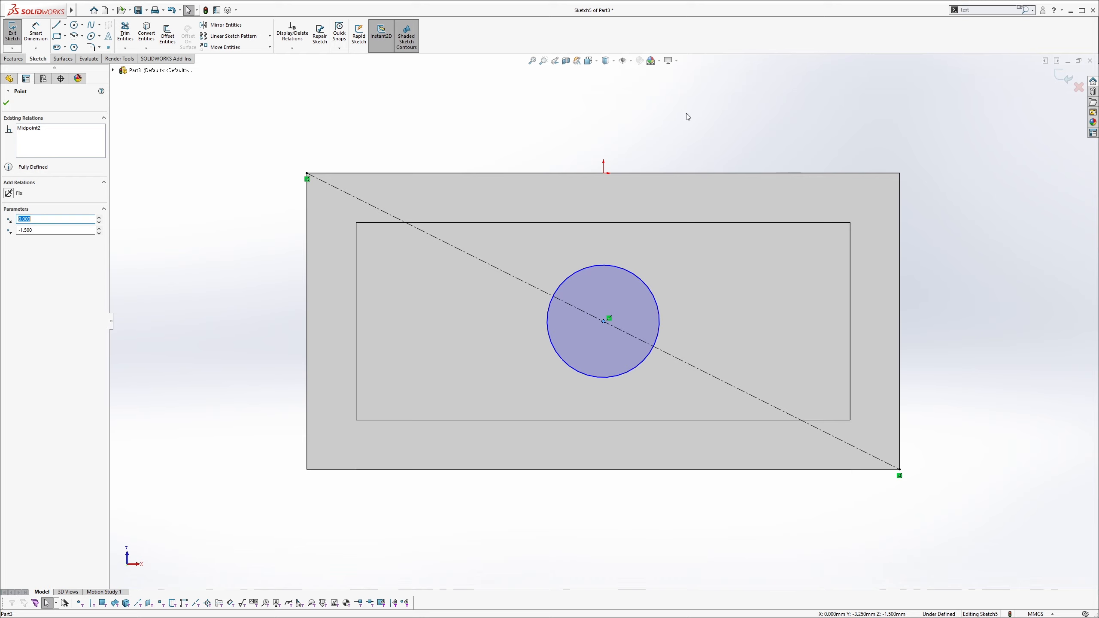
Dimension the circle's diameter as 2 mm.
{"action": "key", "text": "d"}
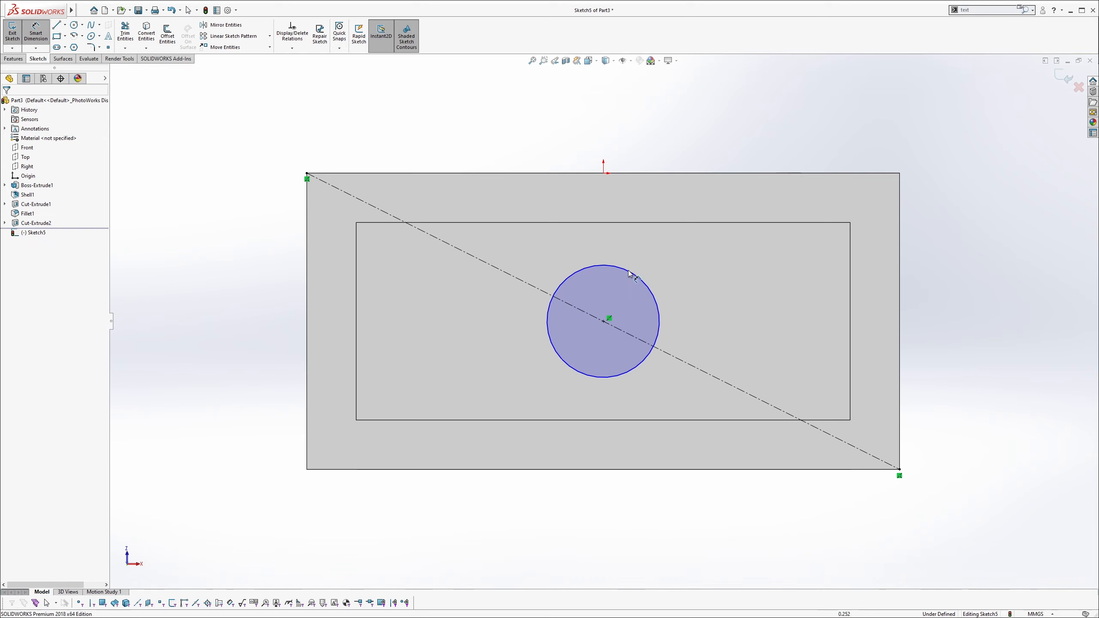
{"action": "left_click", "coordinate": [637, 279]}
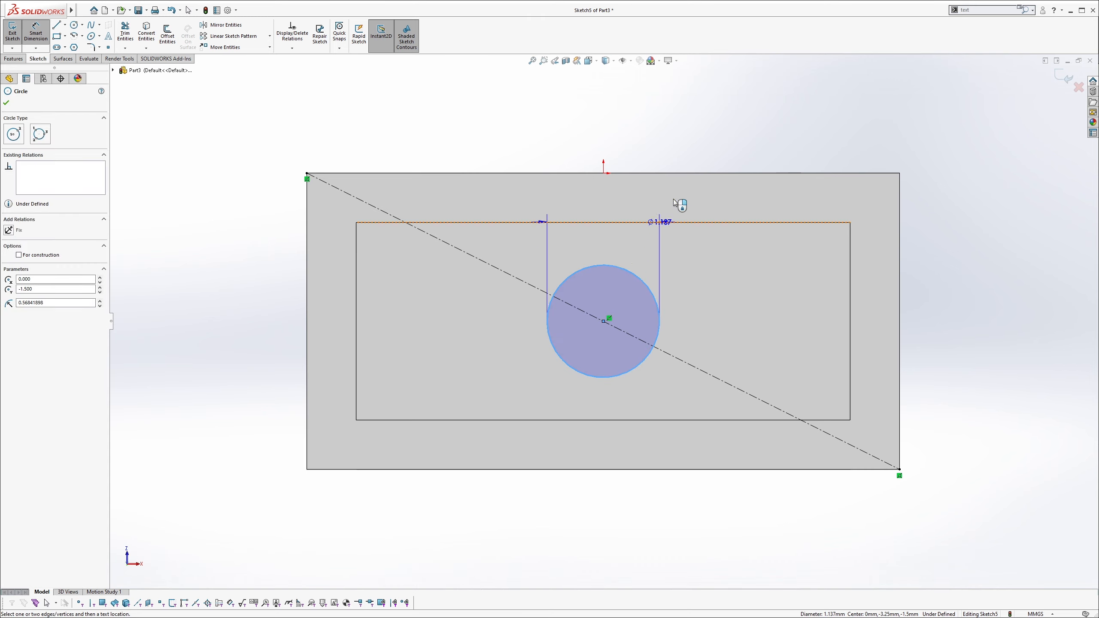
{"action": "left_click", "coordinate": [697, 166]}
{"action": "type", "text": "2"}
{"action": "key", "text": "Return"}
{"action": "key", "text": "Escape"}
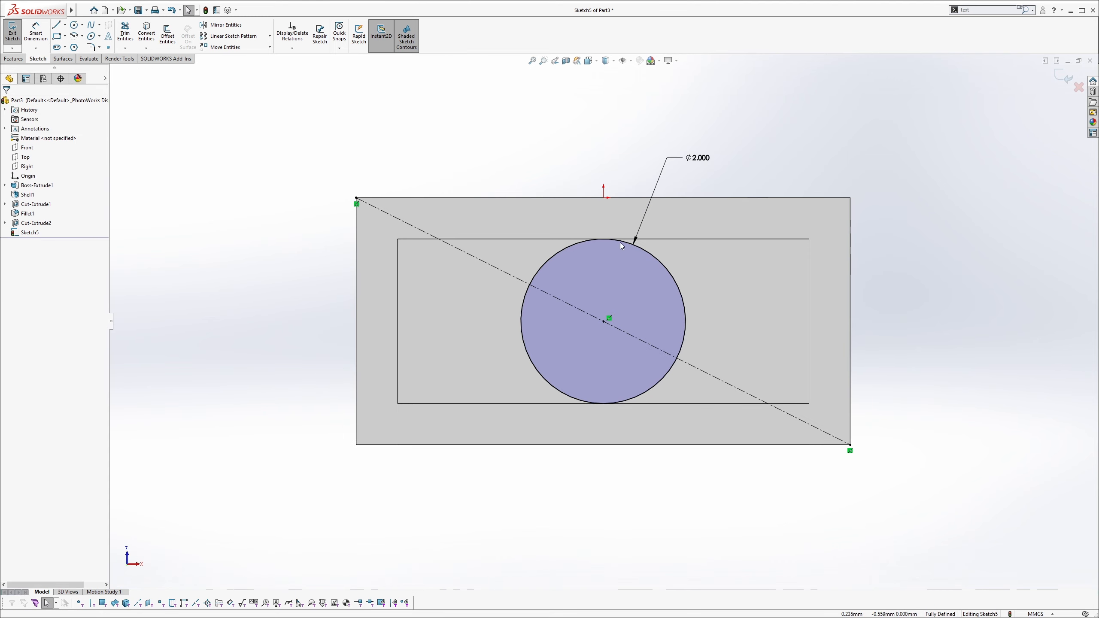
{"action": "middle_click_drag", "start_coordinate": [606, 176], "coordinate": [583, 256]}
{"action": "scroll", "coordinate": [592, 279], "scroll_direction": "up", "scroll_amount": 2}
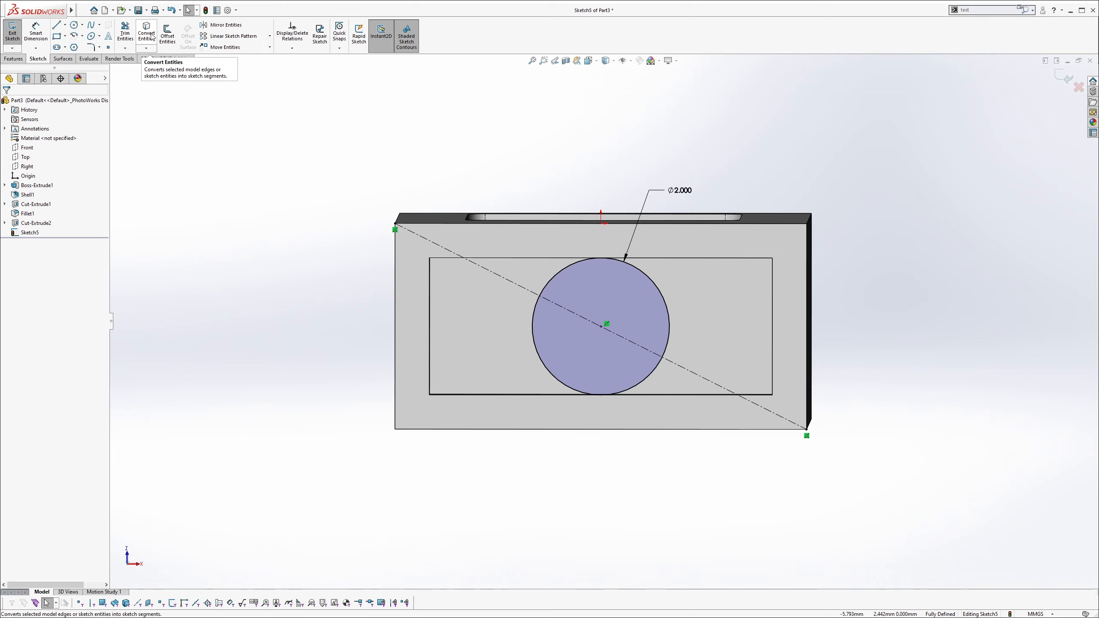
Offset the 2 mm circle outward by 0.5 mm.
{"action": "left_click", "coordinate": [167, 35]}
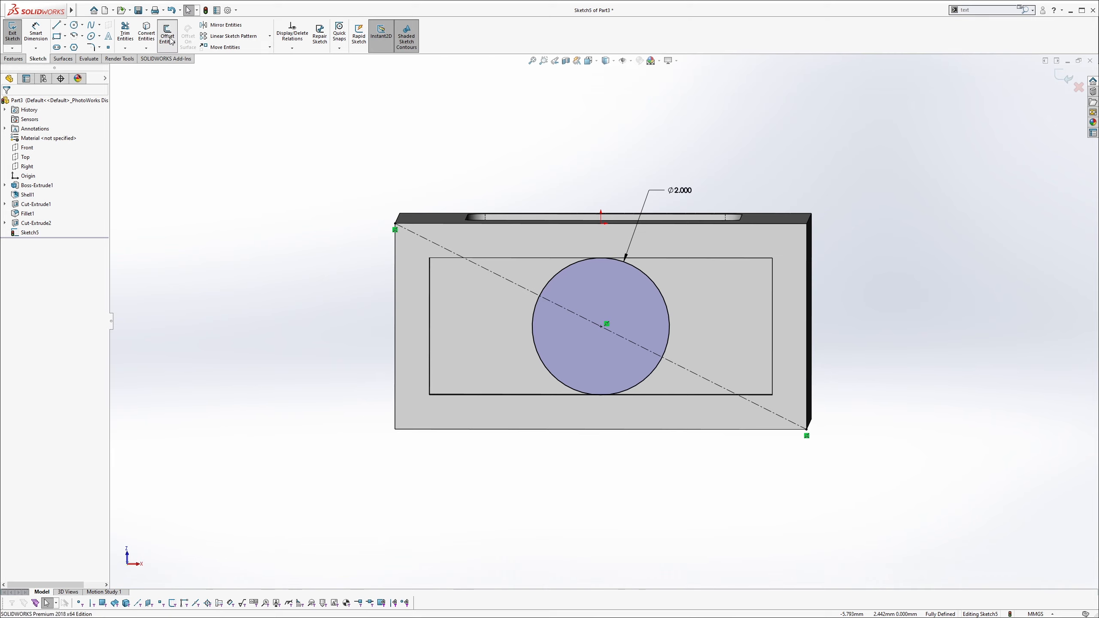
{"action": "left_click", "coordinate": [578, 263]}
{"action": "middle_click_drag", "start_coordinate": [583, 282], "coordinate": [515, 289]}
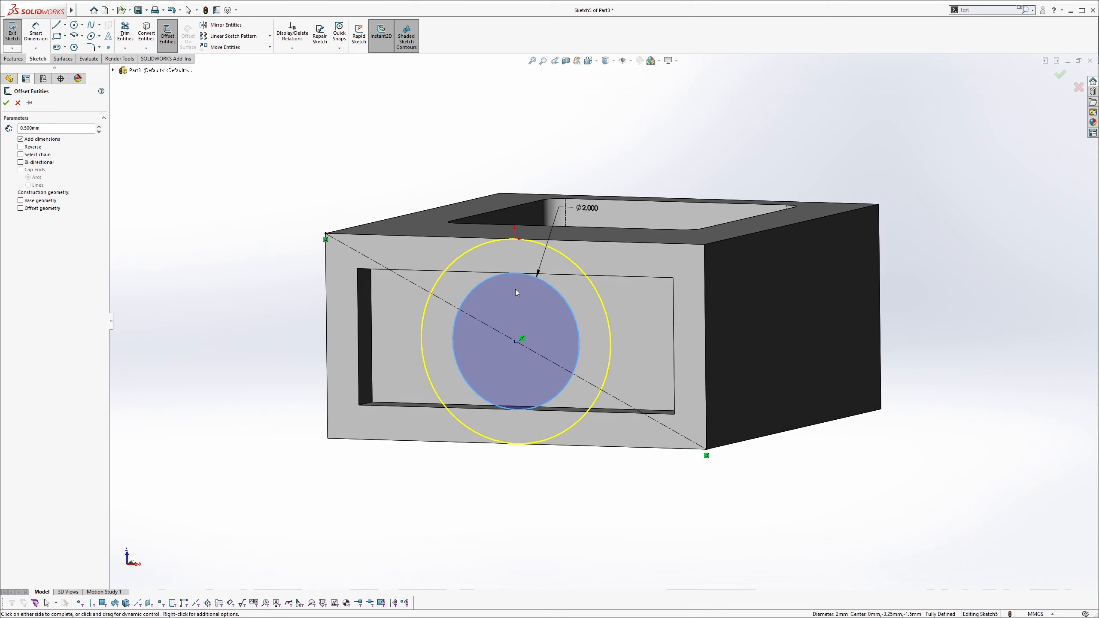
{"action": "left_click", "coordinate": [6, 103]}
Extrude the ring between the two circles as a merged boss up to the recess floor face.
{"action": "left_click", "coordinate": [14, 59]}
{"action": "left_click", "coordinate": [18, 39]}
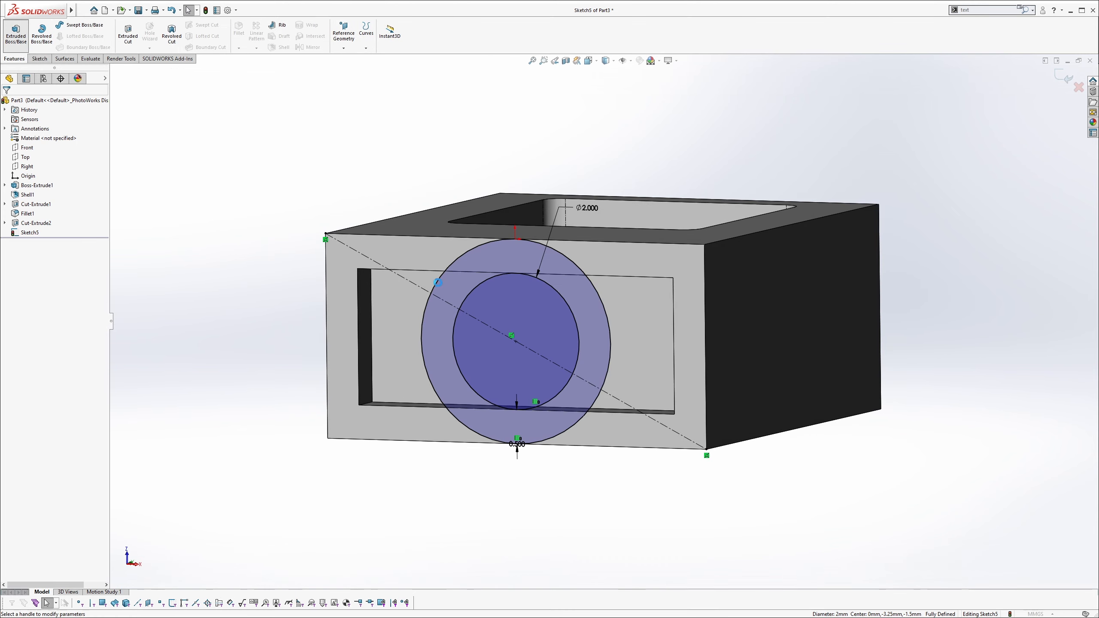
{"action": "left_click", "coordinate": [48, 154]}
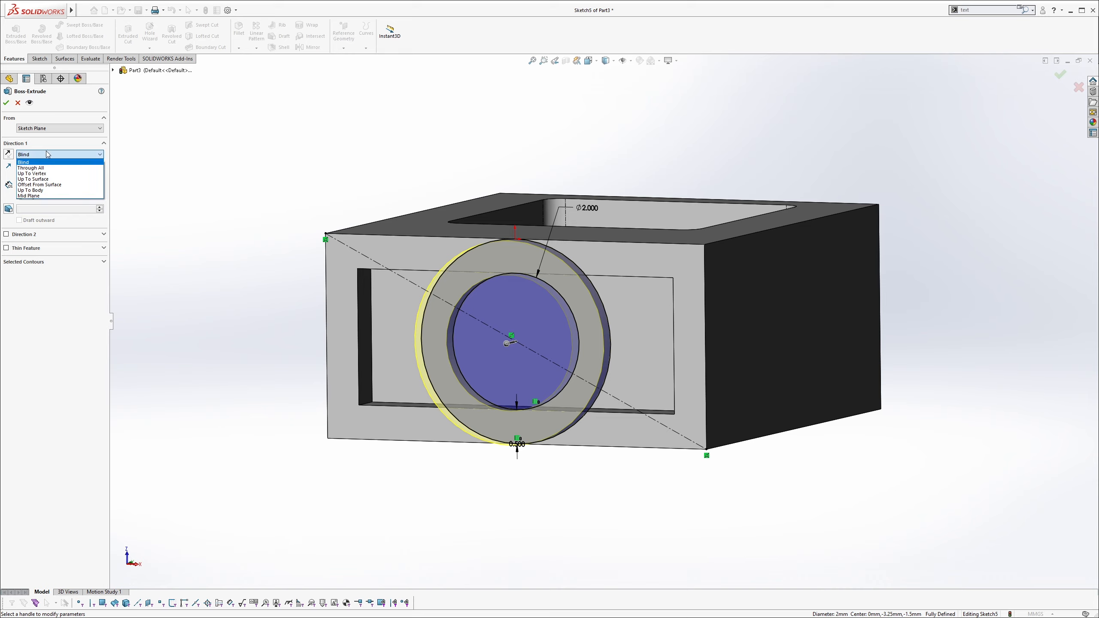
{"action": "left_click", "coordinate": [39, 179]}
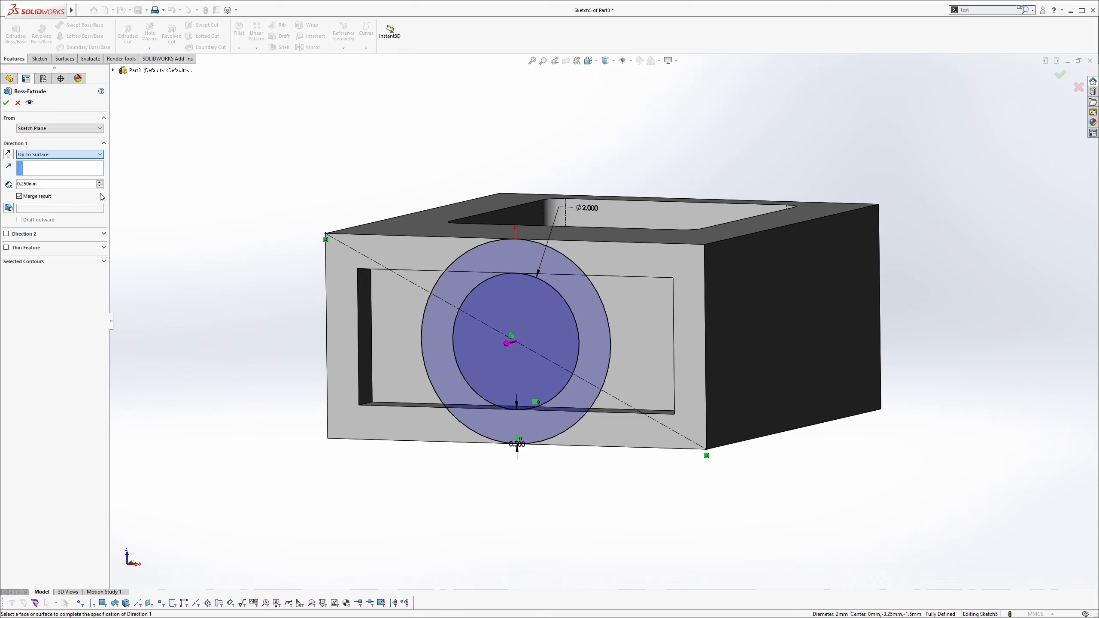
{"action": "left_click", "coordinate": [401, 299]}
{"action": "key", "text": "Return"}
{"action": "middle_click_drag", "start_coordinate": [518, 309], "coordinate": [545, 301]}
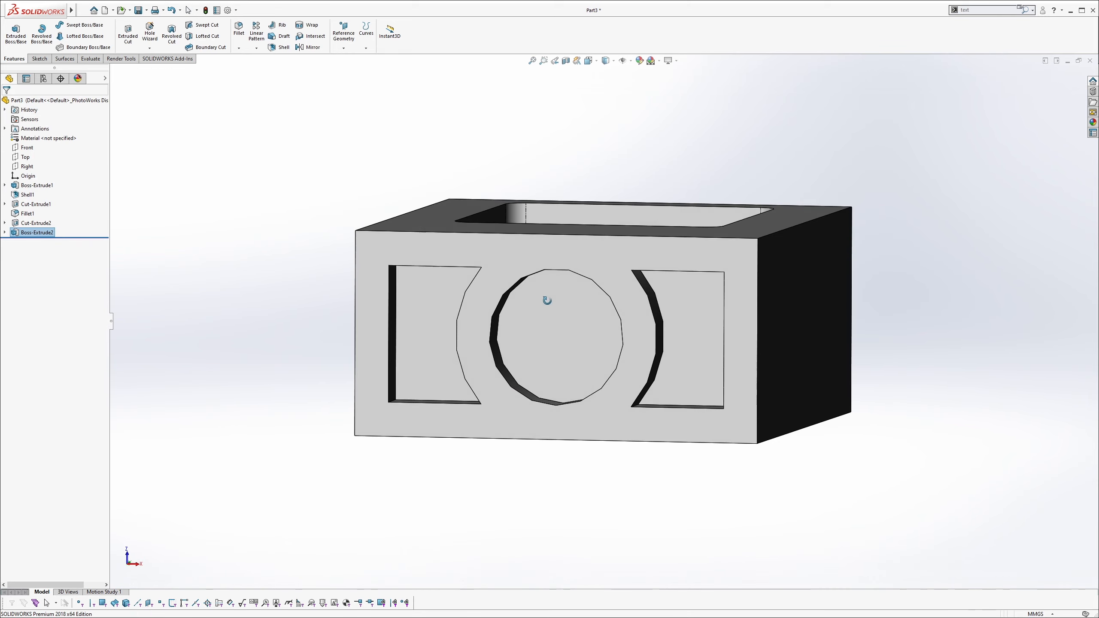
Delete the ring's boss extrusion while keeping its sketch.
{"action": "right_click", "coordinate": [42, 237]}
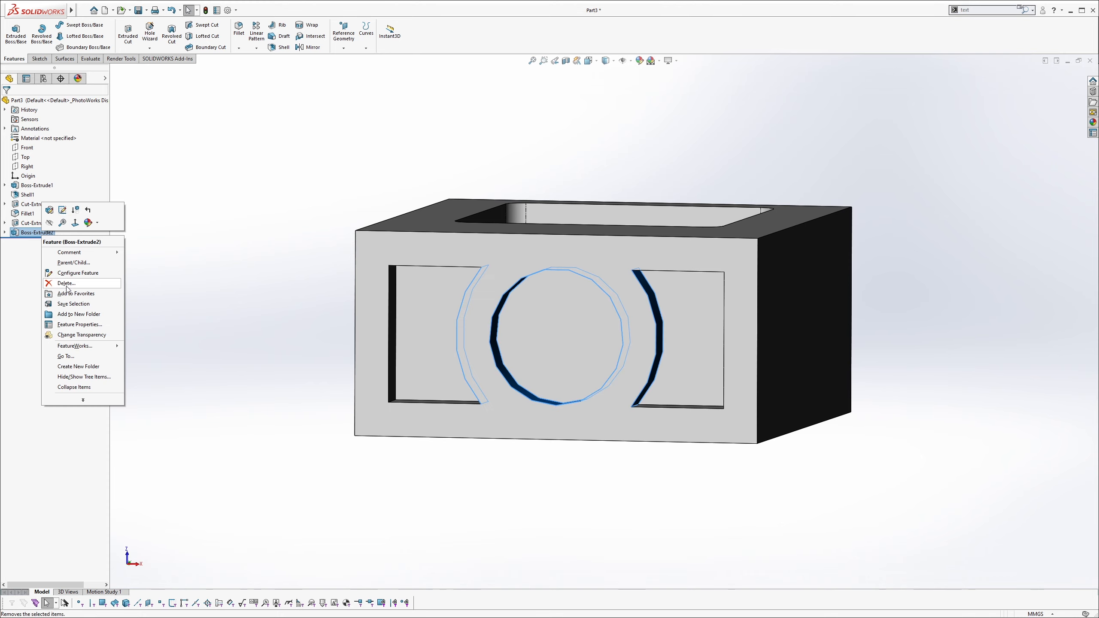
{"action": "left_click", "coordinate": [65, 286]}
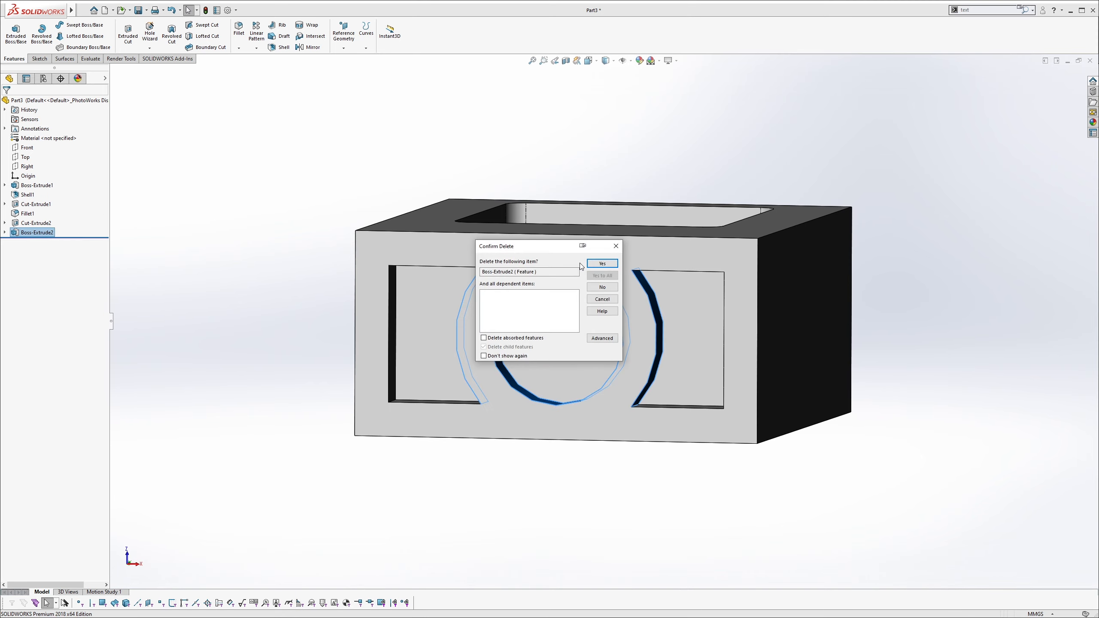
{"action": "left_click", "coordinate": [602, 263]}
Reopen the underside circle sketch and delete the outer offset circle.
{"action": "right_click", "coordinate": [28, 236]}
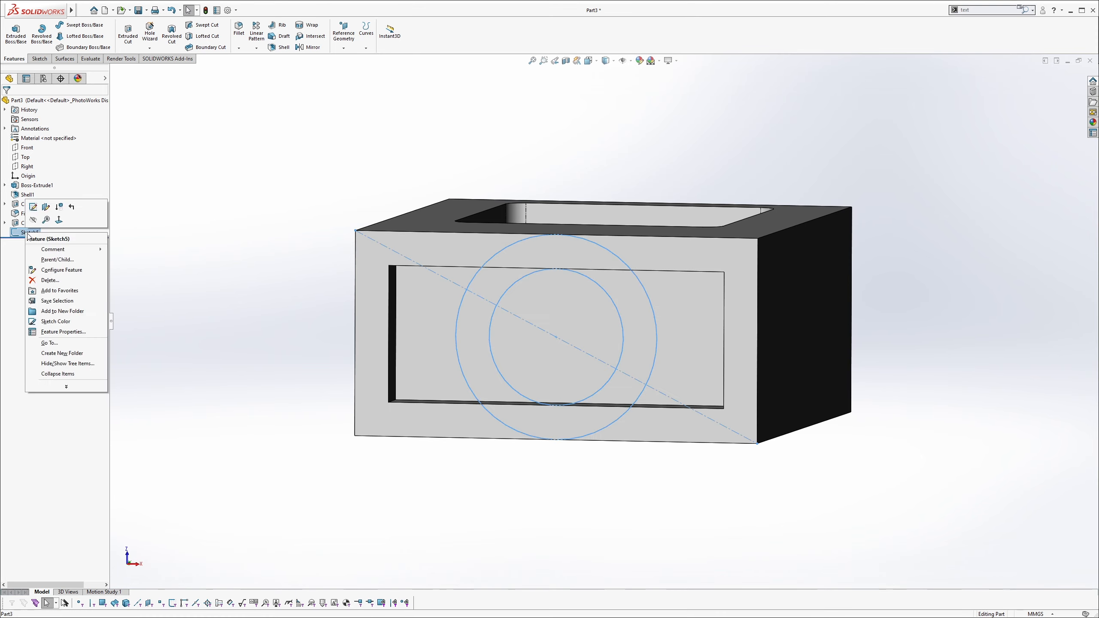
{"action": "left_click", "coordinate": [33, 207]}
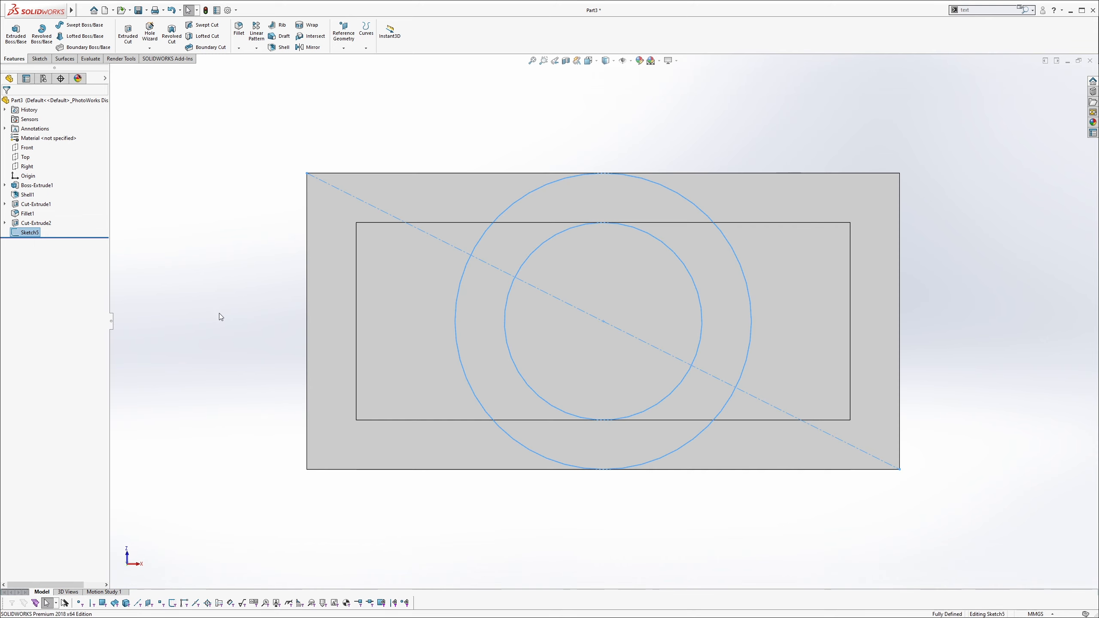
{"action": "left_click", "coordinate": [506, 212]}
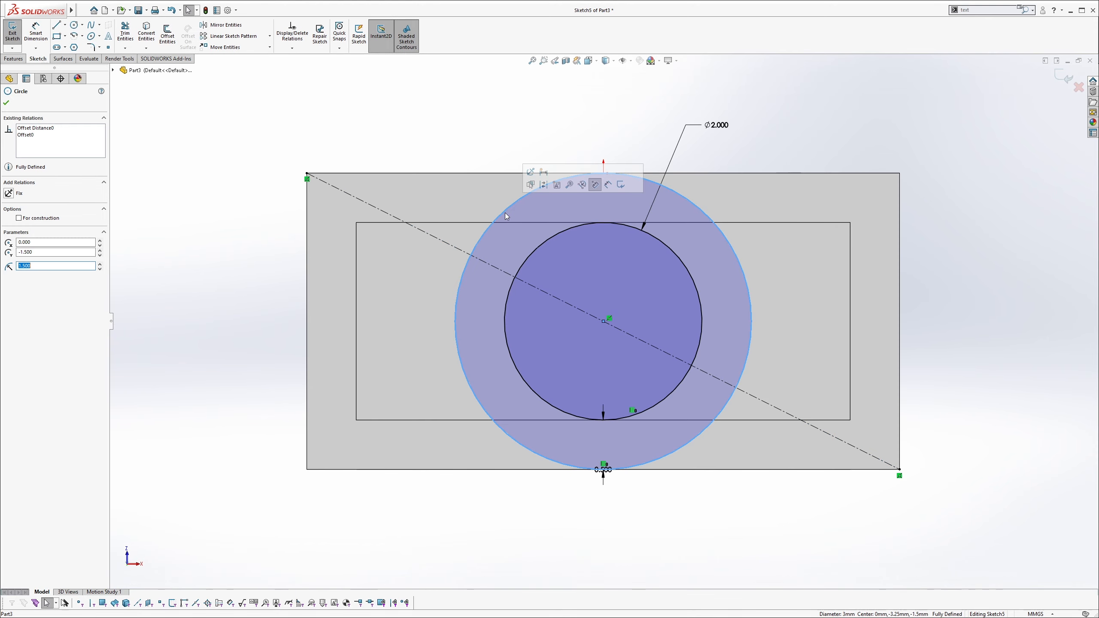
{"action": "key", "text": "Delete"}
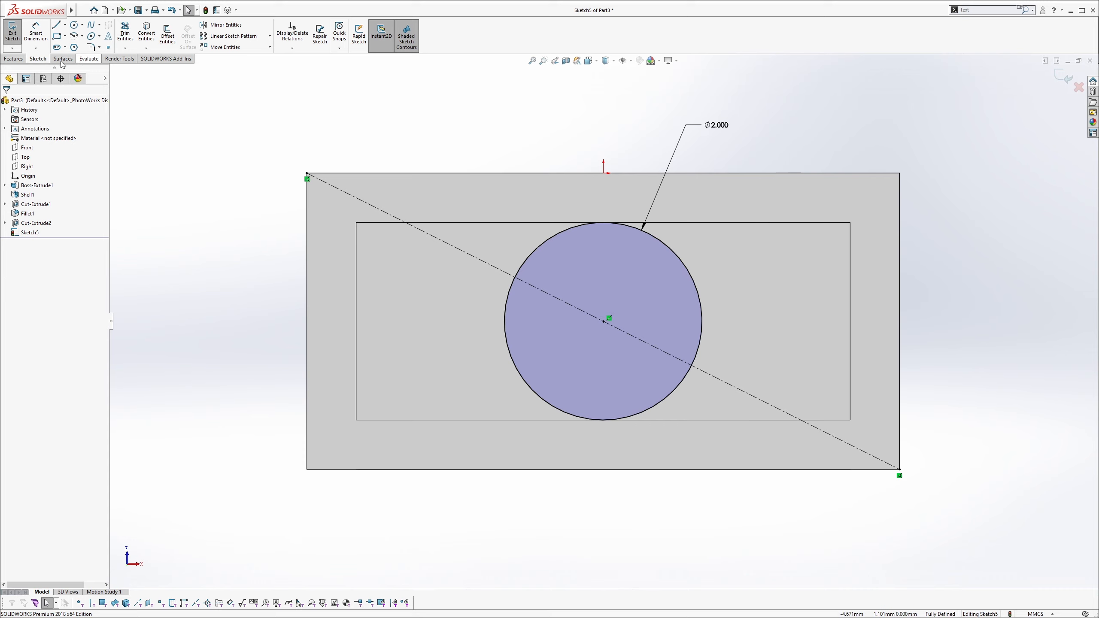
Start a boss extrusion of the 2 mm circle as a one-direction thin feature 0.25 mm thick.
{"action": "left_click", "coordinate": [12, 59]}
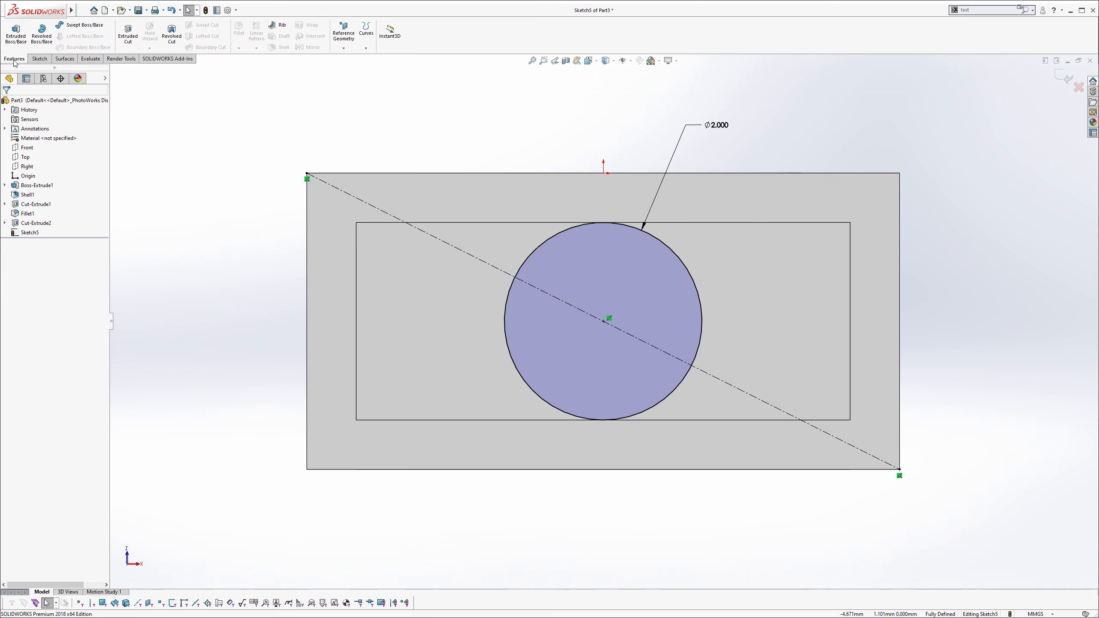
{"action": "left_click", "coordinate": [15, 34]}
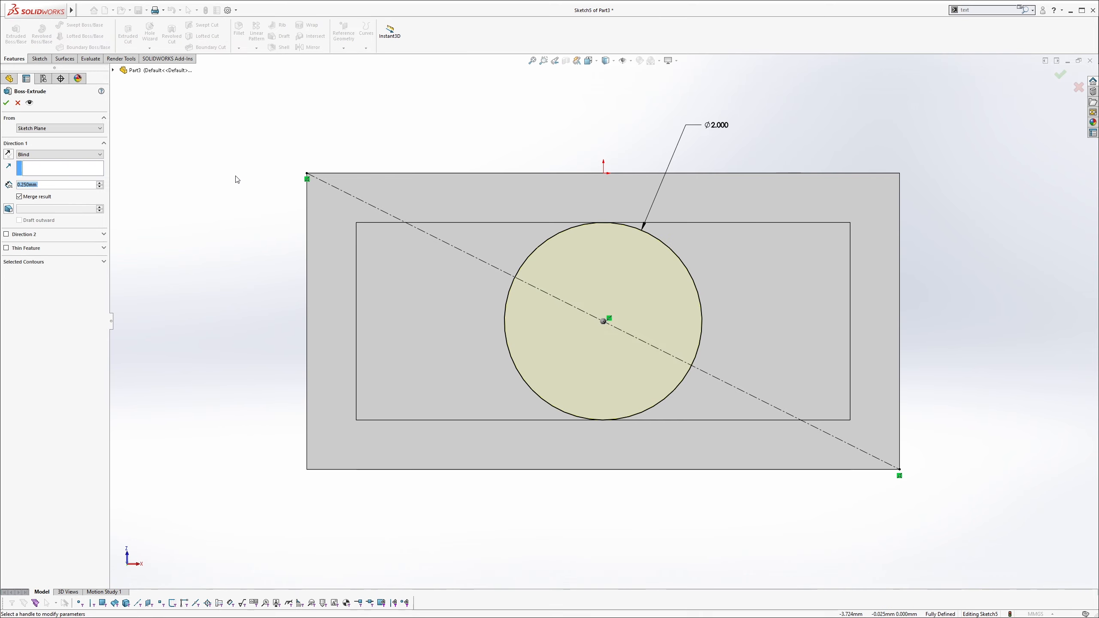
{"action": "left_click", "coordinate": [6, 248]}
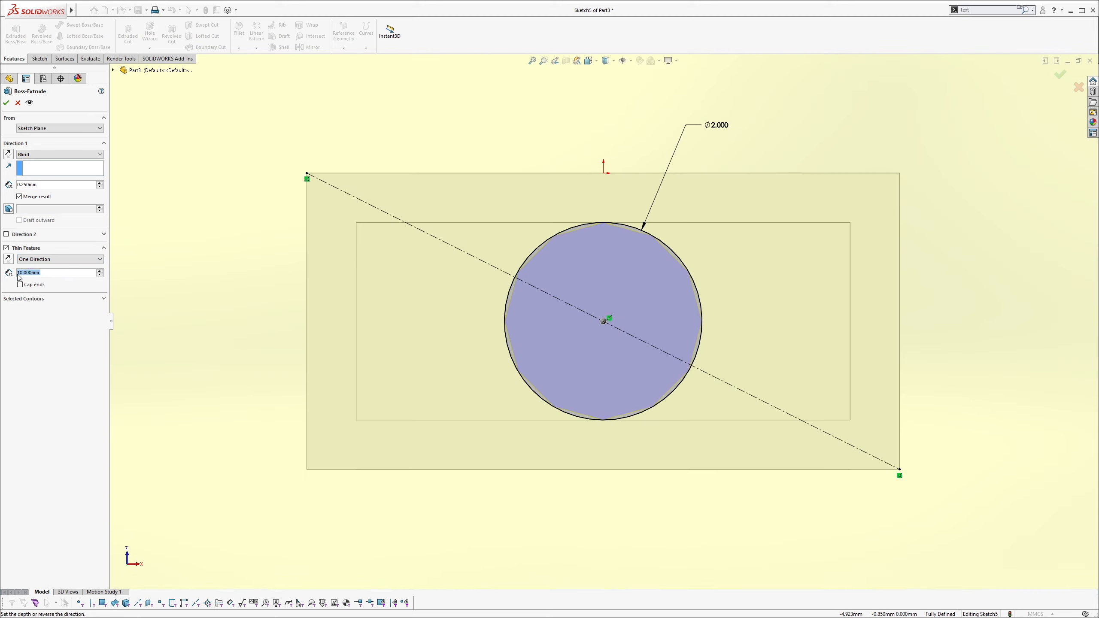
{"action": "type", "text": "0.25"}
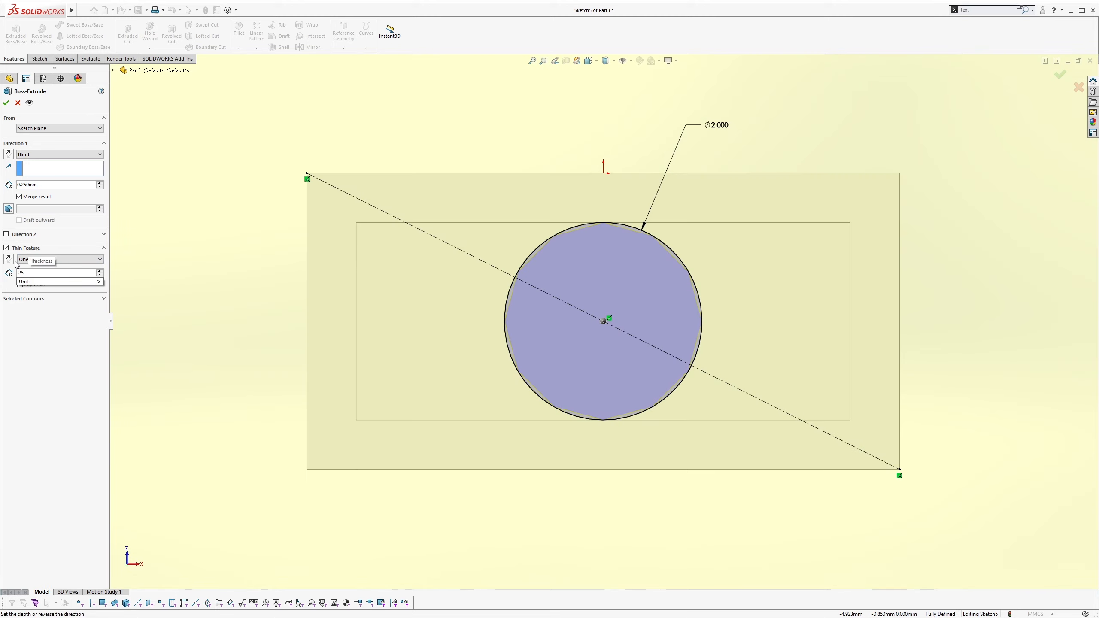
{"action": "key", "text": "Return"}
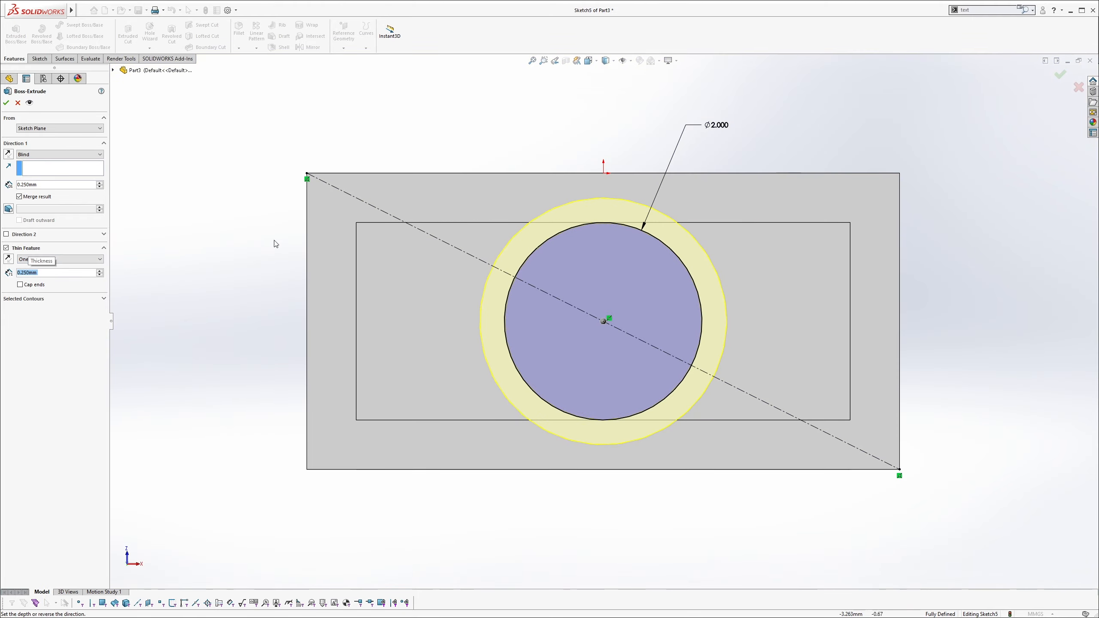
Set the thin extrusion's end condition to Up To Surface at the recess floor face and create it.
{"action": "mouse_move", "coordinate": [534, 226]}
{"action": "middle_mouse_down"}
{"action": "mouse_move", "coordinate": [518, 243]}
{"action": "mouse_move", "coordinate": [519, 221]}
{"action": "middle_mouse_up"}
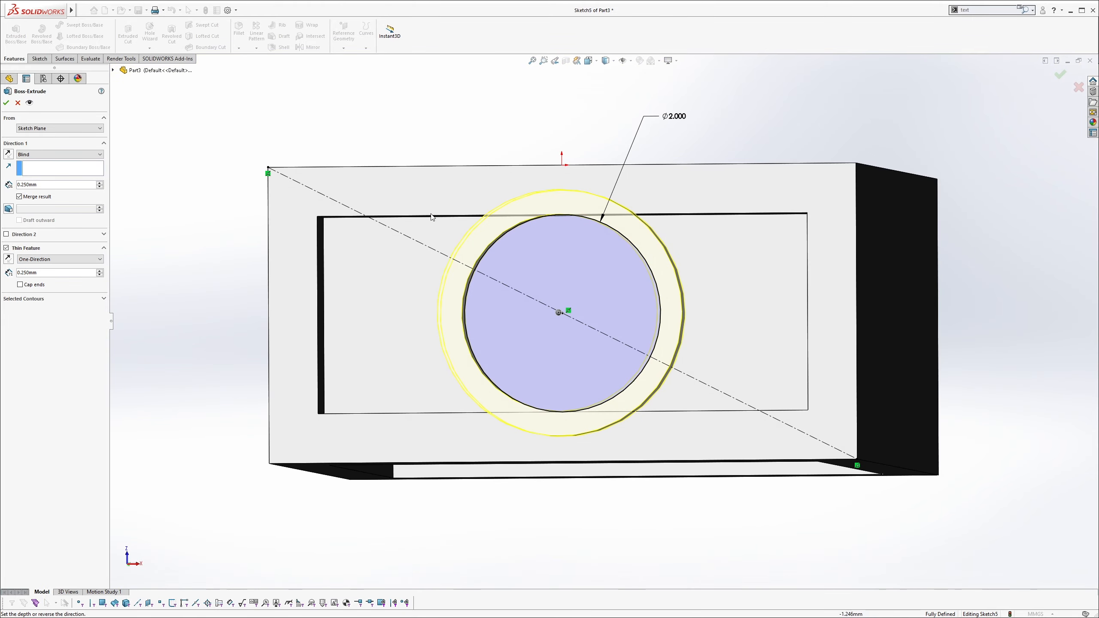
{"action": "left_click", "coordinate": [44, 155]}
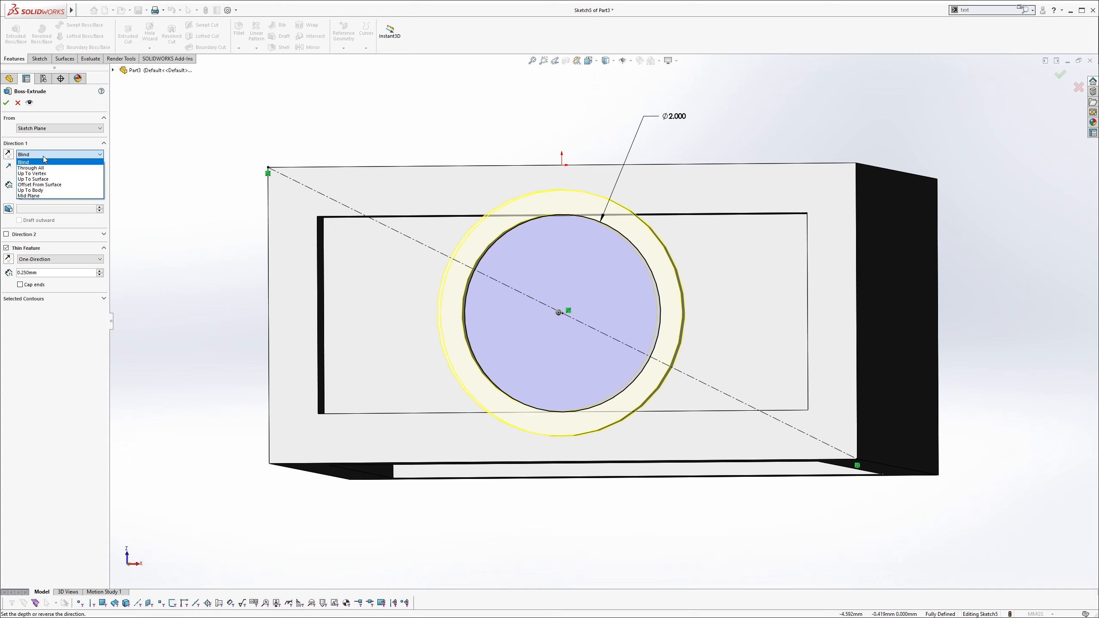
{"action": "left_click", "coordinate": [48, 178]}
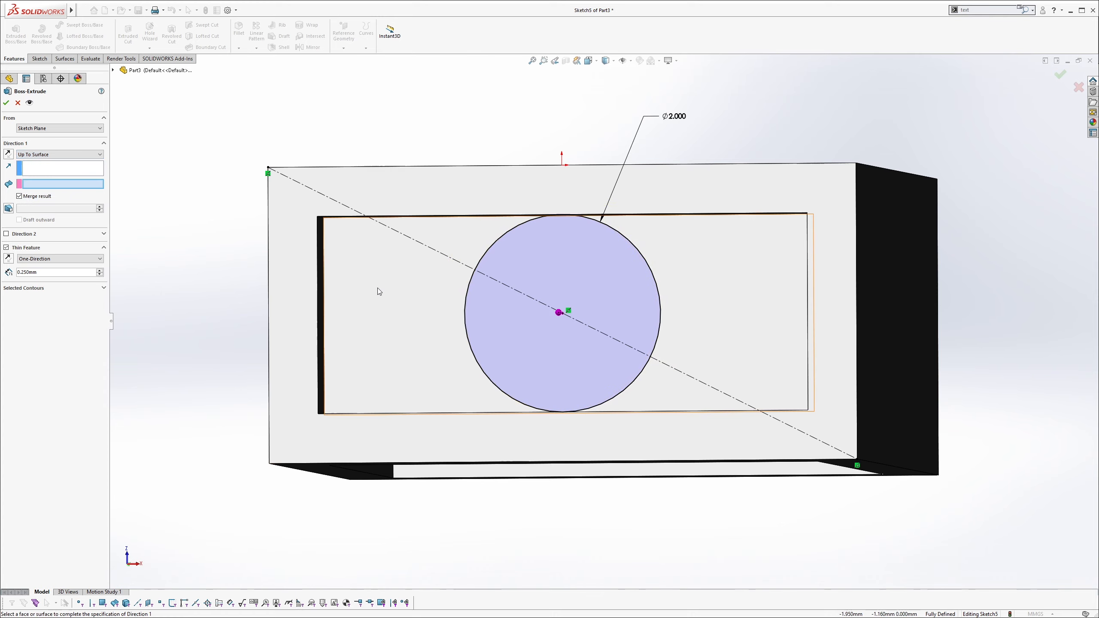
{"action": "left_click", "coordinate": [371, 269]}
{"action": "middle_click_drag", "start_coordinate": [370, 266], "coordinate": [296, 321]}
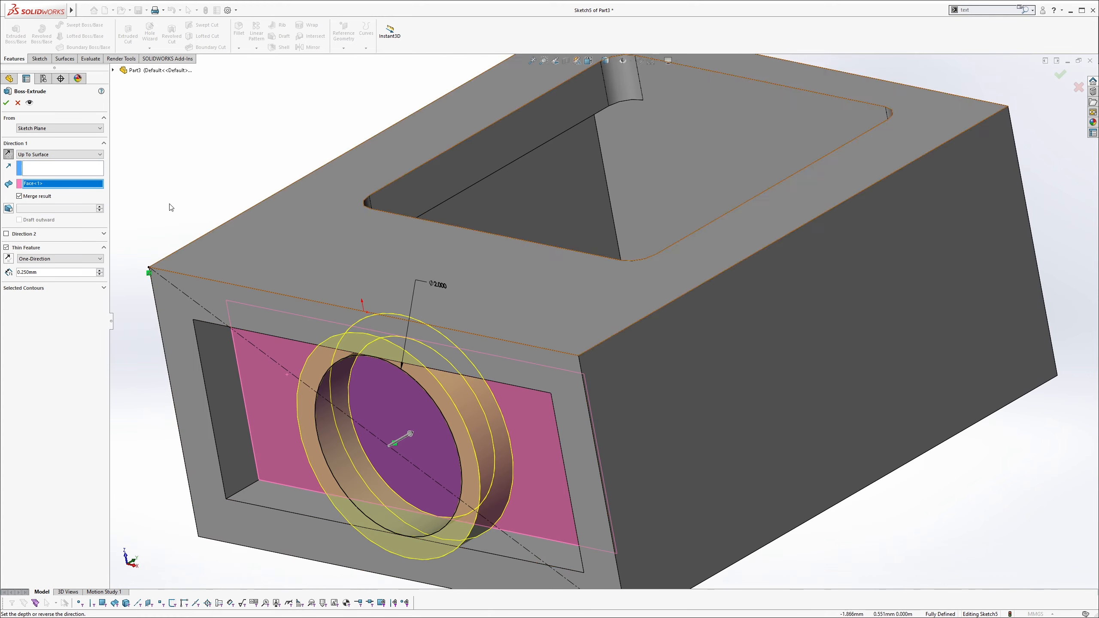
{"action": "left_click", "coordinate": [7, 103]}
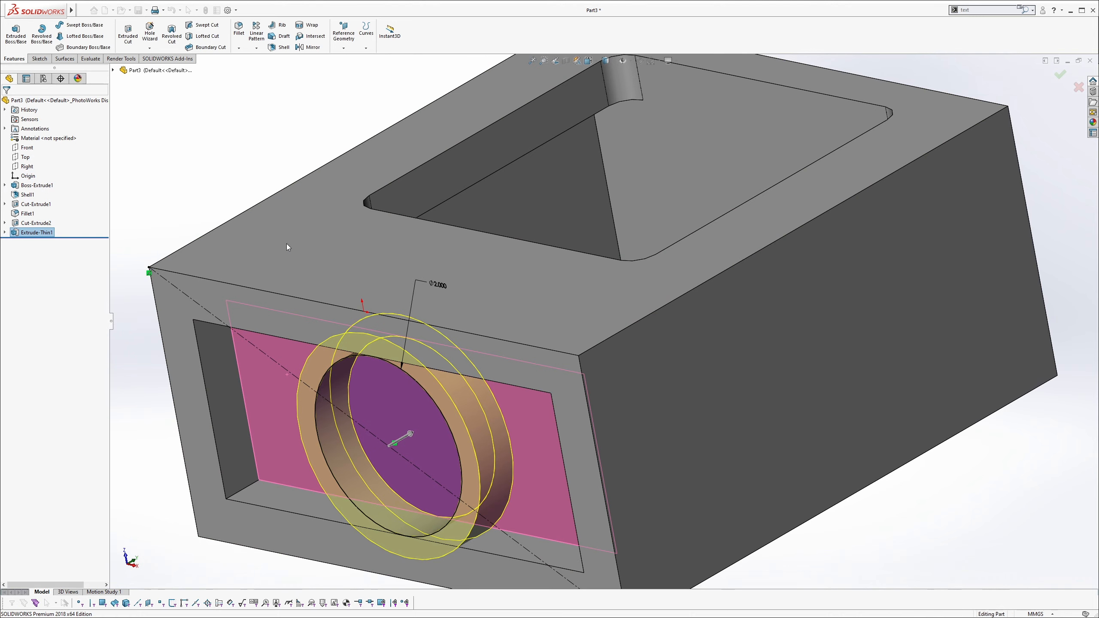
Start a sketch on the block's top face and draw a vertical construction line about 2.55 mm long from the origin.
{"action": "middle_click_drag", "start_coordinate": [340, 280], "coordinate": [441, 281]}
{"action": "key", "text": "z"}
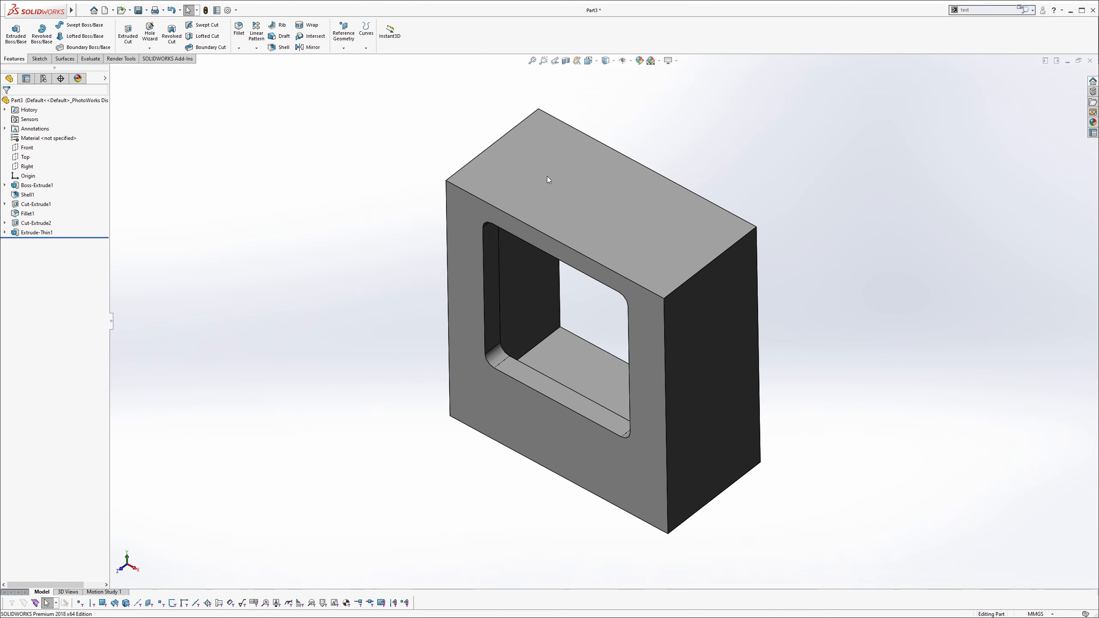
{"action": "left_click", "coordinate": [551, 168]}
{"action": "left_click", "coordinate": [589, 144]}
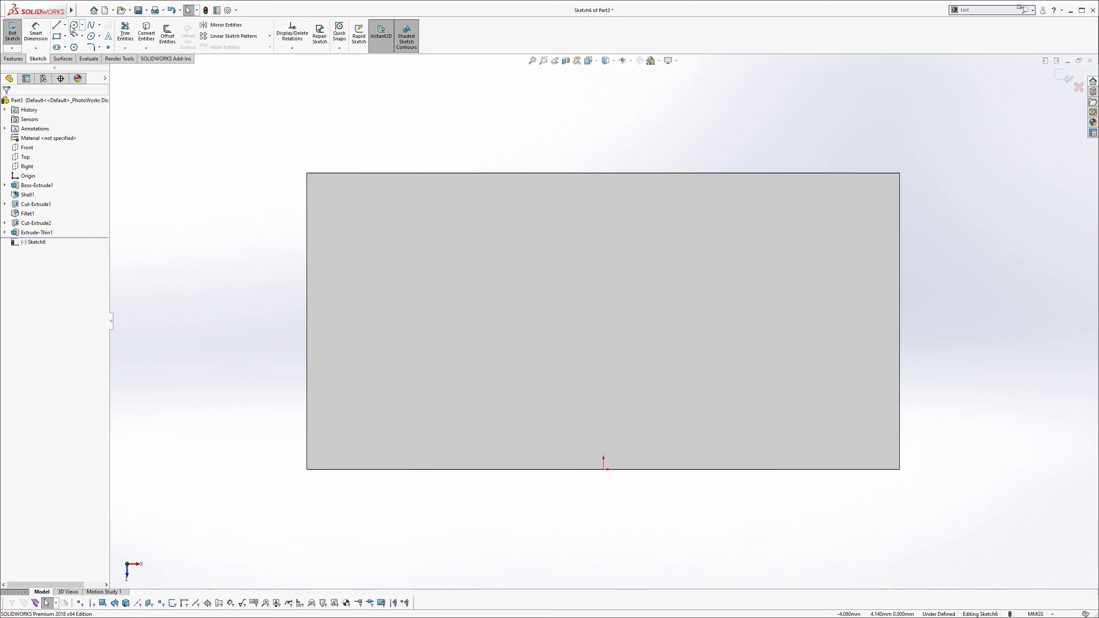
{"action": "left_click", "coordinate": [59, 25]}
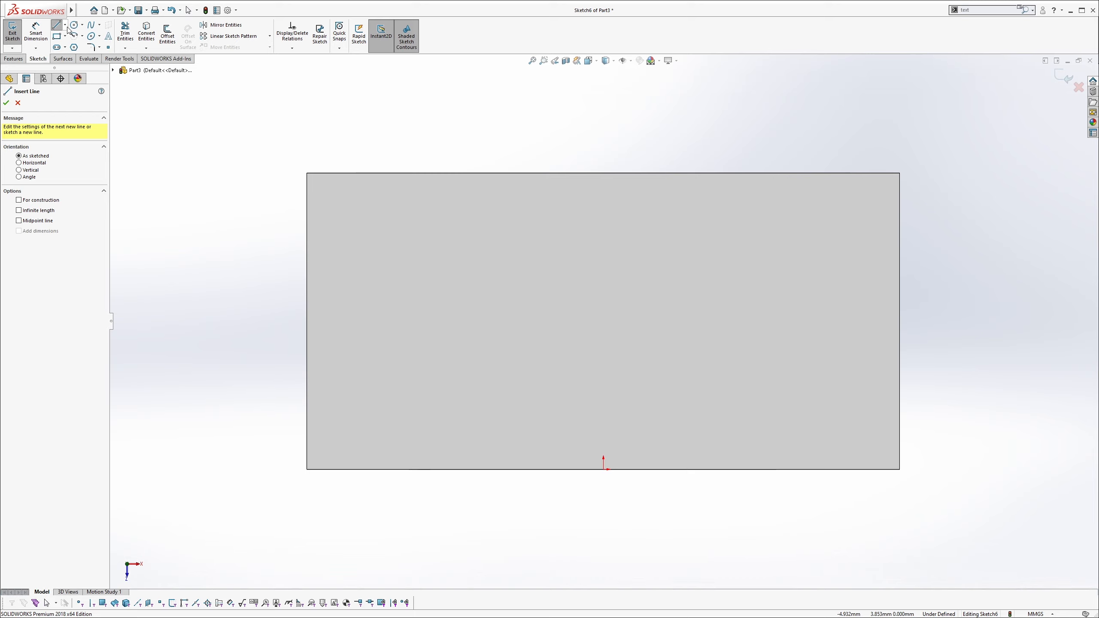
{"action": "left_click", "coordinate": [604, 468]}
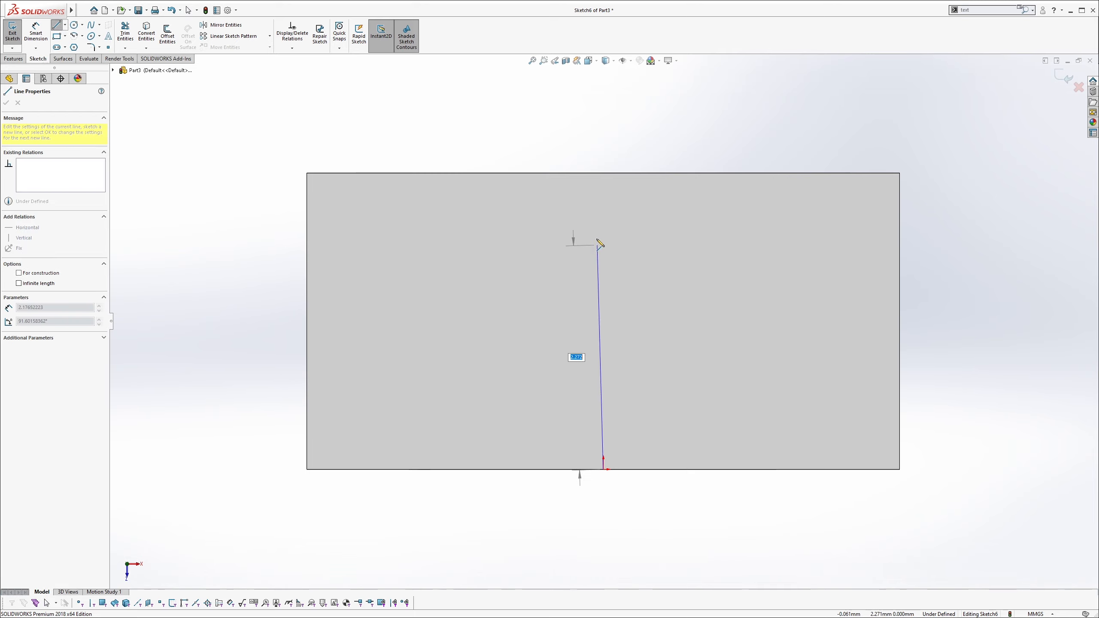
{"action": "left_click", "coordinate": [603, 217]}
{"action": "key", "text": "Escape"}
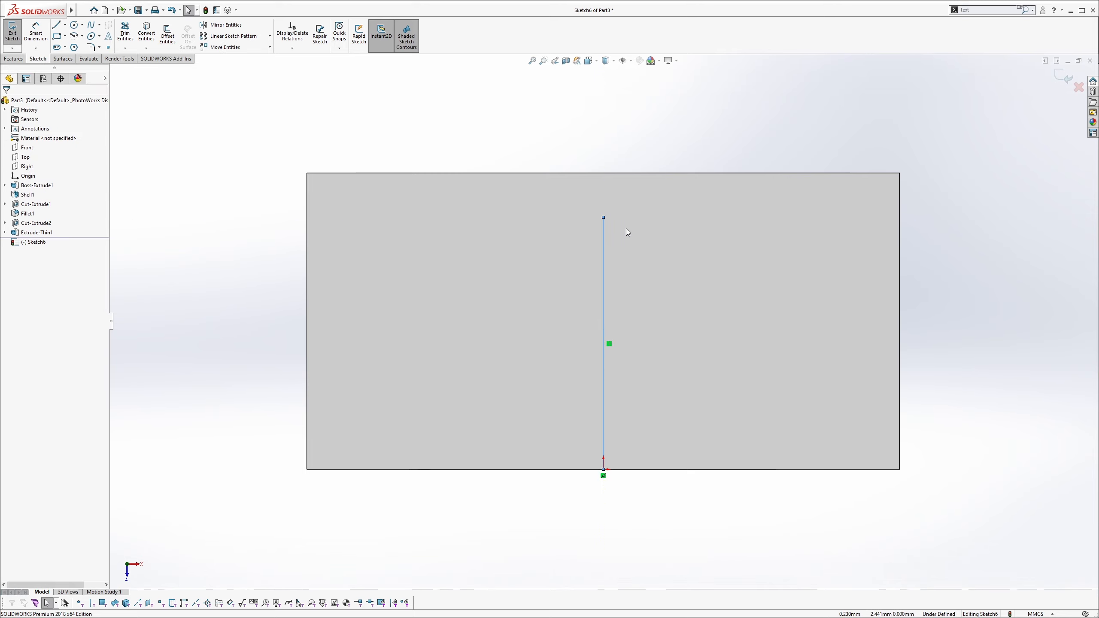
{"action": "left_click", "coordinate": [605, 228]}
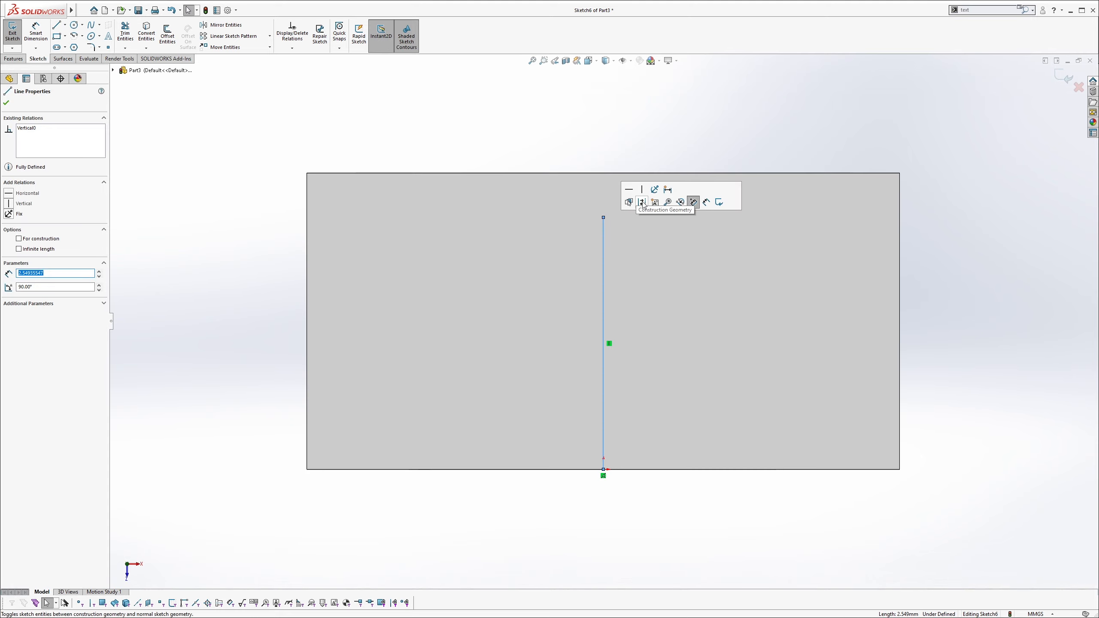
{"action": "left_click", "coordinate": [642, 202]}
Sketch two circles on the top face, one on each side of the vertical construction line.
{"action": "key", "text": "s"}
{"action": "left_click", "coordinate": [469, 150]}
{"action": "left_click", "coordinate": [74, 24]}
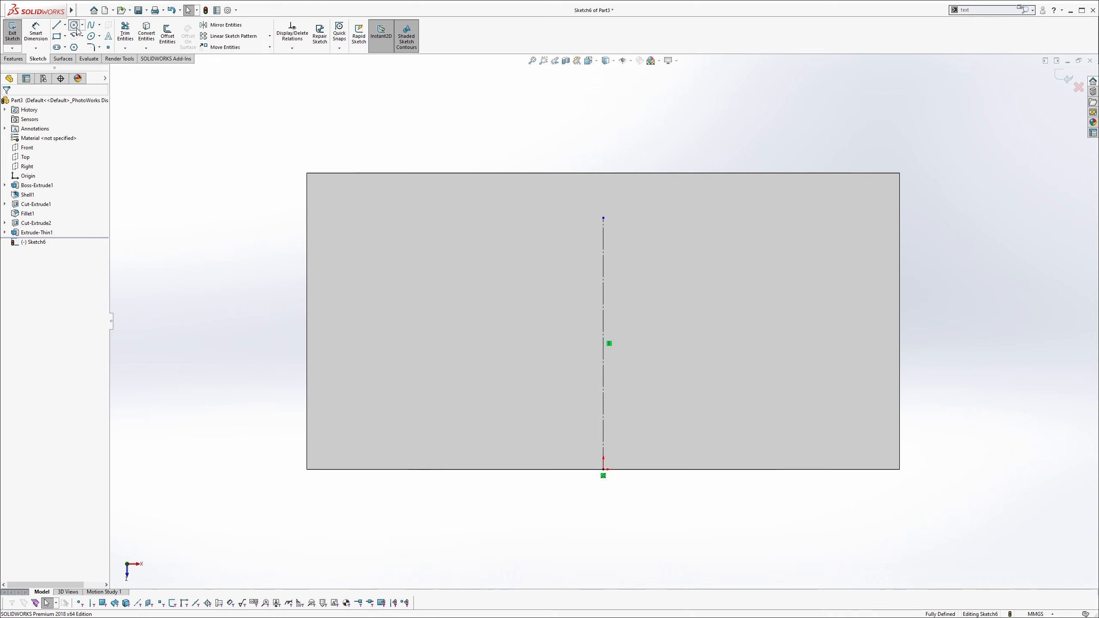
{"action": "left_click", "coordinate": [442, 304]}
{"action": "left_click", "coordinate": [471, 347]}
{"action": "left_click", "coordinate": [715, 298]}
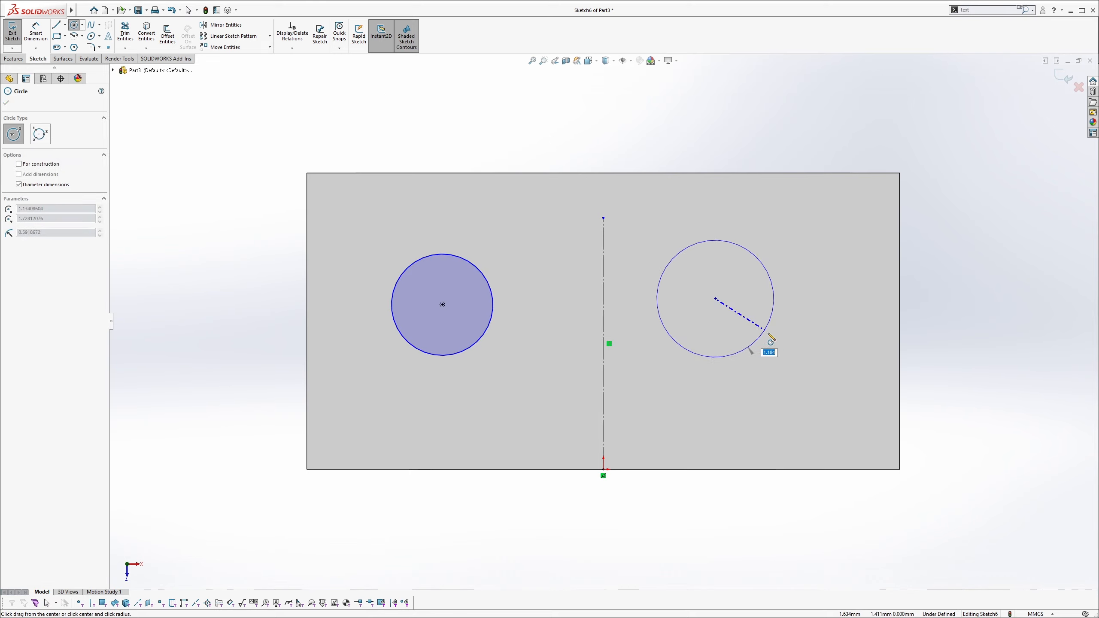
{"action": "left_click", "coordinate": [762, 342]}
{"action": "key", "text": "Escape"}
Make the two circles symmetric about the vertical construction line.
{"action": "mouse_move", "coordinate": [930, 108]}
{"action": "left_mouse_down"}
{"action": "mouse_move", "coordinate": [642, 329]}
{"action": "mouse_move", "coordinate": [244, 495]}
{"action": "left_mouse_up"}
{"action": "left_click", "coordinate": [8, 242]}
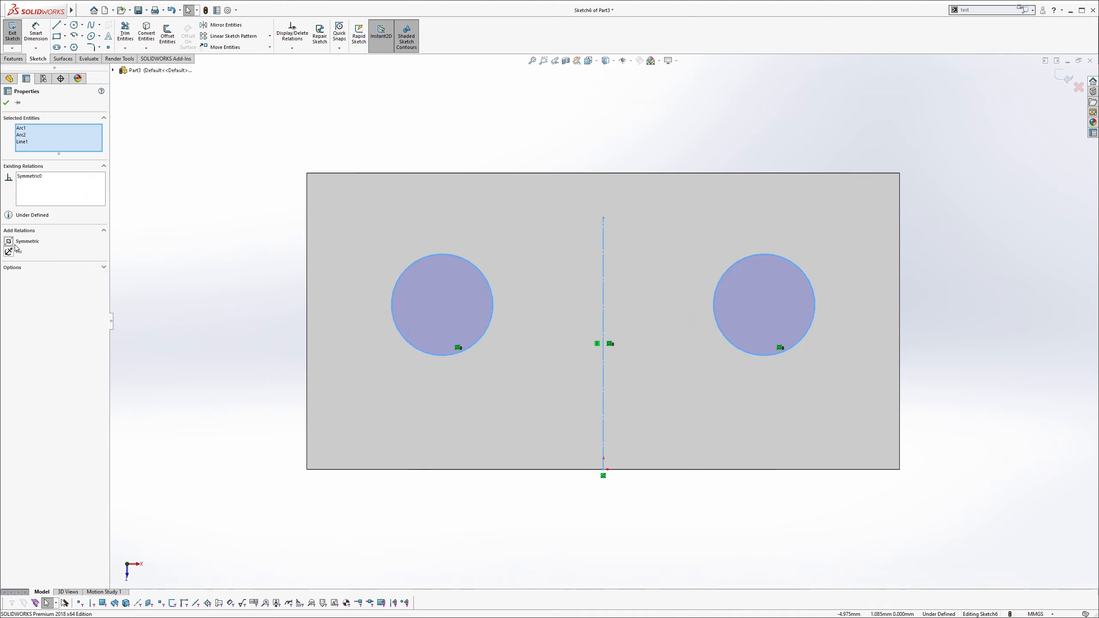
{"action": "left_click", "coordinate": [219, 216]}
Draw a horizontal construction line across the top face between the midpoints of its two short edges.
{"action": "left_click", "coordinate": [57, 25]}
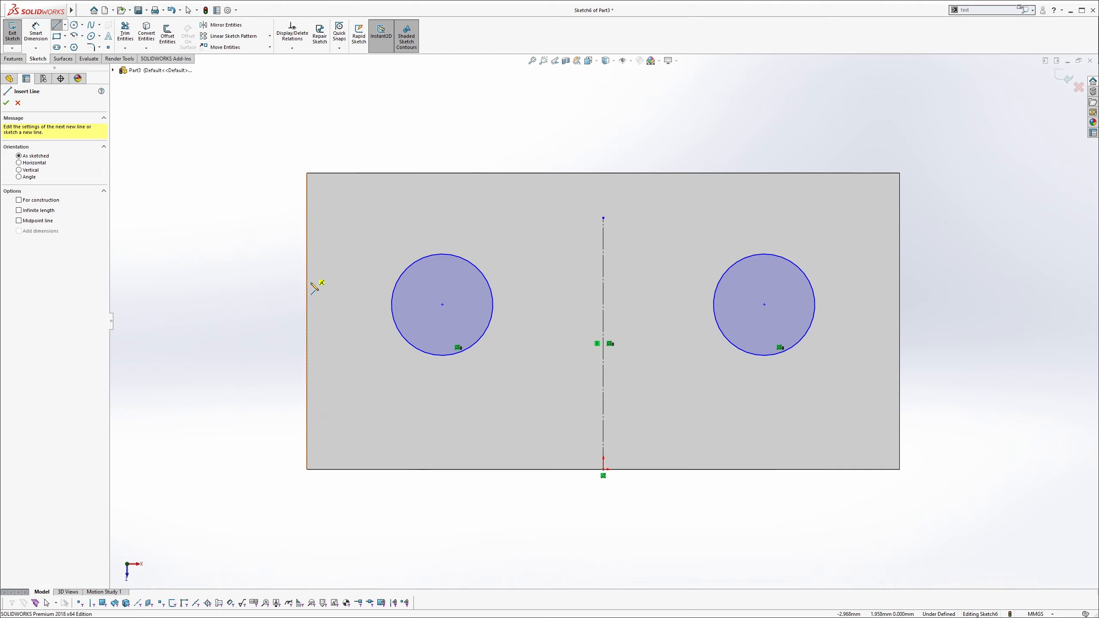
{"action": "left_click", "coordinate": [307, 321]}
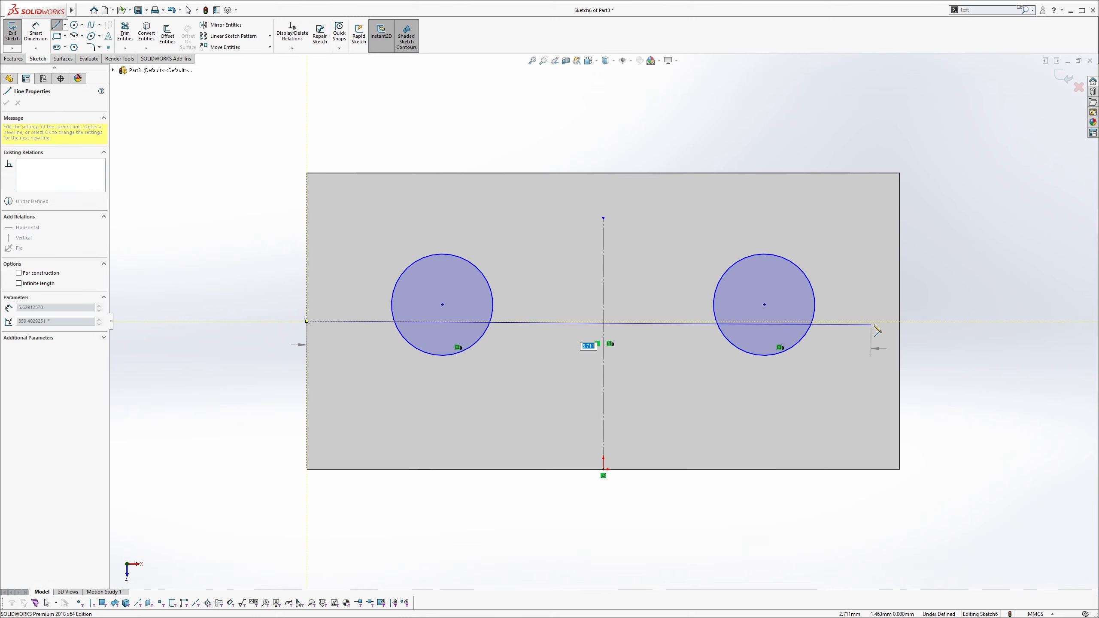
{"action": "left_click", "coordinate": [899, 321]}
{"action": "key", "text": "Escape"}
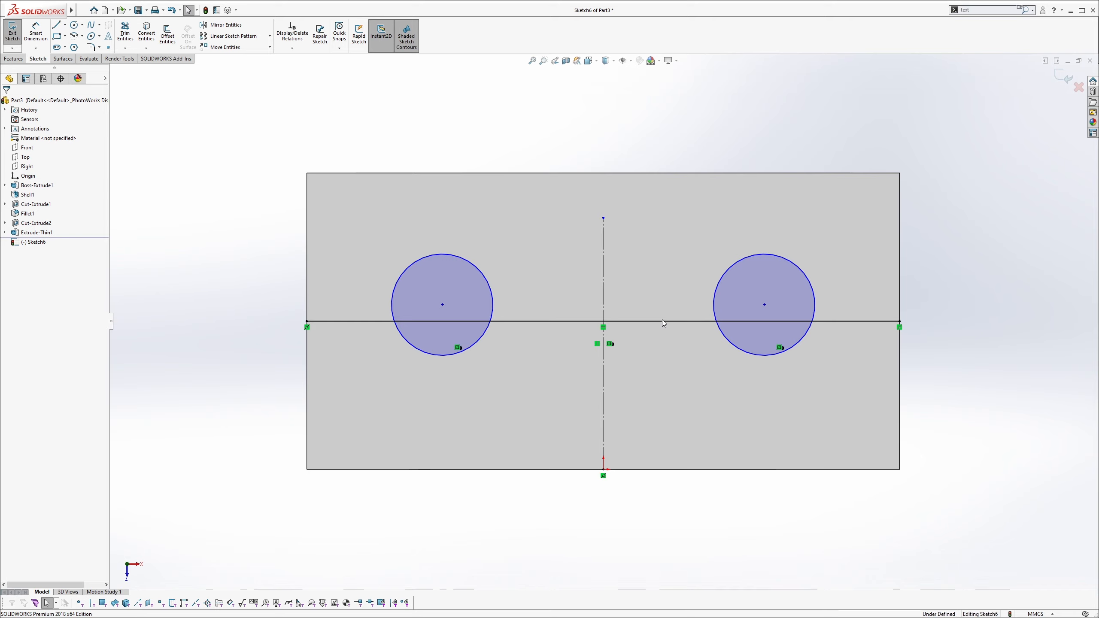
{"action": "left_click", "coordinate": [661, 320]}
{"action": "left_click", "coordinate": [701, 295]}
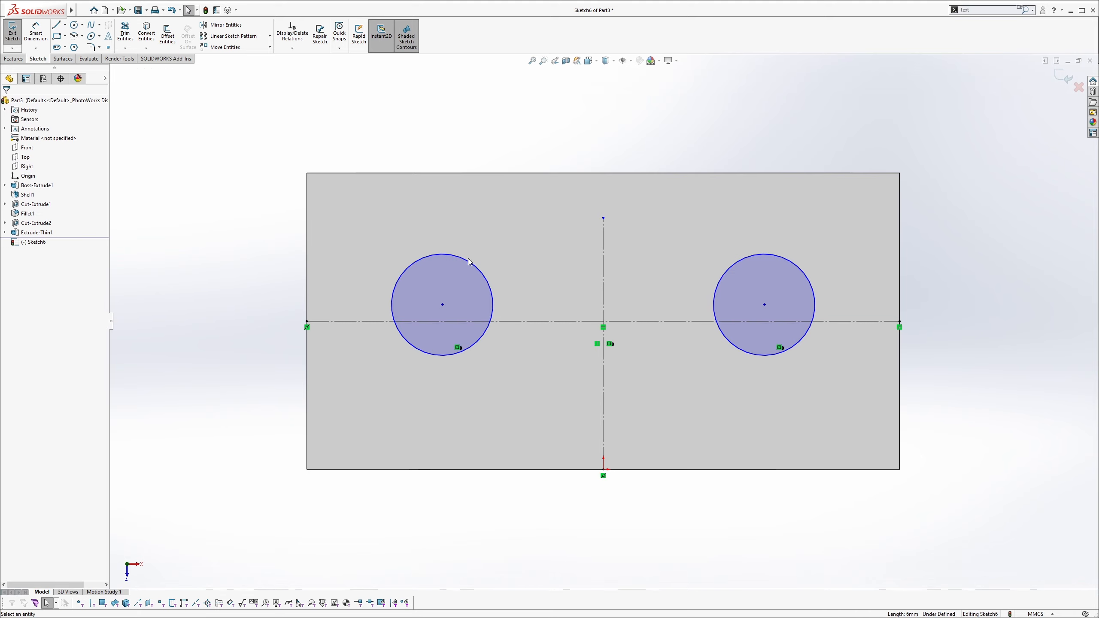
Make the circle centre coincident with the horizontal construction line and move both circles along it closer to the vertical construction line.
{"action": "left_click", "coordinate": [442, 305]}
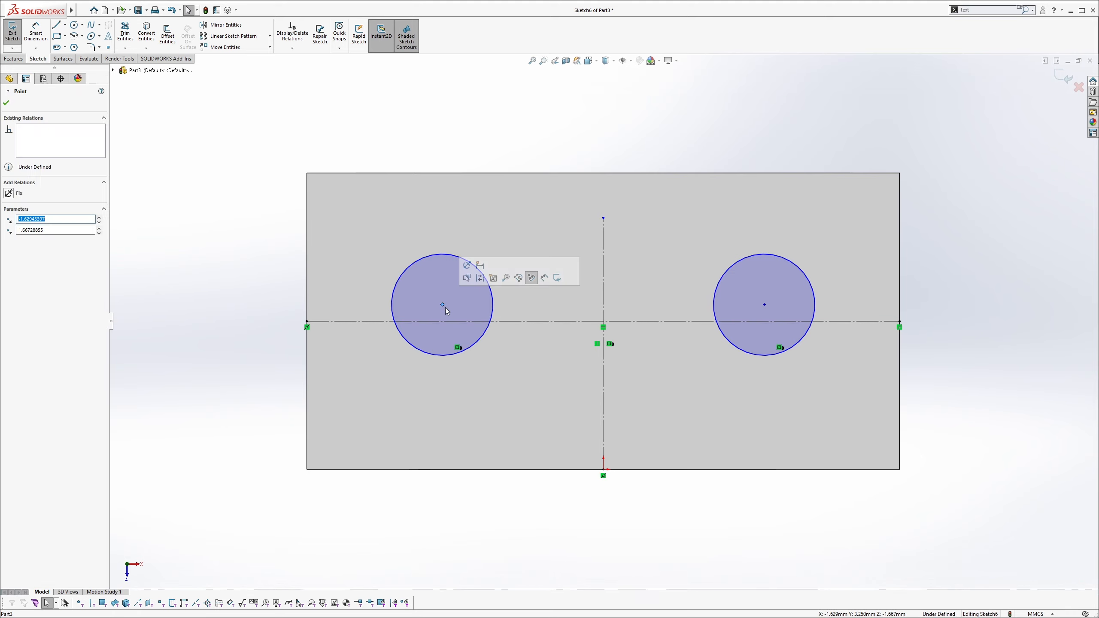
{"action": "left_click", "coordinate": [523, 322], "text": "ctrl"}
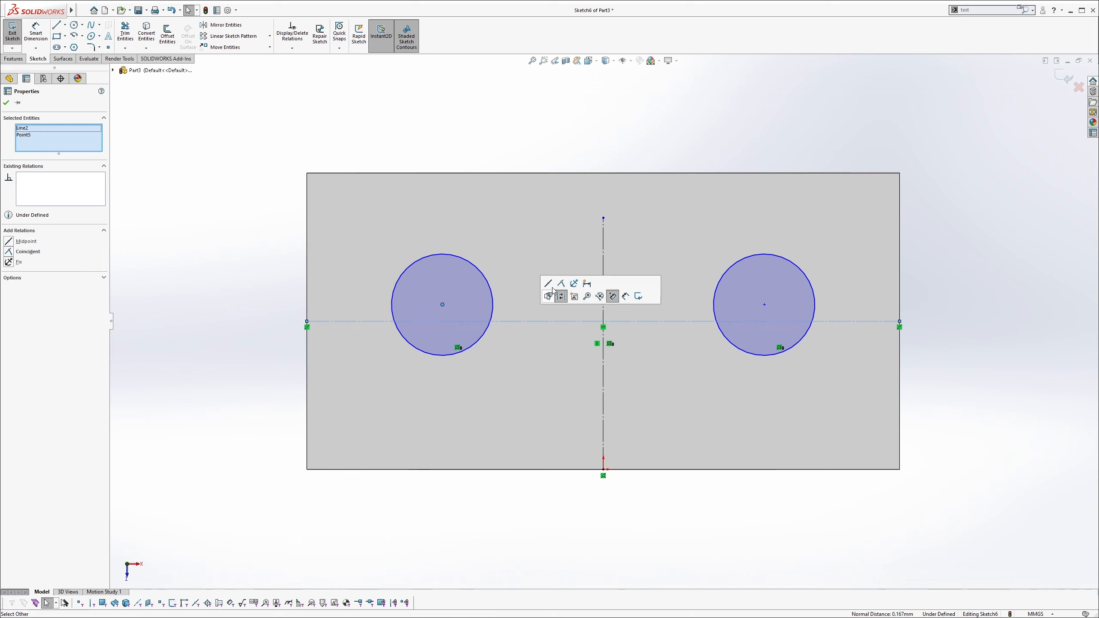
{"action": "left_click", "coordinate": [560, 285]}
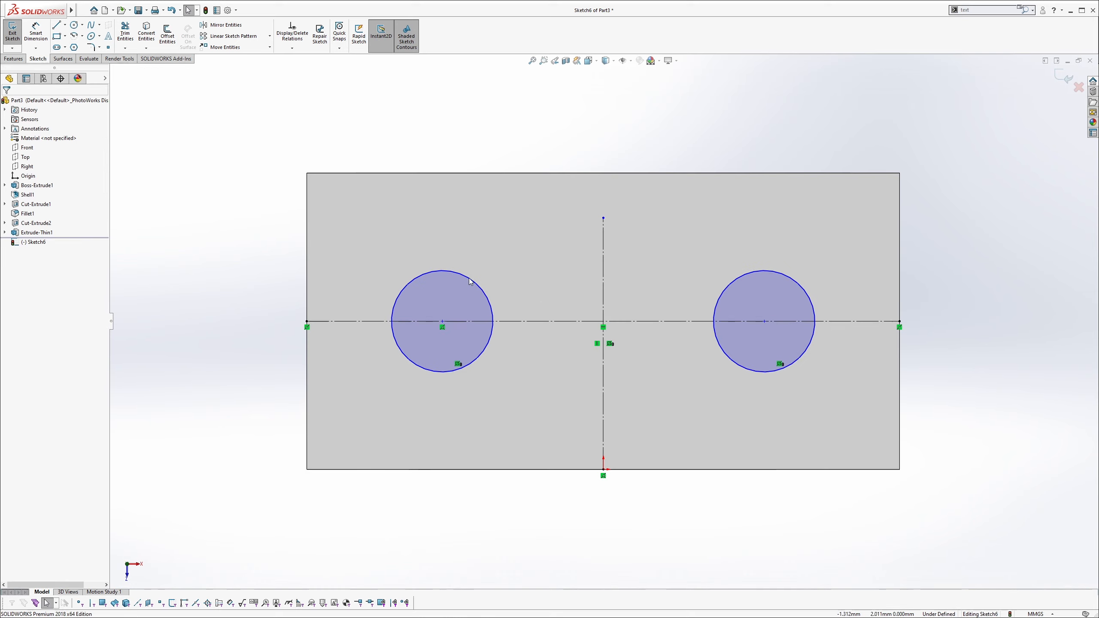
{"action": "left_click_drag", "start_coordinate": [442, 325], "coordinate": [452, 322]}
{"action": "mouse_move", "coordinate": [756, 323]}
{"action": "left_mouse_down"}
{"action": "mouse_move", "coordinate": [835, 325]}
{"action": "mouse_move", "coordinate": [736, 327]}
{"action": "left_mouse_up"}
{"action": "left_click", "coordinate": [932, 507]}
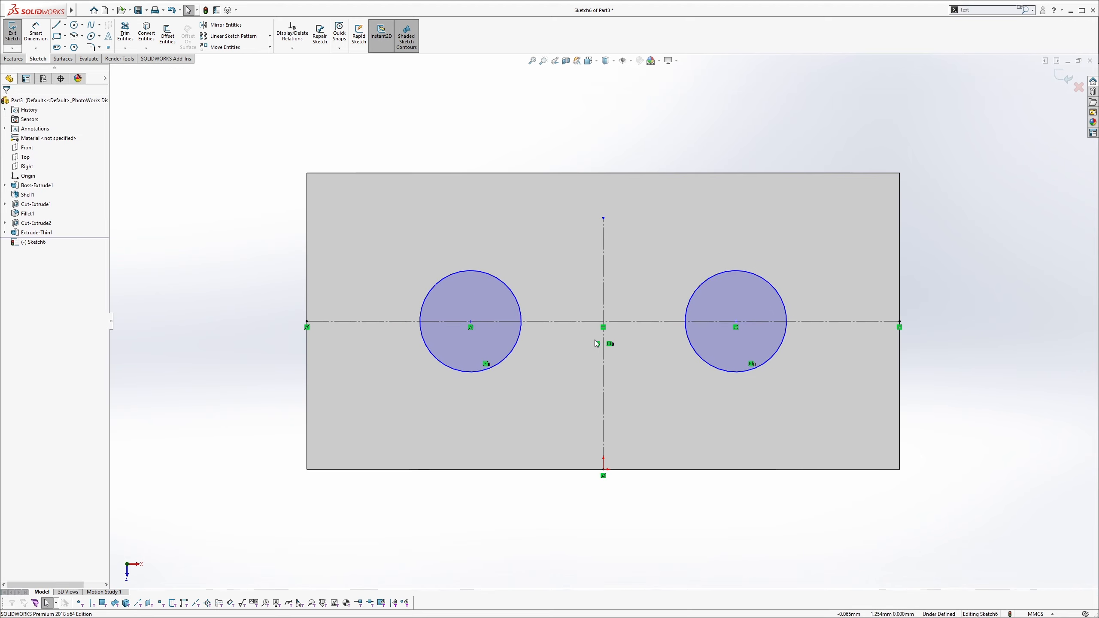
Dimension the centre-to-centre distance between the two circles as 3 mm.
{"action": "left_click", "coordinate": [36, 33]}
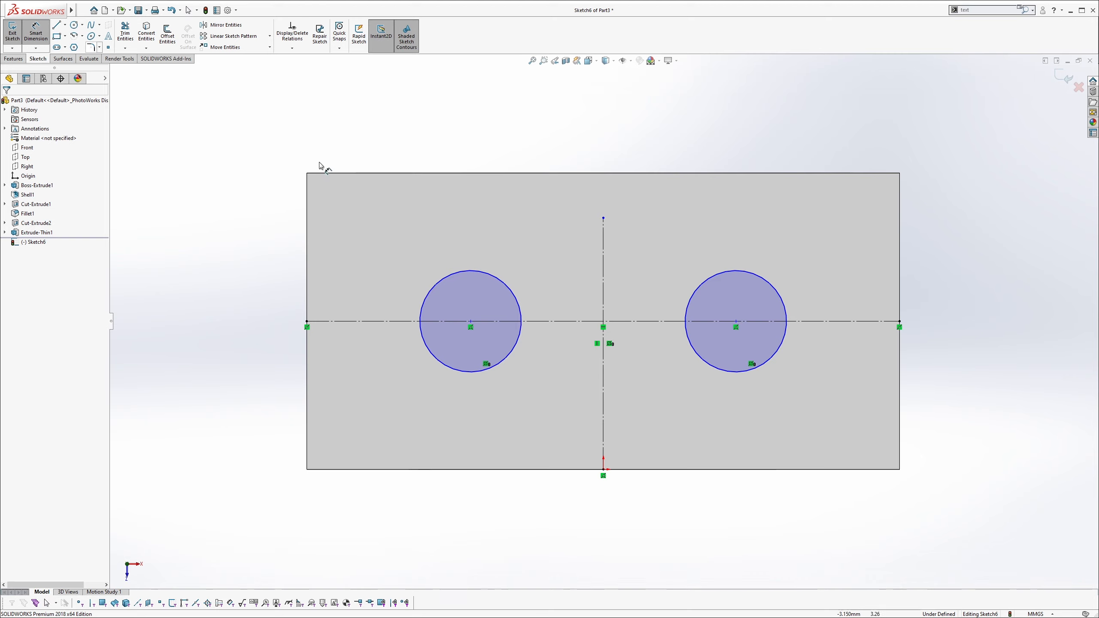
{"action": "left_click", "coordinate": [475, 272]}
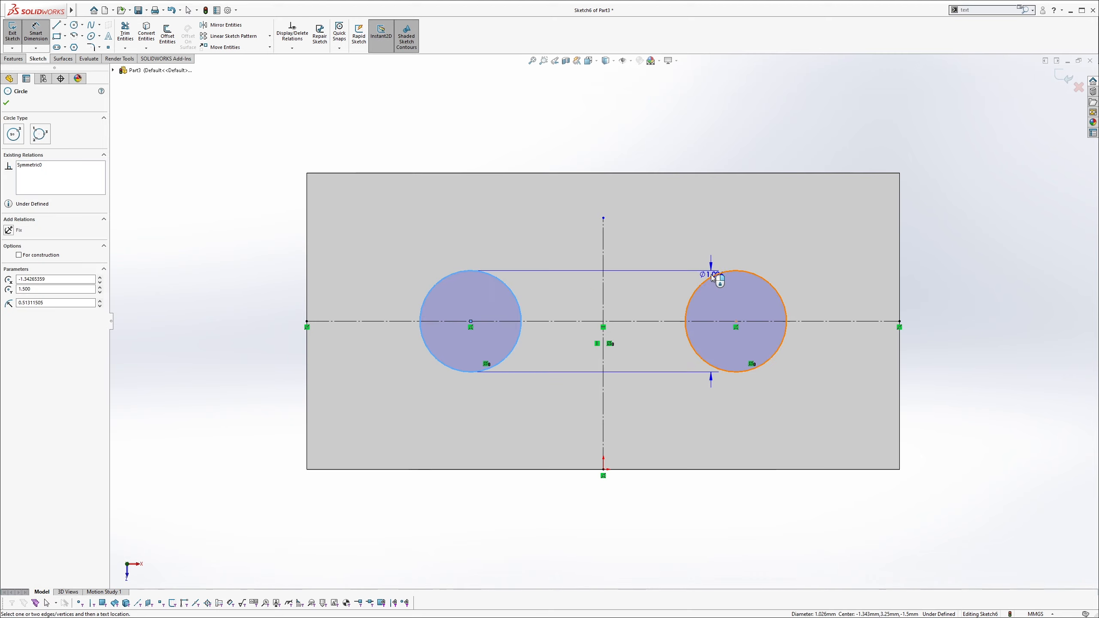
{"action": "left_click", "coordinate": [709, 272]}
{"action": "left_click", "coordinate": [601, 115]}
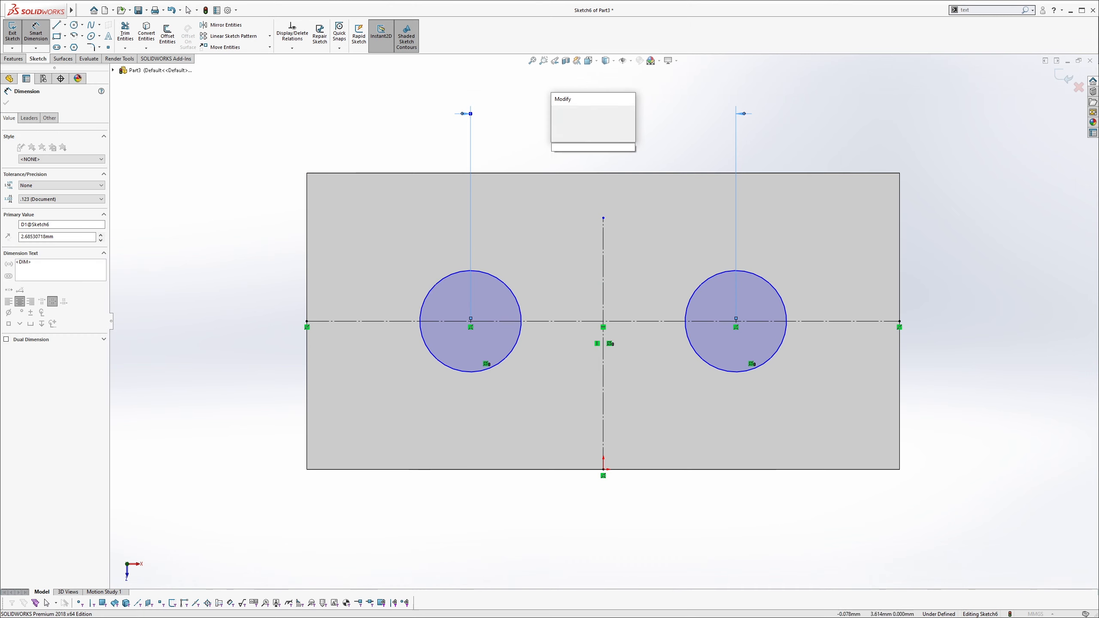
{"action": "key", "text": "Return"}
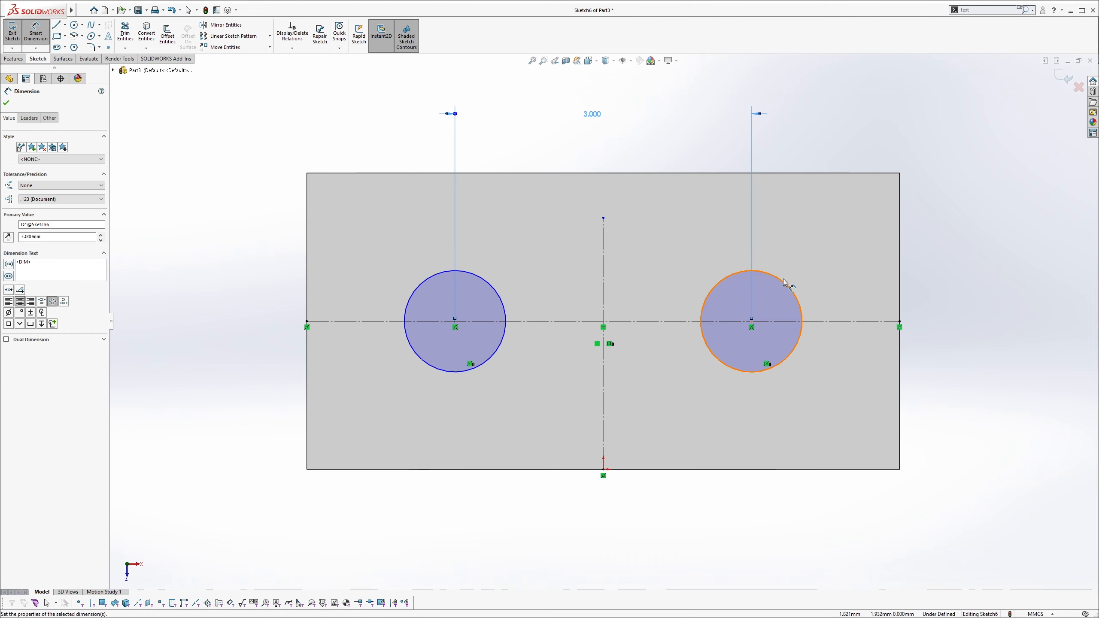
Dimension the circle on the +X side with a 2 mm diameter and end dimensioning.
{"action": "left_click", "coordinate": [789, 285]}
{"action": "left_click", "coordinate": [913, 91]}
{"action": "type", "text": "2"}
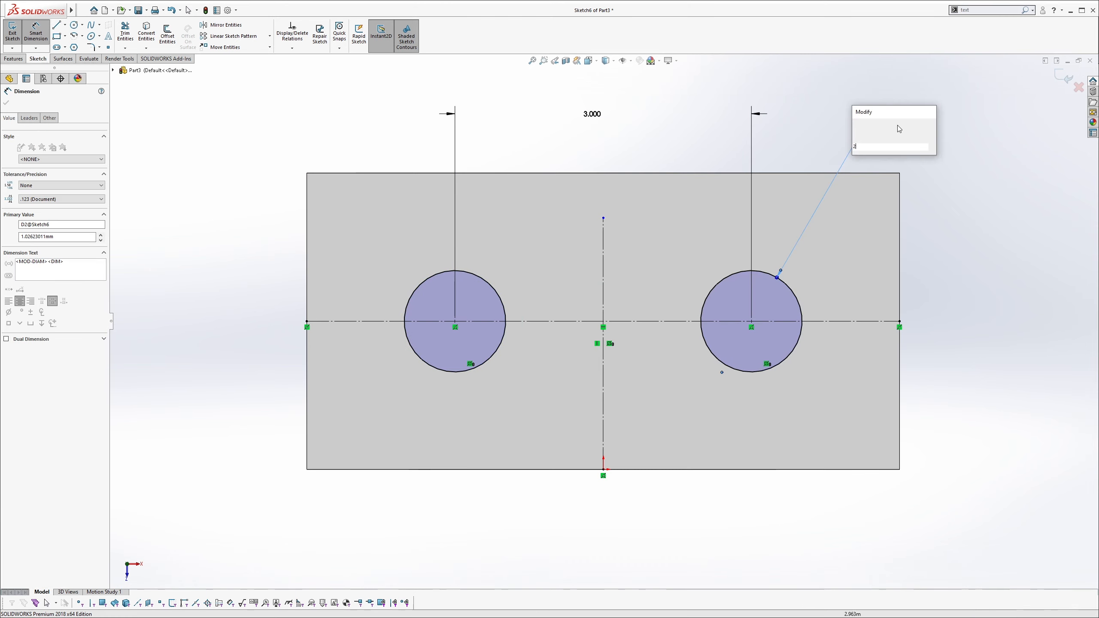
{"action": "key", "text": "Return"}
{"action": "key", "text": "Escape"}
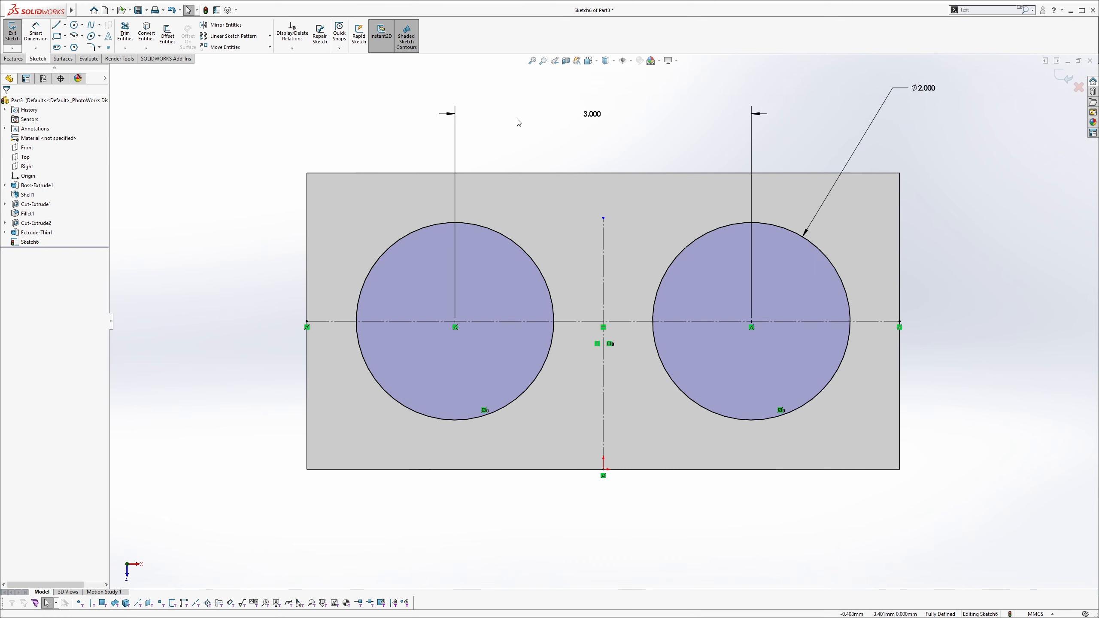
Extrude both circles as a one-direction thin feature, 0.5 mm high with 0.25 mm wall thickness.
{"action": "left_click", "coordinate": [16, 59]}
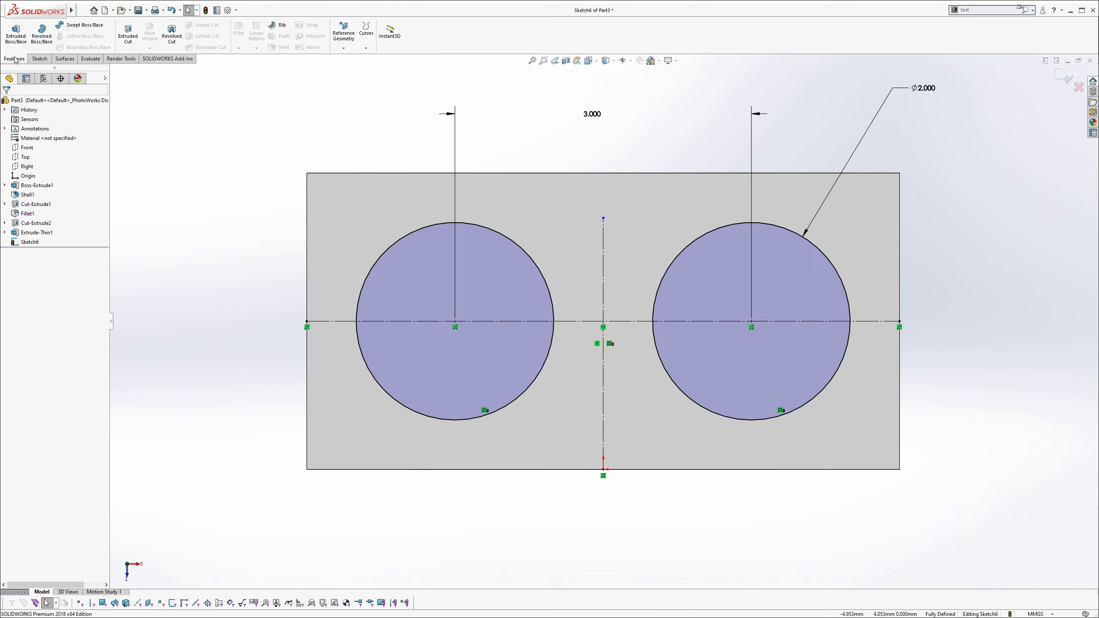
{"action": "left_click", "coordinate": [15, 43]}
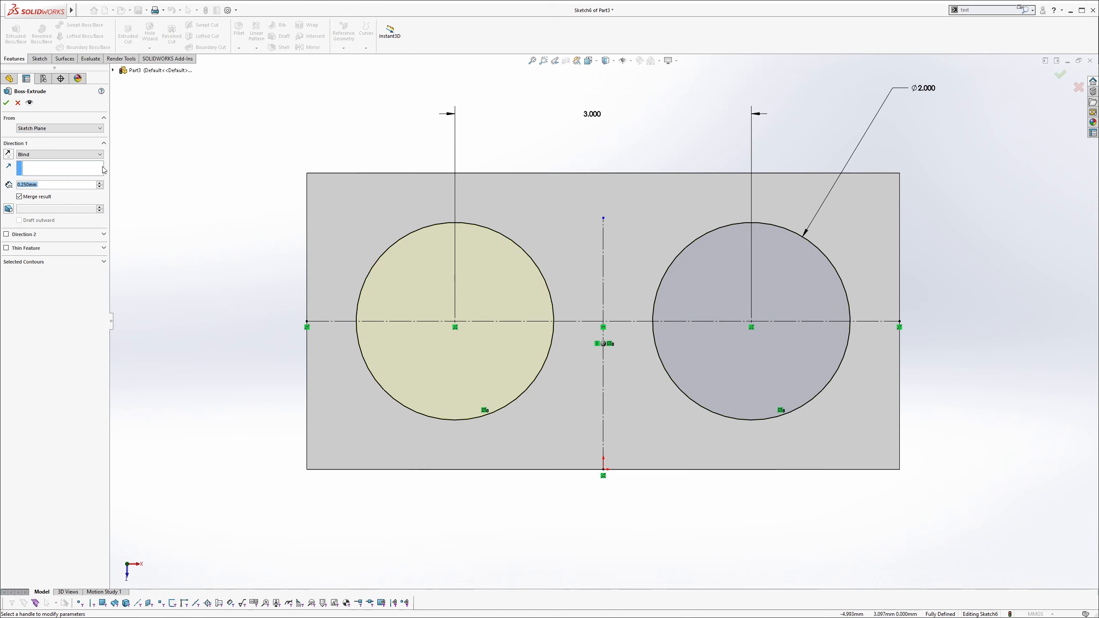
{"action": "left_click", "coordinate": [36, 251]}
{"action": "mouse_move", "coordinate": [231, 292]}
{"action": "middle_mouse_down"}
{"action": "mouse_move", "coordinate": [245, 139]}
{"action": "mouse_move", "coordinate": [256, 185]}
{"action": "middle_mouse_up"}
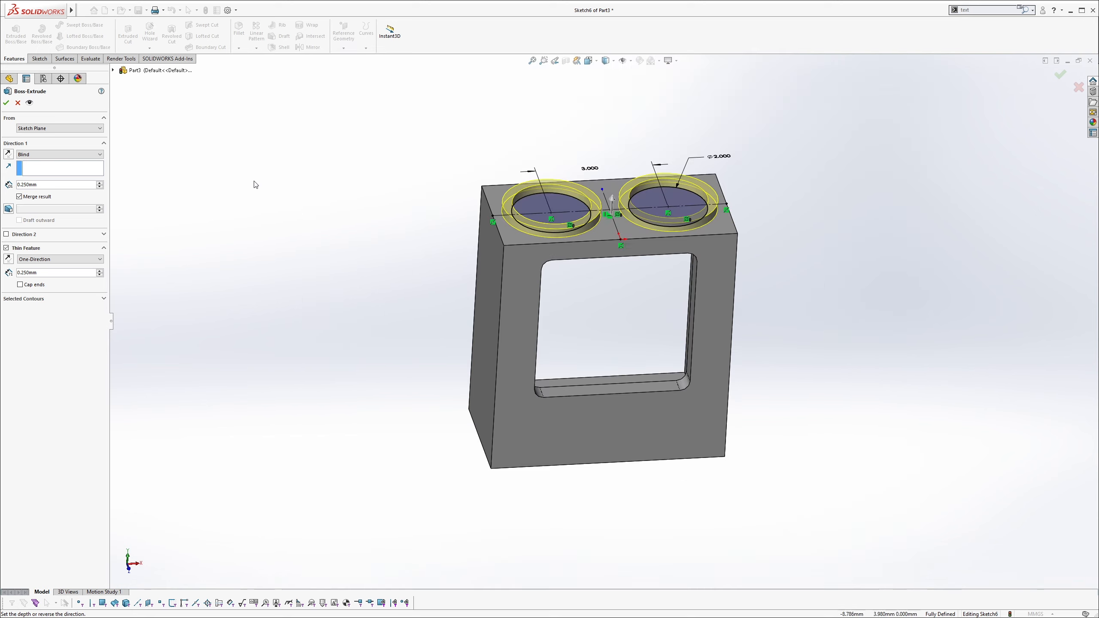
{"action": "left_click", "coordinate": [46, 273]}
{"action": "left_click", "coordinate": [49, 187]}
{"action": "scroll", "coordinate": [684, 203], "scroll_direction": "down", "scroll_amount": 3}
{"action": "type", "text": "0.5"}
{"action": "key", "text": "Return"}
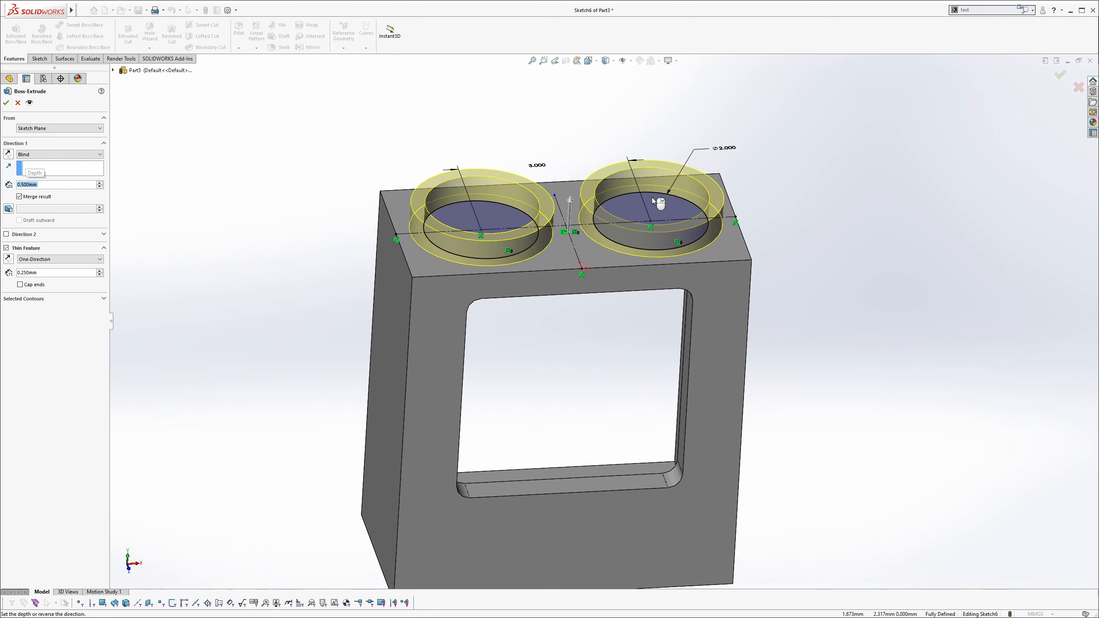
{"action": "left_click", "coordinate": [6, 103]}
Examine the two raised rings and the window of the finished block from several angles.
{"action": "middle_click_drag", "start_coordinate": [435, 261], "coordinate": [521, 307]}
{"action": "scroll", "coordinate": [521, 307], "scroll_direction": "up", "scroll_amount": 3}
{"action": "scroll", "coordinate": [583, 365], "scroll_direction": "down", "scroll_amount": 4}
{"action": "scroll", "coordinate": [575, 357], "scroll_direction": "up", "scroll_amount": 3}
{"action": "middle_click_drag", "start_coordinate": [576, 357], "coordinate": [528, 373]}
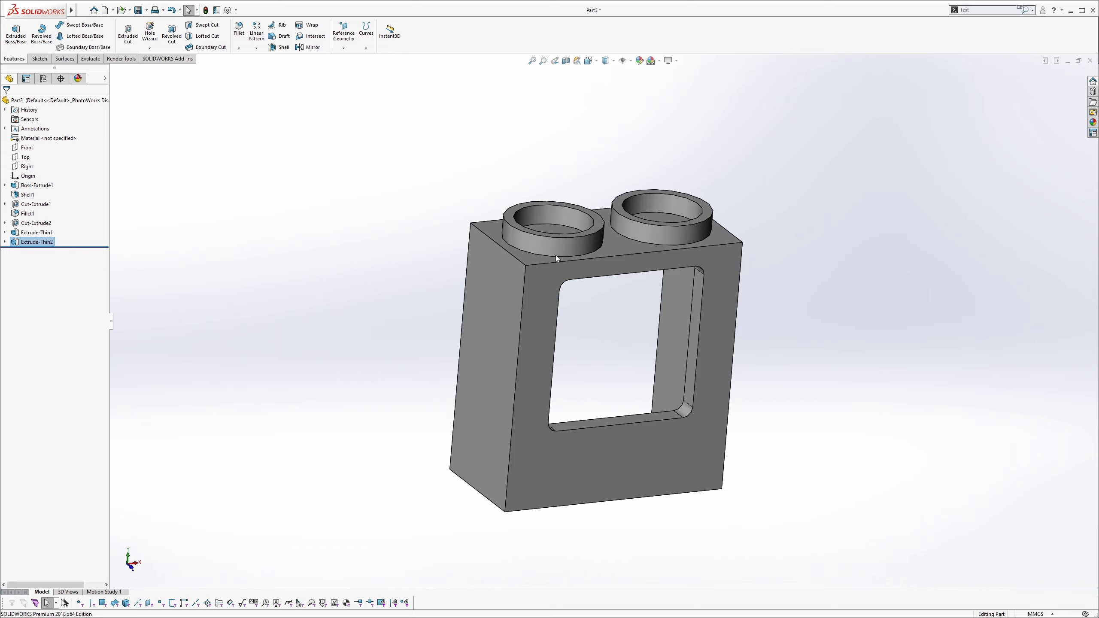
{"action": "middle_click_drag", "start_coordinate": [555, 257], "coordinate": [402, 314]}
{"action": "scroll", "coordinate": [524, 247], "scroll_direction": "down", "scroll_amount": 4}
{"action": "left_click", "coordinate": [528, 248]}
{"action": "scroll", "coordinate": [529, 249], "scroll_direction": "up", "scroll_amount": 4}
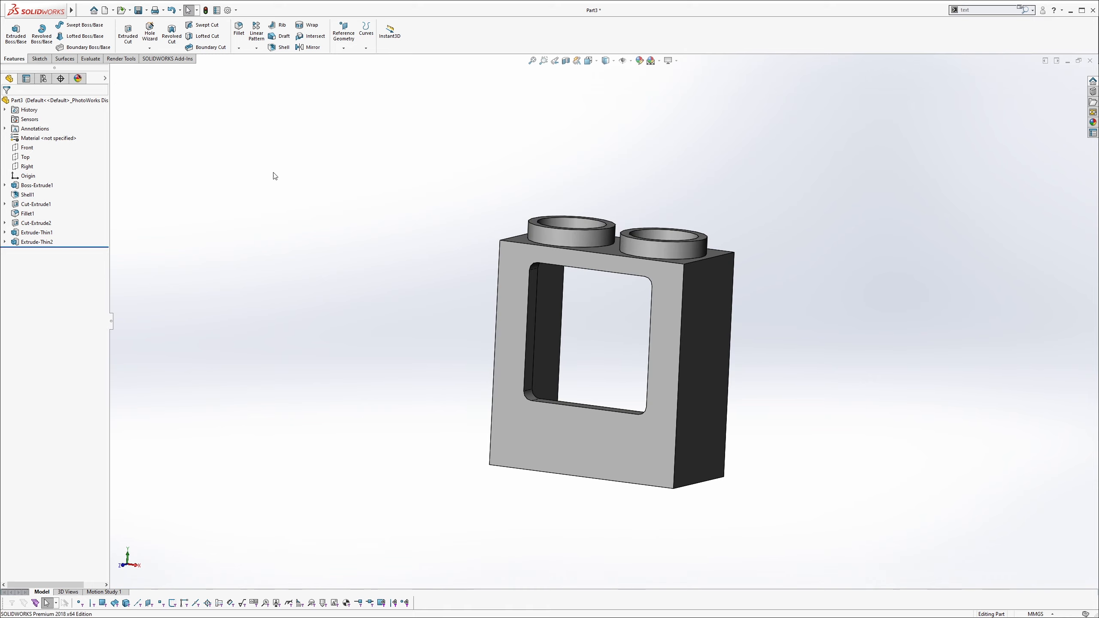
Save the part as "train cab" in the train folder on the desktop.
{"action": "left_click", "coordinate": [146, 11]}
{"action": "left_click", "coordinate": [158, 30]}
{"action": "left_click", "coordinate": [35, 80]}
{"action": "left_click", "coordinate": [135, 92]}
{"action": "double_click", "coordinate": [136, 92]}
{"action": "double_click", "coordinate": [80, 231]}
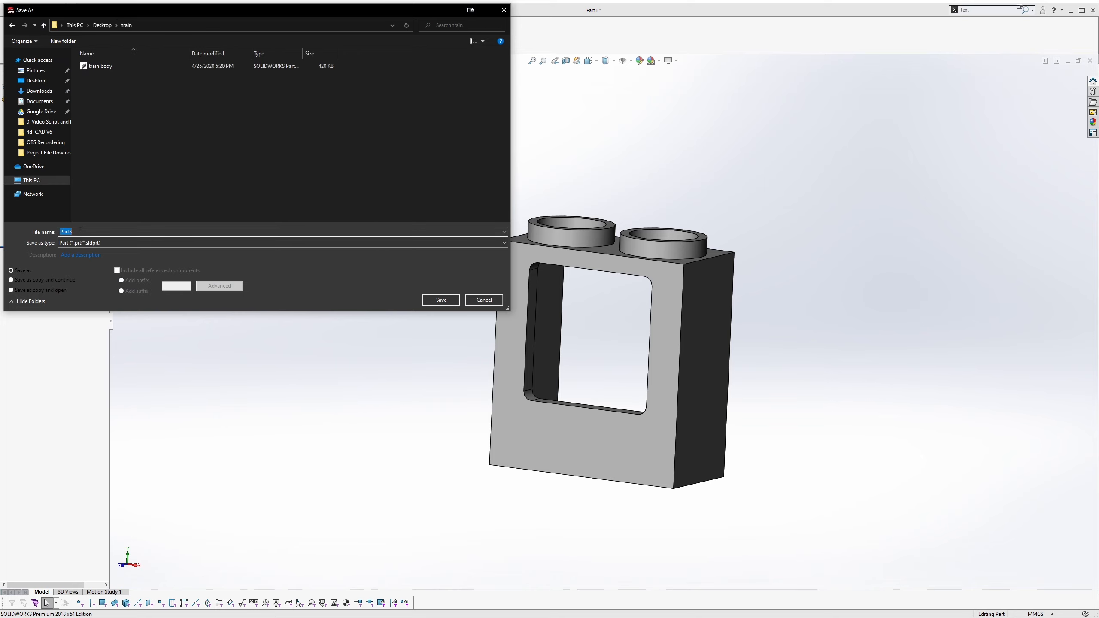
{"action": "type", "text": "train cab"}
{"action": "key", "text": "Return"}
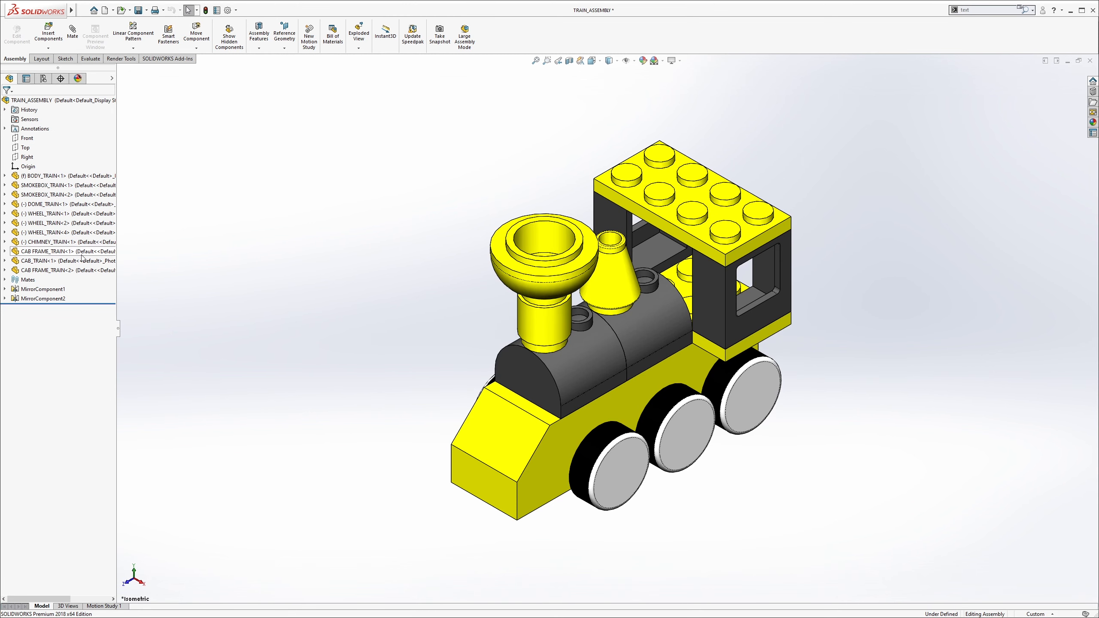
Isolate the chimney component in the train assembly, examine its stepped profile from the side, and exit isolation.
{"action": "left_click", "coordinate": [64, 242]}
{"action": "right_click", "coordinate": [65, 243]}
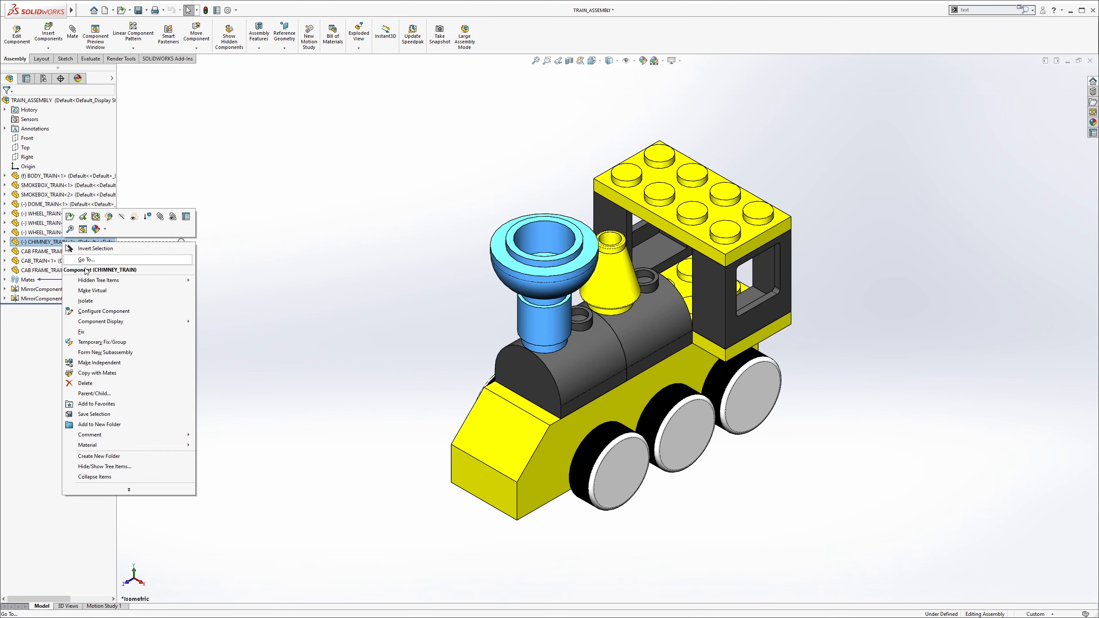
{"action": "left_click", "coordinate": [86, 301]}
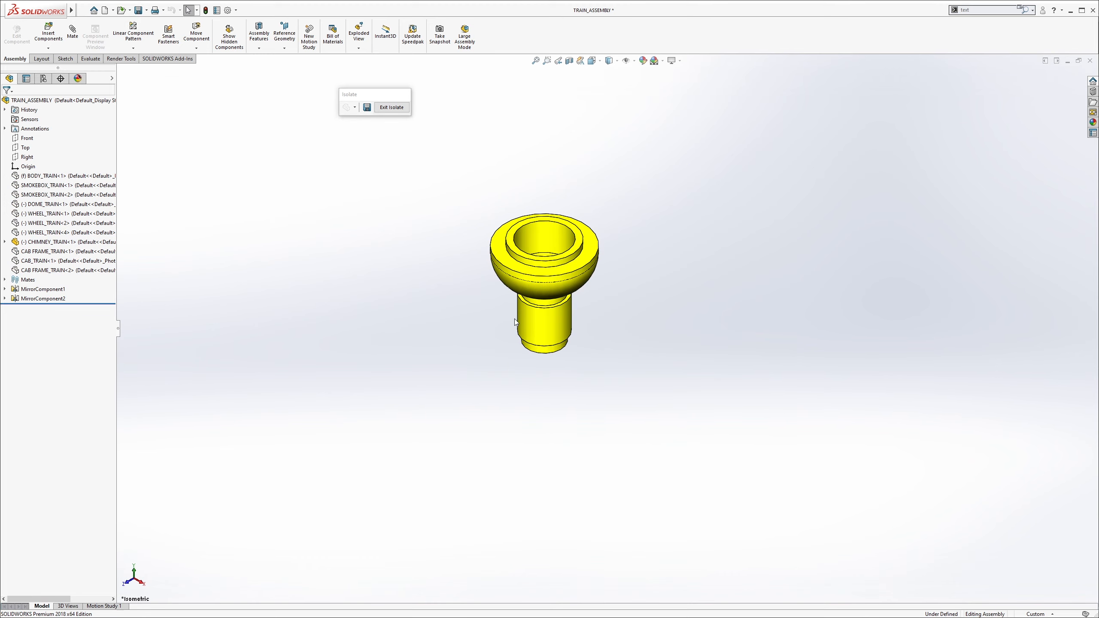
{"action": "scroll", "coordinate": [502, 314], "scroll_direction": "down", "scroll_amount": 3}
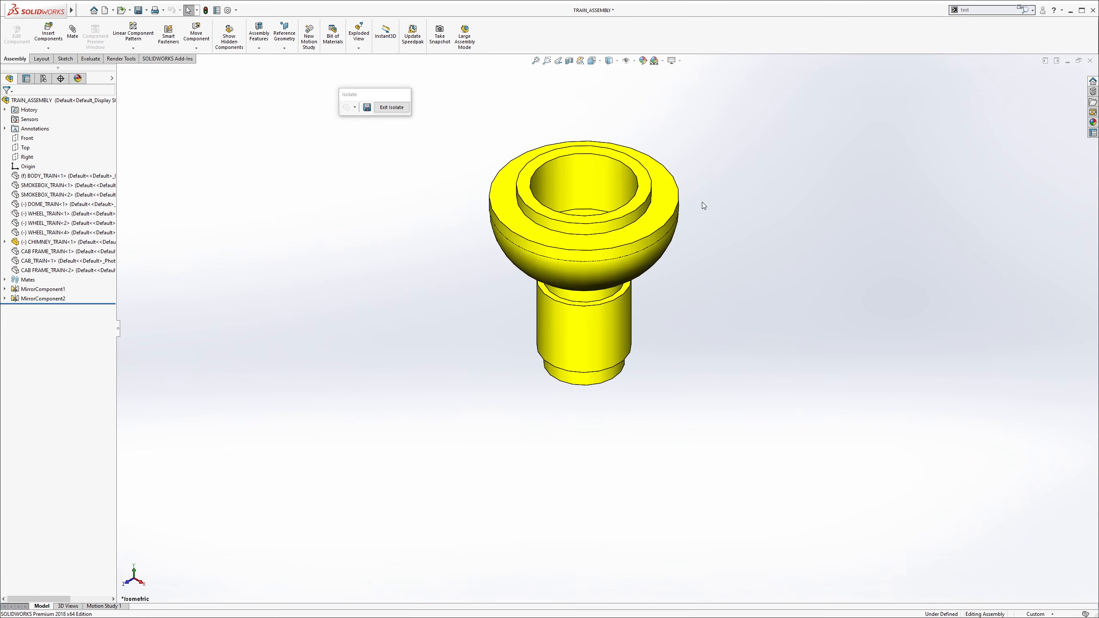
{"action": "middle_click_drag", "start_coordinate": [703, 200], "coordinate": [527, 191]}
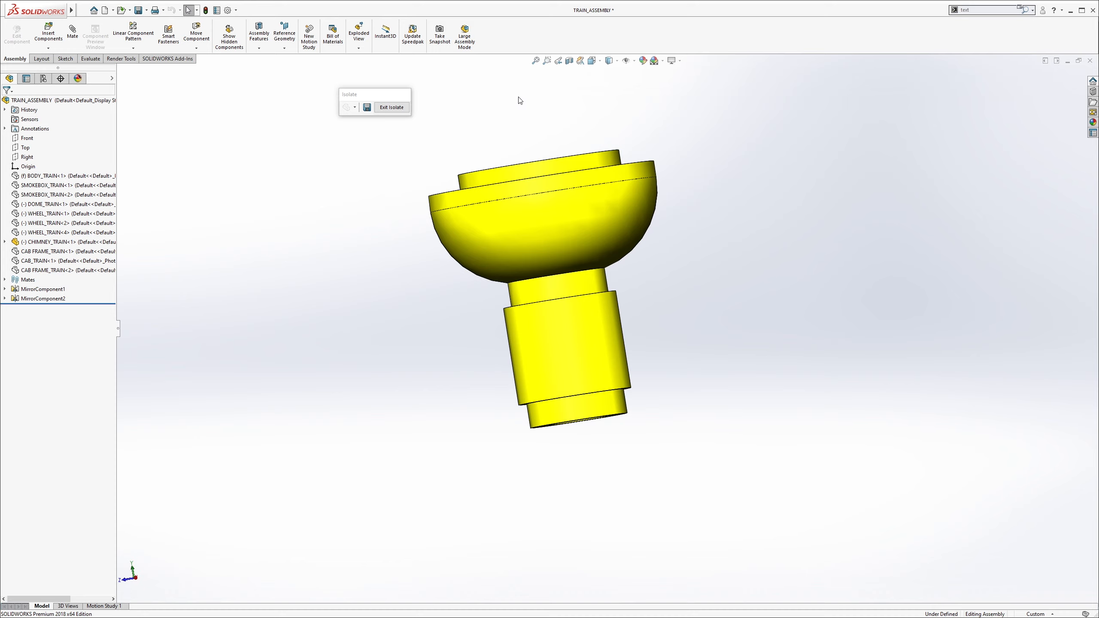
{"action": "left_click", "coordinate": [575, 411]}
{"action": "left_click", "coordinate": [429, 380]}
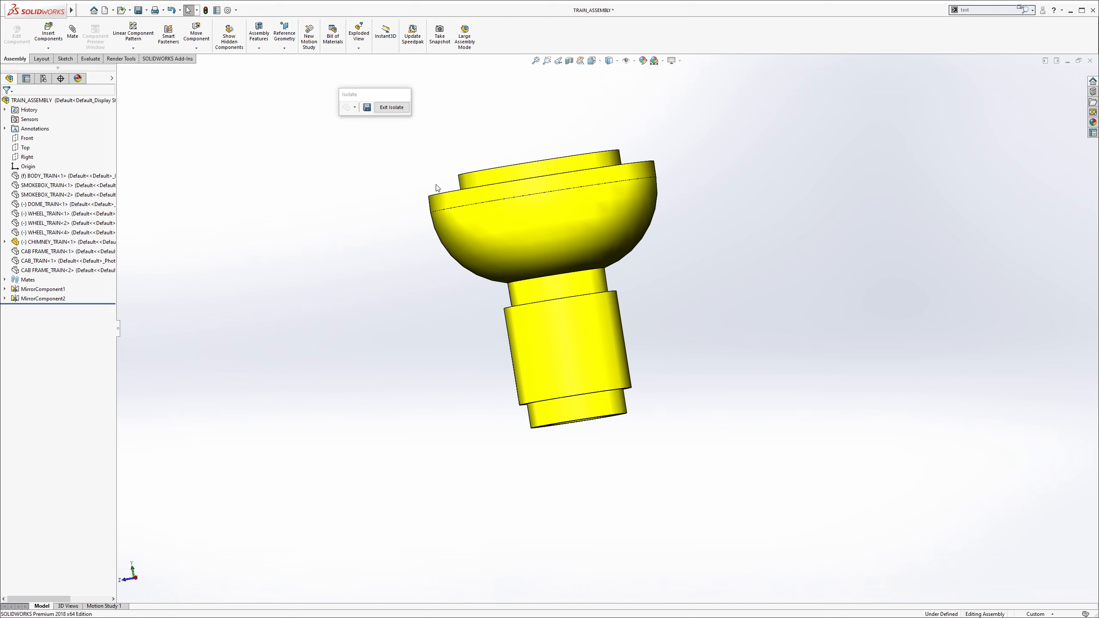
{"action": "left_click", "coordinate": [393, 107]}
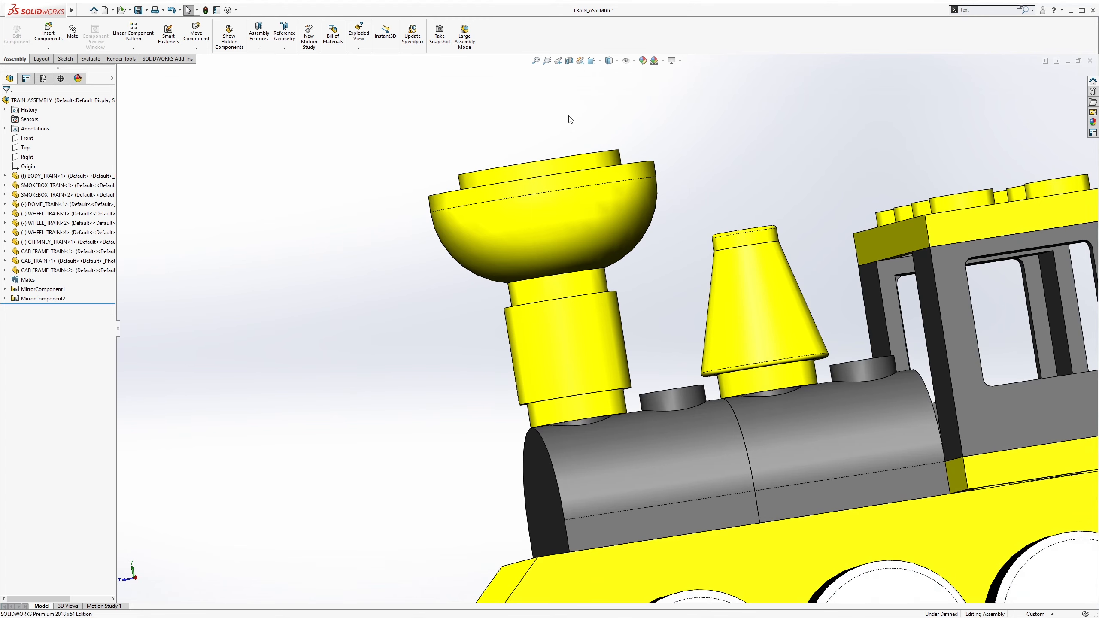
Create a new part from the Tutorial part template and set its units to MMGS.
{"action": "left_click", "coordinate": [1093, 82]}
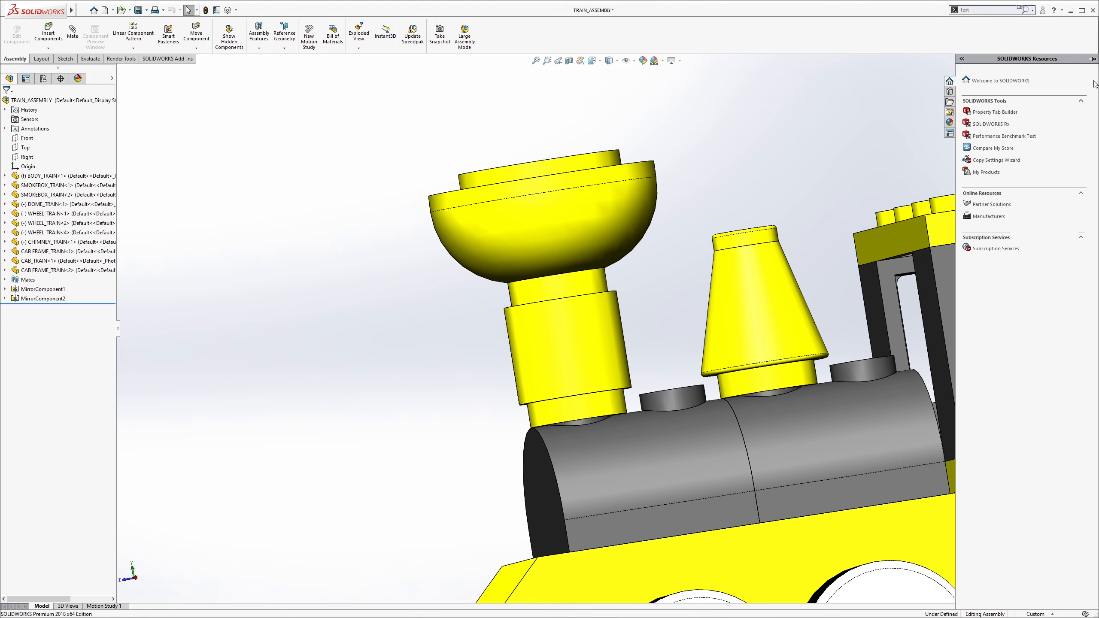
{"action": "left_click", "coordinate": [1001, 81]}
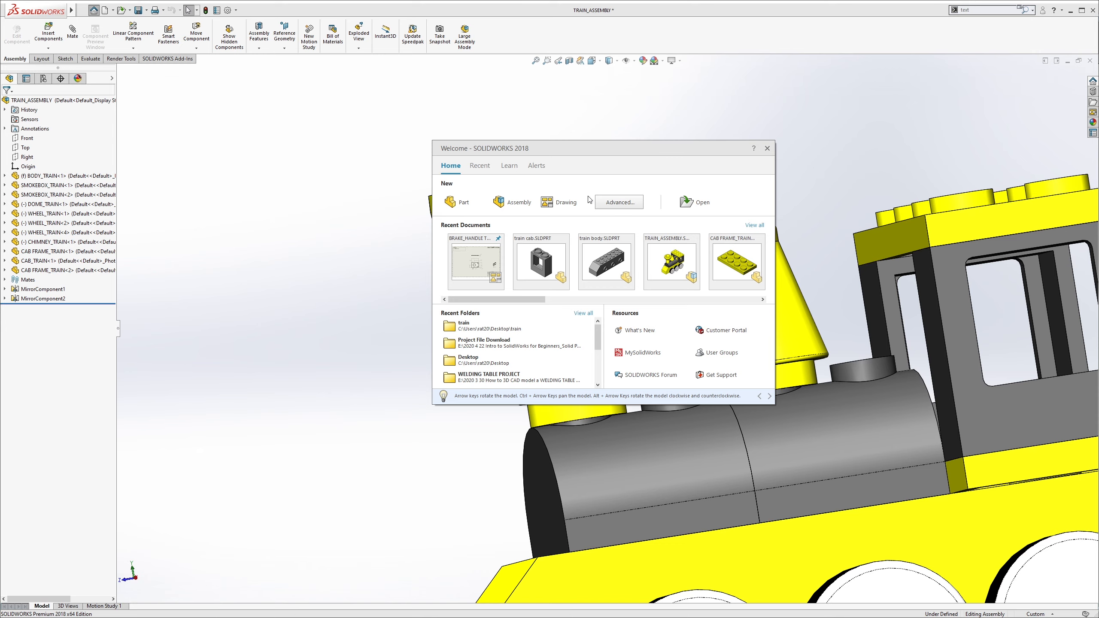
{"action": "left_click", "coordinate": [615, 206]}
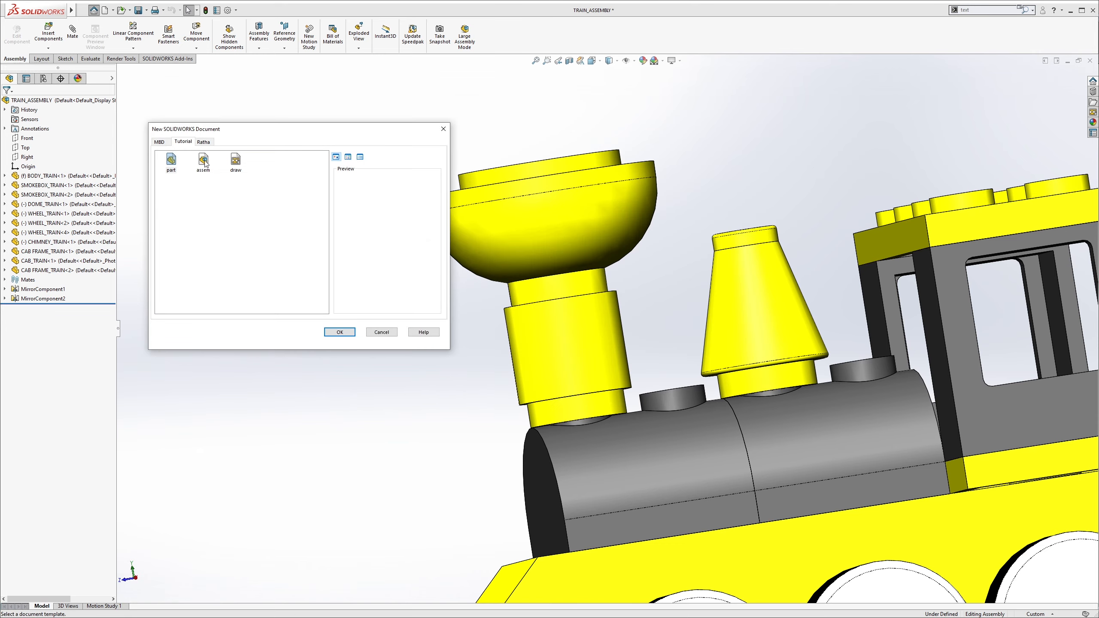
{"action": "left_click", "coordinate": [338, 332]}
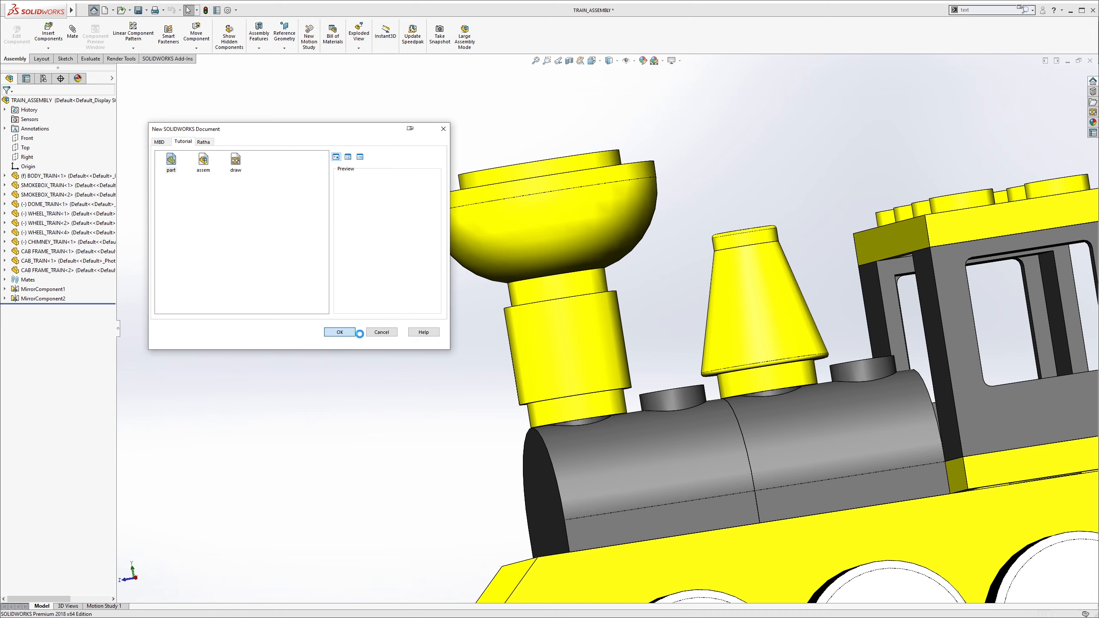
{"action": "left_click", "coordinate": [1041, 614]}
{"action": "left_click", "coordinate": [1024, 578]}
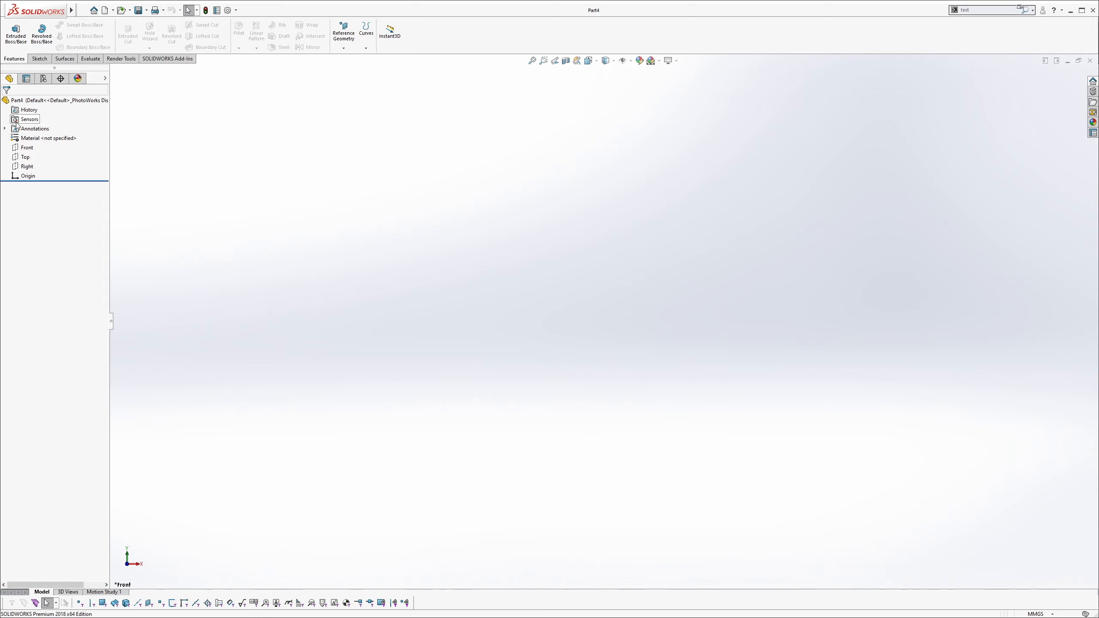
Start a sketch on the Front plane and draw a vertical construction line about 67.5 mm long upward from the origin.
{"action": "left_click", "coordinate": [27, 148]}
{"action": "left_click", "coordinate": [50, 139]}
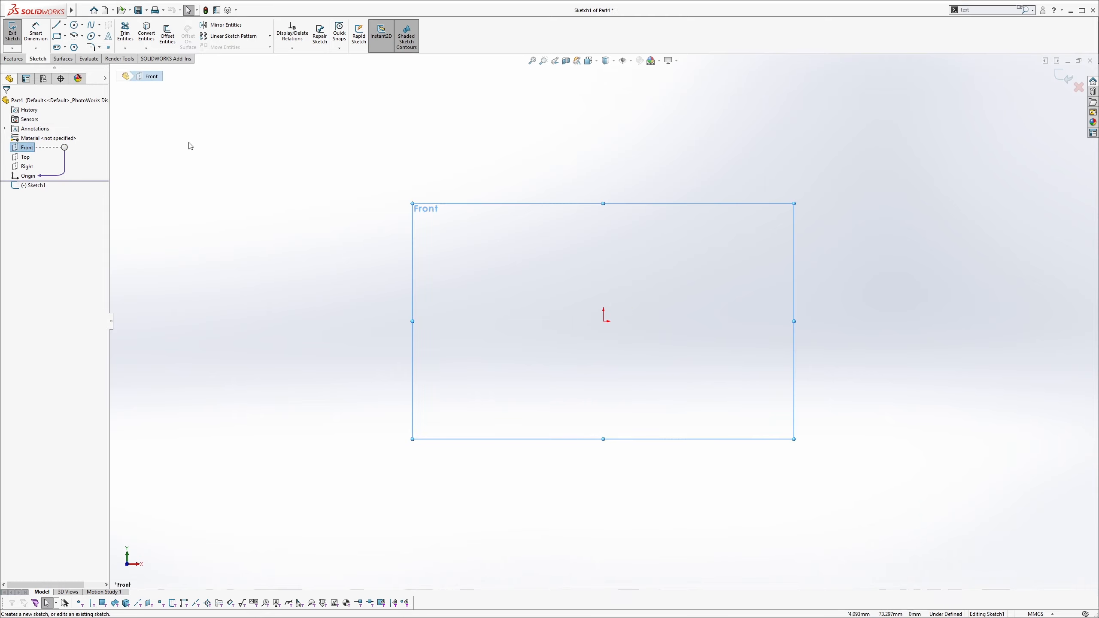
{"action": "left_click", "coordinate": [58, 26]}
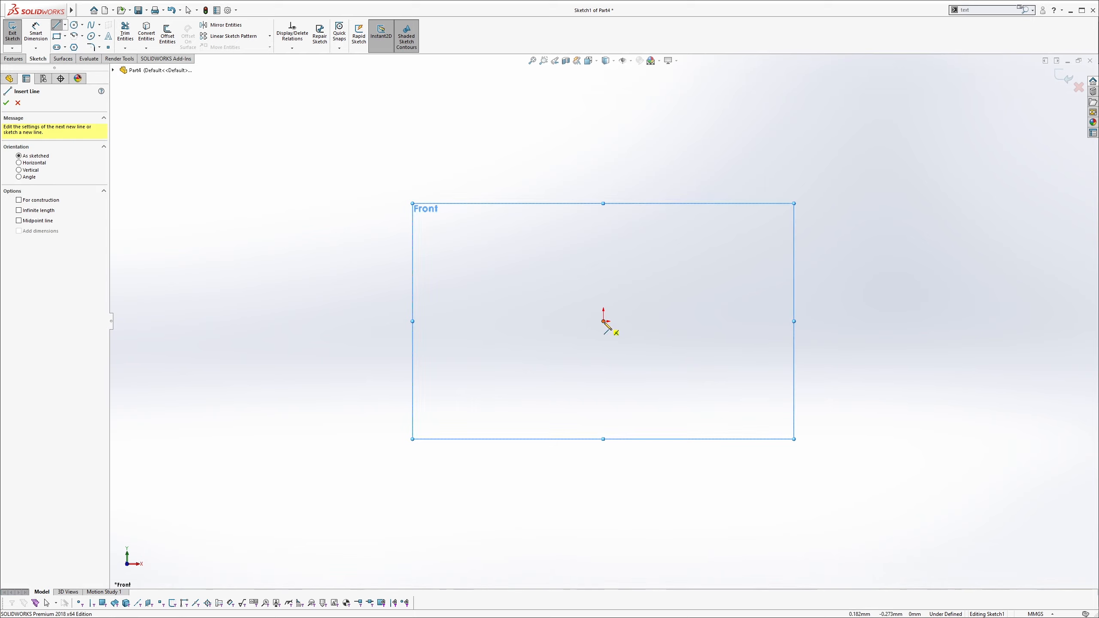
{"action": "left_click_drag", "start_coordinate": [603, 321], "coordinate": [604, 161]}
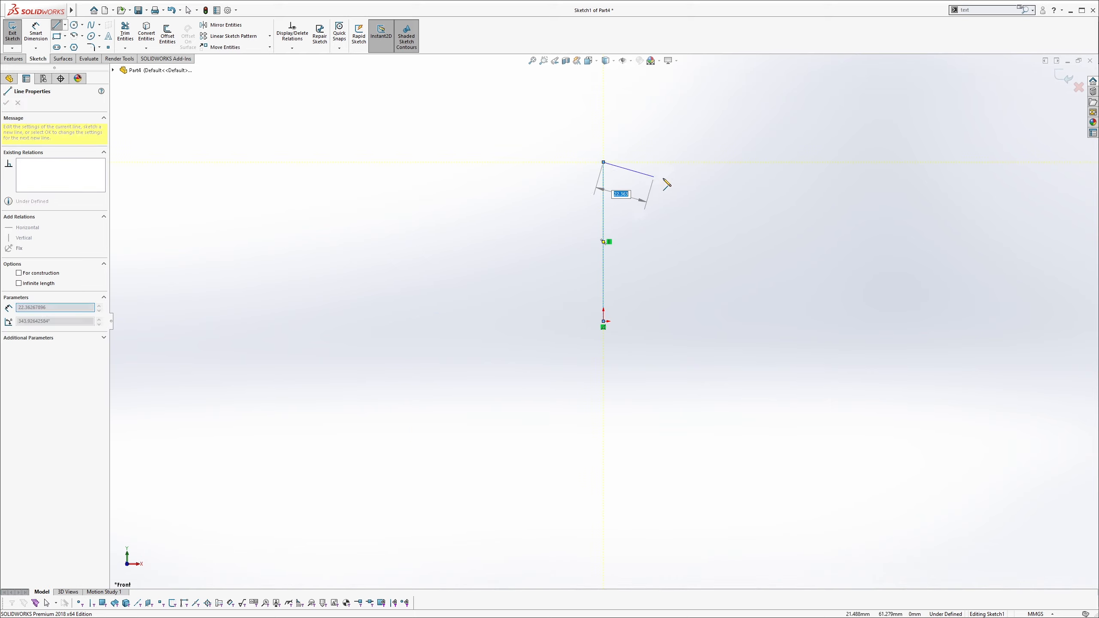
{"action": "key", "text": "Escape"}
{"action": "left_click", "coordinate": [603, 189]}
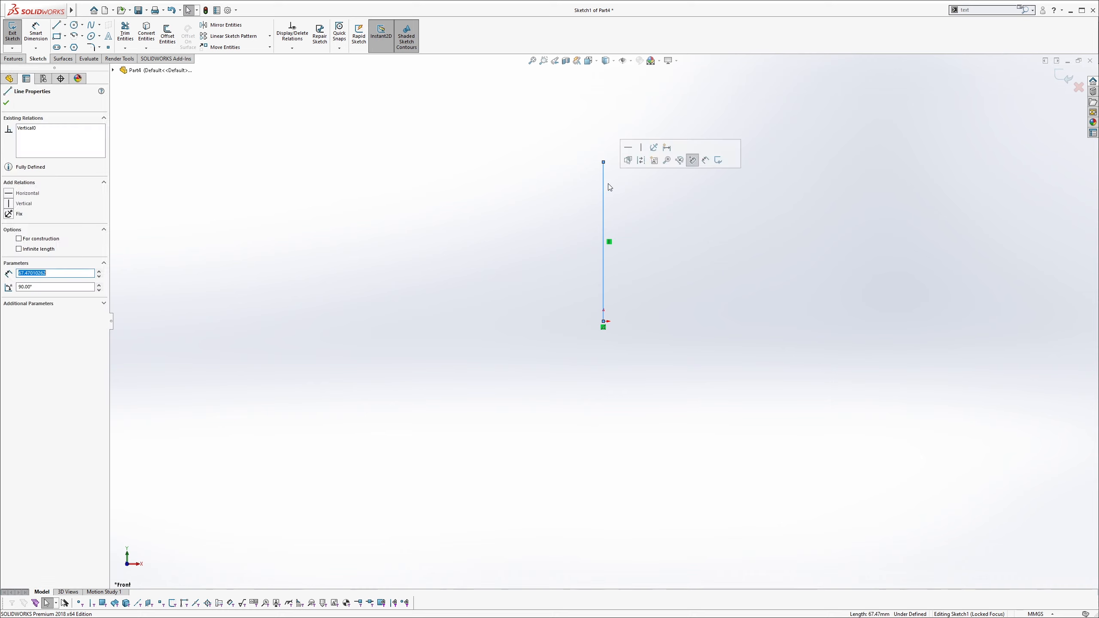
{"action": "left_click", "coordinate": [640, 161]}
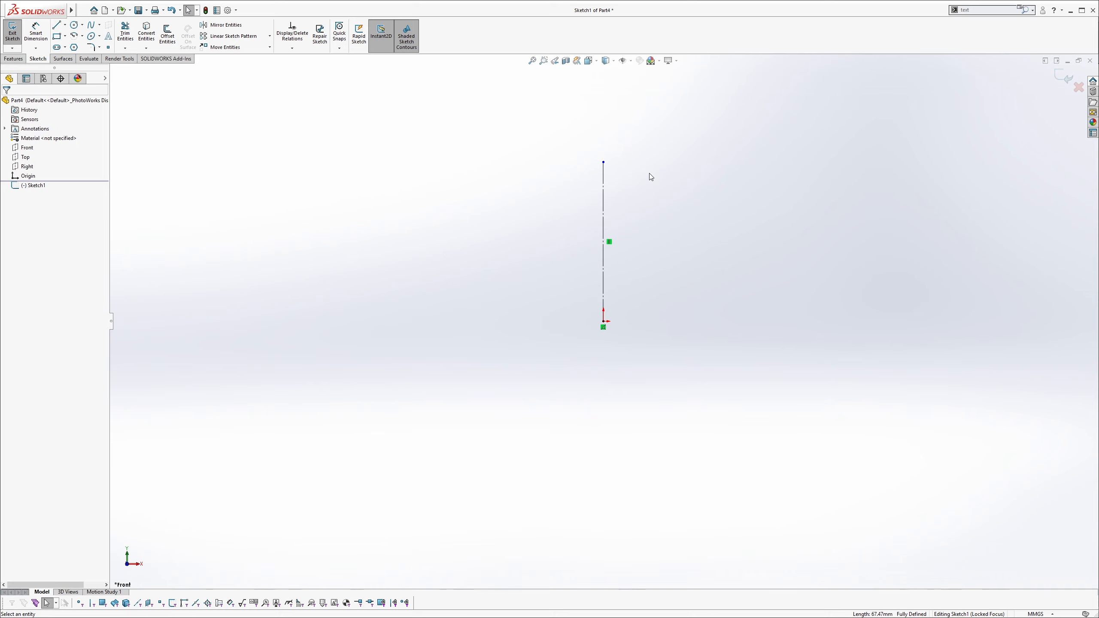
{"action": "scroll", "coordinate": [636, 284], "scroll_direction": "down", "scroll_amount": 3}
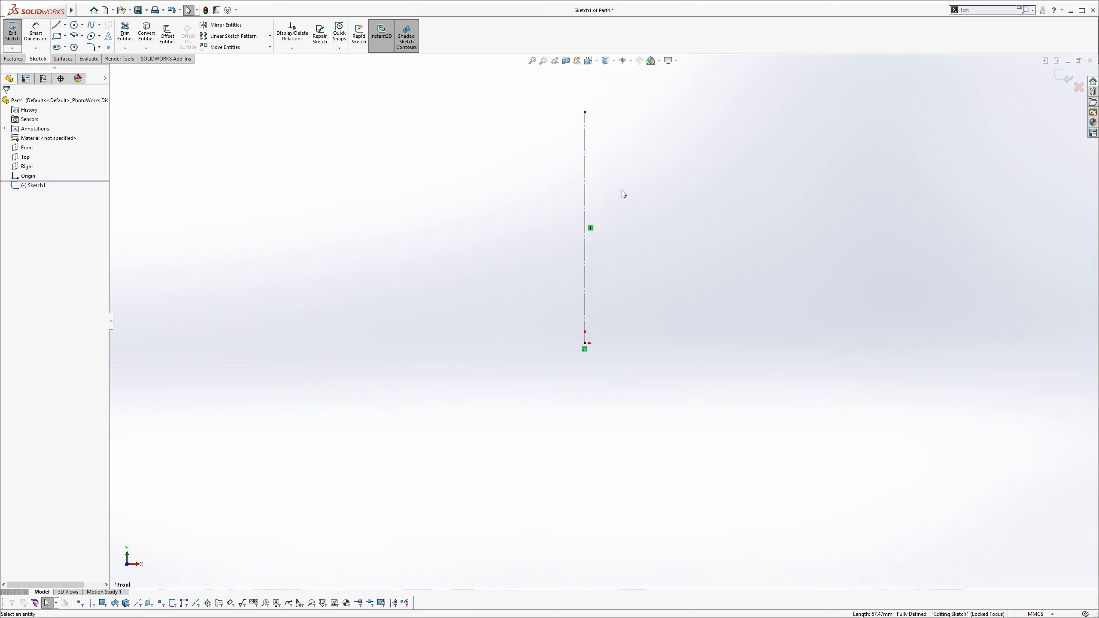
Draw a line about 21 mm outward from near the construction line's upper end, continued by a step about 3.3 mm down and 4.4 mm outward.
{"action": "key", "text": "s"}
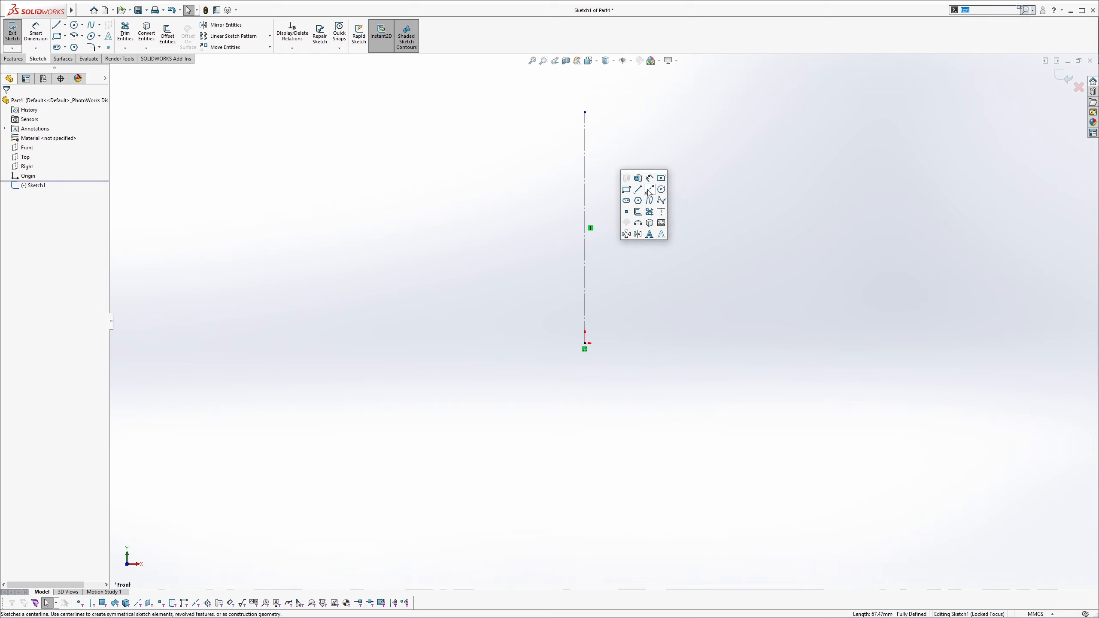
{"action": "left_click", "coordinate": [638, 189]}
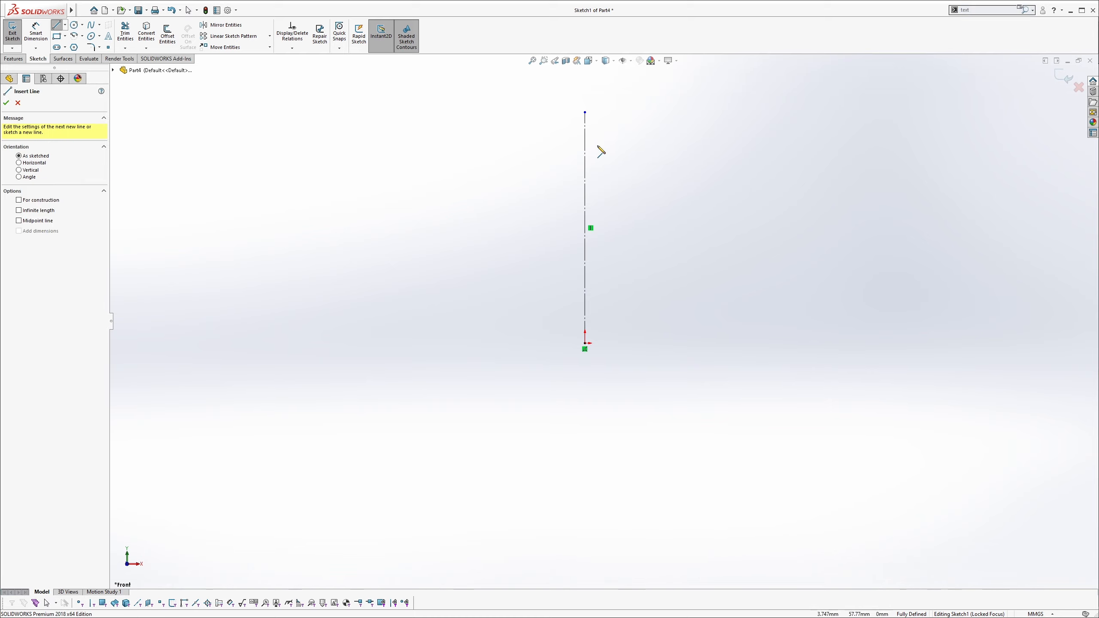
{"action": "left_click", "coordinate": [585, 142]}
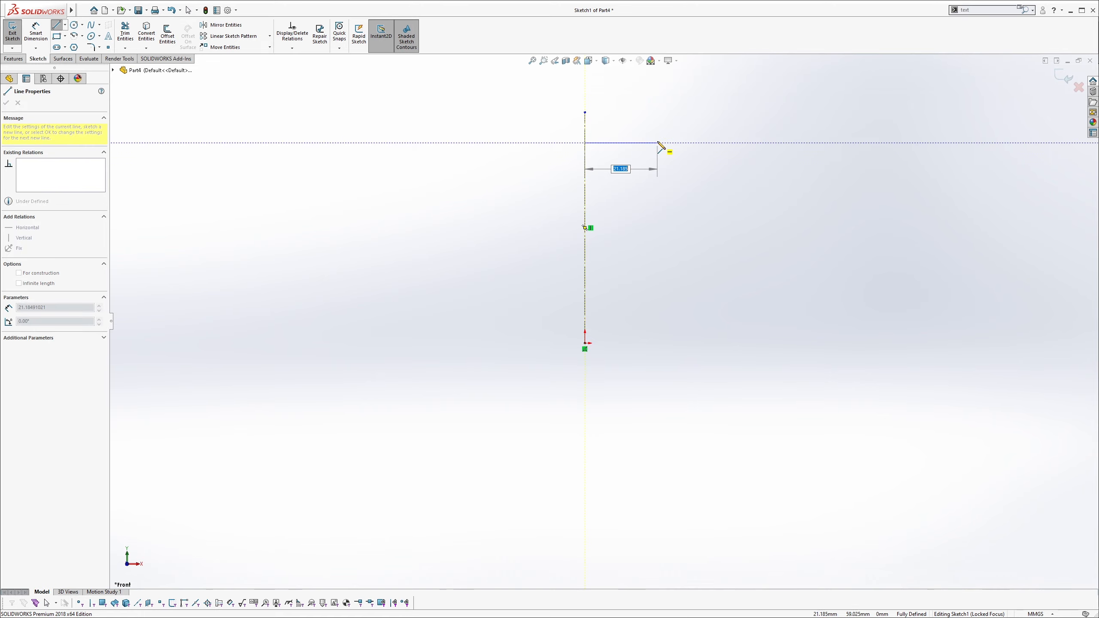
{"action": "left_click", "coordinate": [657, 143]}
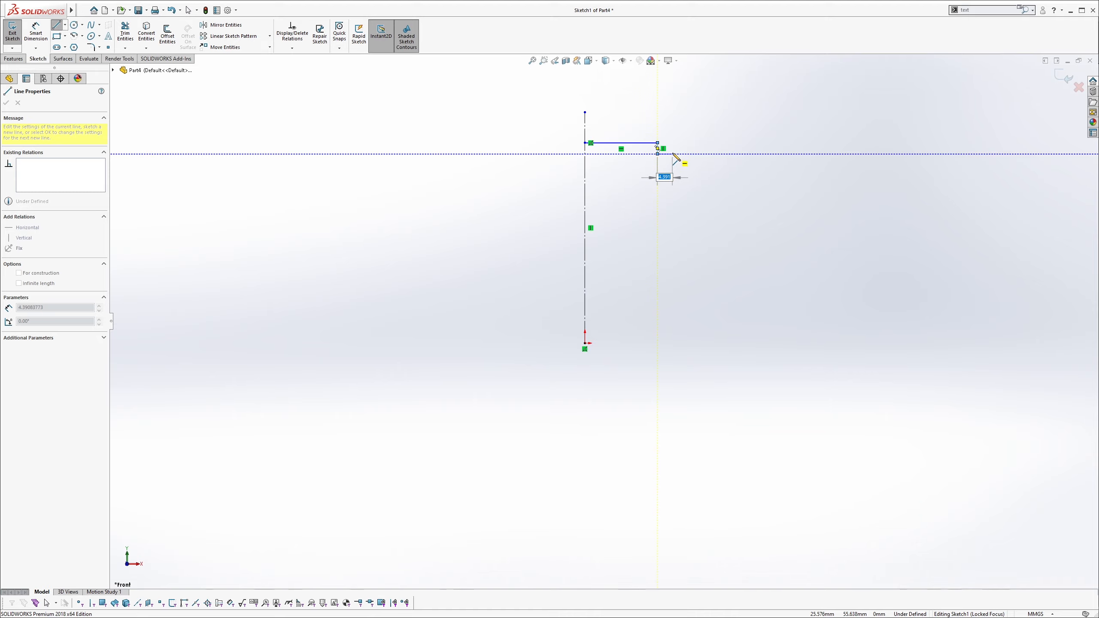
{"action": "left_click", "coordinate": [672, 154]}
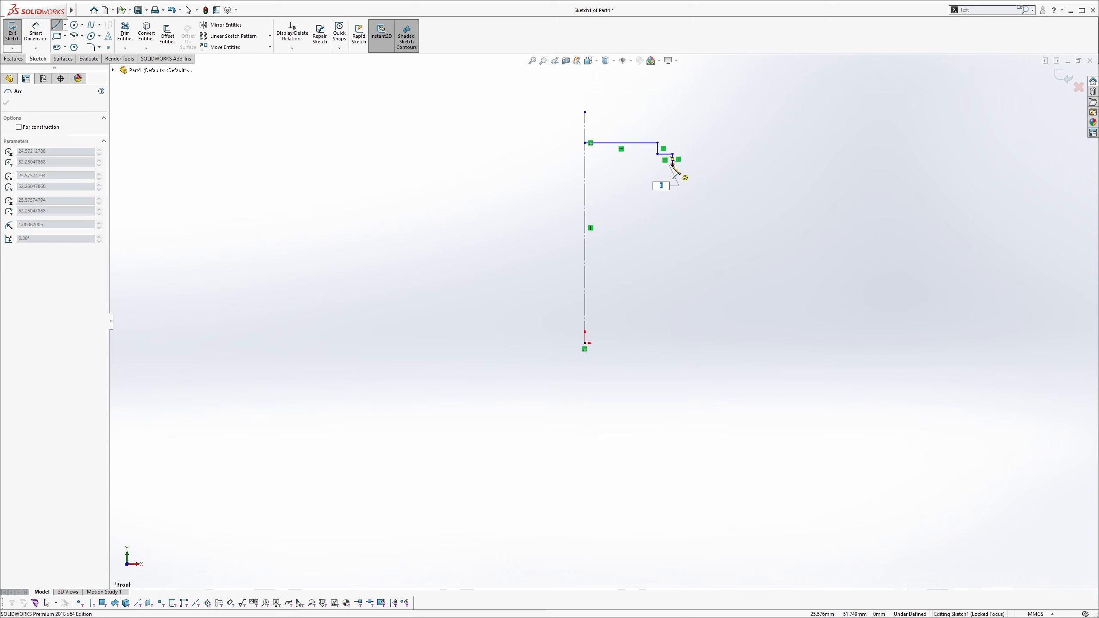
End the line chain and delete the short vertical segment at the outer end of the step.
{"action": "key", "text": "Escape"}
{"action": "scroll", "coordinate": [673, 164], "scroll_direction": "down", "scroll_amount": 4}
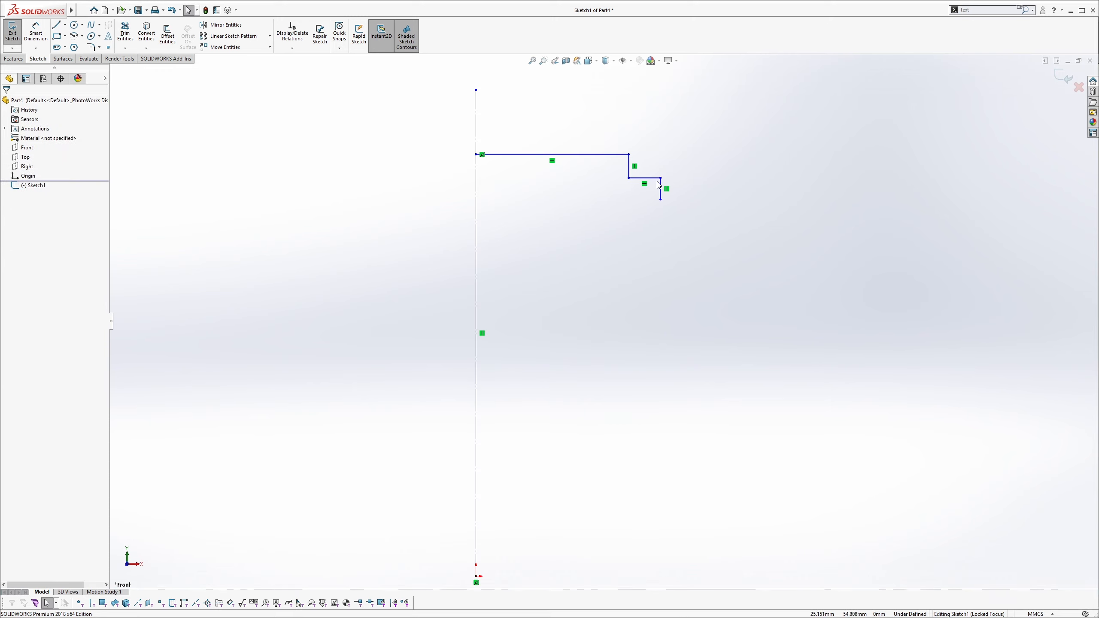
{"action": "left_click", "coordinate": [661, 187]}
{"action": "key", "text": "Delete"}
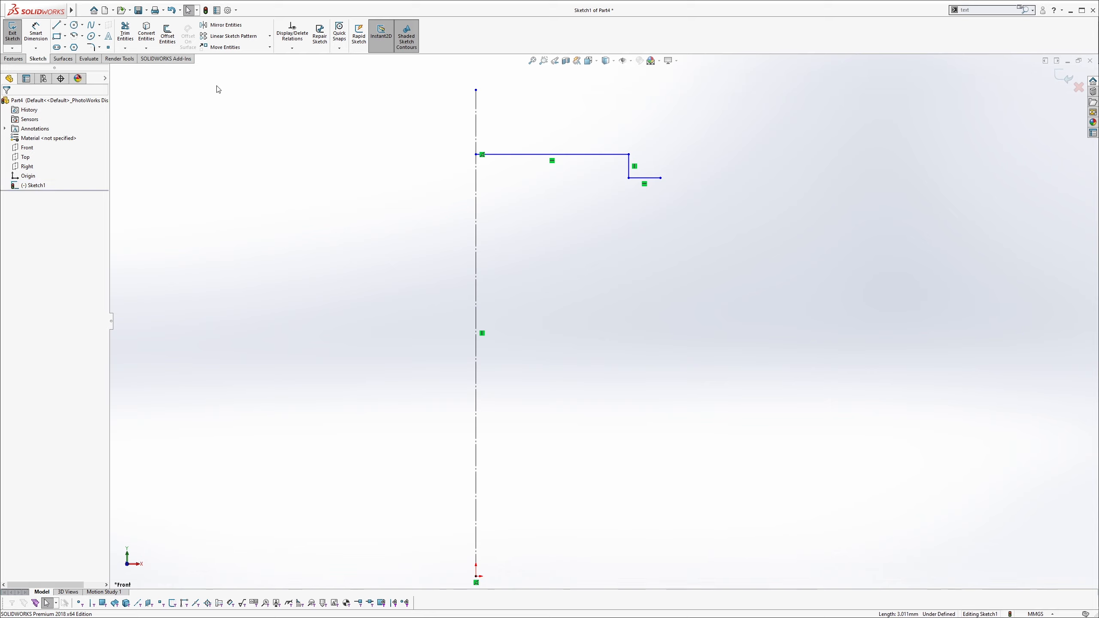
Draw a vertical line about 7.3 mm down from the step's outer end, continued by an inward tangent arc of about 13 mm radius.
{"action": "left_click", "coordinate": [57, 25]}
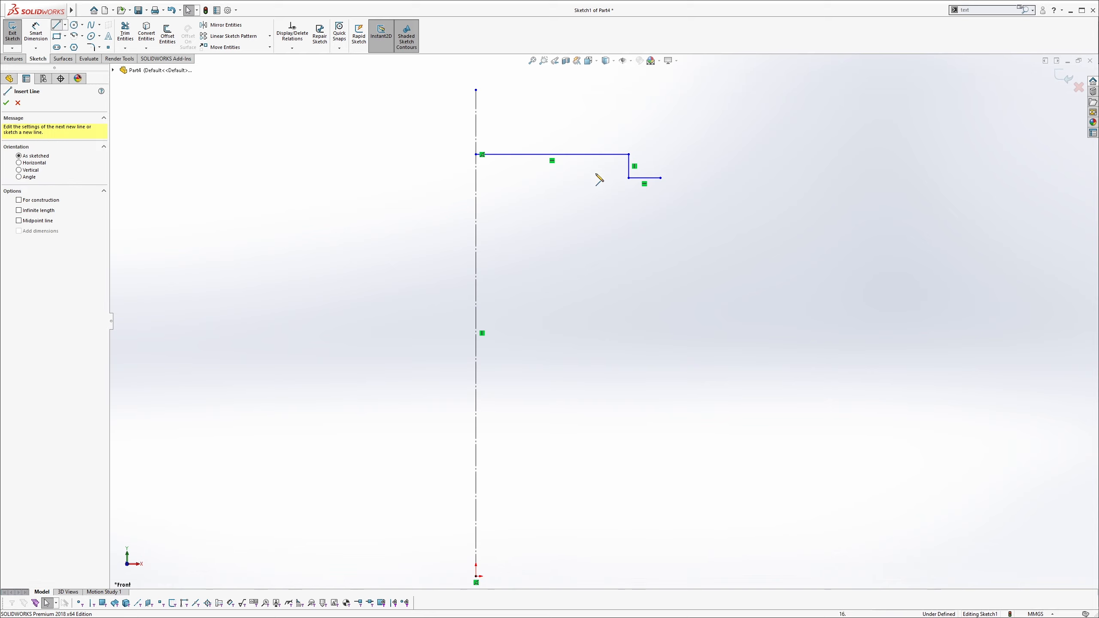
{"action": "left_click", "coordinate": [660, 178]}
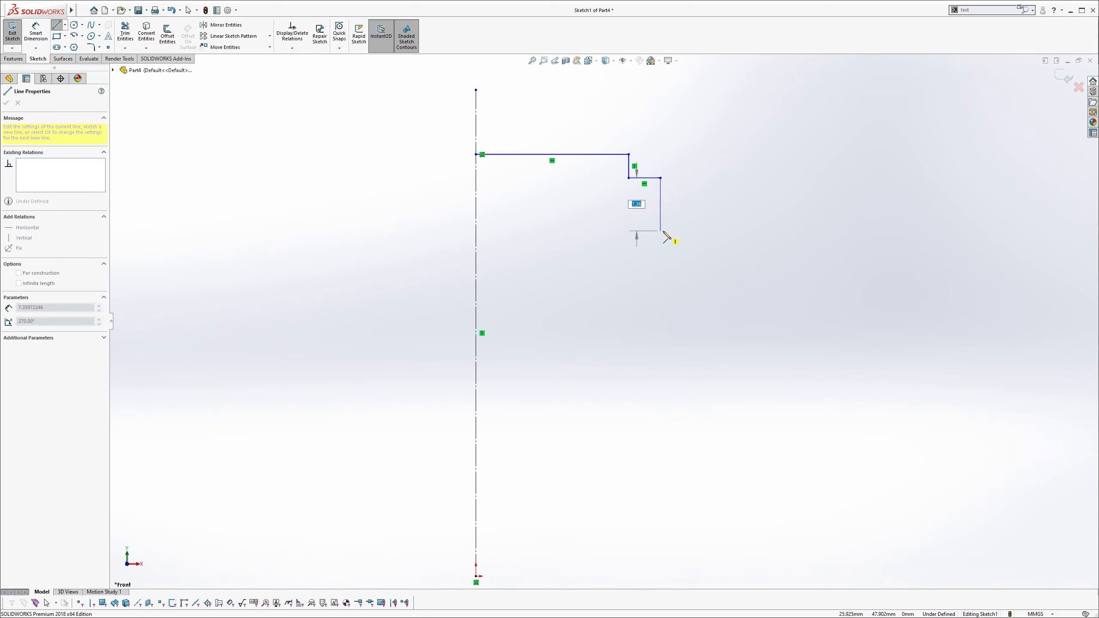
{"action": "left_click", "coordinate": [660, 230]}
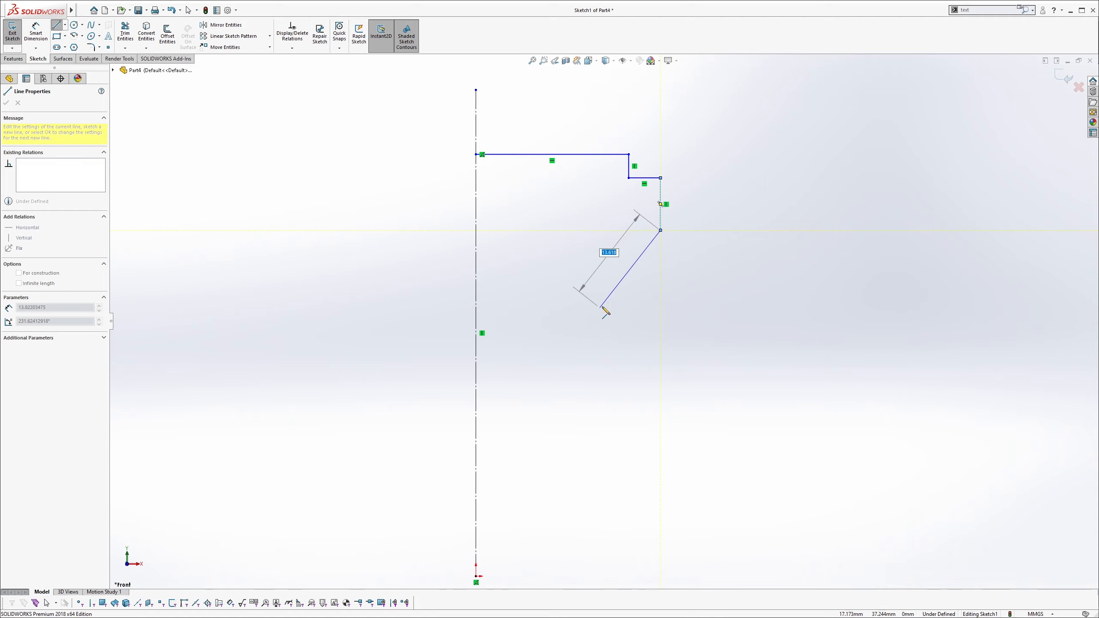
{"action": "double_click", "coordinate": [661, 231]}
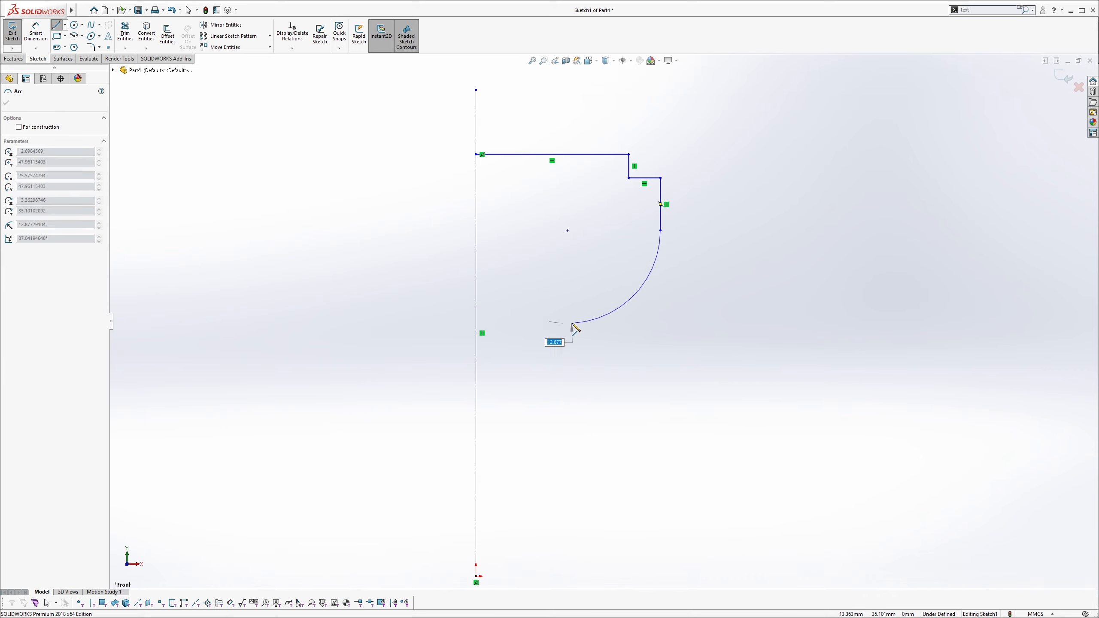
{"action": "left_click", "coordinate": [582, 323]}
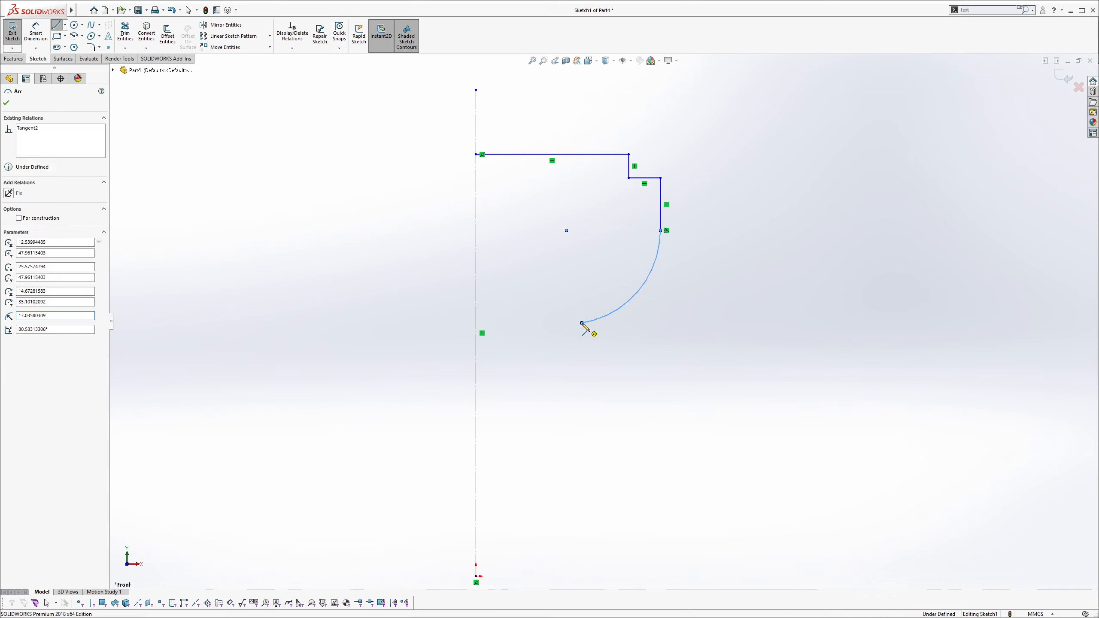
Continue from the arc with a short vertical neck, an outward step, a long vertical line, an inward step and a vertical line, closing at the origin.
{"action": "left_click", "coordinate": [582, 323]}
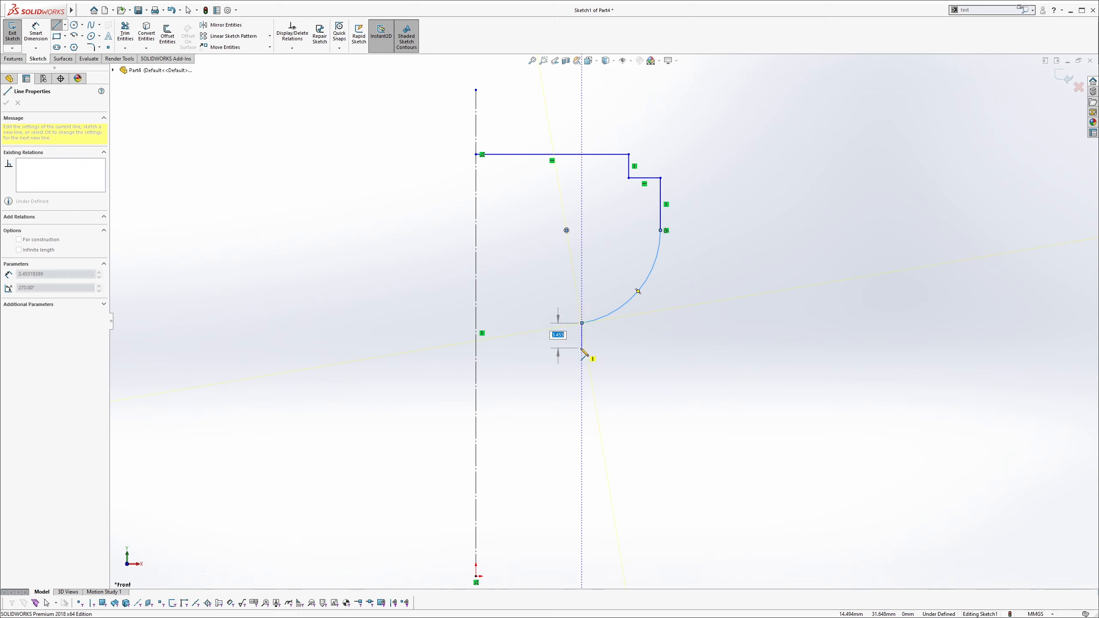
{"action": "left_click", "coordinate": [582, 347]}
{"action": "left_click", "coordinate": [600, 347]}
{"action": "scroll", "coordinate": [598, 363], "scroll_direction": "down", "scroll_amount": 2}
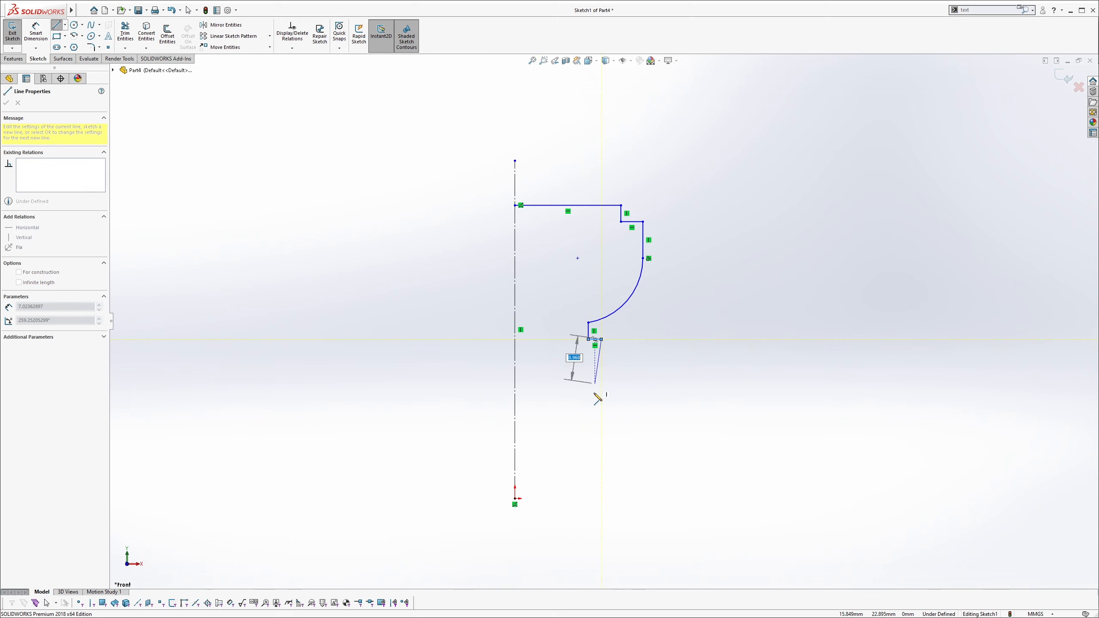
{"action": "left_click", "coordinate": [601, 457]}
{"action": "left_click", "coordinate": [589, 457]}
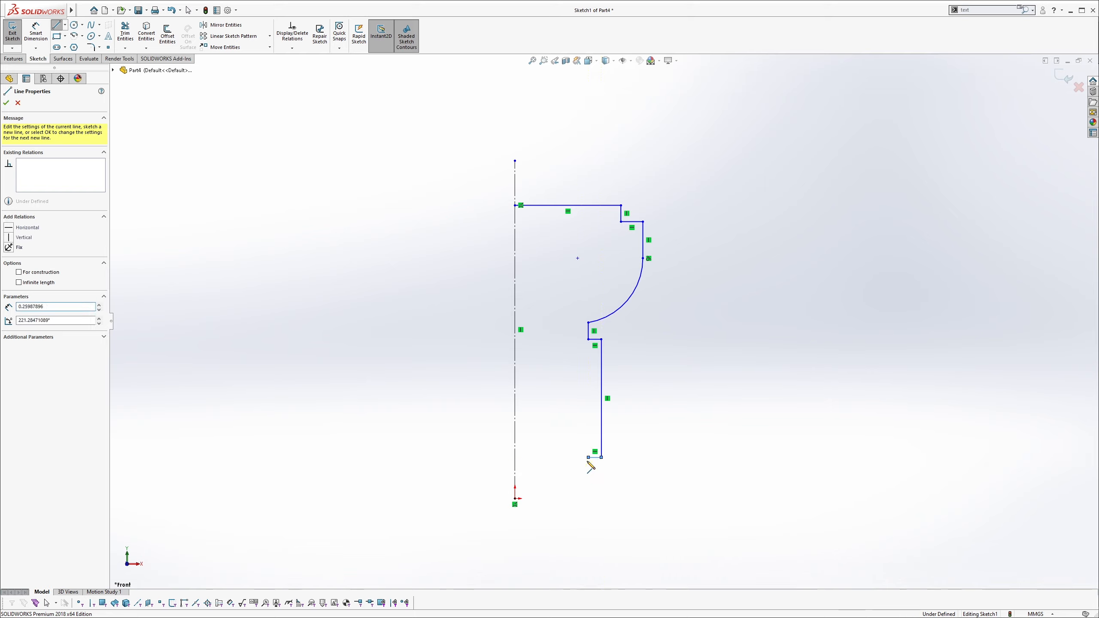
{"action": "left_click", "coordinate": [589, 501]}
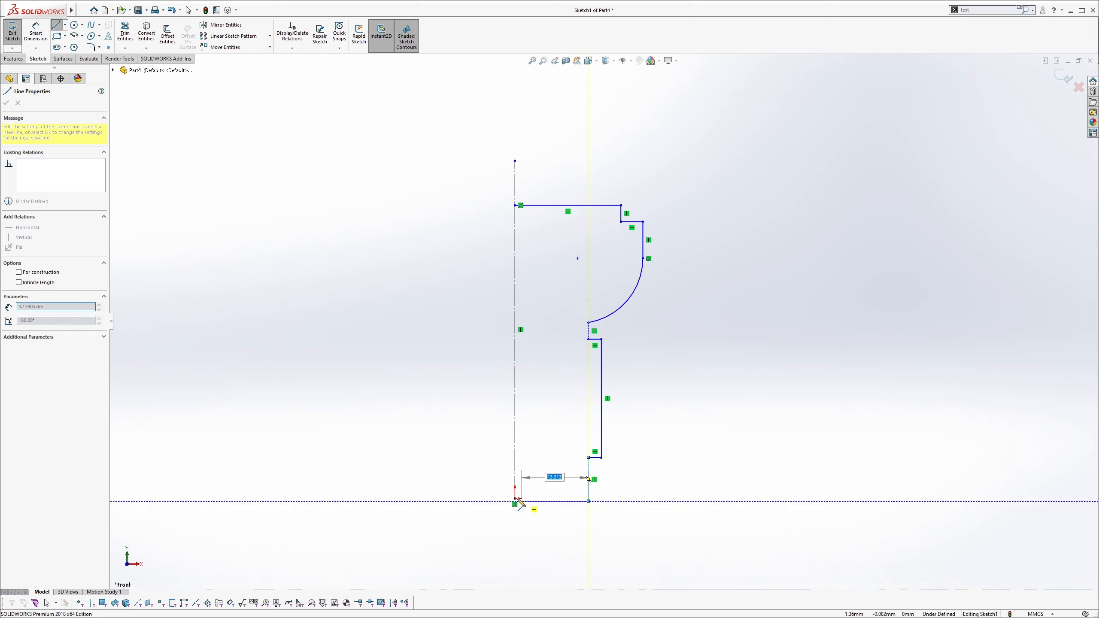
{"action": "scroll", "coordinate": [551, 493], "scroll_direction": "down", "scroll_amount": 1}
{"action": "key", "text": "Escape"}
Make the profile's slanted bottom line horizontal and hide the selection filters.
{"action": "scroll", "coordinate": [564, 496], "scroll_direction": "down", "scroll_amount": 3}
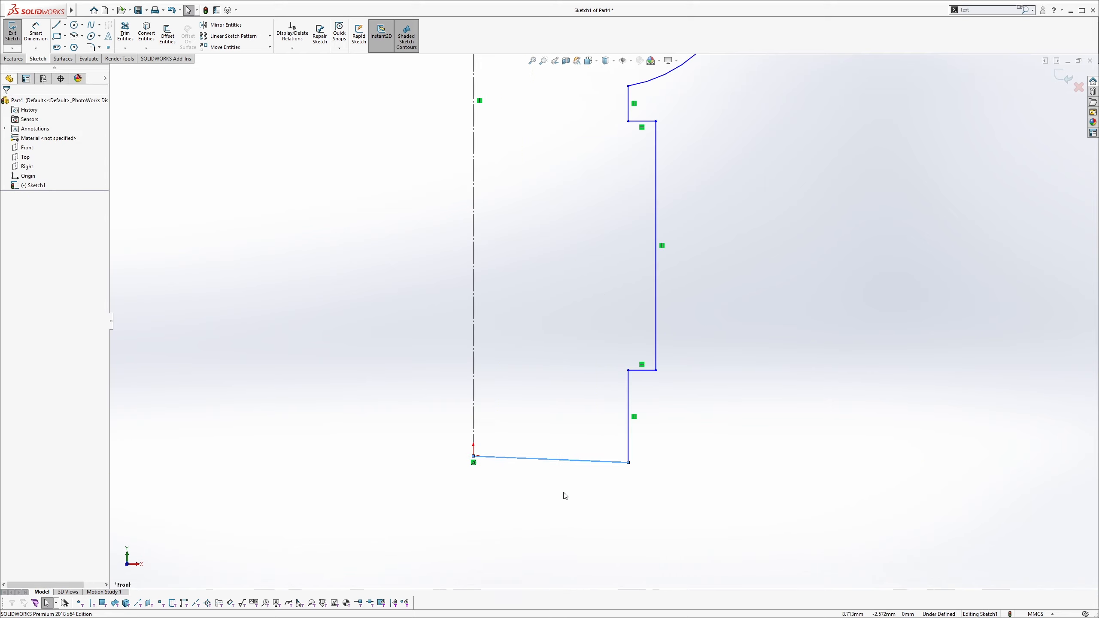
{"action": "left_click", "coordinate": [523, 458]}
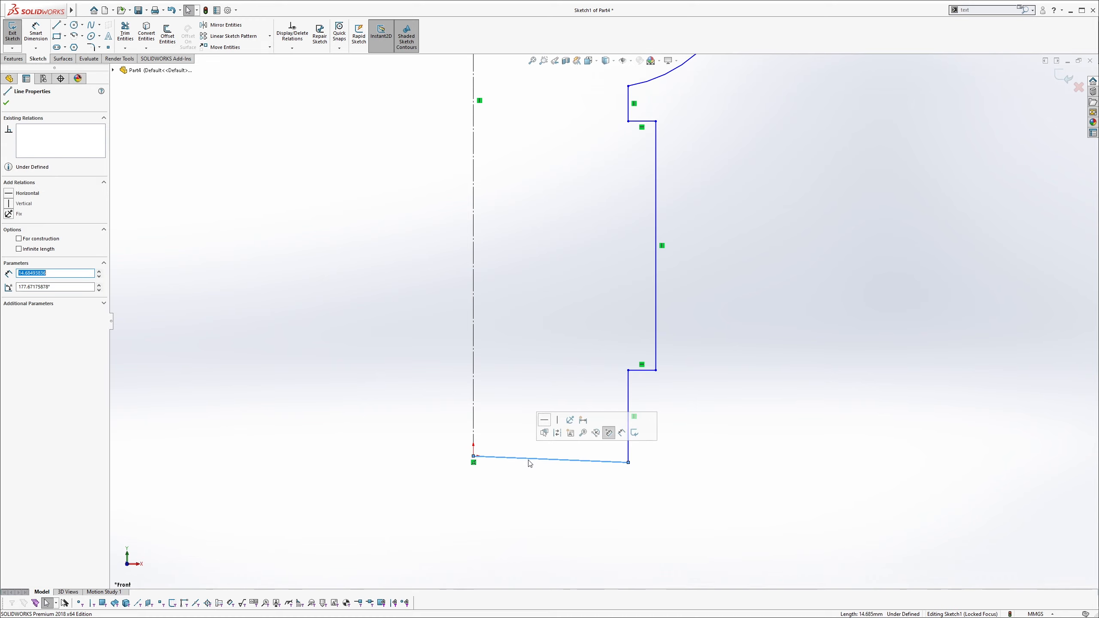
{"action": "left_click", "coordinate": [545, 419]}
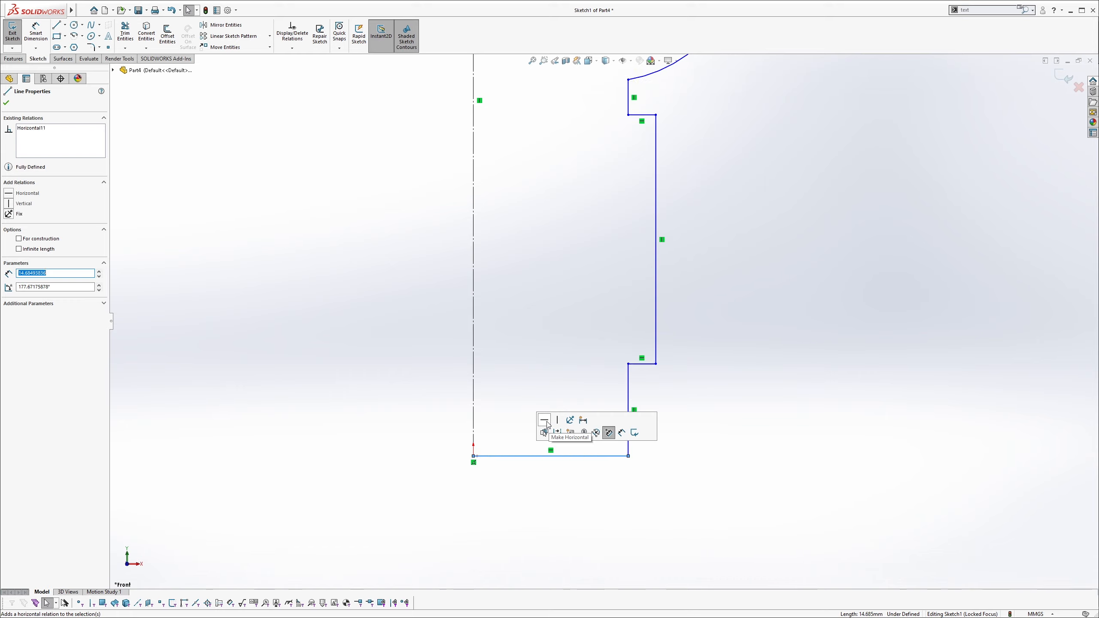
{"action": "scroll", "coordinate": [603, 322], "scroll_direction": "up", "scroll_amount": 3}
{"action": "left_click", "coordinate": [683, 300]}
{"action": "scroll", "coordinate": [647, 266], "scroll_direction": "up", "scroll_amount": 4}
{"action": "scroll", "coordinate": [608, 212], "scroll_direction": "down", "scroll_amount": 5}
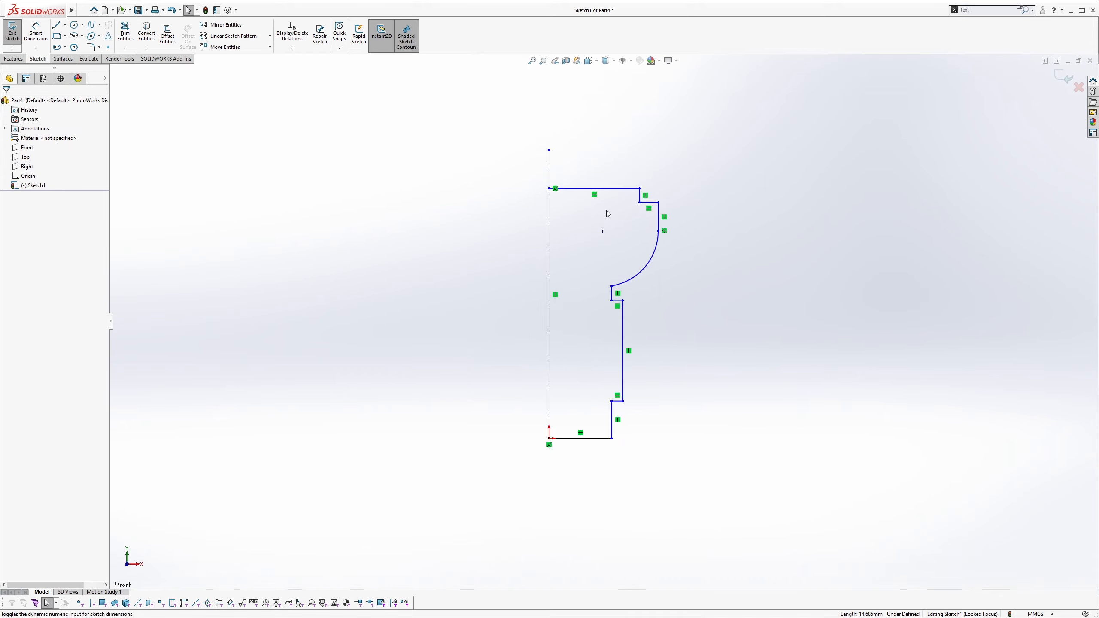
{"action": "key", "text": "F5"}
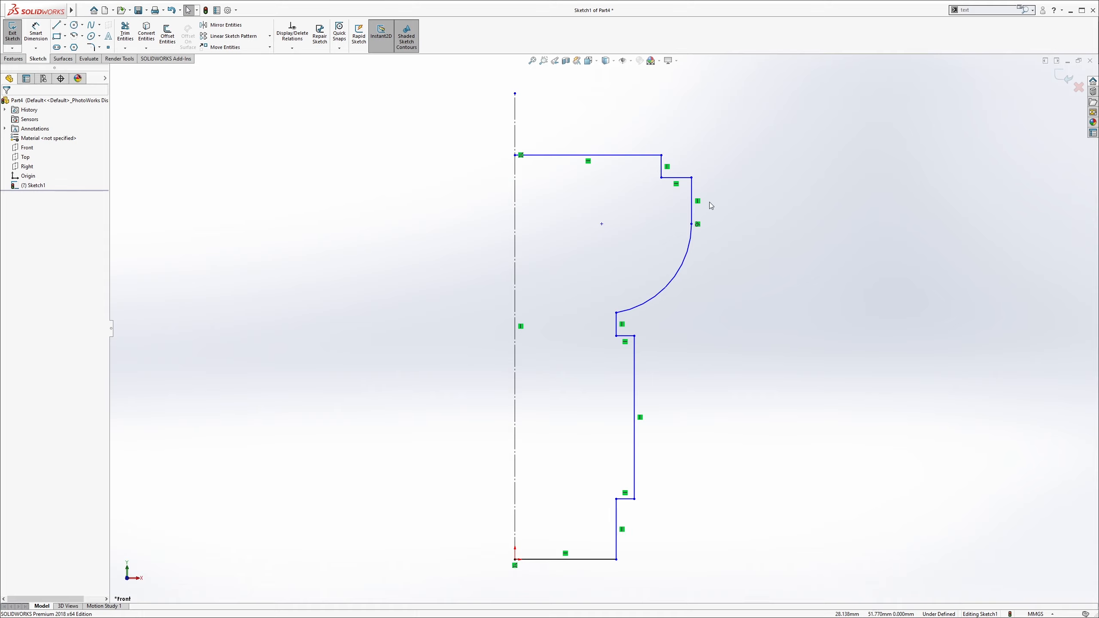
Dimension the uppermost vertical edge as a diameter across the construction line and set it to 5 mm.
{"action": "left_click", "coordinate": [43, 34]}
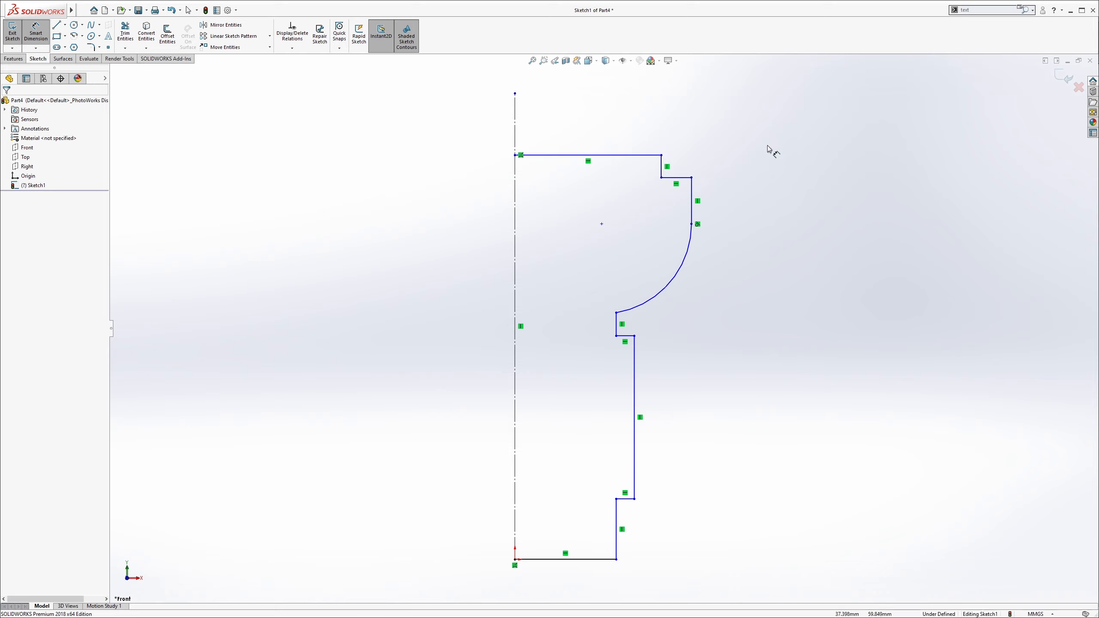
{"action": "left_click", "coordinate": [662, 166]}
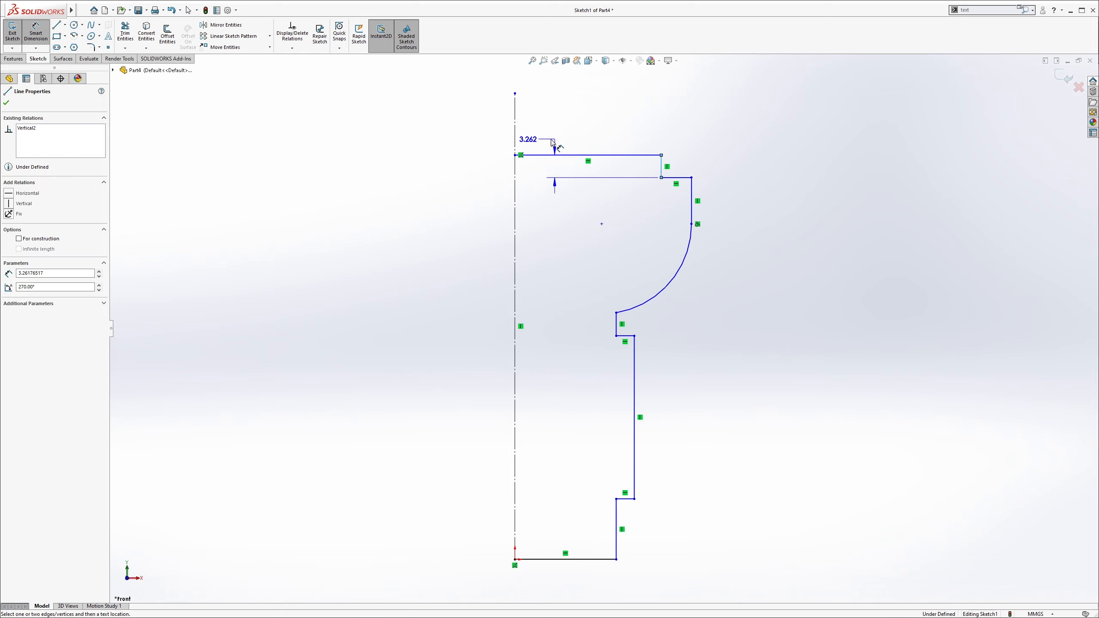
{"action": "left_click", "coordinate": [515, 139]}
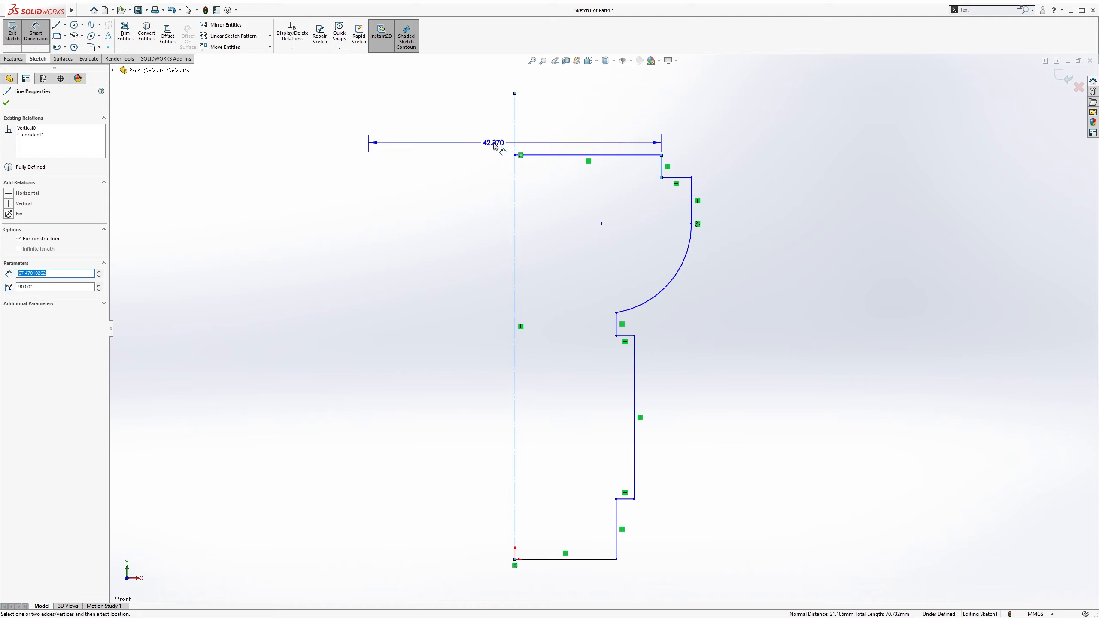
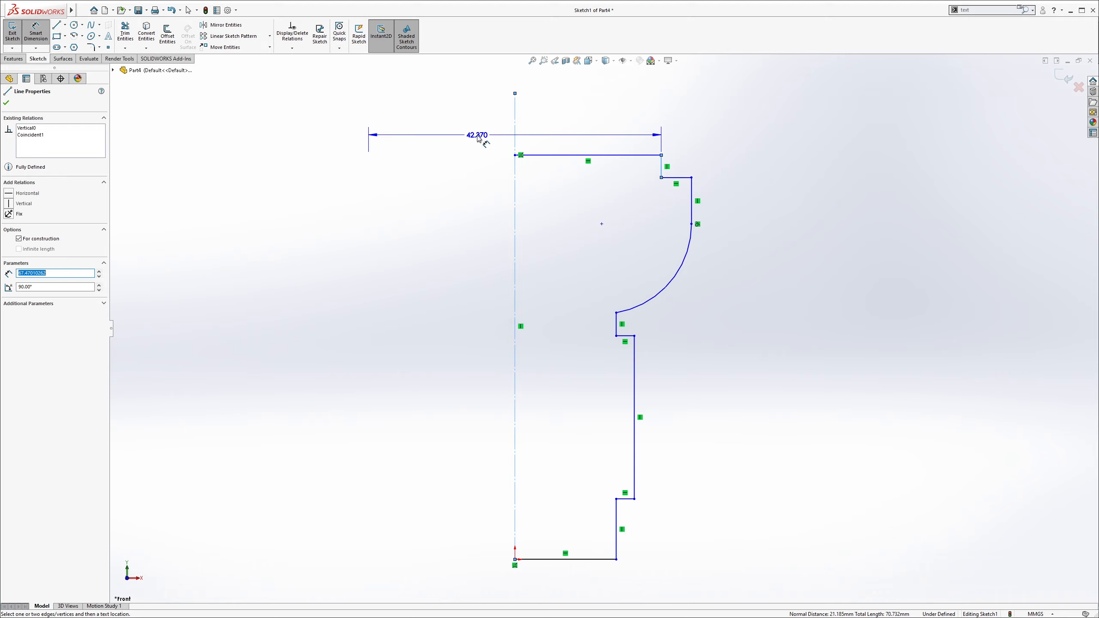
{"action": "left_click", "coordinate": [478, 137]}
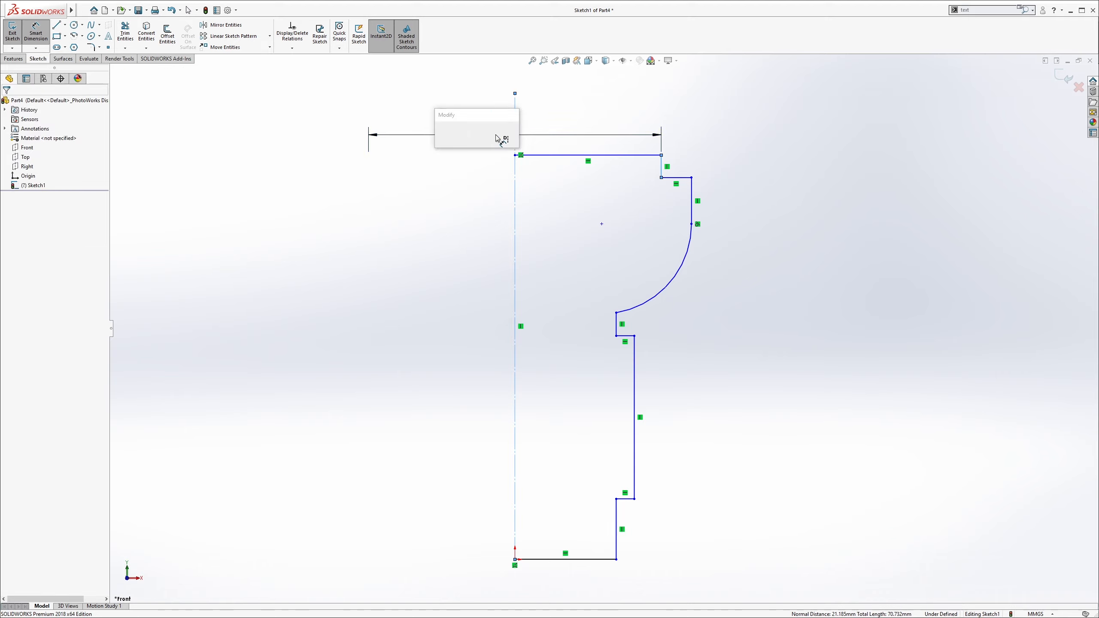
{"action": "type", "text": "5"}
{"action": "key", "text": "Return"}
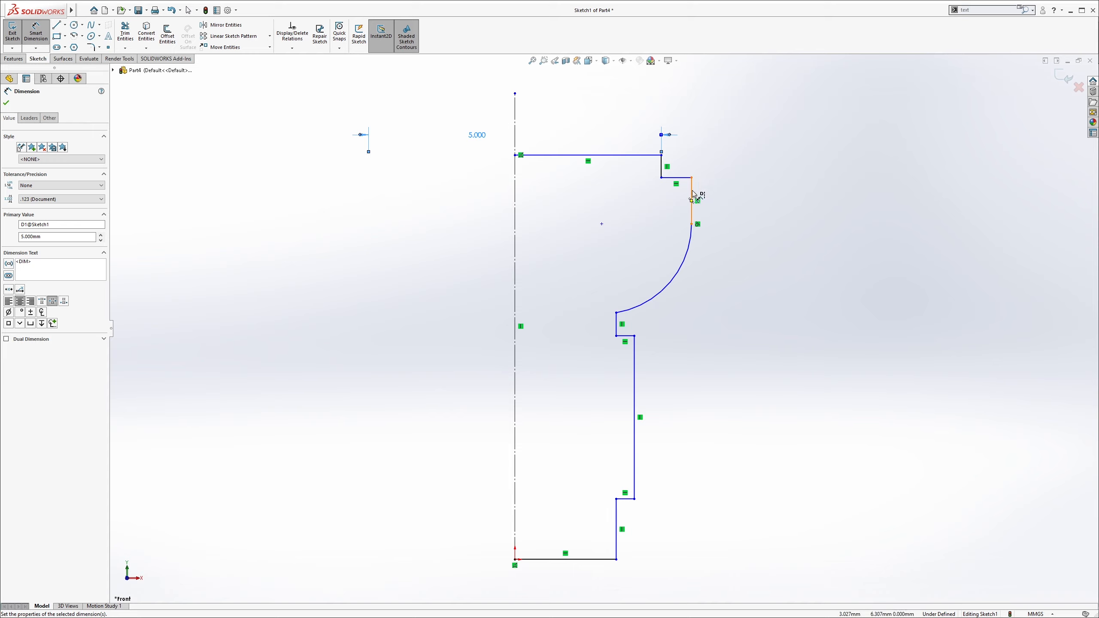
Dimension the outer vertical edge above the arc as a diameter across the construction line, set to 7 mm.
{"action": "left_click", "coordinate": [692, 196]}
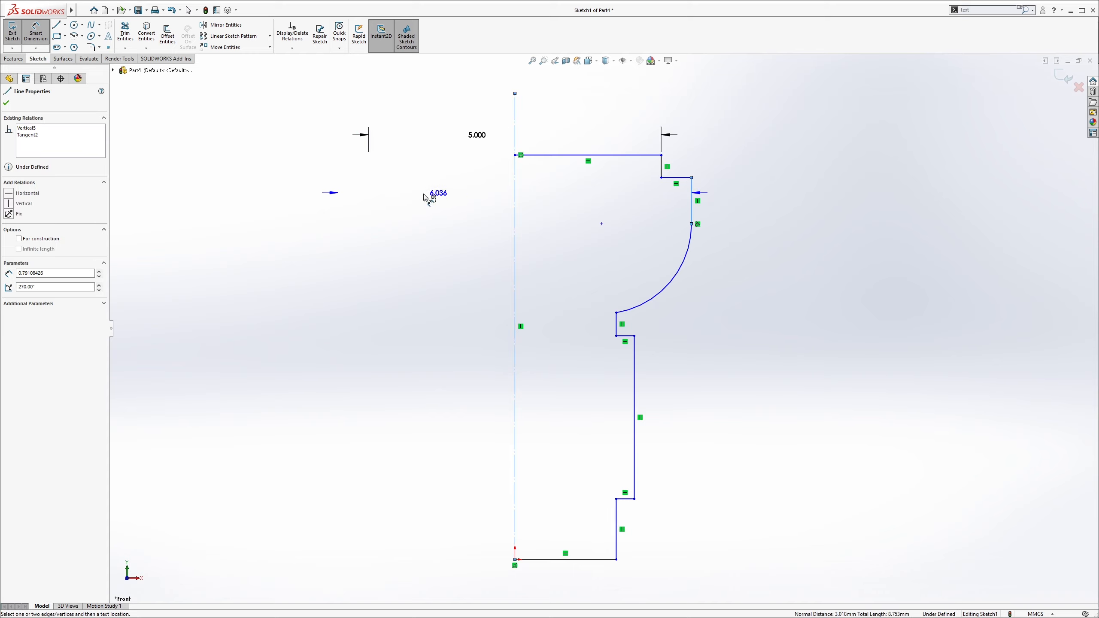
{"action": "scroll", "coordinate": [507, 151], "scroll_direction": "up", "scroll_amount": 2}
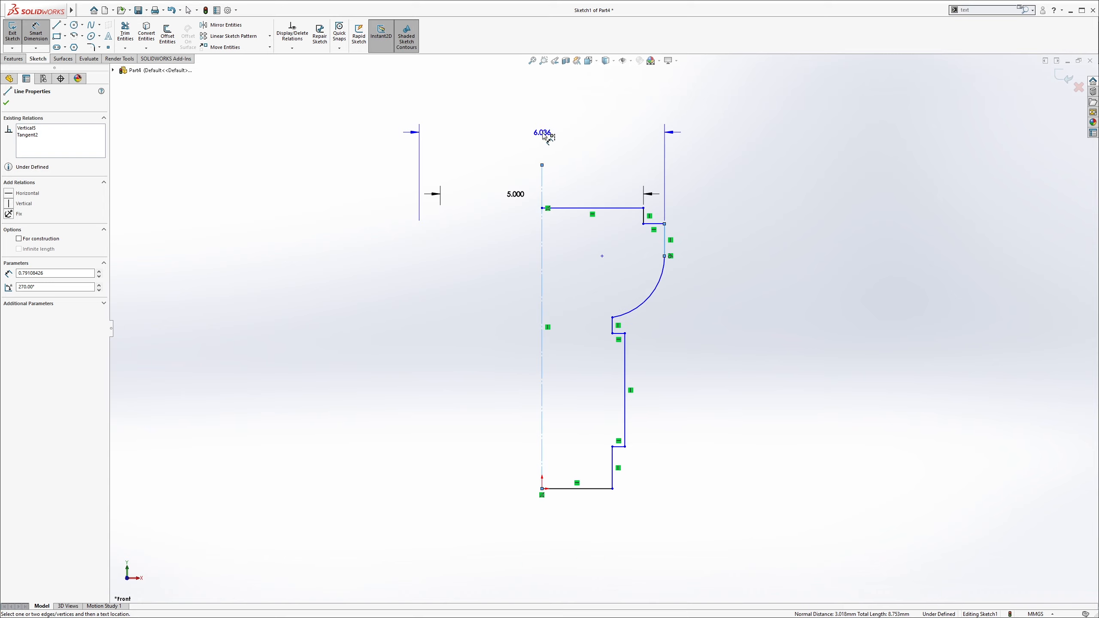
{"action": "left_click", "coordinate": [543, 136]}
{"action": "type", "text": "7mm"}
{"action": "key", "text": "Return"}
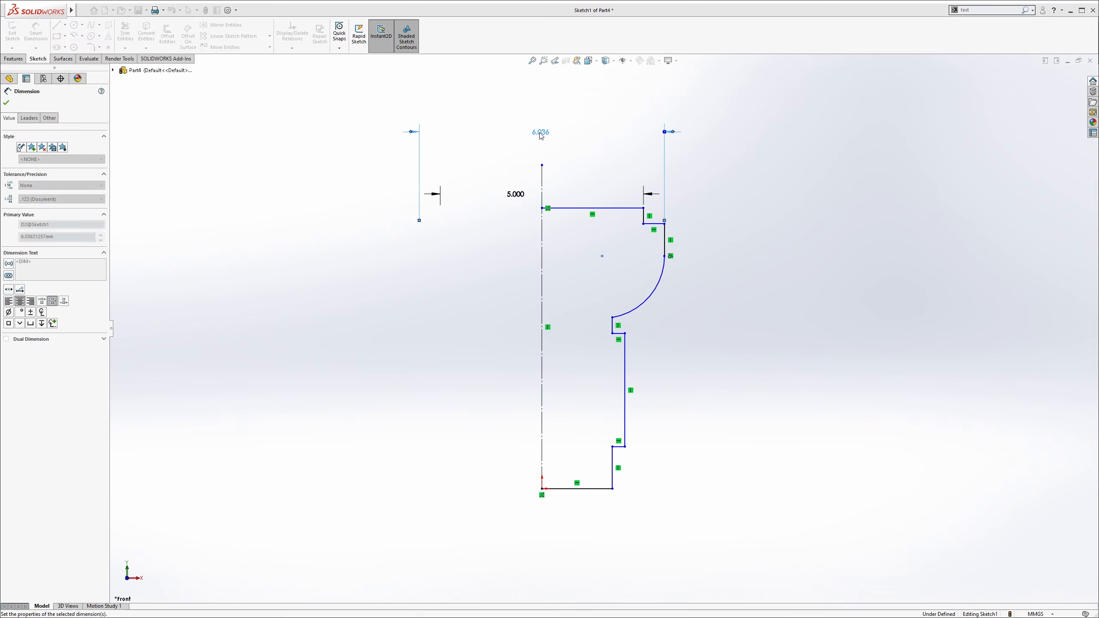
Dimension the long vertical stem edge as a diameter across the construction line, set to 3.5 mm.
{"action": "left_click", "coordinate": [629, 358]}
{"action": "scroll", "coordinate": [546, 431], "scroll_direction": "up", "scroll_amount": 3}
{"action": "left_click", "coordinate": [555, 478]}
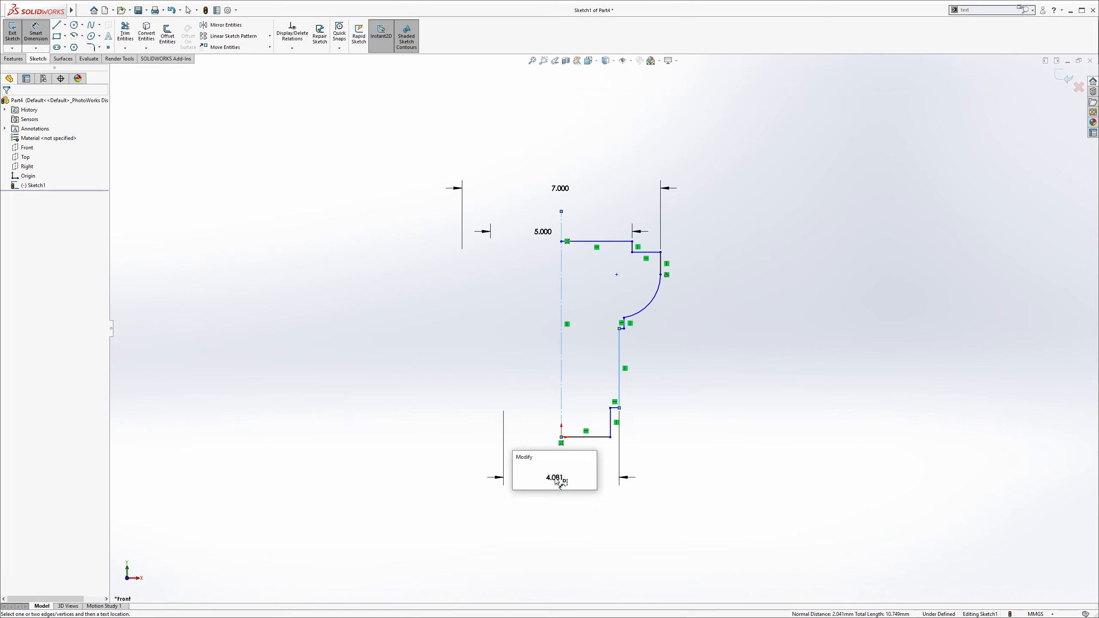
{"action": "type", "text": "3.5"}
{"action": "key", "text": "Return"}
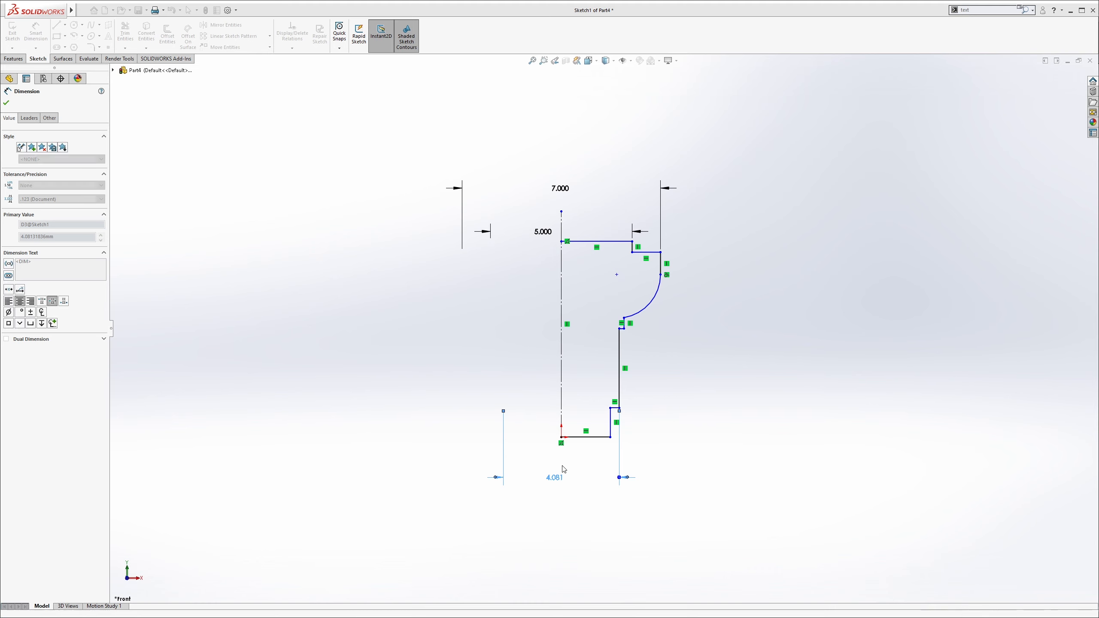
Dimension the lowest vertical edge as a diameter across the construction line, set to 3 mm.
{"action": "scroll", "coordinate": [609, 439], "scroll_direction": "down", "scroll_amount": 3}
{"action": "left_click", "coordinate": [610, 409]}
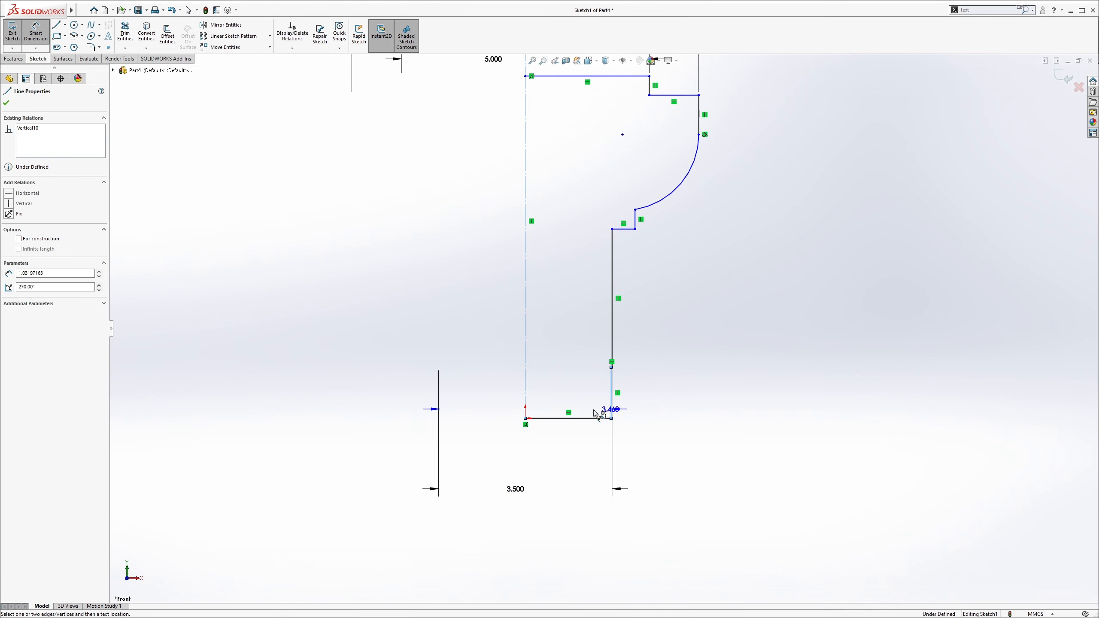
{"action": "left_click", "coordinate": [526, 447]}
{"action": "type", "text": "3.4630347mm"}
{"action": "key", "text": "Return"}
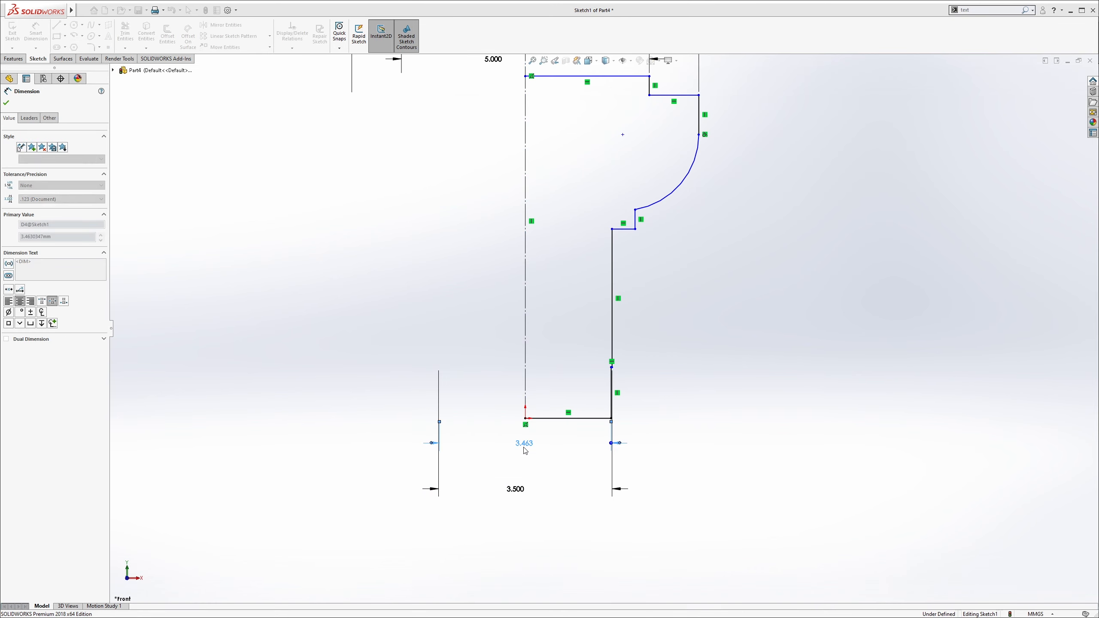
{"action": "scroll", "coordinate": [561, 262], "scroll_direction": "up", "scroll_amount": 3}
{"action": "scroll", "coordinate": [532, 213], "scroll_direction": "down", "scroll_amount": 1}
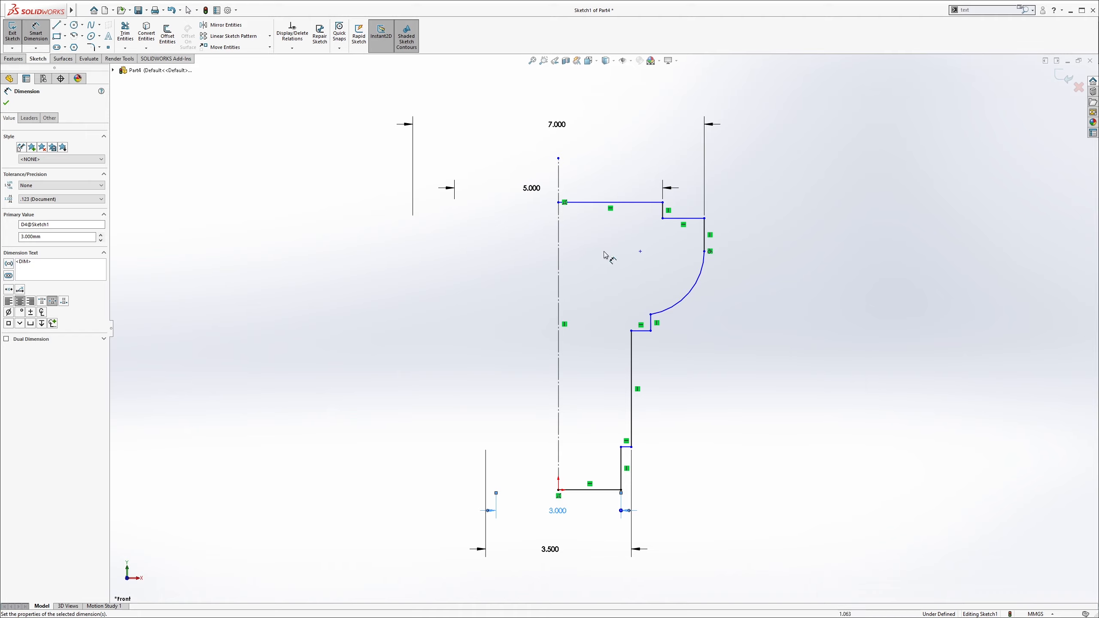
Dimension the length of the short uppermost vertical edge and set it to 0.5 mm.
{"action": "left_click", "coordinate": [664, 211]}
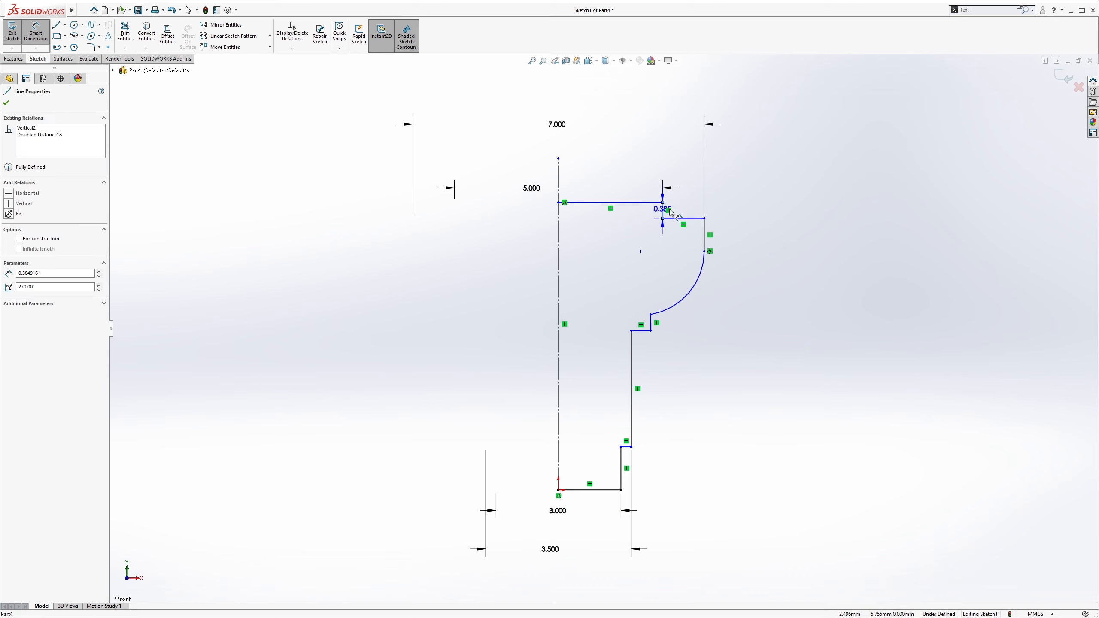
{"action": "left_click", "coordinate": [683, 148]}
{"action": "type", "text": "0.5"}
{"action": "key", "text": "Return"}
{"action": "scroll", "coordinate": [670, 331], "scroll_direction": "down", "scroll_amount": 2}
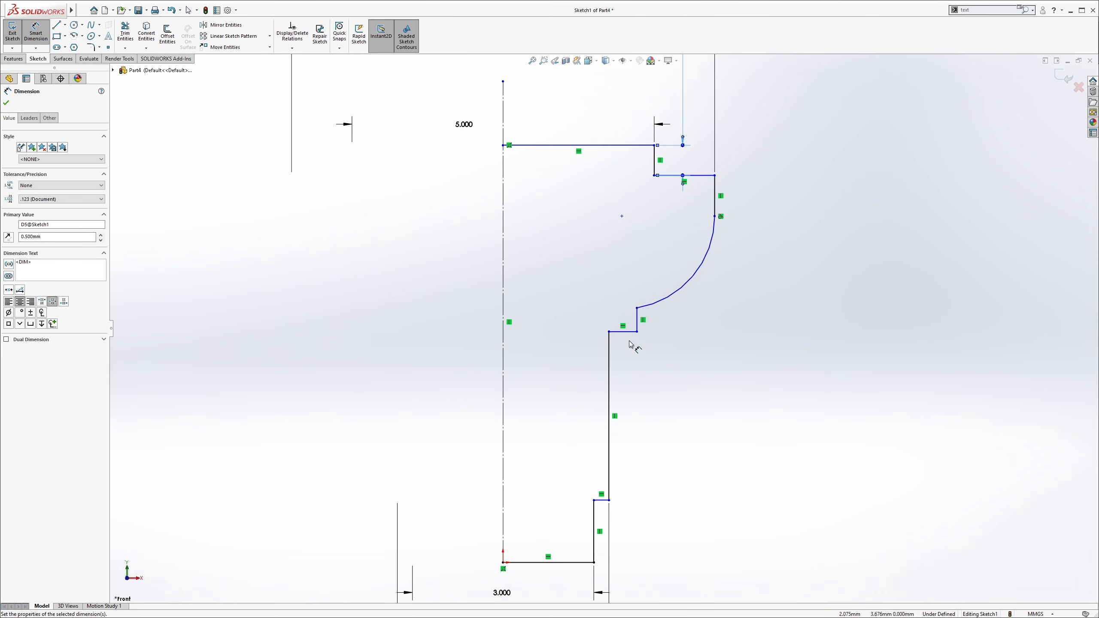
Pull the arc's lower endpoint inward past the stem edge, and dimension the lowest vertical edge's length at 0.75 mm.
{"action": "key", "text": "Escape"}
{"action": "mouse_move", "coordinate": [638, 310]}
{"action": "left_mouse_down"}
{"action": "mouse_move", "coordinate": [591, 317]}
{"action": "mouse_move", "coordinate": [610, 320]}
{"action": "mouse_move", "coordinate": [605, 340]}
{"action": "left_mouse_up"}
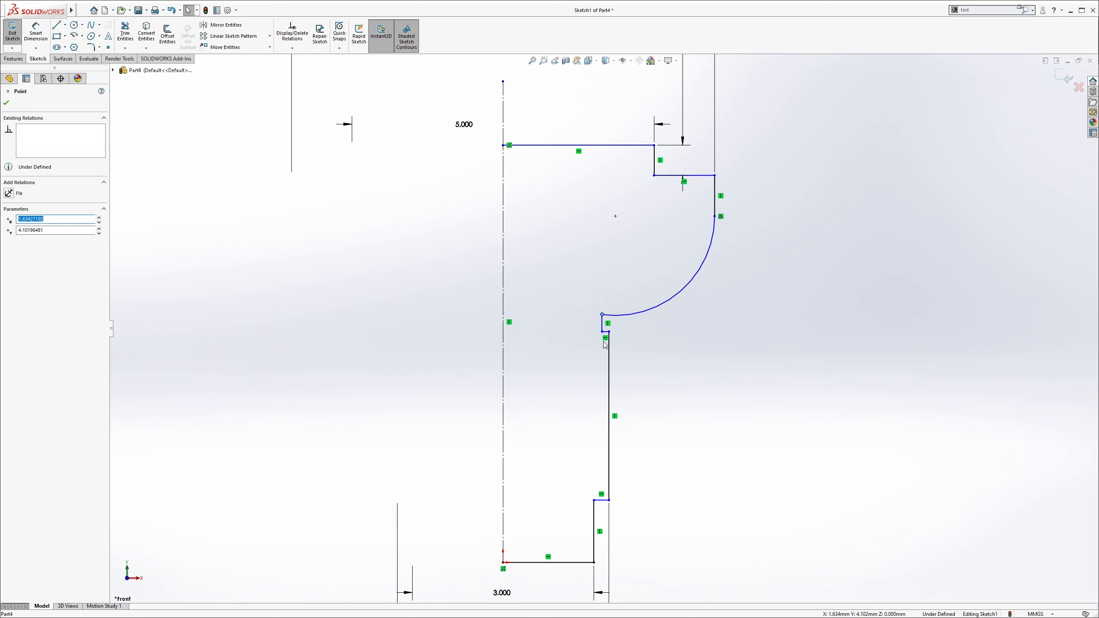
{"action": "key", "text": "s"}
{"action": "left_click", "coordinate": [641, 340]}
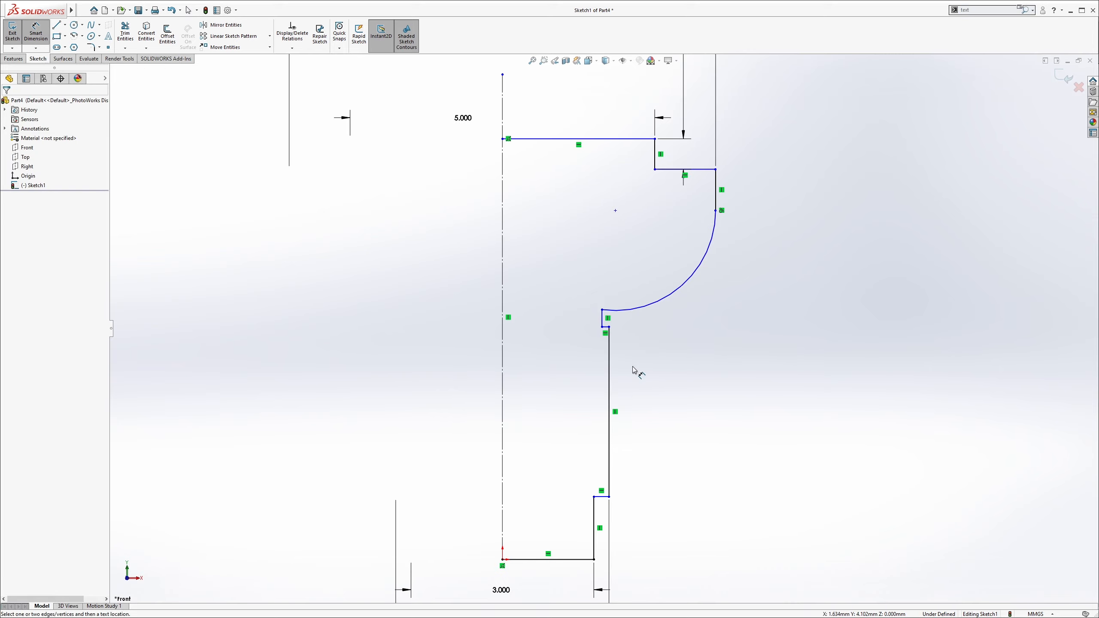
{"action": "key", "text": "z"}
{"action": "left_click", "coordinate": [598, 470]}
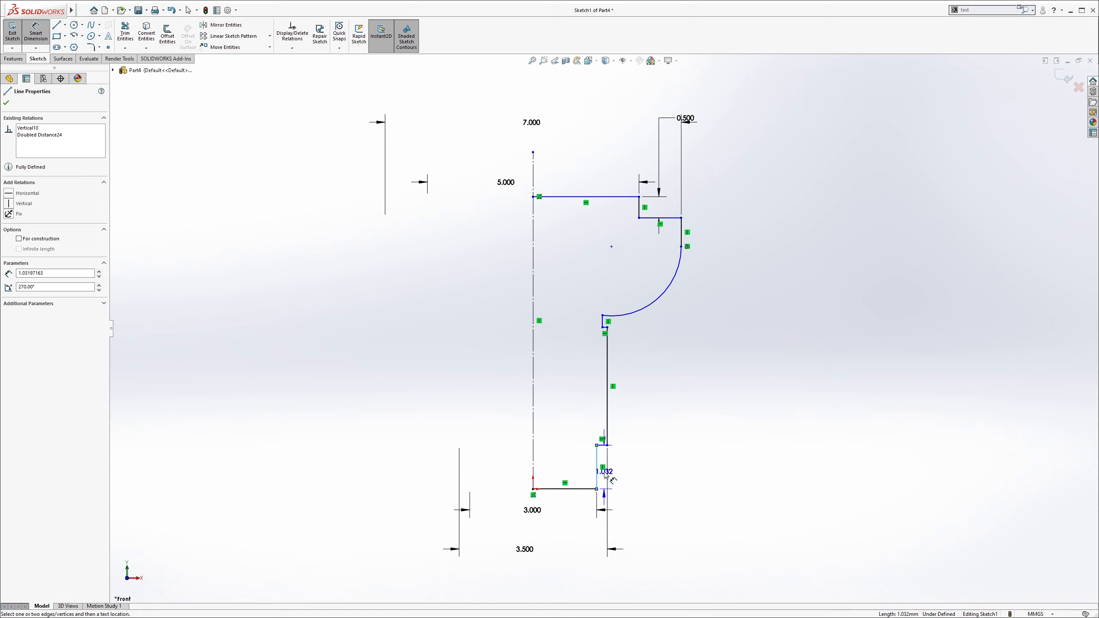
{"action": "left_click", "coordinate": [665, 474]}
{"action": "type", "text": ".75"}
{"action": "key", "text": "Return"}
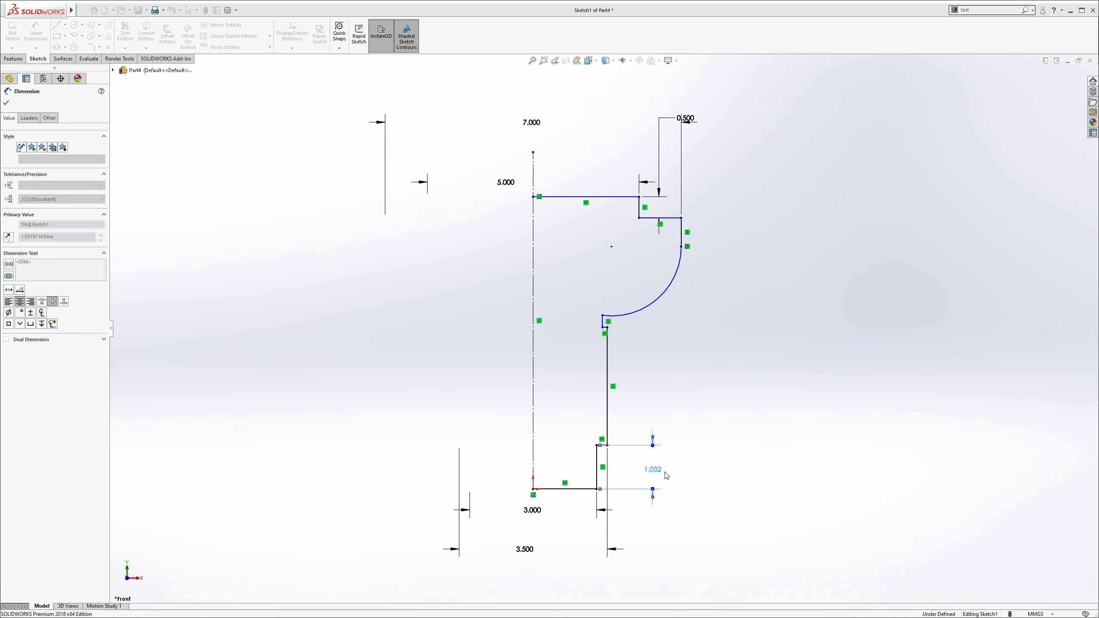
Dimension the length of the short vertical edge directly below the arc and set it to 0.75 mm.
{"action": "scroll", "coordinate": [608, 308], "scroll_direction": "down", "scroll_amount": 5}
{"action": "left_click", "coordinate": [593, 288]}
{"action": "left_click", "coordinate": [551, 291]}
{"action": "type", "text": ".75"}
{"action": "key", "text": "Return"}
{"action": "key", "text": "f"}
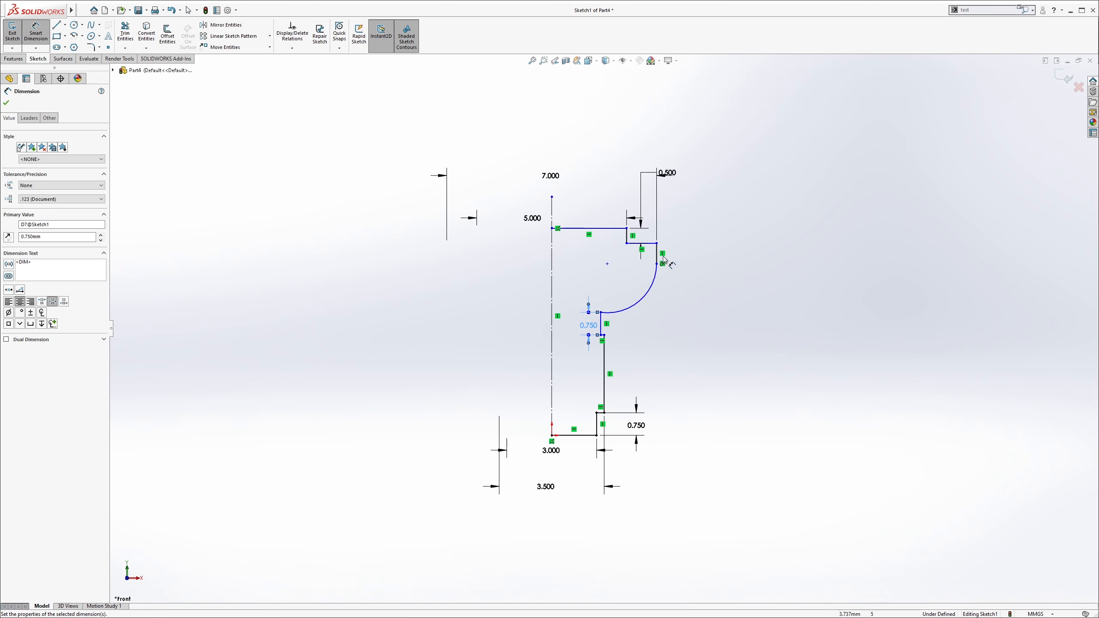
Dimension the length of the outer vertical edge above the arc as 0.5 mm.
{"action": "left_click", "coordinate": [656, 253]}
{"action": "left_click", "coordinate": [722, 228]}
{"action": "key", "text": "Return"}
{"action": "key", "text": "Escape"}
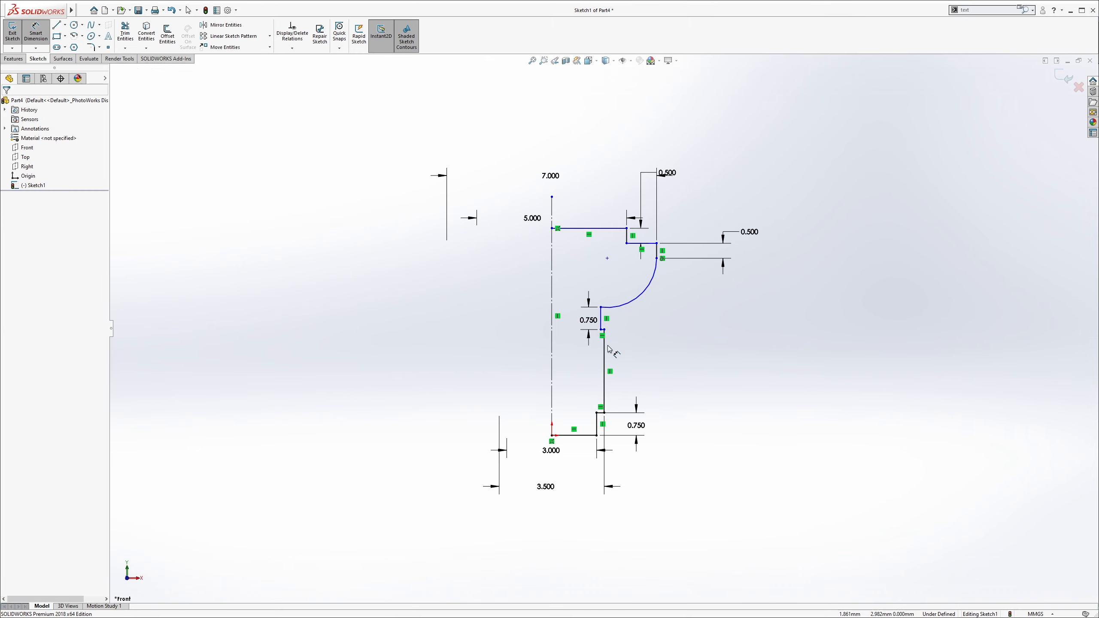
Lower the arc's bottom endpoint and dimension its height above the profile's base edge at 4.5 mm.
{"action": "left_click_drag", "start_coordinate": [601, 316], "coordinate": [597, 329]}
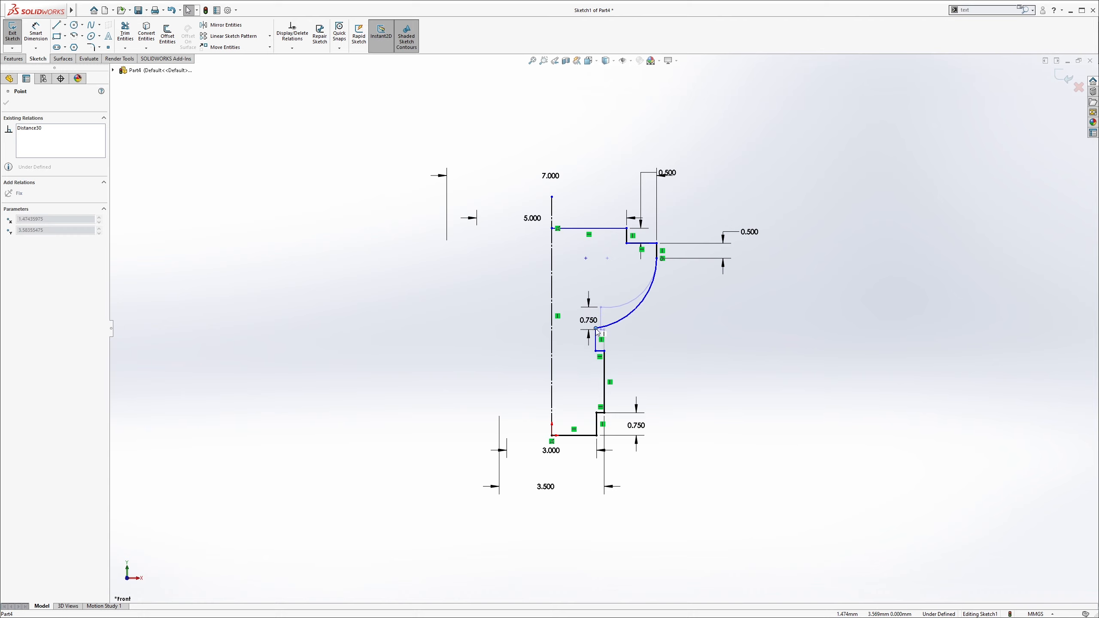
{"action": "key", "text": "Escape"}
{"action": "key", "text": "s"}
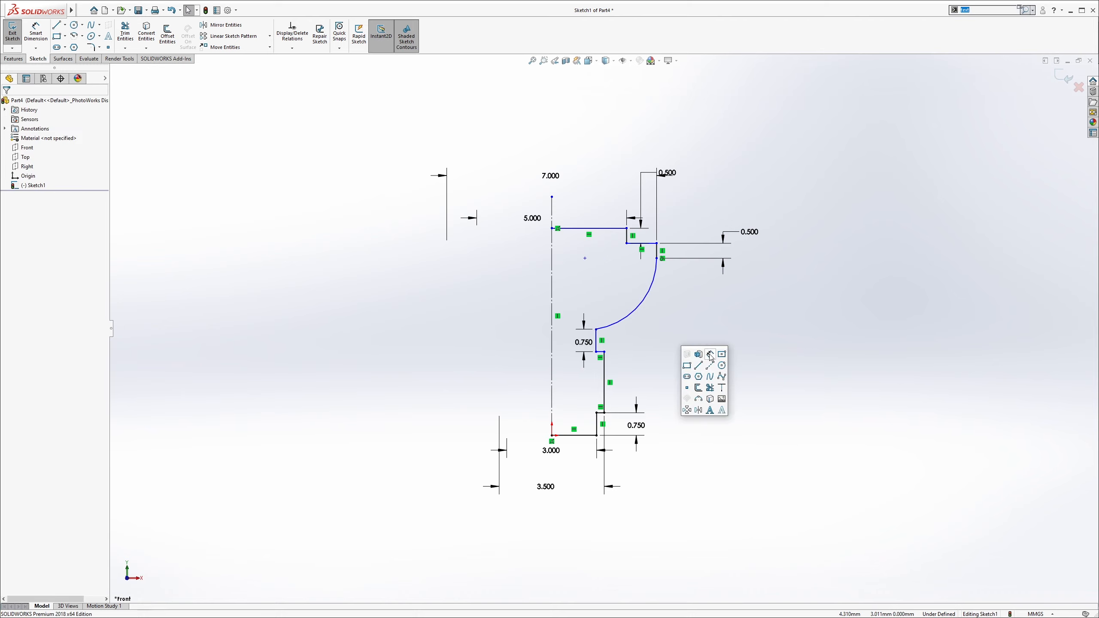
{"action": "left_click", "coordinate": [710, 354]}
{"action": "left_click", "coordinate": [582, 435]}
{"action": "left_click", "coordinate": [596, 329]}
{"action": "left_click", "coordinate": [510, 367]}
{"action": "type", "text": "4.5"}
{"action": "key", "text": "Return"}
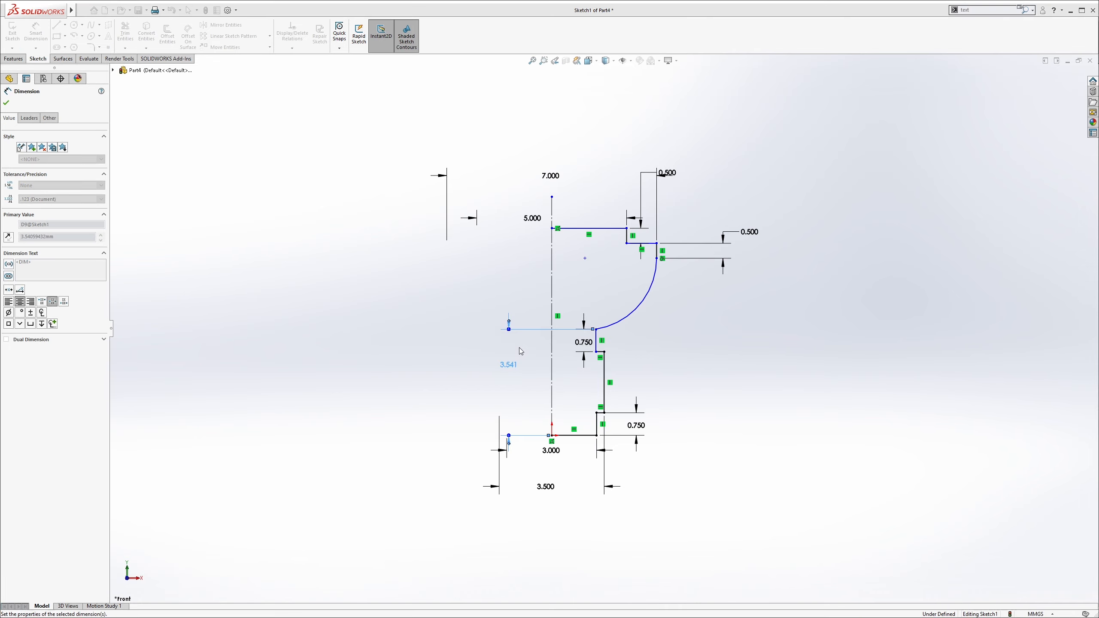
{"action": "key", "text": "Escape"}
Lower the top edge slightly and dimension the overall height between the top and base edges as 8 mm.
{"action": "scroll", "coordinate": [580, 201], "scroll_direction": "down", "scroll_amount": 3}
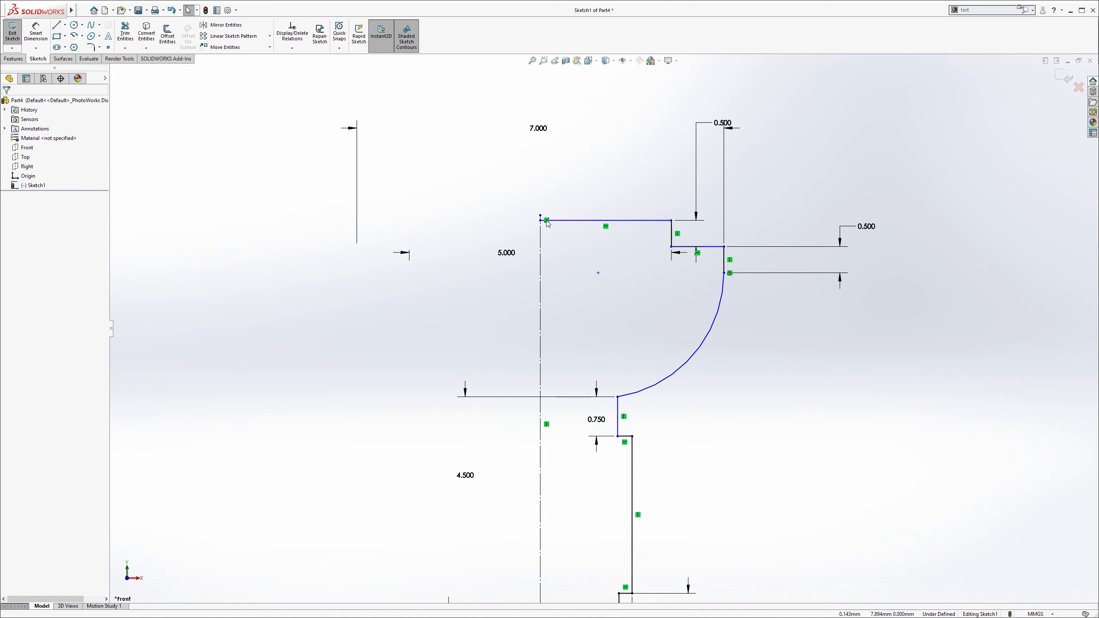
{"action": "mouse_move", "coordinate": [542, 224]}
{"action": "left_mouse_down"}
{"action": "mouse_move", "coordinate": [542, 274]}
{"action": "mouse_move", "coordinate": [549, 238]}
{"action": "left_mouse_up"}
{"action": "scroll", "coordinate": [603, 328], "scroll_direction": "up", "scroll_amount": 4}
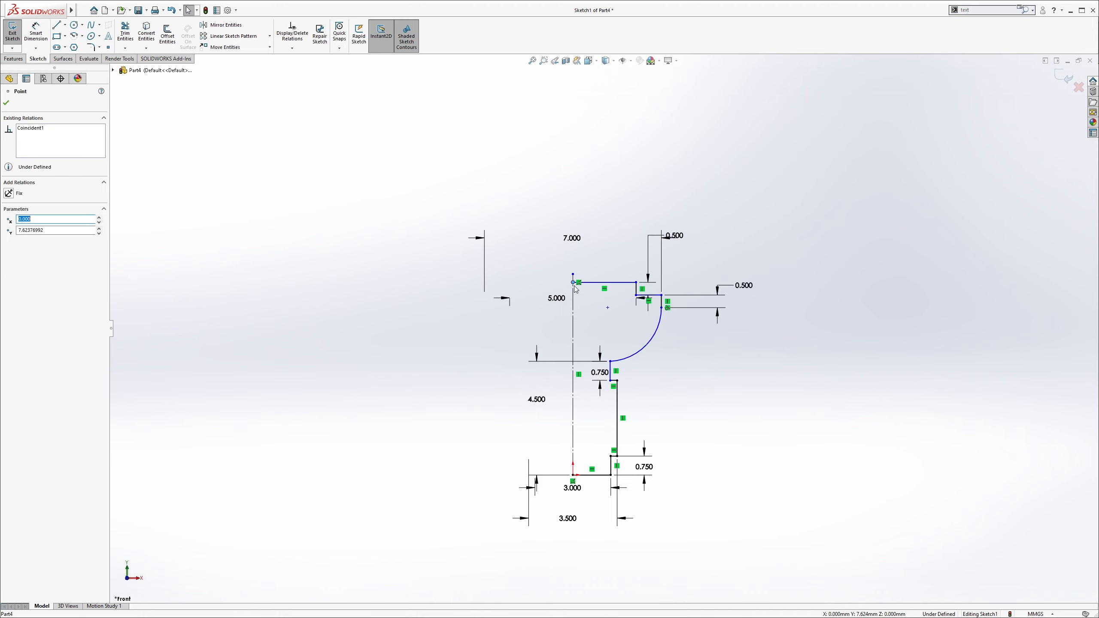
{"action": "key", "text": "Escape"}
{"action": "key", "text": "s"}
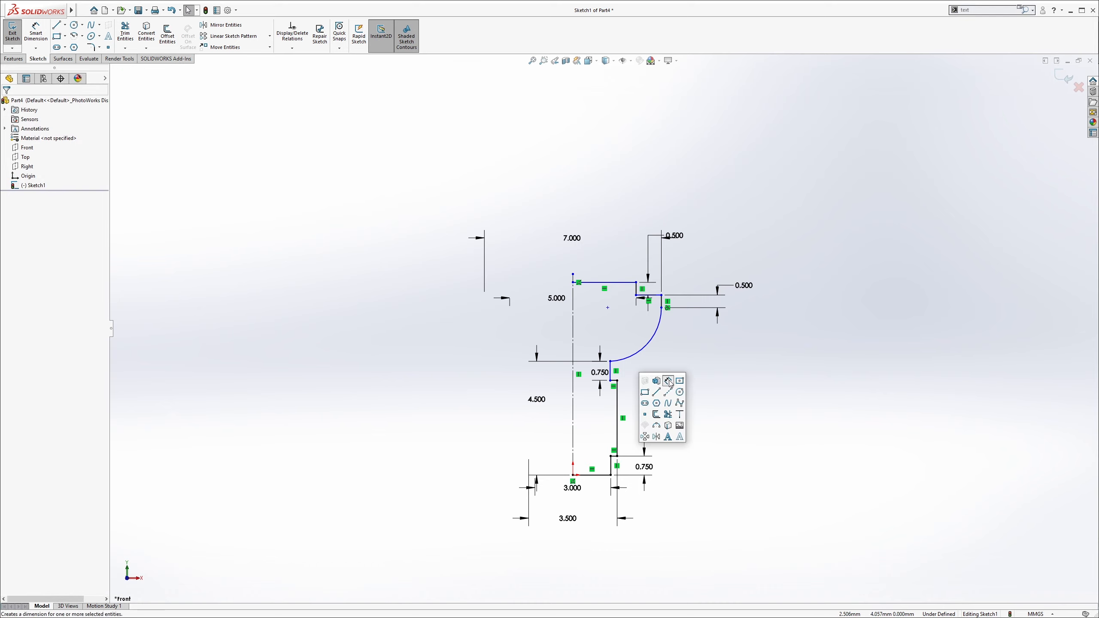
{"action": "left_click", "coordinate": [667, 381]}
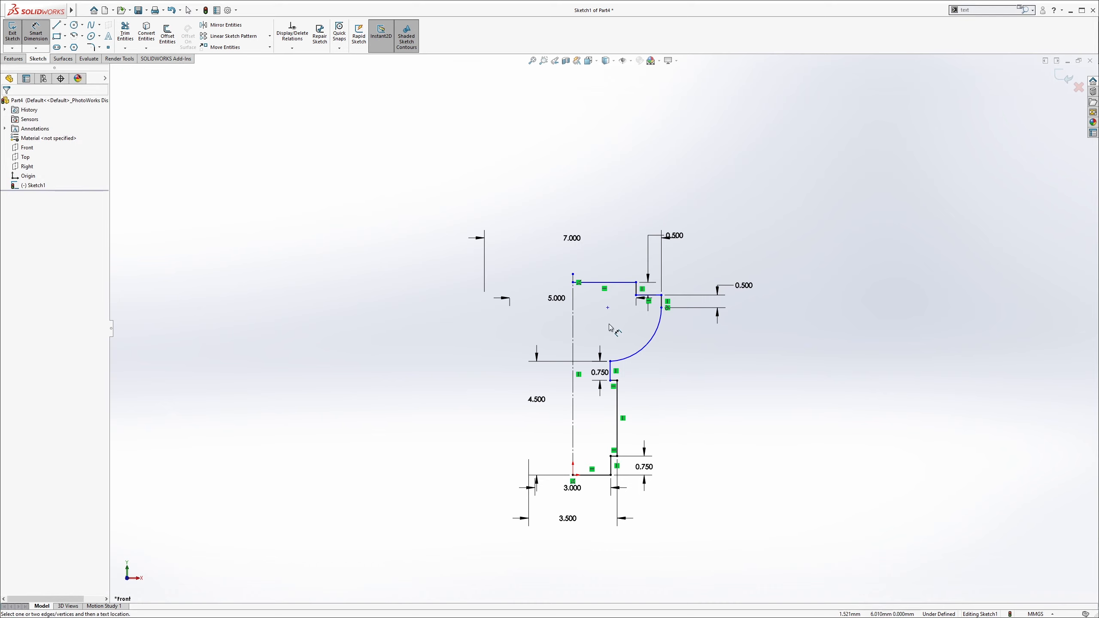
{"action": "left_click", "coordinate": [594, 282]}
{"action": "left_click", "coordinate": [598, 475]}
{"action": "left_click", "coordinate": [485, 428]}
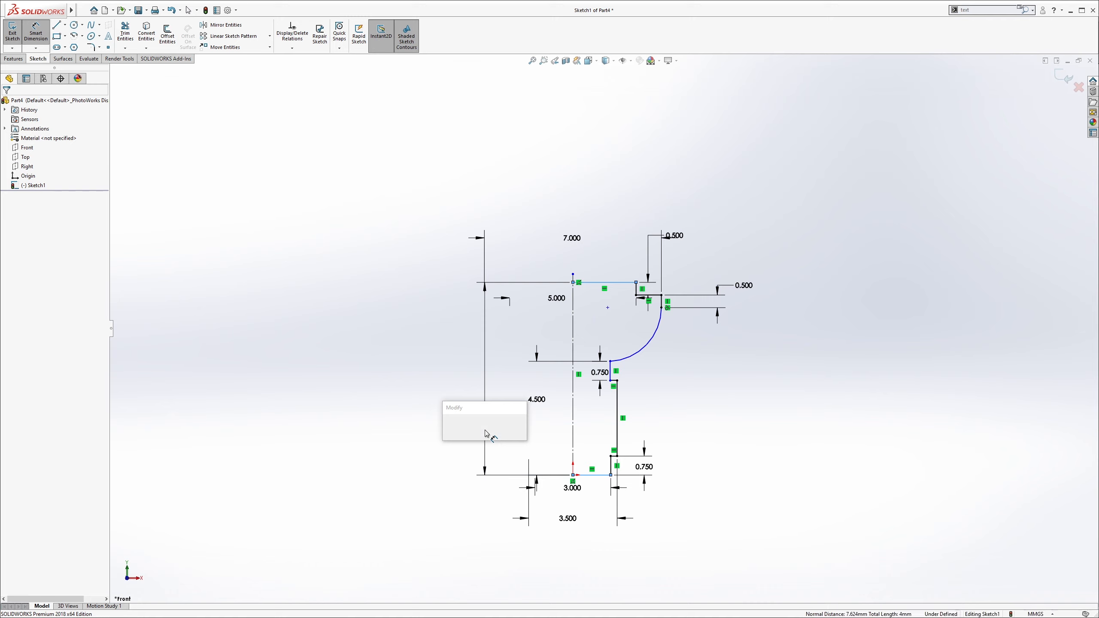
{"action": "key", "text": "Return"}
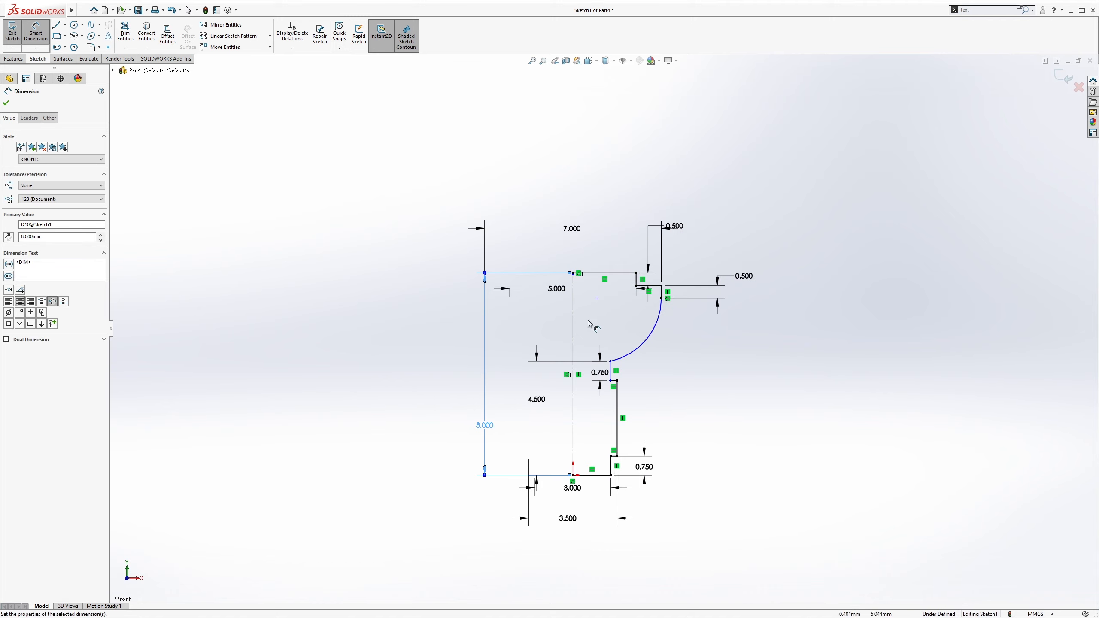
Add a collinear relation between the short vertical edge under the arc and the lowest vertical edge.
{"action": "key", "text": "Escape"}
{"action": "mouse_move", "coordinate": [610, 360]}
{"action": "left_mouse_down"}
{"action": "mouse_move", "coordinate": [637, 354]}
{"action": "mouse_move", "coordinate": [604, 360]}
{"action": "left_mouse_up"}
{"action": "left_click", "coordinate": [662, 400]}
{"action": "scroll", "coordinate": [619, 409], "scroll_direction": "down", "scroll_amount": 3}
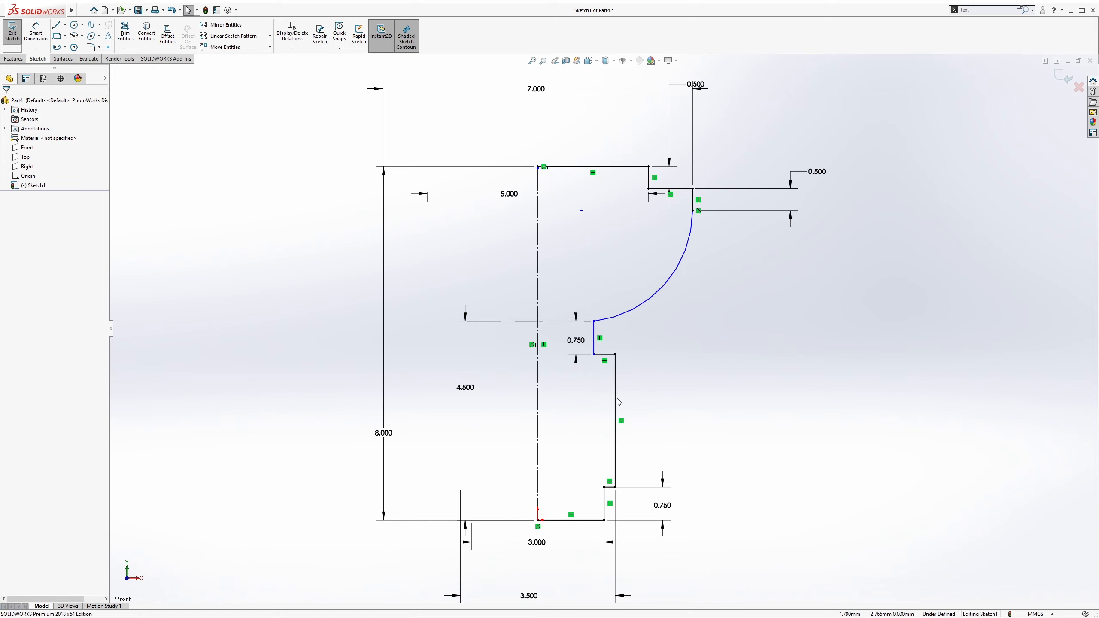
{"action": "left_click", "coordinate": [605, 505]}
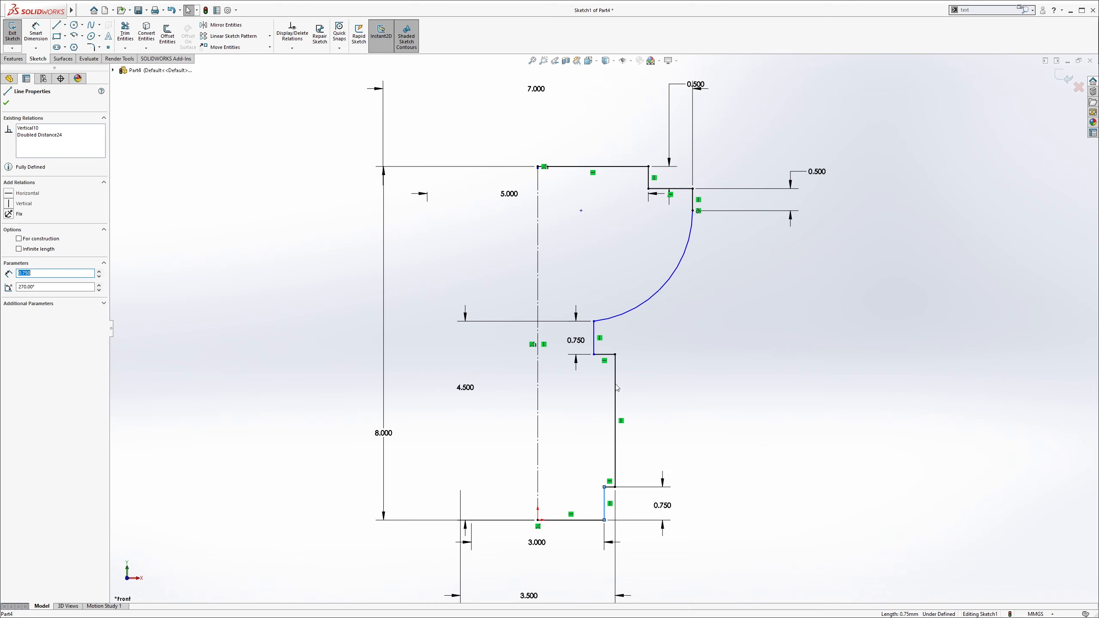
{"action": "left_click", "coordinate": [595, 339], "text": "ctrl"}
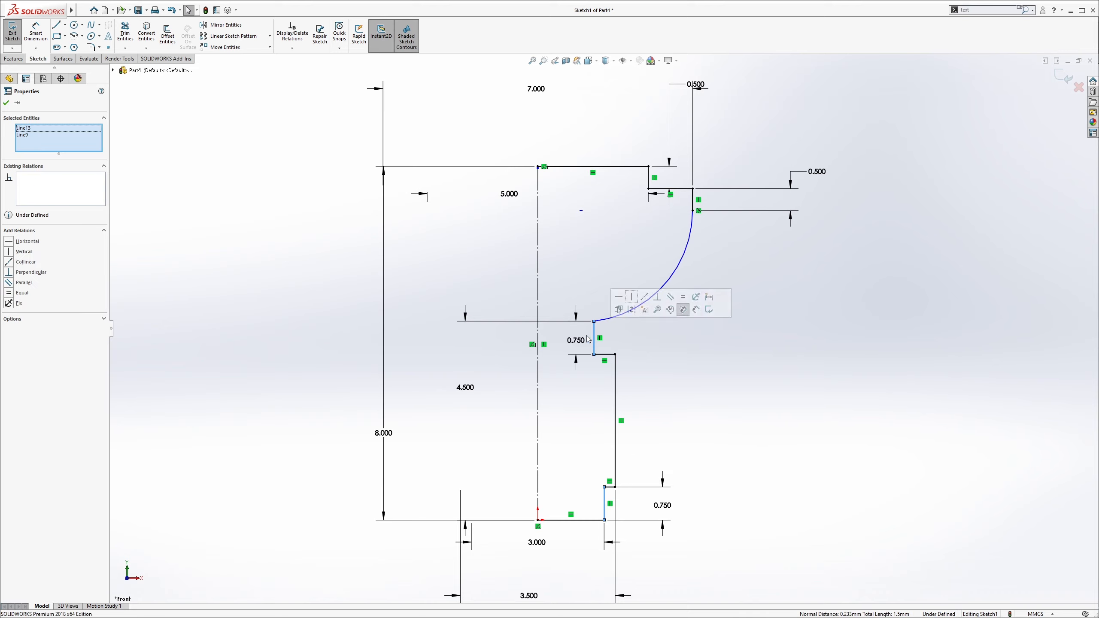
{"action": "left_click", "coordinate": [18, 262]}
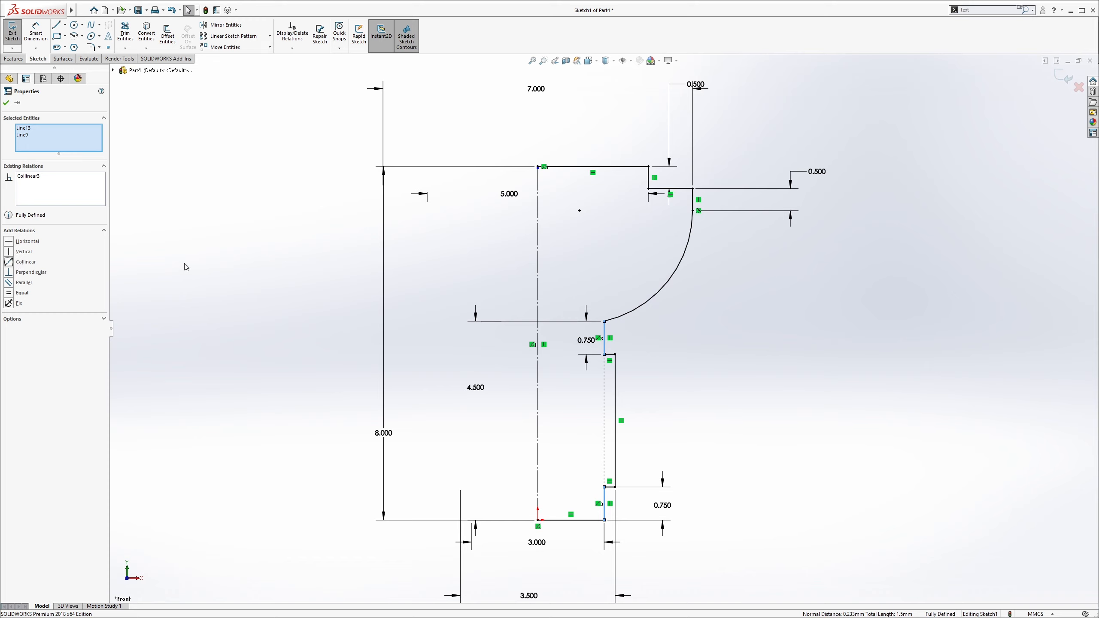
{"action": "left_click", "coordinate": [121, 265]}
{"action": "scroll", "coordinate": [623, 302], "scroll_direction": "up", "scroll_amount": 2}
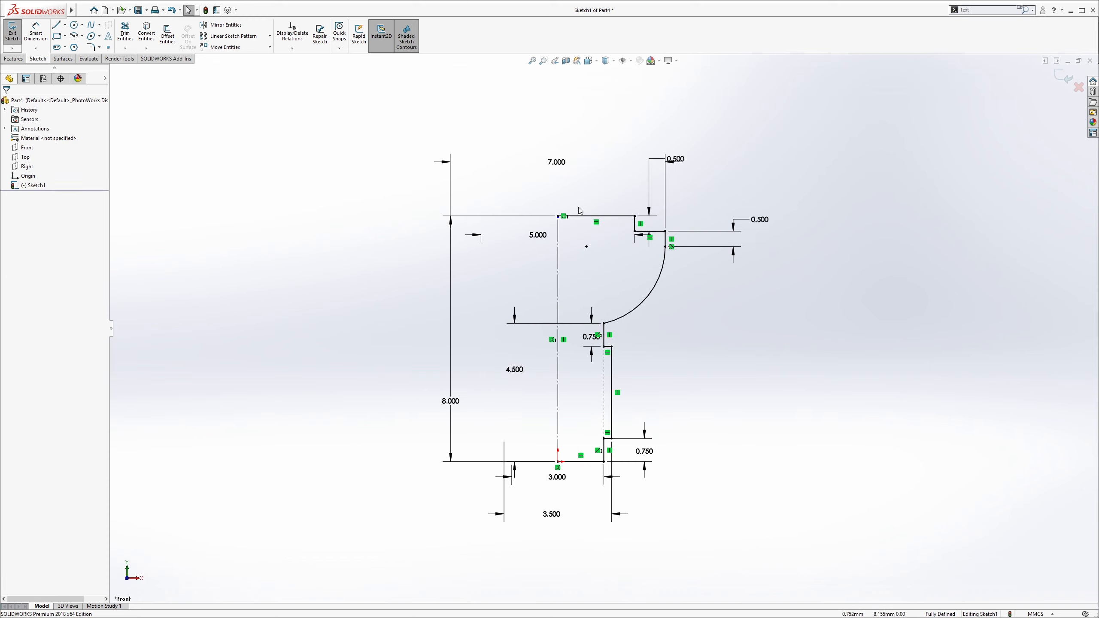
Close the profile with a vertical line from the top edge's inner endpoint down to the origin.
{"action": "key", "text": "s"}
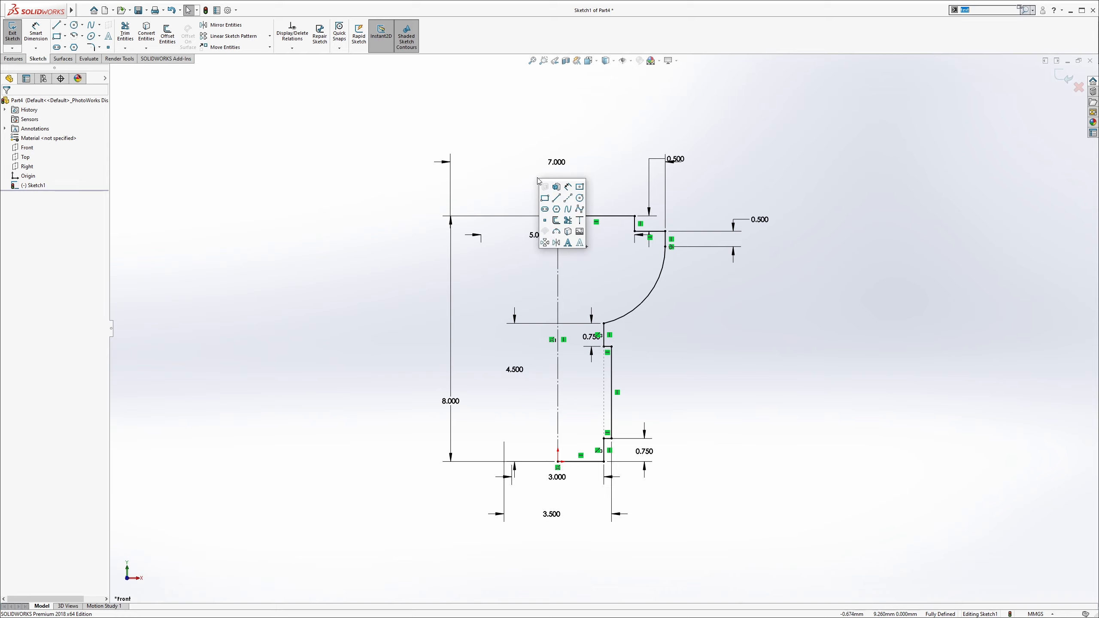
{"action": "left_click", "coordinate": [57, 26]}
{"action": "scroll", "coordinate": [545, 212], "scroll_direction": "down", "scroll_amount": 6}
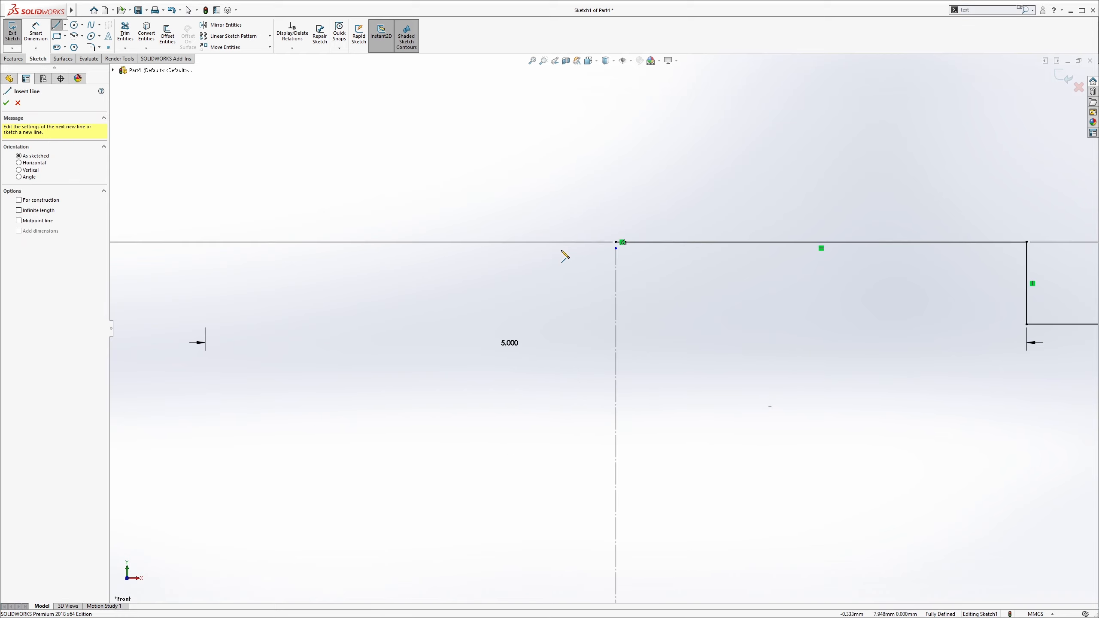
{"action": "left_click", "coordinate": [616, 243]}
{"action": "scroll", "coordinate": [614, 247], "scroll_direction": "up", "scroll_amount": 8}
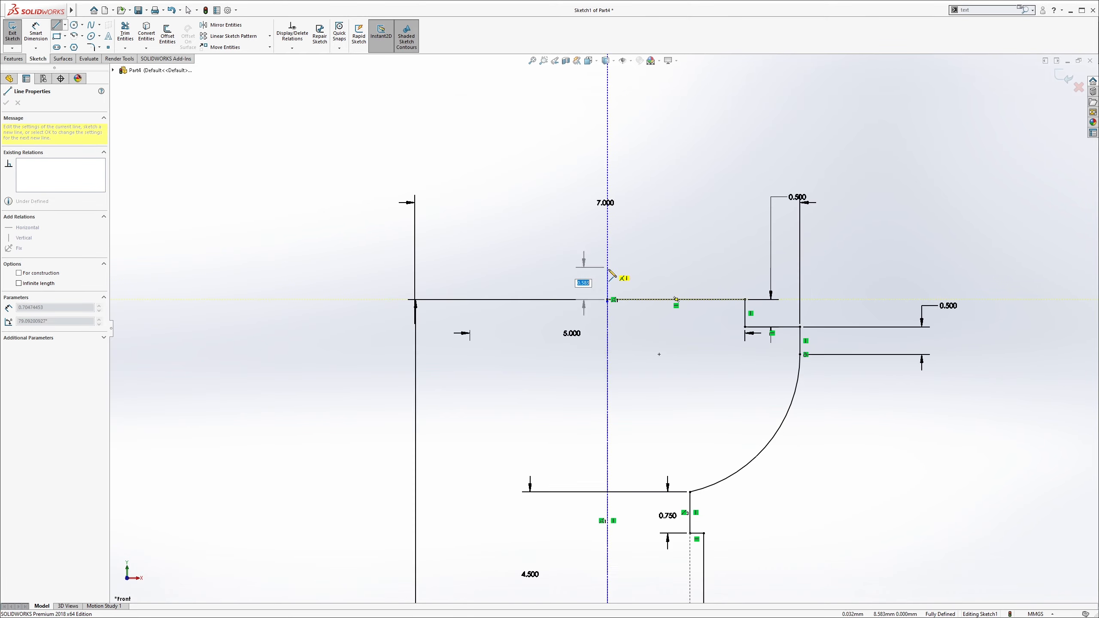
{"action": "scroll", "coordinate": [611, 520], "scroll_direction": "down", "scroll_amount": 3}
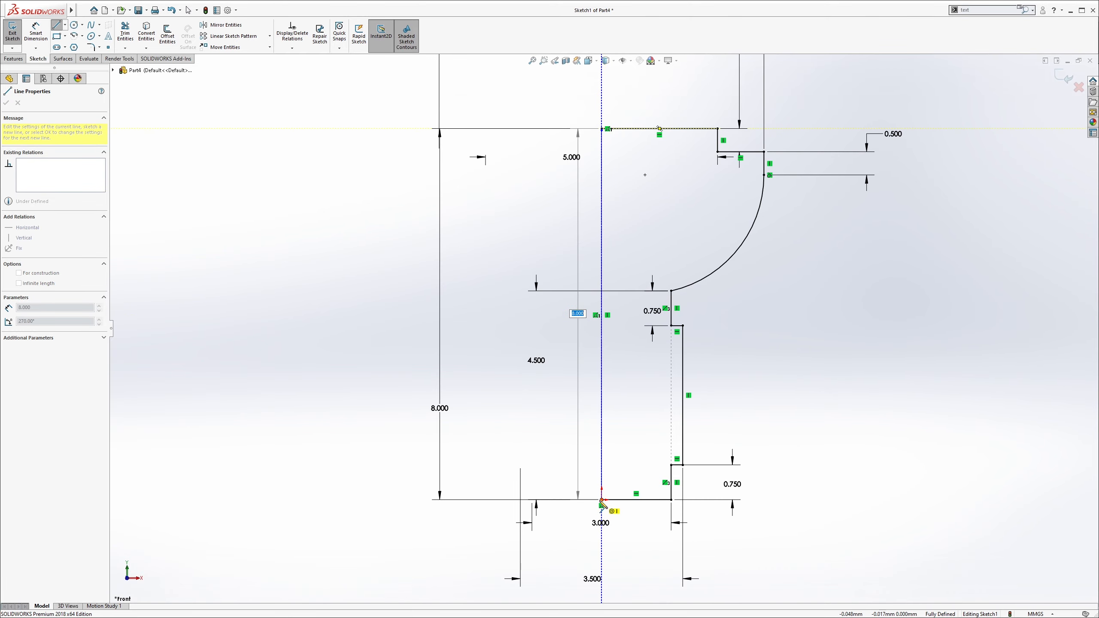
{"action": "left_click", "coordinate": [602, 501]}
{"action": "key", "text": "Escape"}
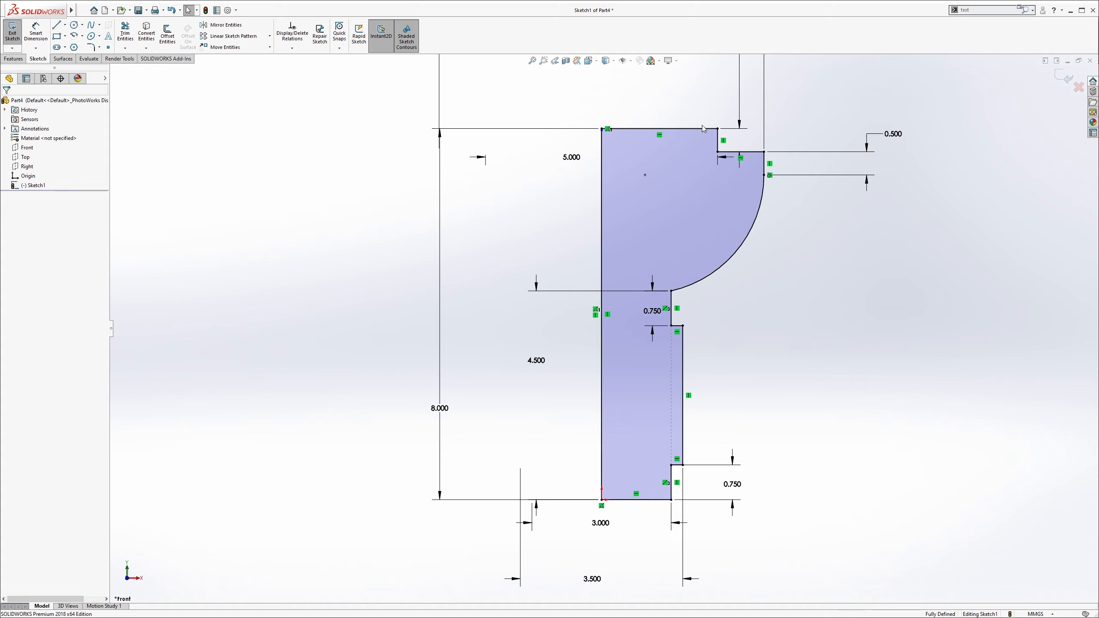
Toggle the shaded sketch contours off and on again.
{"action": "left_click", "coordinate": [407, 46]}
{"action": "left_click", "coordinate": [406, 46]}
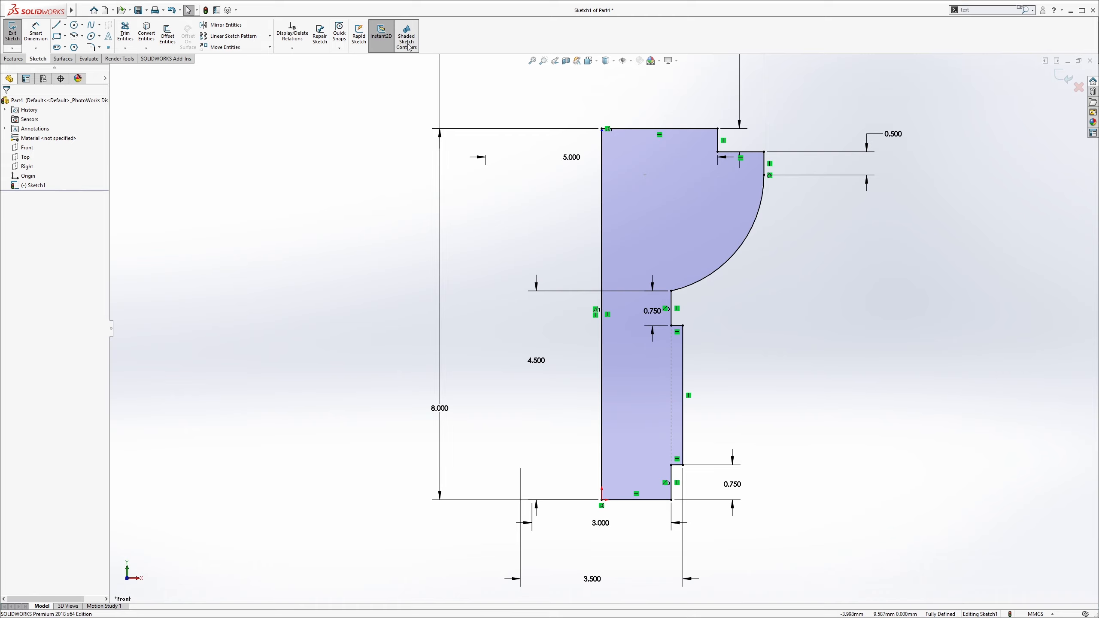
{"action": "scroll", "coordinate": [656, 274], "scroll_direction": "up", "scroll_amount": 2}
{"action": "scroll", "coordinate": [614, 271], "scroll_direction": "down", "scroll_amount": 2}
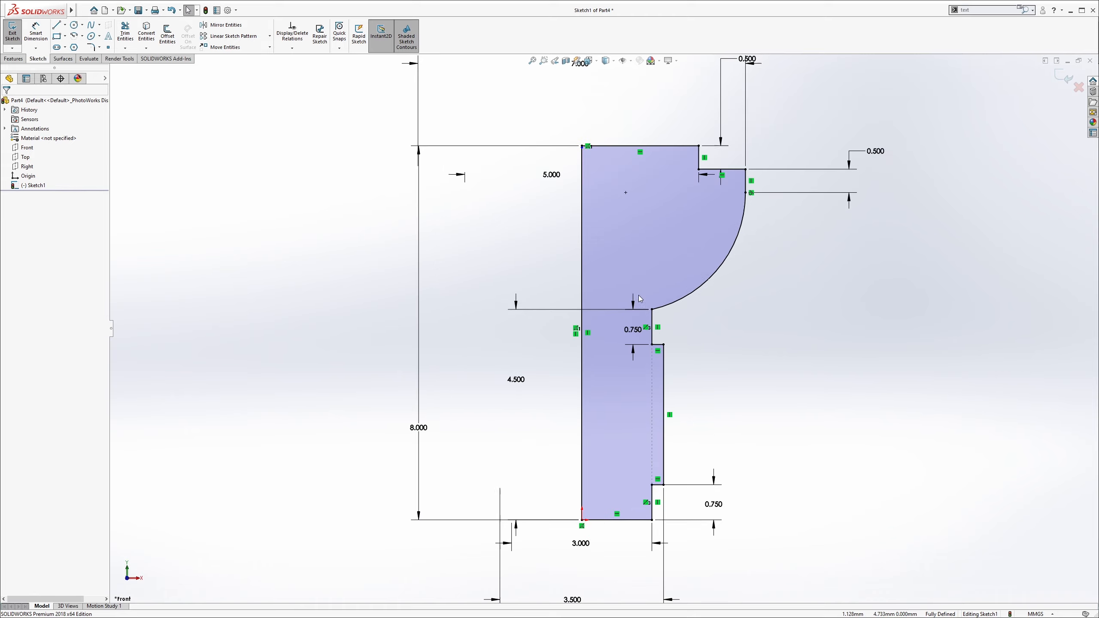
Revolve the closed chimney profile 360° about its long inner vertical edge into a solid.
{"action": "left_click", "coordinate": [22, 59]}
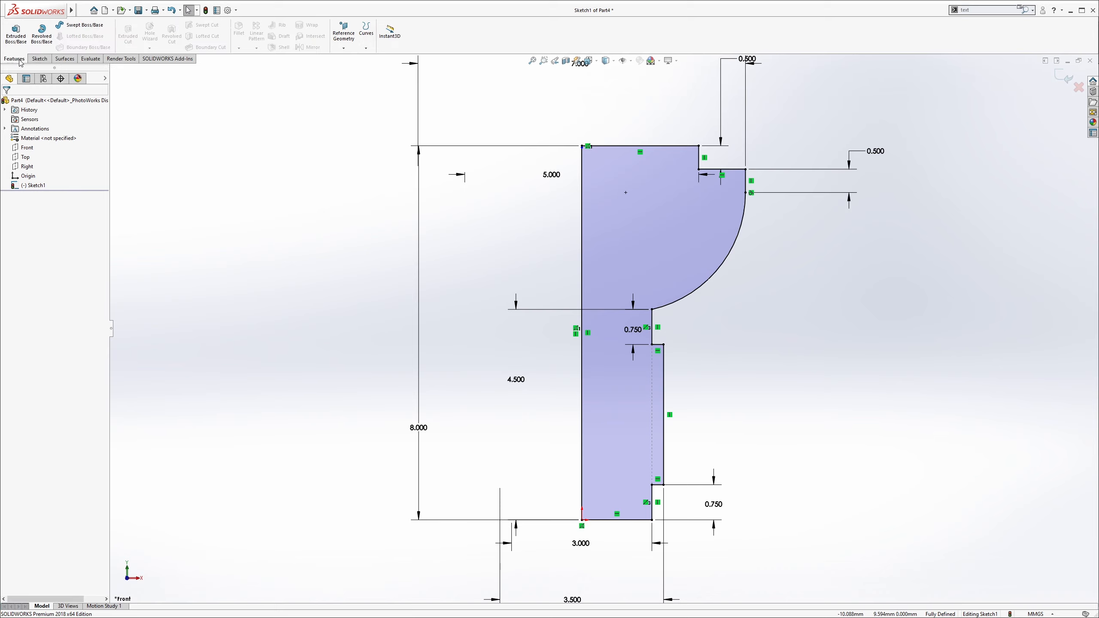
{"action": "left_click", "coordinate": [43, 44]}
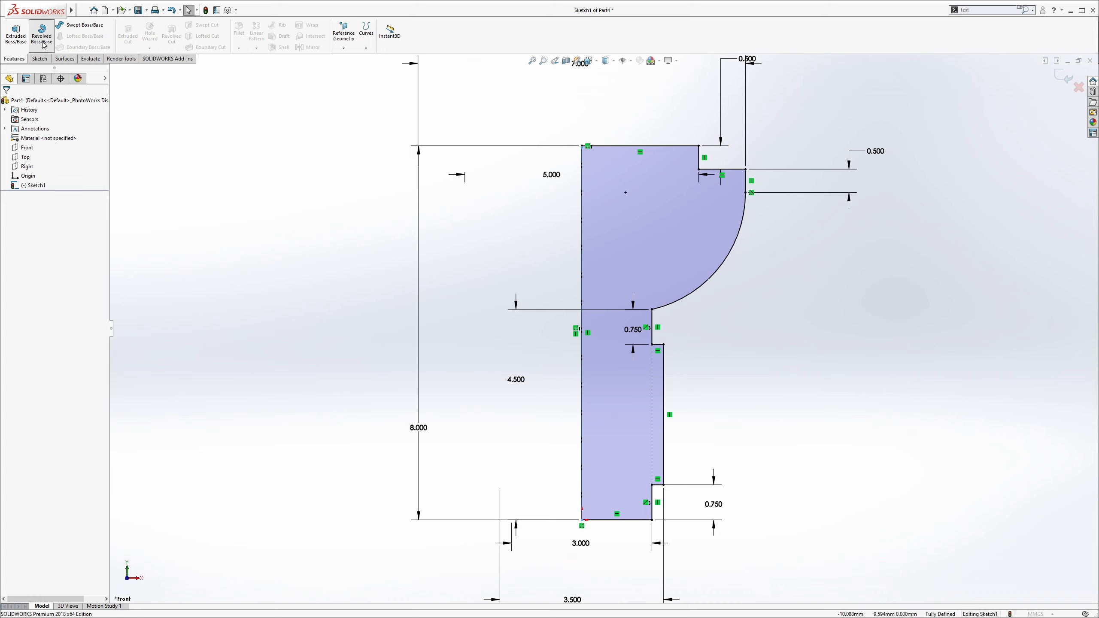
{"action": "scroll", "coordinate": [519, 515], "scroll_direction": "up", "scroll_amount": 1}
{"action": "scroll", "coordinate": [532, 498], "scroll_direction": "down", "scroll_amount": 11}
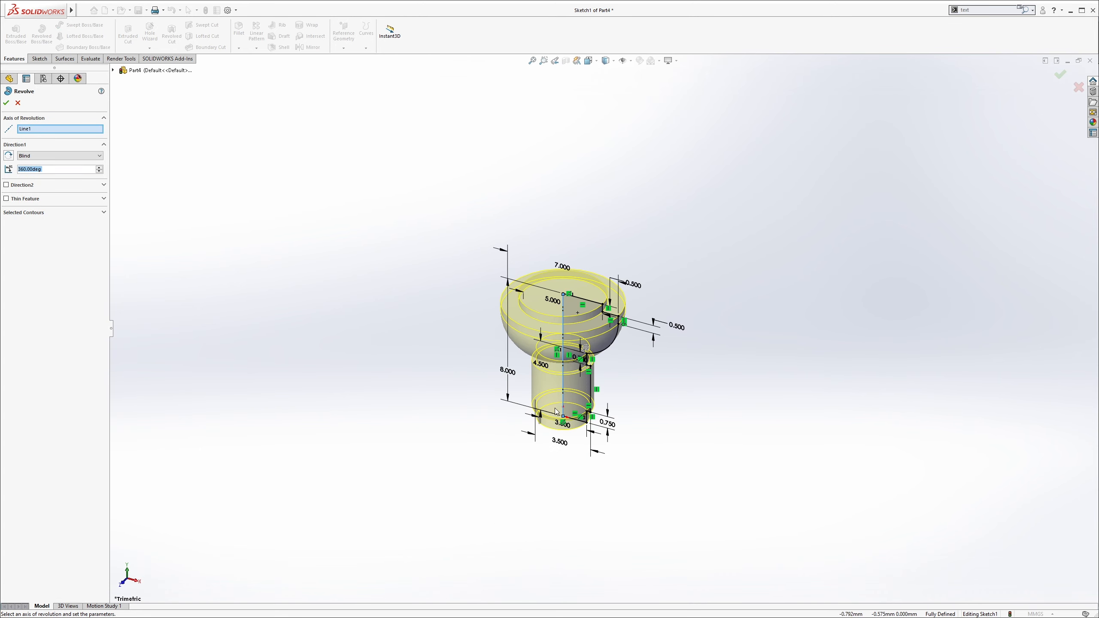
{"action": "right_click", "coordinate": [56, 131]}
{"action": "left_click", "coordinate": [67, 139]}
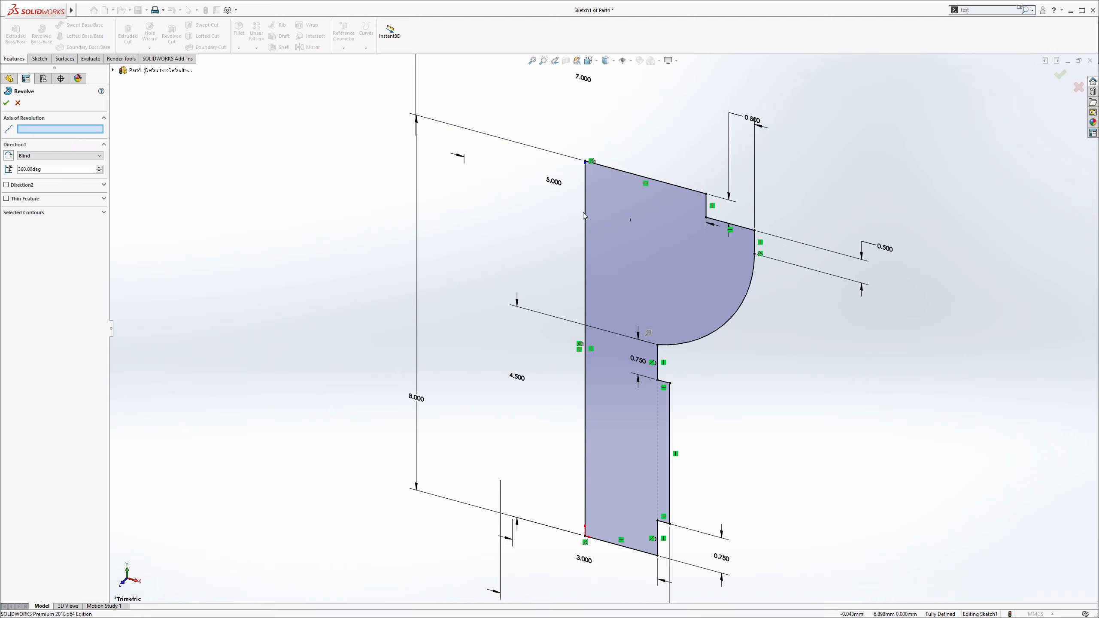
{"action": "left_click", "coordinate": [585, 189]}
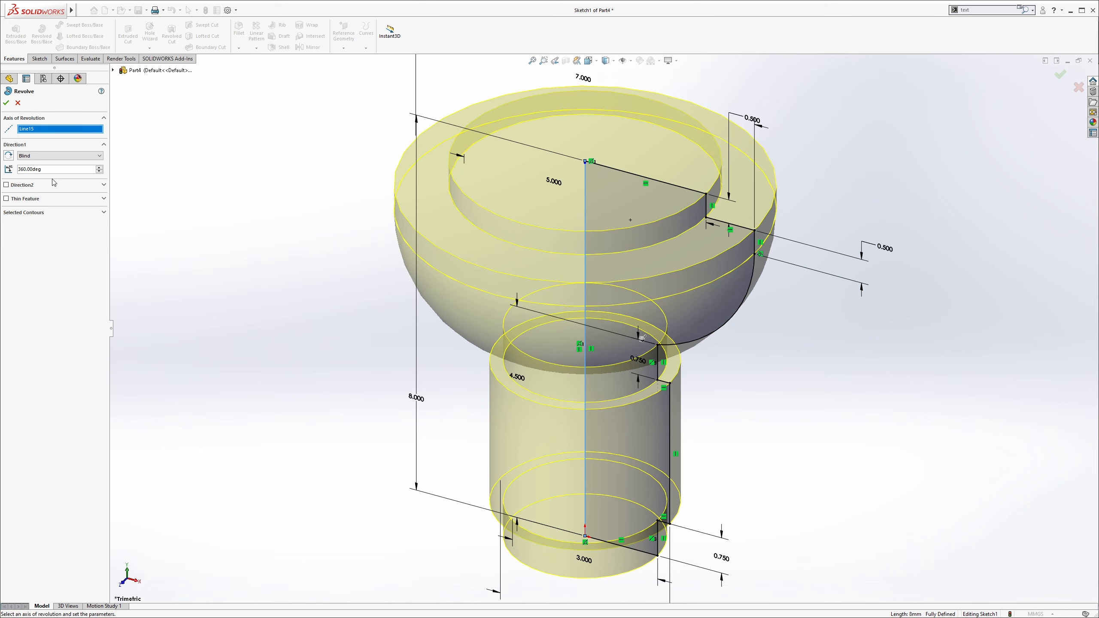
{"action": "scroll", "coordinate": [594, 254], "scroll_direction": "up", "scroll_amount": 4}
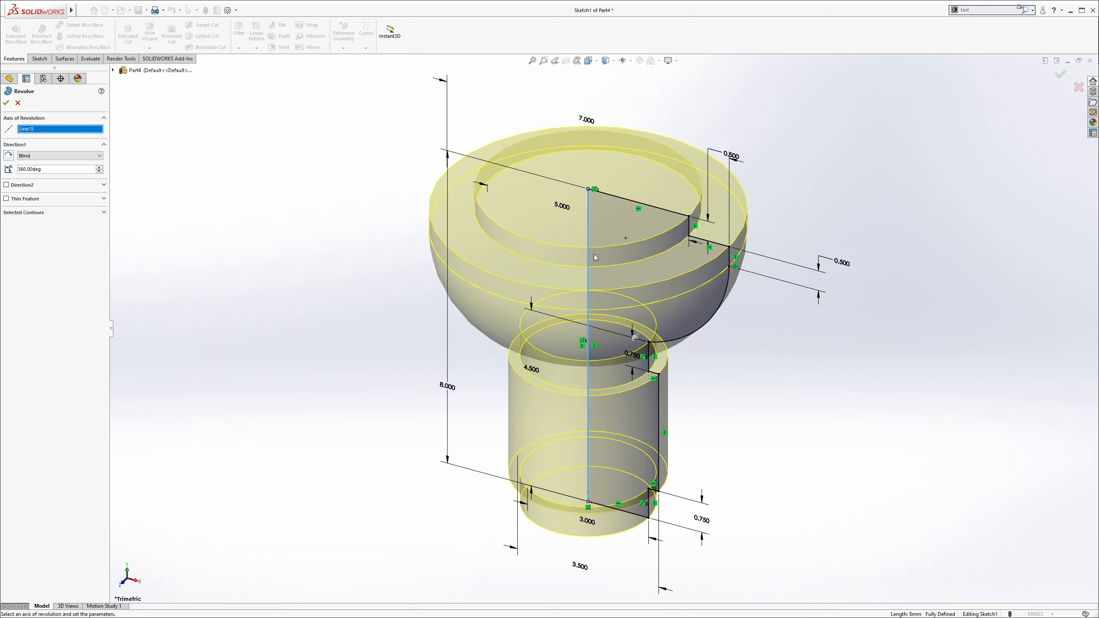
{"action": "mouse_move", "coordinate": [606, 272]}
{"action": "middle_mouse_down"}
{"action": "mouse_move", "coordinate": [616, 251]}
{"action": "mouse_move", "coordinate": [609, 264]}
{"action": "middle_mouse_up"}
{"action": "scroll", "coordinate": [528, 403], "scroll_direction": "down", "scroll_amount": 2}
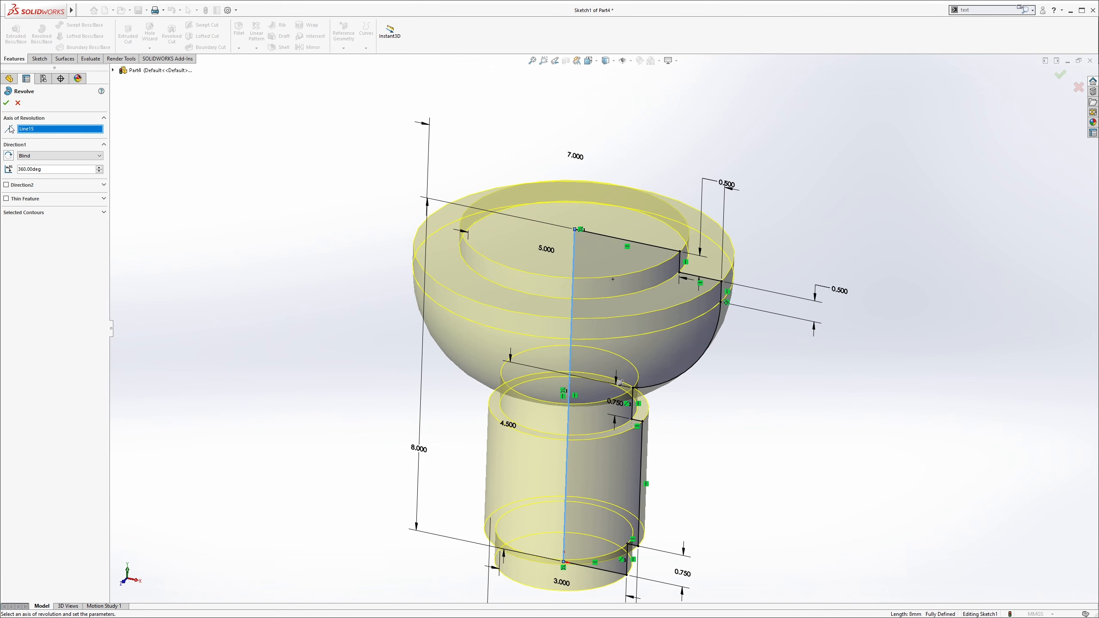
{"action": "left_click", "coordinate": [6, 103]}
{"action": "scroll", "coordinate": [513, 411], "scroll_direction": "up", "scroll_amount": 2}
{"action": "mouse_move", "coordinate": [584, 391]}
{"action": "middle_mouse_down"}
{"action": "mouse_move", "coordinate": [608, 227]}
{"action": "mouse_move", "coordinate": [591, 386]}
{"action": "mouse_move", "coordinate": [579, 383]}
{"action": "middle_mouse_up"}
Sketch a circle about 3.6 mm in diameter, centred on the origin, on the chimney's flat top face.
{"action": "left_click", "coordinate": [574, 286]}
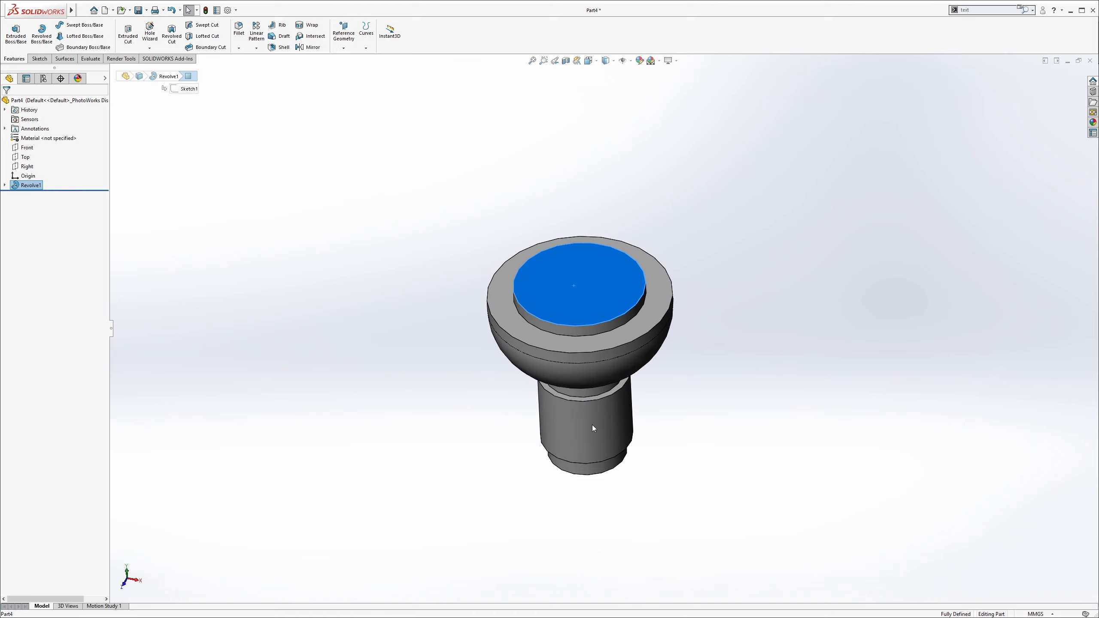
{"action": "middle_click_drag", "start_coordinate": [593, 424], "coordinate": [598, 257]}
{"action": "left_click", "coordinate": [598, 257]}
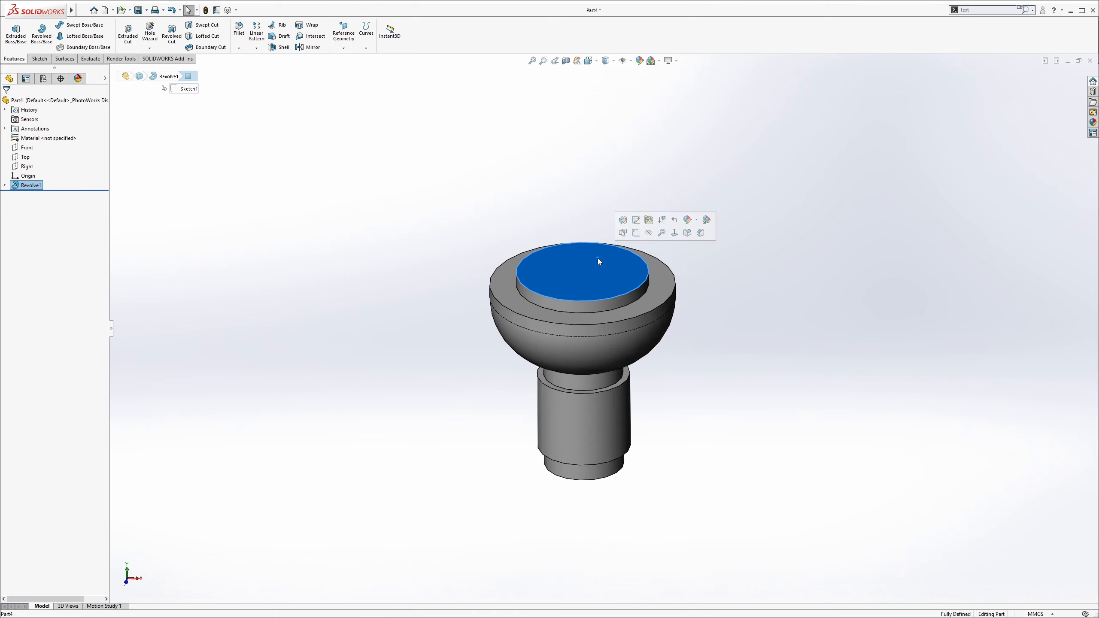
{"action": "left_click", "coordinate": [636, 234]}
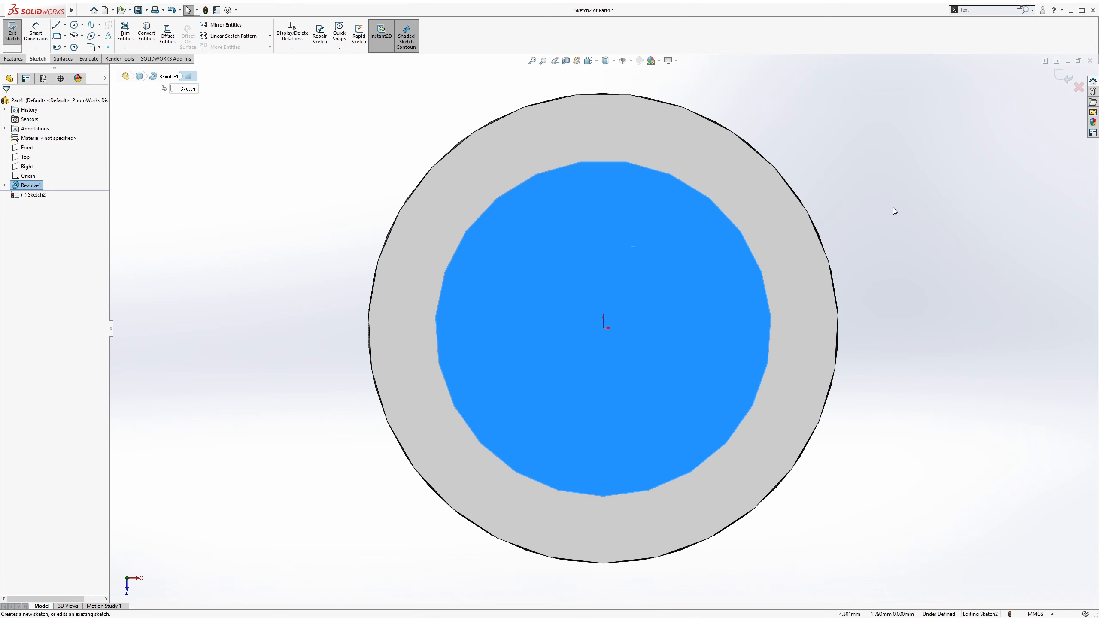
{"action": "left_click", "coordinate": [73, 26]}
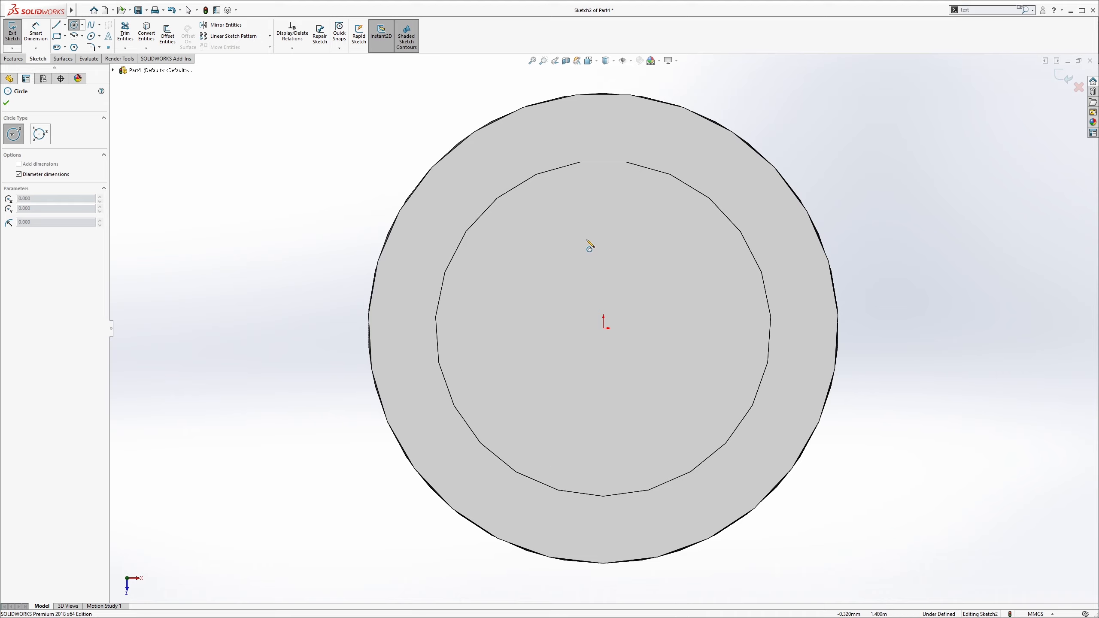
{"action": "left_click", "coordinate": [603, 328]}
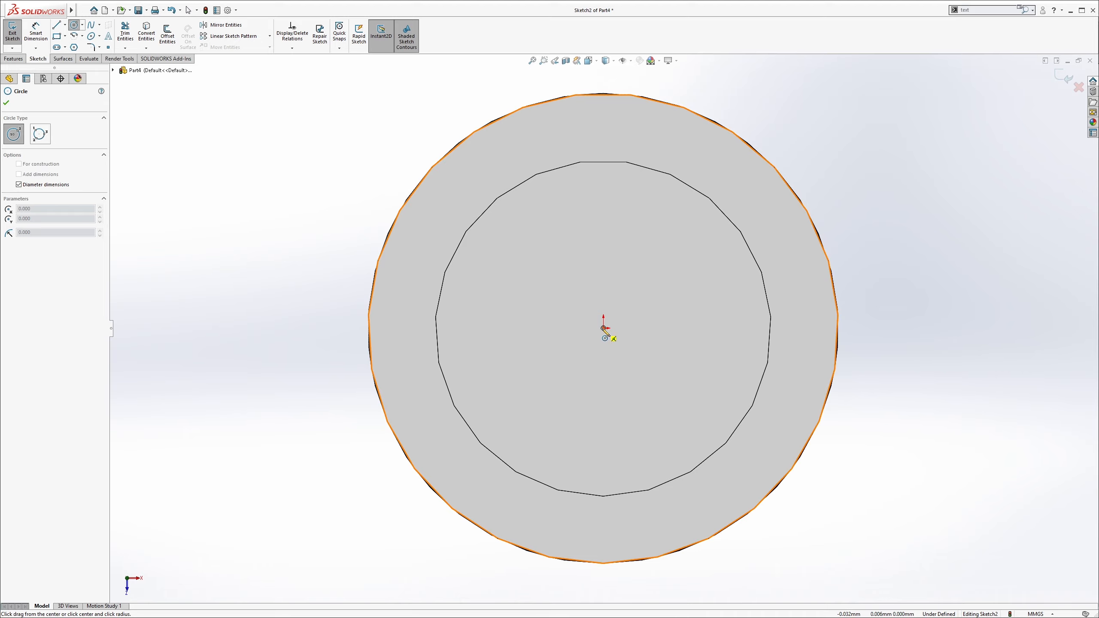
{"action": "left_click", "coordinate": [683, 432]}
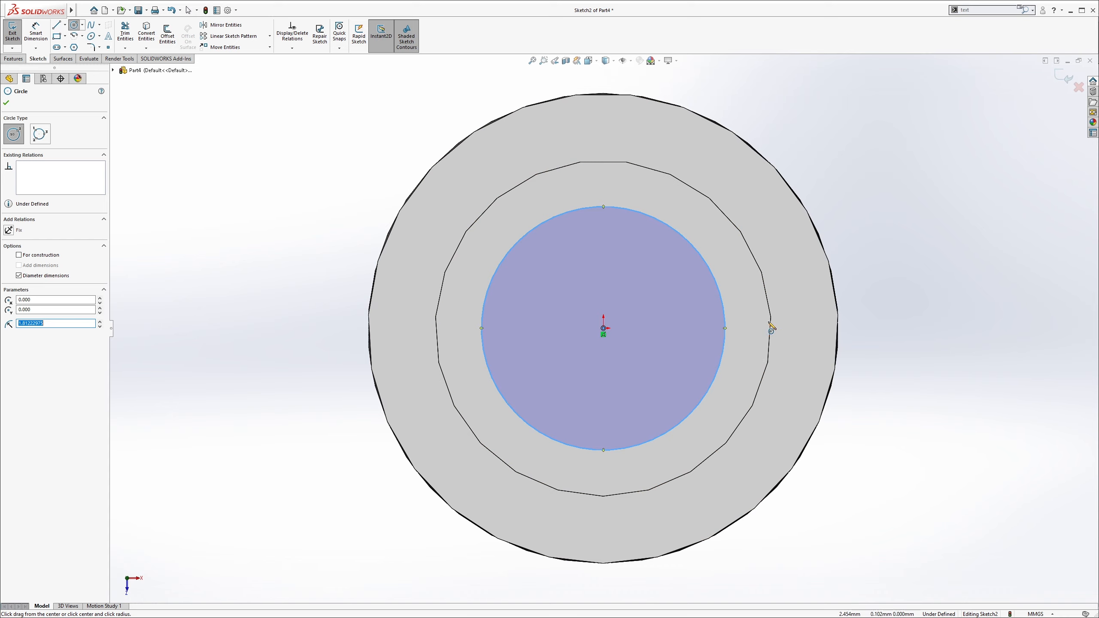
{"action": "key", "text": "Escape"}
Dimension the diameter of the circle on the top face as 4 mm.
{"action": "left_click", "coordinate": [36, 34]}
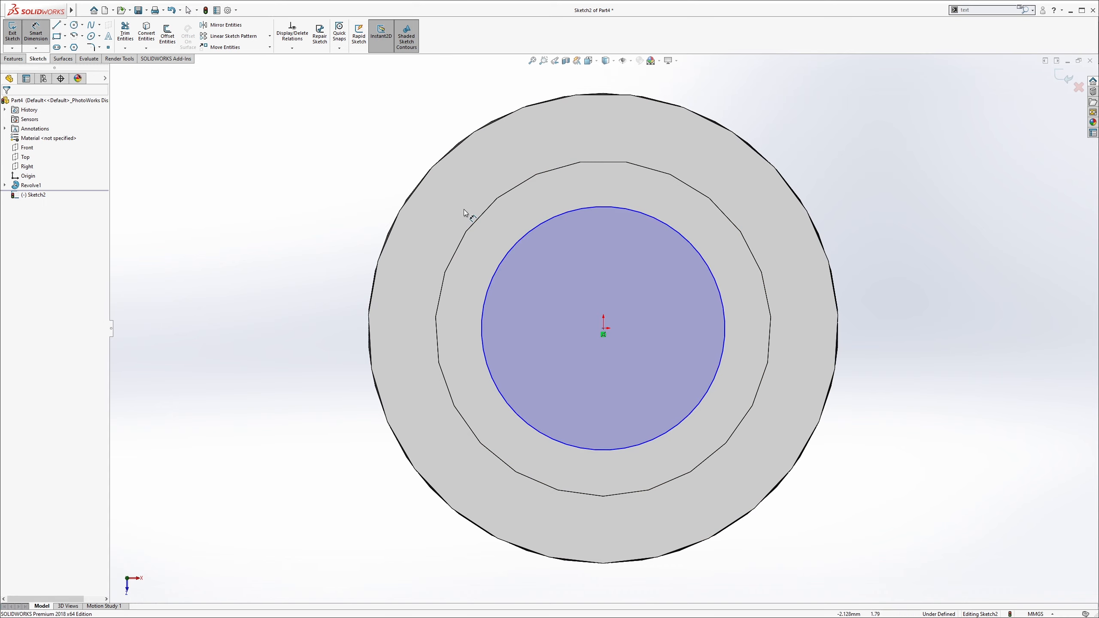
{"action": "left_click", "coordinate": [535, 226]}
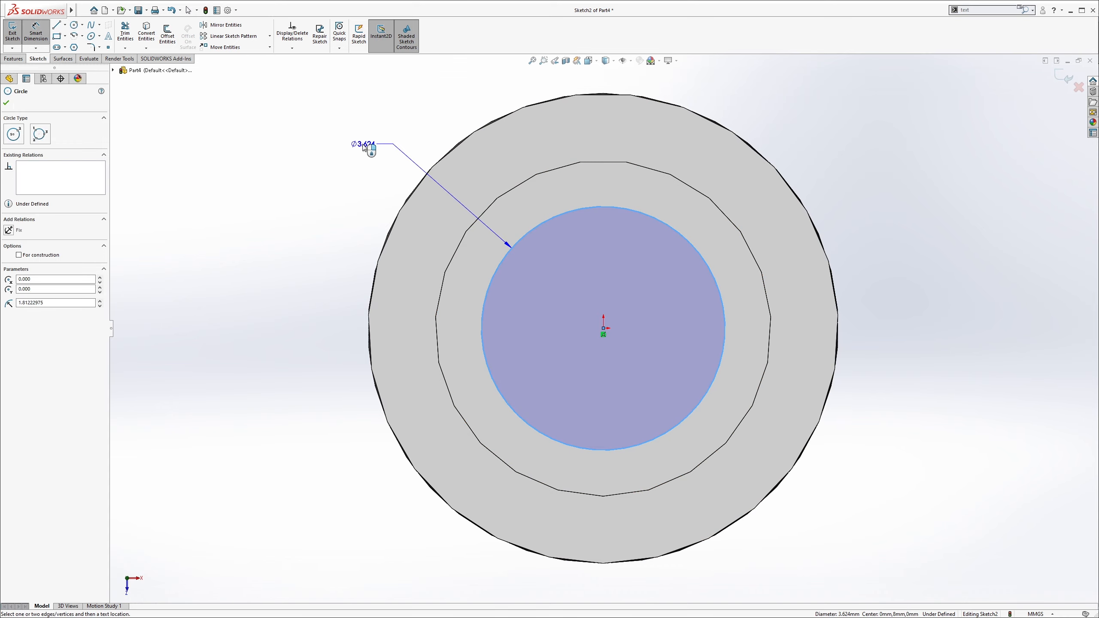
{"action": "left_click", "coordinate": [365, 147]}
{"action": "type", "text": "4"}
{"action": "key", "text": "Return"}
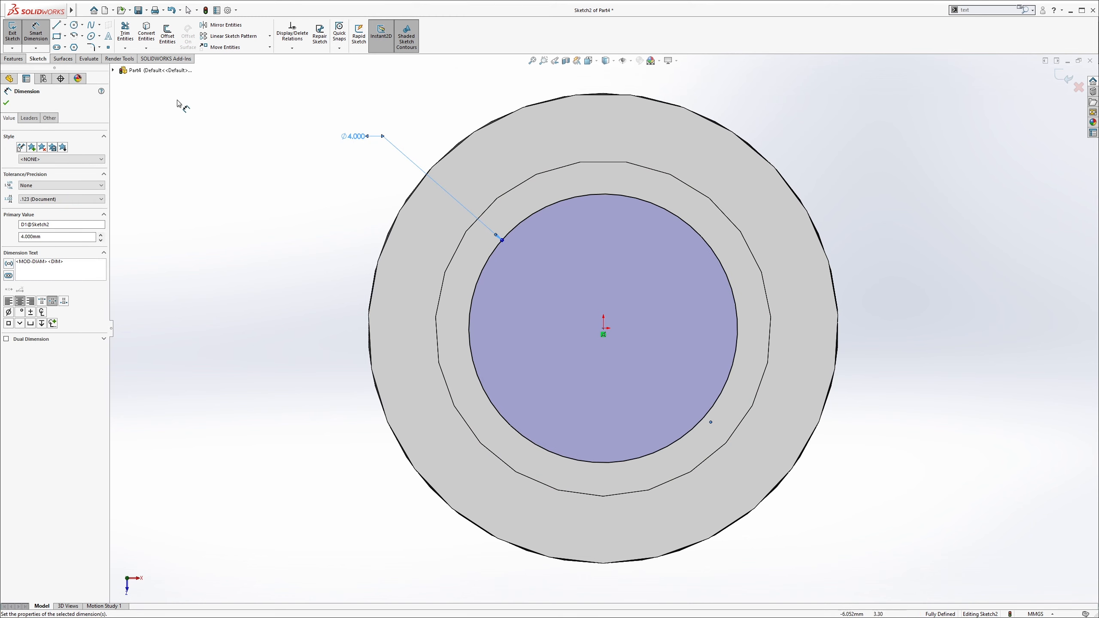
Cut the 4 mm circle 2.5 mm deep into the chimney's top with a blind Extruded Cut.
{"action": "left_click", "coordinate": [14, 61]}
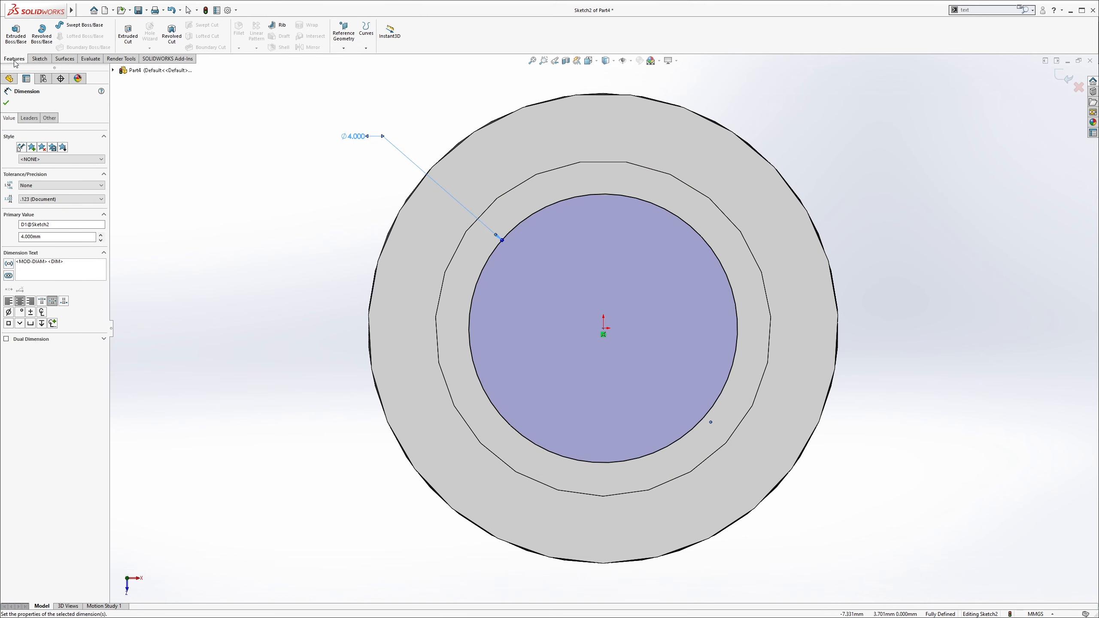
{"action": "left_click", "coordinate": [128, 35]}
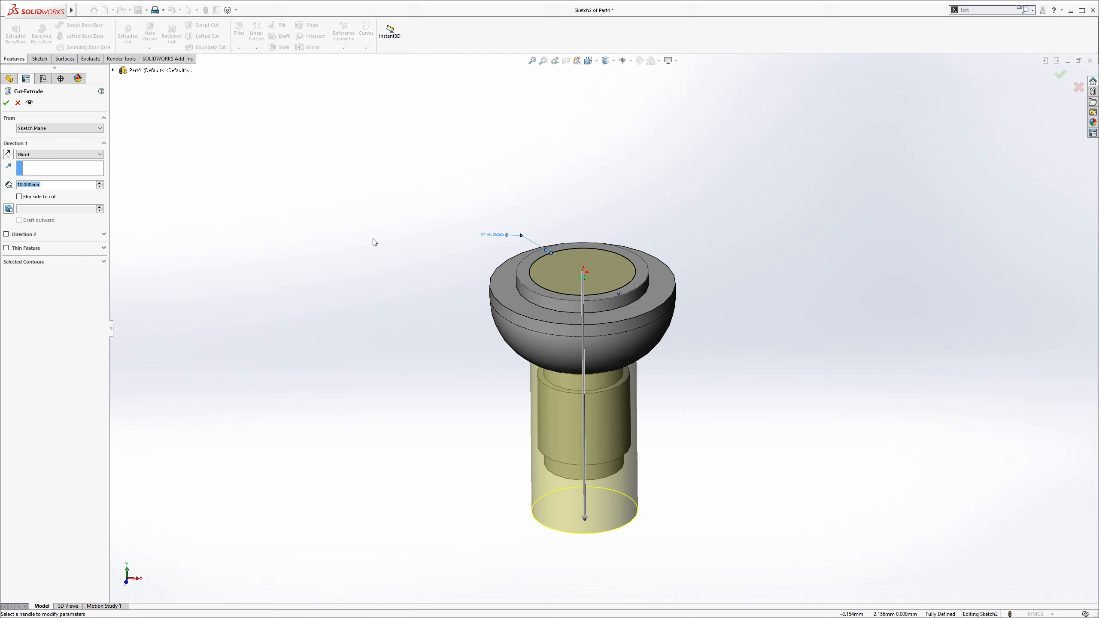
{"action": "type", "text": "2.5"}
{"action": "key", "text": "Return"}
{"action": "left_click", "coordinate": [8, 104]}
Sketch a circle about 1.8 mm in diameter, centred on the origin, on the chimney's flat bottom face.
{"action": "middle_click_drag", "start_coordinate": [470, 351], "coordinate": [500, 194]}
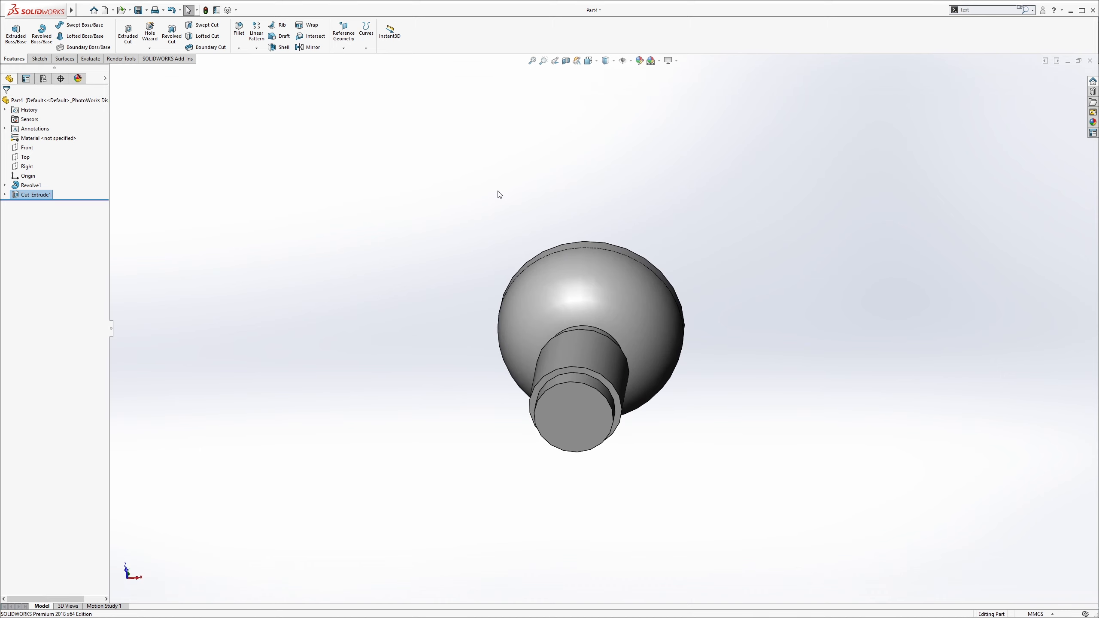
{"action": "left_click", "coordinate": [568, 406]}
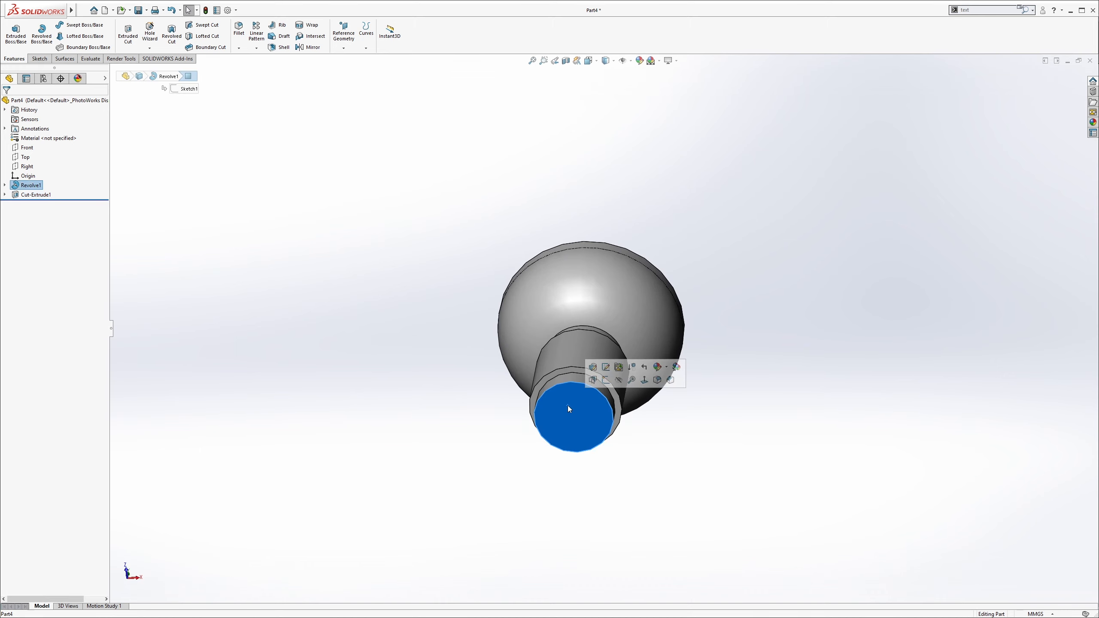
{"action": "left_click", "coordinate": [607, 387]}
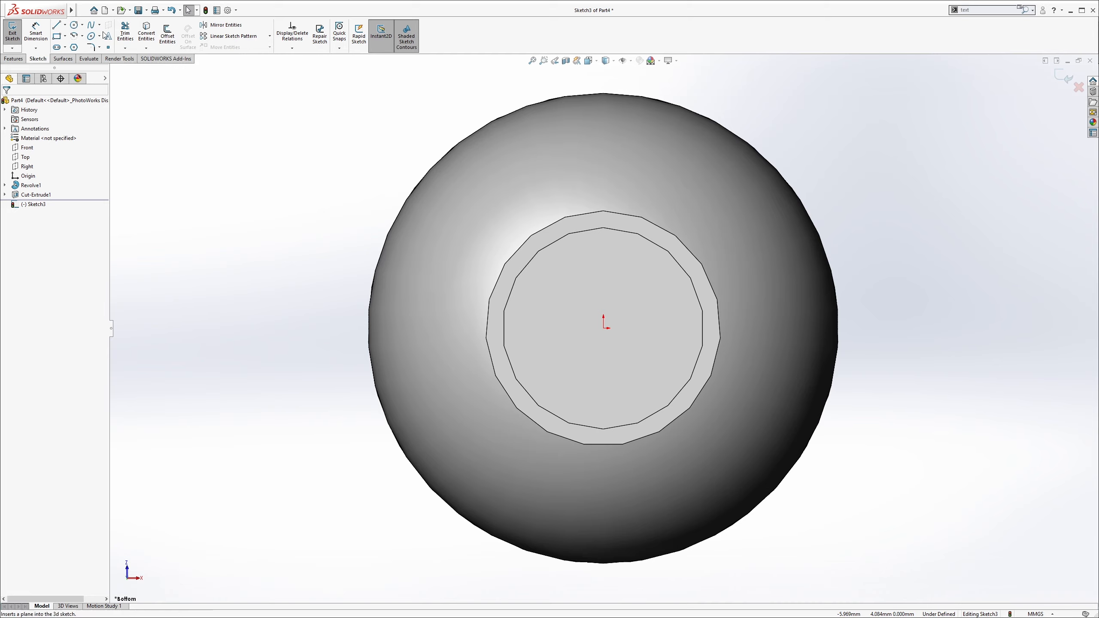
{"action": "left_click", "coordinate": [74, 25]}
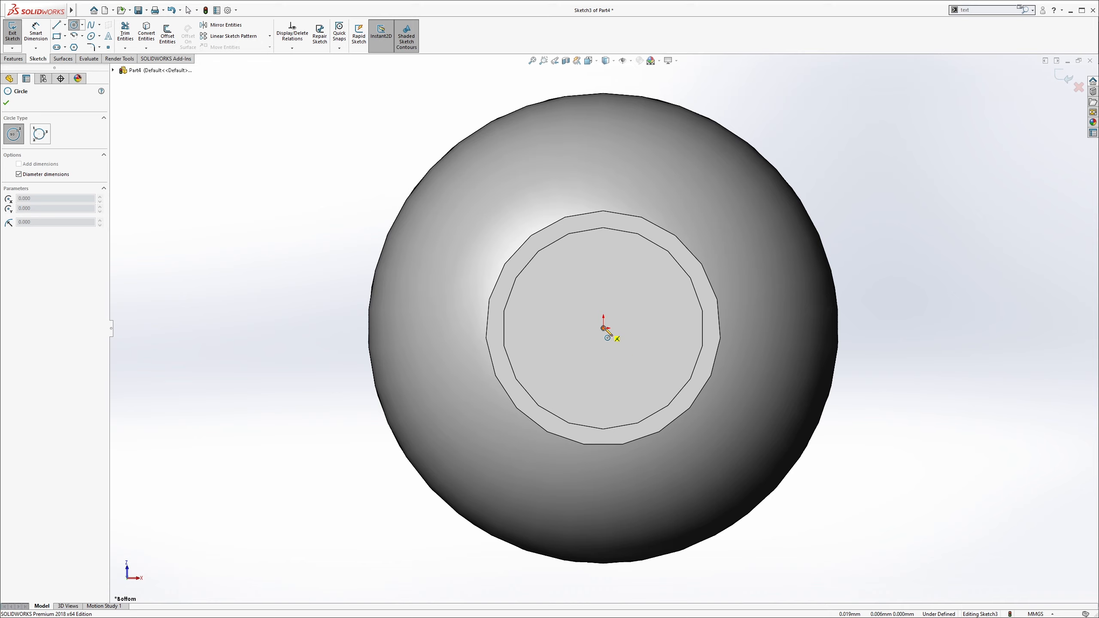
{"action": "left_click", "coordinate": [604, 327]}
{"action": "left_click", "coordinate": [660, 309]}
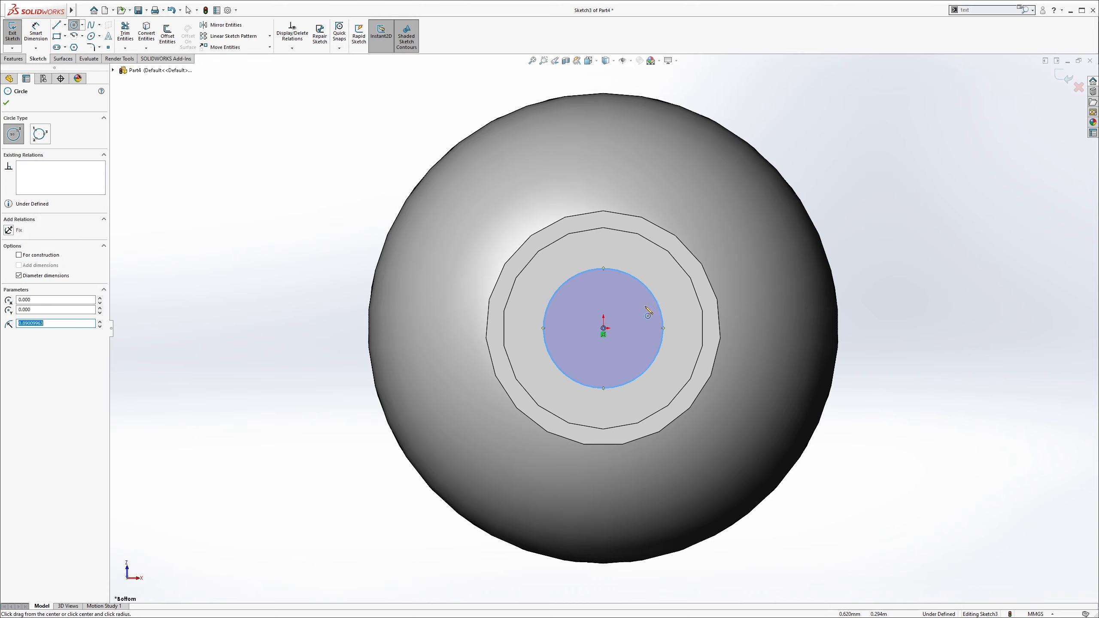
{"action": "key", "text": "Escape"}
Dimension the diameter of the circle on the bottom face as 2 mm.
{"action": "left_click", "coordinate": [36, 33]}
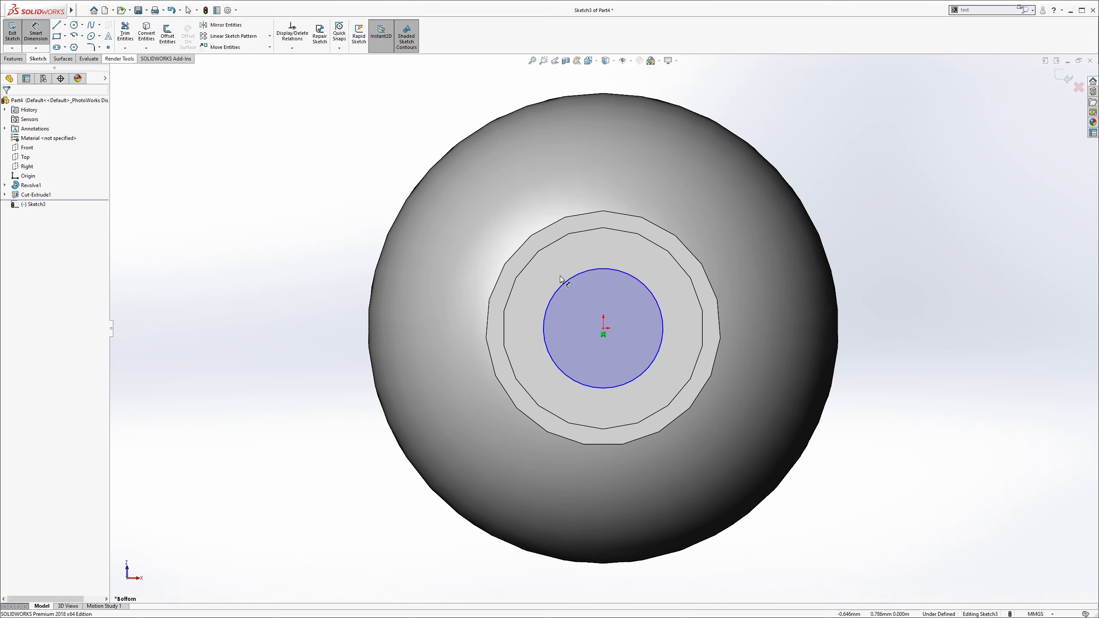
{"action": "left_click", "coordinate": [571, 277]}
{"action": "left_click", "coordinate": [447, 197]}
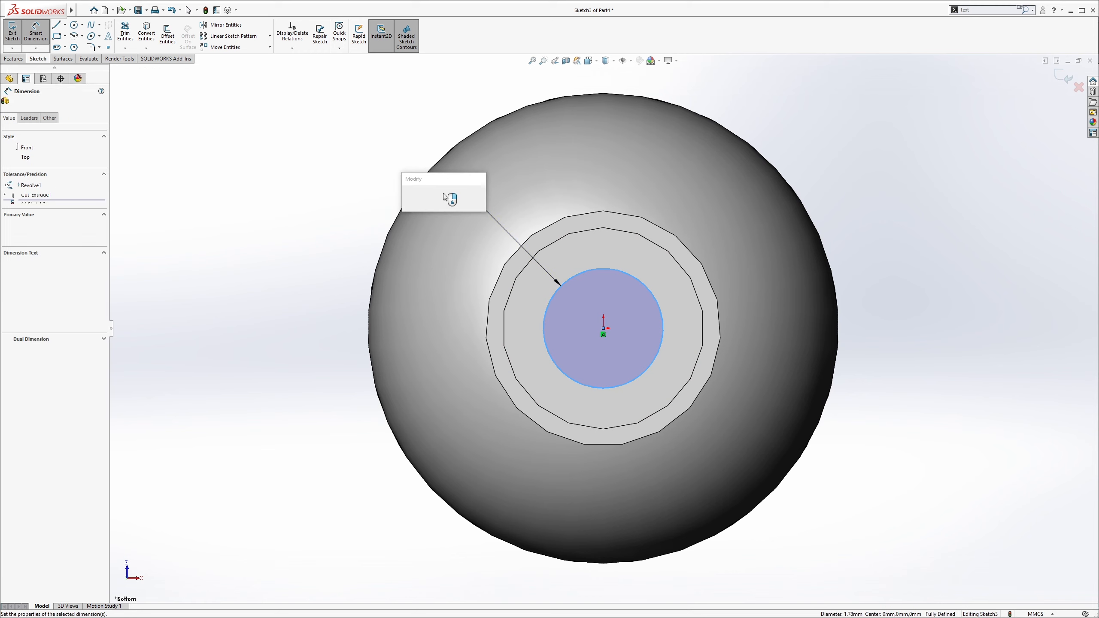
{"action": "key", "text": "Return"}
{"action": "key", "text": "Escape"}
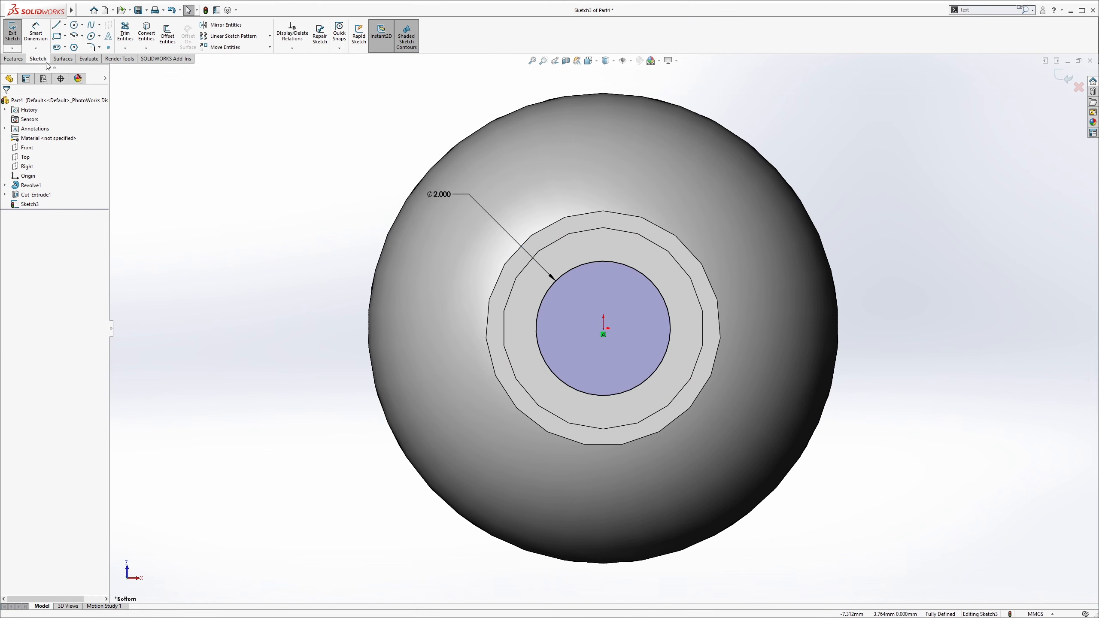
Cut the 2 mm circle through the whole chimney with an Extruded Cut set to Through All.
{"action": "left_click", "coordinate": [20, 62]}
{"action": "left_click", "coordinate": [128, 34]}
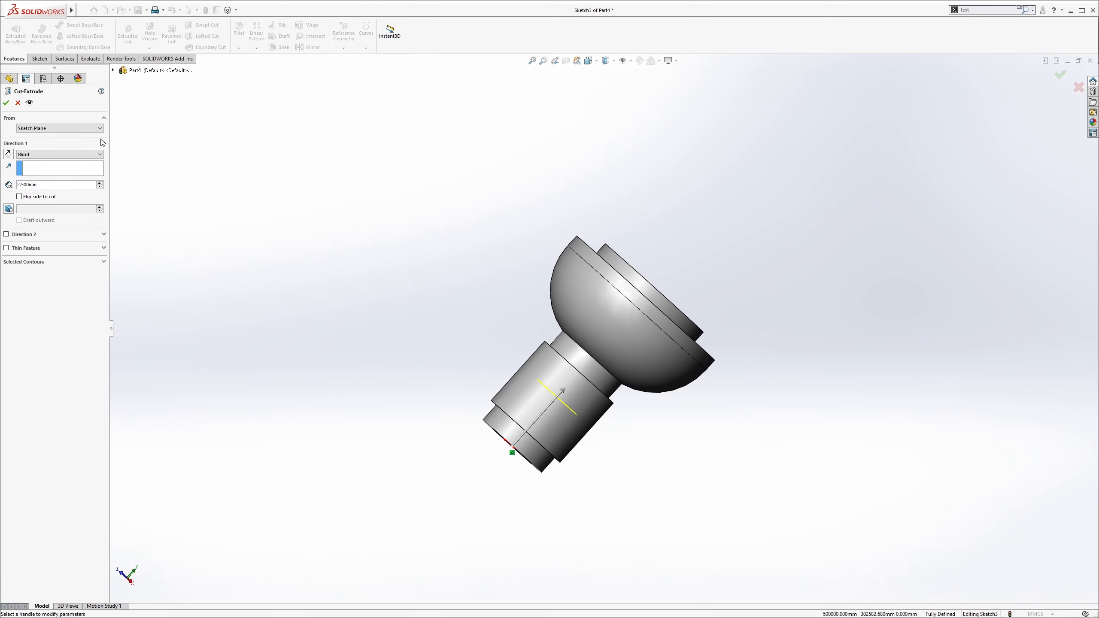
{"action": "left_click", "coordinate": [72, 154]}
{"action": "left_click", "coordinate": [65, 169]}
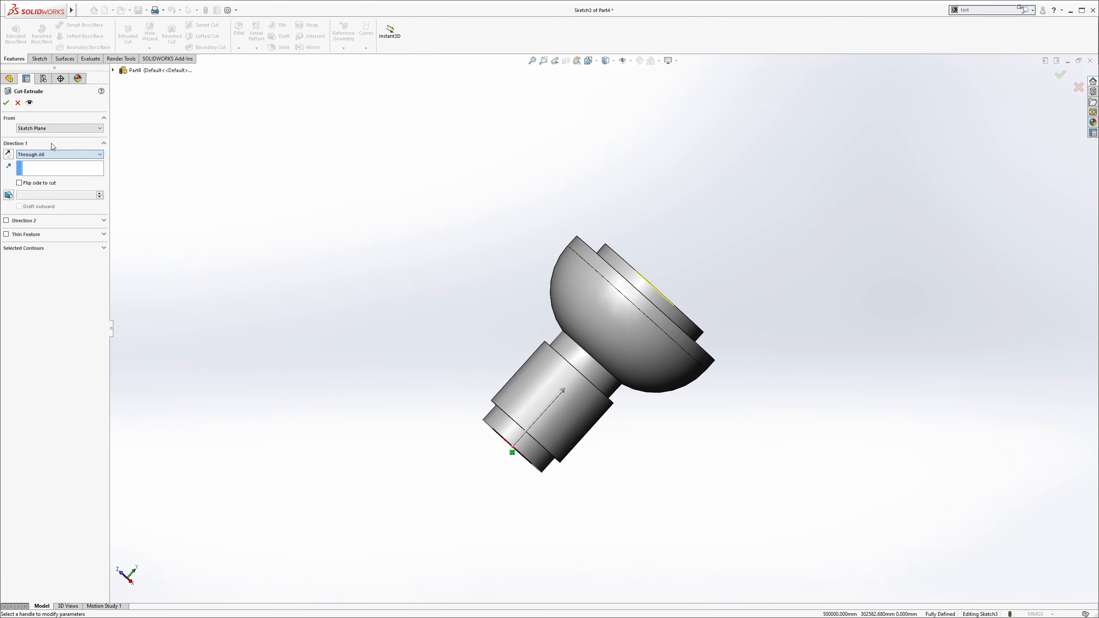
{"action": "left_click", "coordinate": [6, 103]}
Examine the chimney's stepped bore in a section view, turn the section off and look over the whole part.
{"action": "middle_click_drag", "start_coordinate": [184, 140], "coordinate": [539, 321]}
{"action": "scroll", "coordinate": [575, 394], "scroll_direction": "down", "scroll_amount": 2}
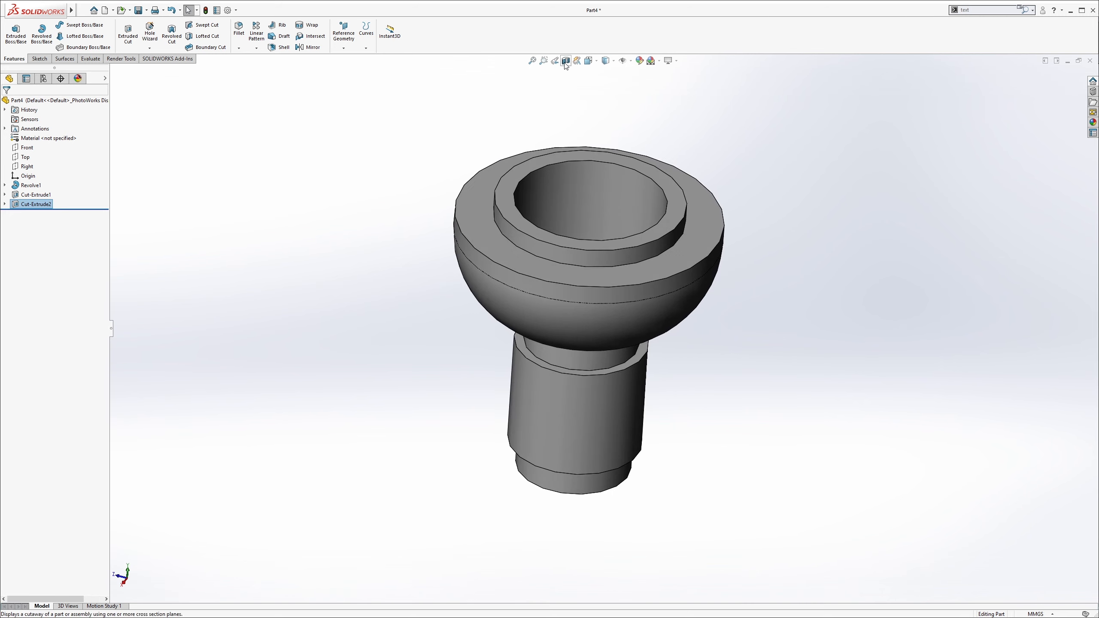
{"action": "left_click", "coordinate": [566, 61]}
{"action": "middle_click_drag", "start_coordinate": [551, 272], "coordinate": [472, 262]}
{"action": "left_click", "coordinate": [4, 104]}
{"action": "key", "text": "ctrl+1"}
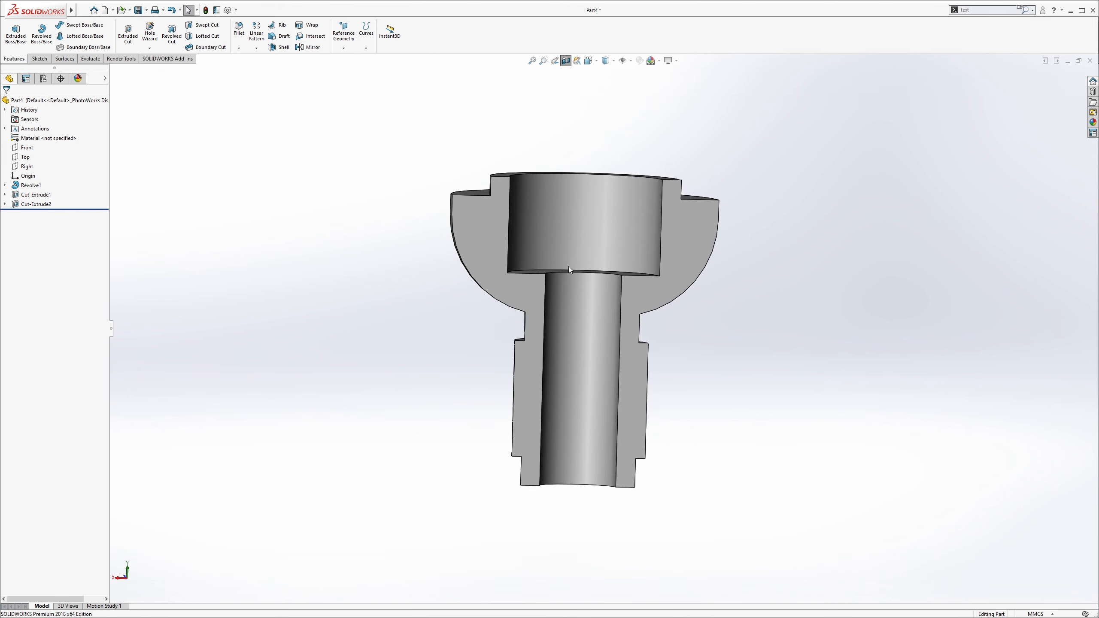
{"action": "middle_click_drag", "start_coordinate": [586, 220], "coordinate": [590, 250]}
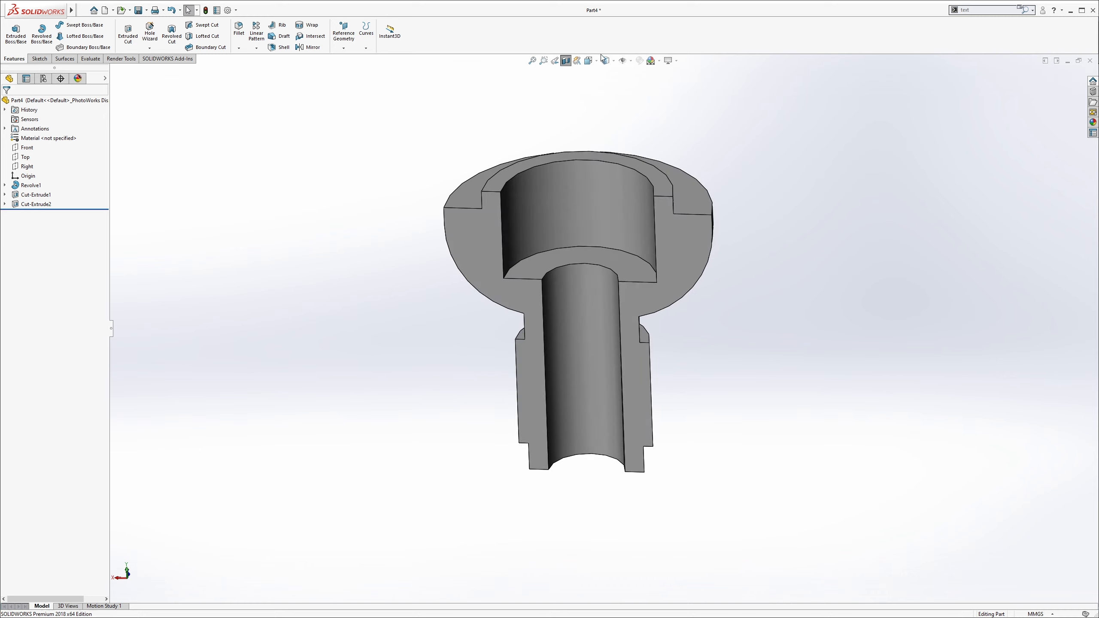
{"action": "middle_click_drag", "start_coordinate": [485, 241], "coordinate": [484, 247]}
{"action": "middle_click_drag", "start_coordinate": [494, 343], "coordinate": [480, 286]}
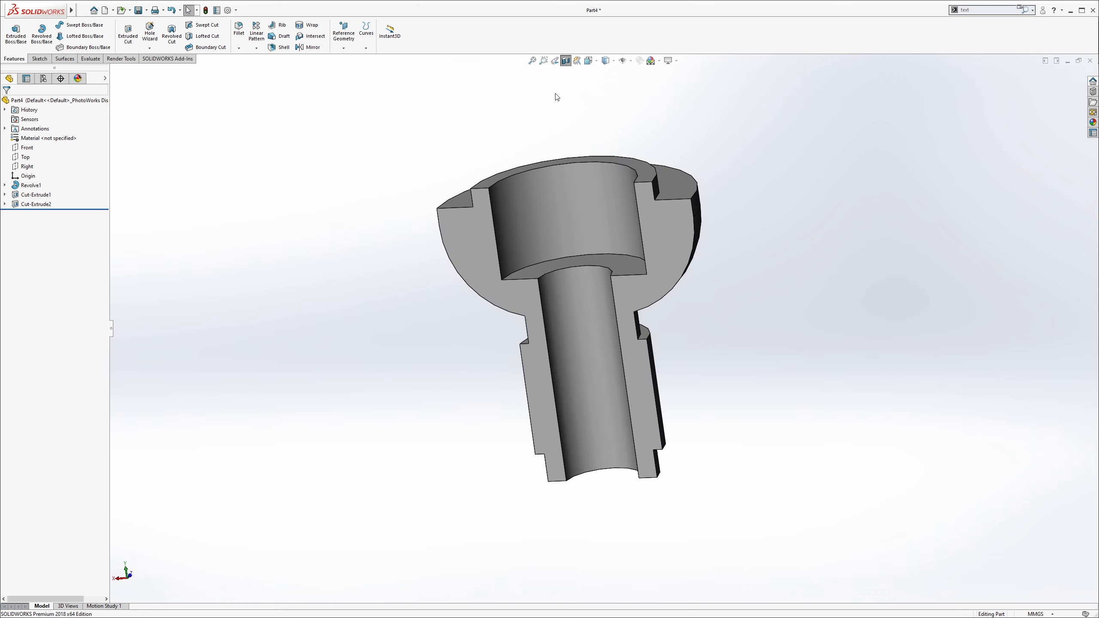
{"action": "left_click", "coordinate": [565, 61]}
{"action": "middle_click_drag", "start_coordinate": [559, 203], "coordinate": [558, 444]}
{"action": "scroll", "coordinate": [599, 258], "scroll_direction": "up", "scroll_amount": 4}
{"action": "scroll", "coordinate": [606, 415], "scroll_direction": "down", "scroll_amount": 4}
{"action": "scroll", "coordinate": [605, 342], "scroll_direction": "up", "scroll_amount": 3}
{"action": "scroll", "coordinate": [584, 191], "scroll_direction": "down", "scroll_amount": 3}
{"action": "middle_click_drag", "start_coordinate": [593, 332], "coordinate": [592, 357]}
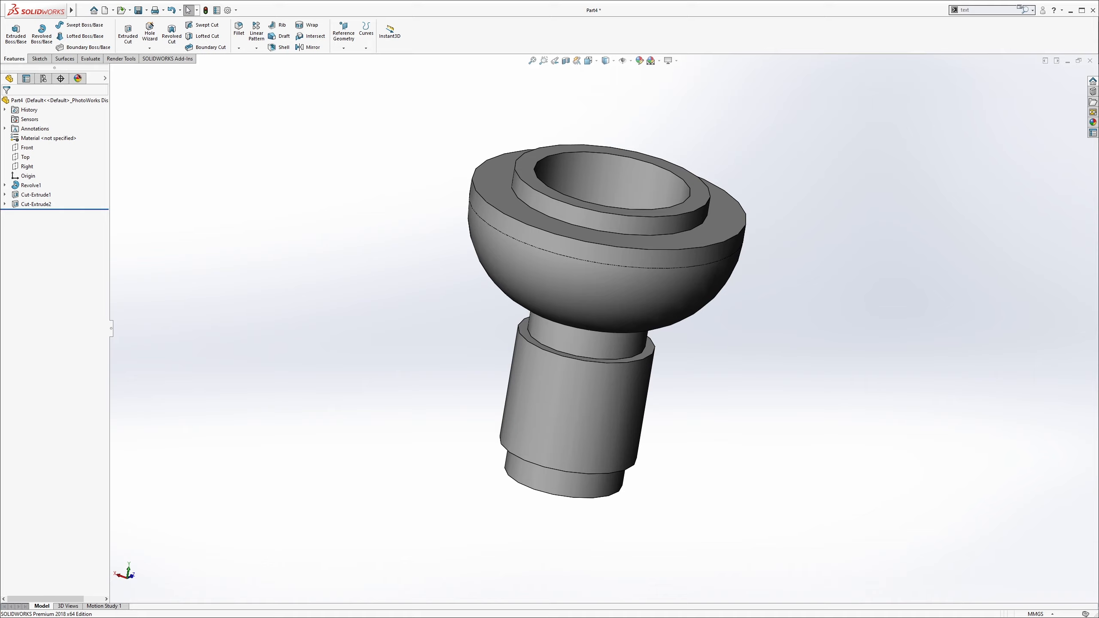
Switch to the TRAIN_ASSEMBLY document.
{"action": "left_click", "coordinate": [1094, 81]}
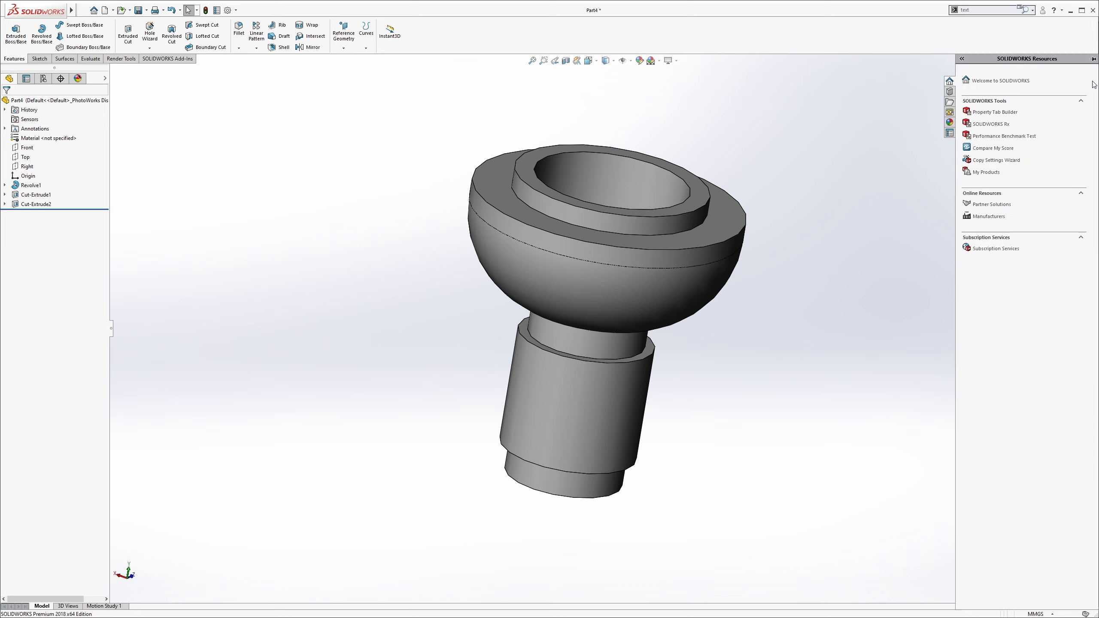
{"action": "left_click", "coordinate": [999, 82]}
{"action": "left_click", "coordinate": [661, 260]}
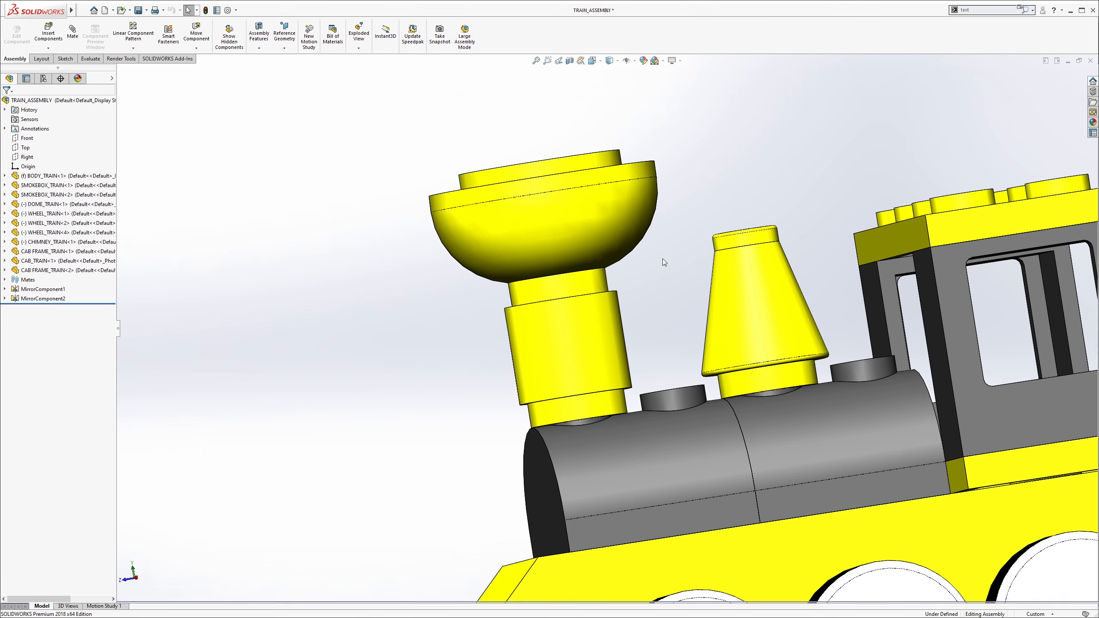
Examine the train assembly from an angled view, including the cab roof studs, dome, wheels and smokebox.
{"action": "scroll", "coordinate": [663, 258], "scroll_direction": "up", "scroll_amount": 4}
{"action": "middle_click_drag", "start_coordinate": [663, 259], "coordinate": [773, 285]}
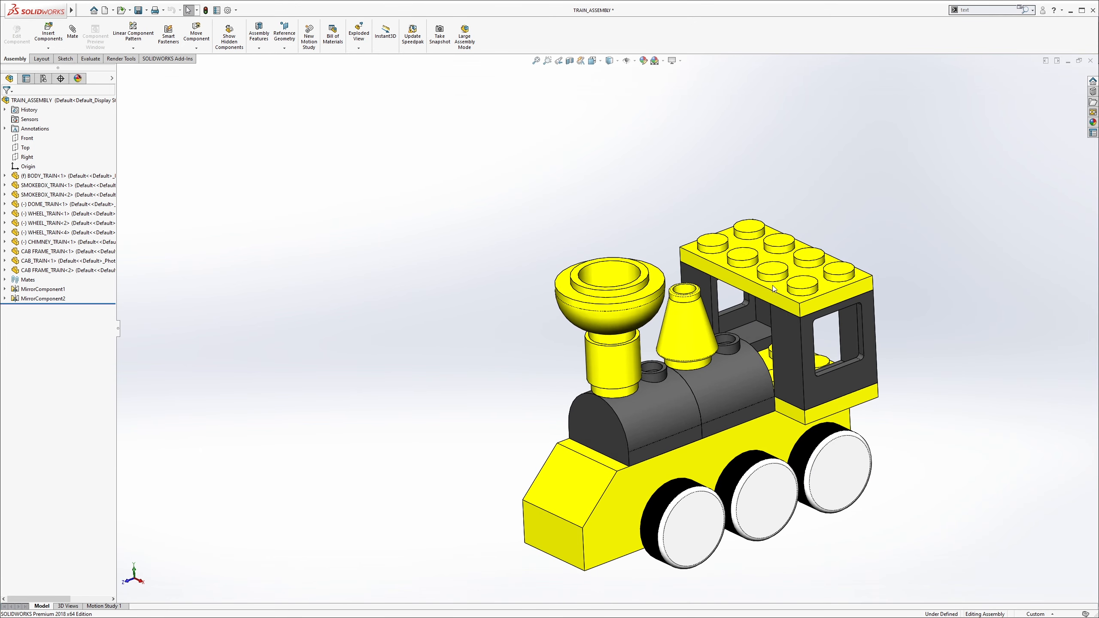
{"action": "left_click", "coordinate": [789, 271]}
{"action": "scroll", "coordinate": [778, 268], "scroll_direction": "down", "scroll_amount": 3}
{"action": "left_click", "coordinate": [780, 258]}
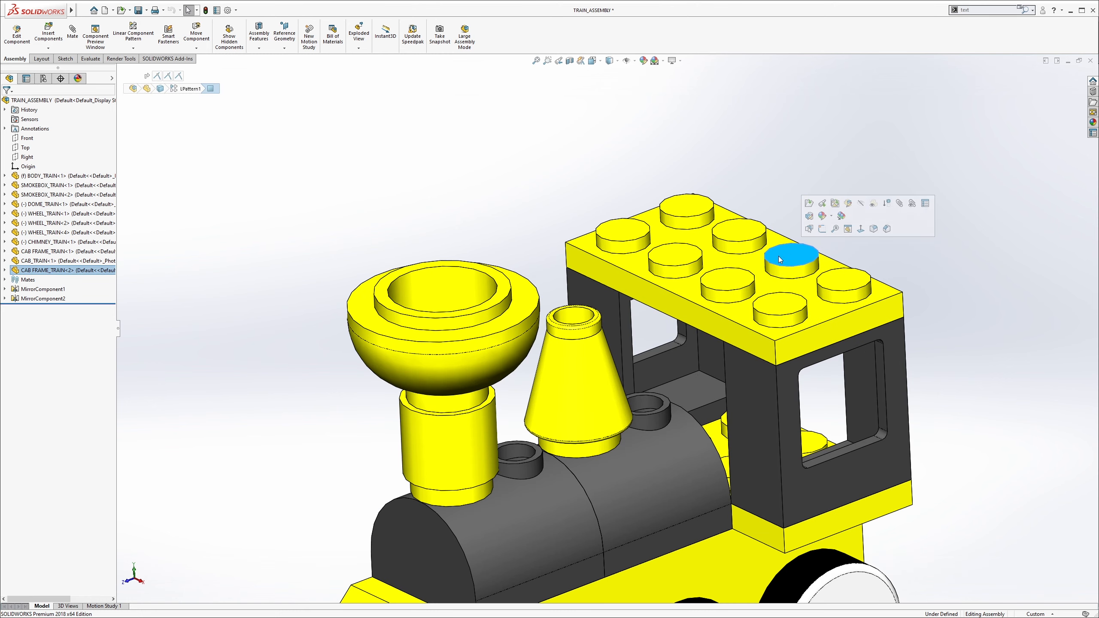
{"action": "scroll", "coordinate": [762, 280], "scroll_direction": "up", "scroll_amount": 3}
{"action": "left_click", "coordinate": [866, 389]}
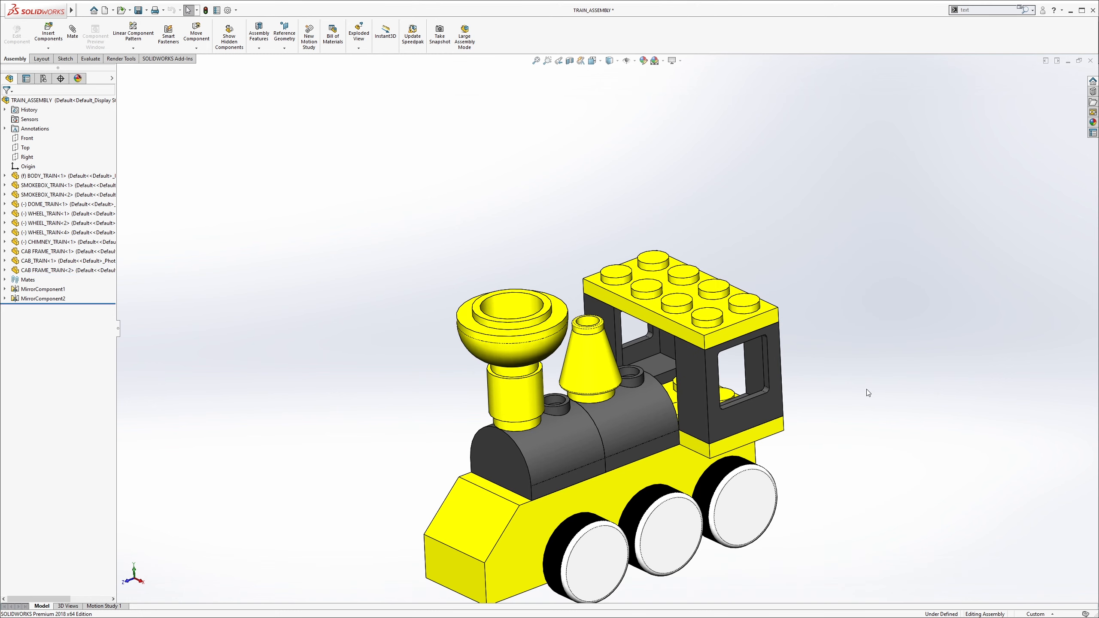
{"action": "scroll", "coordinate": [617, 457], "scroll_direction": "down", "scroll_amount": 2}
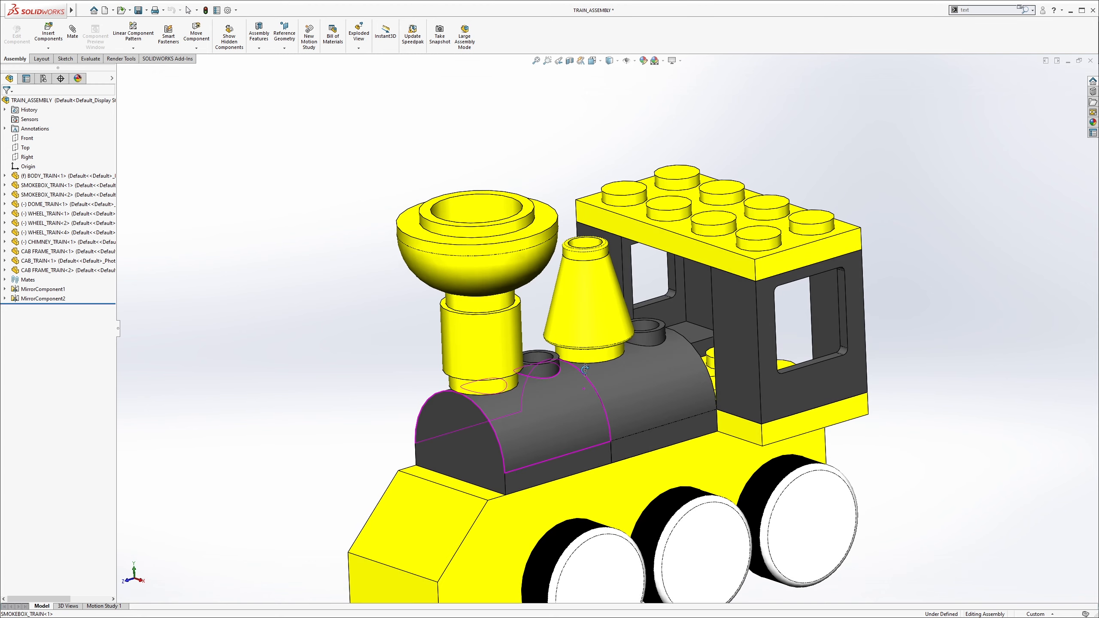
{"action": "left_click", "coordinate": [599, 312]}
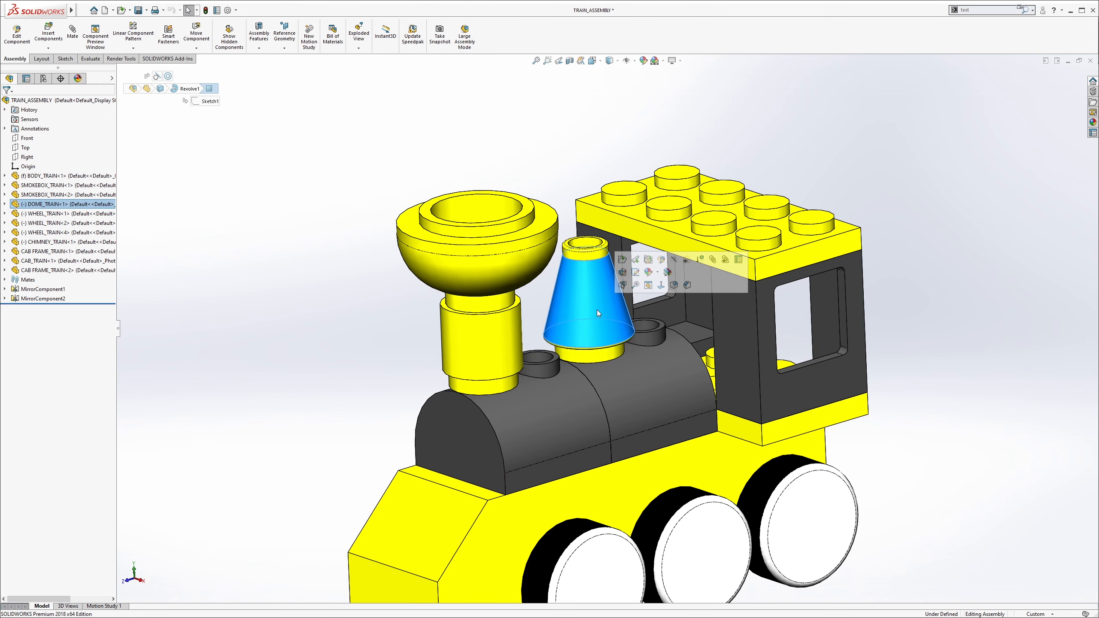
{"action": "scroll", "coordinate": [605, 368], "scroll_direction": "up", "scroll_amount": 3}
{"action": "scroll", "coordinate": [606, 407], "scroll_direction": "down", "scroll_amount": 3}
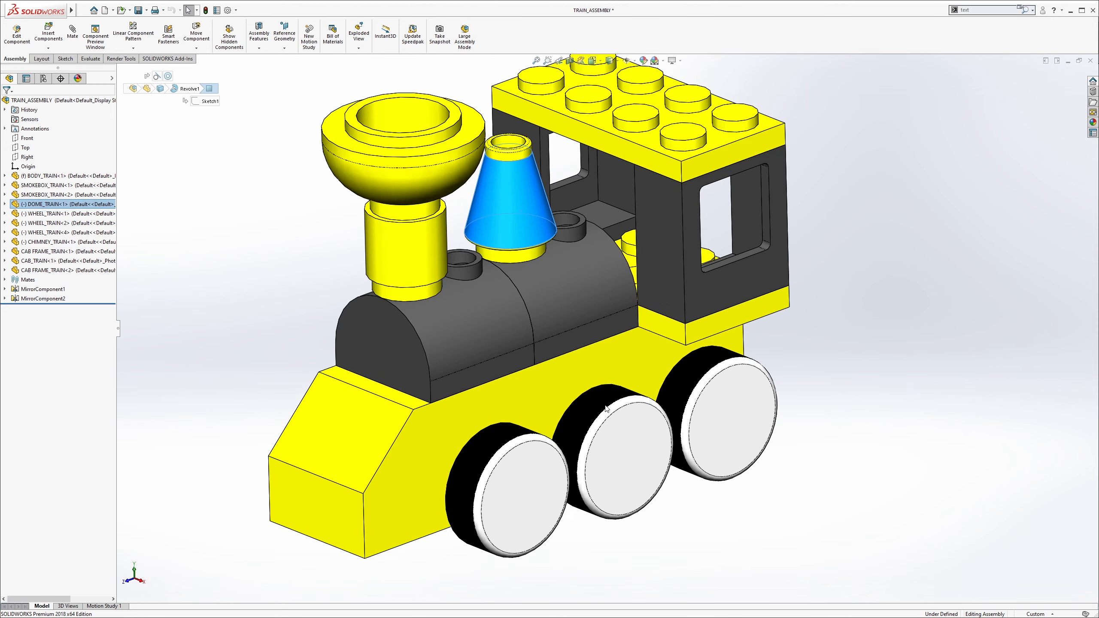
{"action": "left_click", "coordinate": [607, 409]}
{"action": "middle_click_drag", "start_coordinate": [606, 399], "coordinate": [615, 413]}
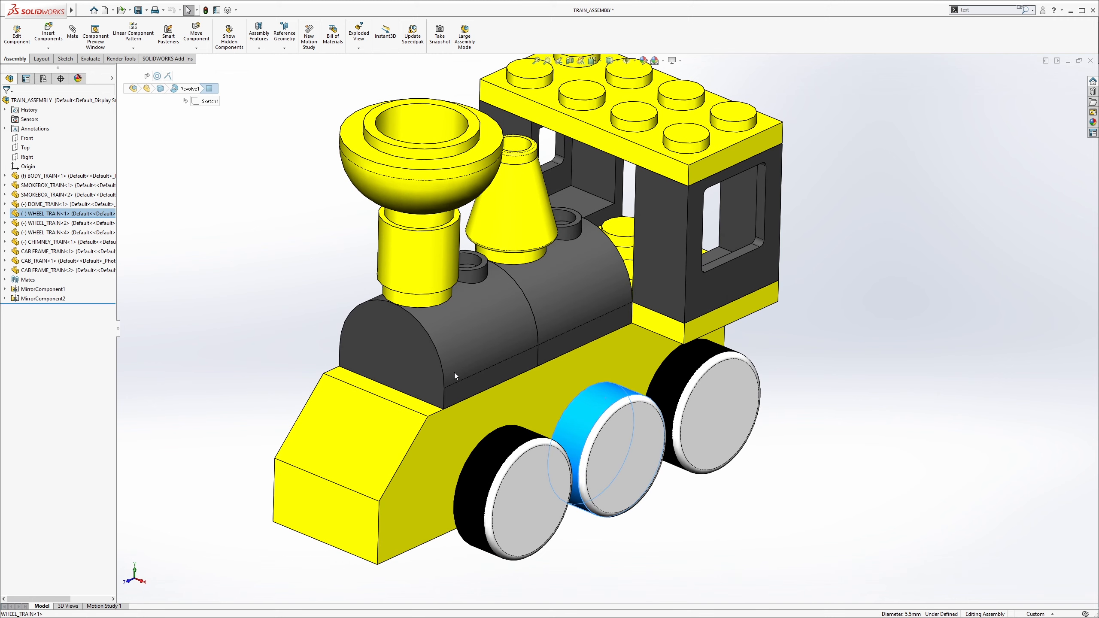
{"action": "left_click", "coordinate": [420, 370]}
{"action": "left_click", "coordinate": [268, 297]}
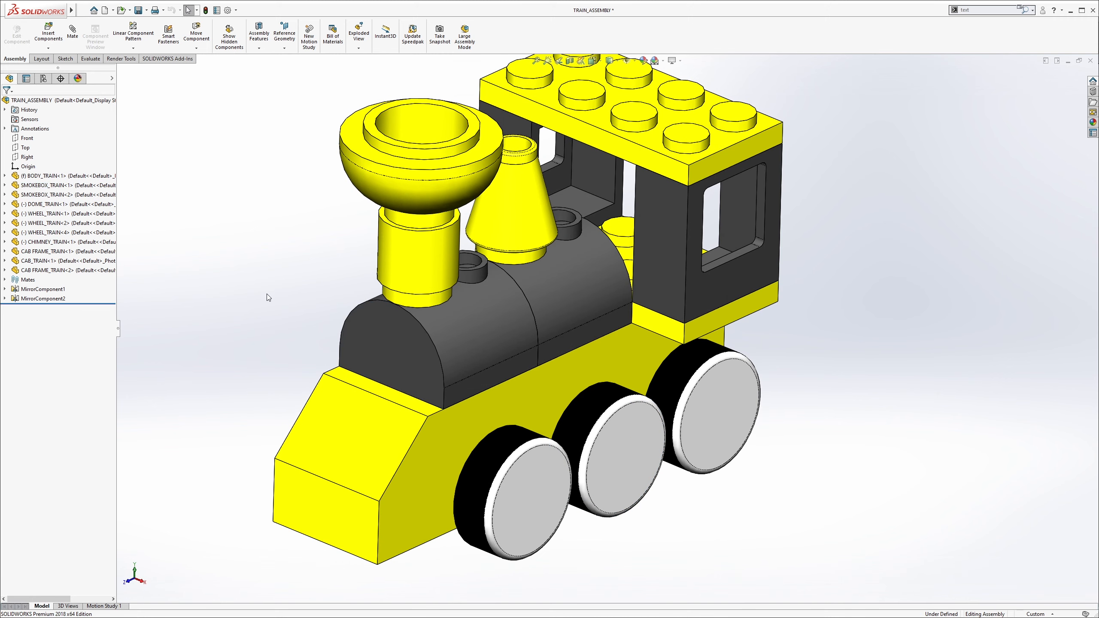
{"action": "scroll", "coordinate": [321, 342], "scroll_direction": "up", "scroll_amount": 3}
{"action": "scroll", "coordinate": [389, 359], "scroll_direction": "down", "scroll_amount": 3}
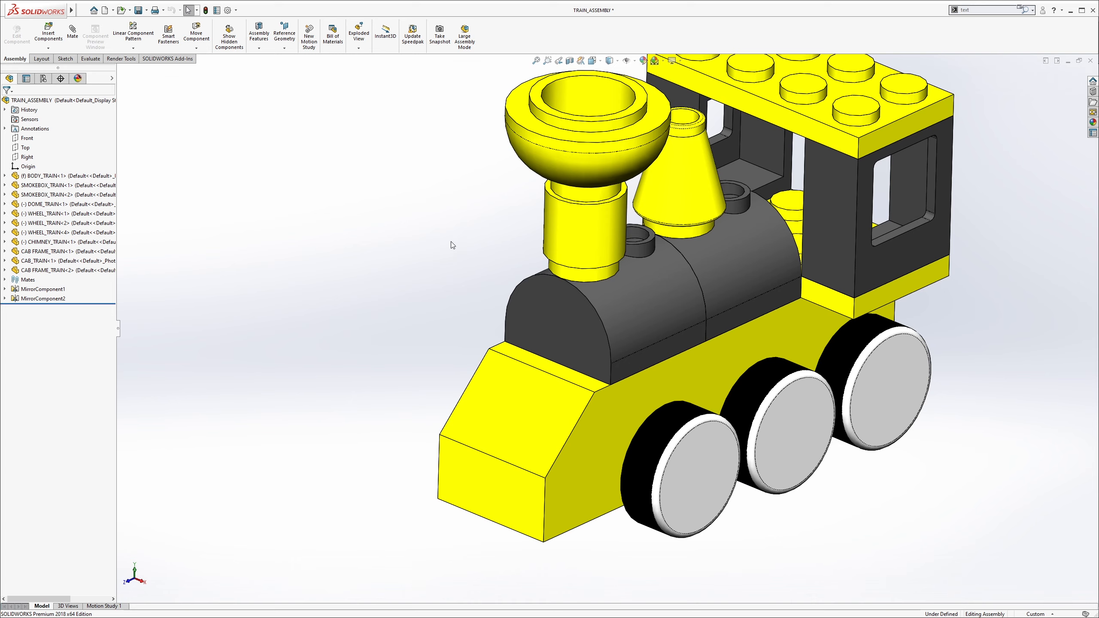
Create a new part document and set its unit system to MMGS (millimeter, gram, second).
{"action": "left_click", "coordinate": [1092, 82]}
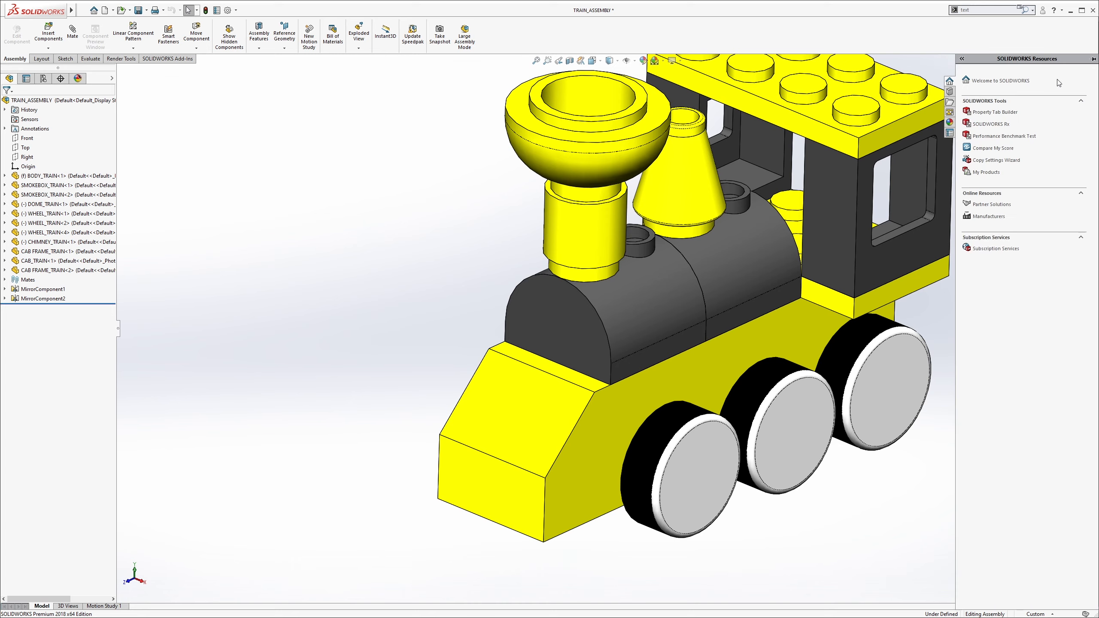
{"action": "left_click", "coordinate": [1009, 82]}
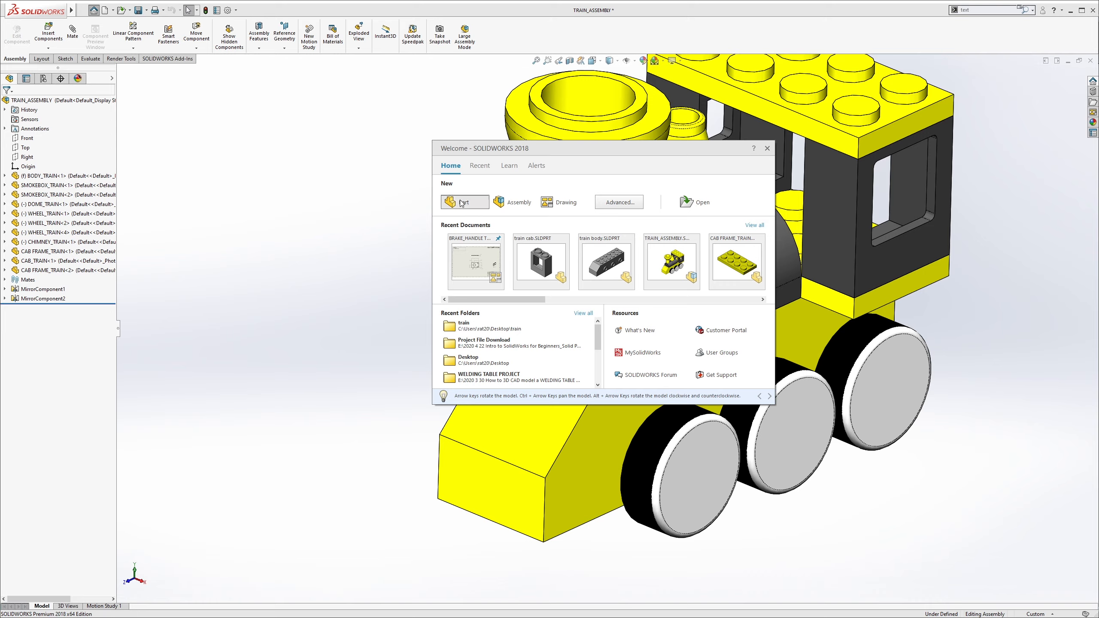
{"action": "left_click", "coordinate": [464, 201]}
{"action": "left_click", "coordinate": [1034, 614]}
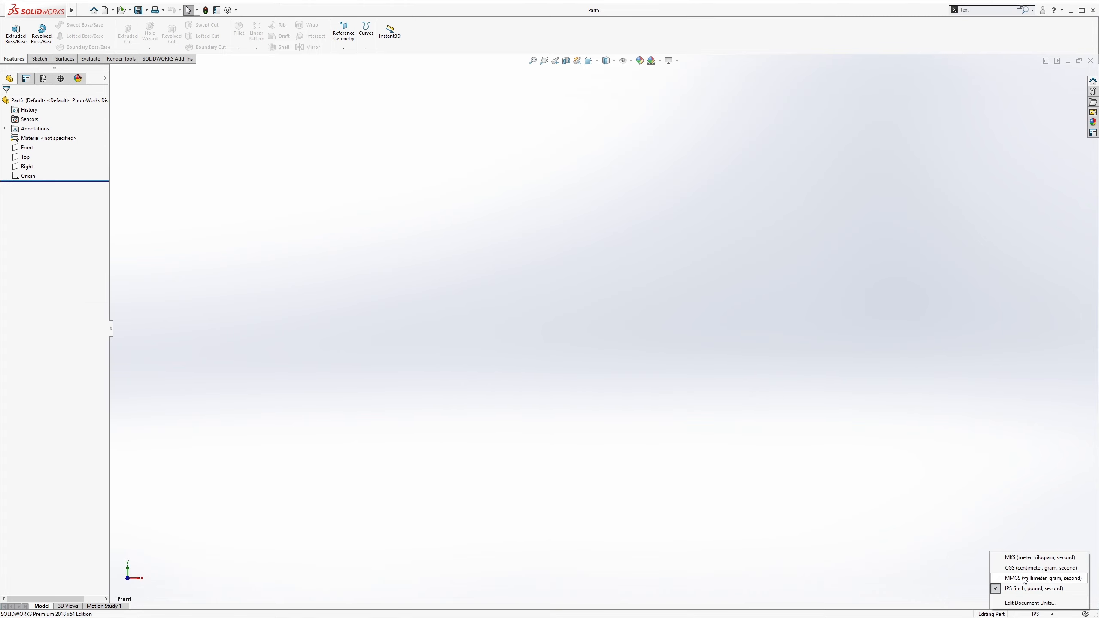
{"action": "left_click", "coordinate": [1040, 578]}
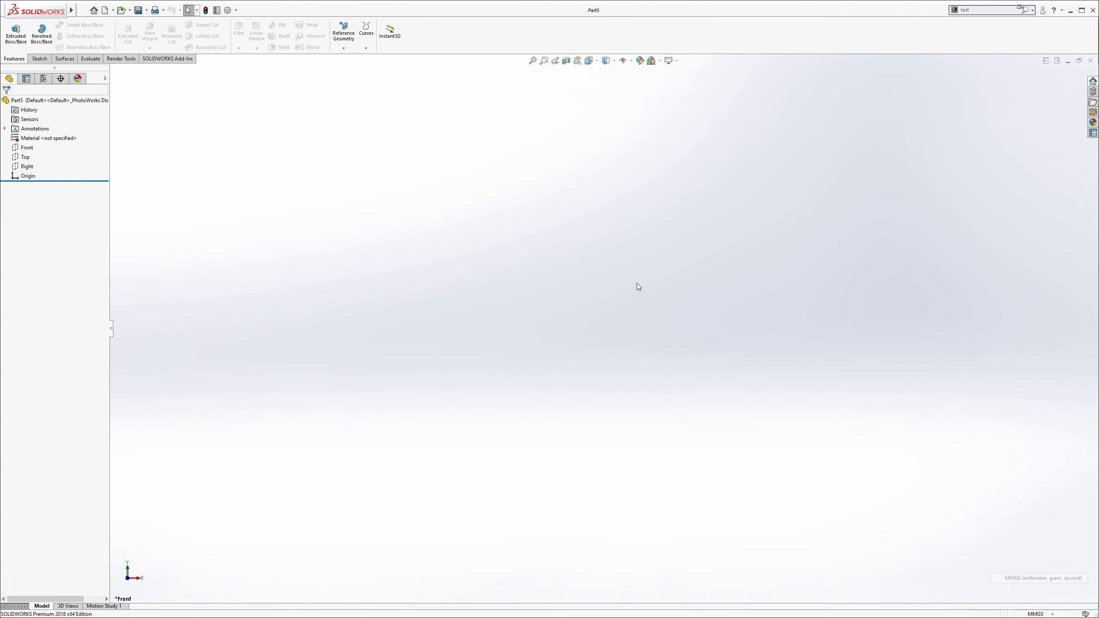
Start a sketch on the Front plane and draw a horizontal line about 86 mm long above the origin.
{"action": "left_click", "coordinate": [27, 148]}
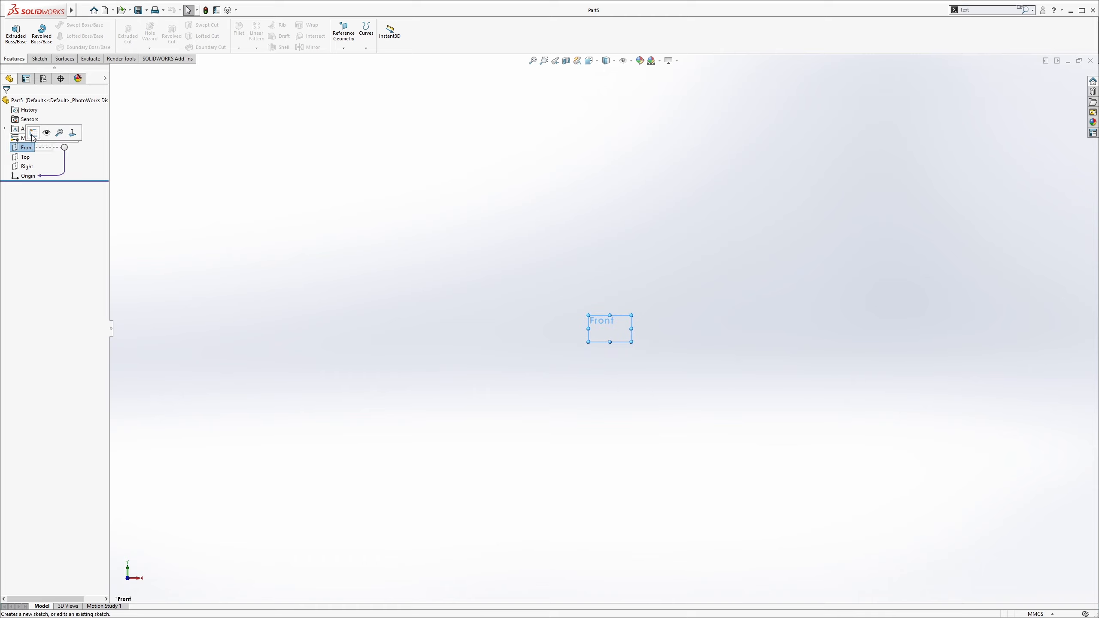
{"action": "left_click", "coordinate": [33, 134]}
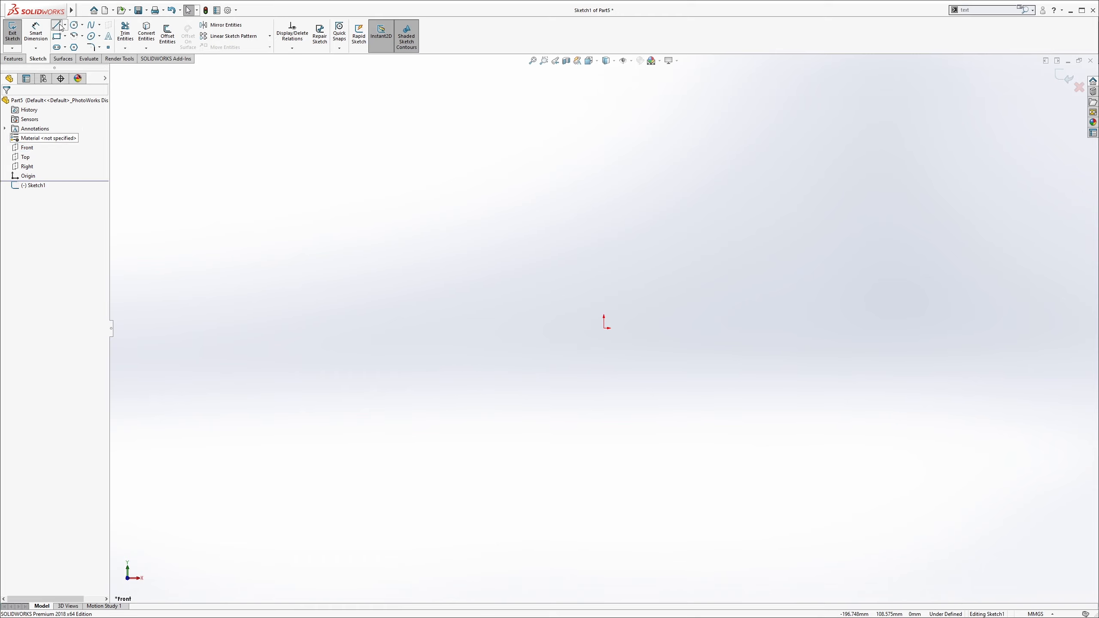
{"action": "left_click", "coordinate": [59, 25]}
{"action": "left_click", "coordinate": [483, 249]}
{"action": "left_click", "coordinate": [648, 248]}
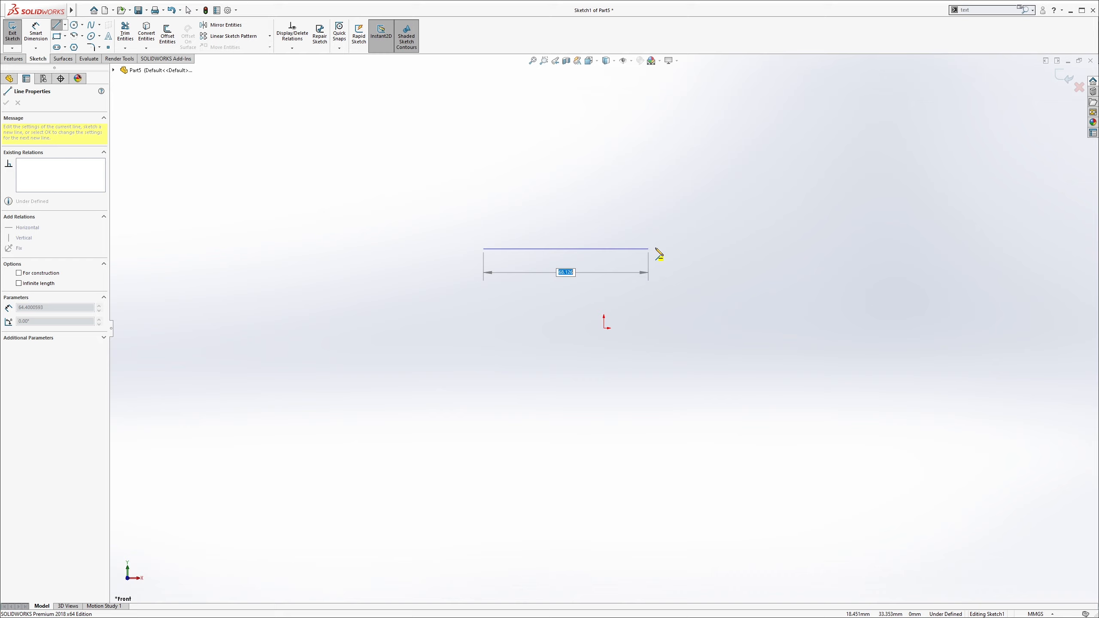
{"action": "left_click", "coordinate": [692, 249]}
{"action": "key", "text": "Escape"}
{"action": "key", "text": "Escape"}
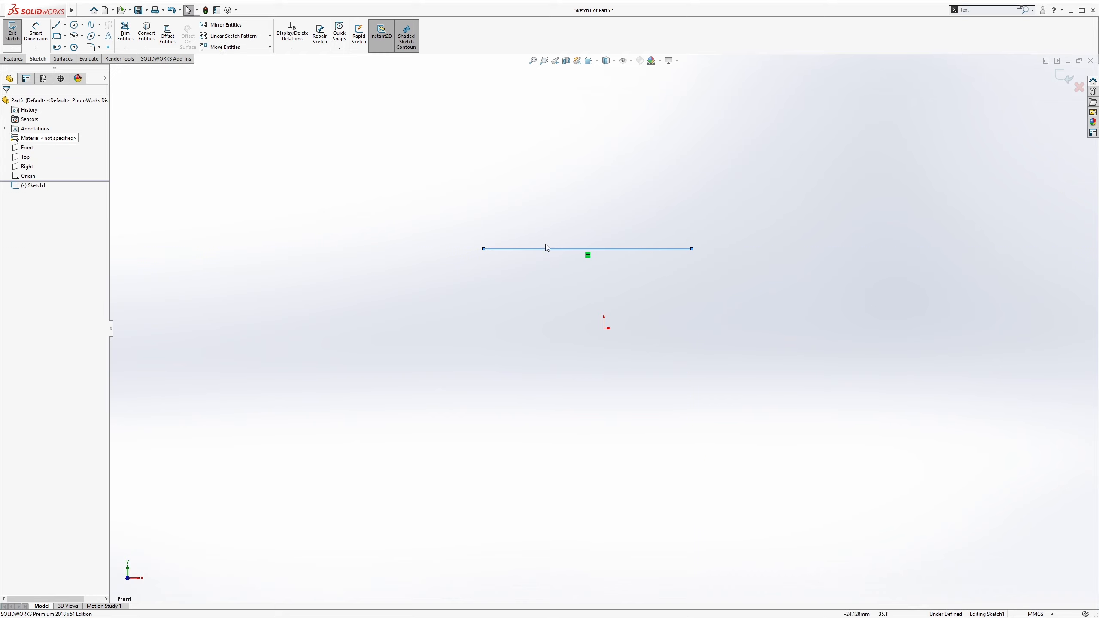
Add a Midpoint relation between the horizontal line and the origin.
{"action": "left_click", "coordinate": [546, 248]}
{"action": "left_click", "coordinate": [604, 327], "text": "ctrl"}
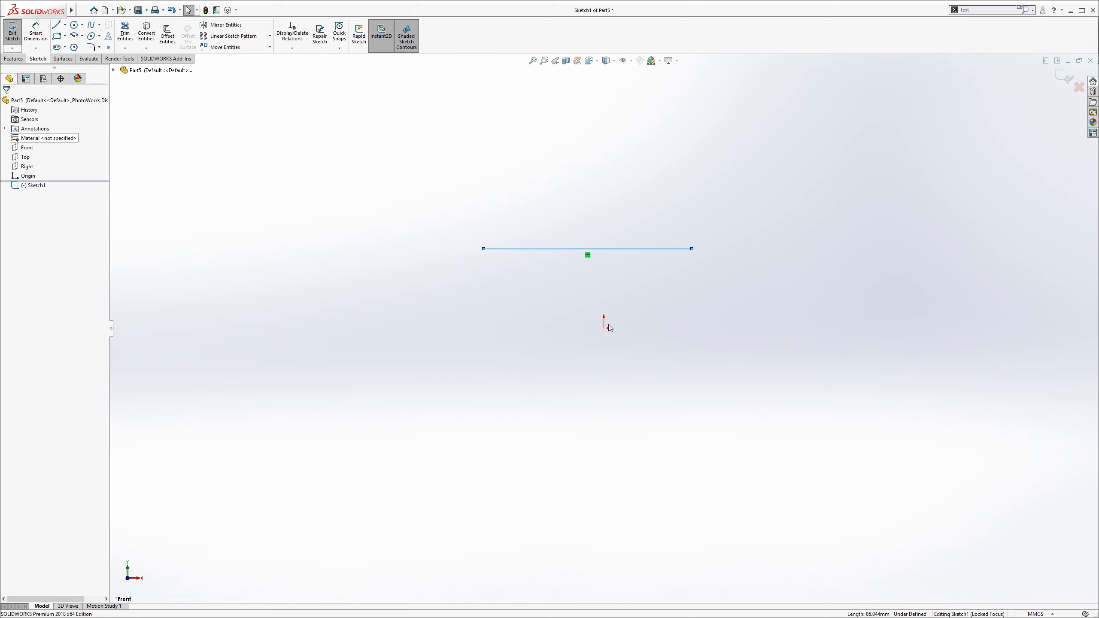
{"action": "left_click", "coordinate": [25, 242]}
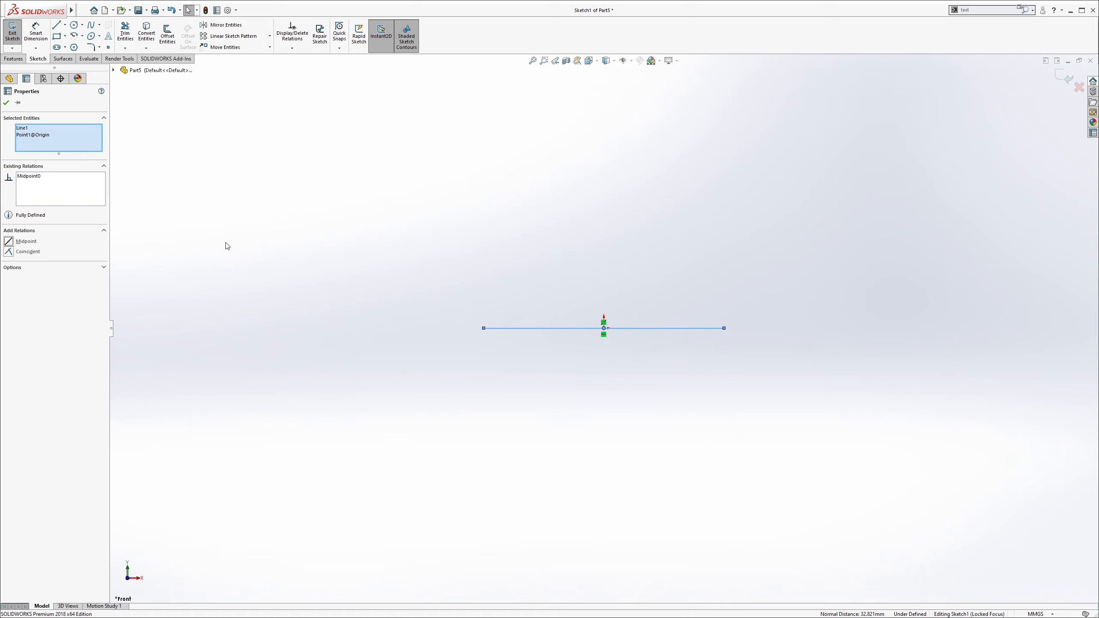
{"action": "left_click", "coordinate": [228, 243]}
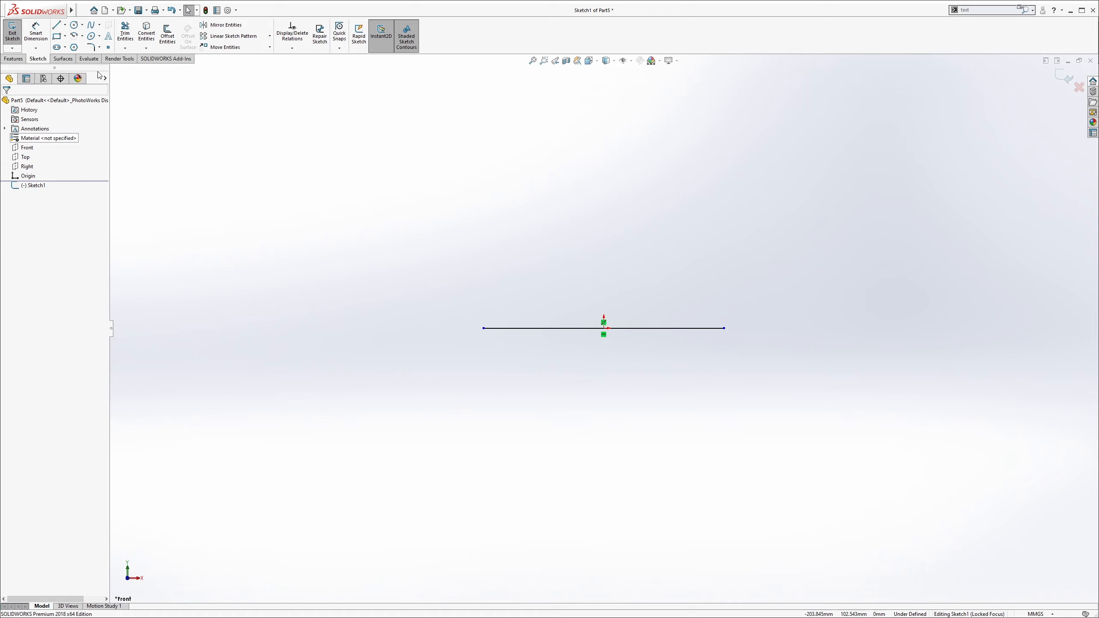
Draw vertical lines upward from the base line's ends, about 12 mm at the left end and about 9 mm at the right.
{"action": "left_click", "coordinate": [57, 27]}
{"action": "left_click_drag", "start_coordinate": [484, 328], "coordinate": [483, 299]}
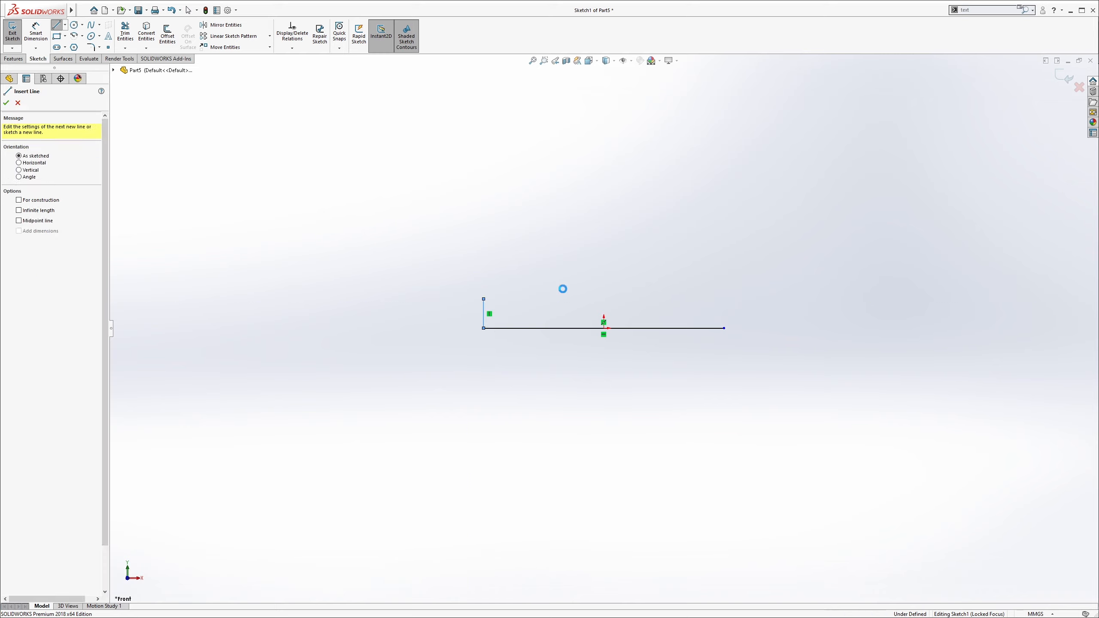
{"action": "key", "text": "Escape"}
{"action": "key", "text": "s"}
{"action": "left_click", "coordinate": [791, 343]}
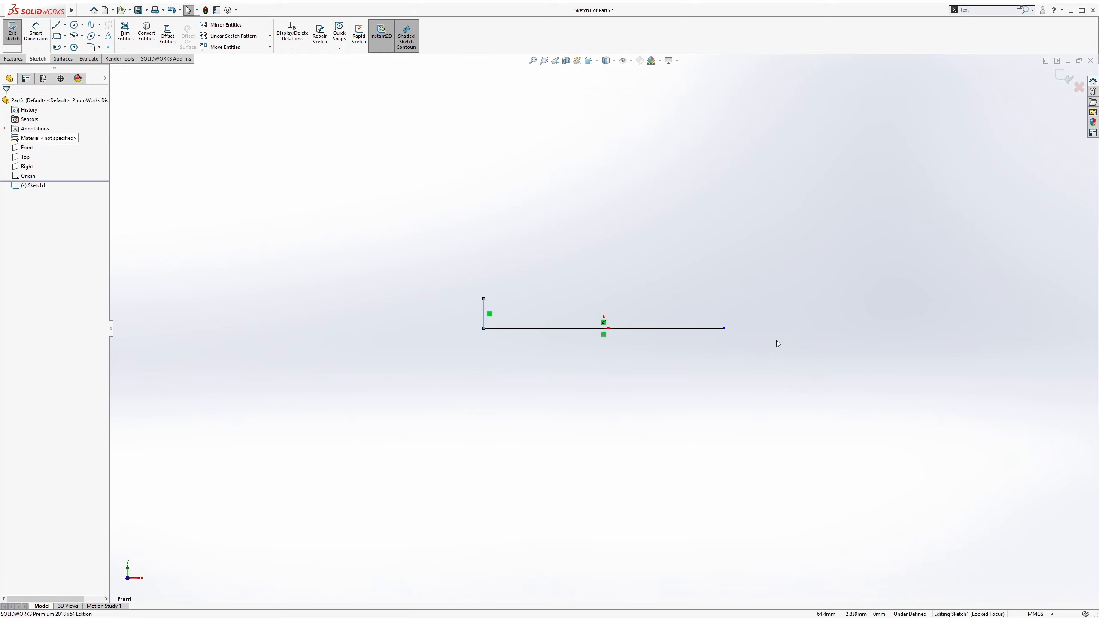
{"action": "left_click_drag", "start_coordinate": [723, 328], "coordinate": [724, 305]}
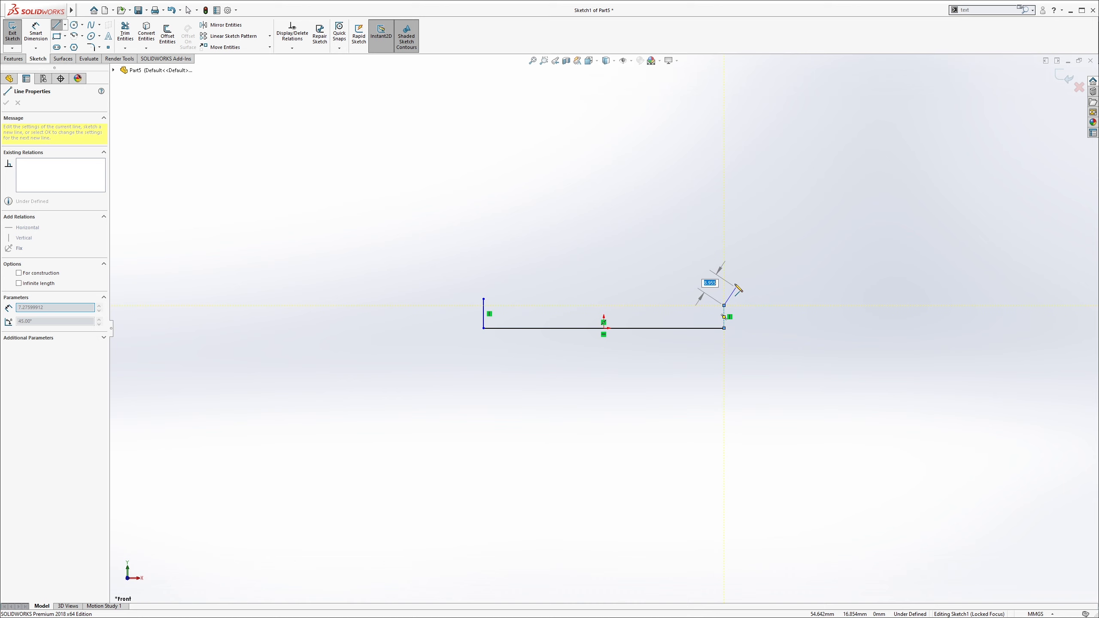
{"action": "key", "text": "Escape"}
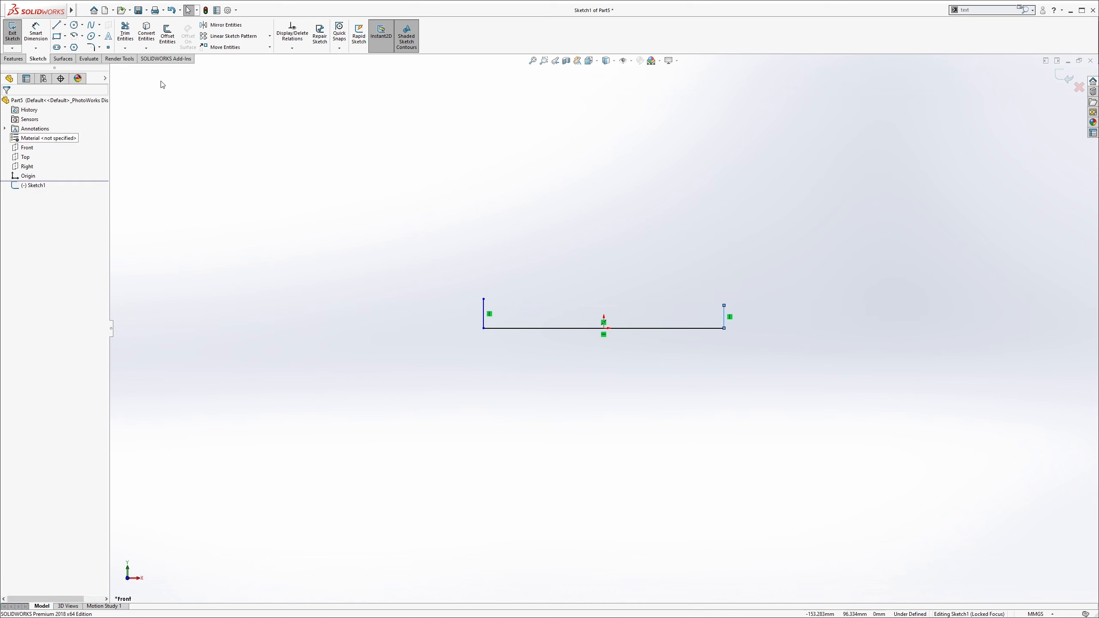
Join the upper ends of the two vertical lines with a 3 Point Arc of about 64 mm radius, bulging upward.
{"action": "left_click", "coordinate": [83, 37]}
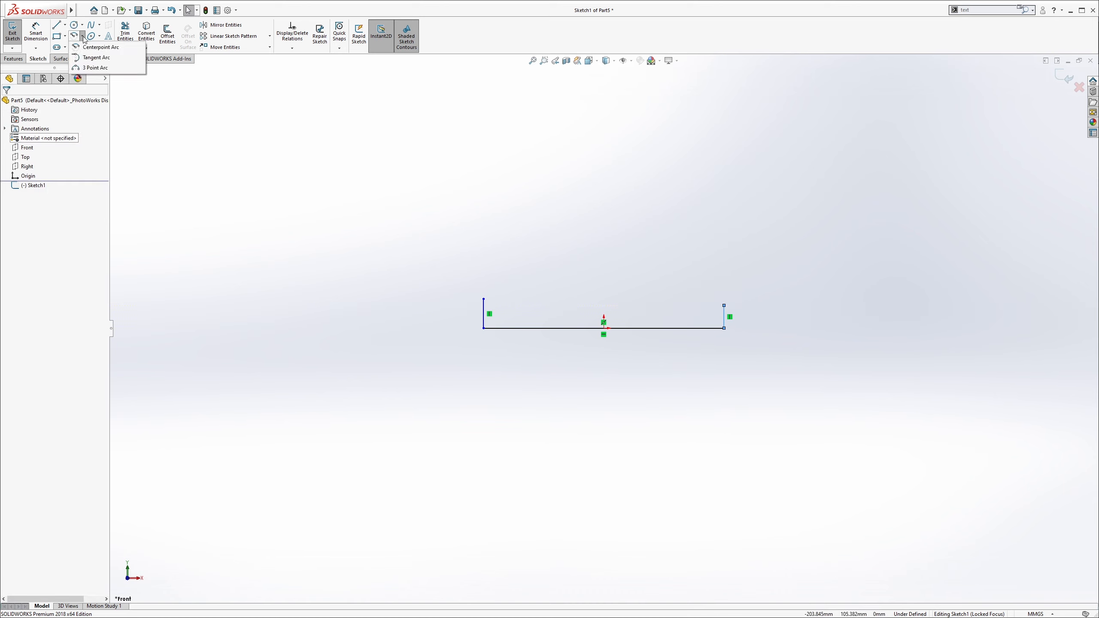
{"action": "left_click", "coordinate": [91, 67]}
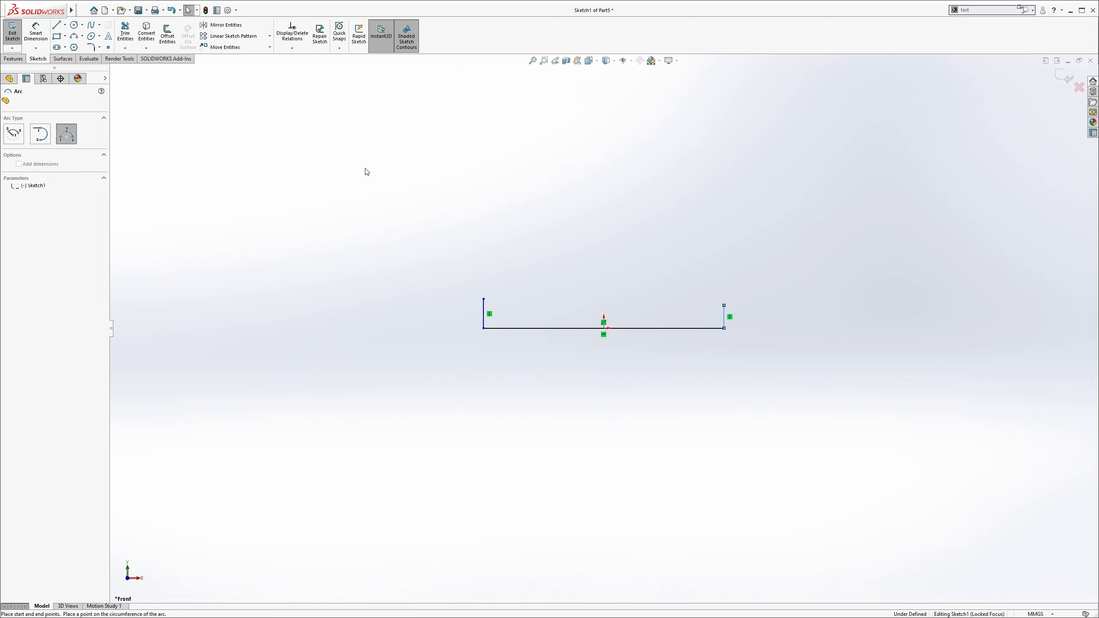
{"action": "left_click", "coordinate": [484, 299]}
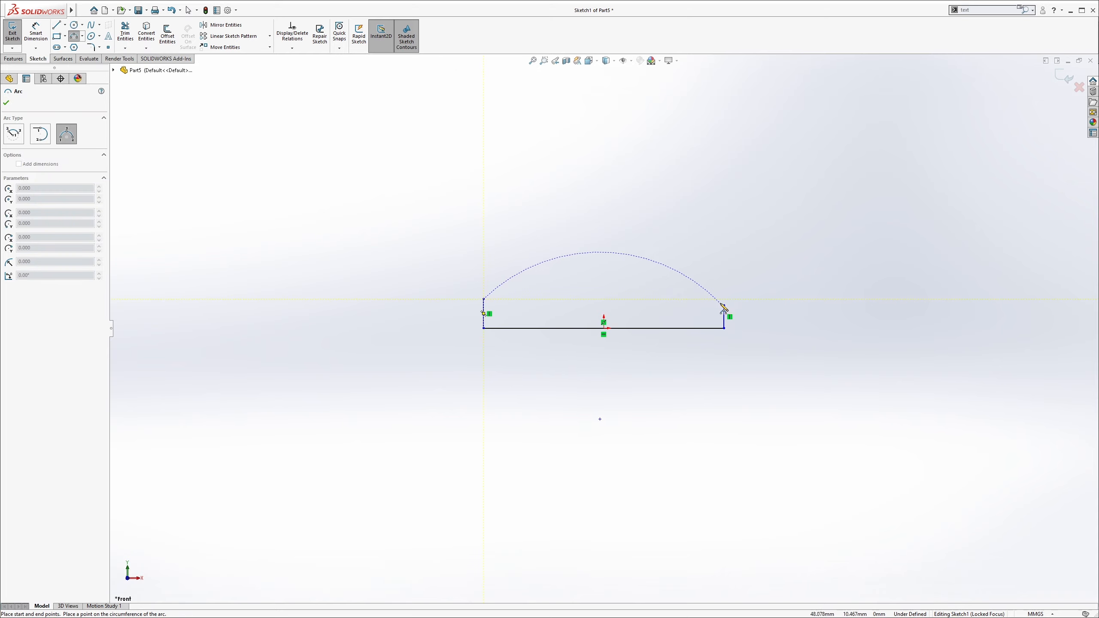
{"action": "left_click", "coordinate": [723, 306]}
{"action": "left_click", "coordinate": [686, 274]}
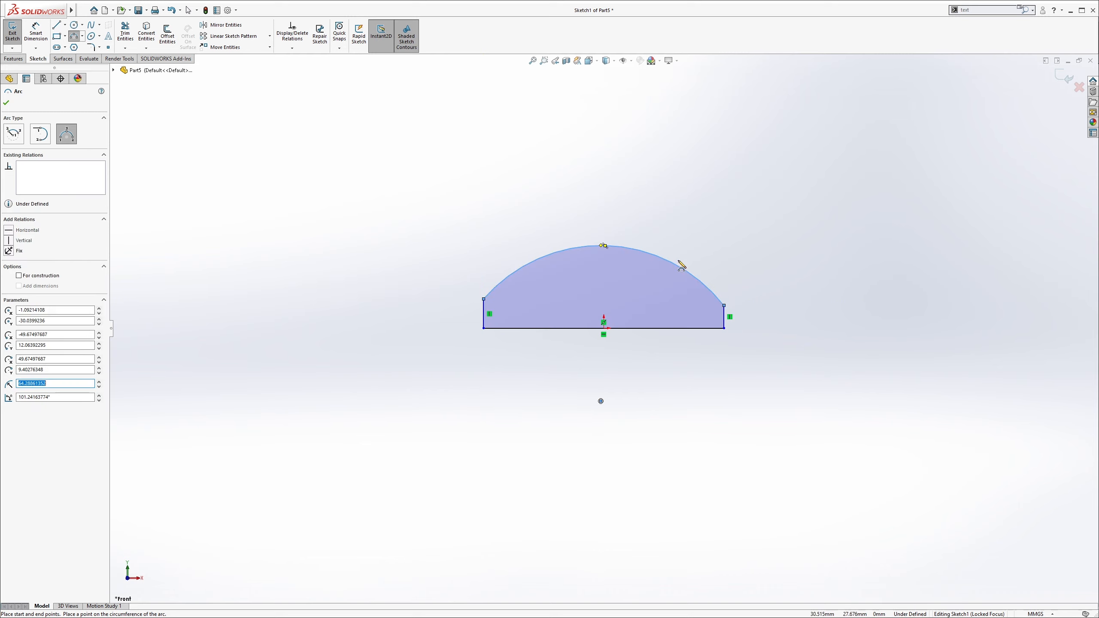
{"action": "key", "text": "Escape"}
Add a Tangent relation between the arc and the right vertical line.
{"action": "scroll", "coordinate": [718, 299], "scroll_direction": "down", "scroll_amount": 3}
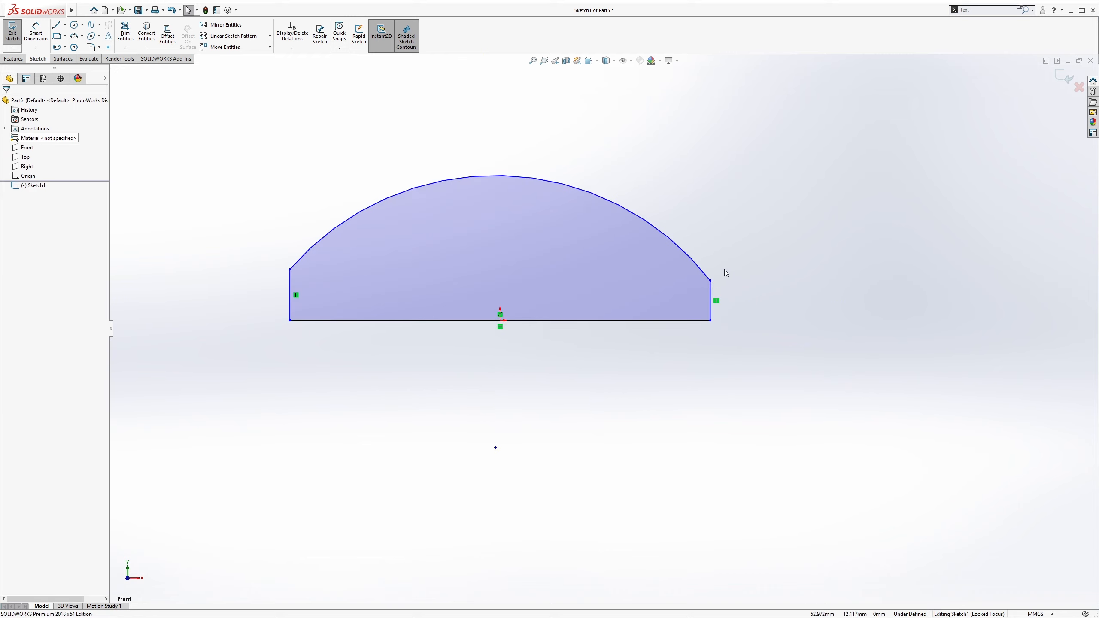
{"action": "scroll", "coordinate": [723, 280], "scroll_direction": "down", "scroll_amount": 2}
{"action": "left_click_drag", "start_coordinate": [729, 242], "coordinate": [640, 312]}
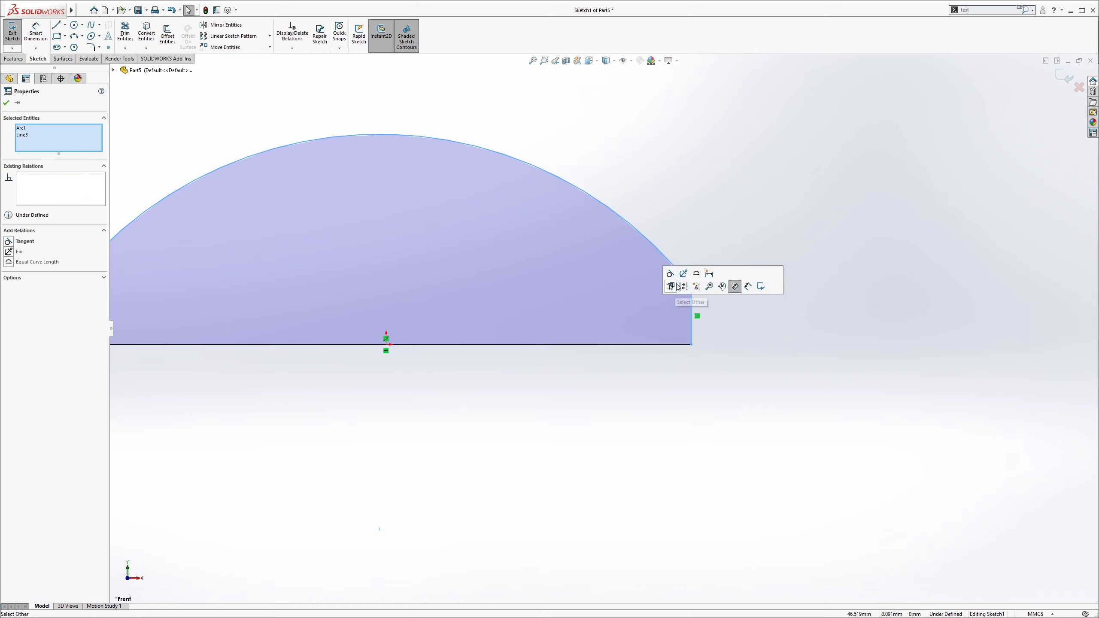
{"action": "left_click", "coordinate": [673, 275]}
{"action": "left_click", "coordinate": [695, 224]}
Make the arc tangent to the left vertical line as well.
{"action": "scroll", "coordinate": [695, 224], "scroll_direction": "up", "scroll_amount": 4}
{"action": "mouse_move", "coordinate": [385, 319]}
{"action": "left_mouse_down"}
{"action": "mouse_move", "coordinate": [329, 289]}
{"action": "mouse_move", "coordinate": [348, 294]}
{"action": "left_mouse_up"}
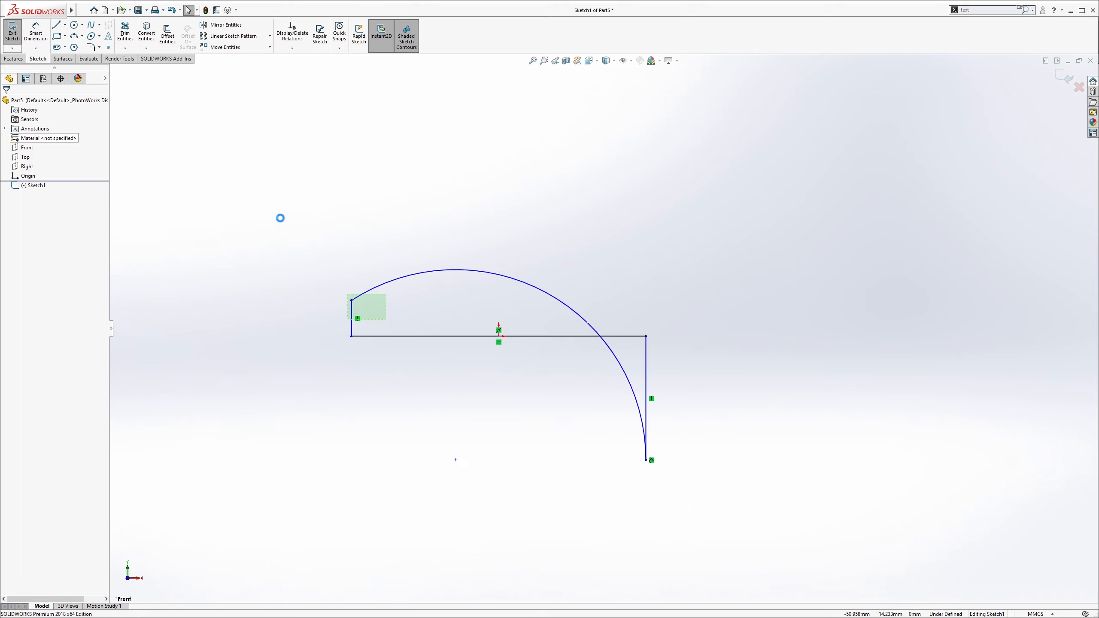
{"action": "left_click", "coordinate": [379, 289]}
{"action": "left_click", "coordinate": [381, 301]}
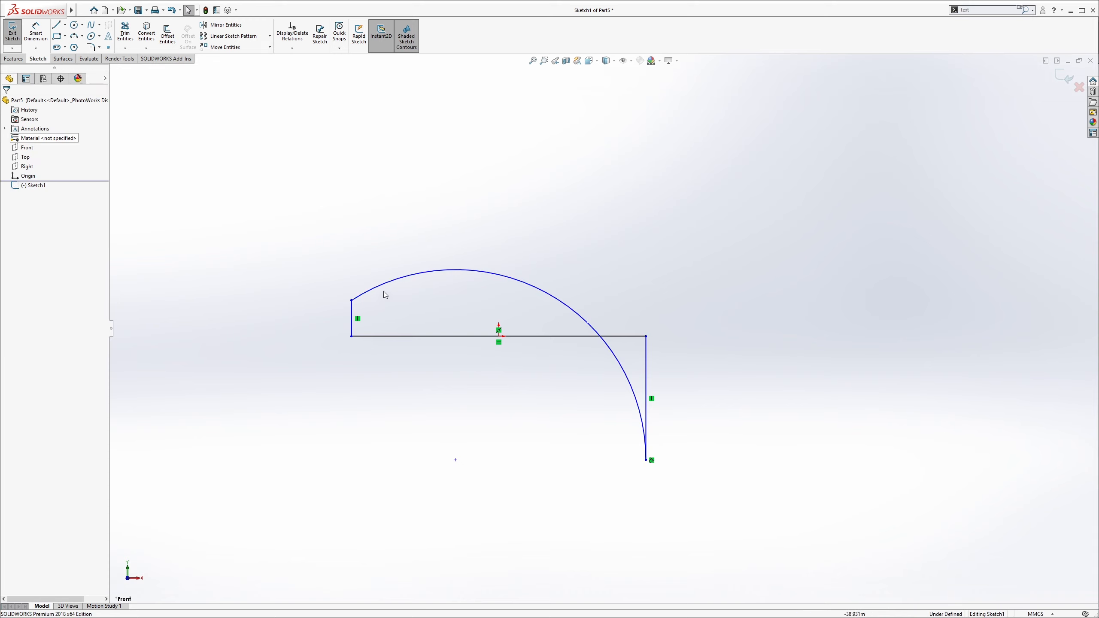
{"action": "left_click", "coordinate": [386, 287]}
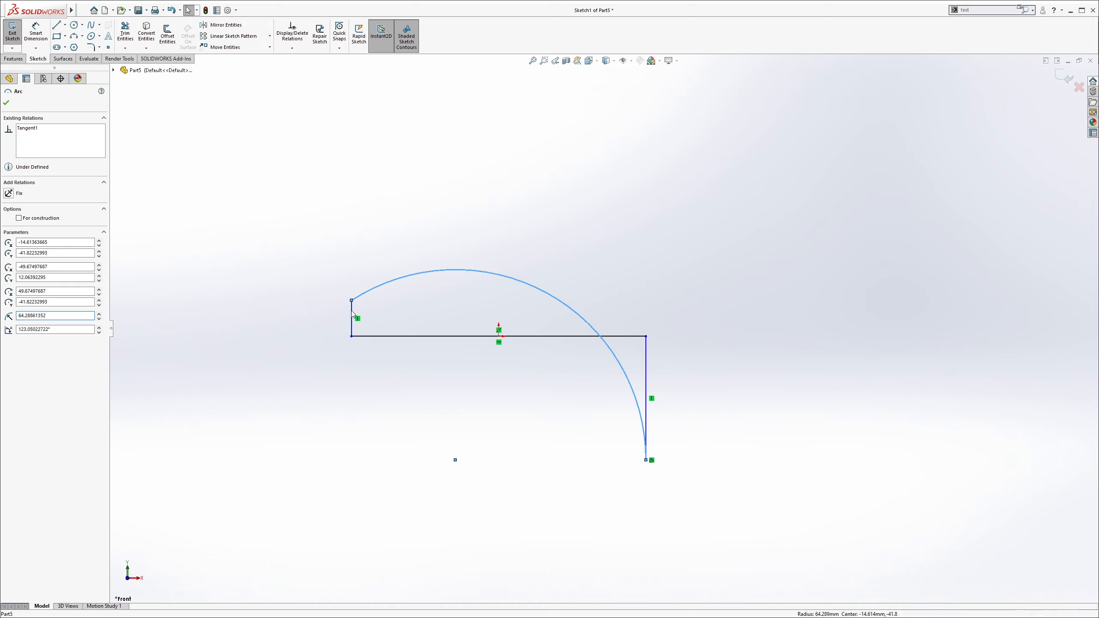
{"action": "left_click", "coordinate": [351, 312], "text": "ctrl"}
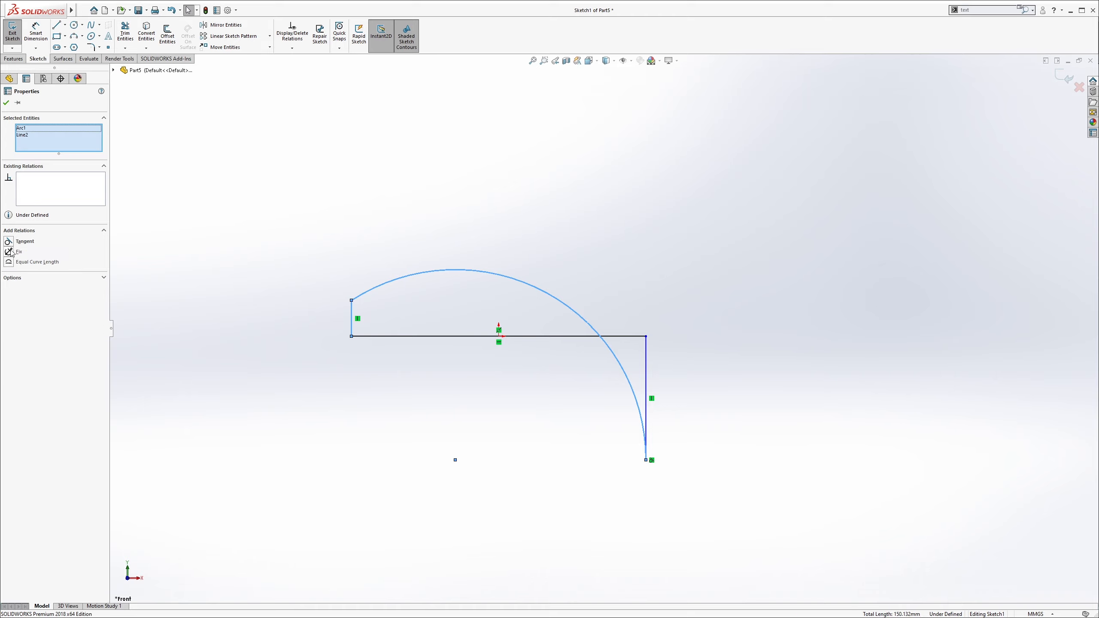
{"action": "left_click", "coordinate": [10, 245]}
{"action": "left_click", "coordinate": [154, 273]}
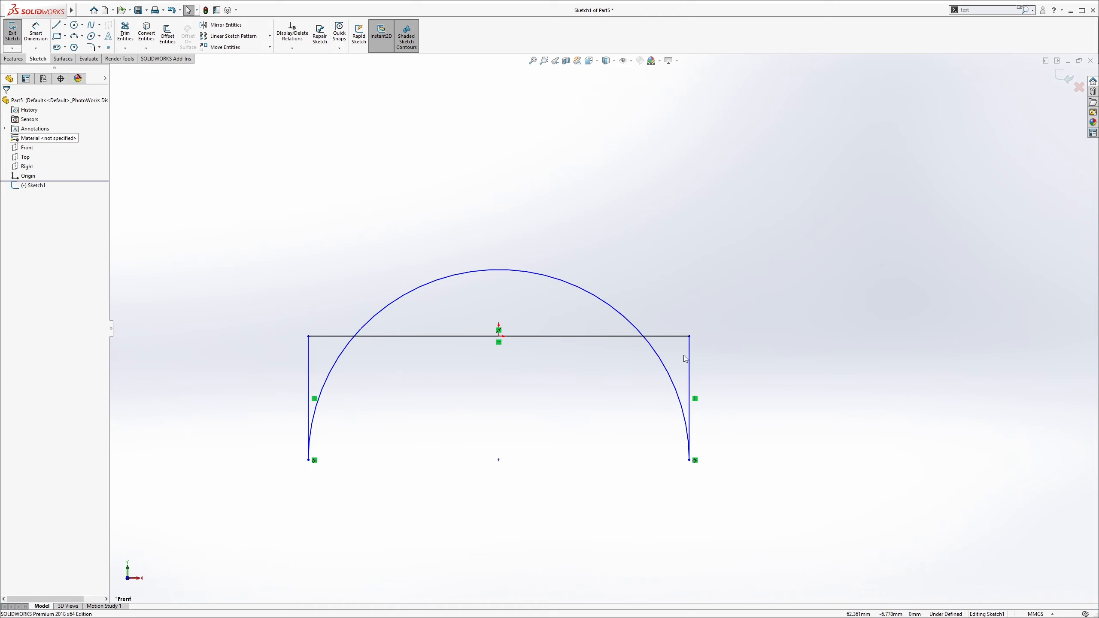
Pull the arc's right end above the base line to form an arch, and dimension the base line to 6 mm.
{"action": "mouse_move", "coordinate": [689, 459]}
{"action": "left_mouse_down"}
{"action": "mouse_move", "coordinate": [674, 303]}
{"action": "mouse_move", "coordinate": [705, 280]}
{"action": "mouse_move", "coordinate": [726, 308]}
{"action": "left_mouse_up"}
{"action": "left_click", "coordinate": [778, 360]}
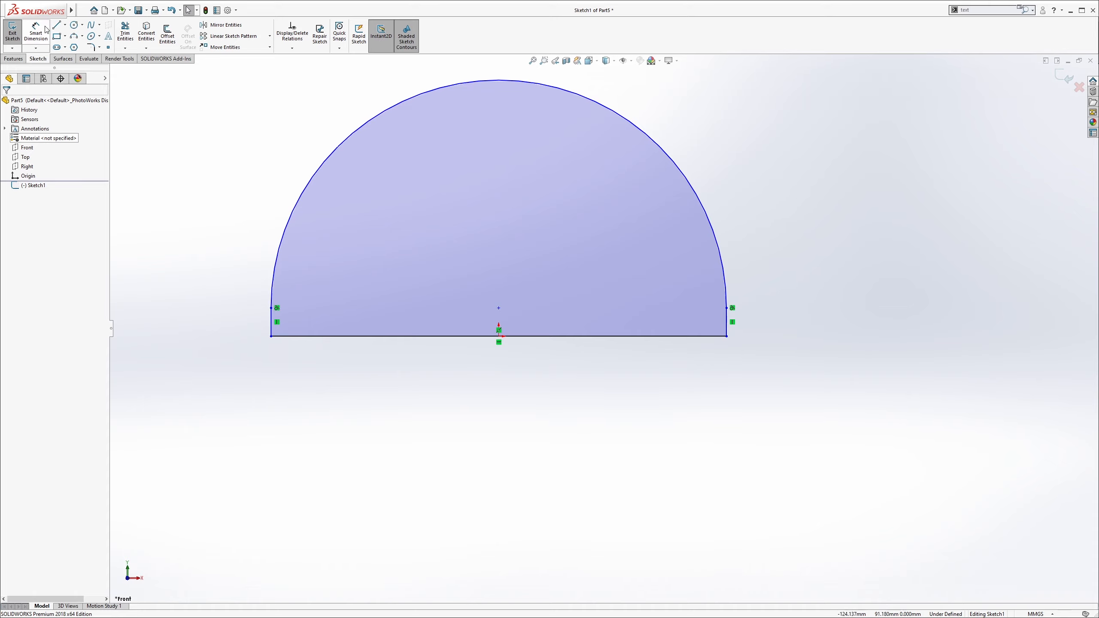
{"action": "left_click", "coordinate": [36, 33]}
{"action": "left_click", "coordinate": [413, 337]}
{"action": "left_click", "coordinate": [441, 392]}
{"action": "type", "text": "6"}
{"action": "key", "text": "Return"}
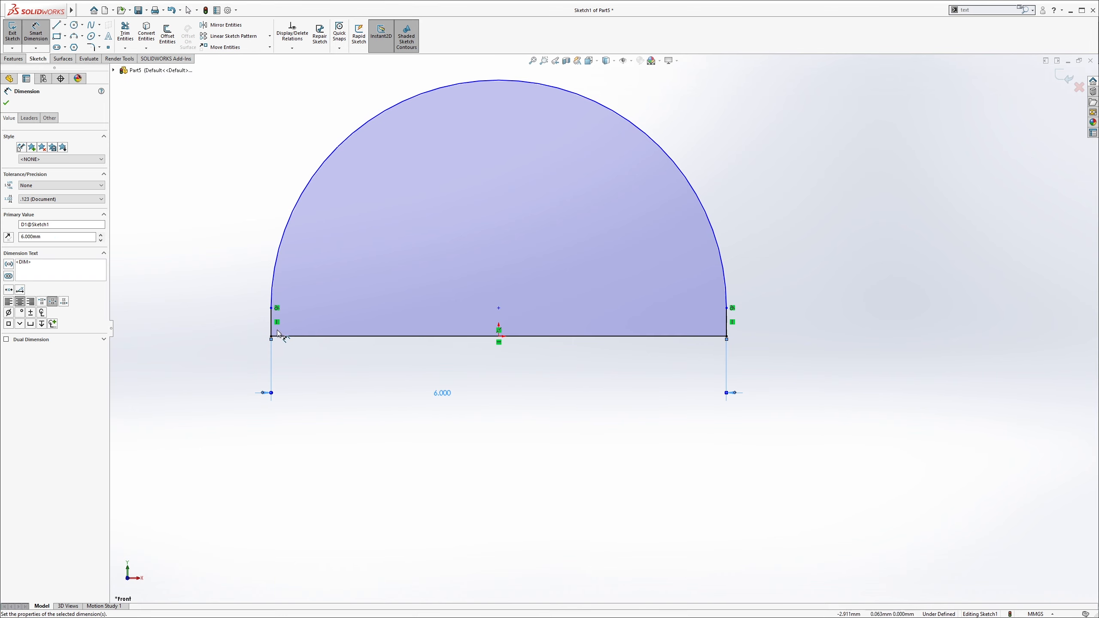
Dimension the arch's left vertical line to 1 mm.
{"action": "left_click", "coordinate": [271, 322]}
{"action": "left_click", "coordinate": [237, 327]}
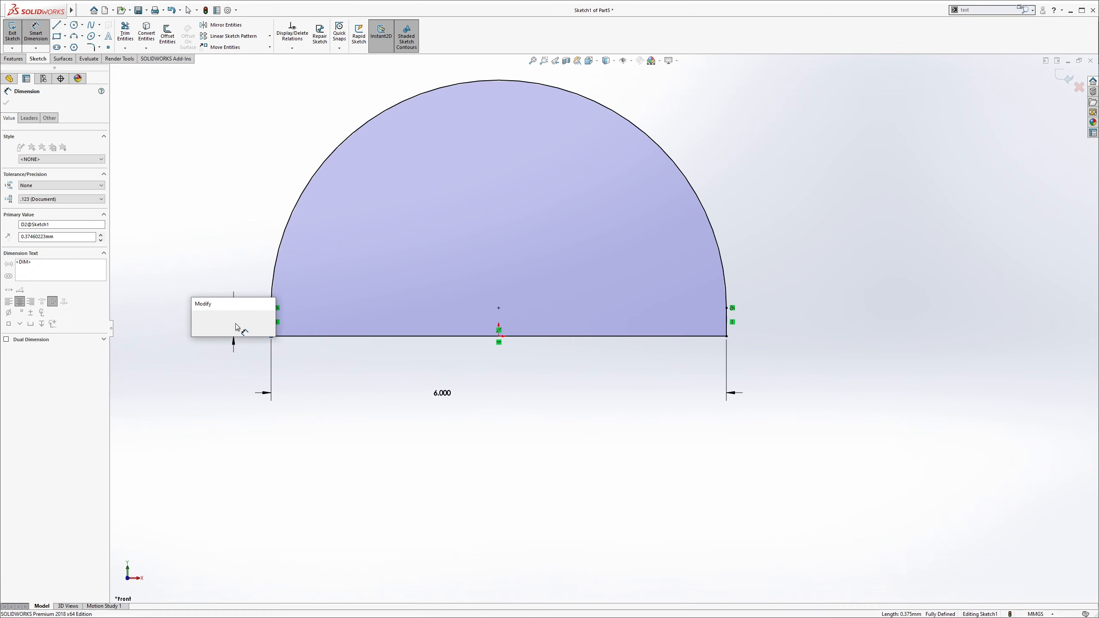
{"action": "type", "text": "1"}
{"action": "key", "text": "Return"}
{"action": "scroll", "coordinate": [505, 222], "scroll_direction": "up", "scroll_amount": 2}
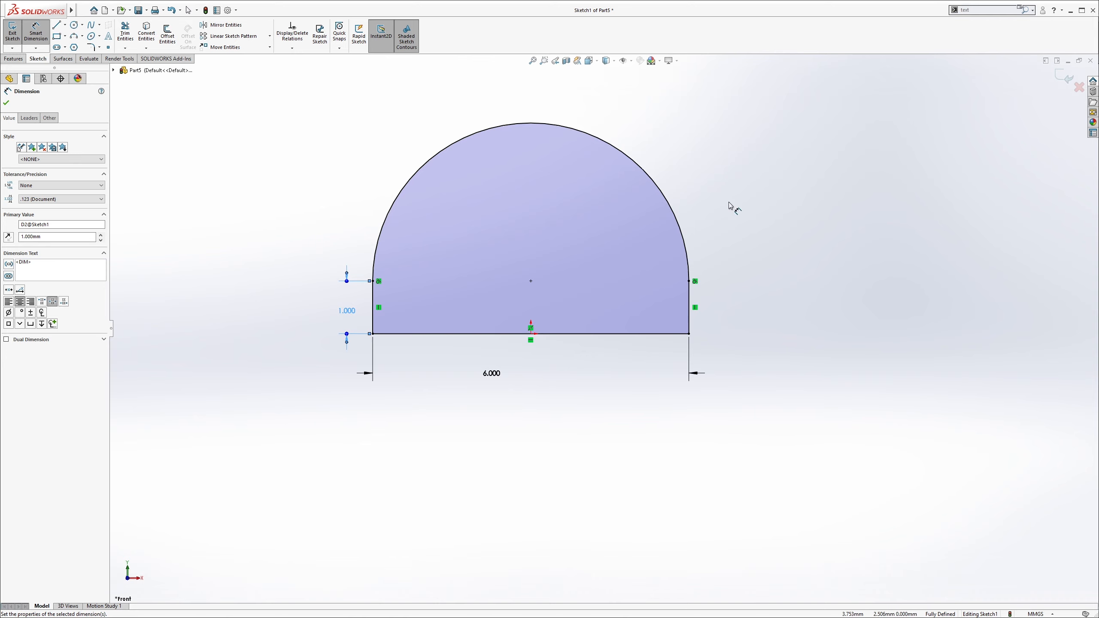
{"action": "key", "text": "Escape"}
Extrude the arched profile as a 6 mm blind boss in the reversed direction.
{"action": "left_click", "coordinate": [13, 59]}
{"action": "left_click", "coordinate": [16, 34]}
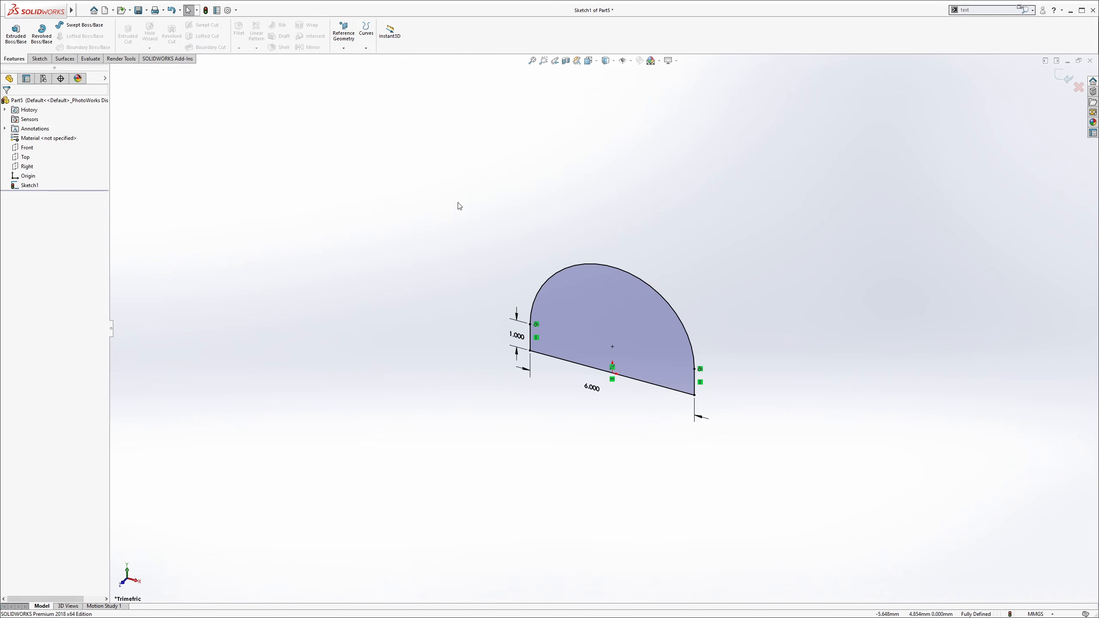
{"action": "left_click", "coordinate": [15, 34]}
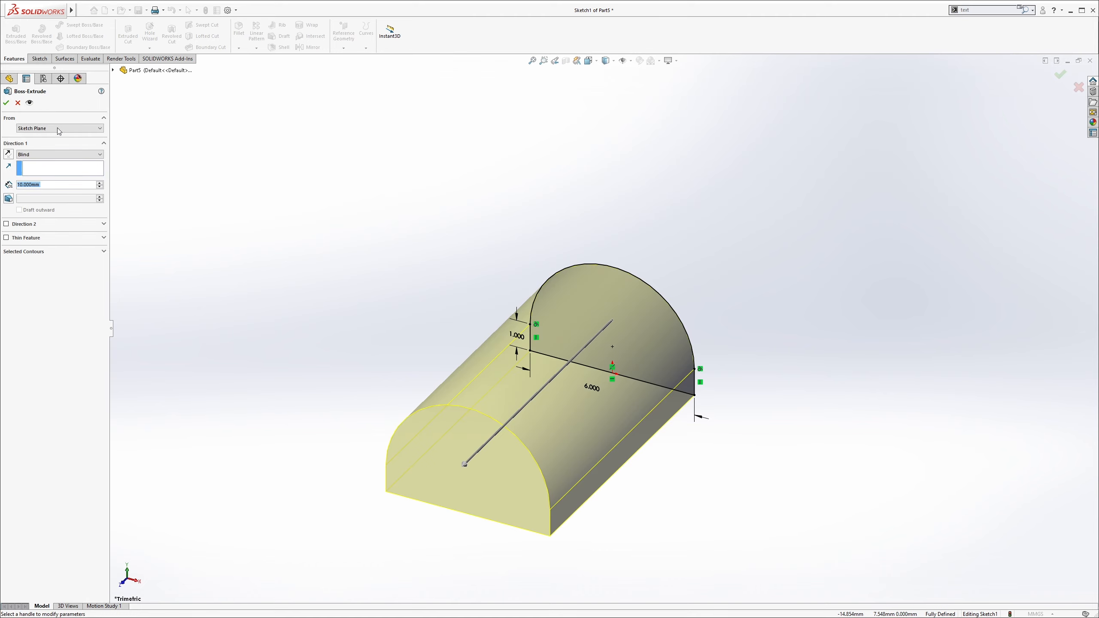
{"action": "left_click", "coordinate": [13, 156]}
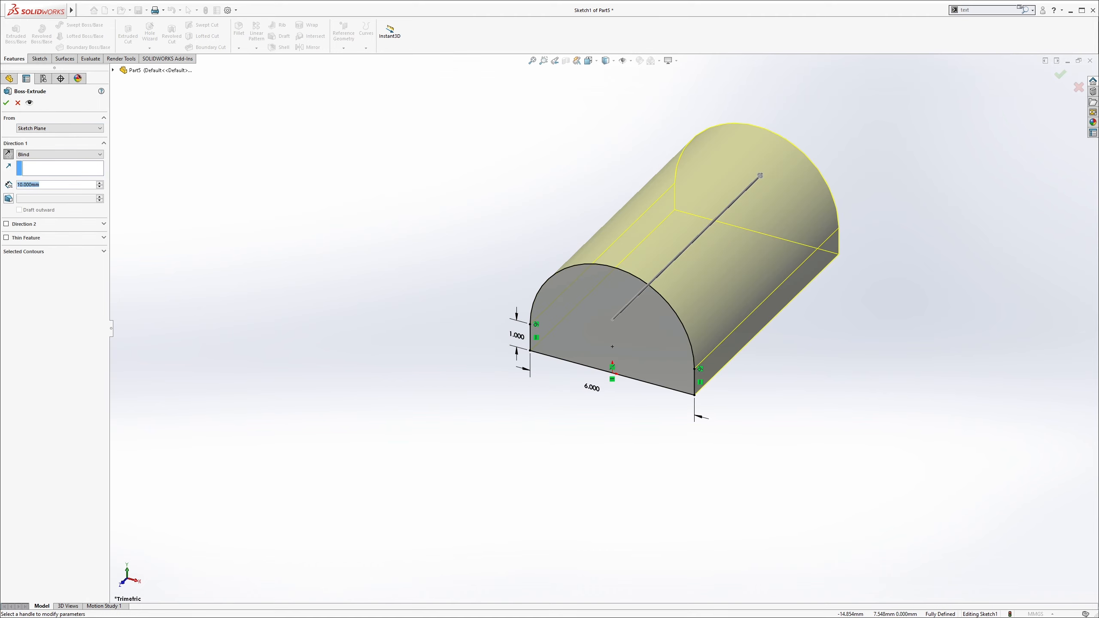
{"action": "type", "text": "6"}
{"action": "key", "text": "Return"}
{"action": "left_click", "coordinate": [6, 103]}
Shell the arched body with its flat base face removed.
{"action": "middle_click_drag", "start_coordinate": [704, 312], "coordinate": [624, 95]}
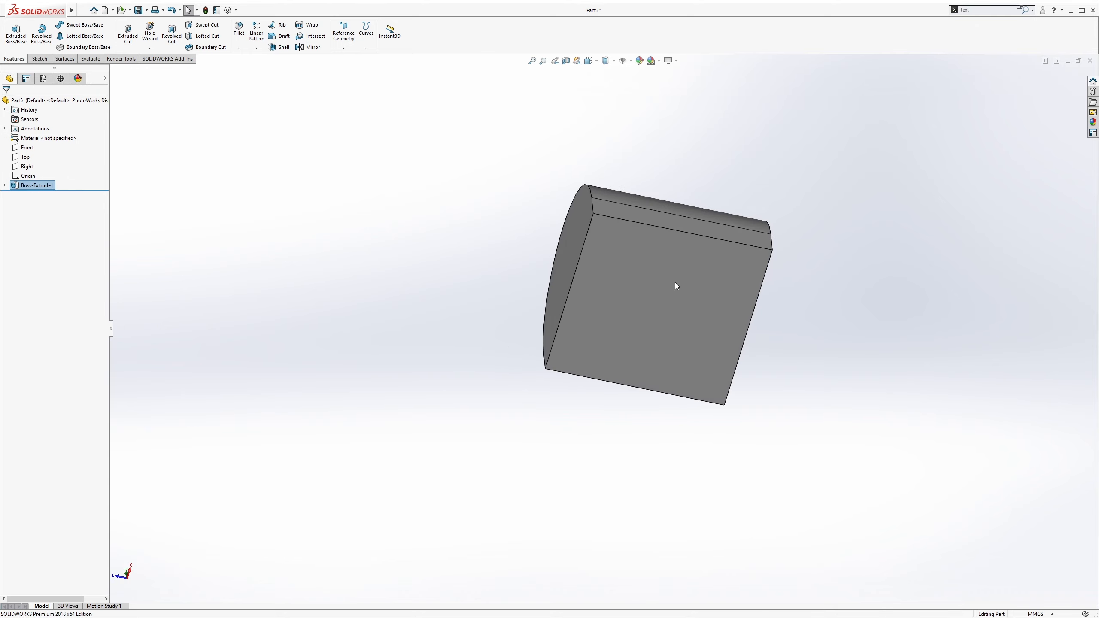
{"action": "left_click", "coordinate": [446, 184]}
{"action": "left_click", "coordinate": [281, 48]}
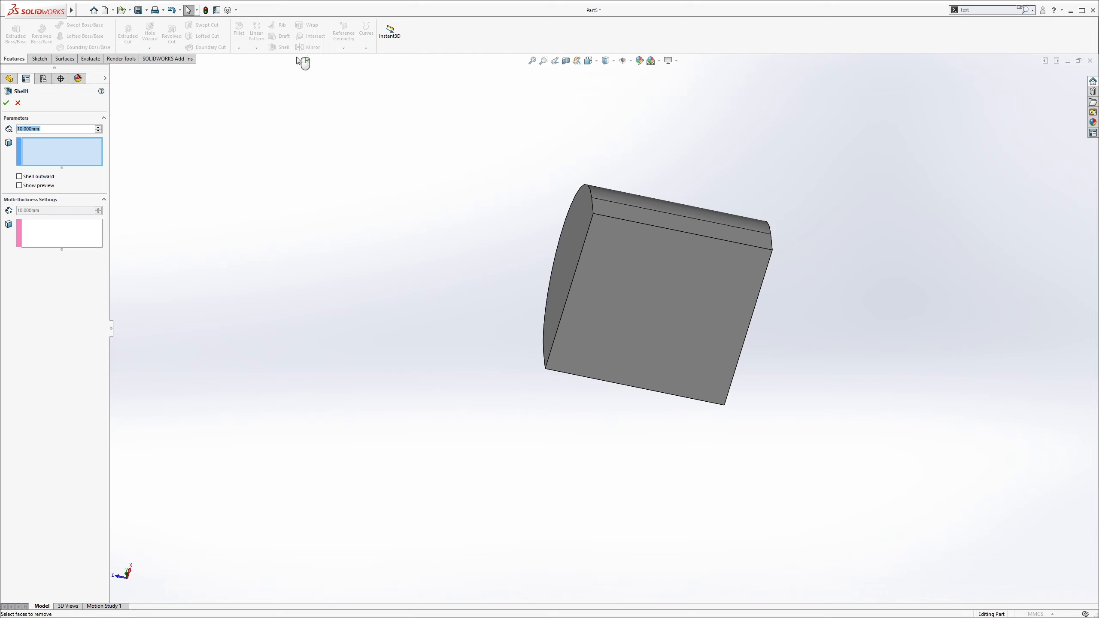
{"action": "left_click", "coordinate": [634, 279]}
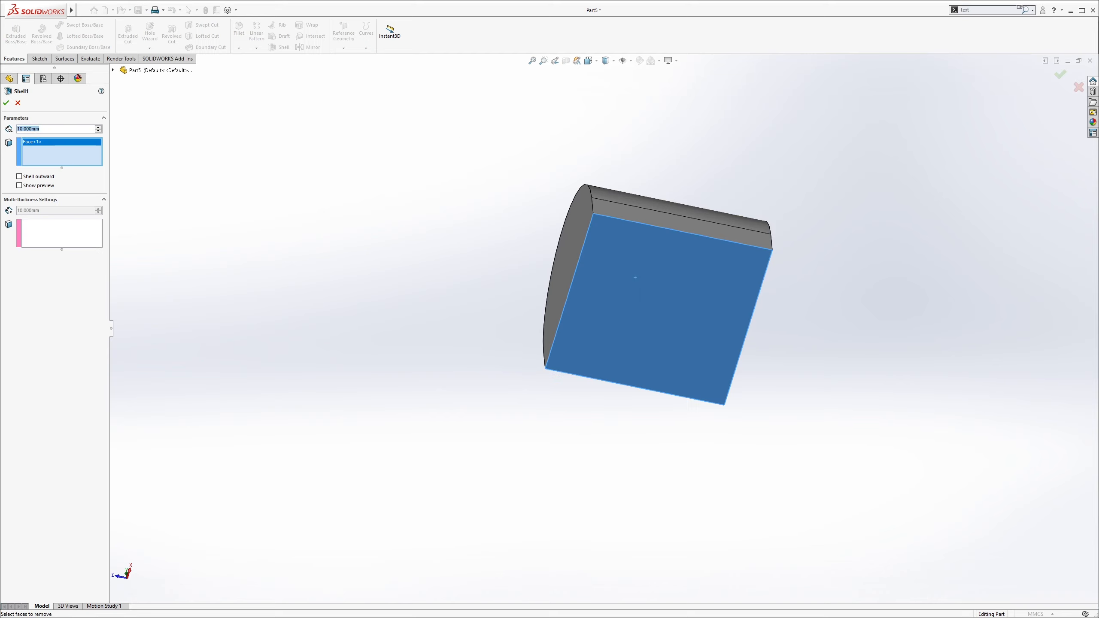
{"action": "mouse_move", "coordinate": [10, 102]}
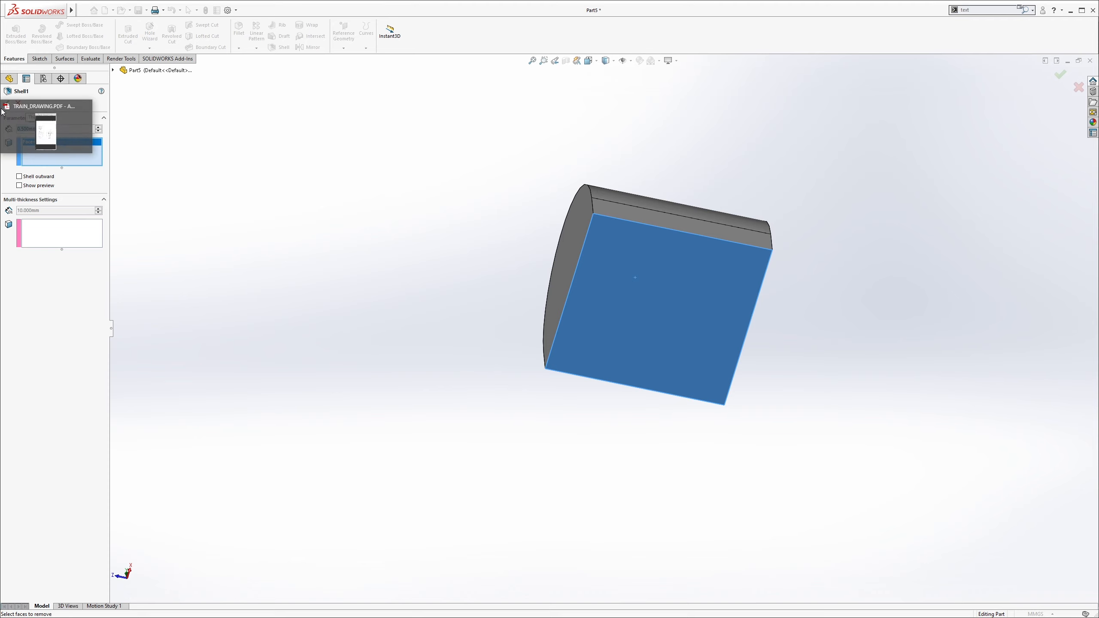
{"action": "left_click", "coordinate": [9, 104]}
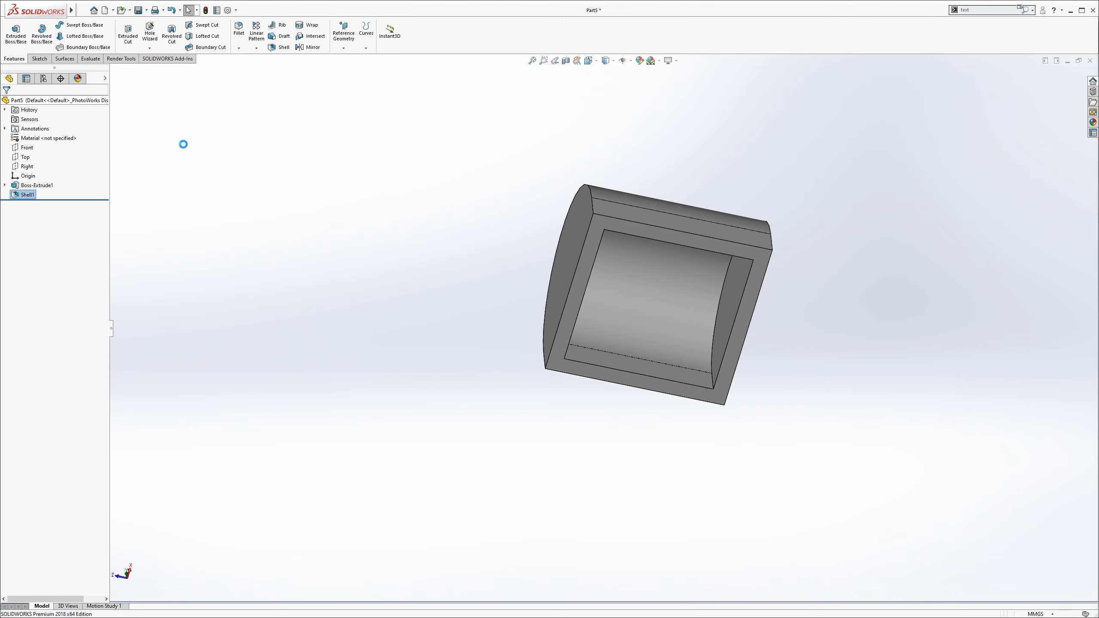
Start a sketch on the shelled body's base rim and draw a diagonal centerline between two opposite outer corners.
{"action": "middle_click_drag", "start_coordinate": [552, 250], "coordinate": [663, 275]}
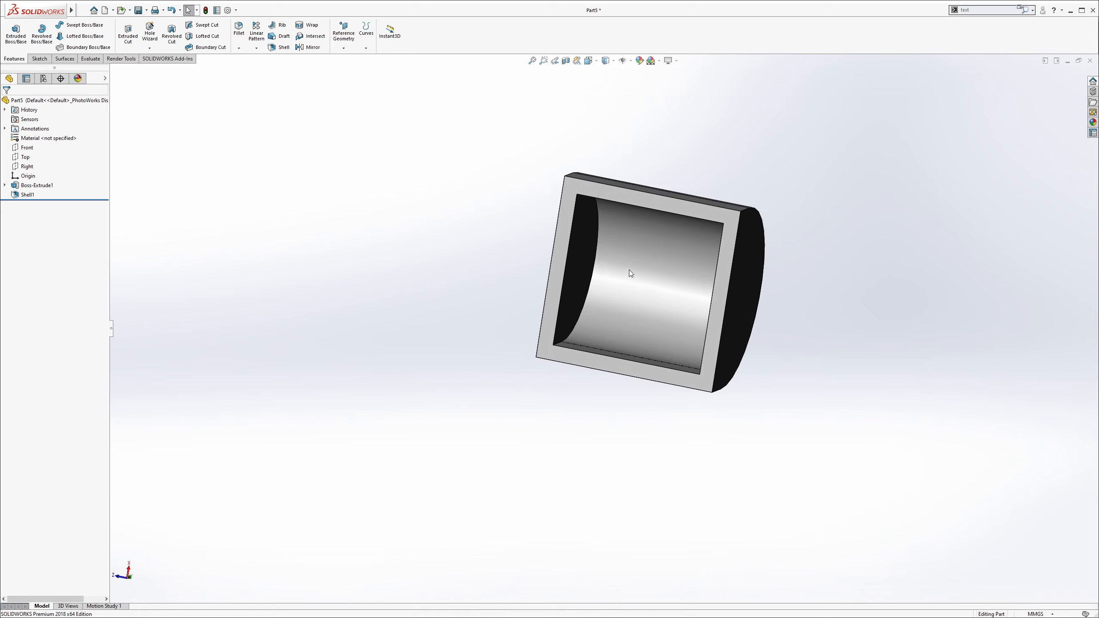
{"action": "middle_click_drag", "start_coordinate": [635, 273], "coordinate": [653, 261]}
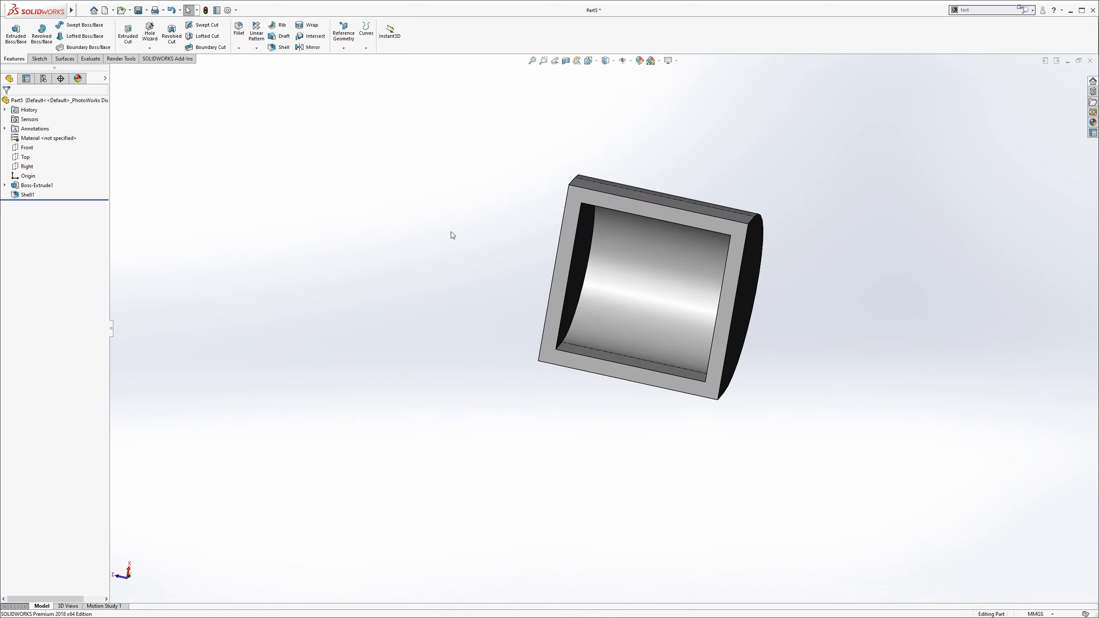
{"action": "left_click", "coordinate": [593, 196]}
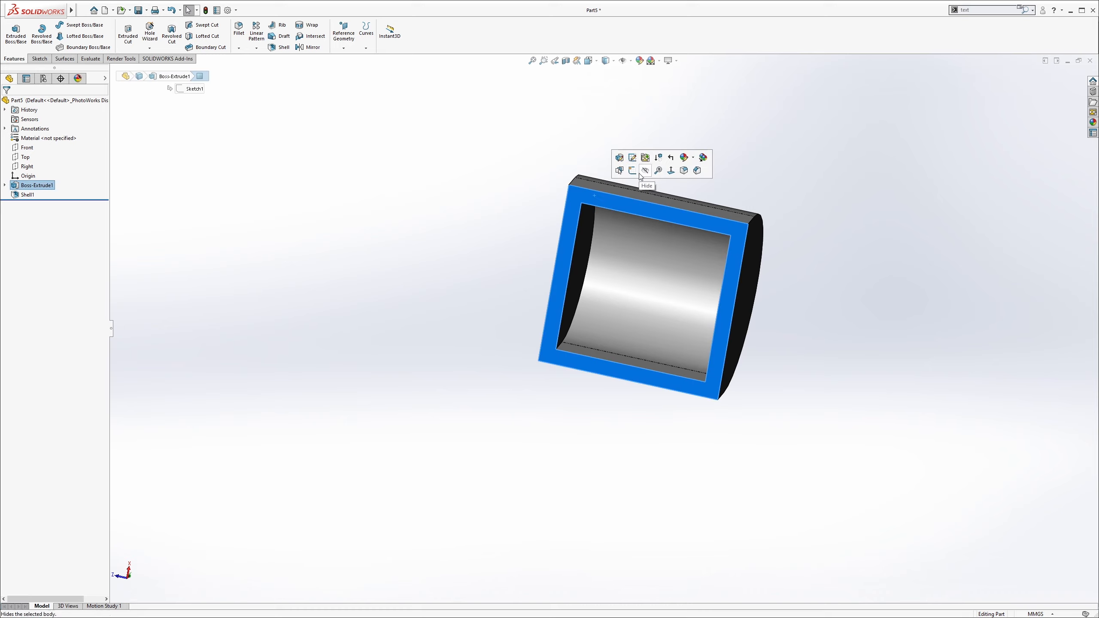
{"action": "left_click", "coordinate": [639, 174]}
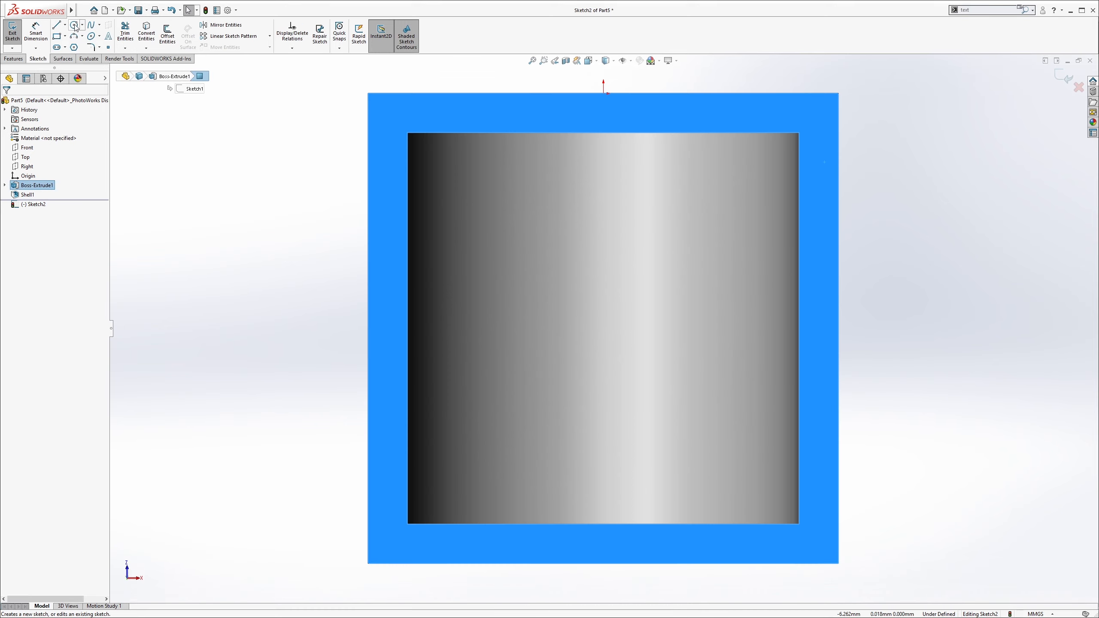
{"action": "left_click", "coordinate": [74, 27]}
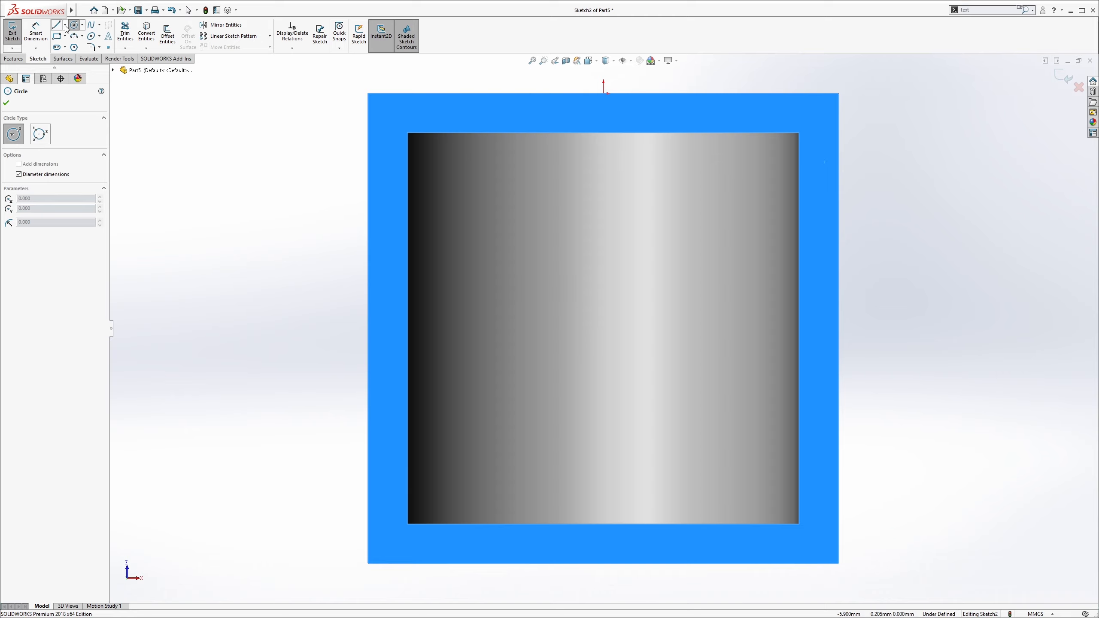
{"action": "left_click", "coordinate": [65, 25]}
{"action": "left_click", "coordinate": [78, 41]}
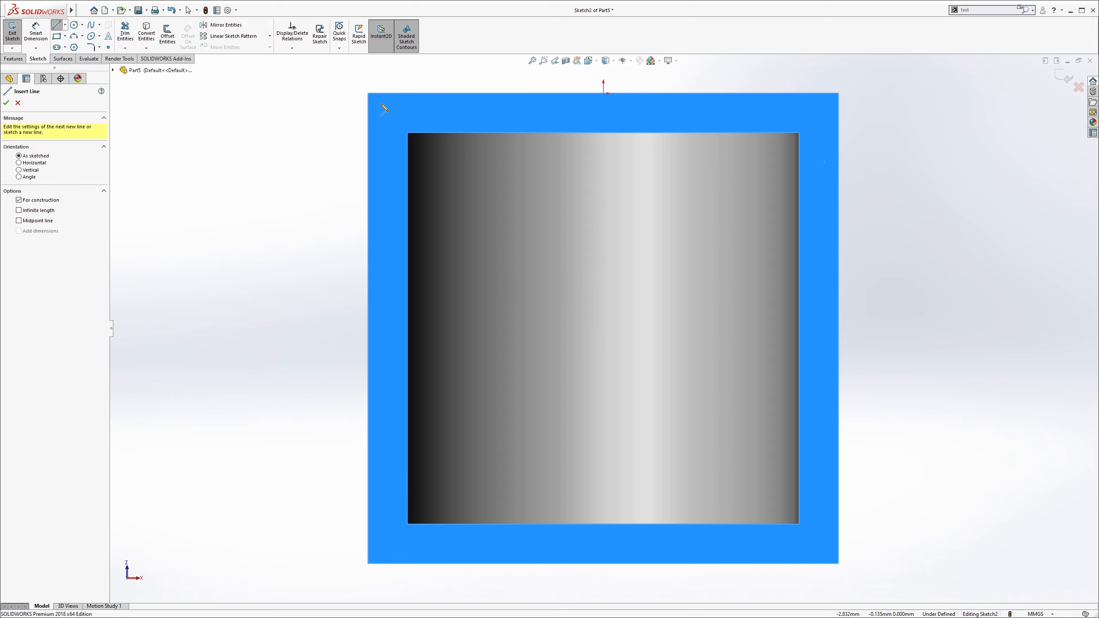
{"action": "left_click", "coordinate": [368, 94]}
{"action": "left_click", "coordinate": [838, 563]}
{"action": "key", "text": "Escape"}
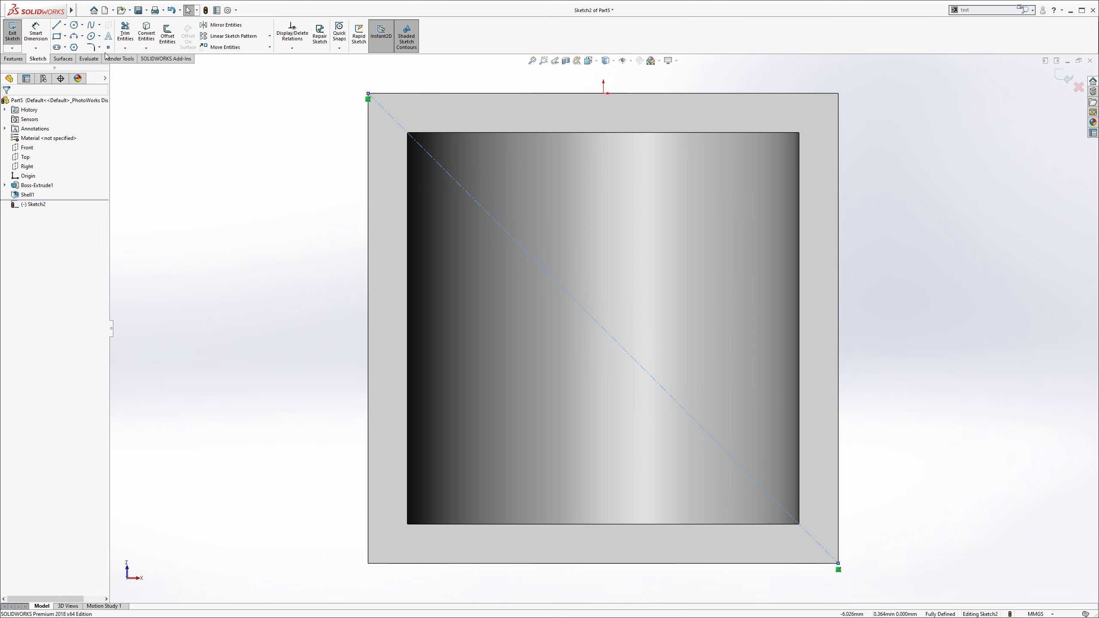
Draw a circle about 2.66 mm in diameter and place its centre at the diagonal centerline's midpoint with a Midpoint relation.
{"action": "left_click", "coordinate": [74, 25]}
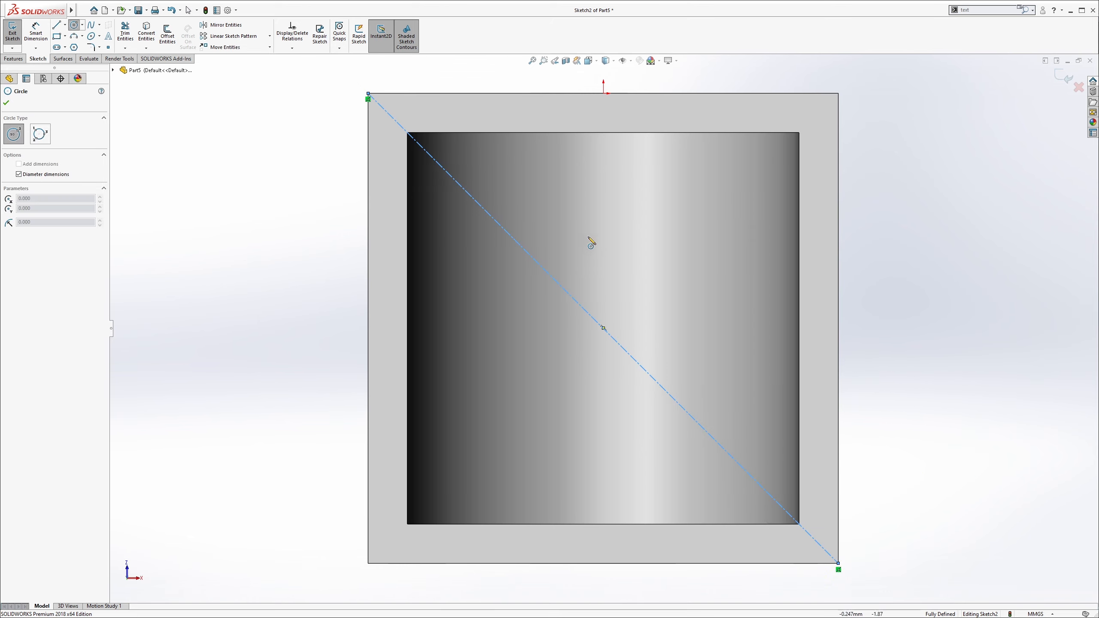
{"action": "left_click", "coordinate": [614, 201]}
{"action": "left_click", "coordinate": [689, 273]}
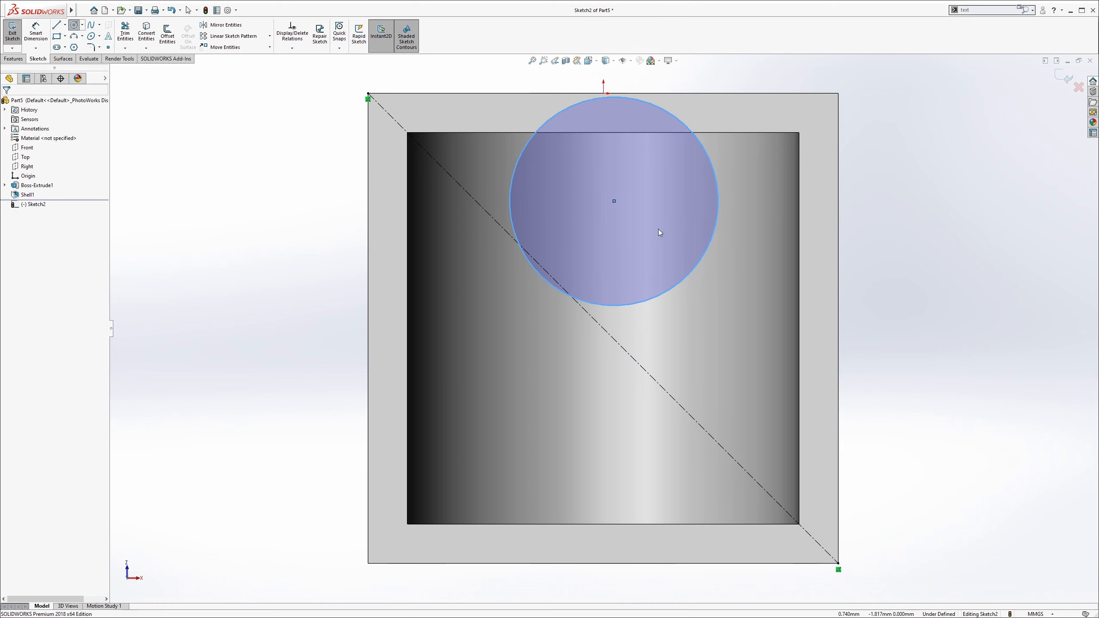
{"action": "key", "text": "Escape"}
{"action": "left_click", "coordinate": [614, 201]}
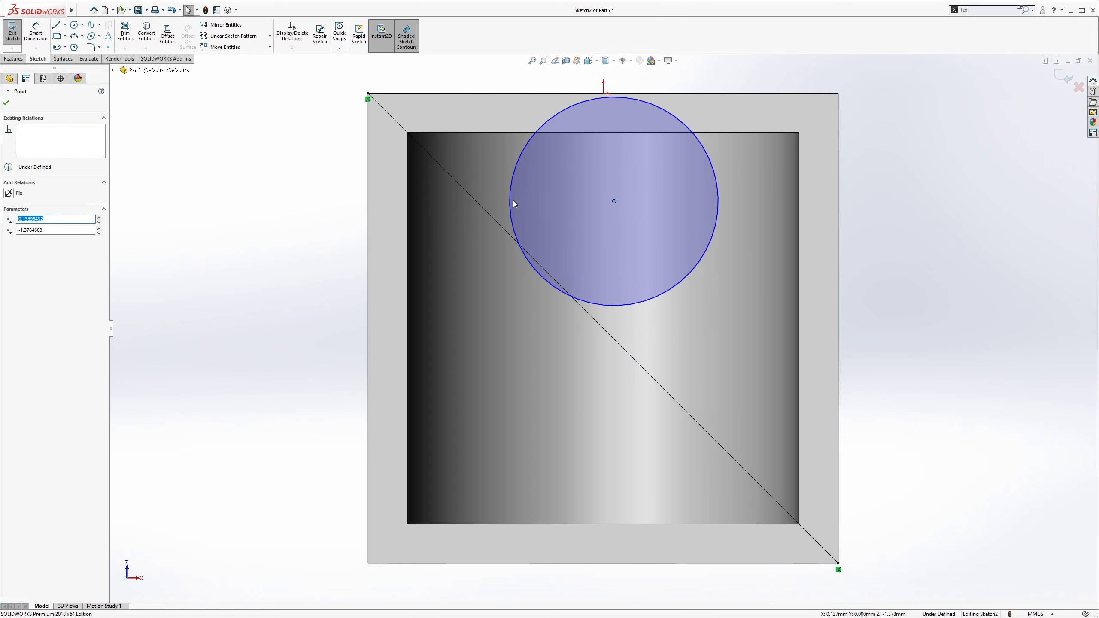
{"action": "left_click", "coordinate": [483, 210], "text": "ctrl"}
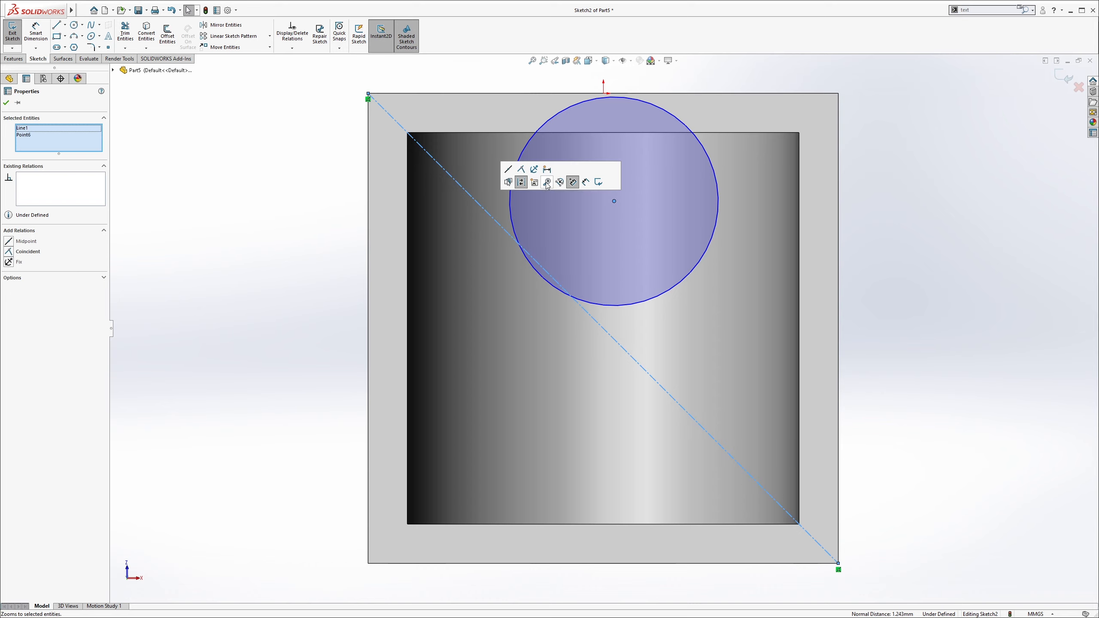
{"action": "left_click", "coordinate": [508, 172]}
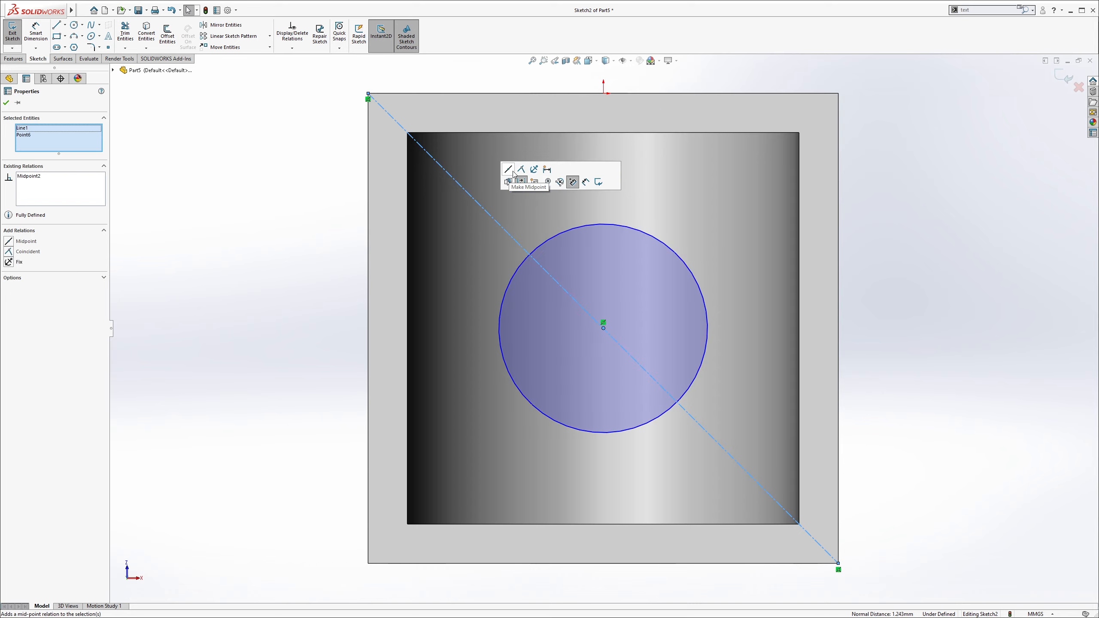
{"action": "key", "text": "Escape"}
Dimension the circle's diameter to 2 mm.
{"action": "left_click", "coordinate": [36, 33]}
{"action": "left_click", "coordinate": [615, 229]}
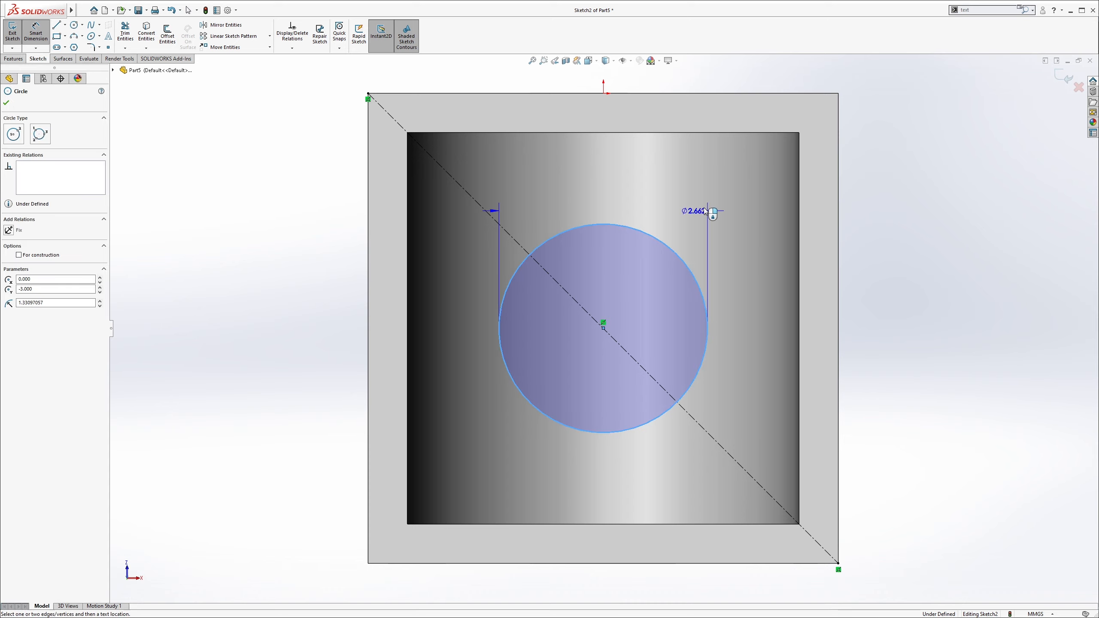
{"action": "left_click", "coordinate": [909, 177]}
{"action": "type", "text": "2"}
{"action": "key", "text": "Return"}
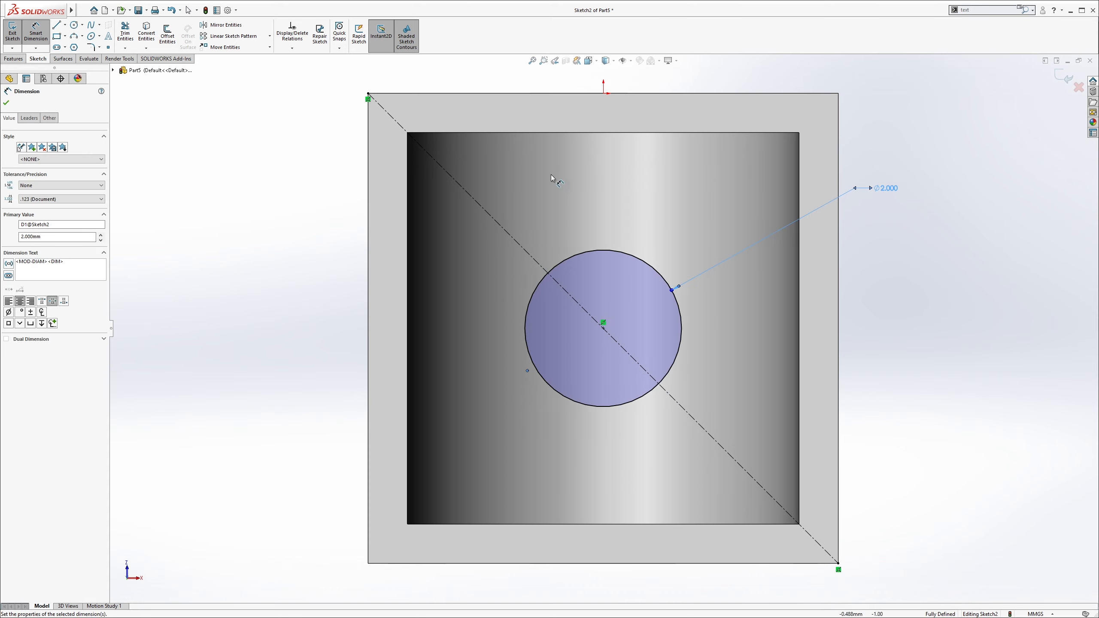
Extrude the circle as a thin-feature boss with 0.25 mm wall thickness, using an end condition other than Blind.
{"action": "left_click", "coordinate": [15, 59]}
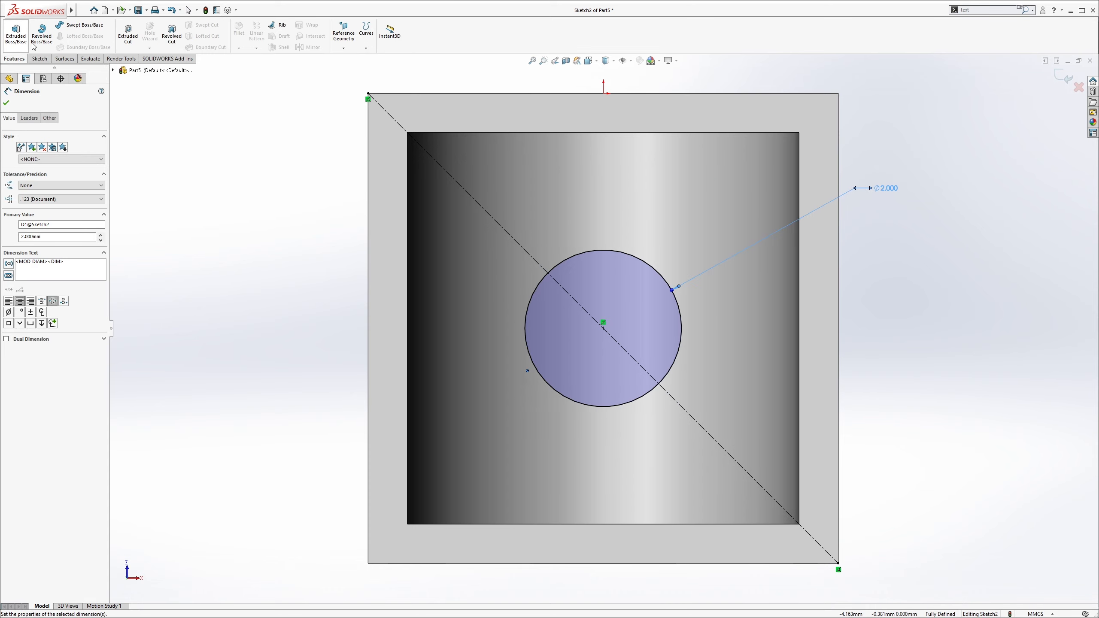
{"action": "left_click", "coordinate": [16, 32]}
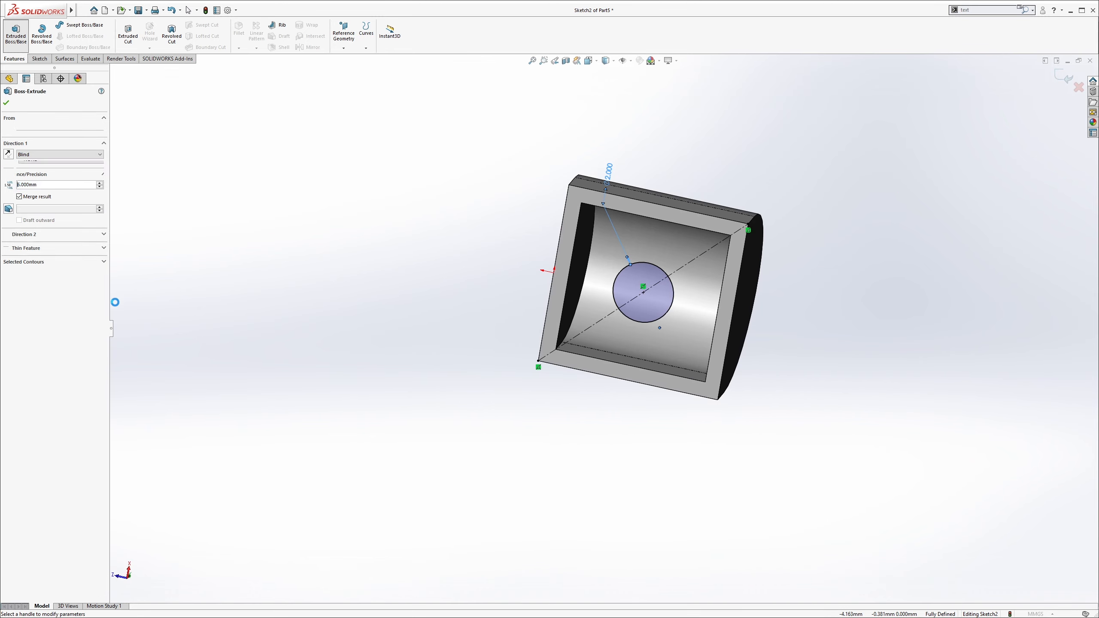
{"action": "left_click", "coordinate": [6, 248]}
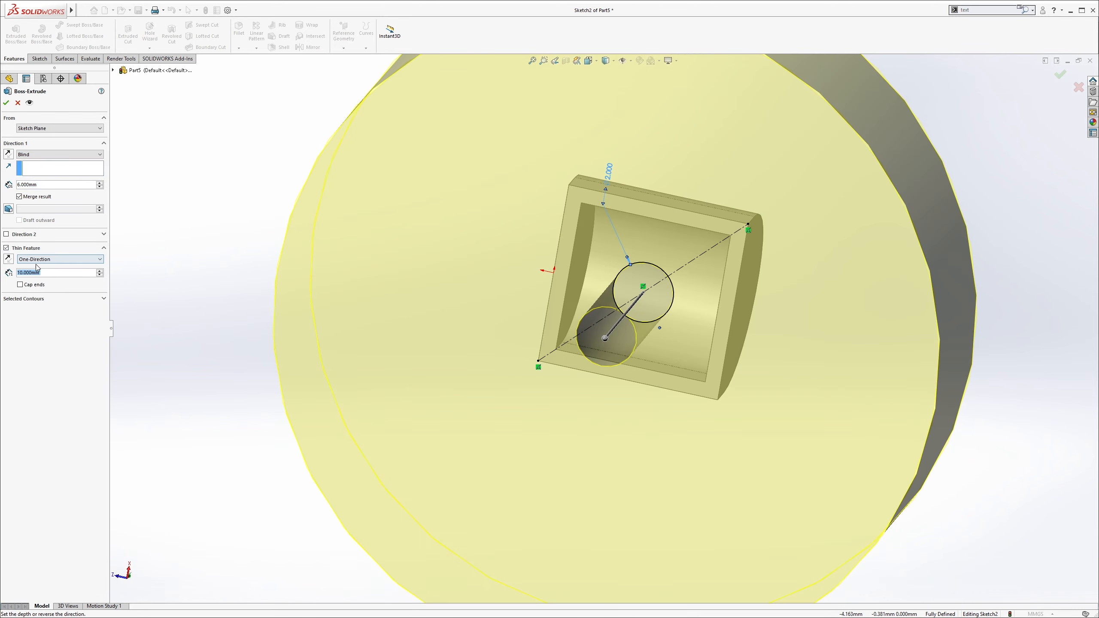
{"action": "type", "text": "0.25"}
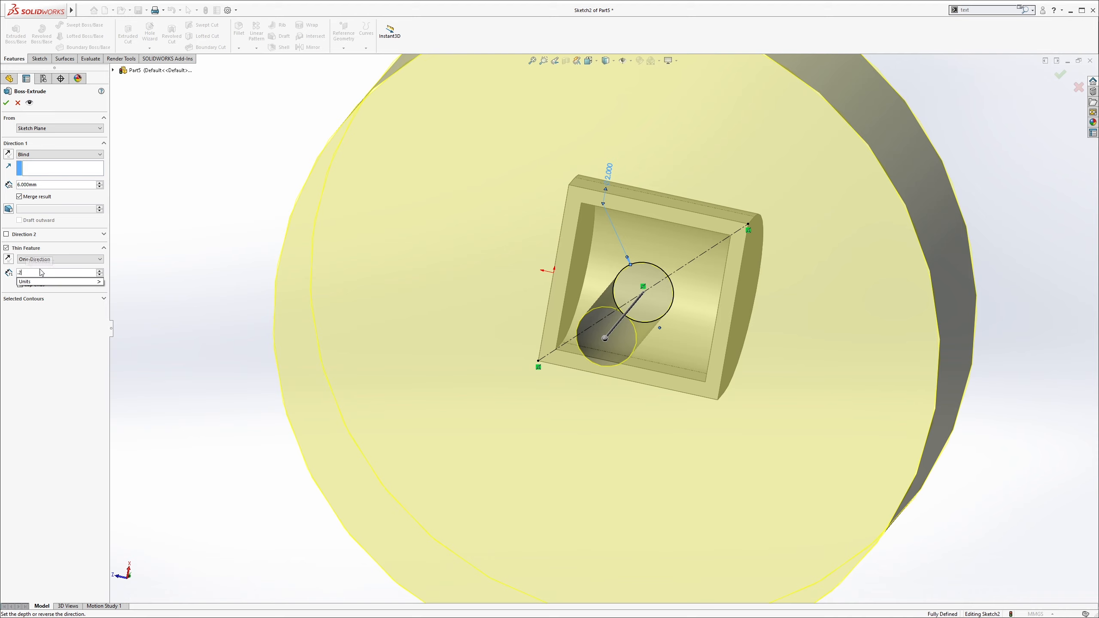
{"action": "key", "text": "Return"}
{"action": "left_click", "coordinate": [44, 155]}
{"action": "left_click", "coordinate": [50, 192]}
{"action": "middle_click_drag", "start_coordinate": [363, 294], "coordinate": [592, 276]}
{"action": "left_click", "coordinate": [704, 234]}
{"action": "mouse_move", "coordinate": [496, 263]}
{"action": "middle_mouse_down"}
{"action": "mouse_move", "coordinate": [692, 242]}
{"action": "mouse_move", "coordinate": [515, 260]}
{"action": "middle_mouse_up"}
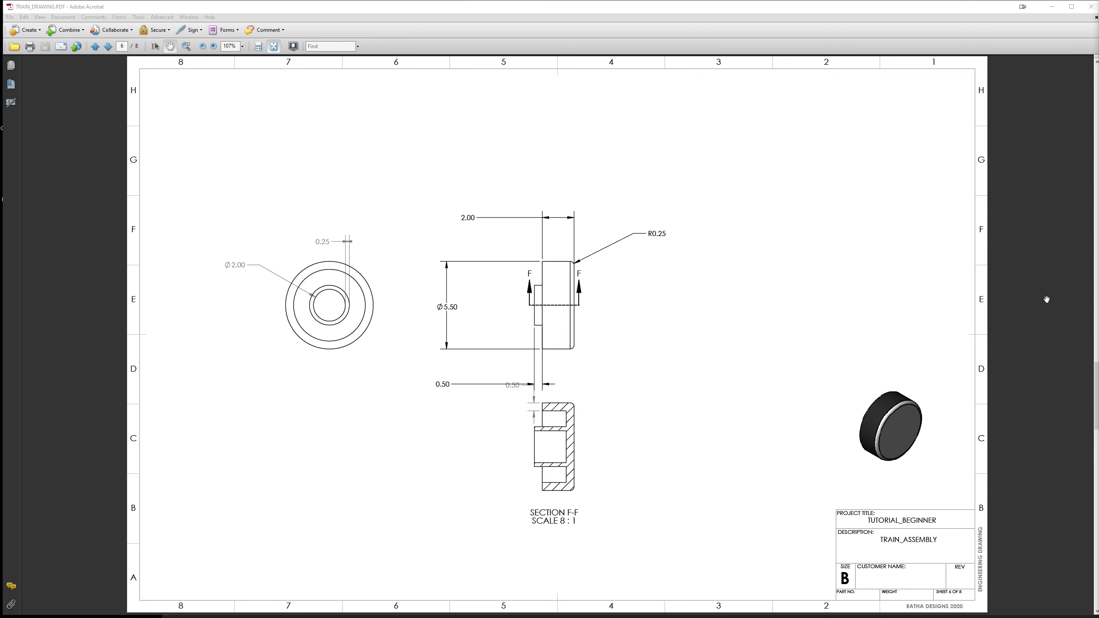
Page through TRAIN_DRAWING.PDF in Adobe Acrobat to sheet 8 and examine the dimensions of the studded plate.
{"action": "scroll", "coordinate": [1051, 293], "scroll_direction": "down", "scroll_amount": 1}
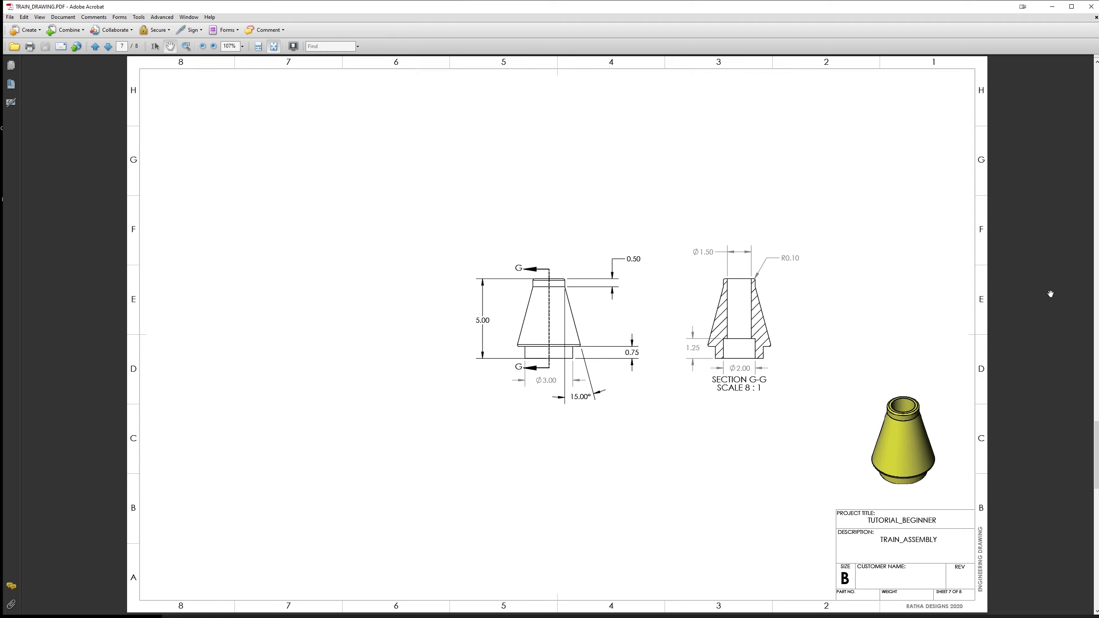
{"action": "scroll", "coordinate": [1050, 294], "scroll_direction": "down", "scroll_amount": 1}
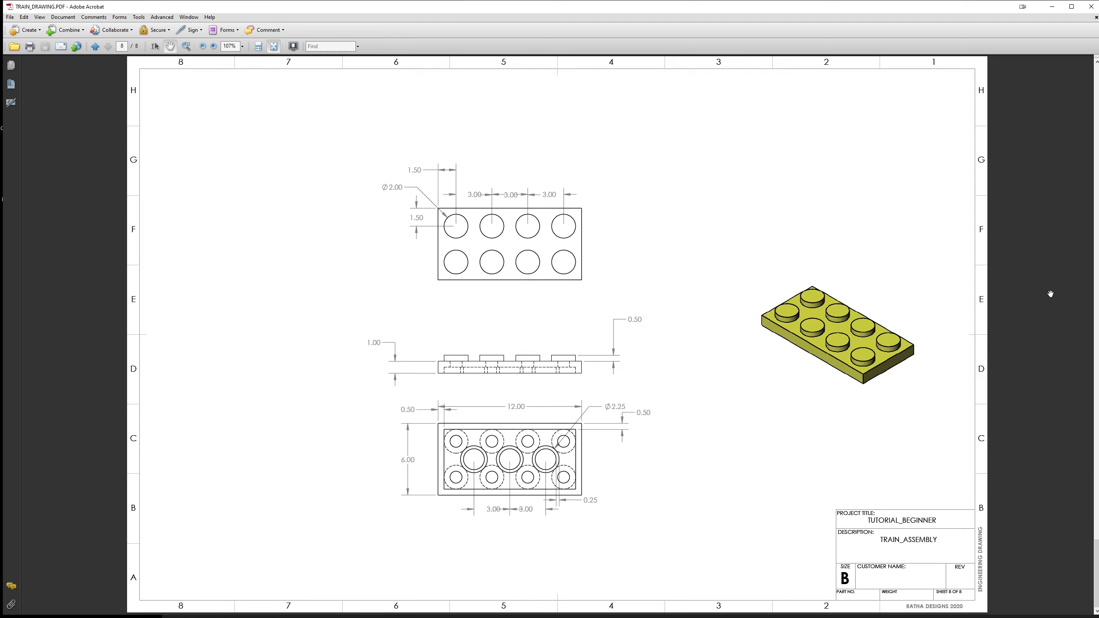